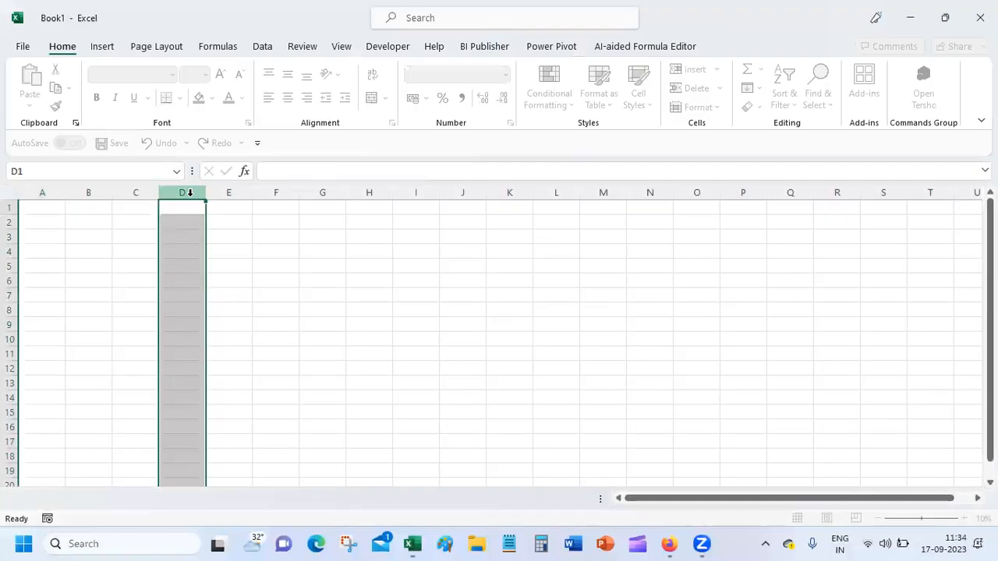
Open the Excel-TipsTricks v2 workbook from the Recent workbooks list in File > Open.
left_click(190, 208)
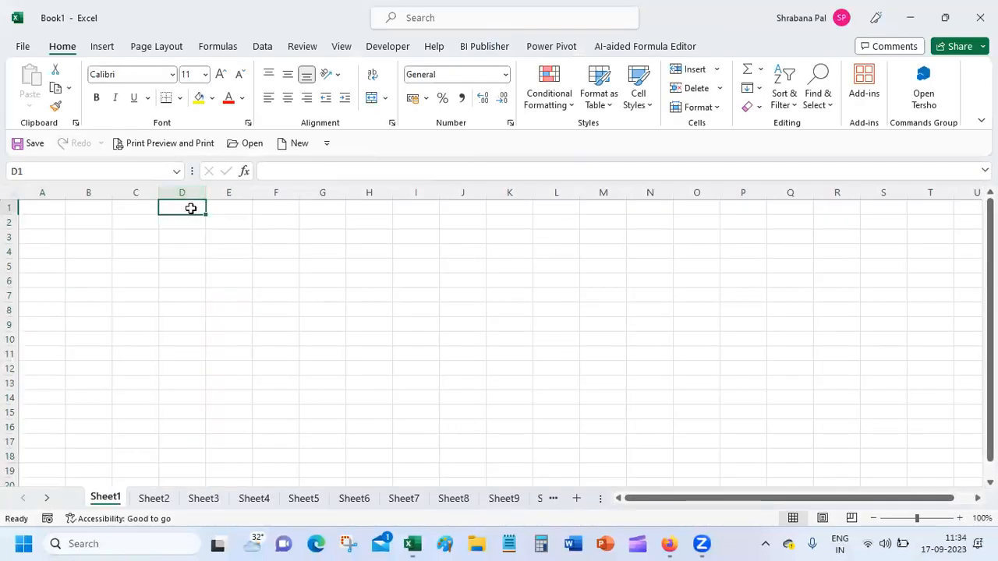
left_click(23, 47)
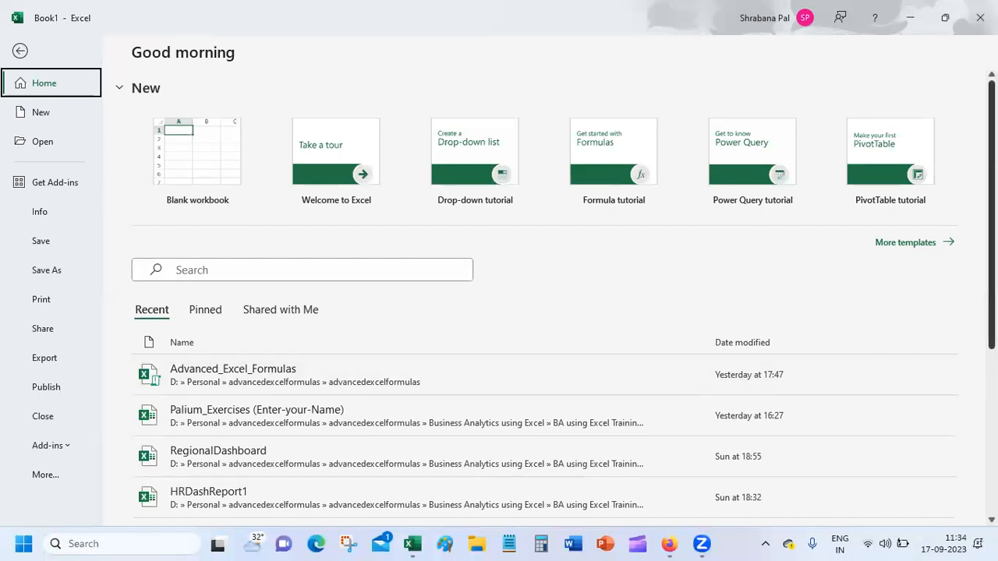
scroll(972, 302, "down", 4)
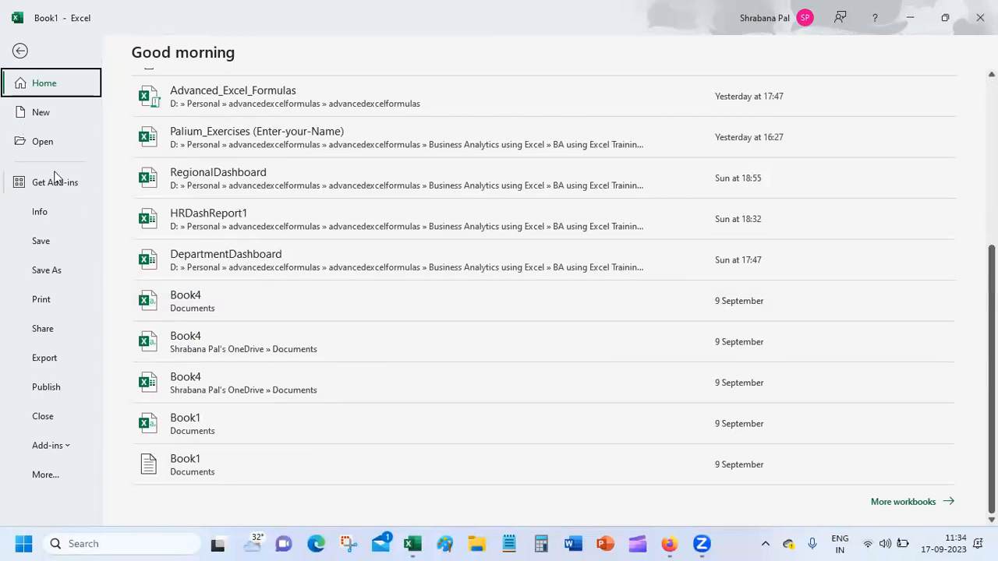
left_click(61, 149)
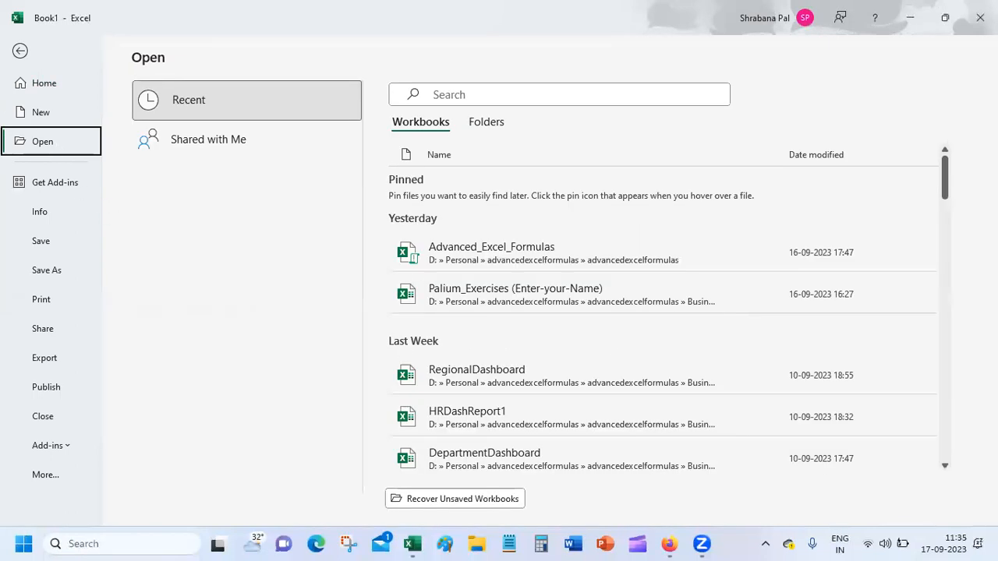
left_click_drag(940, 167, 948, 242)
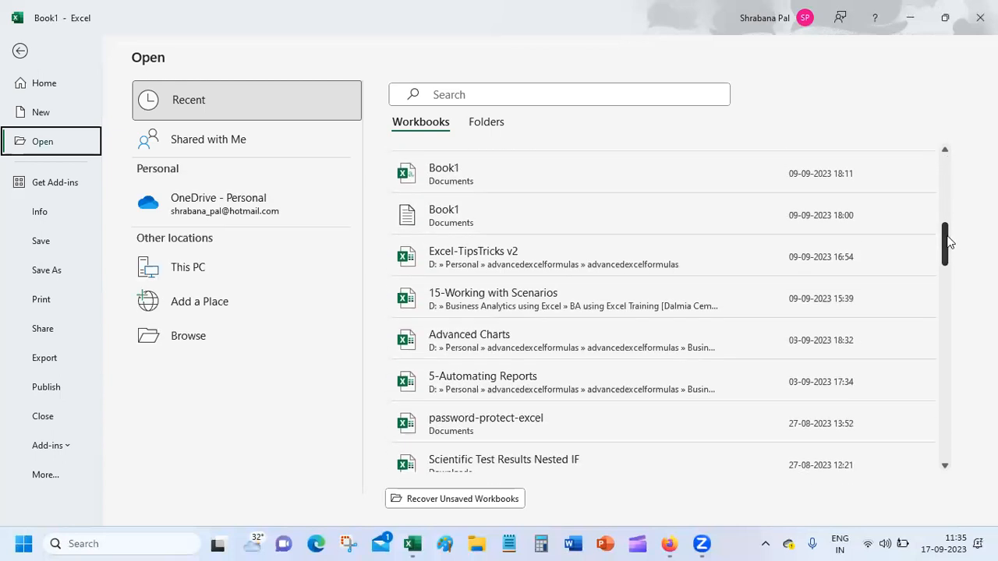
left_click(590, 255)
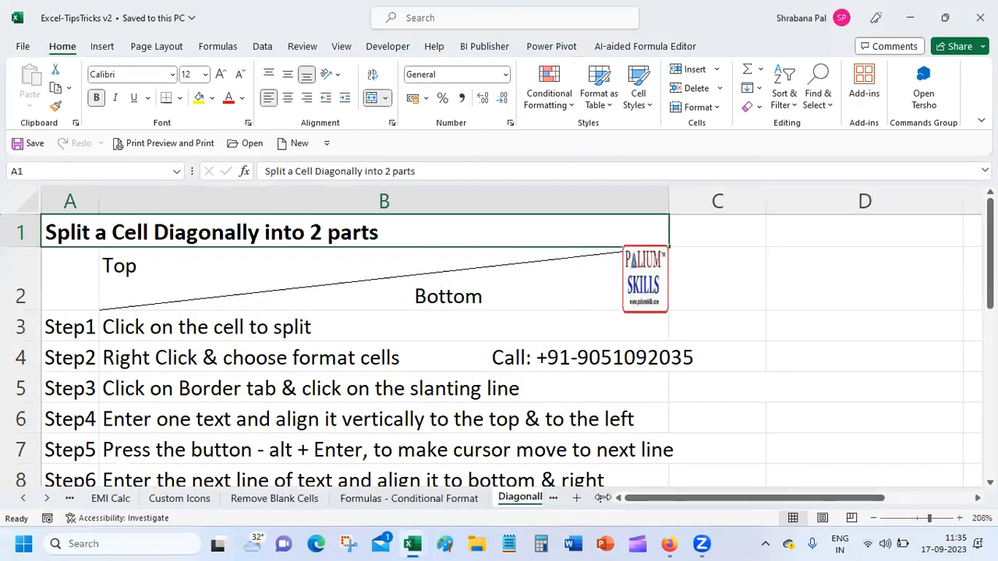
Go to the Srl Number Generation sheet and inspect cells B3, C3 (=ROW()) and D2.
left_click_drag(603, 497, 859, 497)
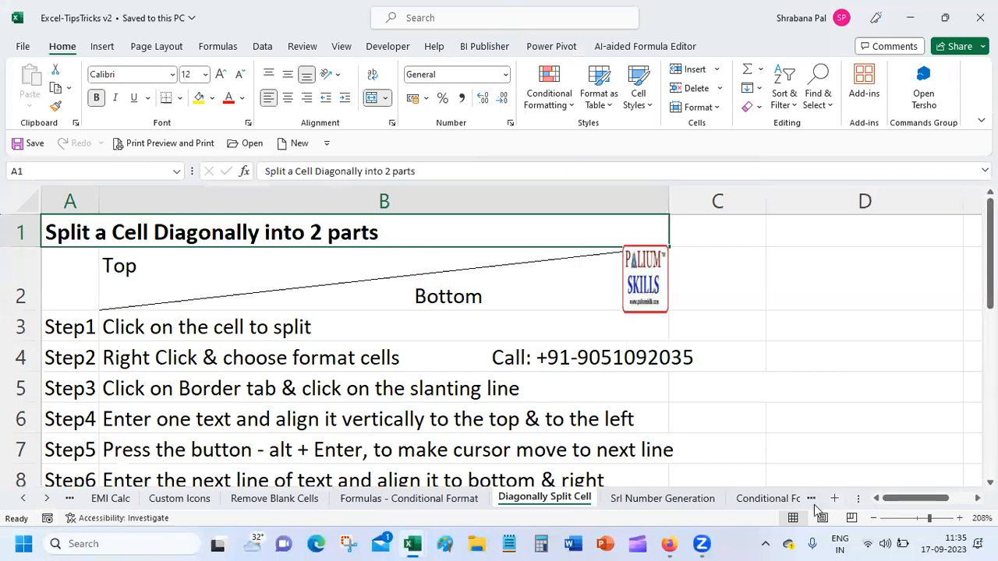
left_click(672, 501)
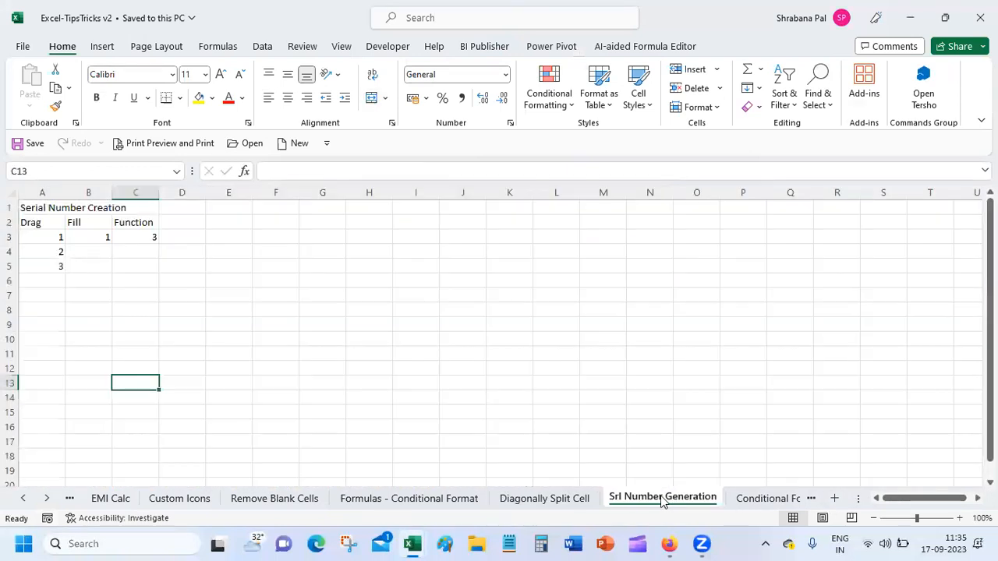
left_click(95, 237)
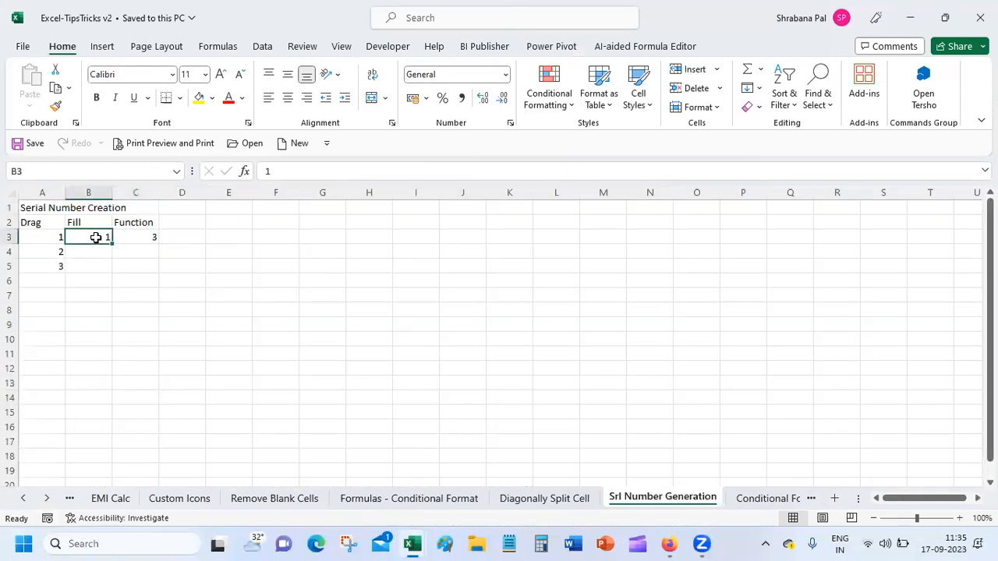
left_click(126, 235)
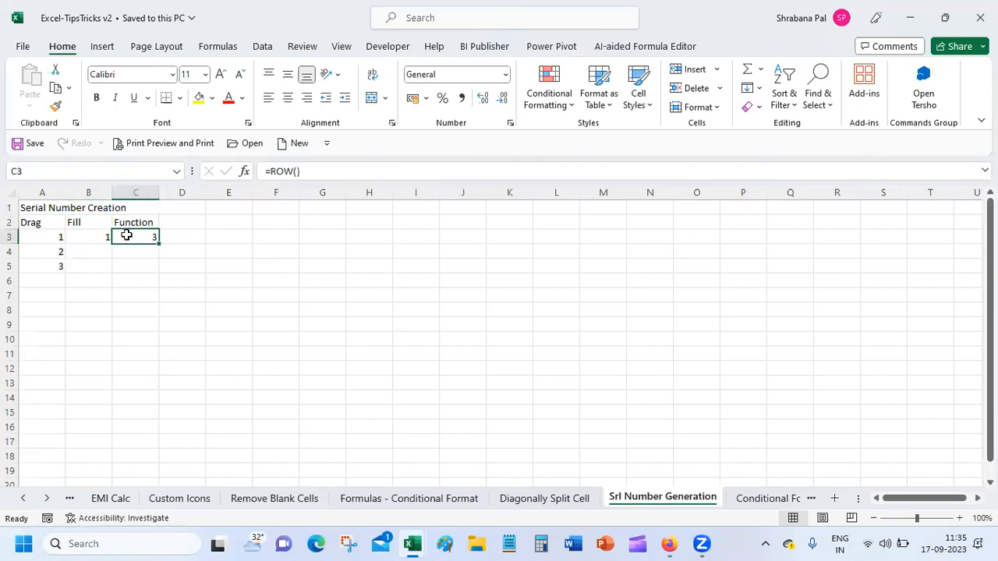
left_click(169, 222)
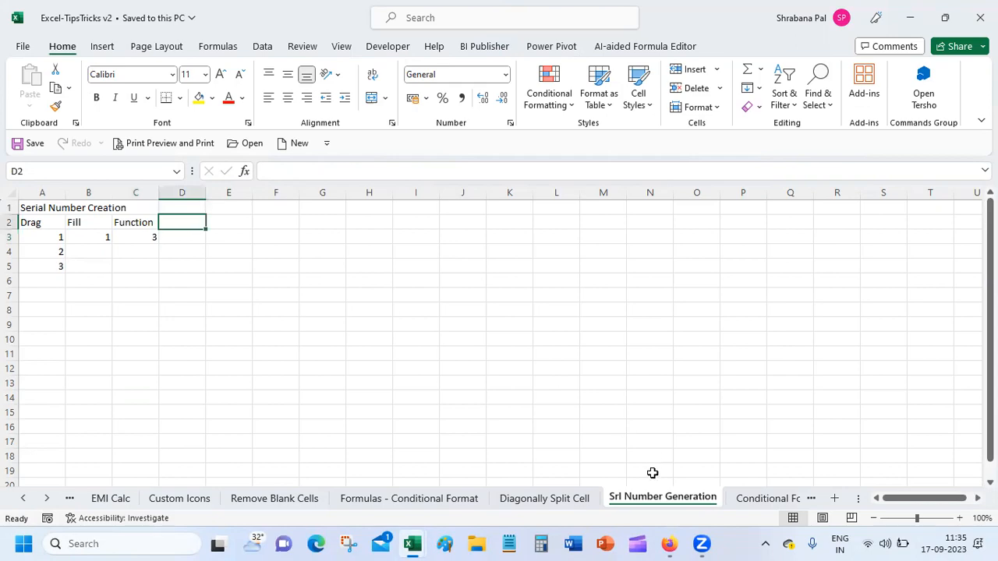
Present the entire screen in Google Meet, then bring Excel-TipsTricks v2 back to the front.
left_click(667, 544)
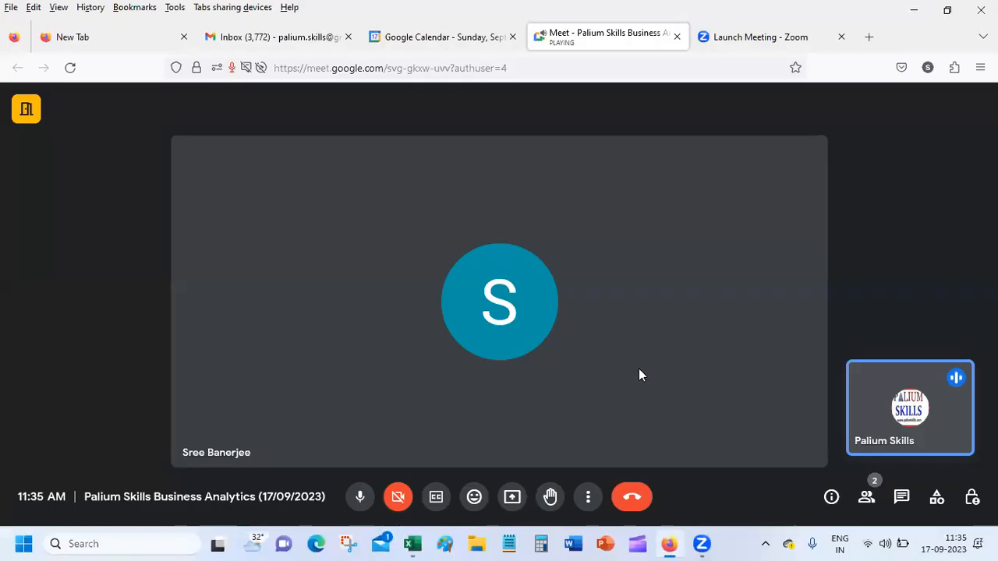
left_click(511, 497)
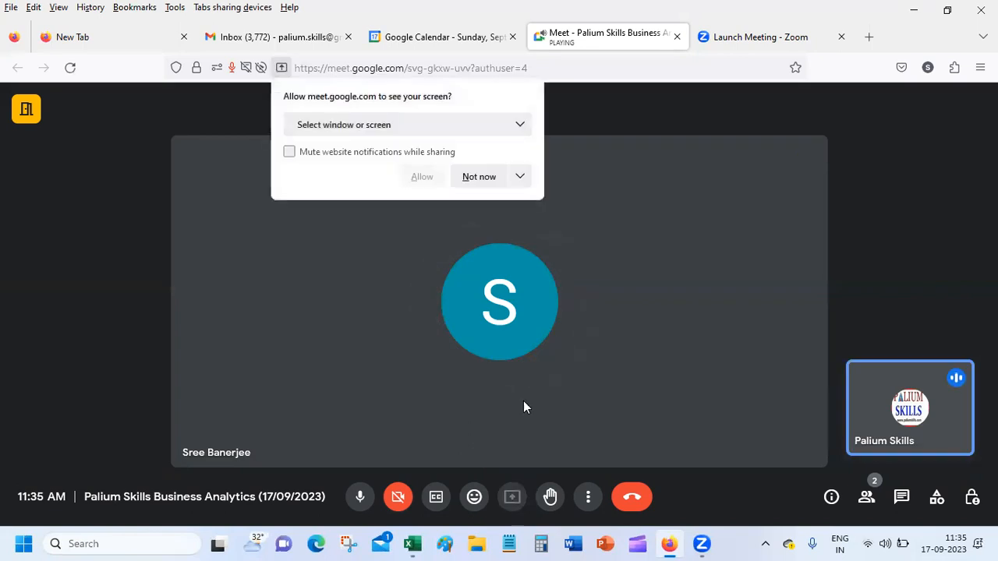
left_click(428, 126)
left_click(334, 267)
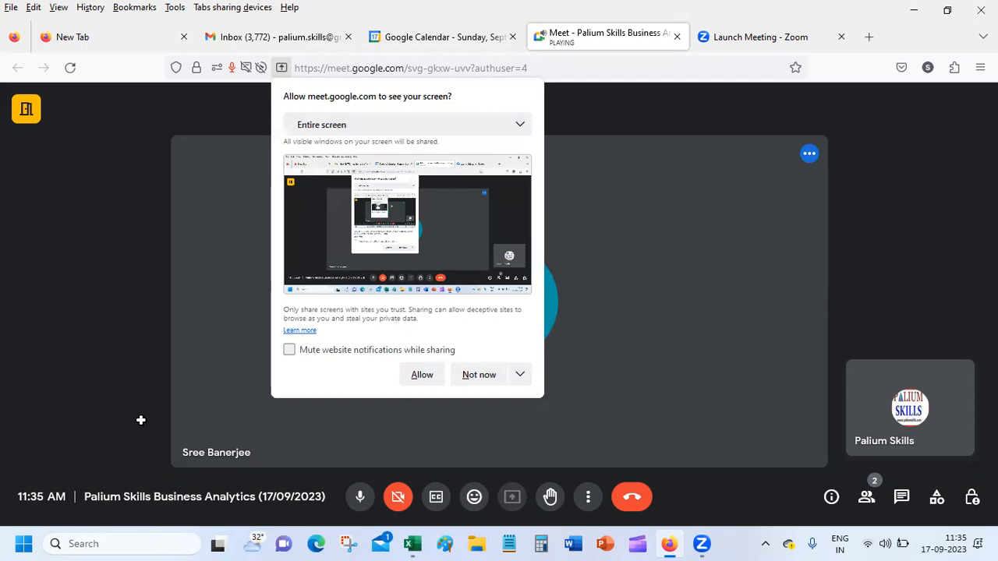
left_click(422, 375)
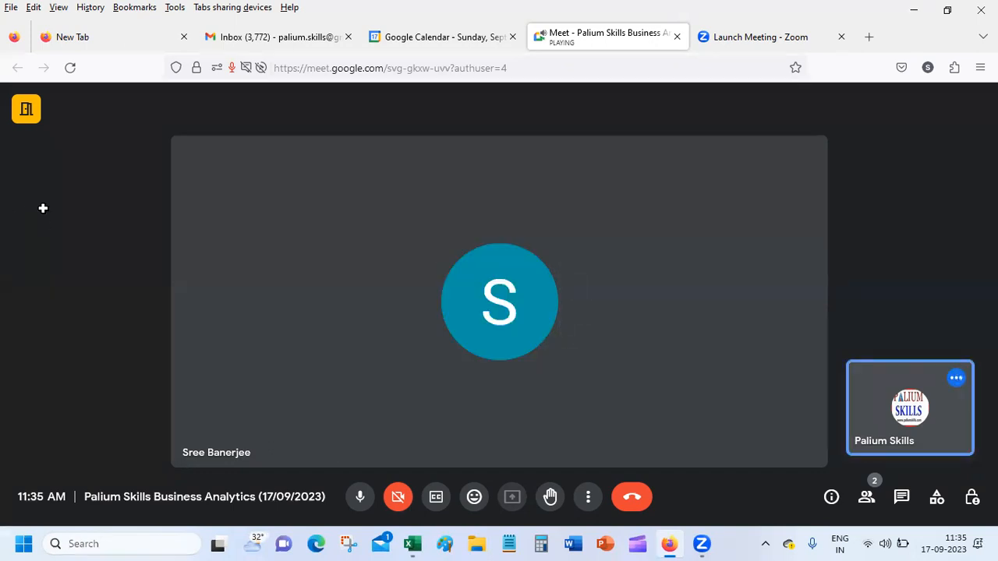
mouse_move(413, 544)
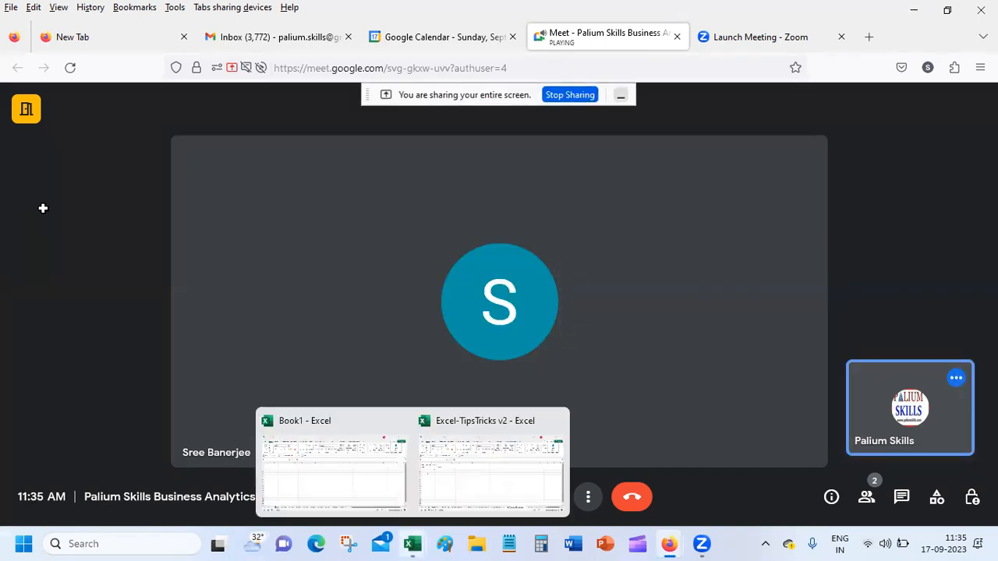
left_click(490, 467)
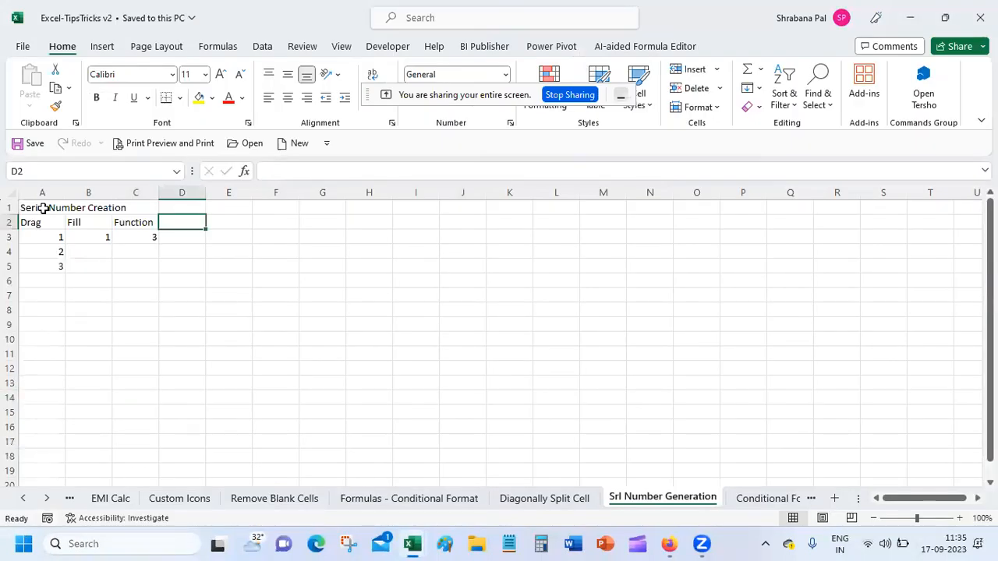
Select cells A3 through A5 of the Drag column.
left_click(44, 208)
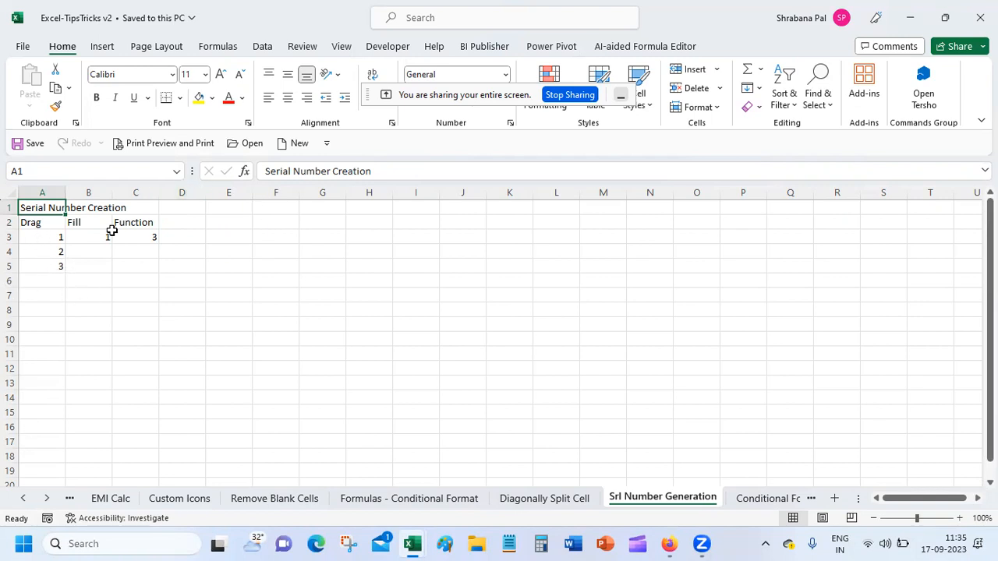
key("Down")
key("Down")
key("shift+Down")
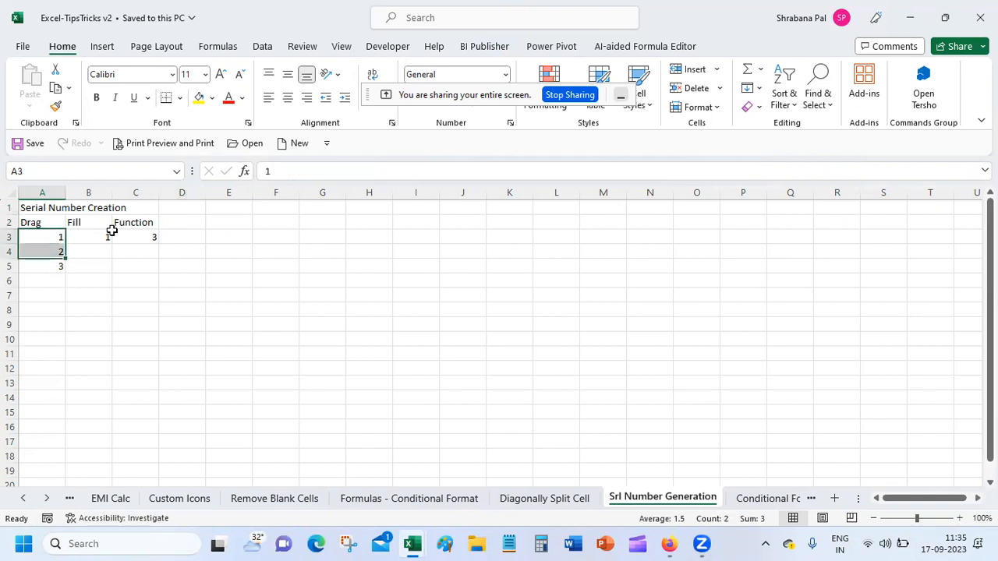
key("shift+Down")
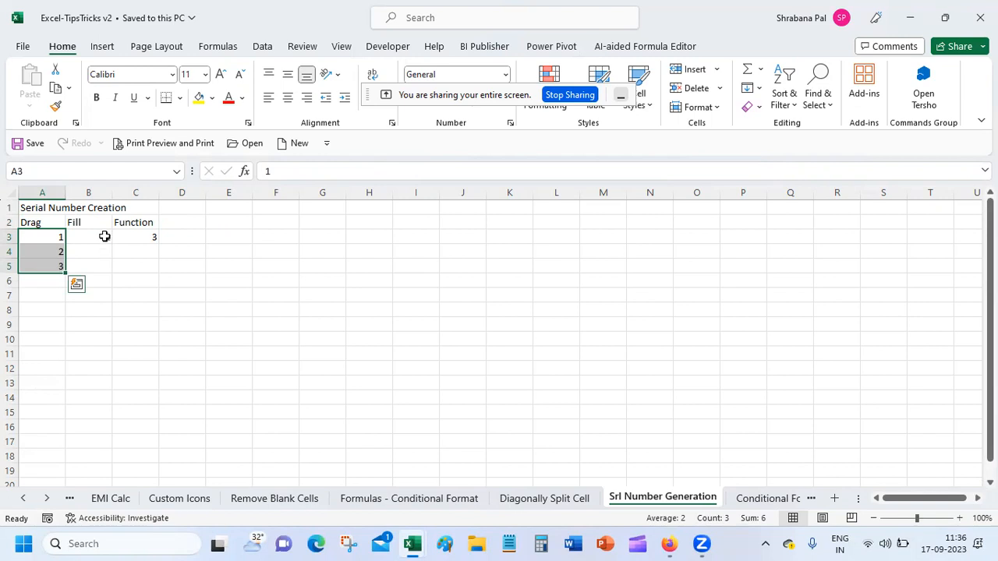
Select B3:B15 in the Fill column and bring up the Fill options list.
left_click(104, 236)
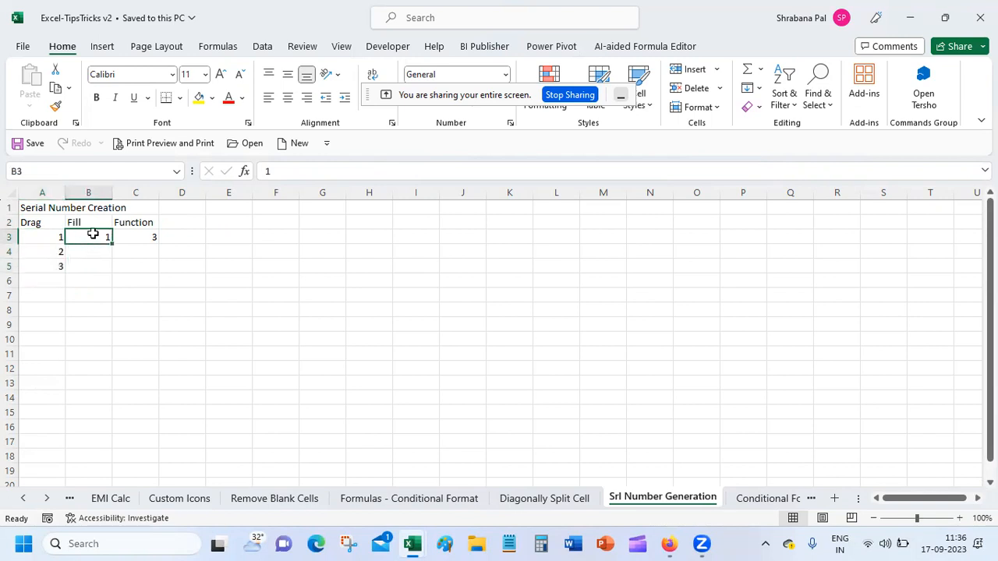
left_click_drag(92, 236, 91, 412)
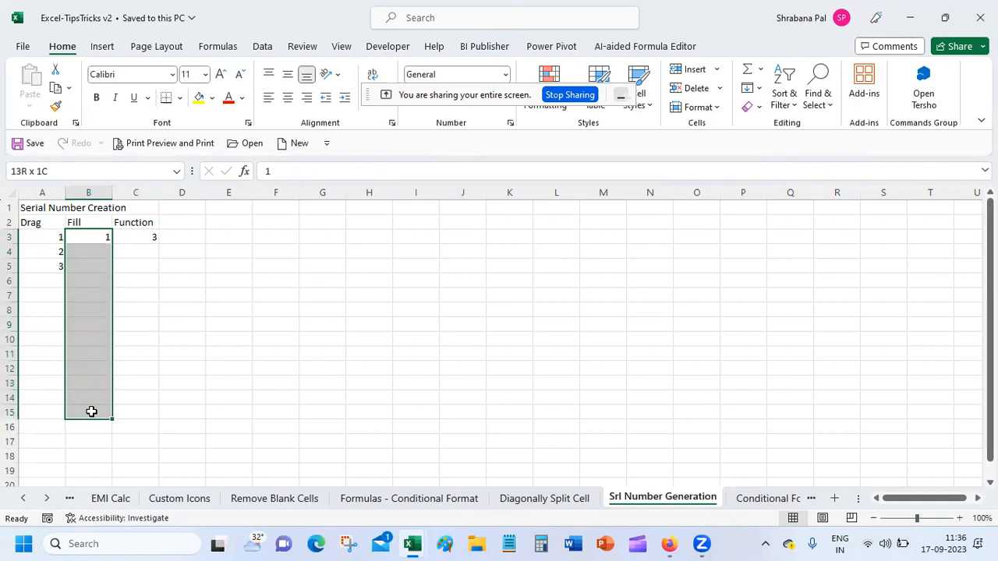
left_click_drag(91, 411, 91, 412)
right_click(111, 297)
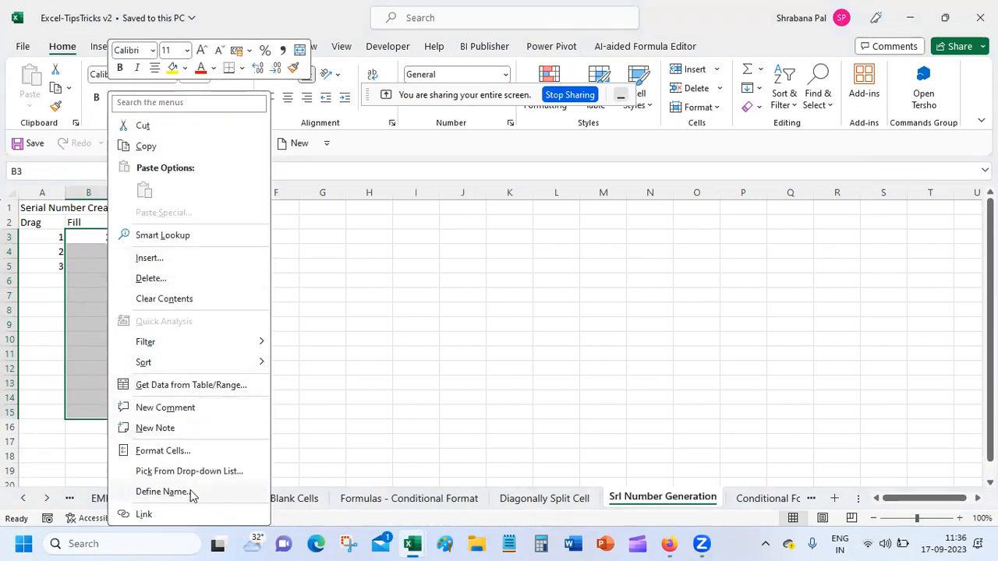
left_click(259, 10)
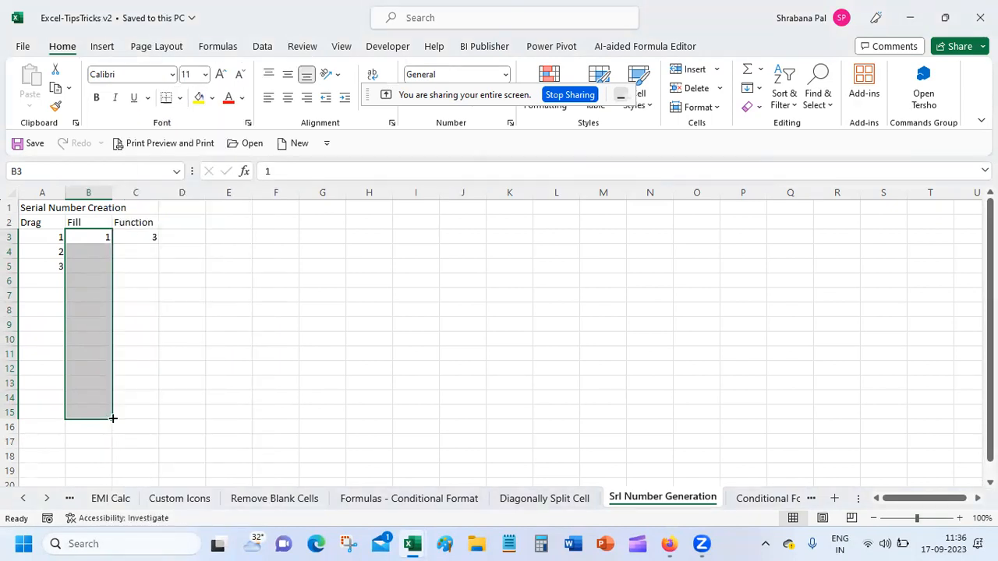
left_click(759, 89)
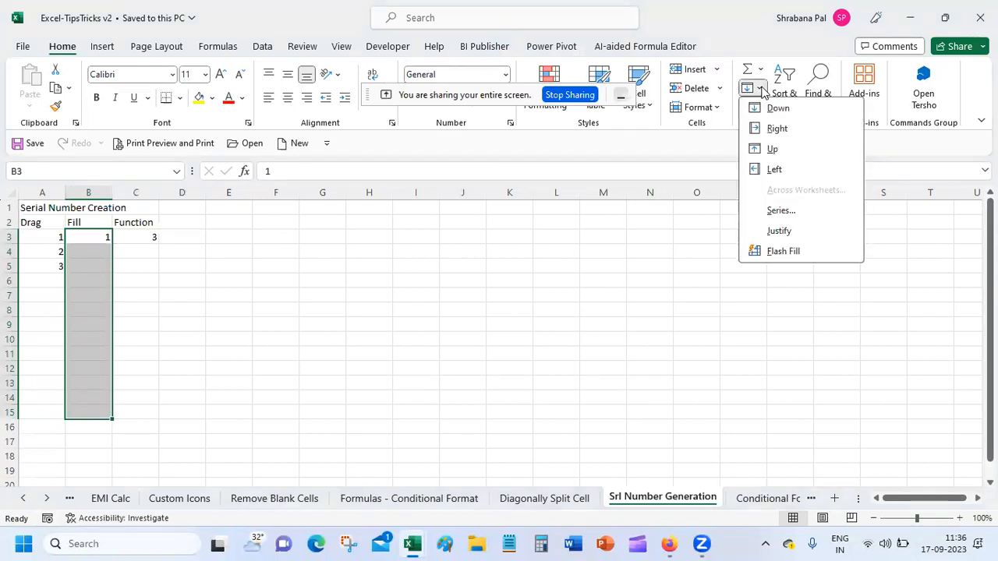
Apply a linear column Series with step 1 to B3:B15, giving 1 through 13.
left_click(783, 208)
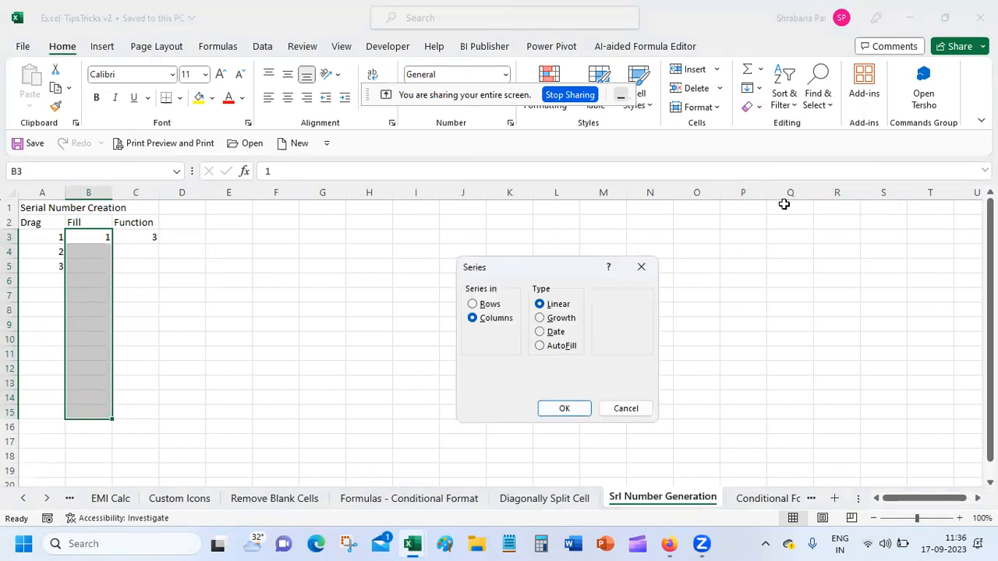
left_click(640, 387)
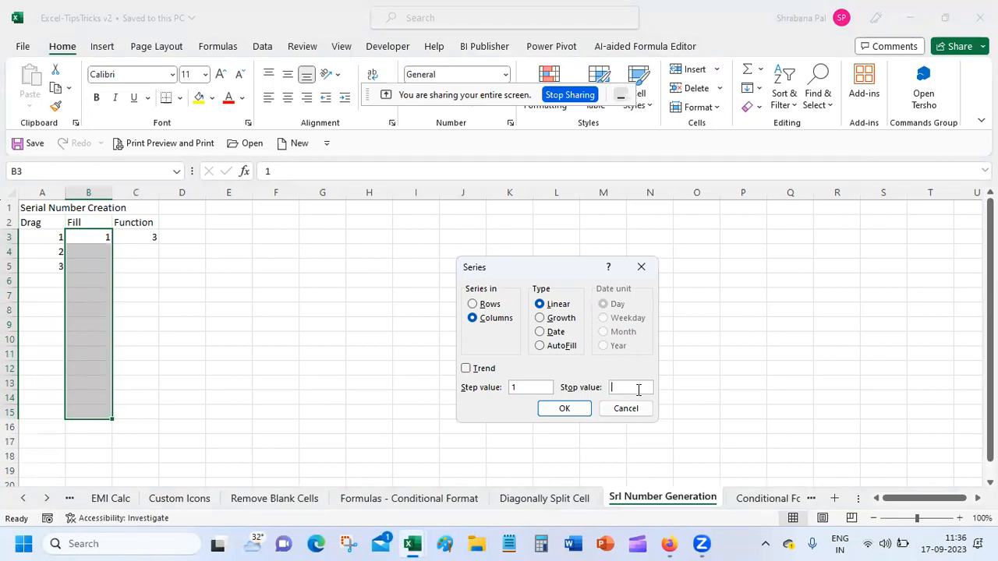
left_click(564, 408)
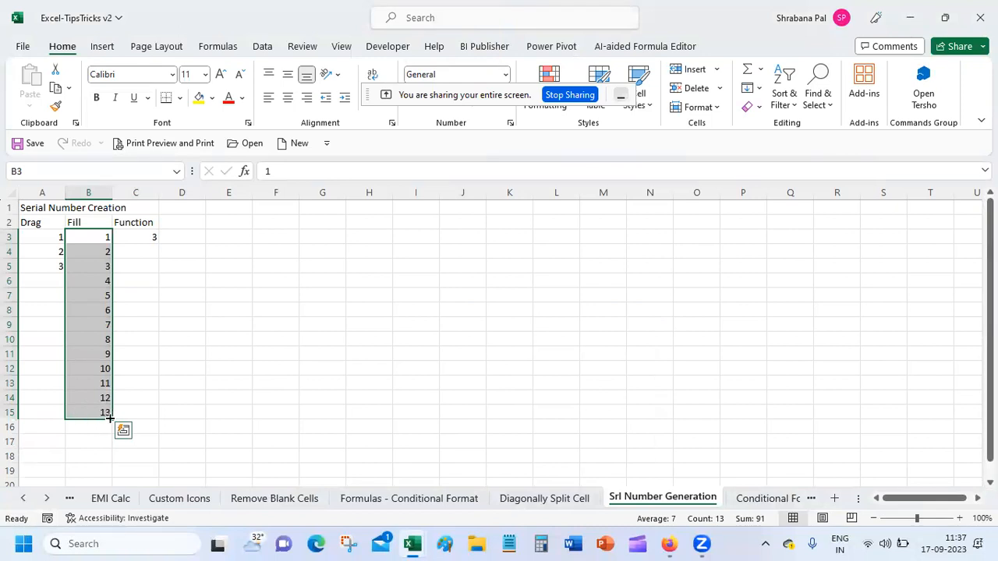
left_click(92, 237)
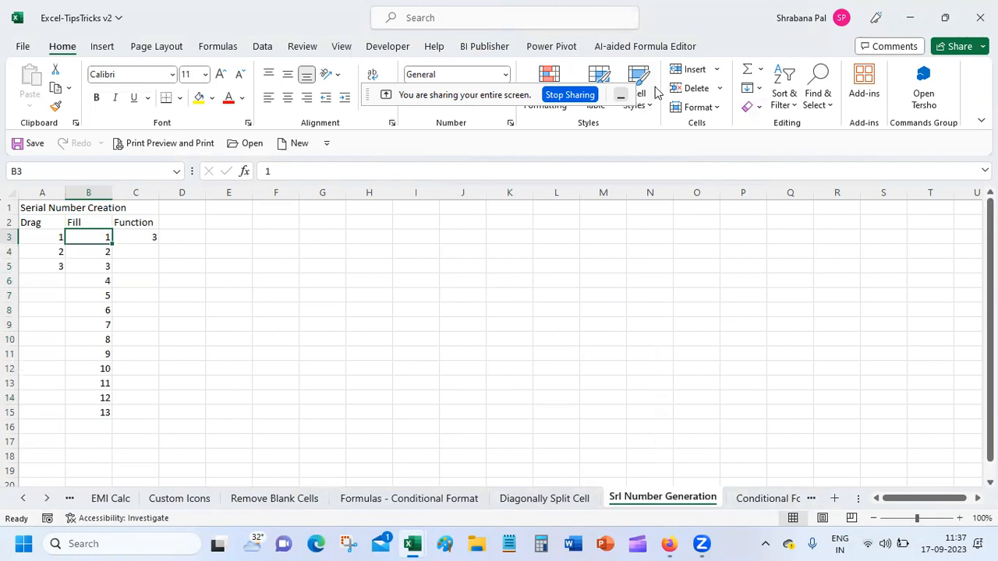
Run a Series by columns with stop value 20 so the Fill column reaches B22.
left_click(756, 92)
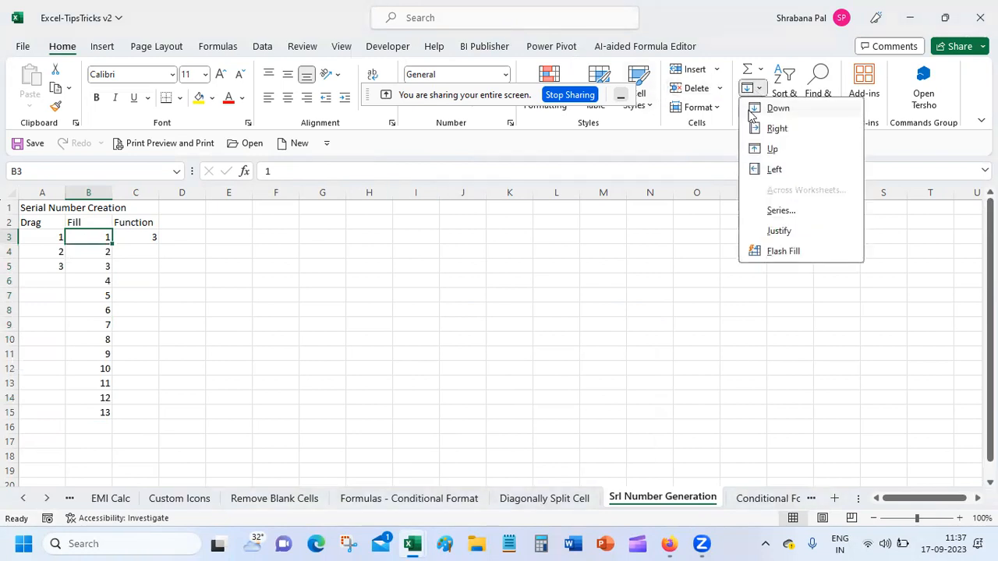
left_click(774, 213)
left_click(620, 388)
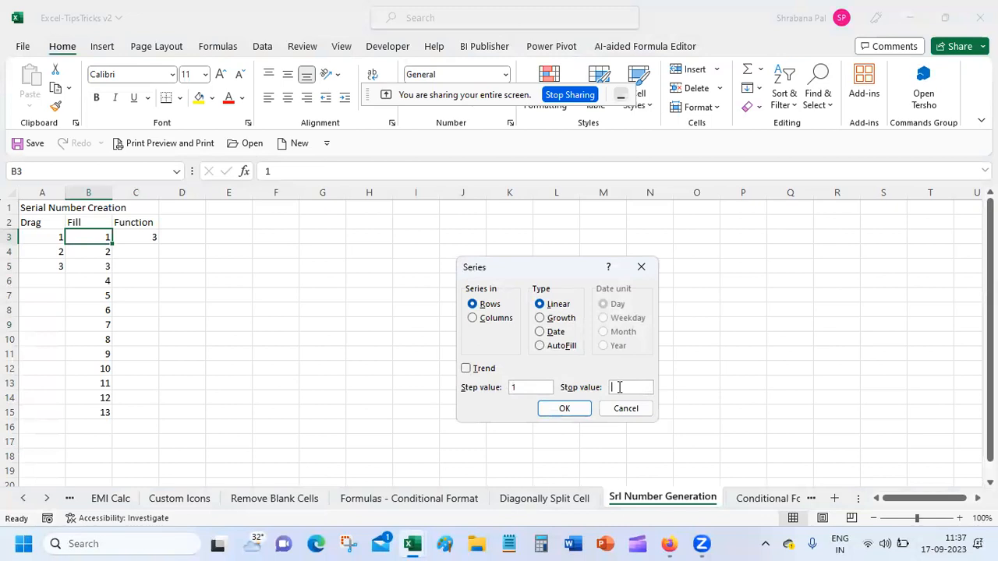
type("20")
left_click(473, 319)
left_click(566, 409)
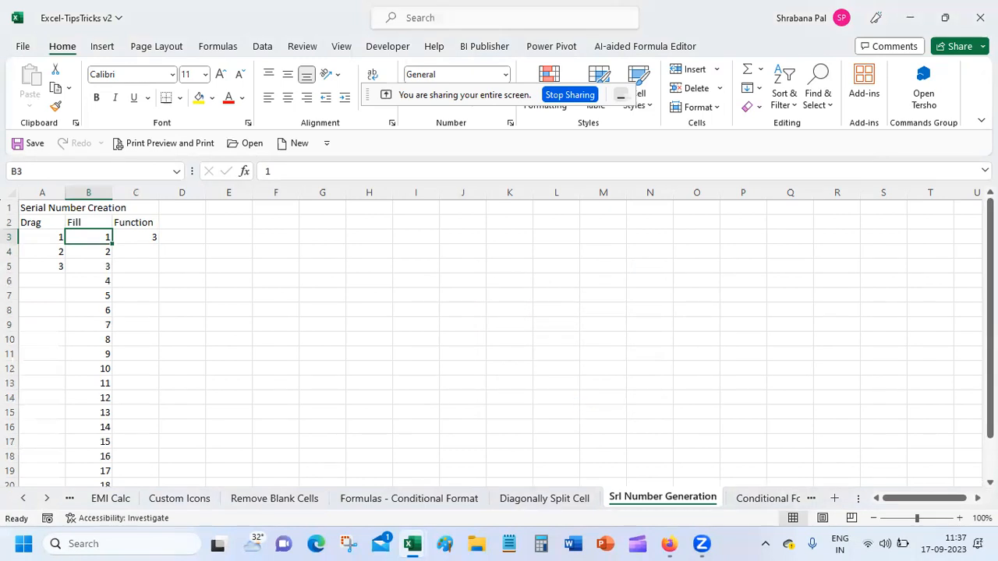
left_click_drag(990, 380, 990, 416)
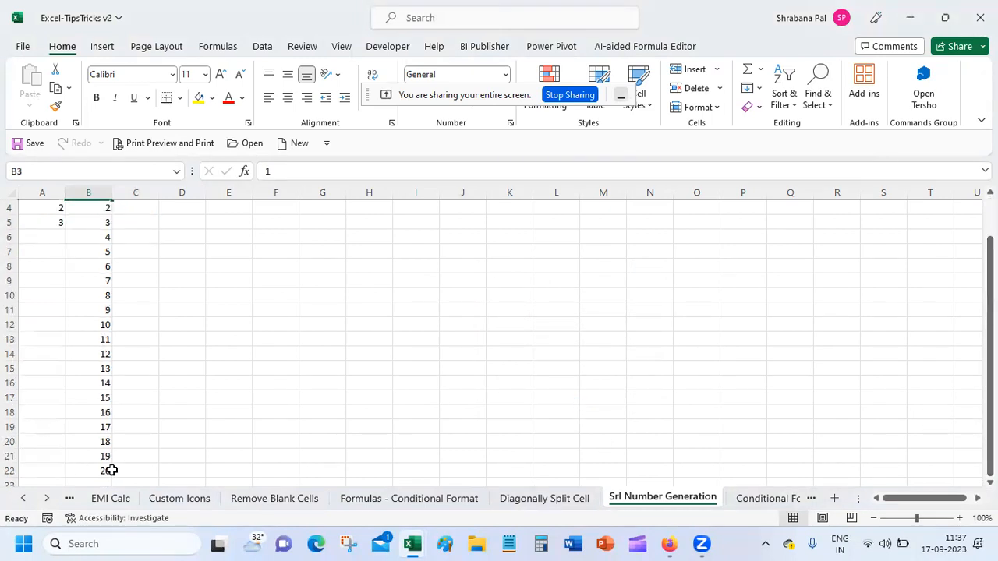
scroll(218, 252, "up", 1)
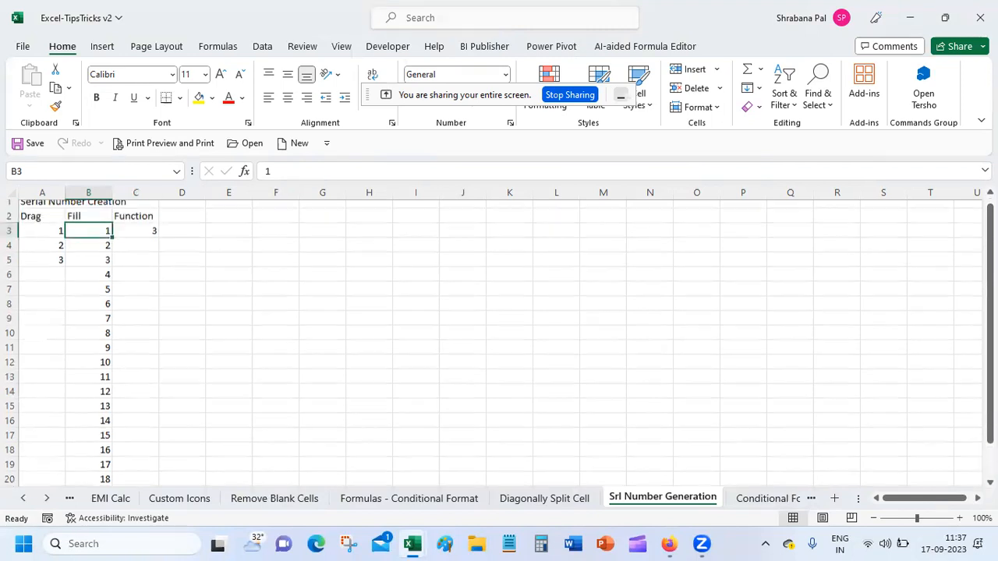
Copy the =ROW() formula from C3 down to C12, showing 3 through 12.
left_click(136, 242)
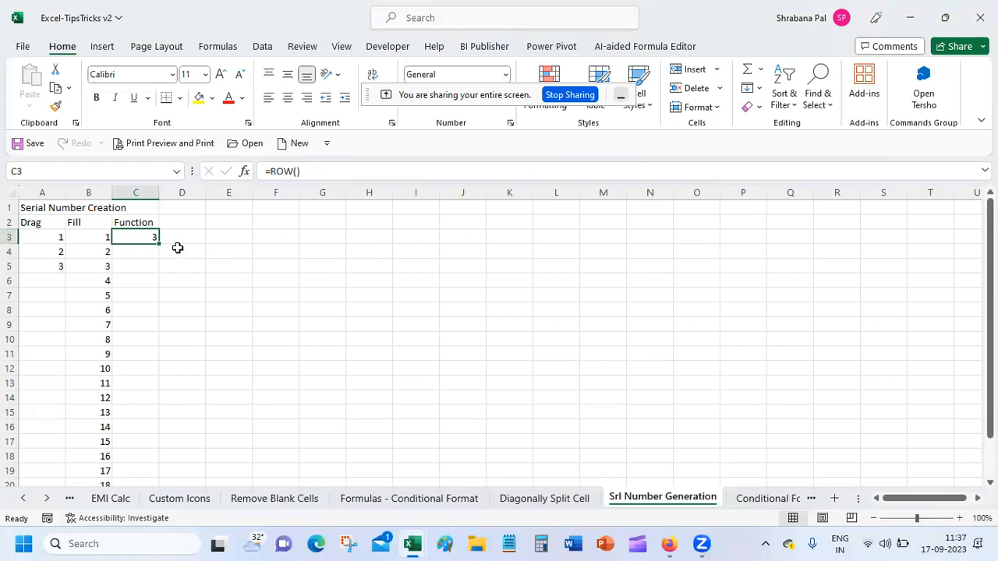
left_click_drag(159, 244, 159, 372)
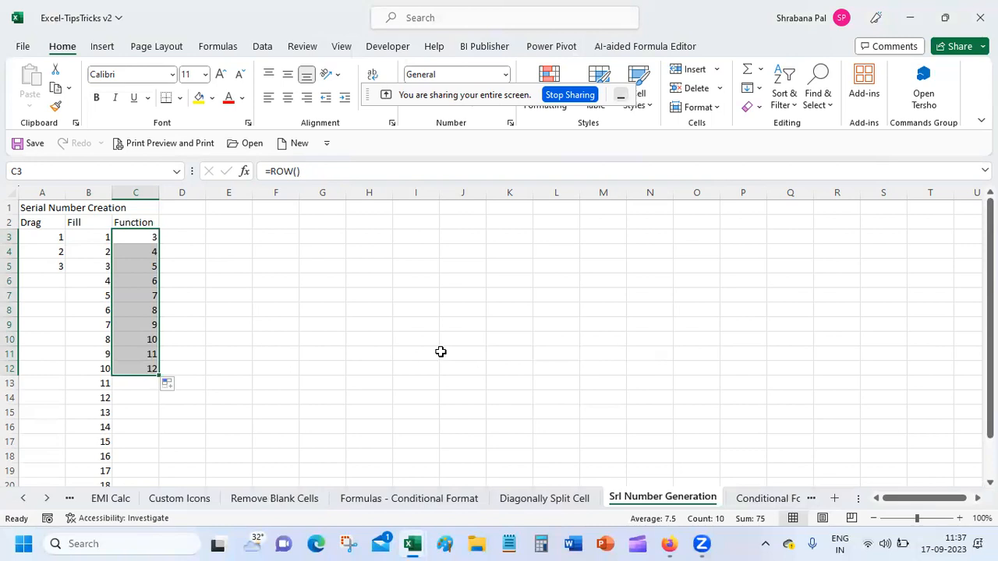
left_click(172, 222)
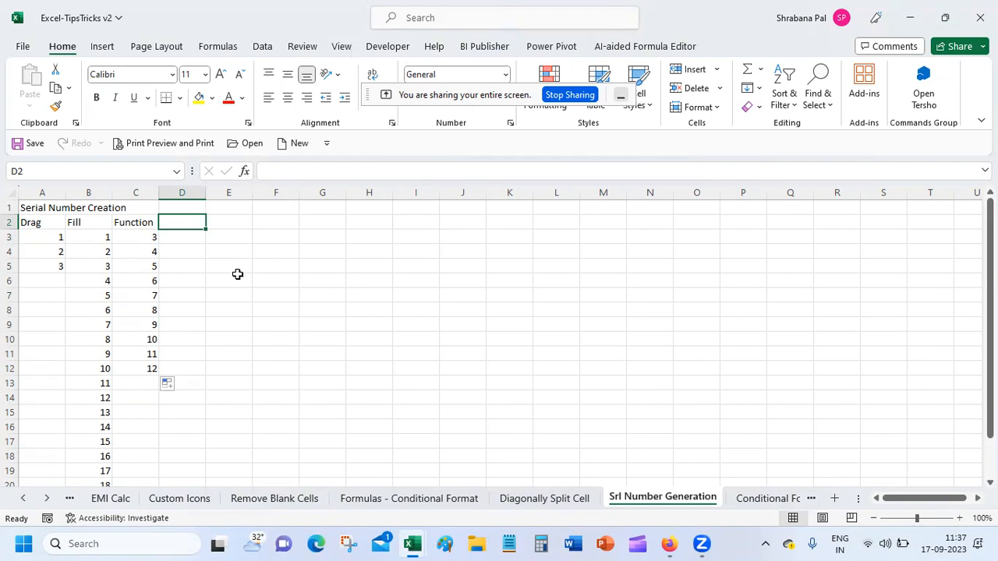
Enter the heading 'Cond Format' in cell D2.
key("F2")
type("Cond Format")
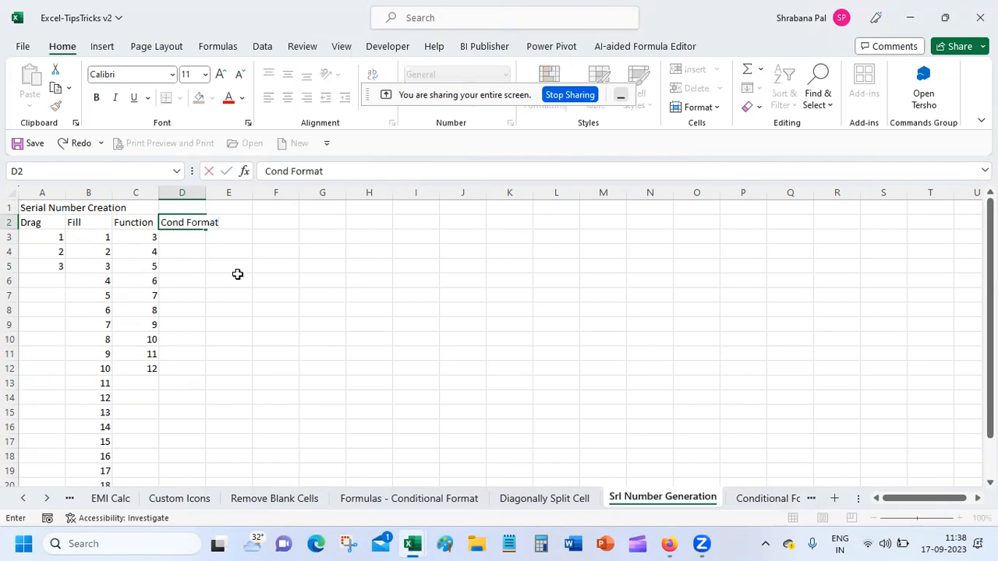
key("Return")
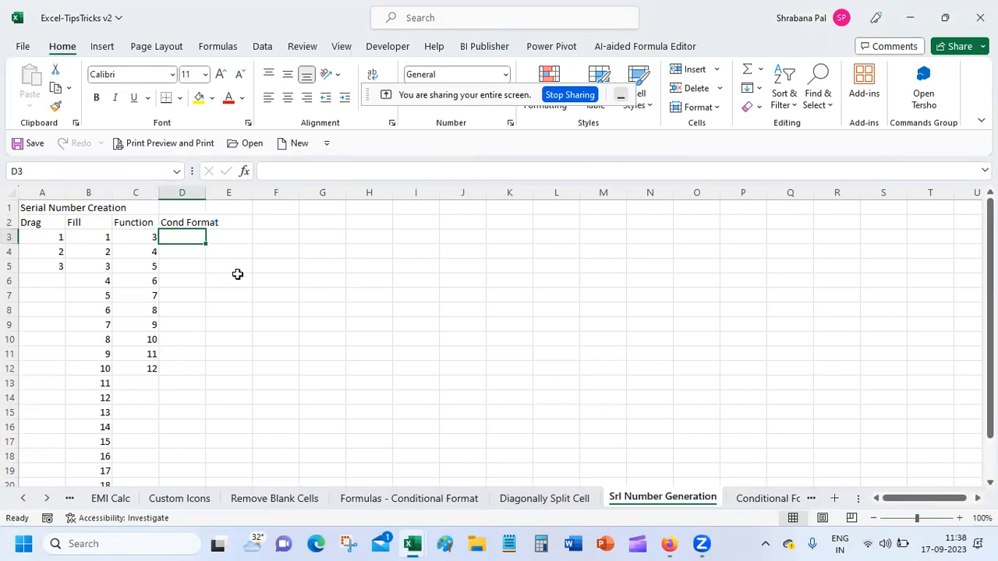
type("=")
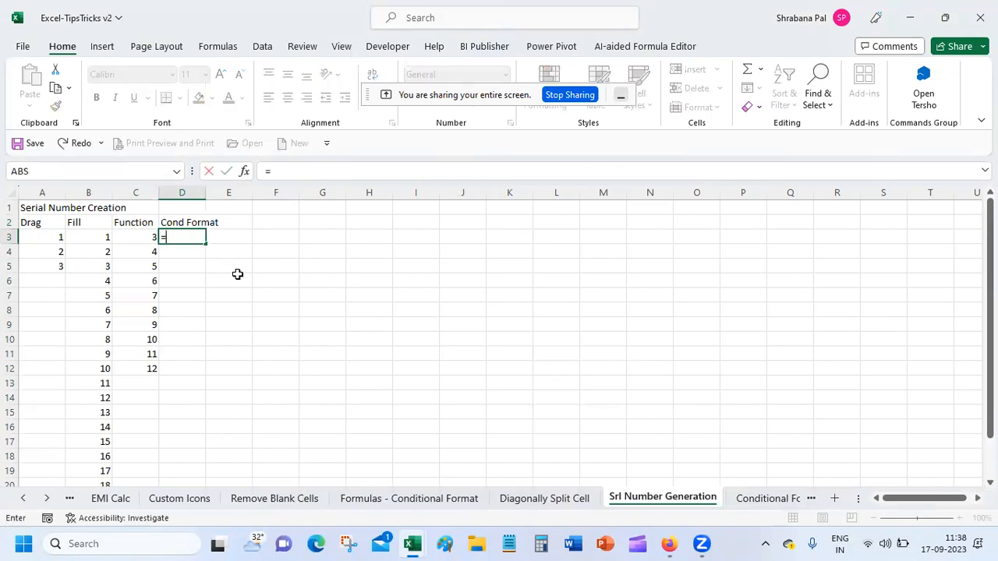
type("rpw")
Enter =ROW()-2 in D3, fixing the mistyped function name, so it shows 1.
key("BackSpace")
key("BackSpace")
key("BackSpace")
type("rpw")
key("BackSpace")
key("BackSpace")
type("o")
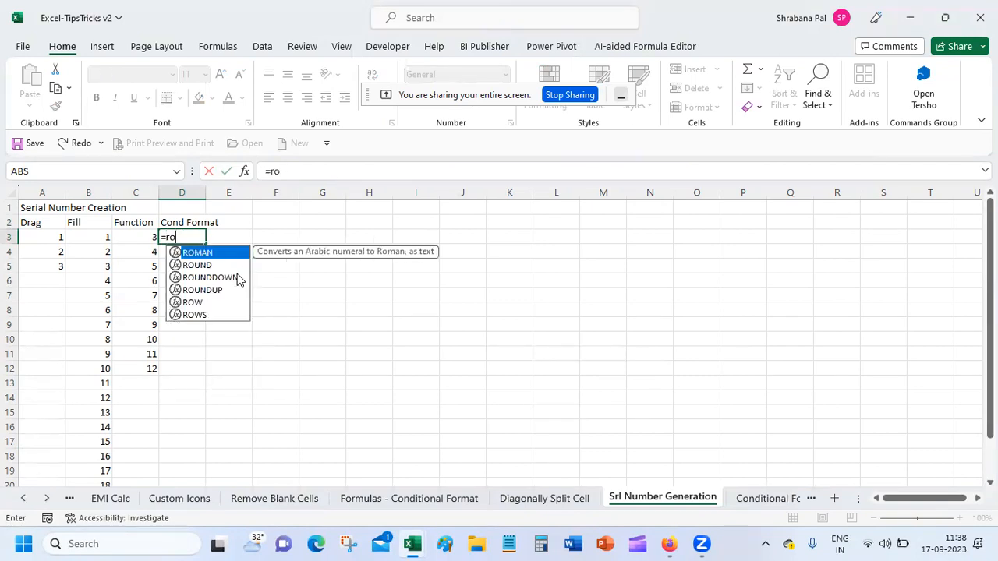
type("w()")
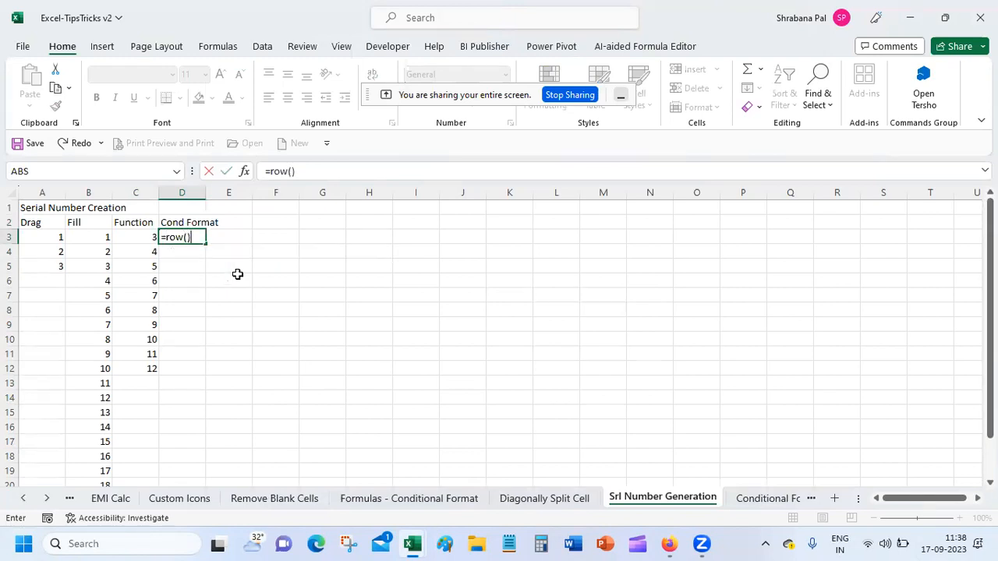
key("Return")
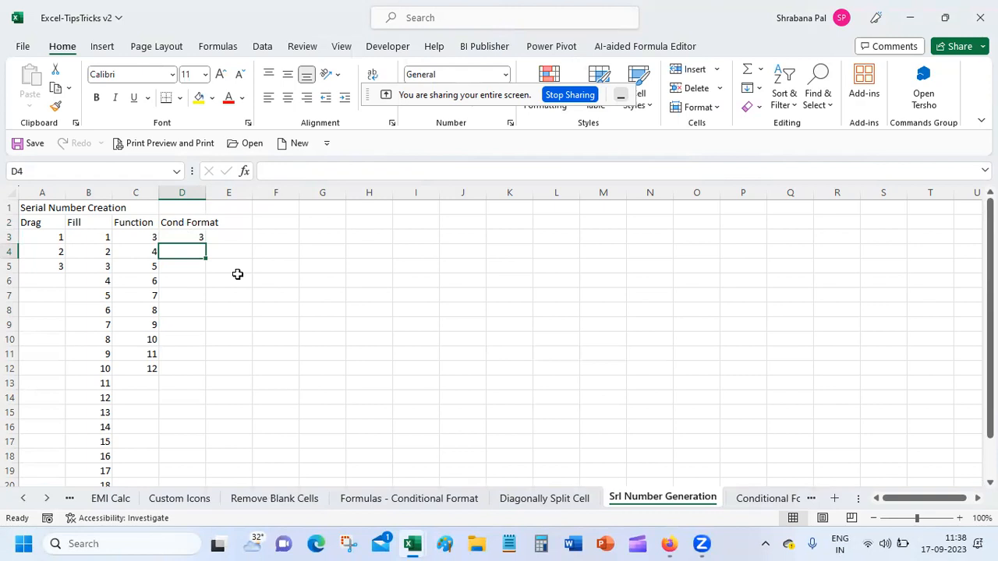
left_click(197, 234)
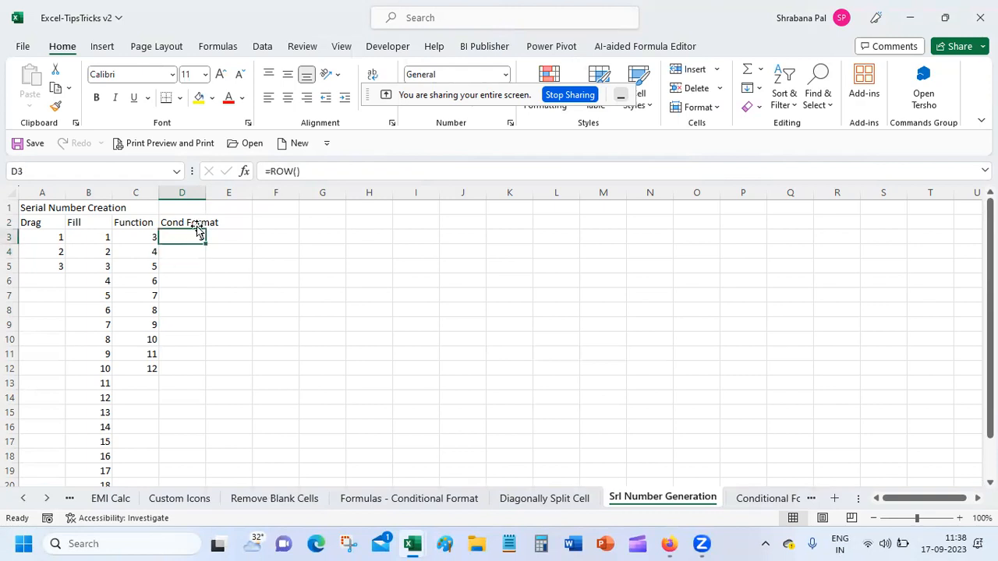
left_click(382, 167)
type("-2")
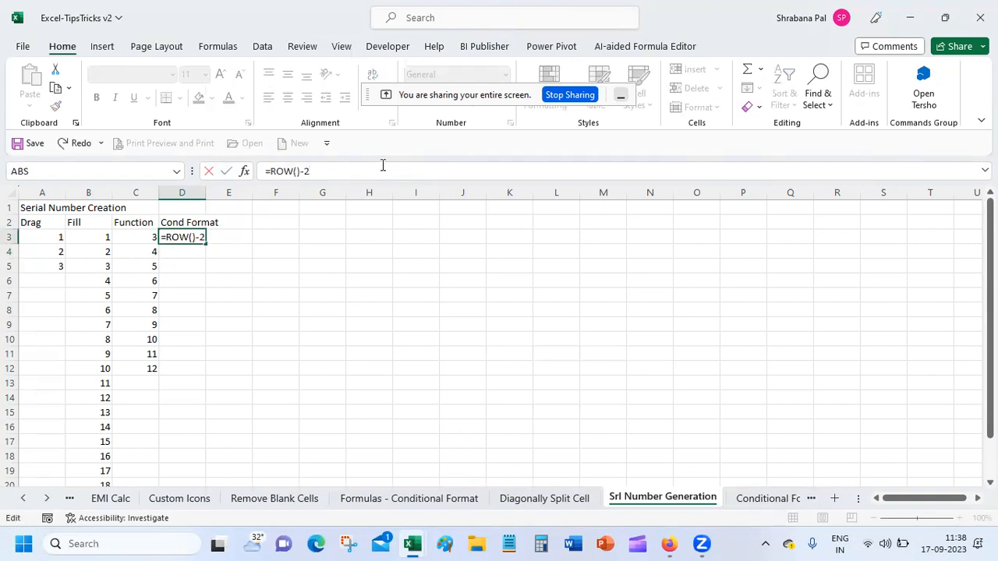
key("Return")
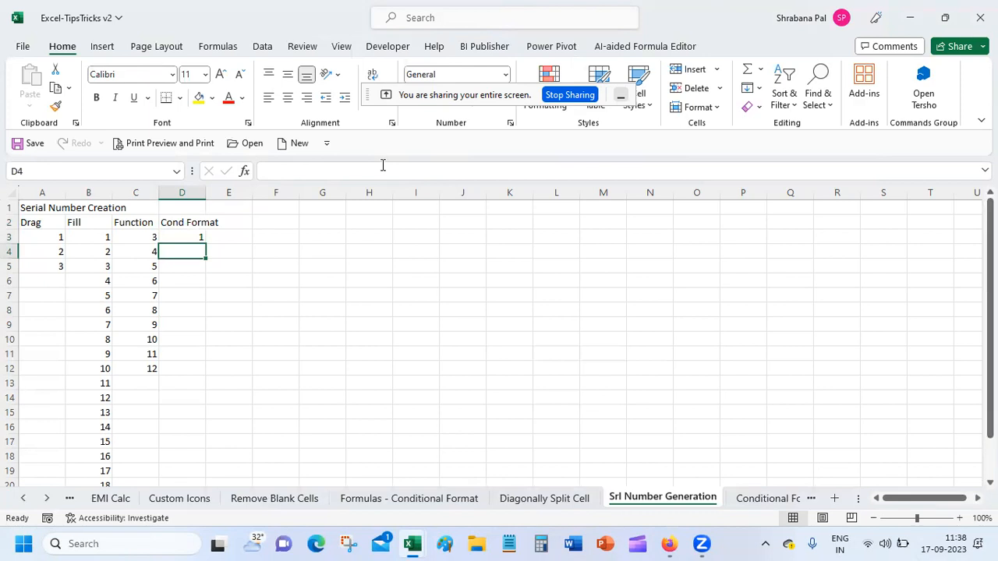
Copy the D3 formula down through D14 for serial numbers 1 to 12.
left_click(194, 237)
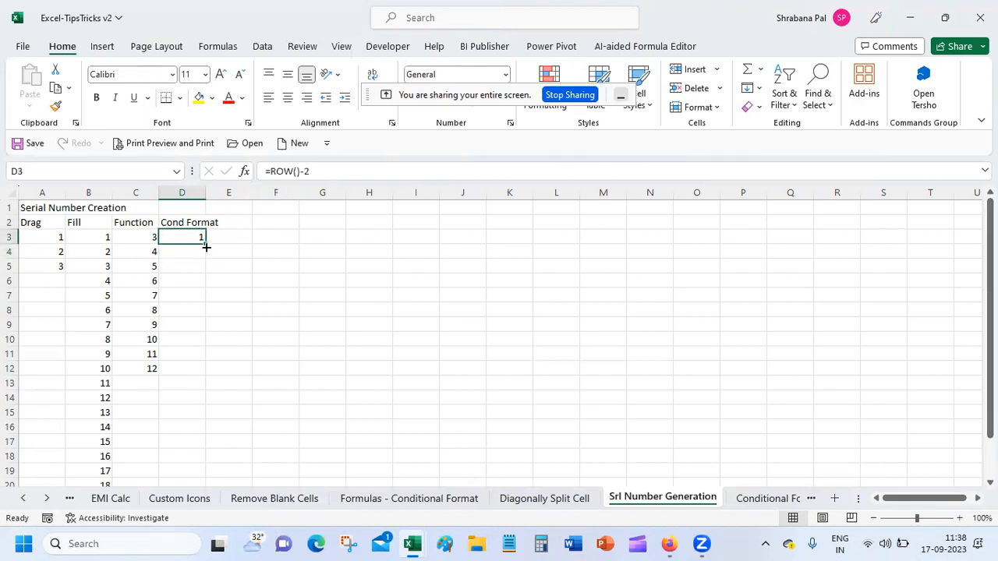
left_click_drag(206, 246, 192, 404)
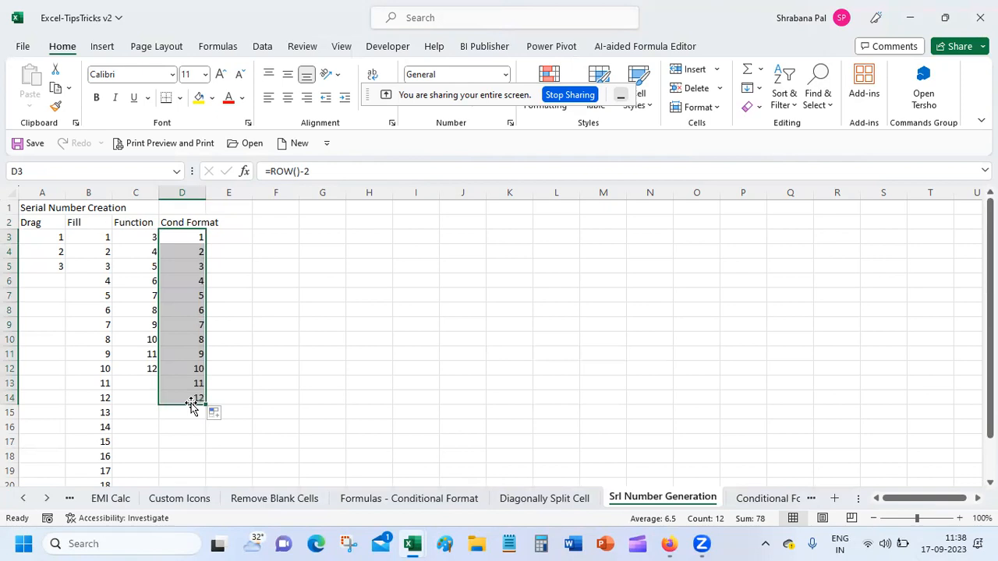
left_click(192, 238)
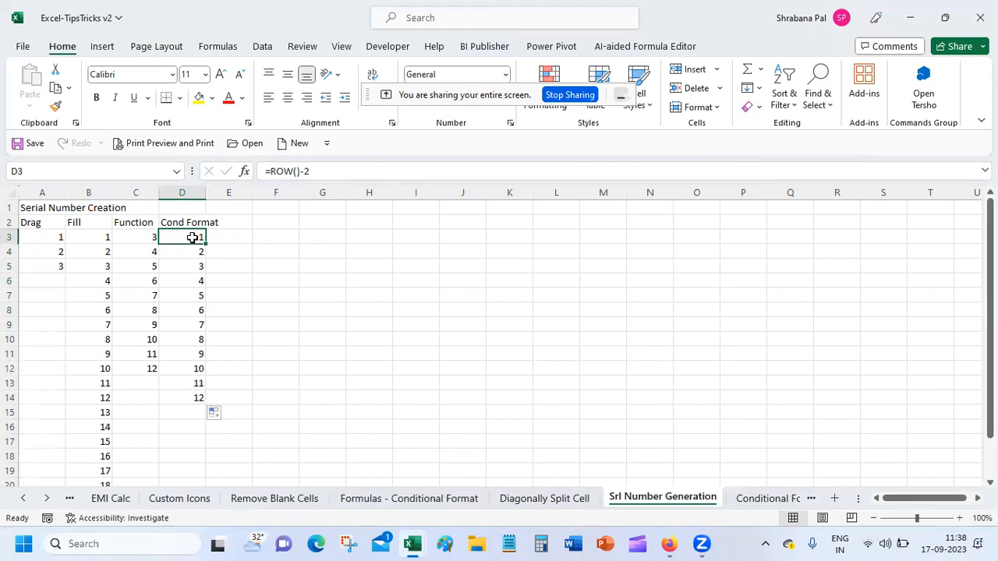
Autofit column D and enter the note 'border for seq' in cell E2.
left_click_drag(205, 186, 204, 187)
double_click(205, 188)
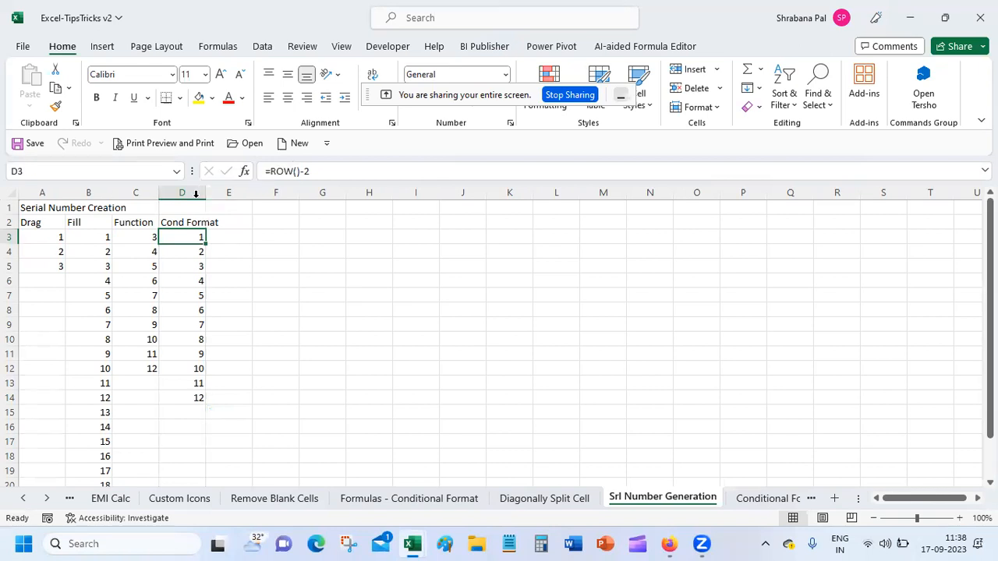
left_click(238, 220)
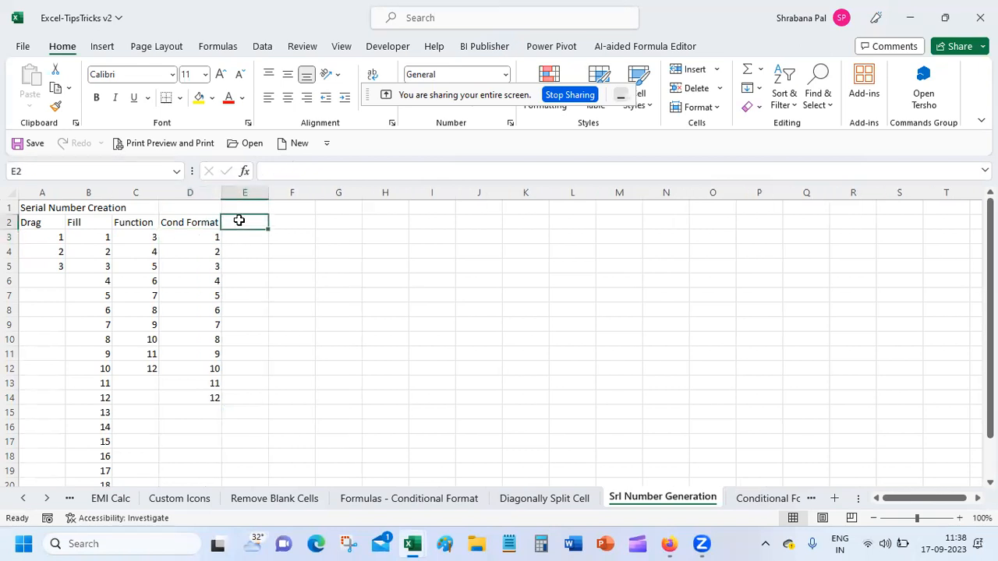
type("border for")
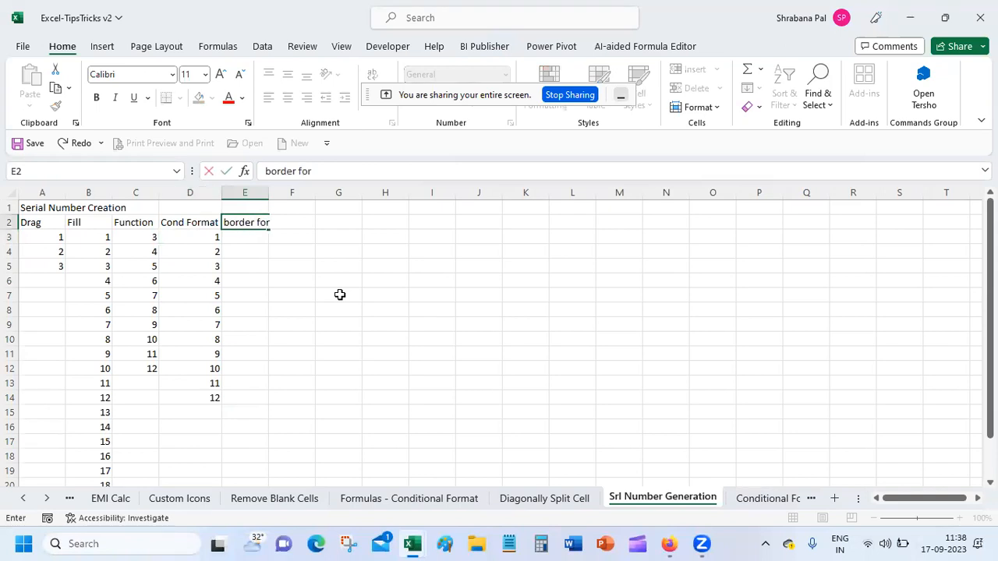
type(" seq")
key("Return")
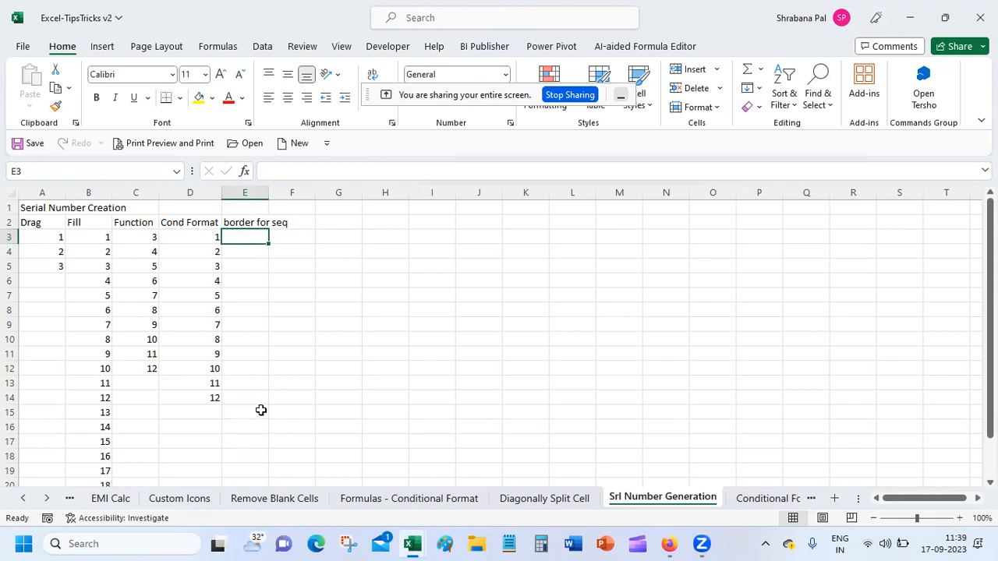
Create a new formula-based conditional formatting rule using =E3<>"" (no format yet).
left_click(561, 109)
left_click(560, 108)
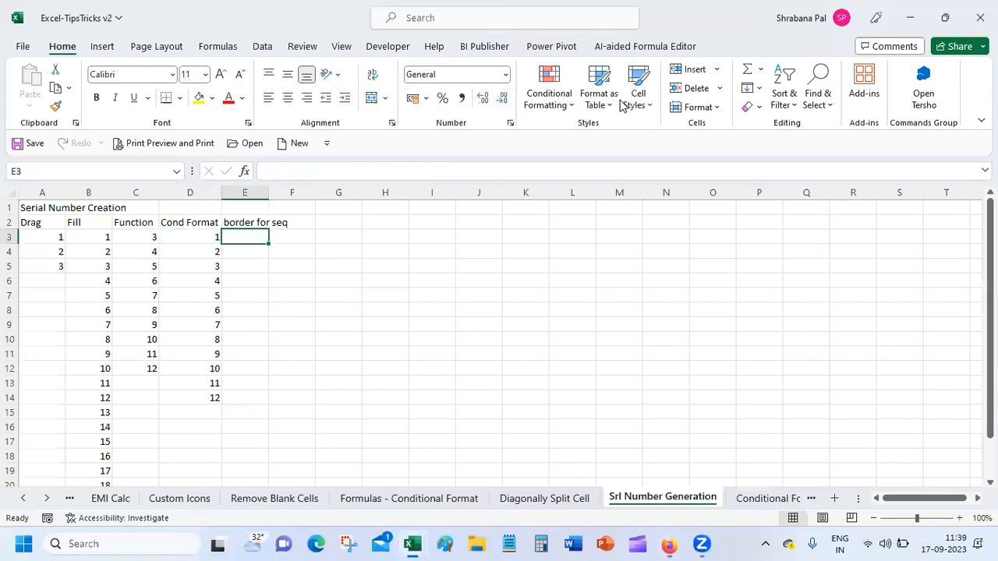
left_click(562, 109)
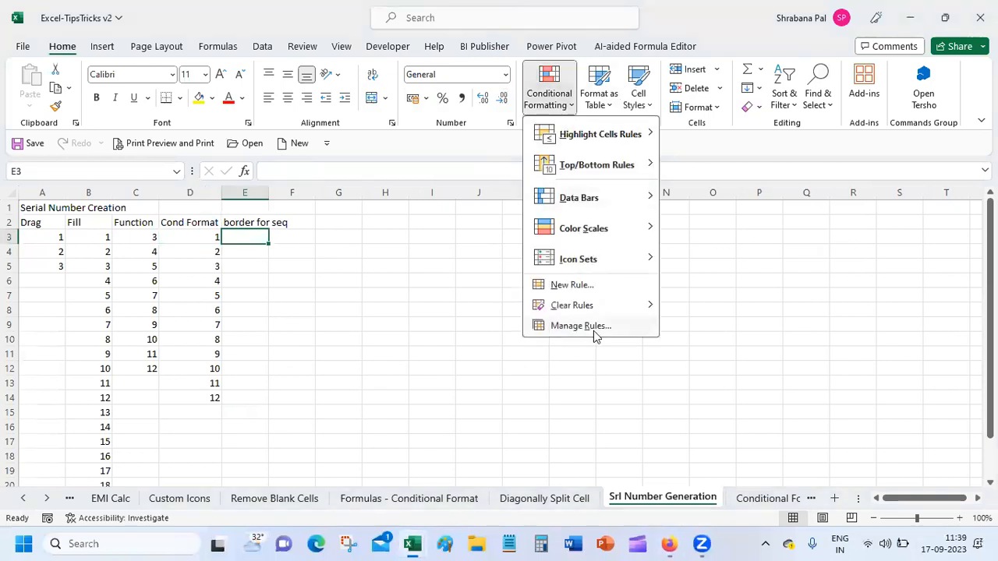
left_click(598, 288)
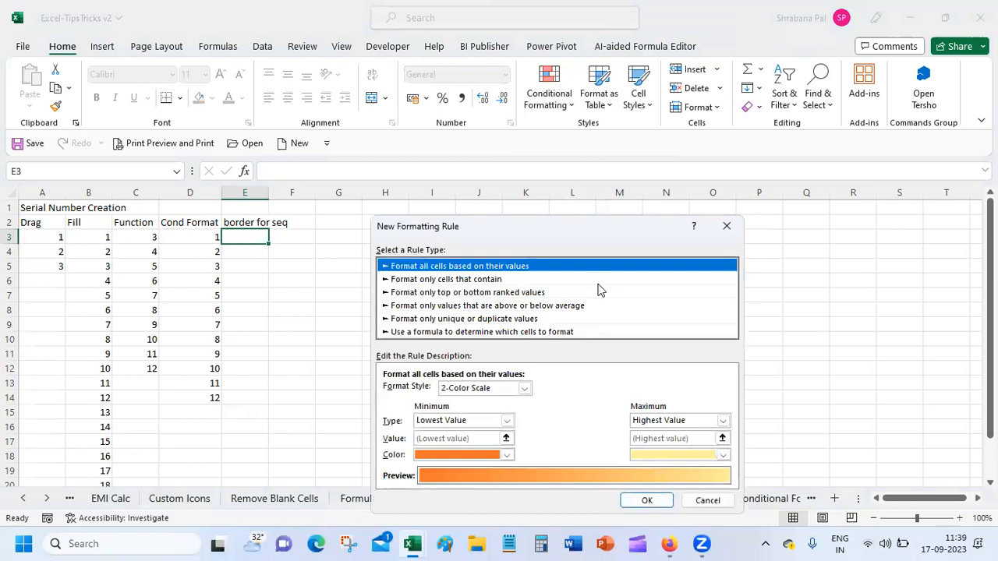
left_click(518, 332)
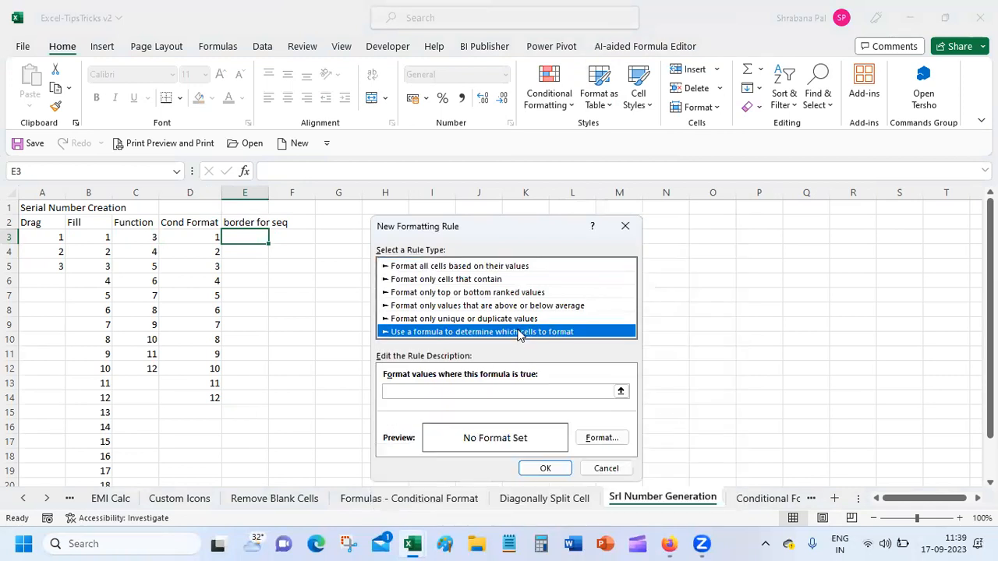
left_click(505, 391)
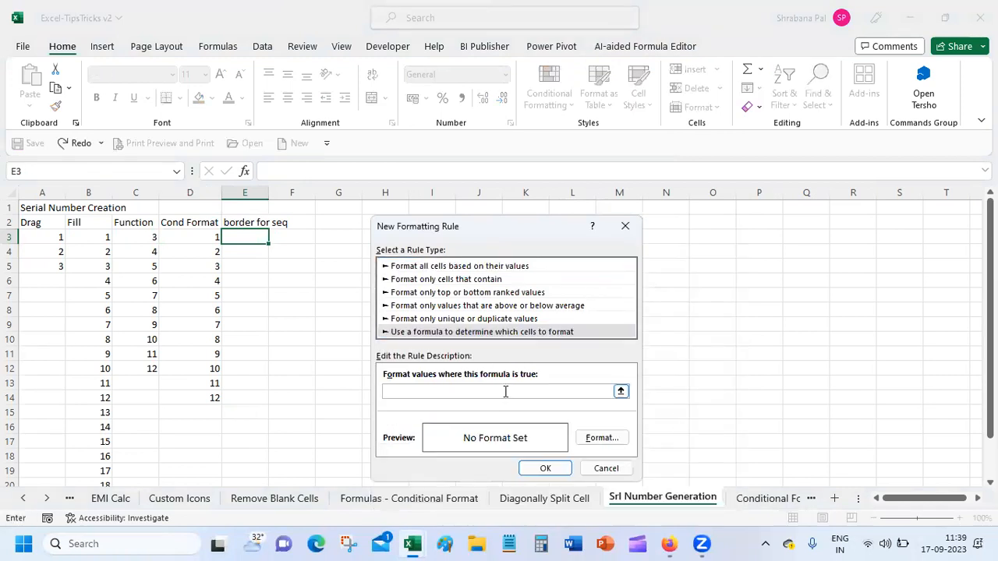
type("=")
type("E")
type("3")
type("!")
type("<>")
type("\"\"")
key("Num_Lock")
left_click(403, 391)
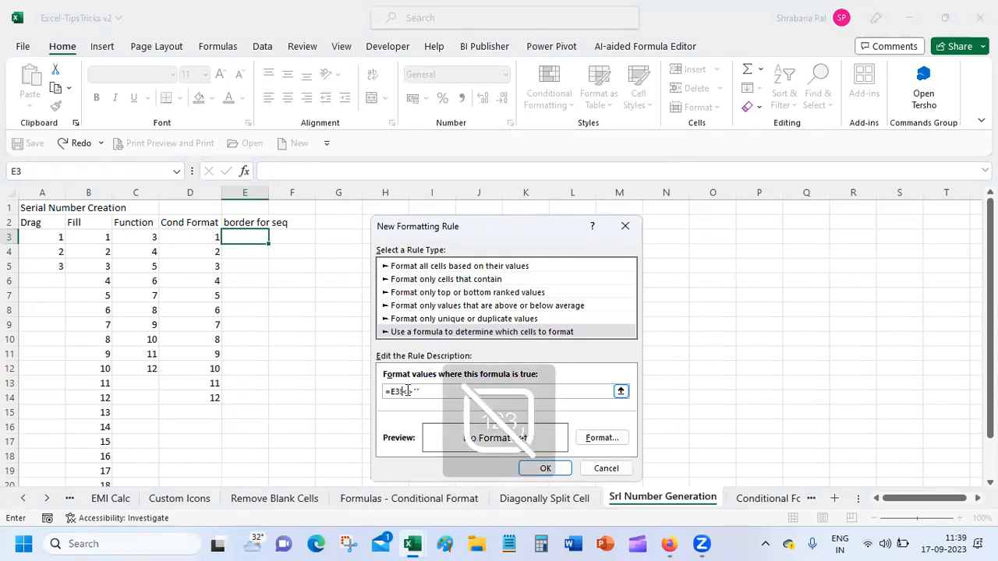
left_click(545, 469)
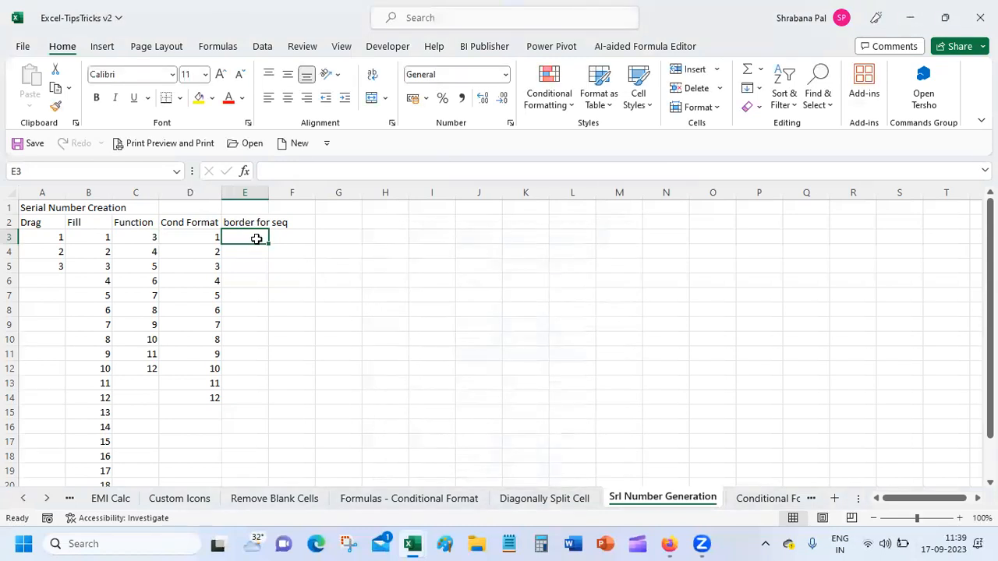
Open the =E3<>"" rule for editing in the Conditional Formatting Rules Manager.
left_click(549, 92)
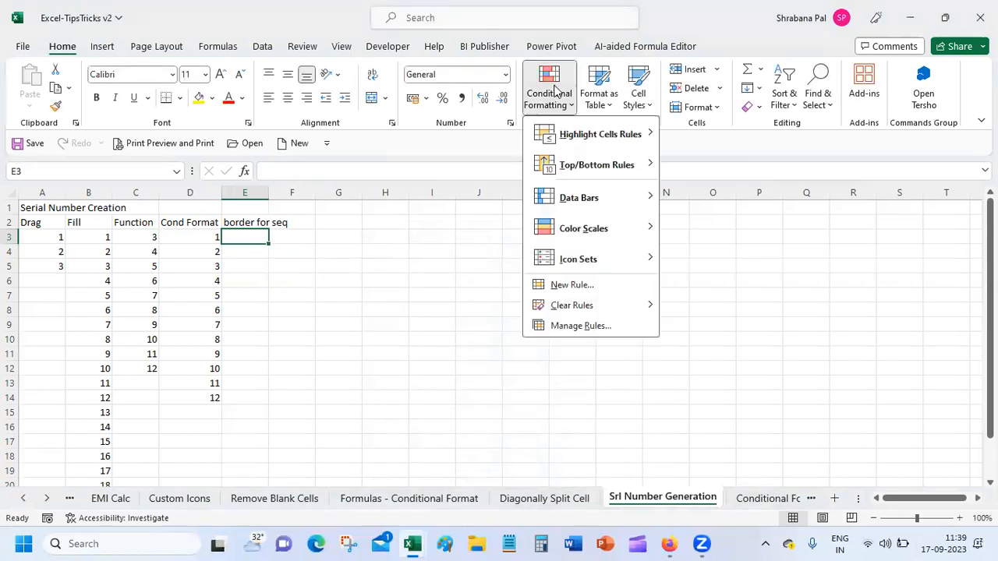
left_click(588, 329)
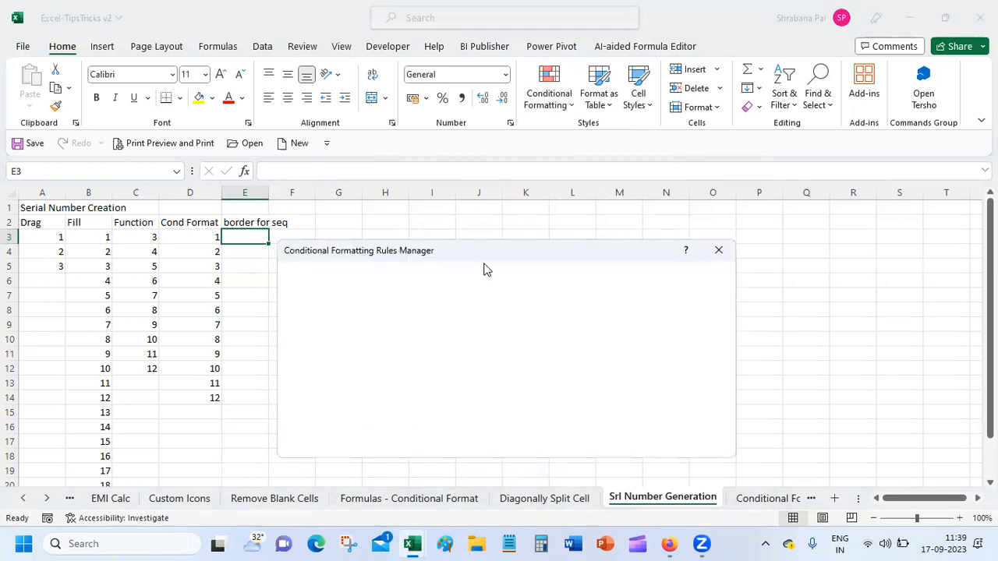
left_click(380, 332)
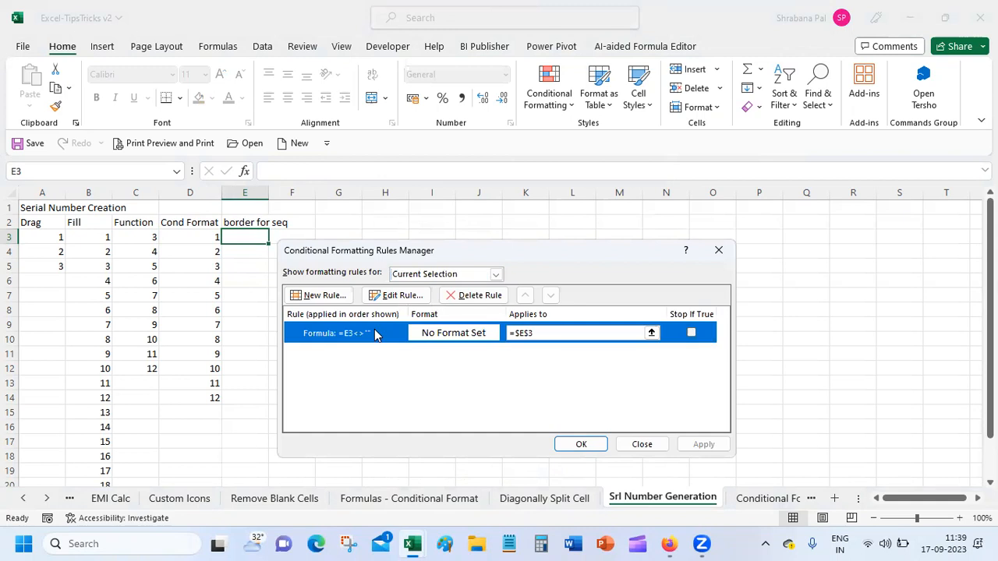
left_click(403, 299)
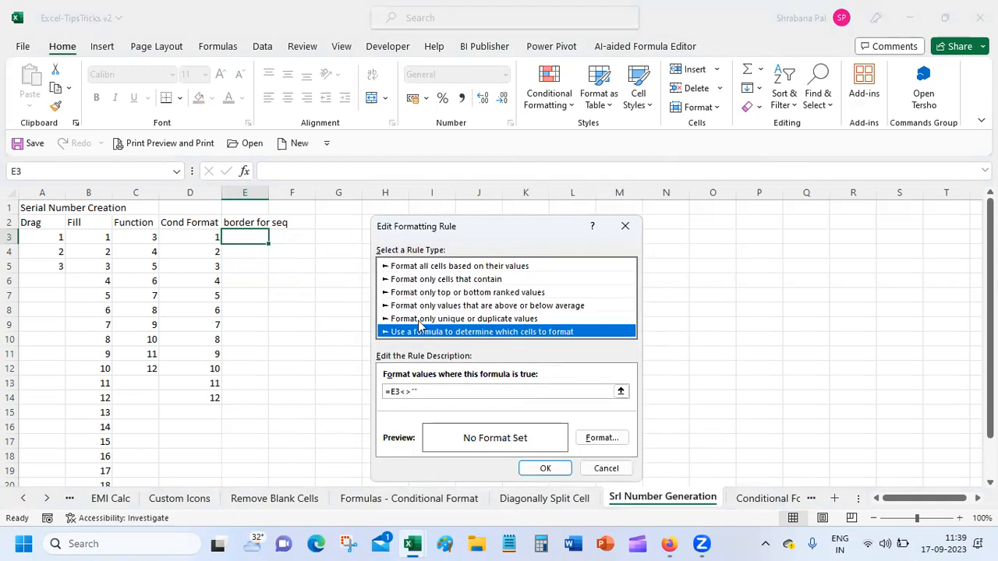
Give the rule an outline border and light gold fill, then apply it.
left_click(601, 442)
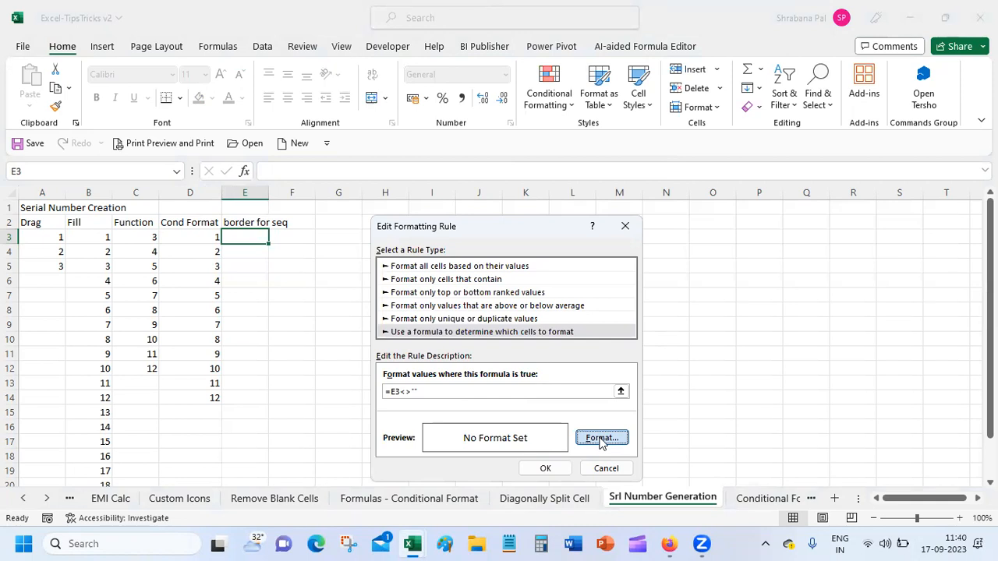
left_click(601, 439)
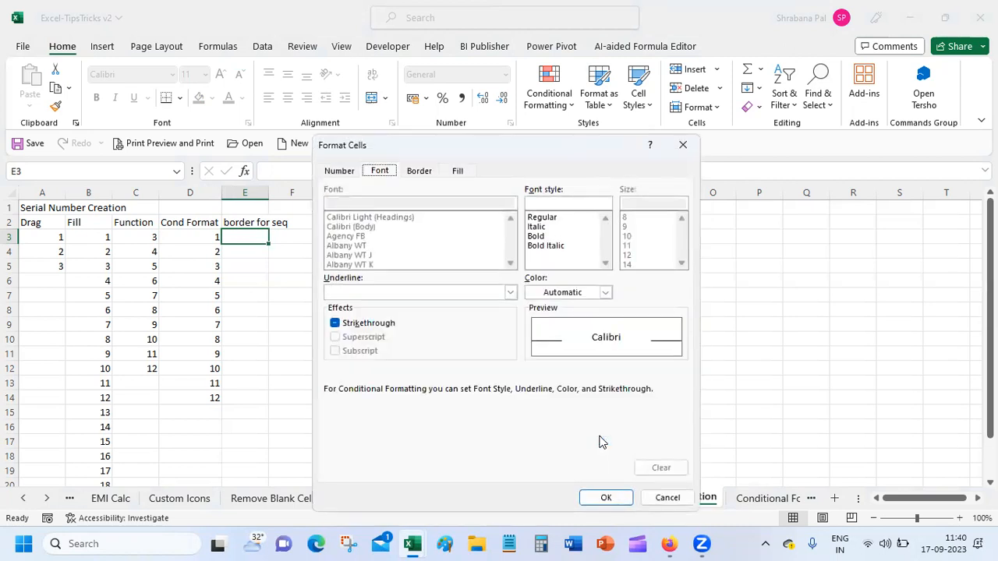
left_click(425, 175)
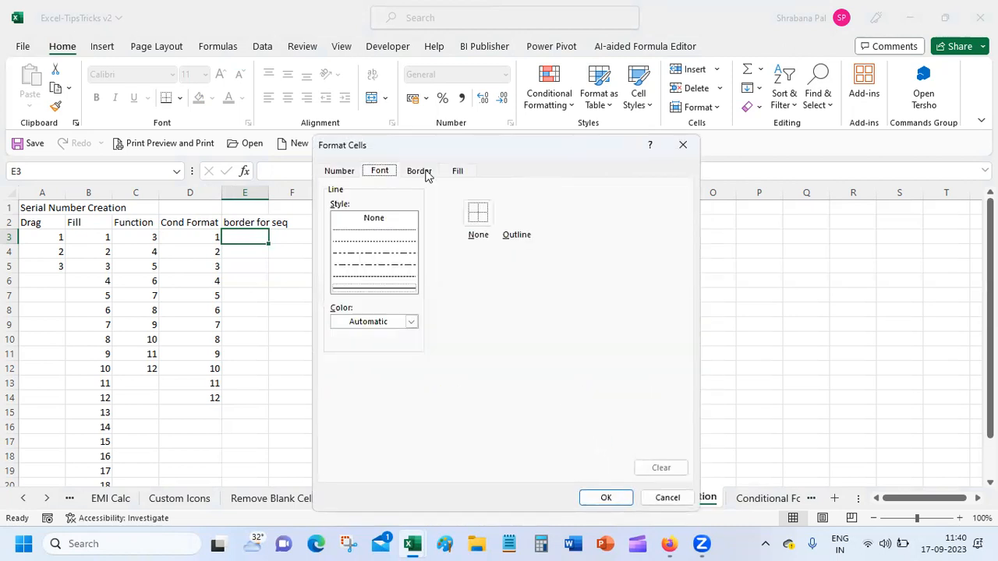
left_click(524, 225)
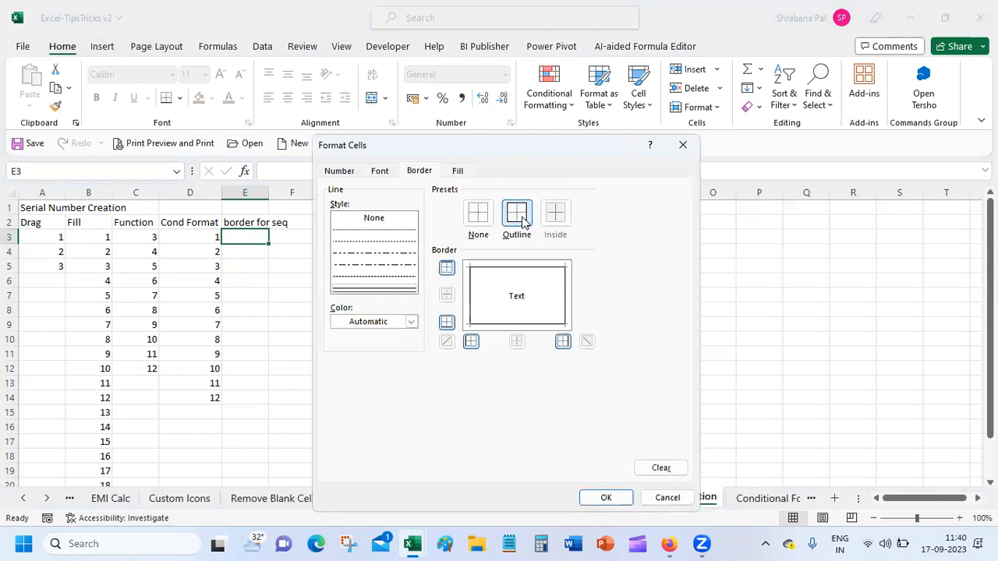
left_click(468, 173)
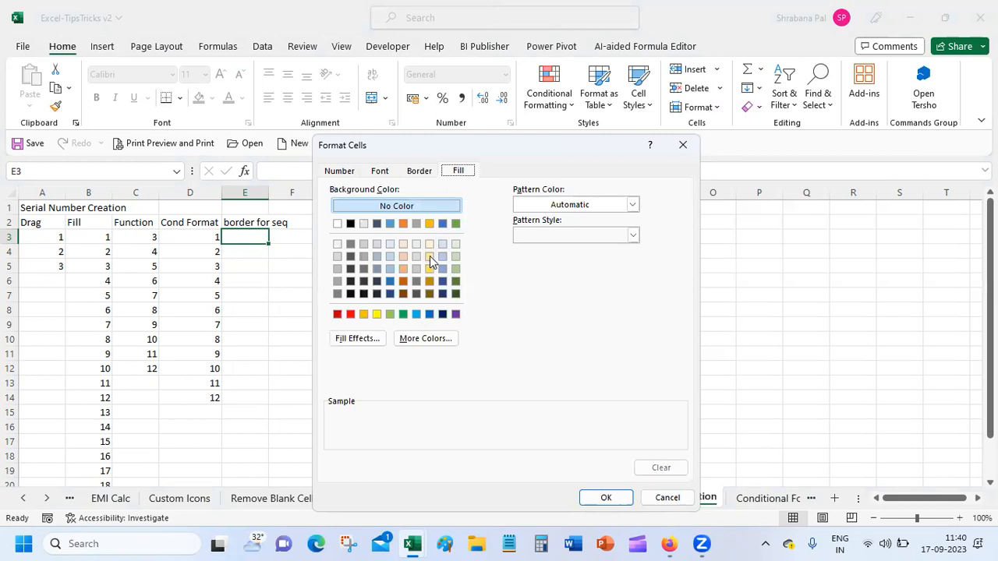
left_click(429, 257)
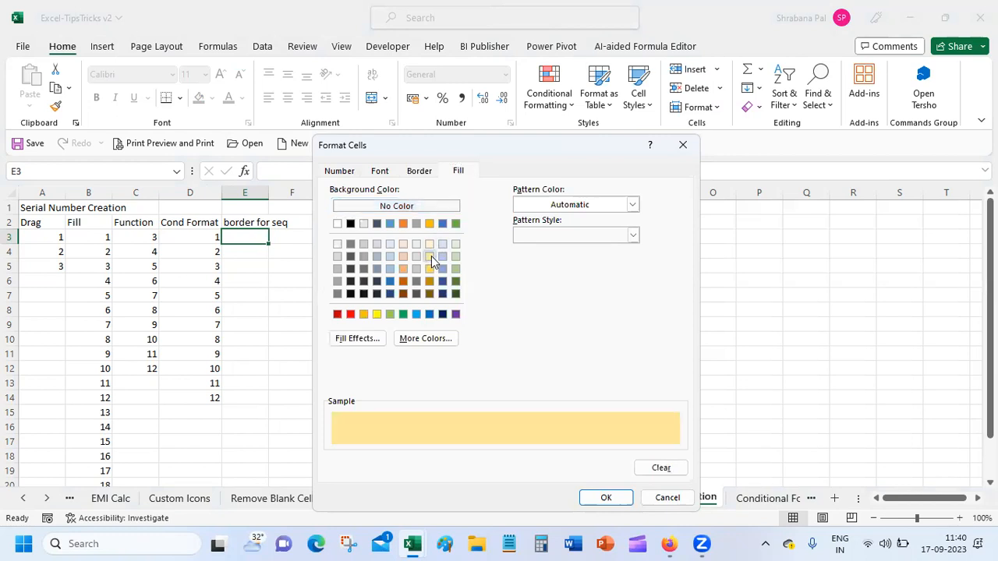
left_click(592, 498)
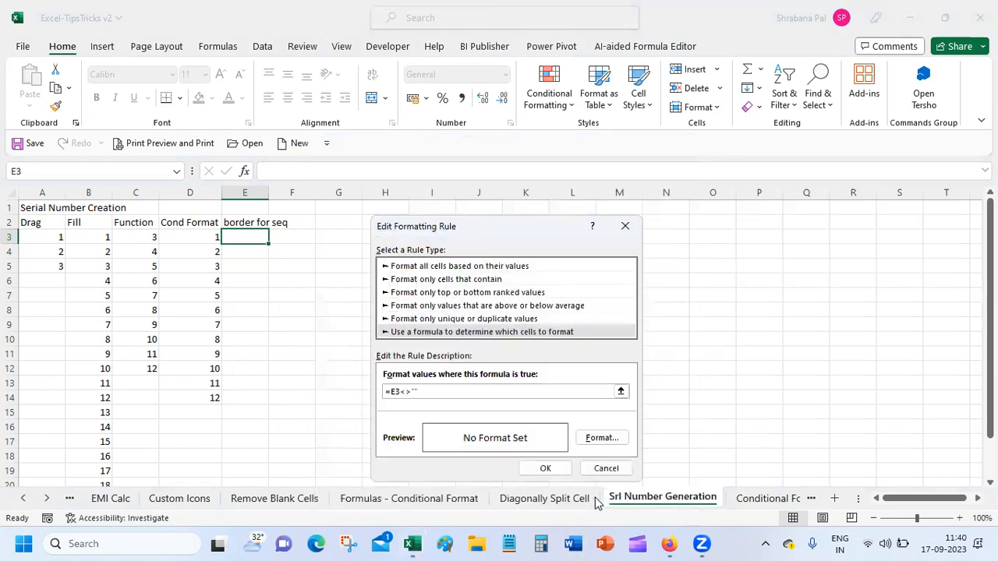
left_click(545, 469)
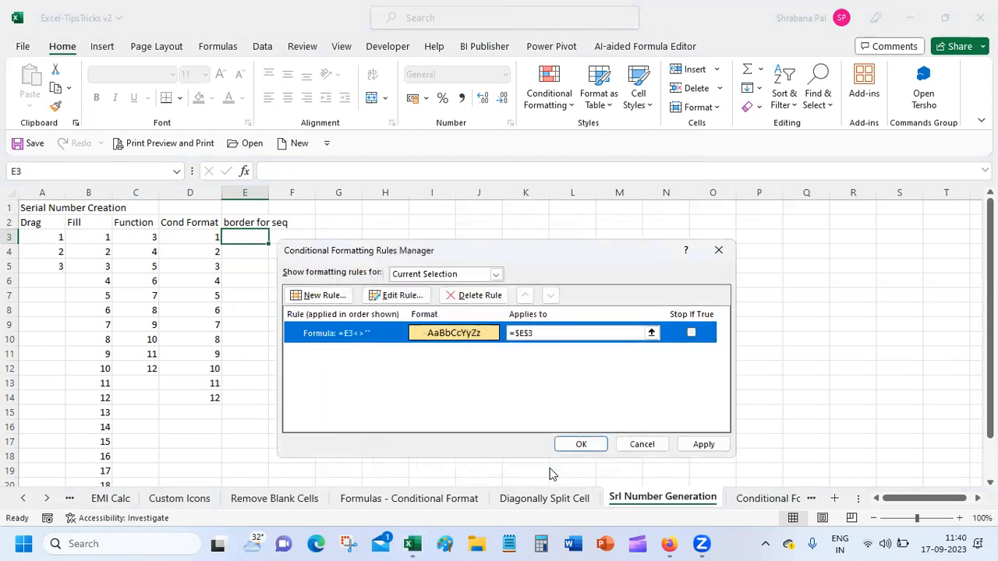
left_click(581, 444)
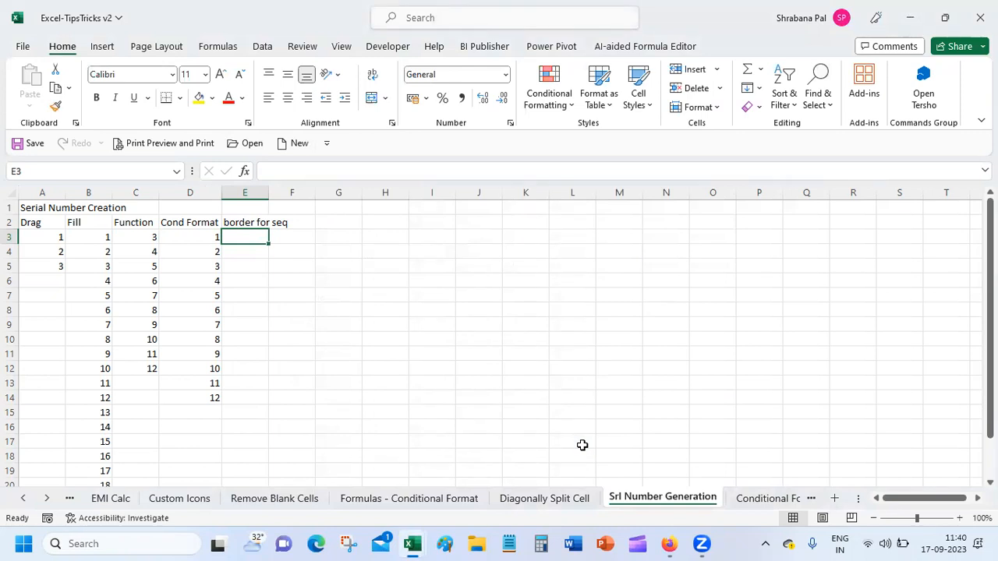
Enter the formula =ROW()-2 in cell E3 so it shows 1.
left_click(292, 172)
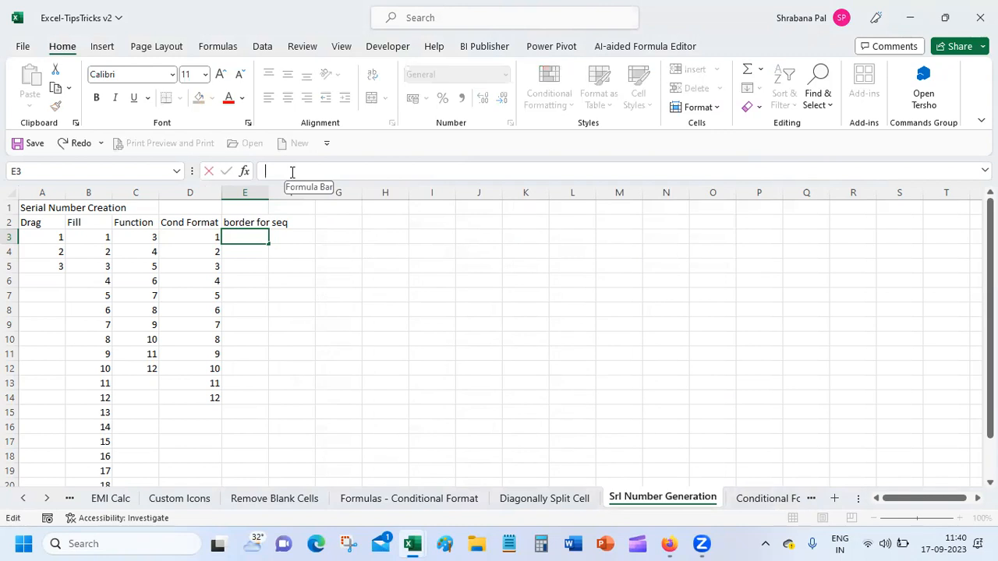
type("=r")
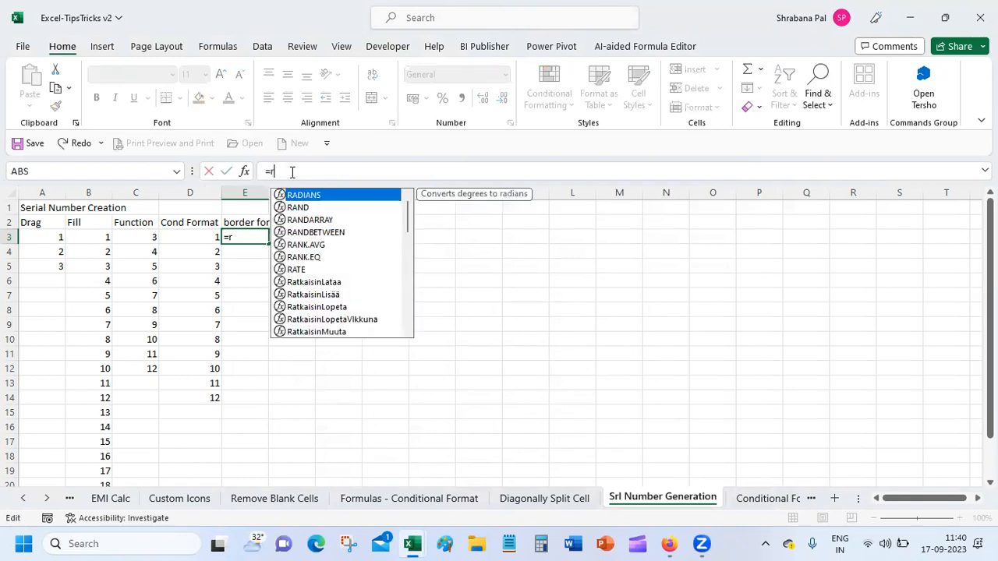
type("ow")
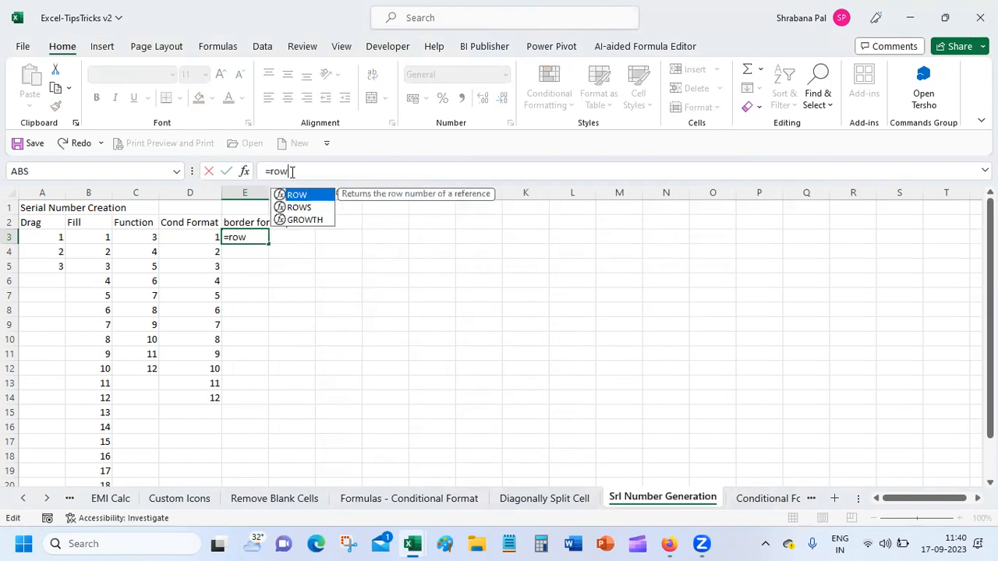
type("()")
key("Return")
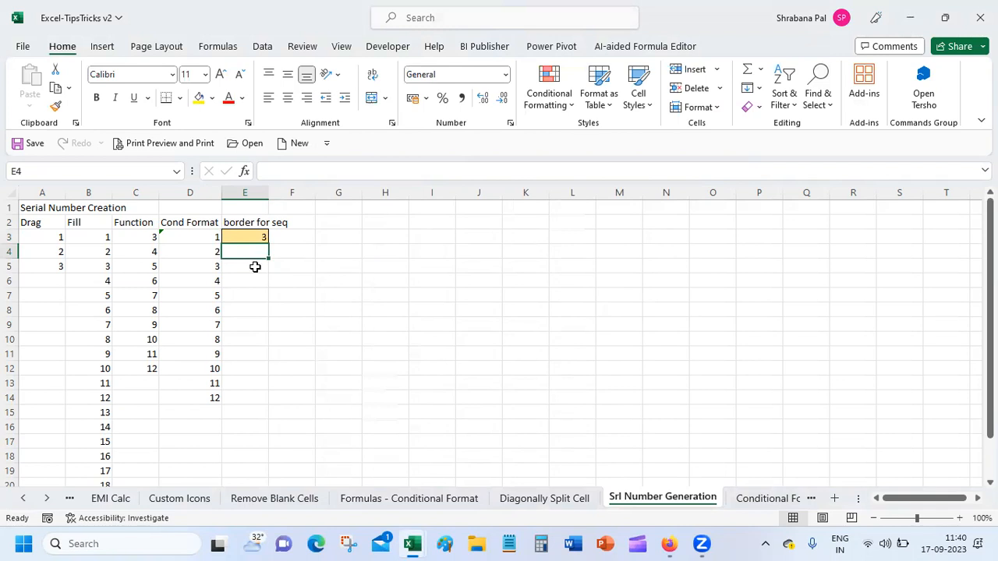
left_click(243, 238)
left_click(314, 170)
type("-3")
key("BackSpace")
type("2")
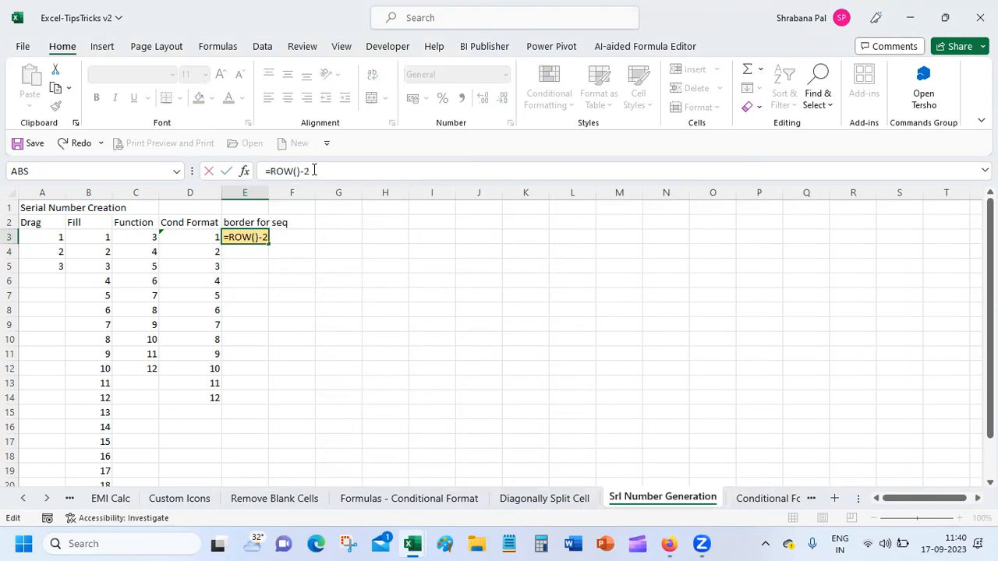
key("ctrl+Return")
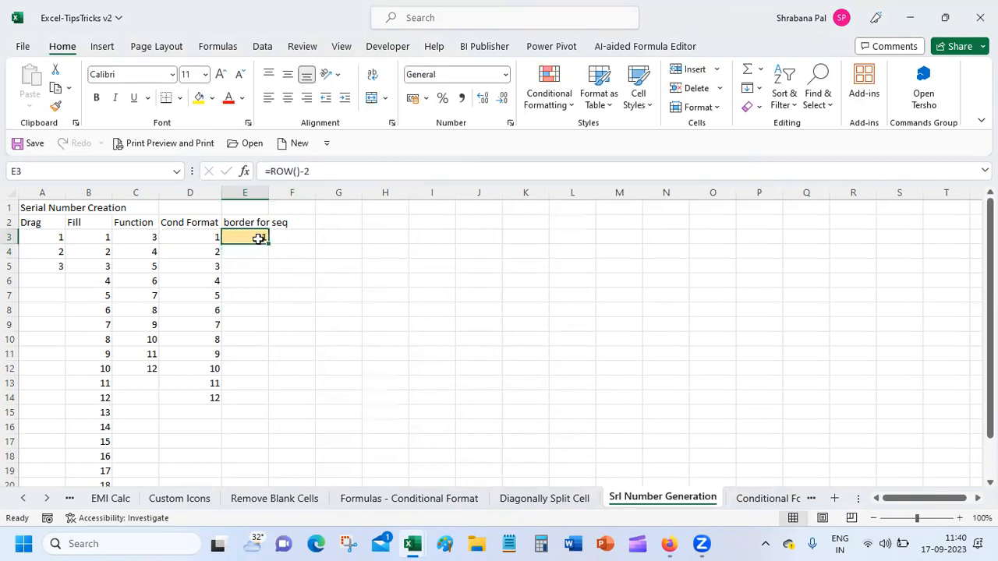
Fill the formula down to E16 for numbers 1–14 and widen column E.
left_click_drag(267, 243, 259, 434)
left_click(431, 452)
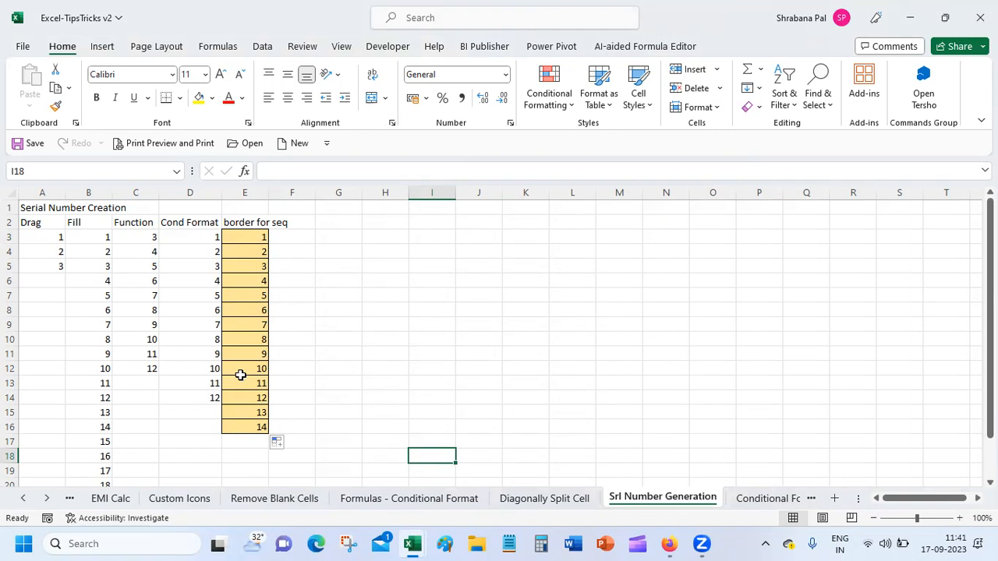
left_click_drag(268, 193, 291, 193)
left_click(325, 222)
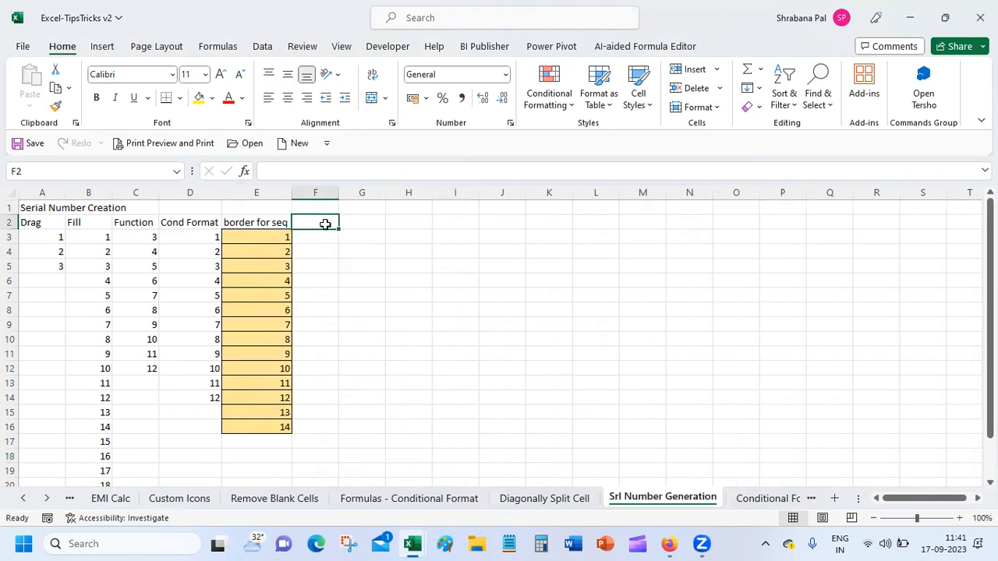
Head column F 'func-seq' and enter =SEQUENCE(10) in F3 to spill 1–10.
type("func-seq")
key("Return")
type("=")
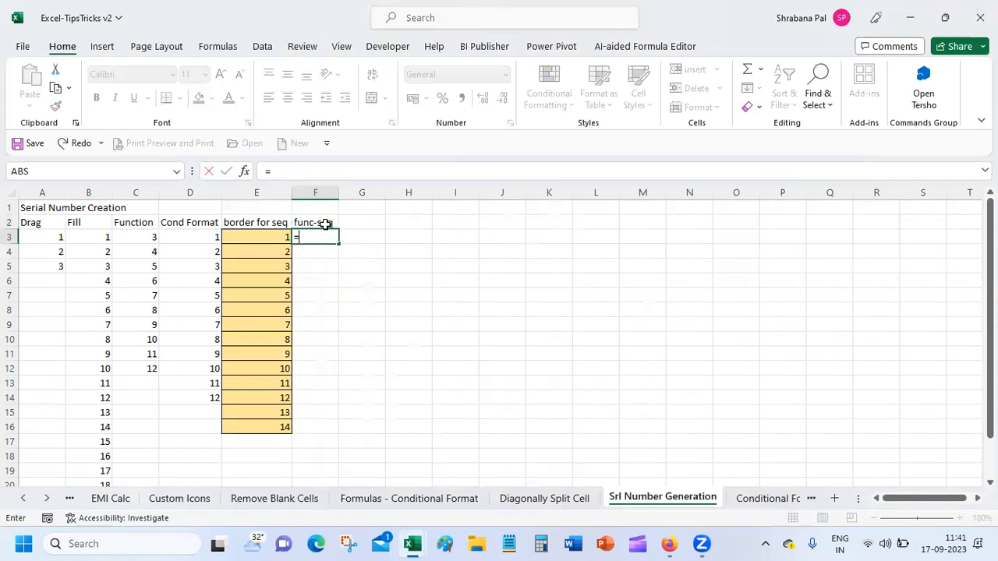
type("seq")
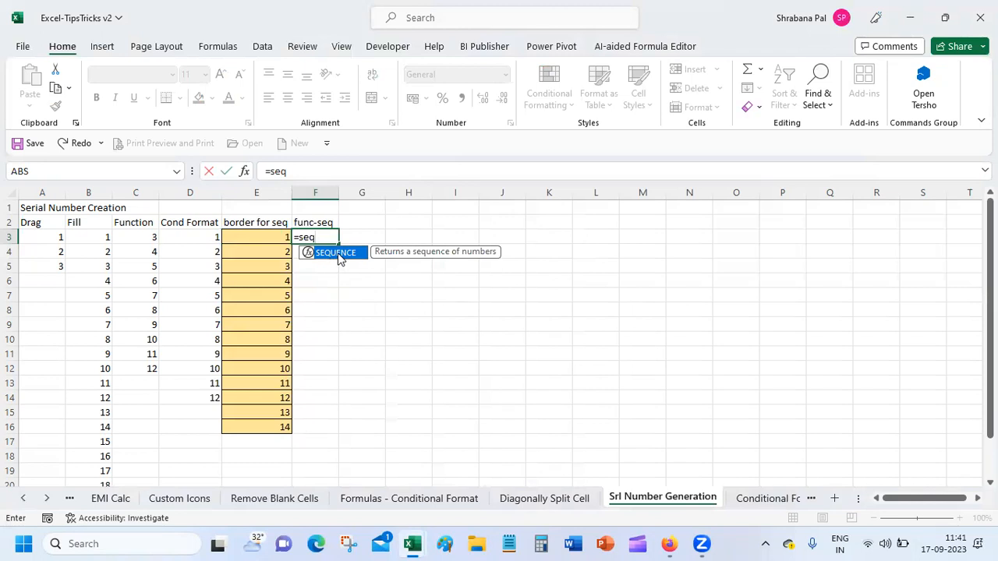
double_click(340, 259)
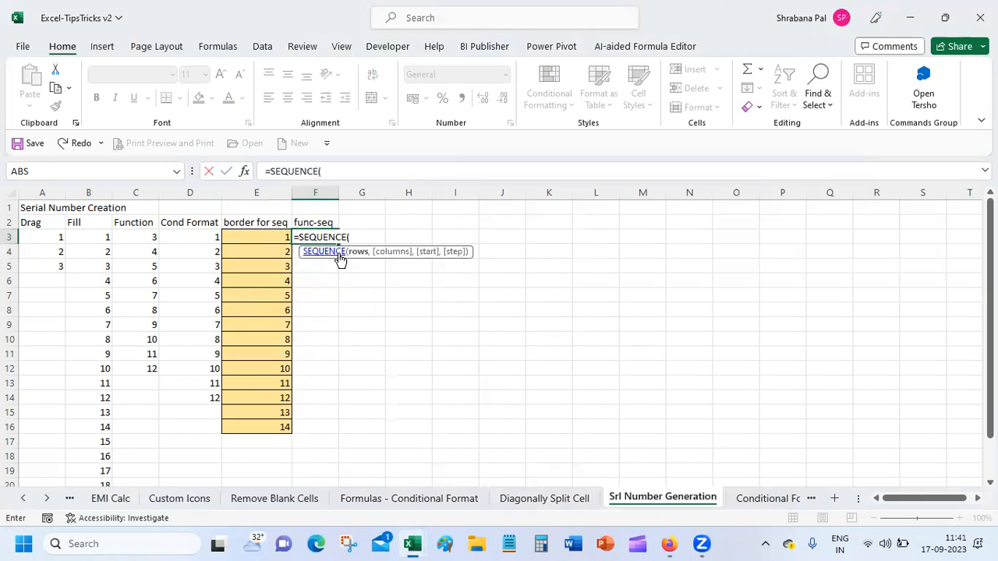
type("10")
type(")")
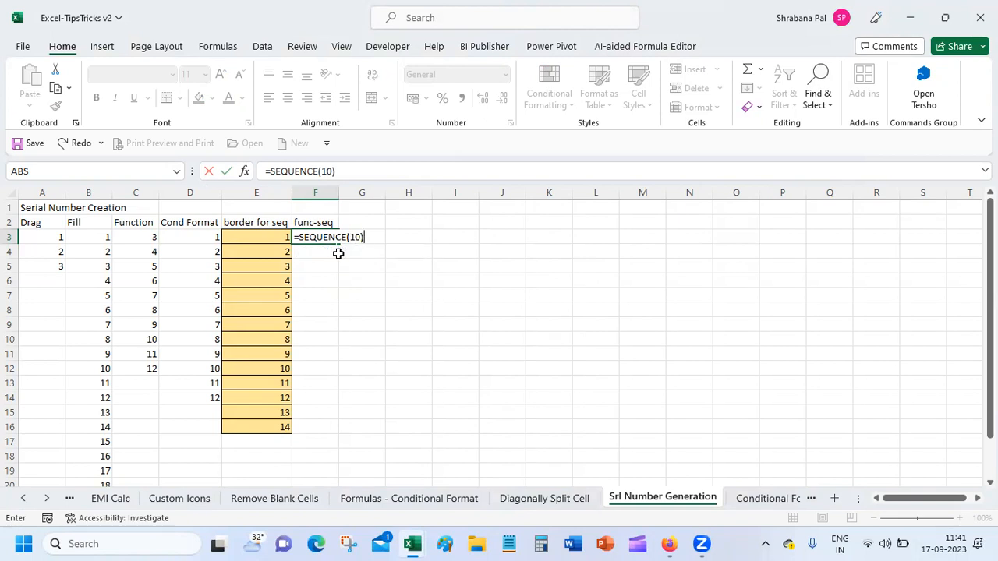
key("Return")
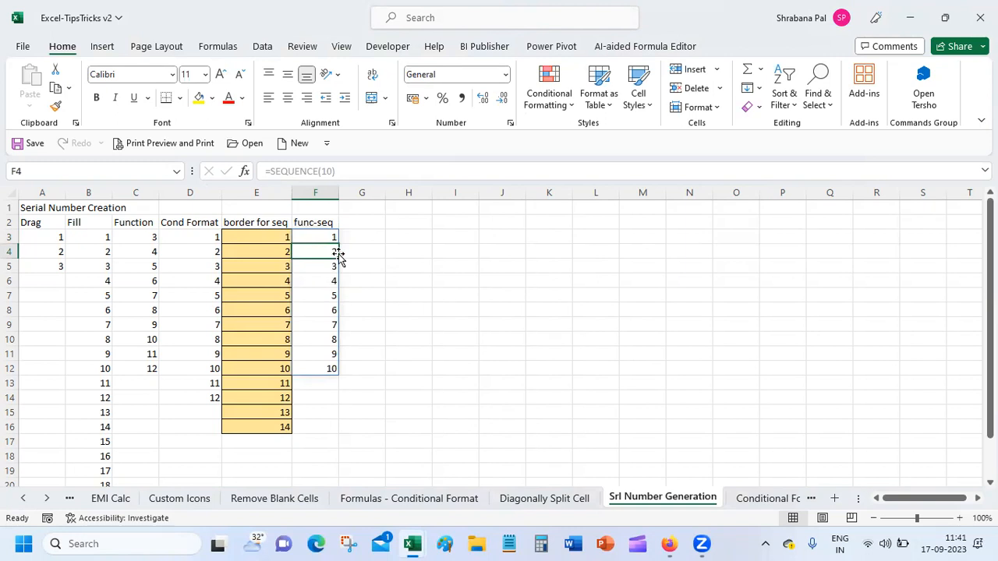
left_click(370, 263)
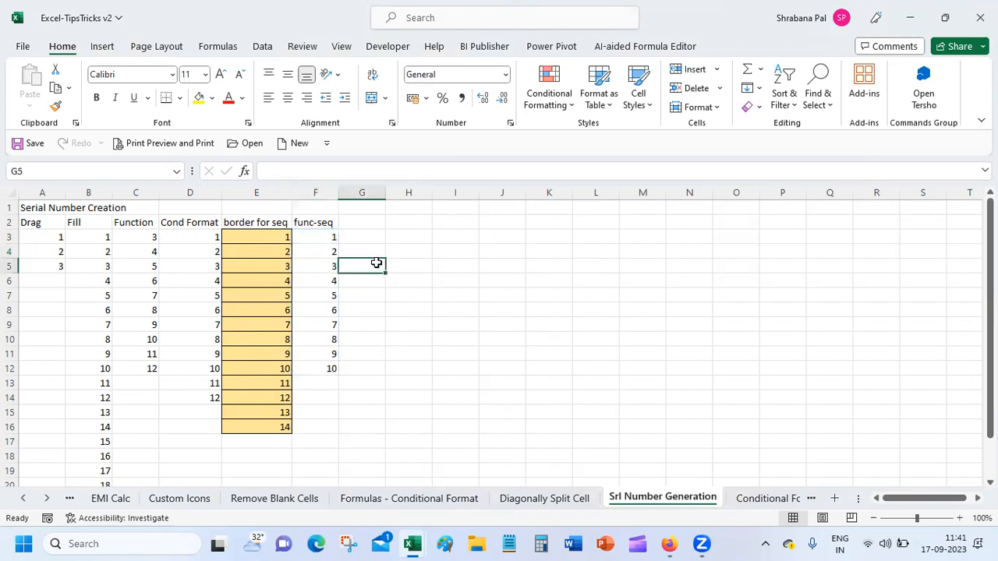
Change F3's formula to =SEQUENCE(100) so numbers 1–100 spill down to row 102.
left_click(322, 228)
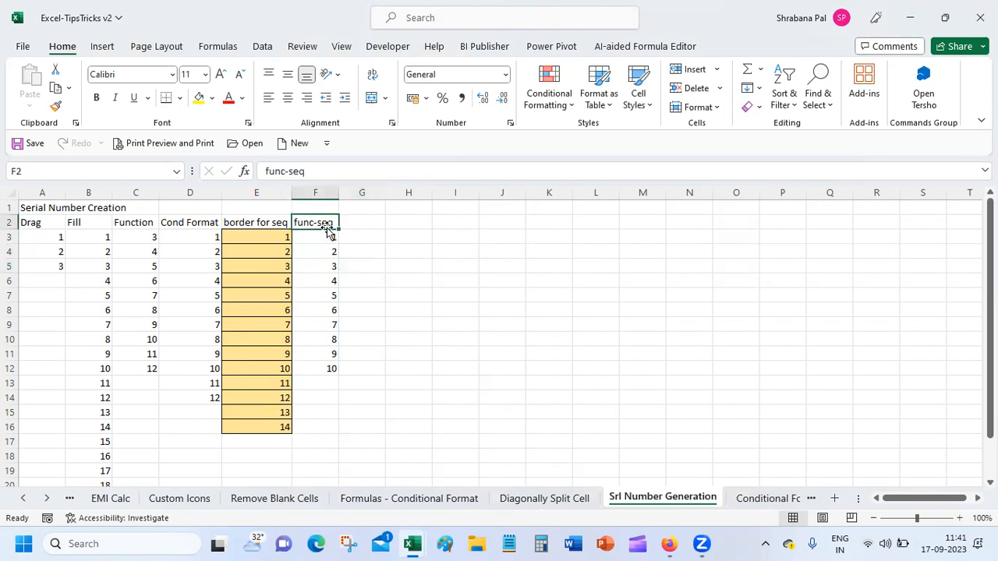
left_click(324, 244)
left_click(349, 171)
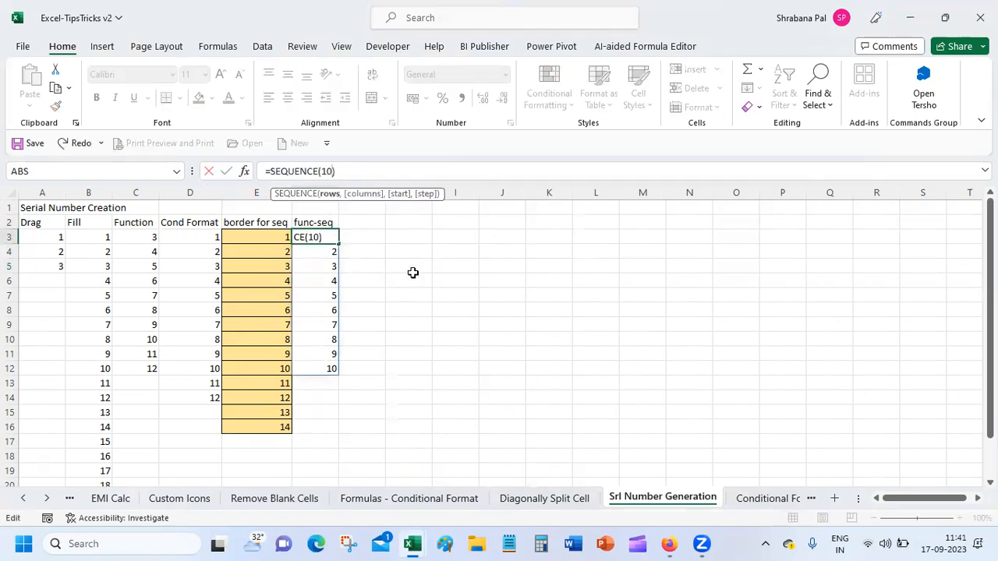
type("0")
key("Return")
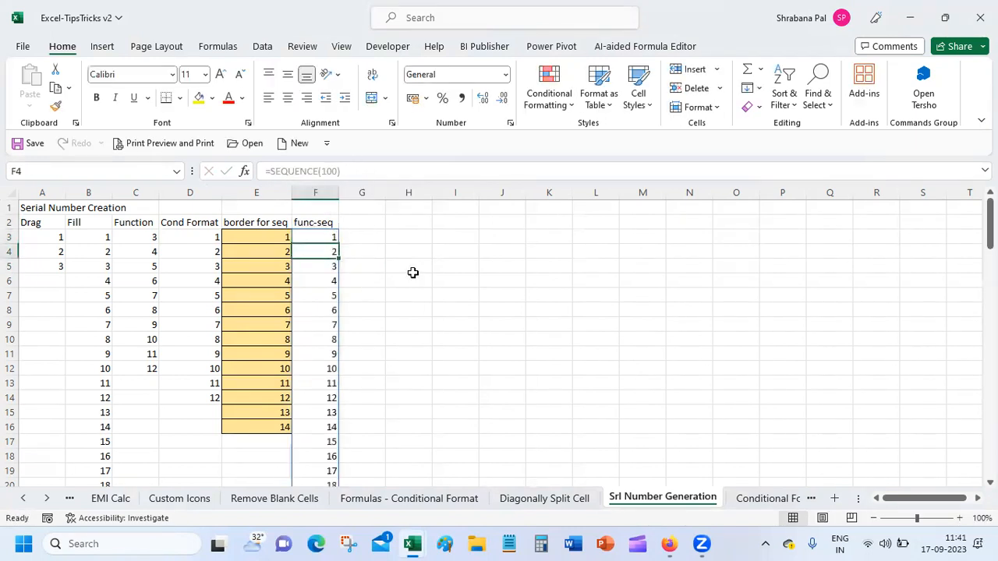
left_click_drag(990, 222, 971, 470)
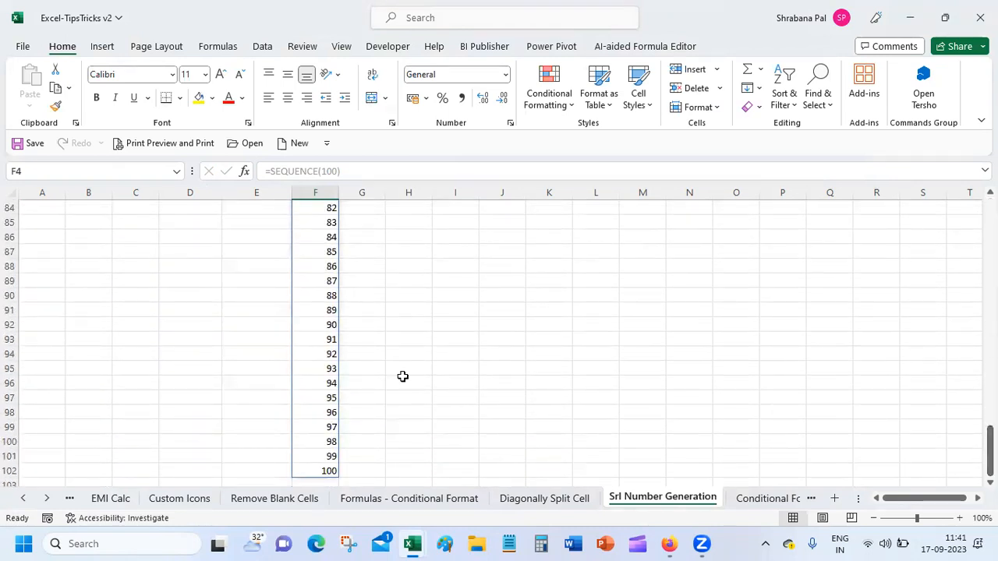
left_click(405, 326)
left_click(408, 381)
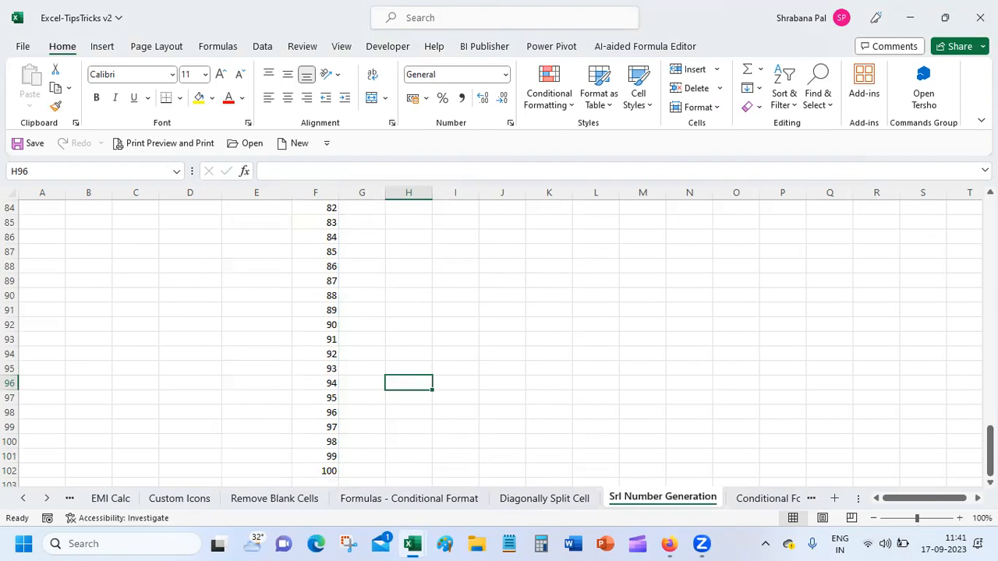
scroll(499, 343, "up", 20)
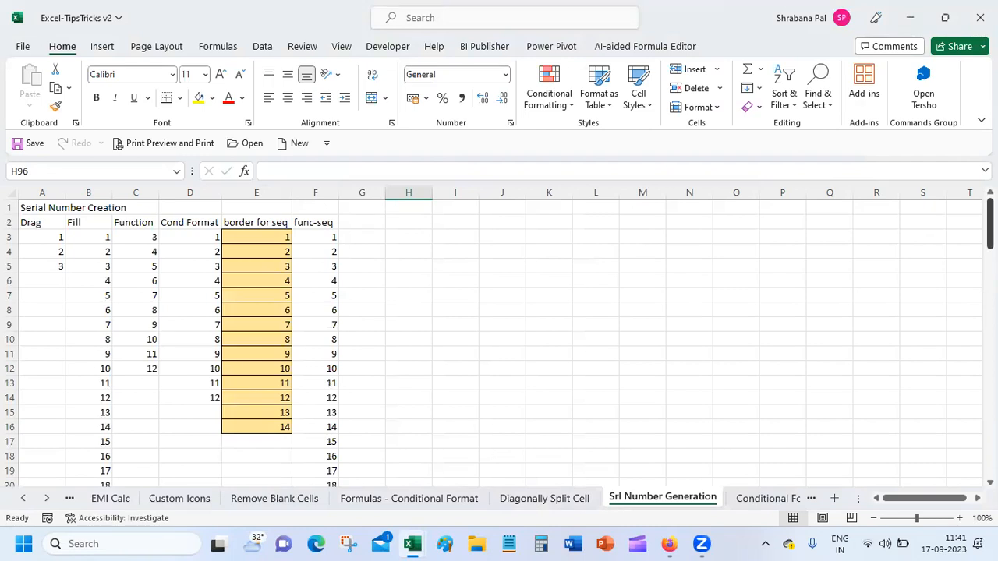
left_click(48, 238)
left_click_drag(47, 238, 49, 266)
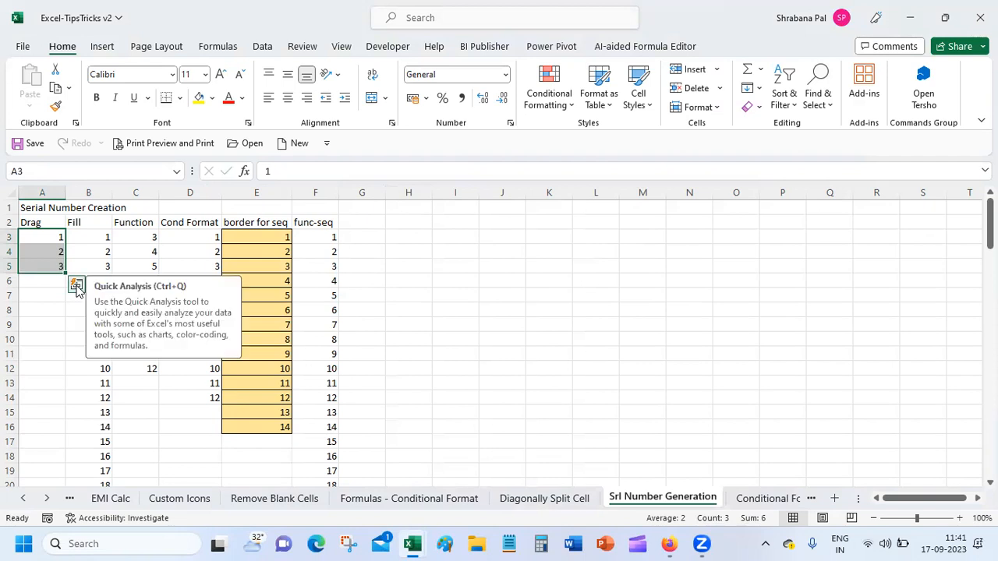
left_click(77, 290)
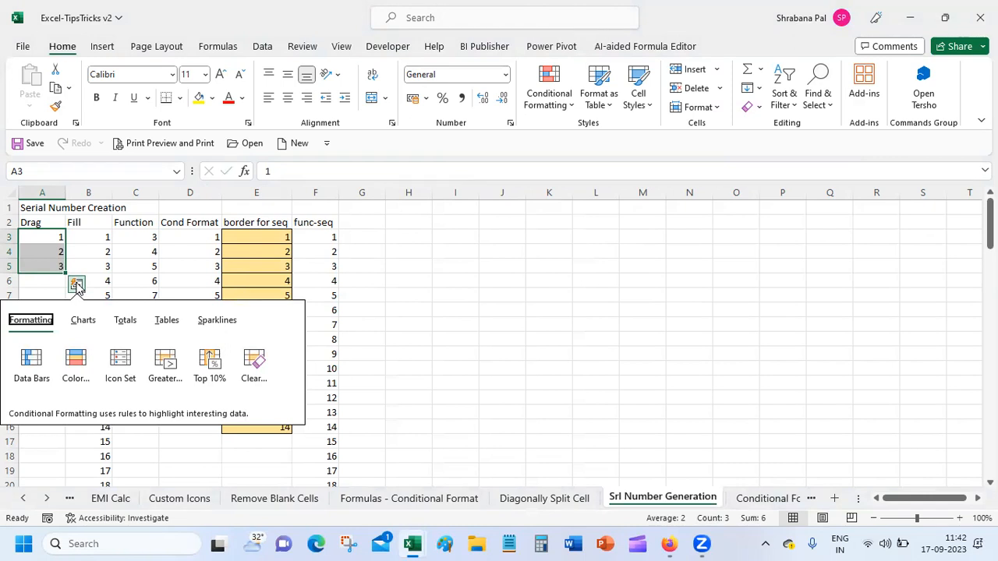
left_click(145, 445)
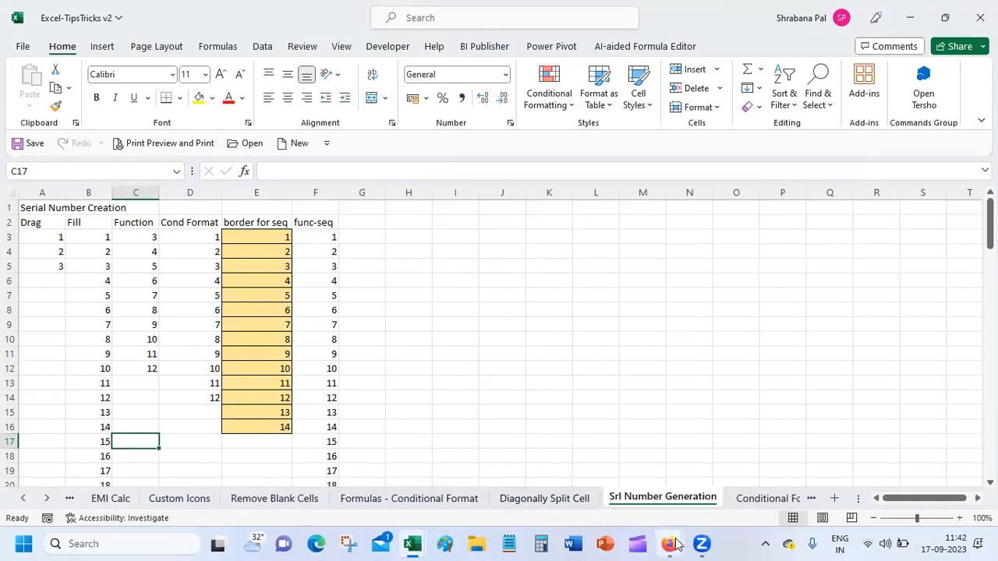
mouse_move(671, 544)
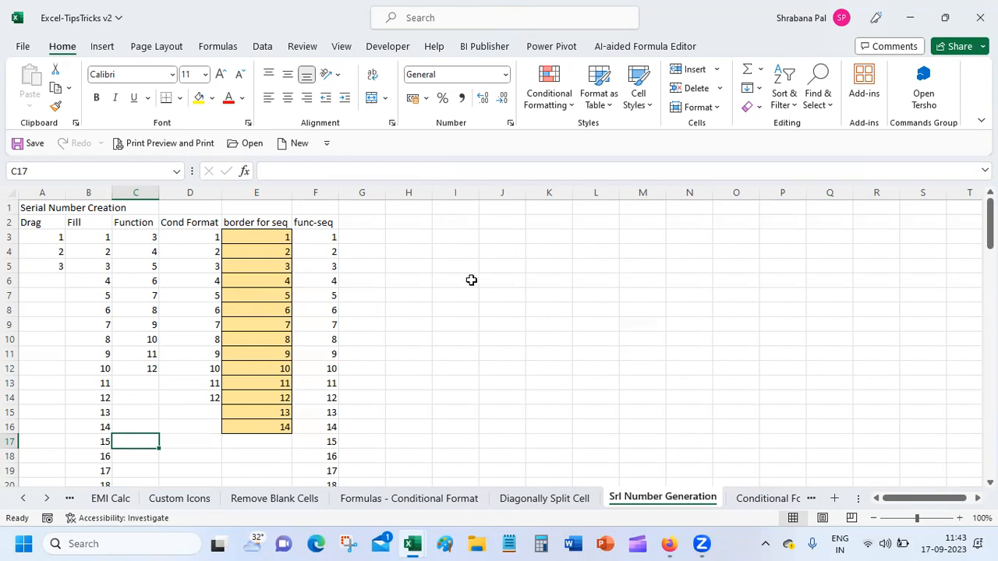
left_click(363, 236)
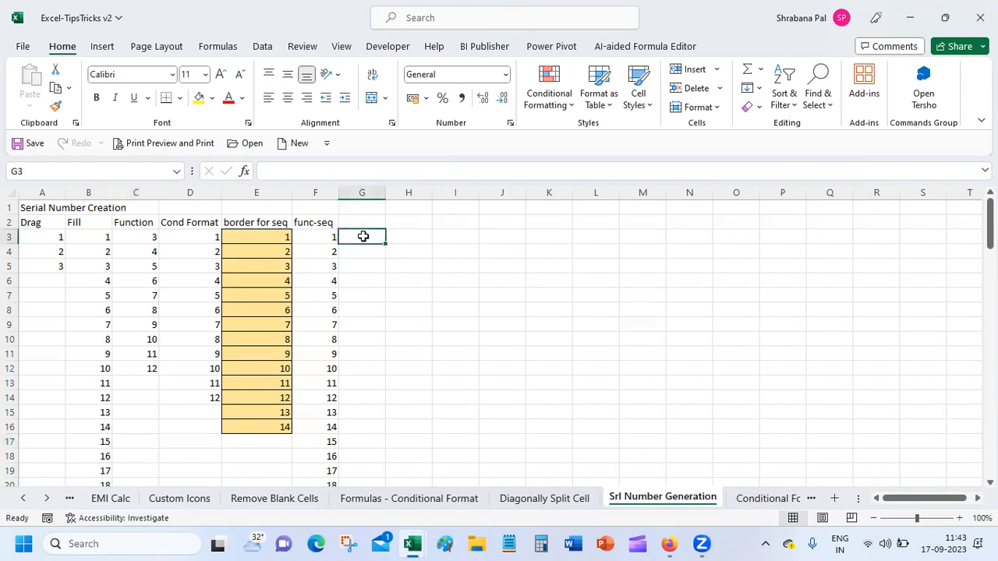
left_click(320, 234)
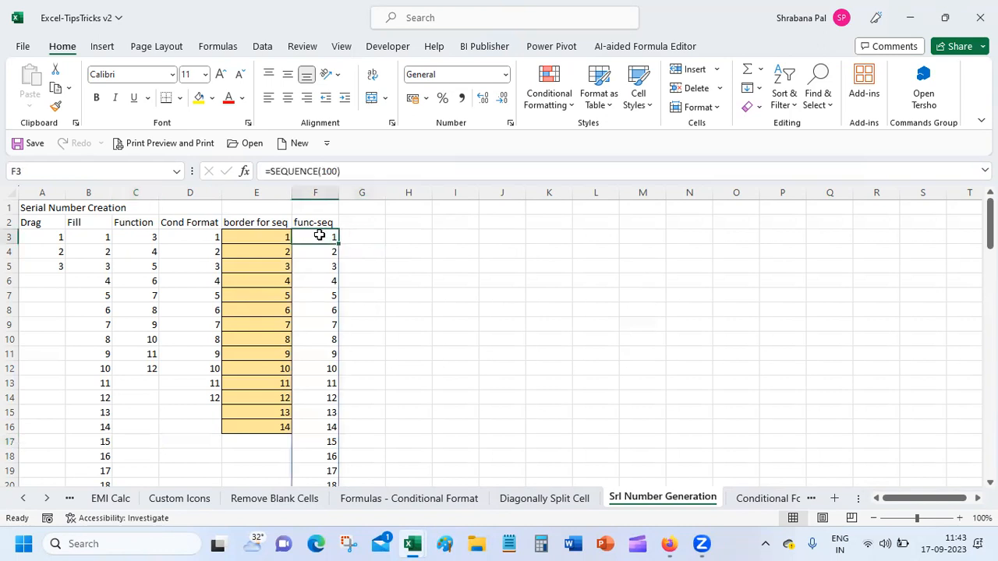
left_click(506, 266)
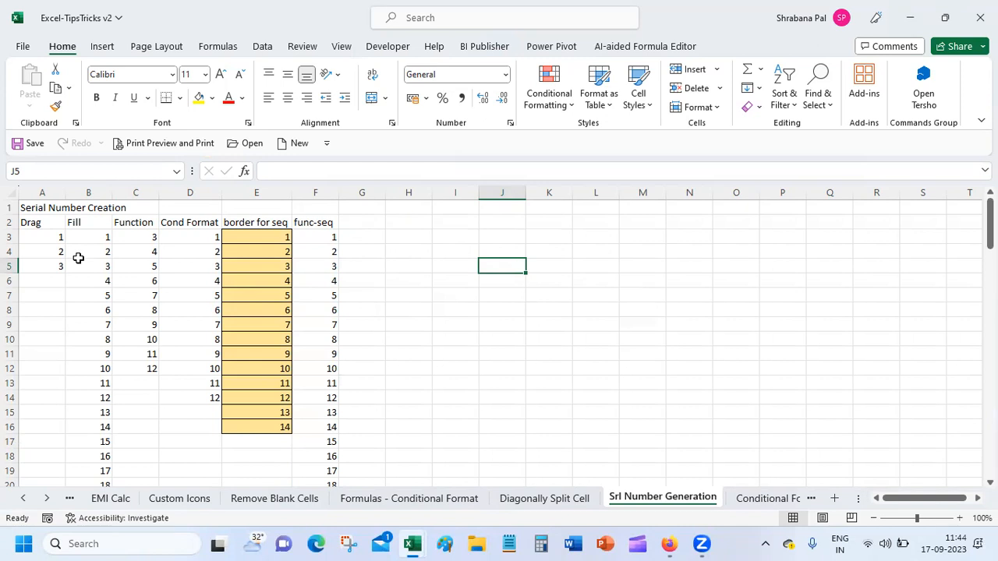
left_click(45, 236)
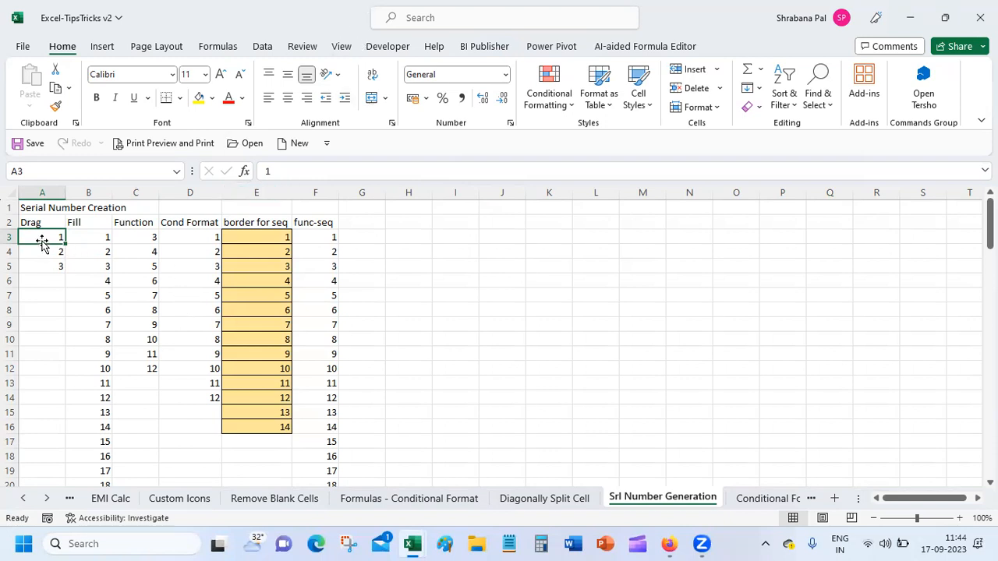
left_click_drag(41, 235, 64, 445)
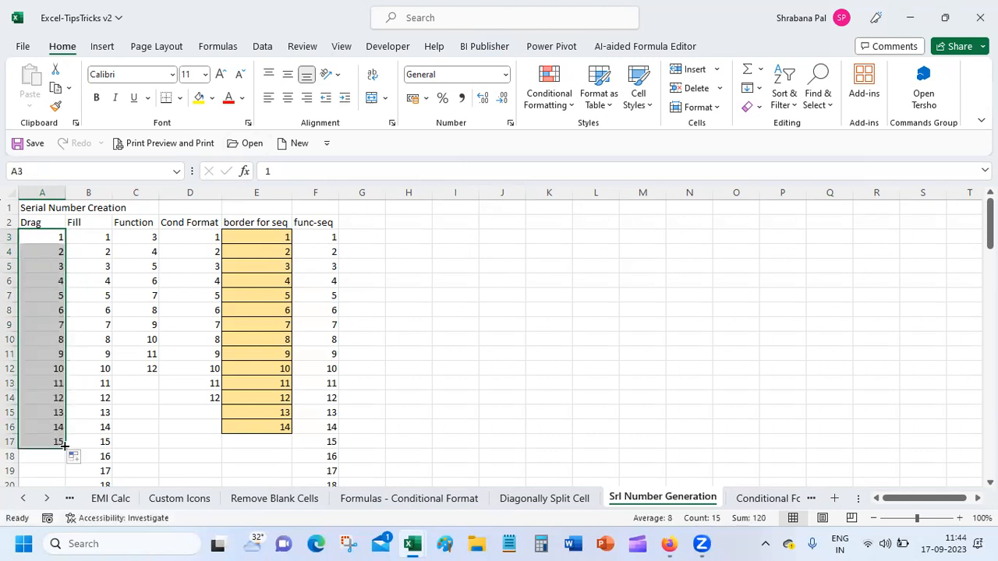
Drag the single value 1 in A3 down to A17, copying 1s.
left_click(39, 239)
left_click_drag(66, 244, 69, 455)
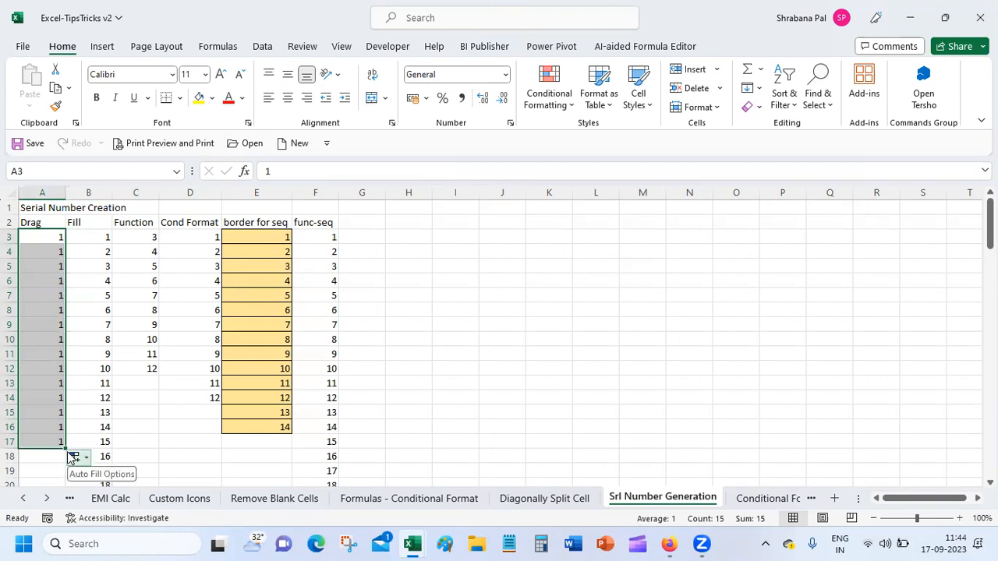
left_click(45, 239)
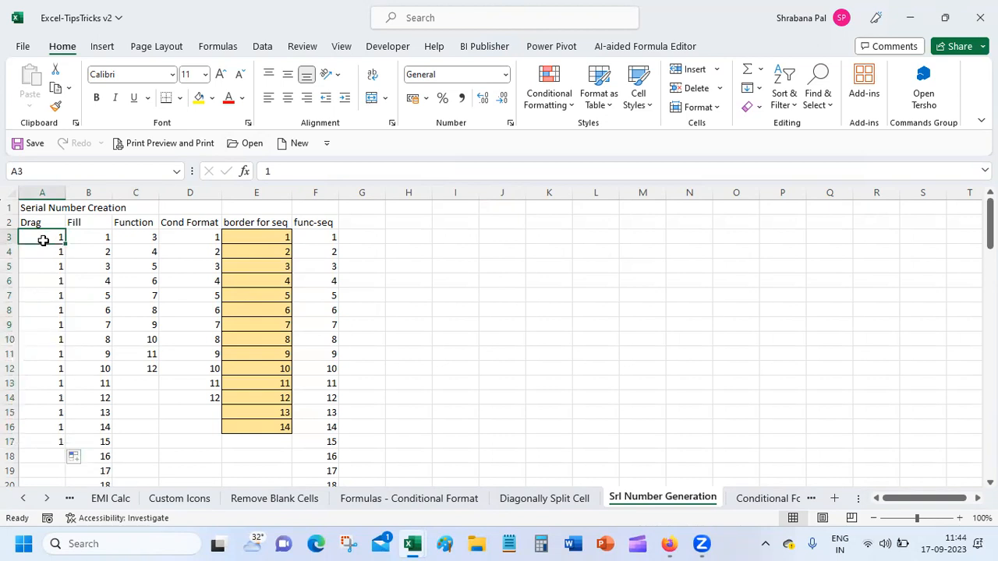
Retype 2 and 3 in A4 and A5, then fill A3:A5 down for 1–15.
type("2")
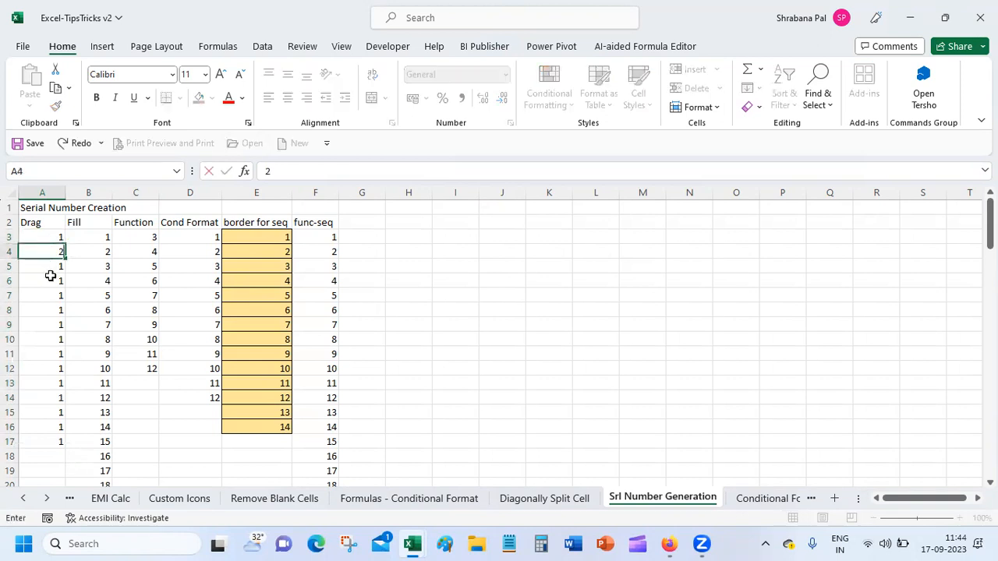
key("Return")
type("3")
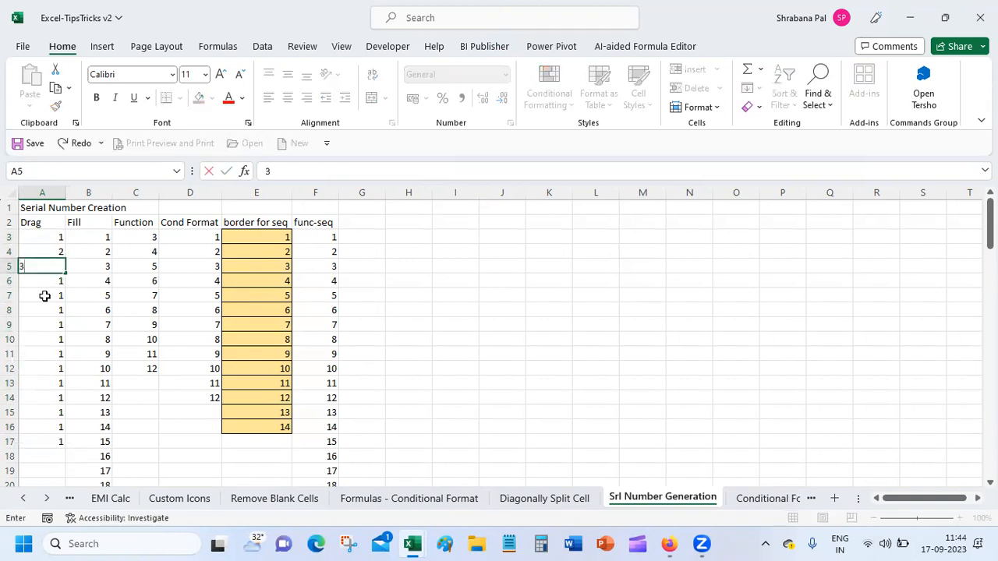
key("Return")
left_click(41, 239)
left_click_drag(43, 249, 67, 447)
left_click(52, 269)
left_click(49, 241)
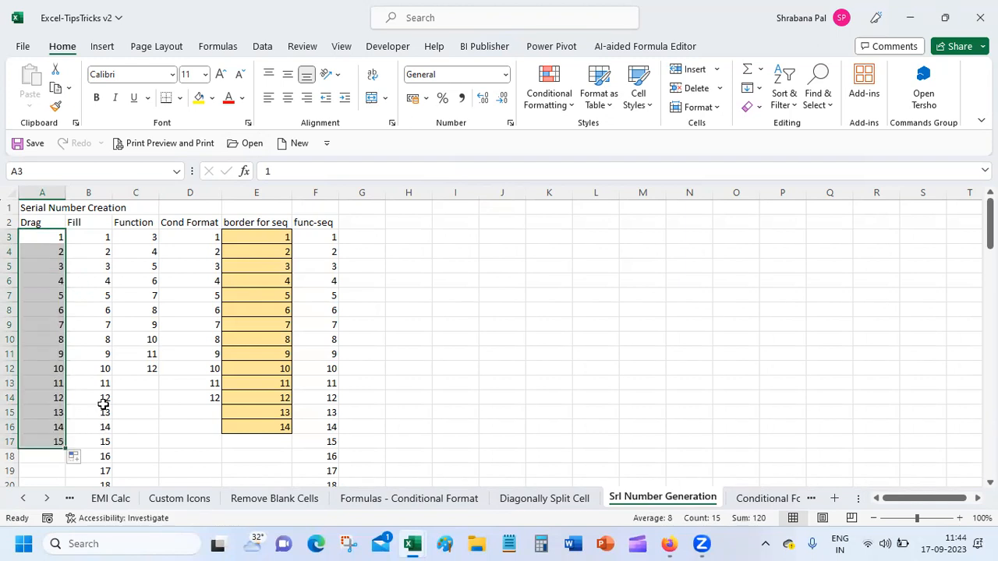
left_click_drag(87, 231, 98, 451)
Clear the contents of B3:B22 and enter the starting value 1 in B3.
right_click(98, 450)
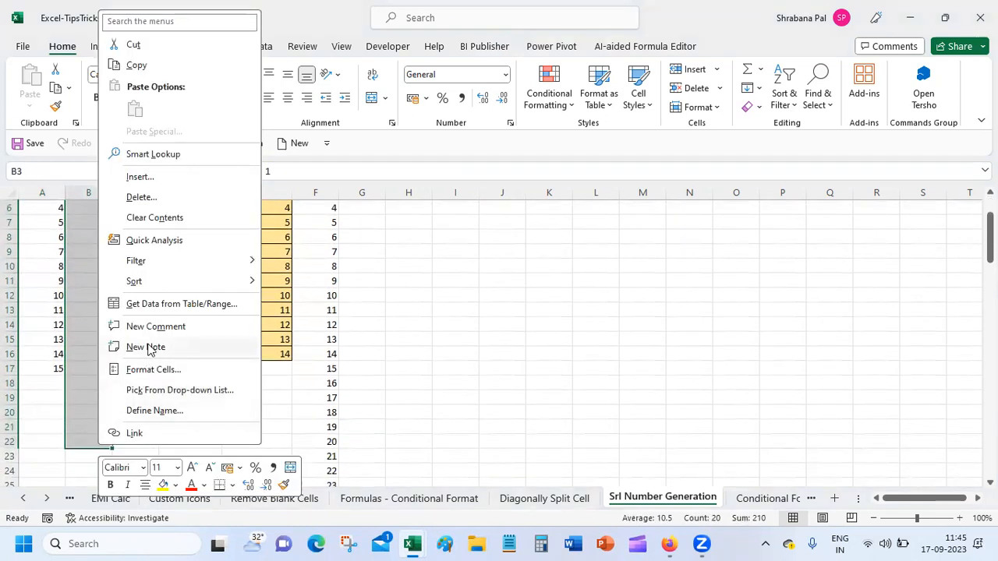
left_click(154, 217)
scroll(657, 230, "up", 2)
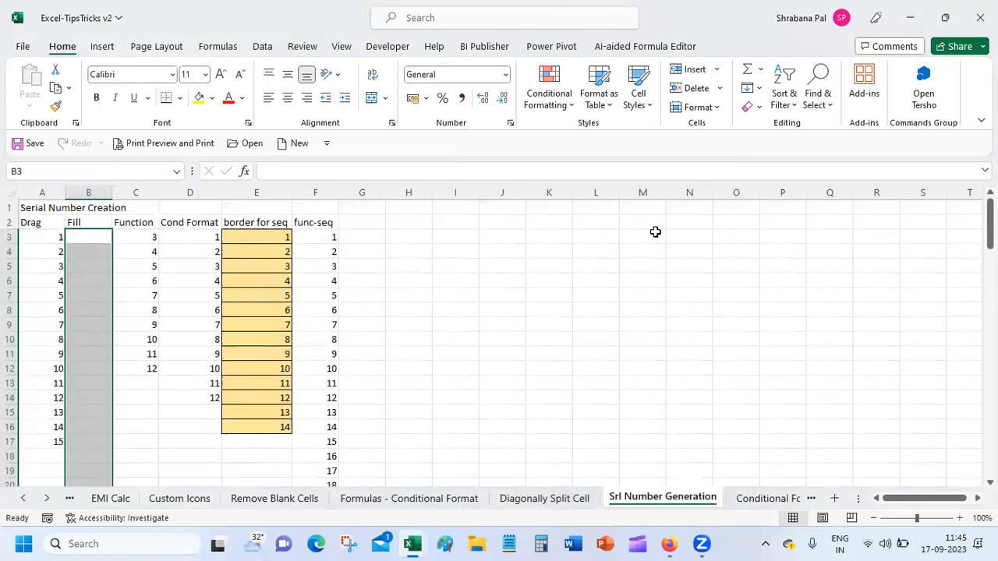
left_click(94, 238)
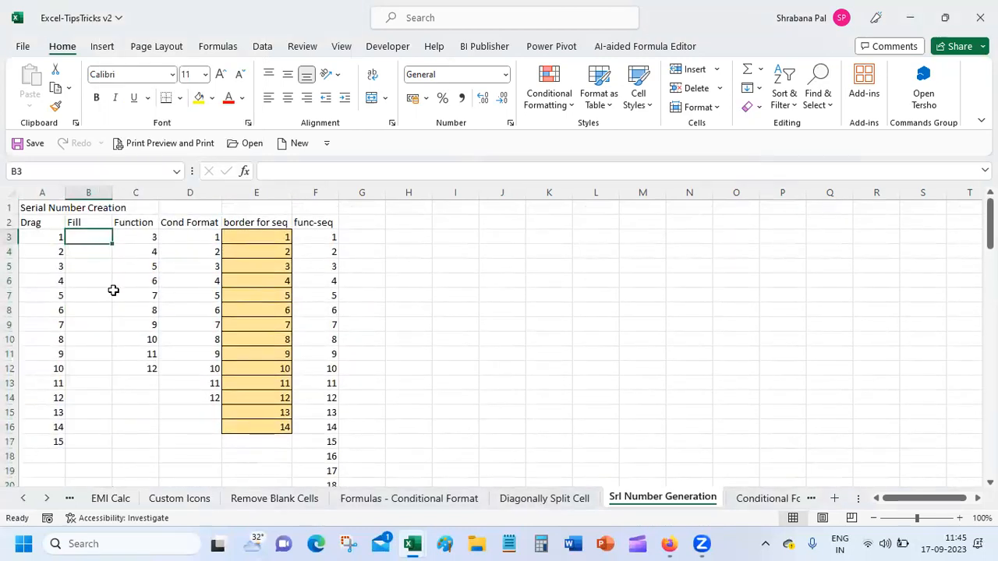
type("1")
key("Return")
left_click(93, 236)
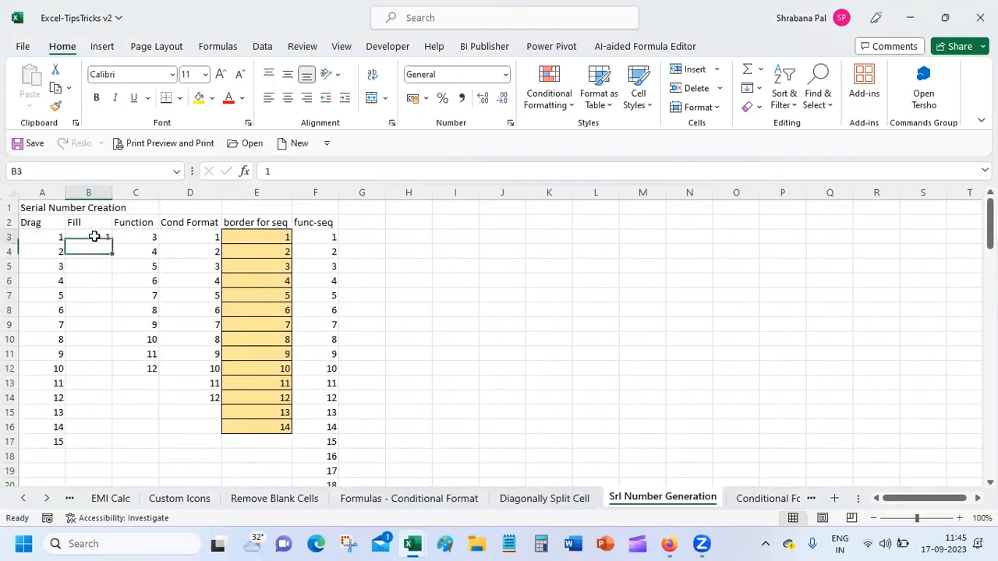
right_click(93, 236)
left_click(86, 238)
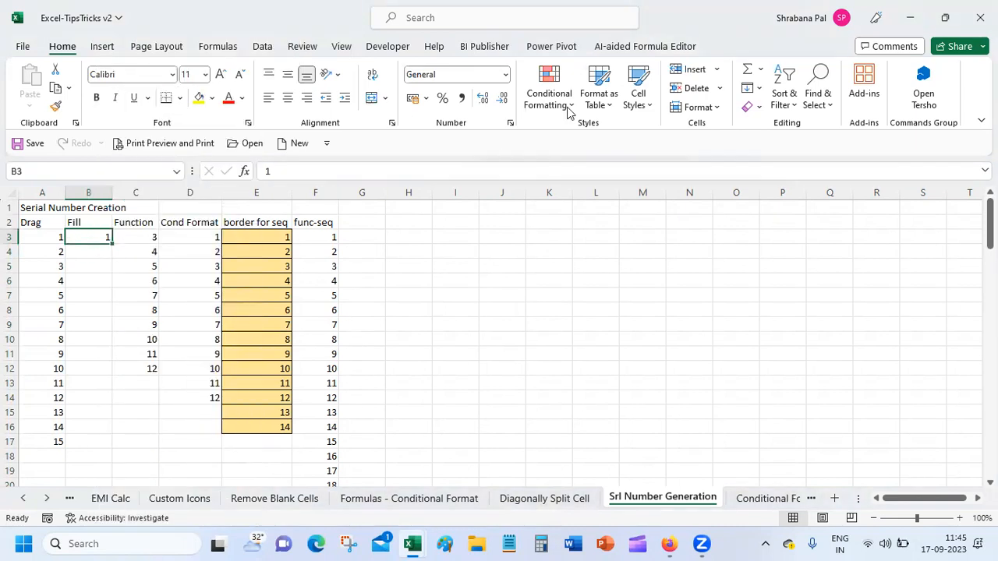
Fill a Columns series from B3 with step 2 and stop value 25.
left_click(760, 92)
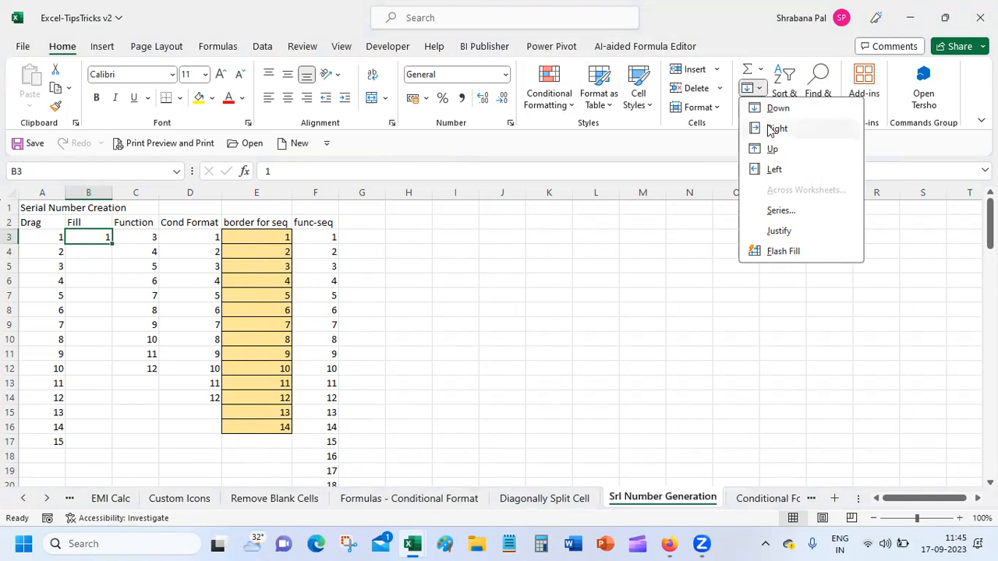
left_click(797, 209)
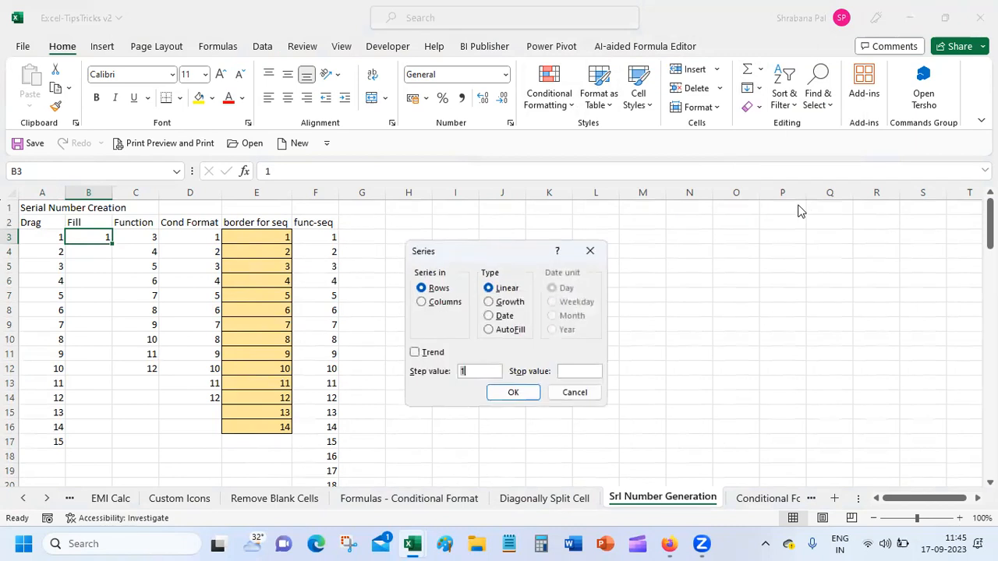
double_click(433, 303)
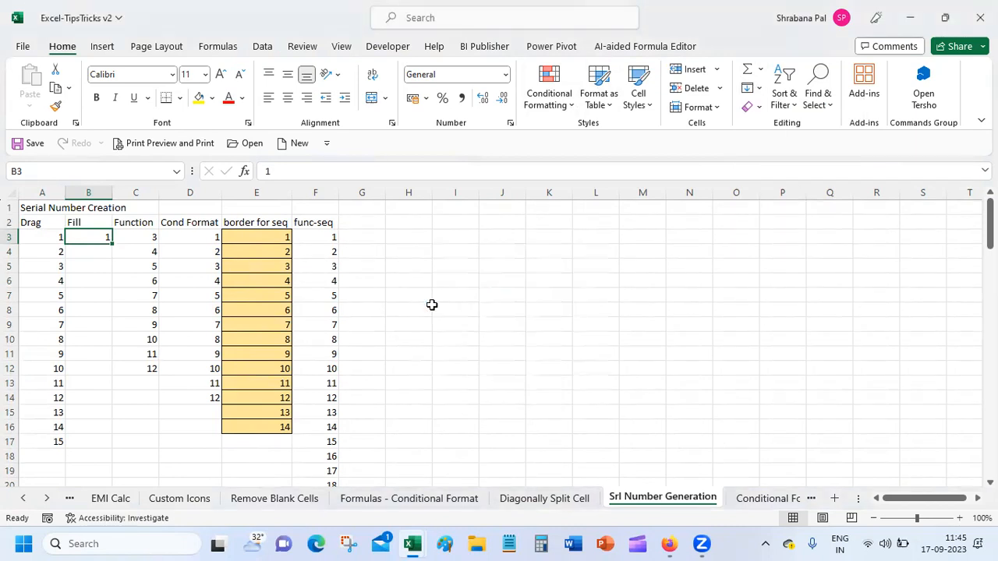
left_click(752, 88)
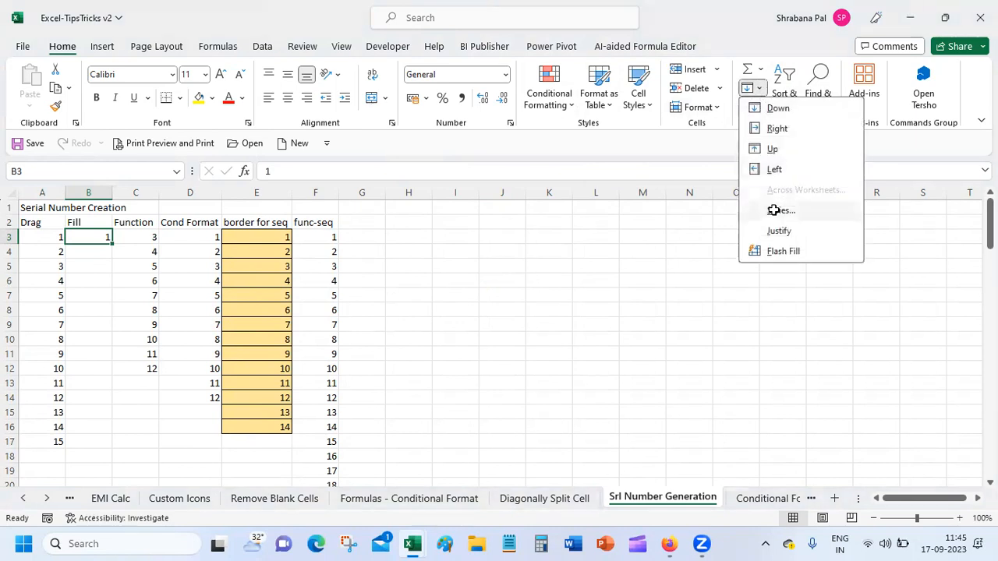
left_click(776, 211)
left_click(450, 303)
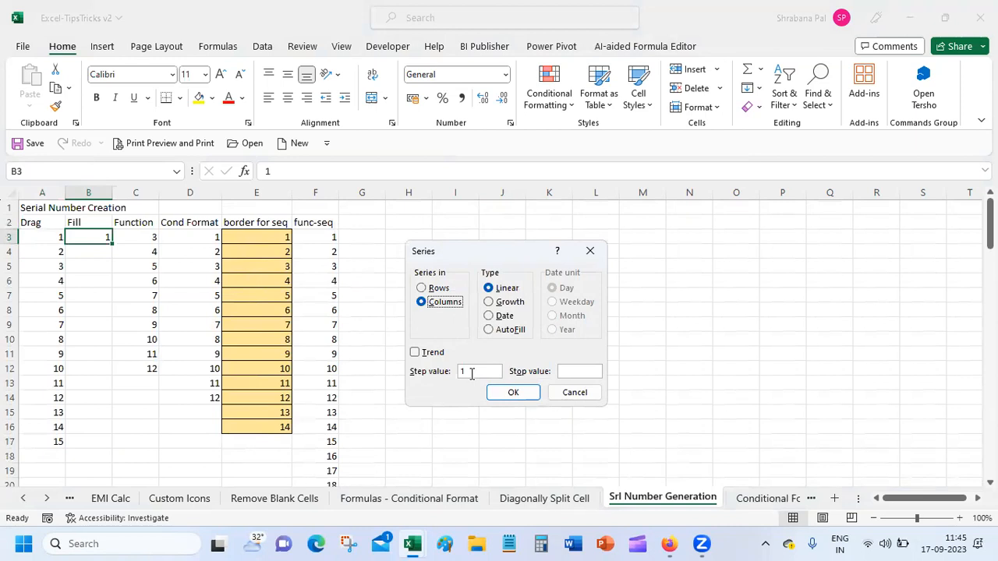
left_click(580, 371)
type("25")
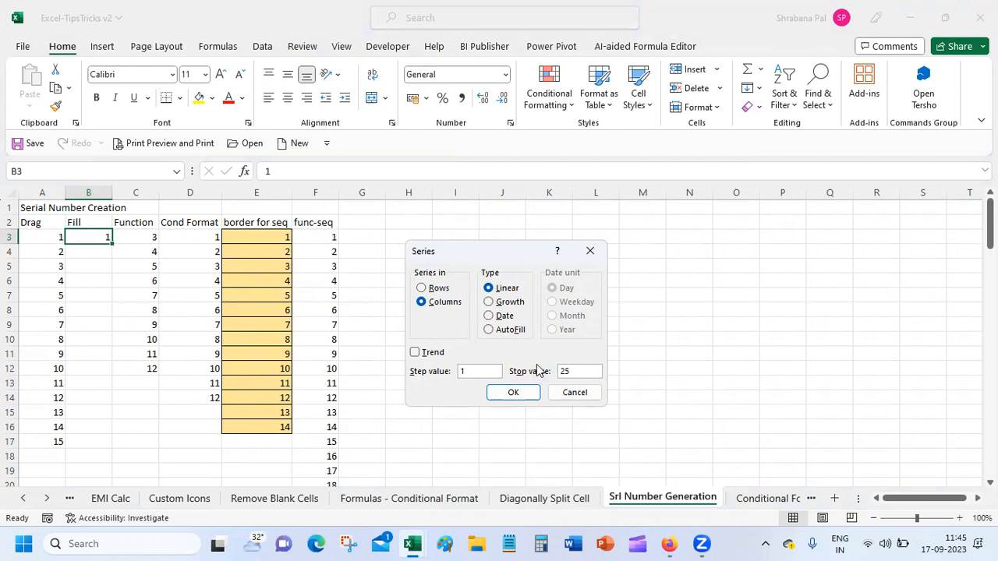
left_click_drag(467, 370, 451, 370)
left_click(492, 397)
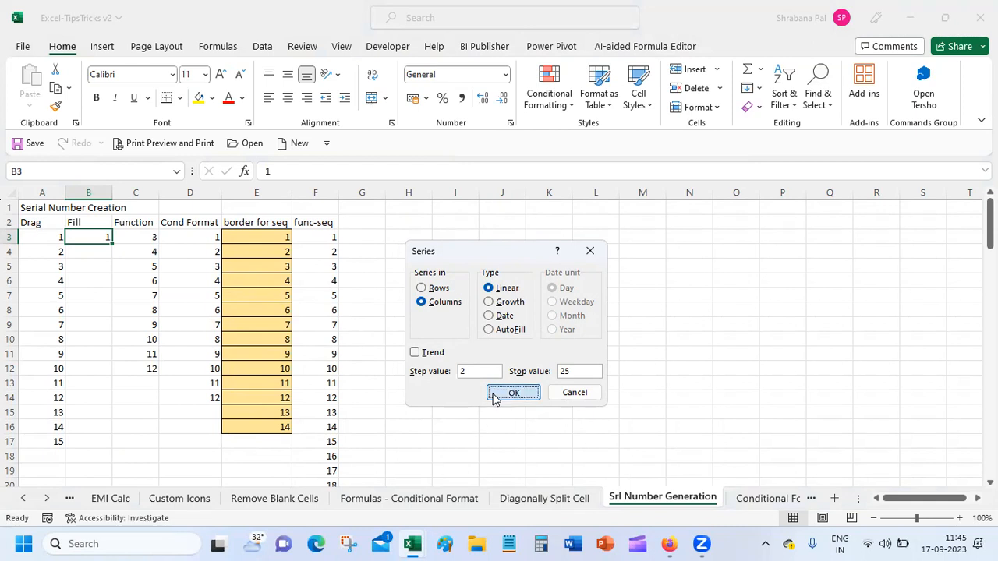
left_click(93, 411)
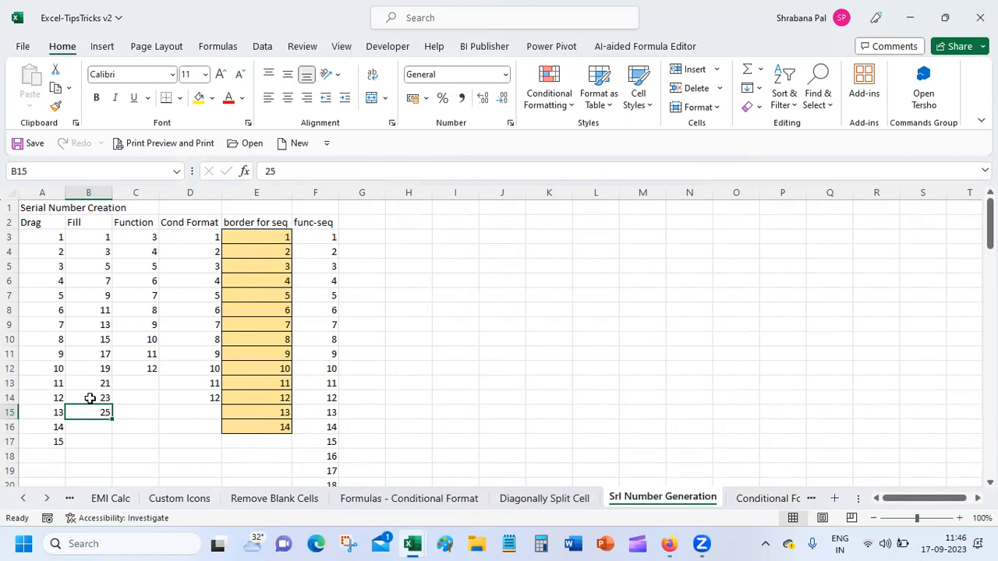
Apply a step-2 linear column series to B3:B17, extending the odd numbers to 29.
left_click(84, 236)
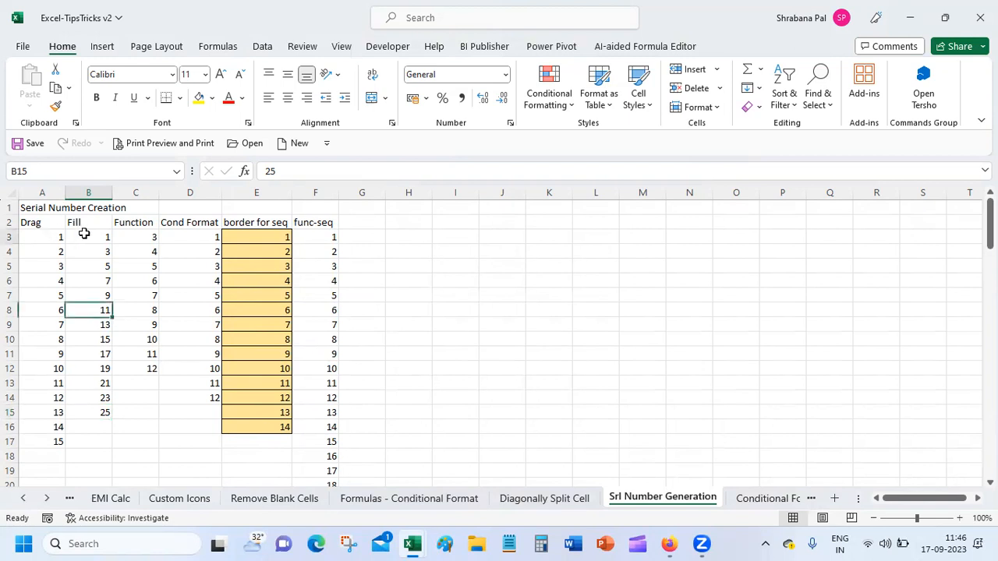
left_click_drag(81, 250, 77, 440)
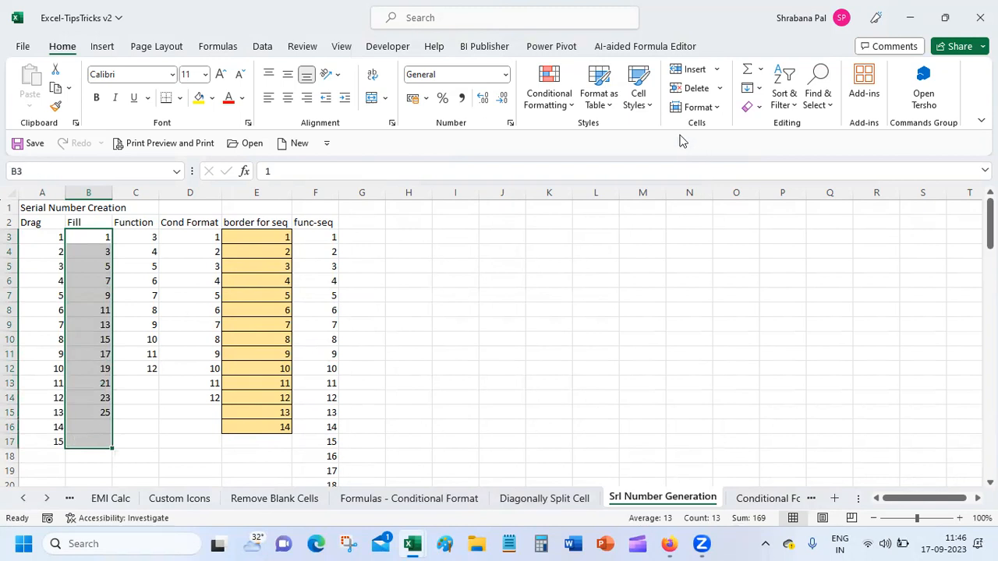
left_click(758, 92)
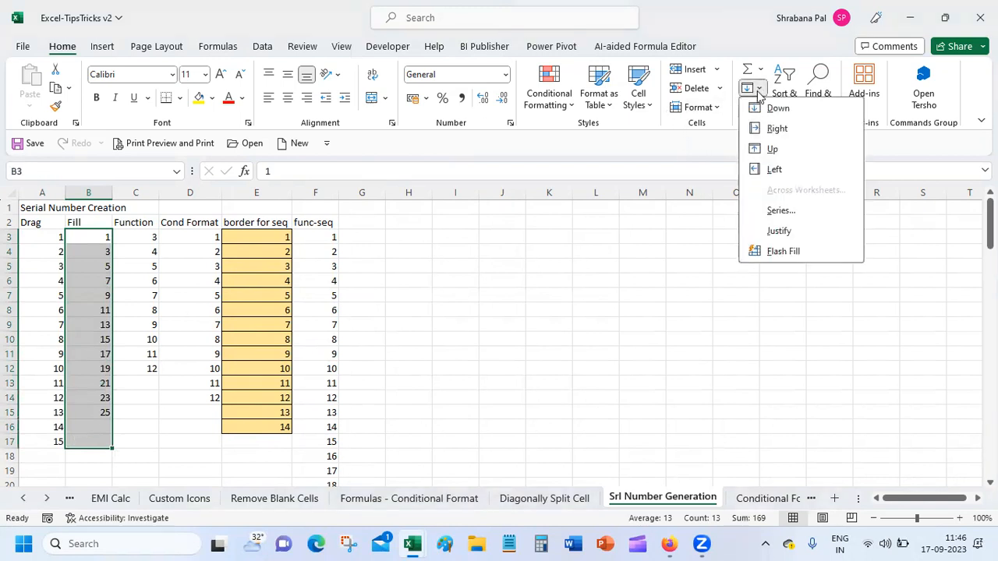
left_click(766, 209)
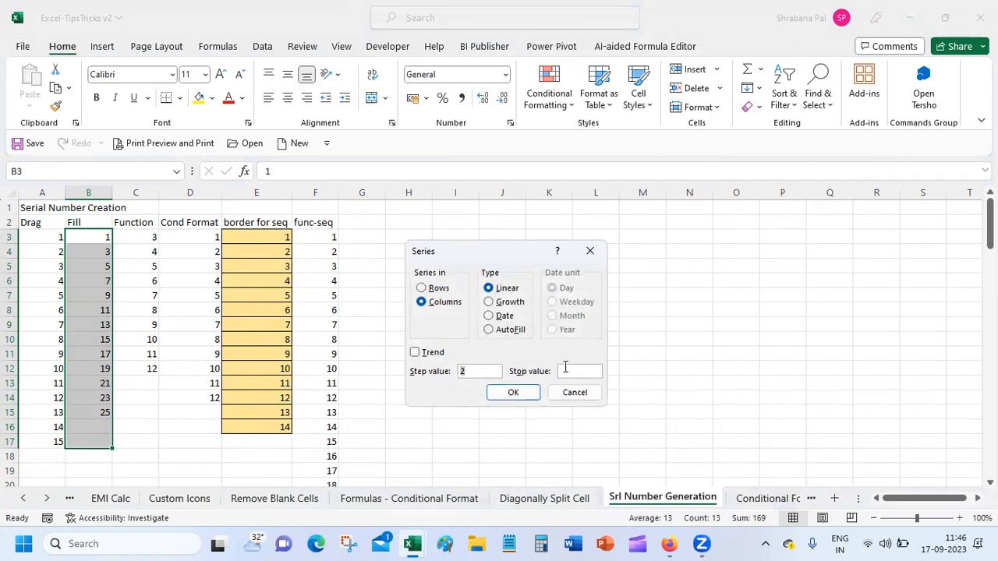
left_click(566, 369)
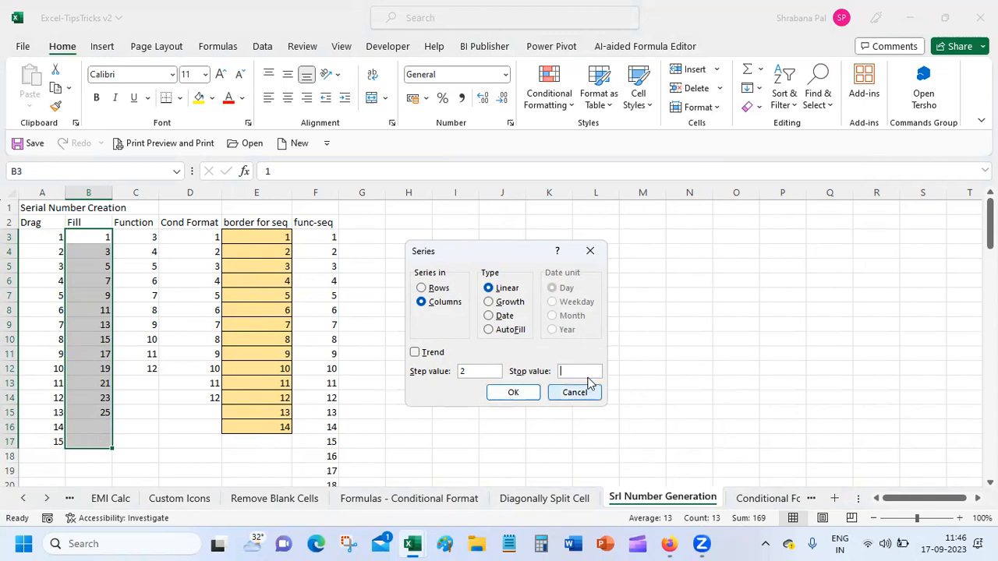
left_click(513, 392)
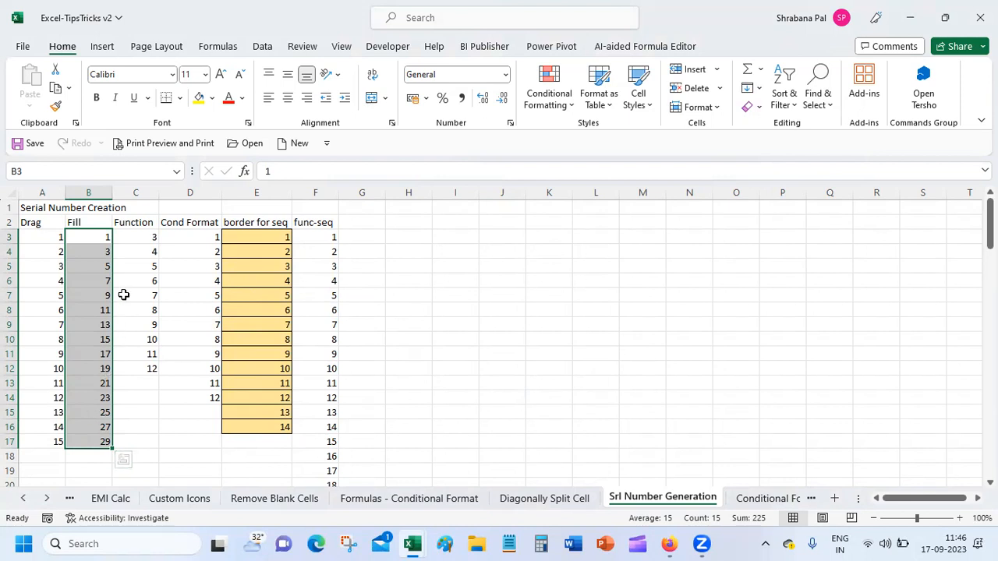
left_click(129, 236)
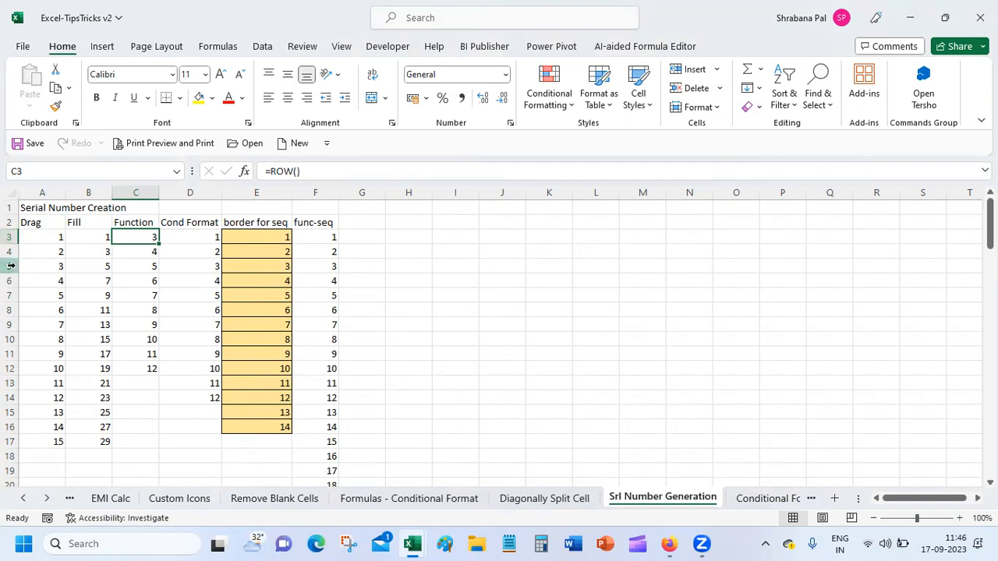
left_click(147, 251)
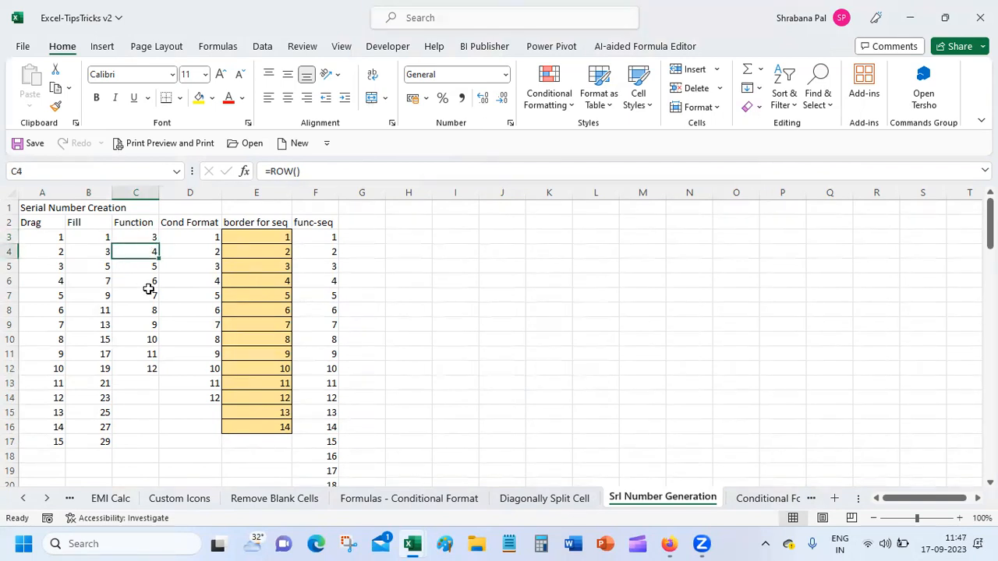
left_click(138, 266)
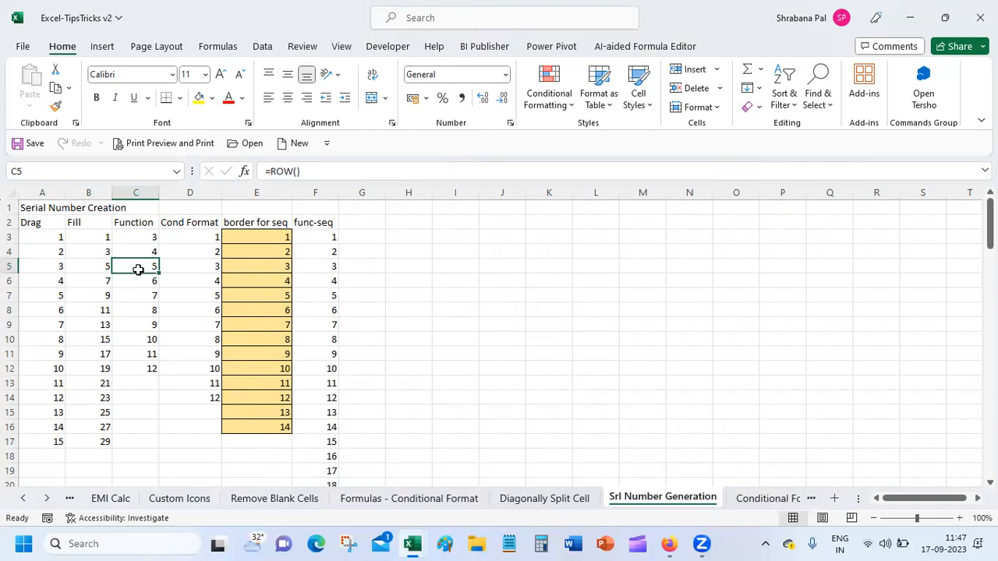
left_click(139, 281)
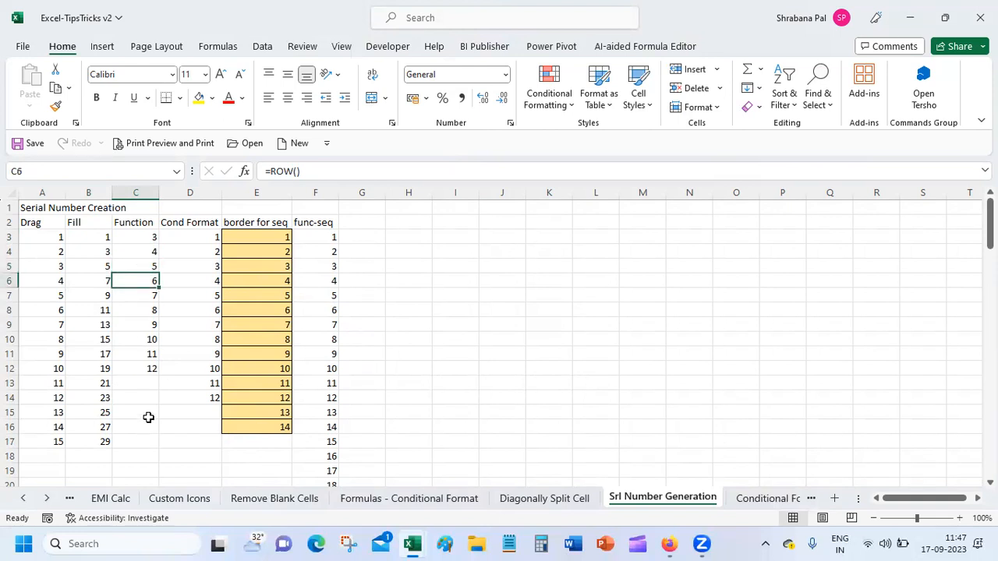
left_click(134, 237)
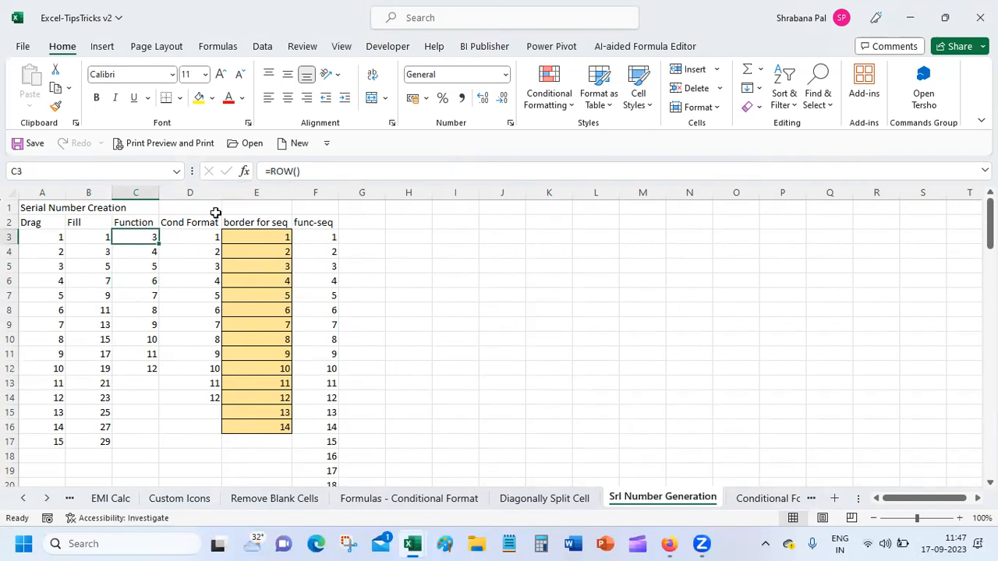
left_click(190, 240)
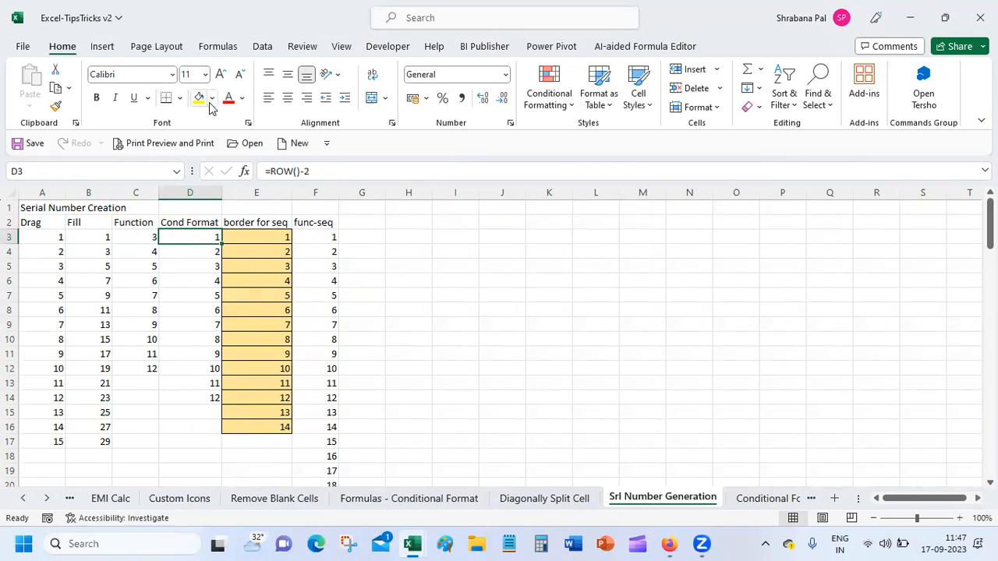
left_click(259, 239)
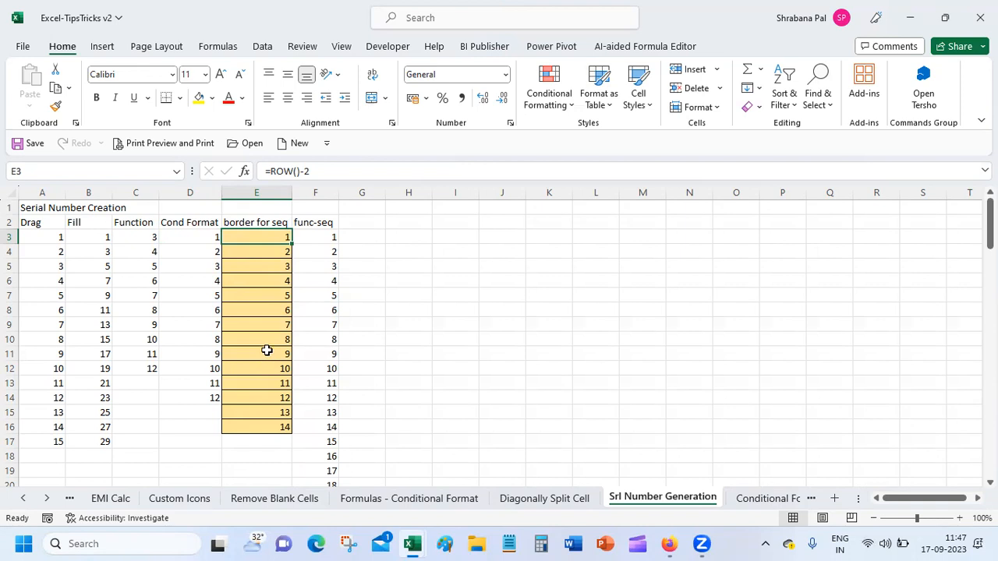
left_click(549, 104)
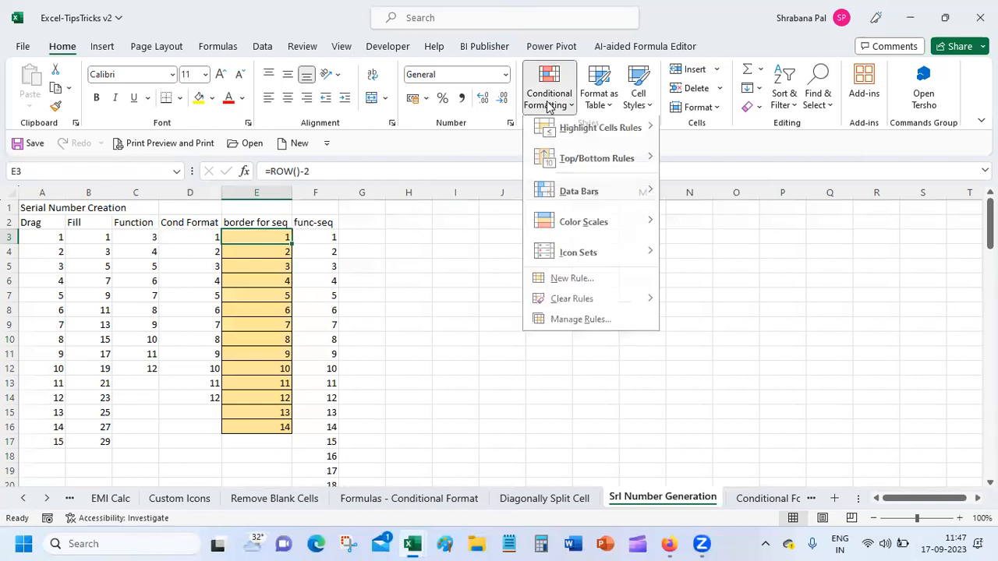
left_click(575, 320)
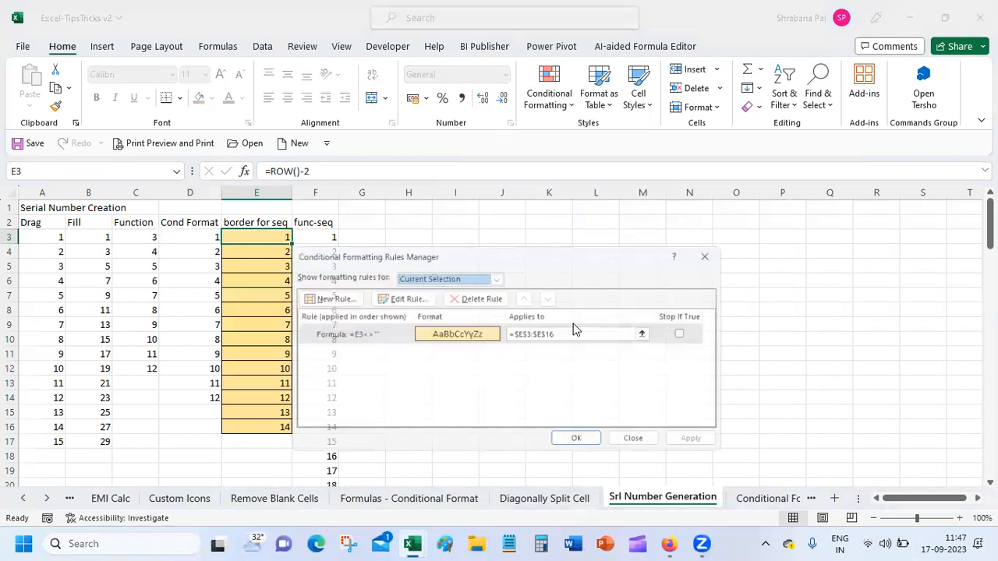
left_click(430, 337)
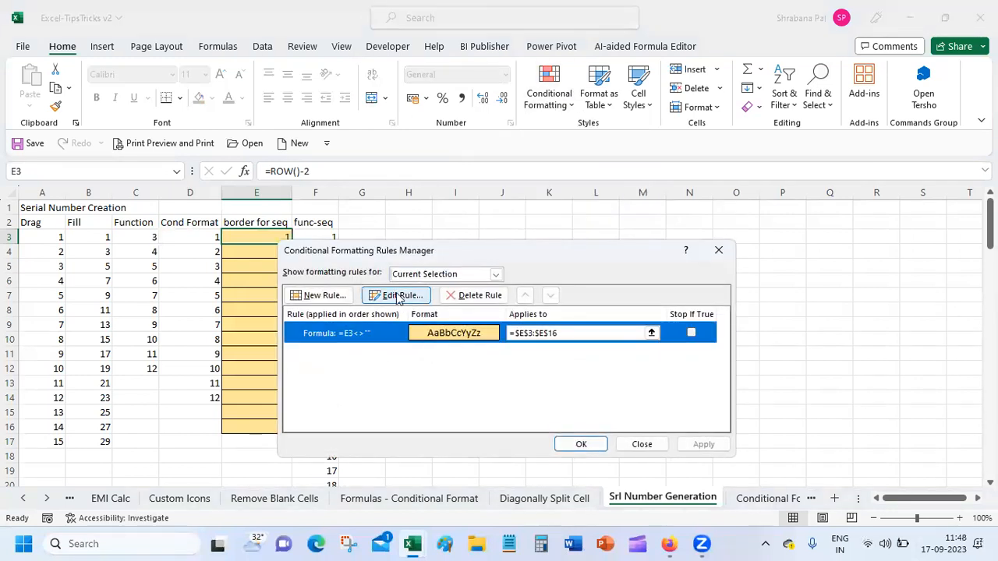
left_click(399, 296)
left_click(390, 393)
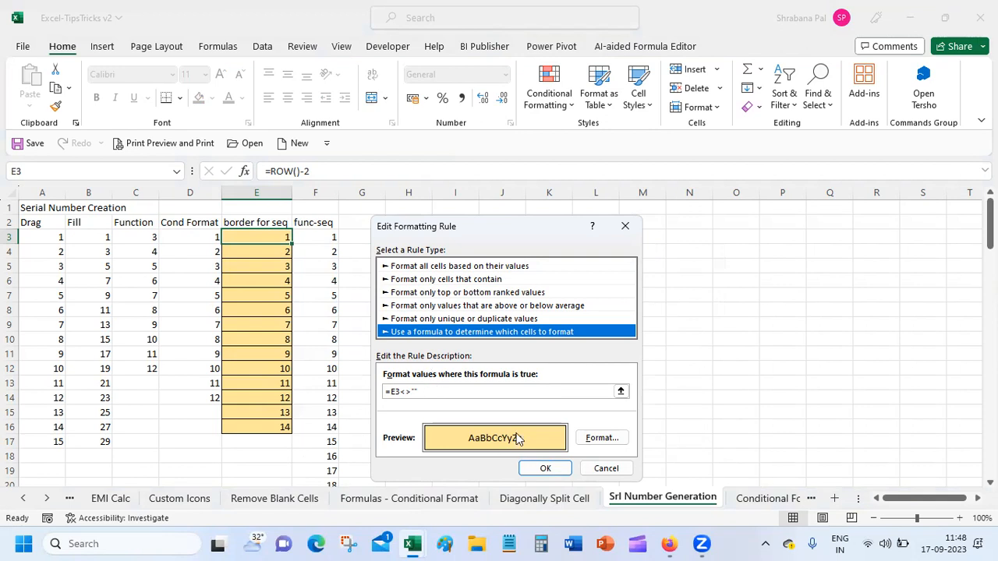
left_click(595, 437)
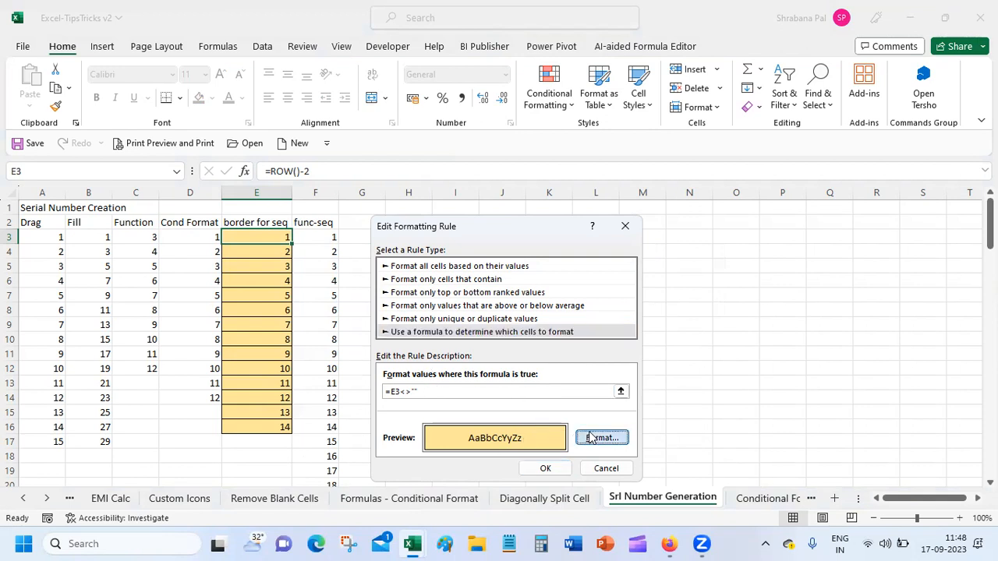
left_click(422, 172)
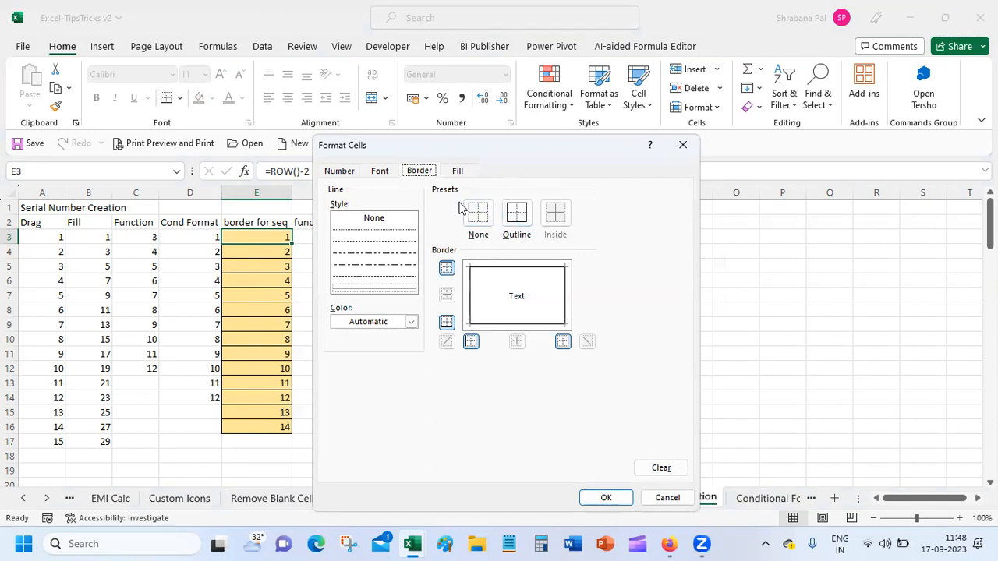
left_click(459, 173)
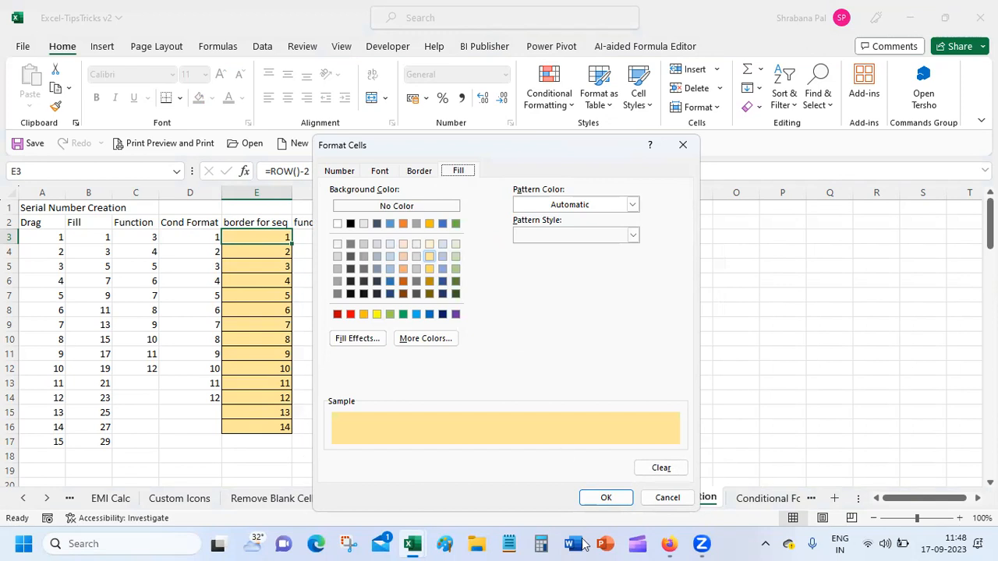
left_click(601, 499)
left_click(554, 473)
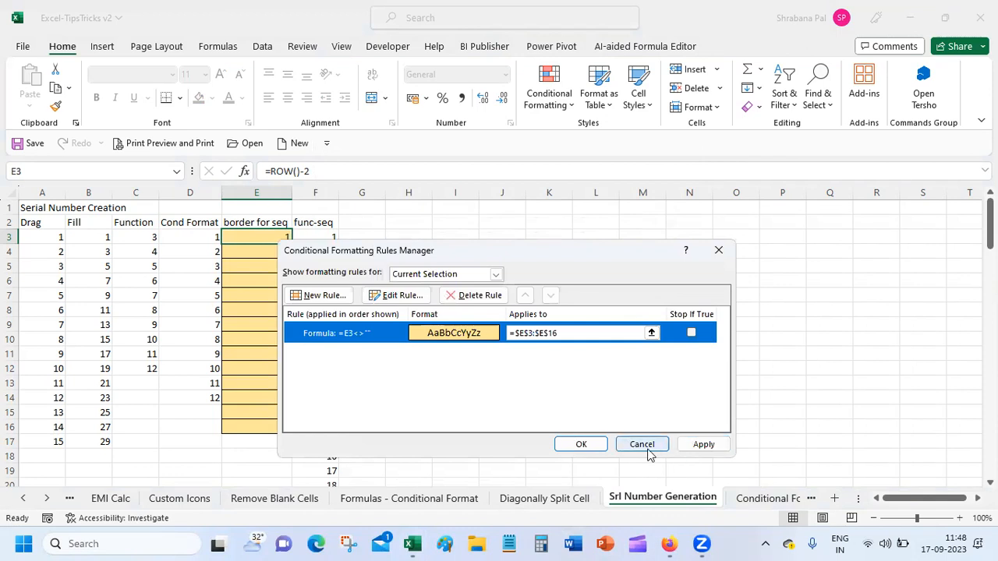
left_click(645, 450)
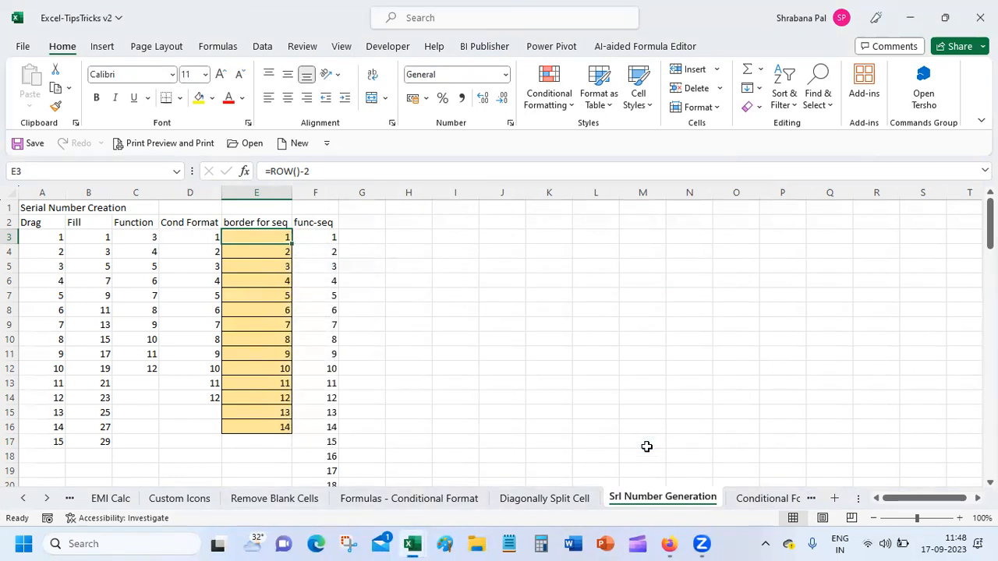
left_click(319, 236)
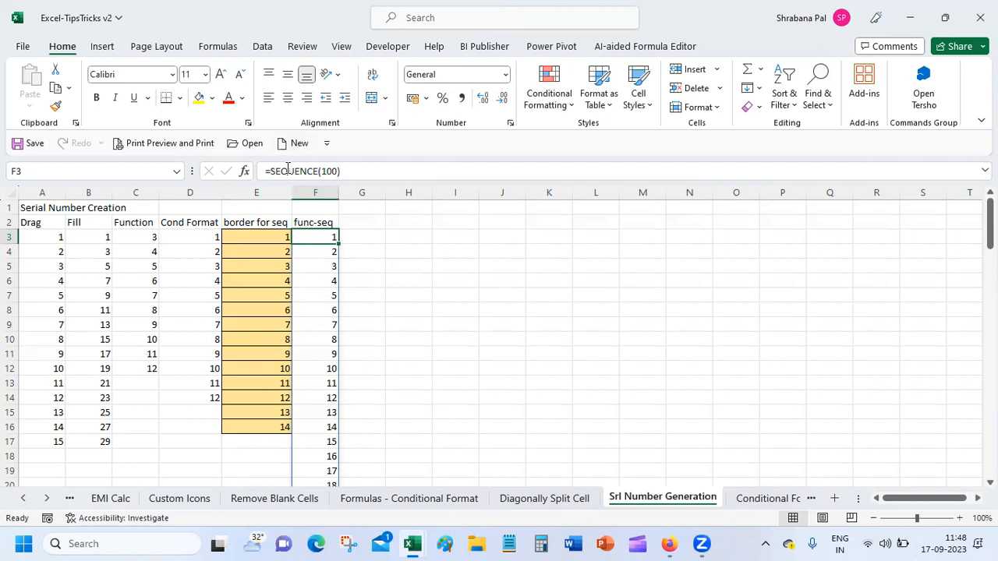
left_click(331, 172)
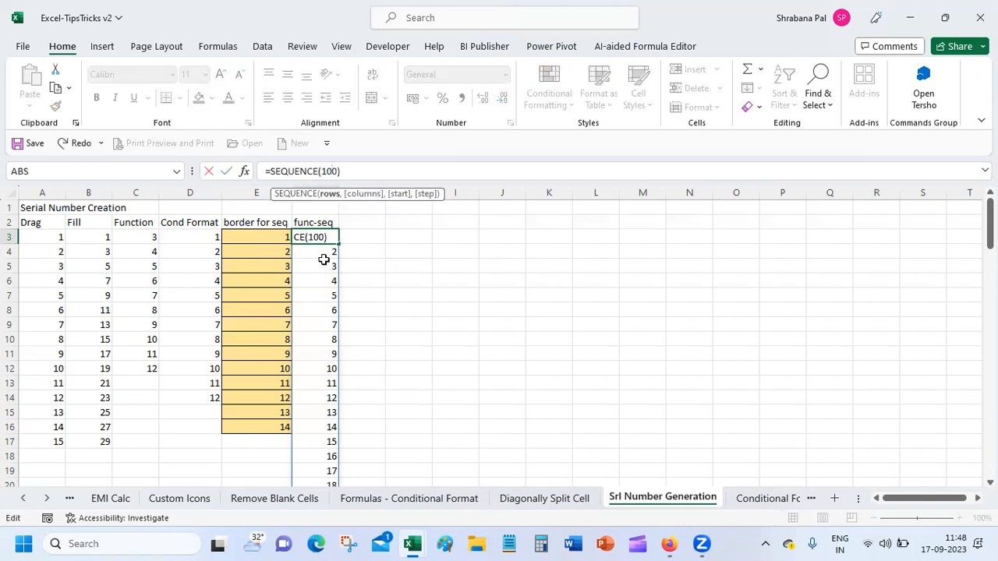
key("Return")
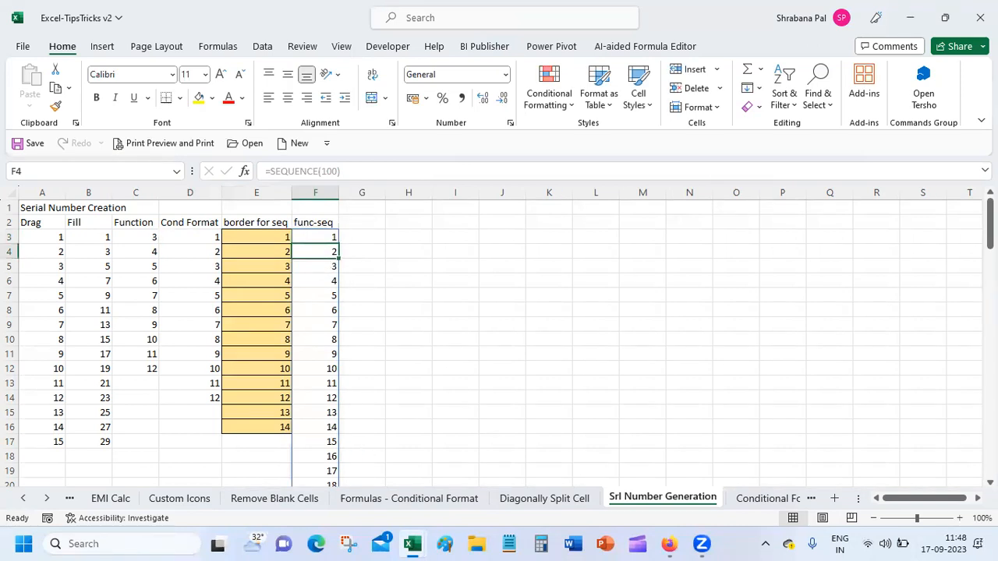
left_click_drag(989, 226, 989, 450)
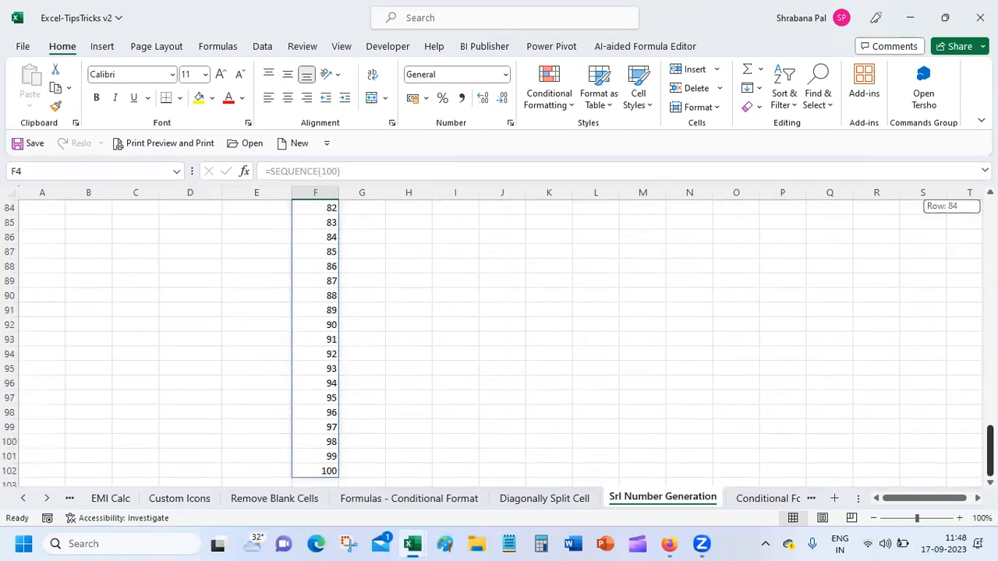
left_click_drag(989, 450, 989, 226)
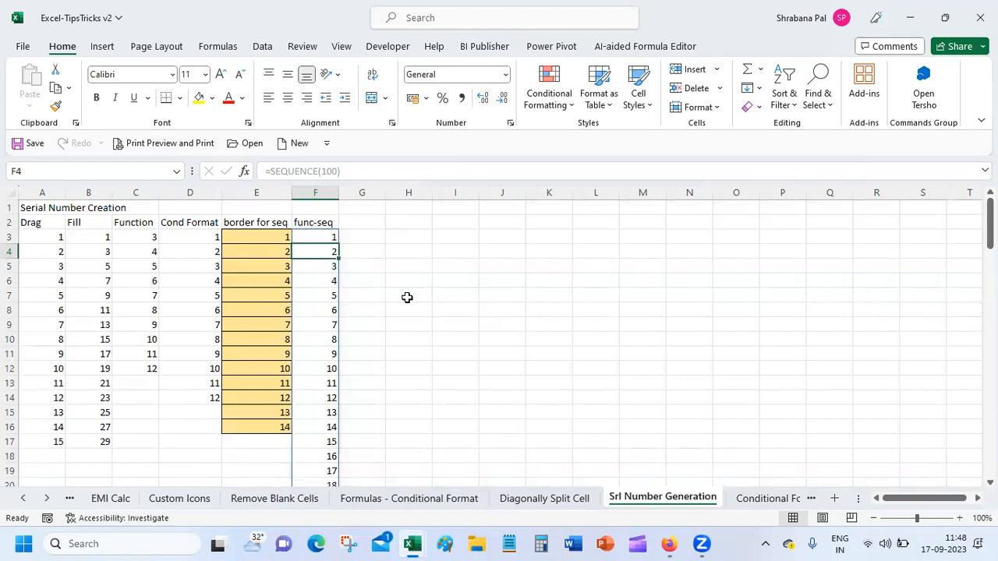
left_click(363, 224)
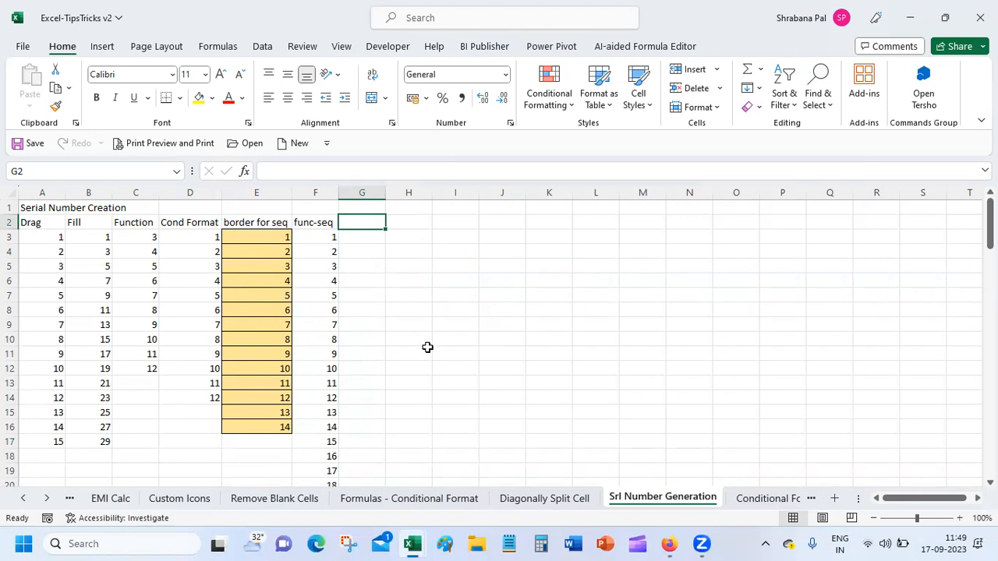
Inspect the SEQUENCE results in column F around F9.
left_click(315, 310)
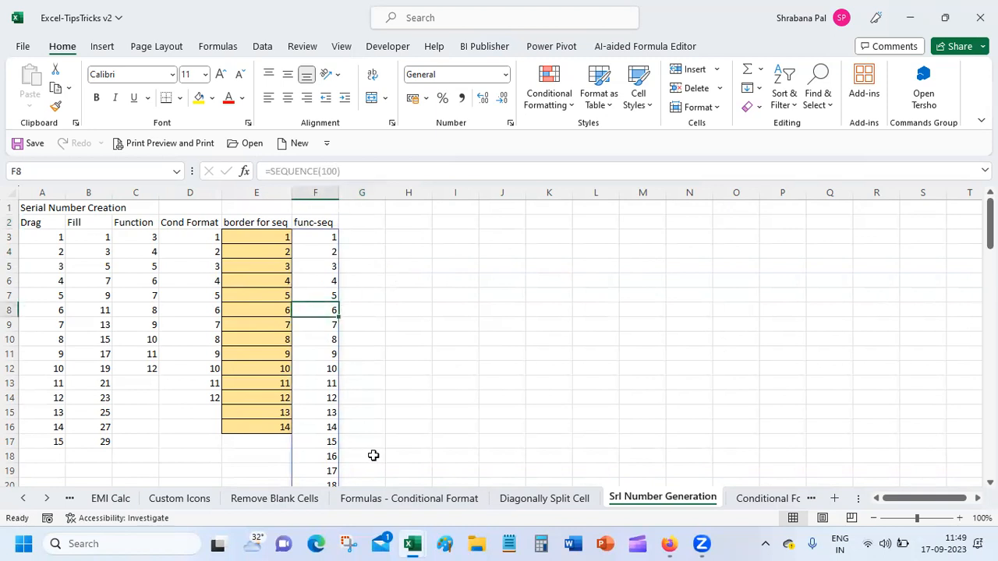
key("Down")
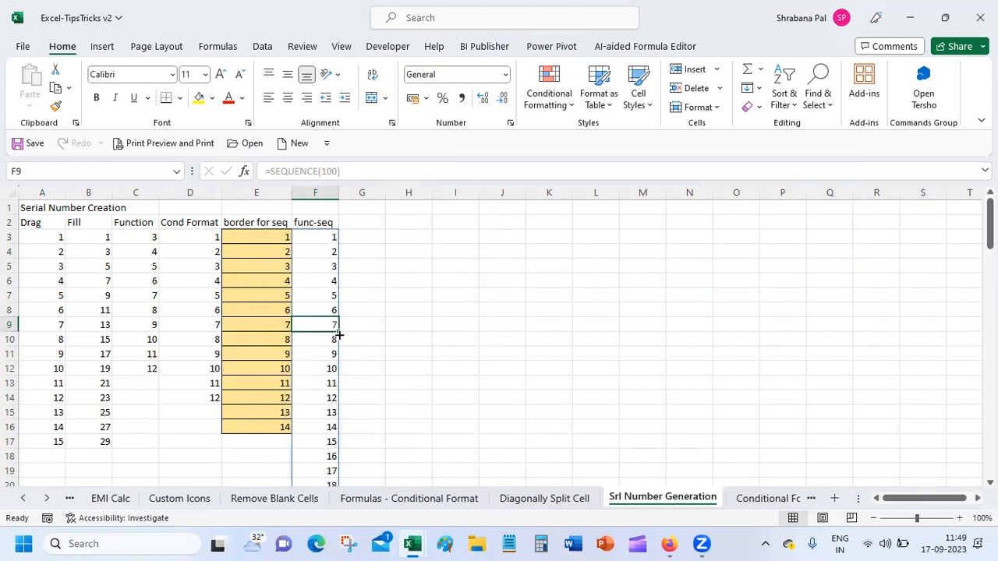
left_click(379, 340)
left_click(326, 324)
left_click(388, 373)
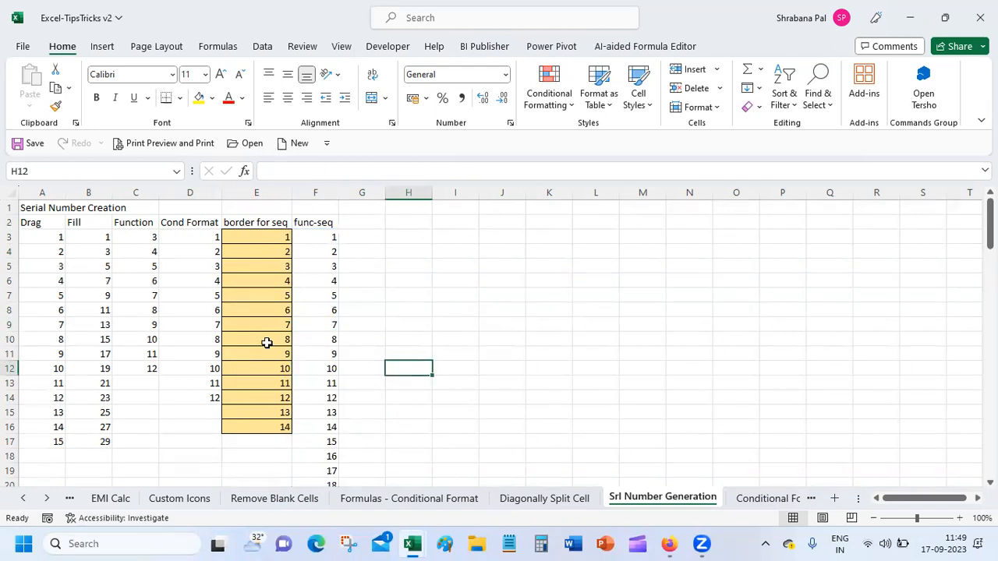
Delete the =ROW()-2 formula in D9 and check the formulas in D8 and D10.
left_click(197, 323)
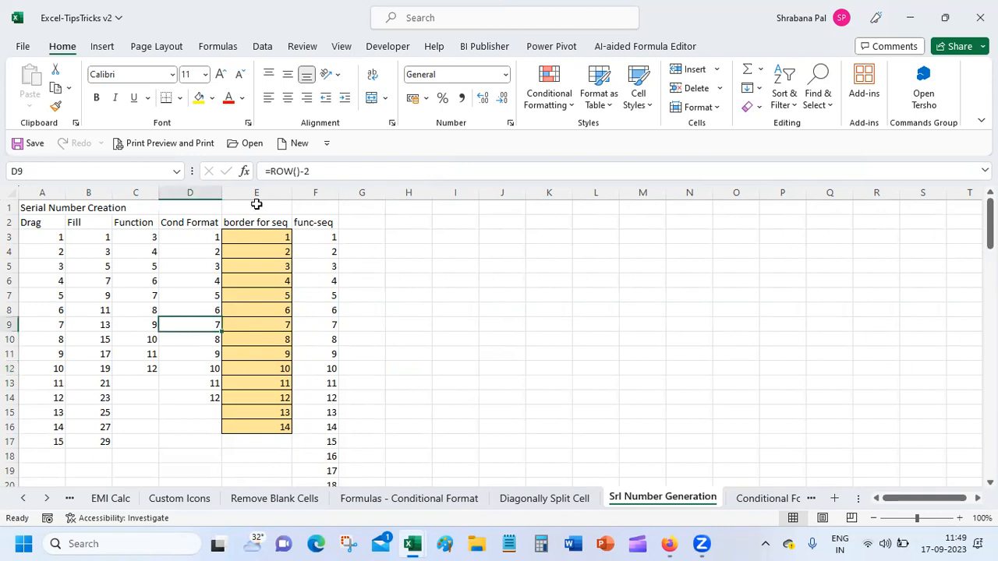
key("Delete")
key("Down")
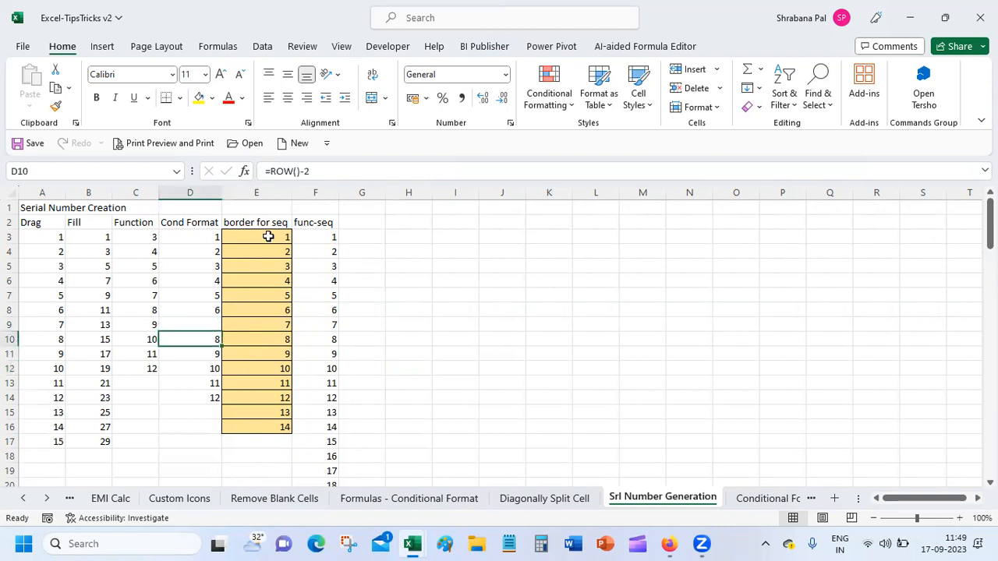
left_click(214, 310)
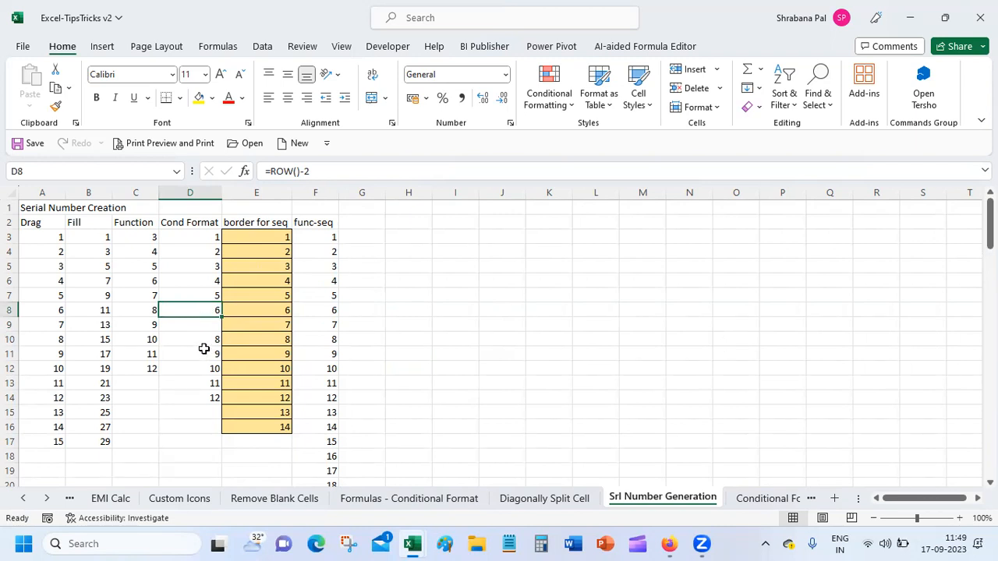
left_click(362, 225)
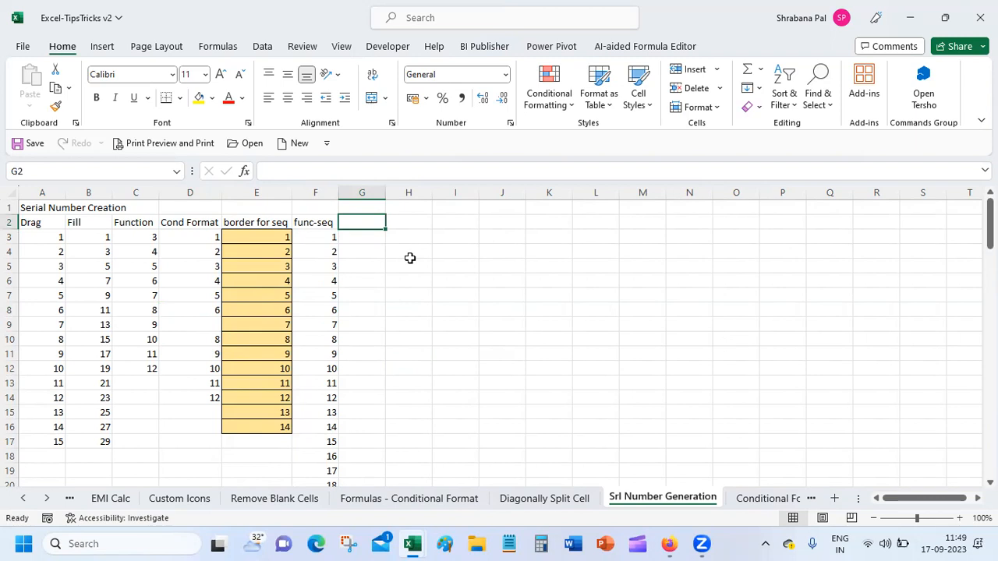
Head G2 'If' and enter =IF(G3<>"",ROW(),"") in G3, triggering a circular-reference warning.
left_click(410, 258, "shift")
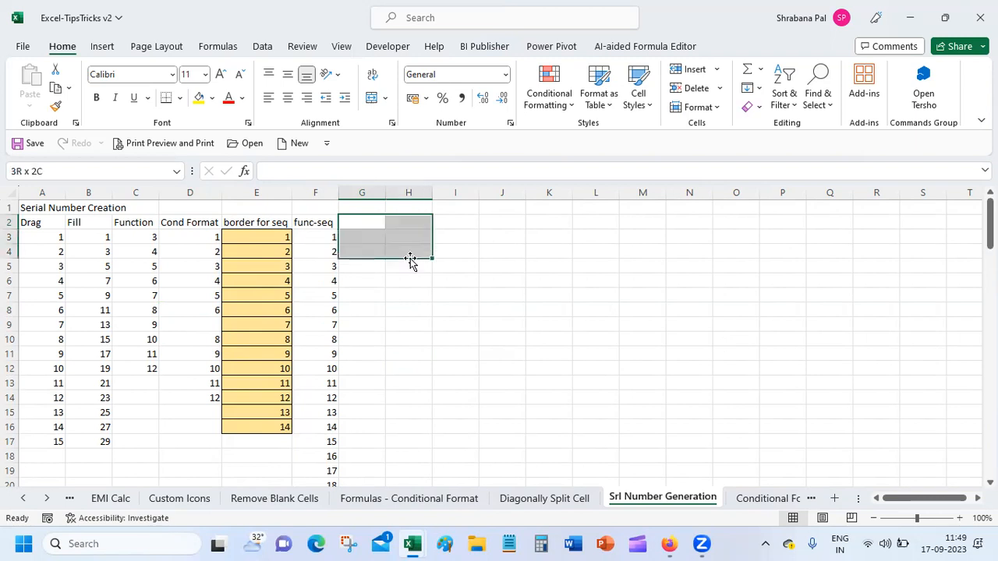
left_click(355, 220)
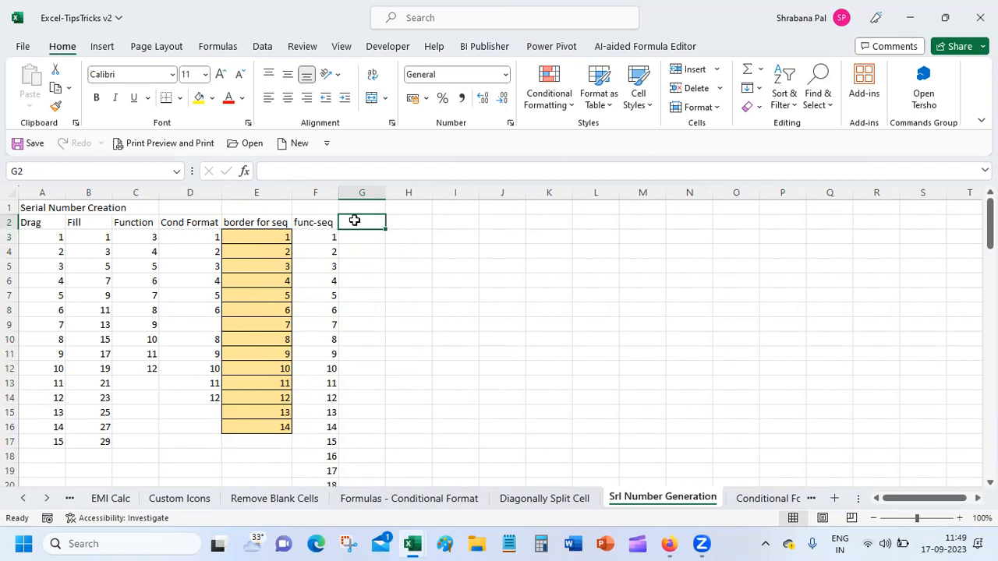
type("If")
key("Return")
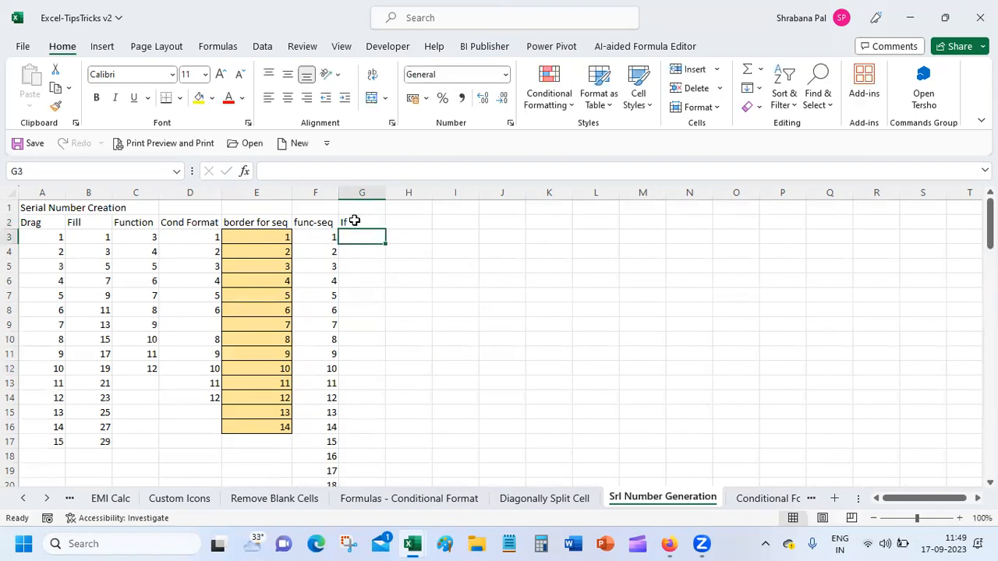
type("=")
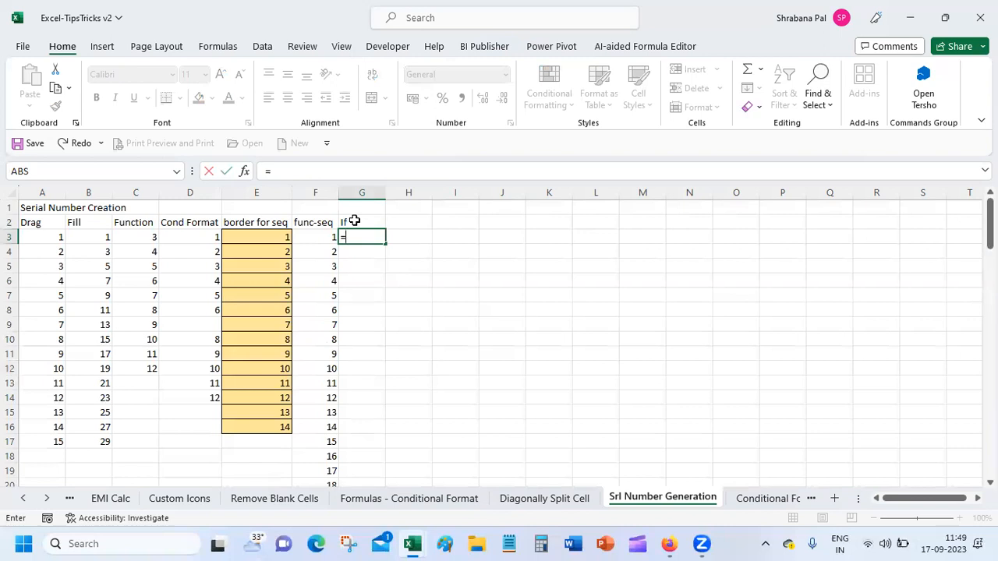
type("if")
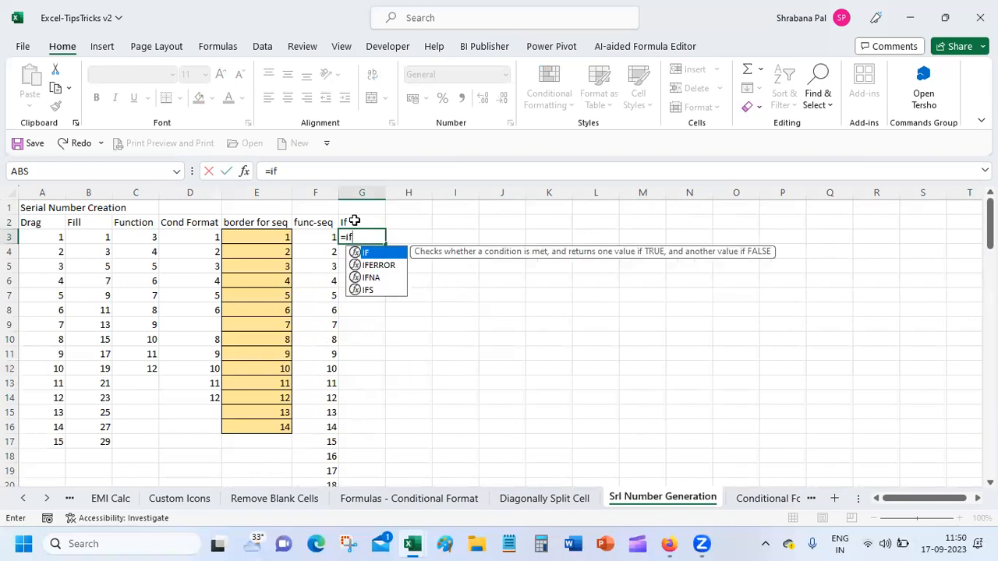
type("(")
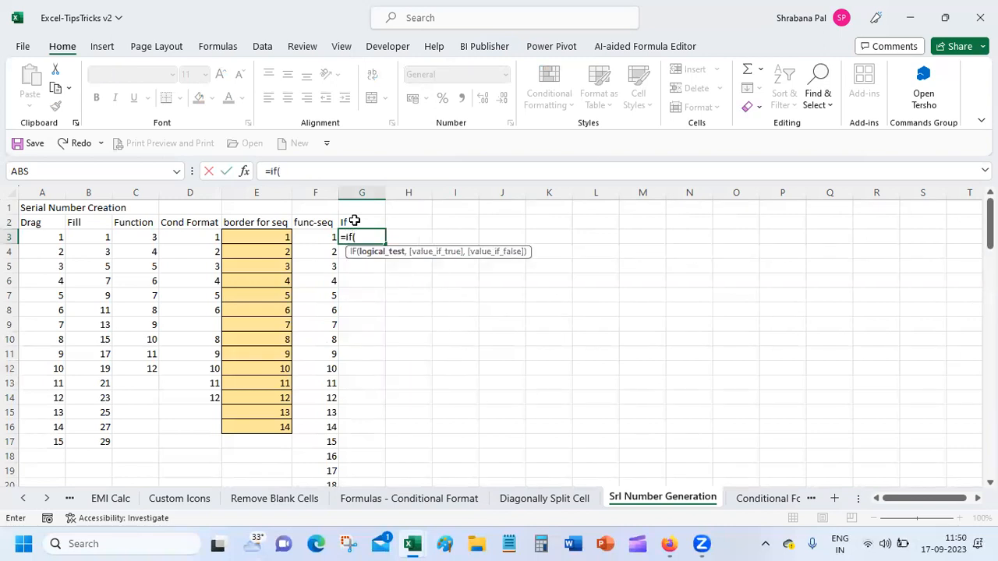
type("g3<>\"\",")
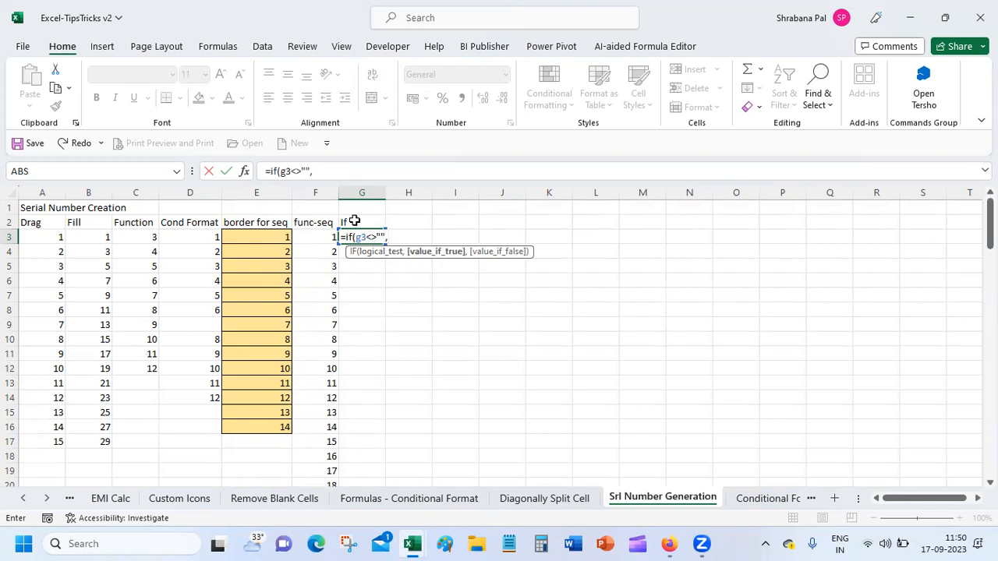
type("row")
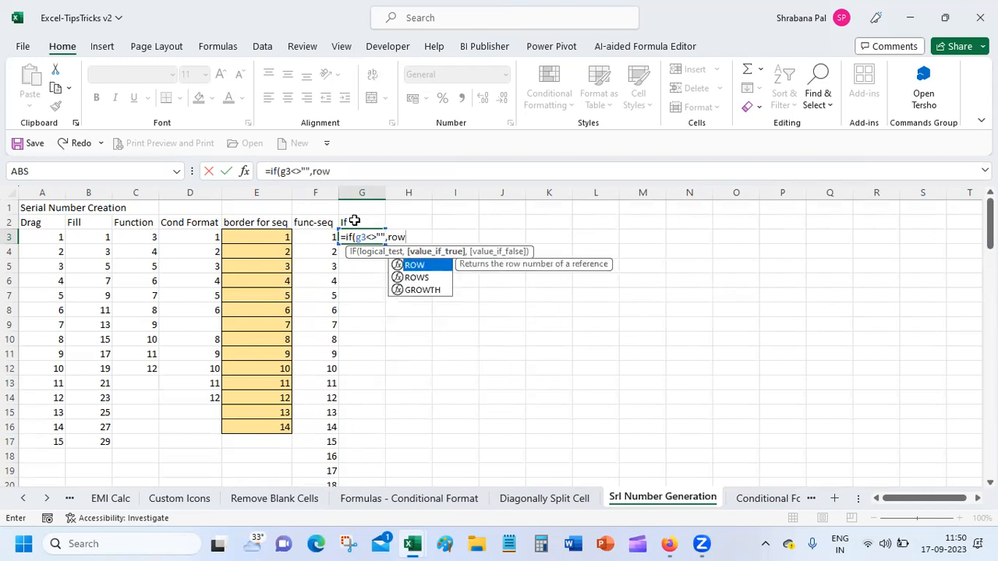
type("(")
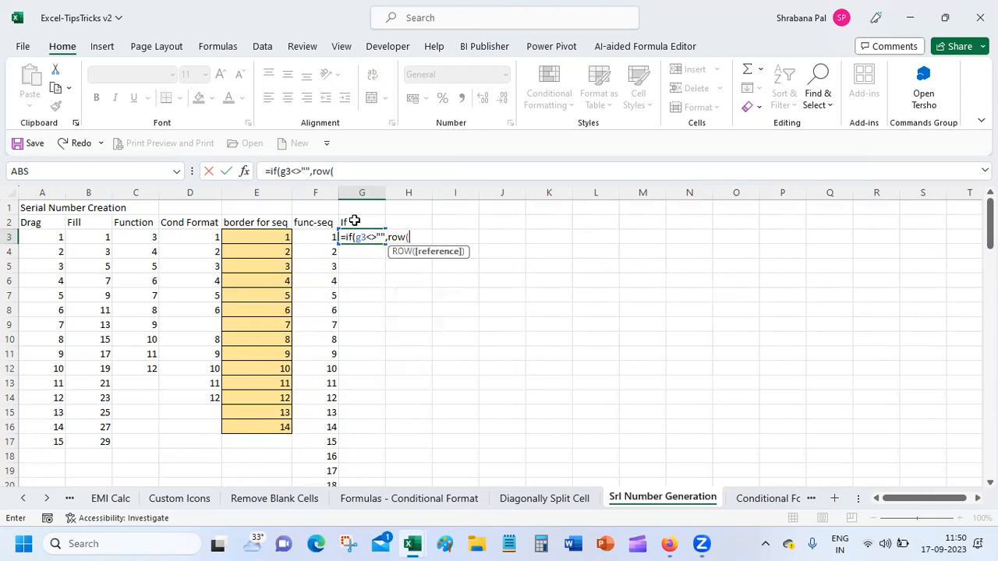
type("),")
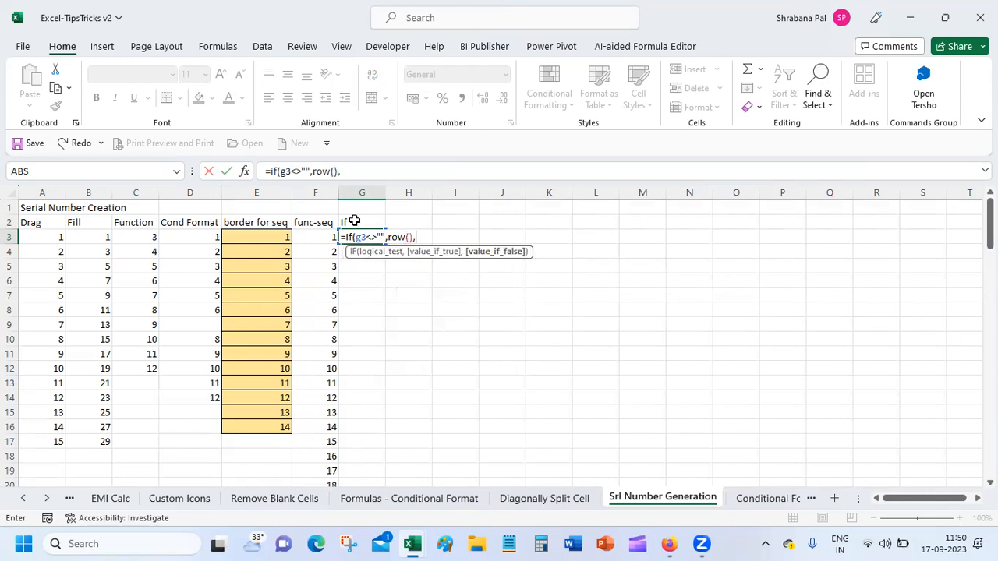
type("\"\")")
key("Return")
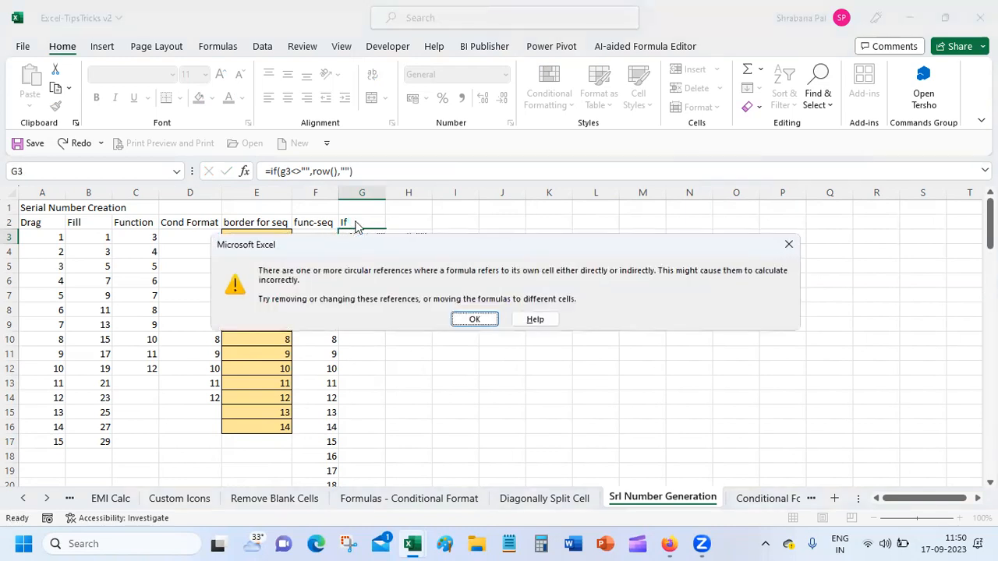
Dismiss the circular-reference warning and change G3's formula to =IF(H3<>"",ROW(),"").
key("Return")
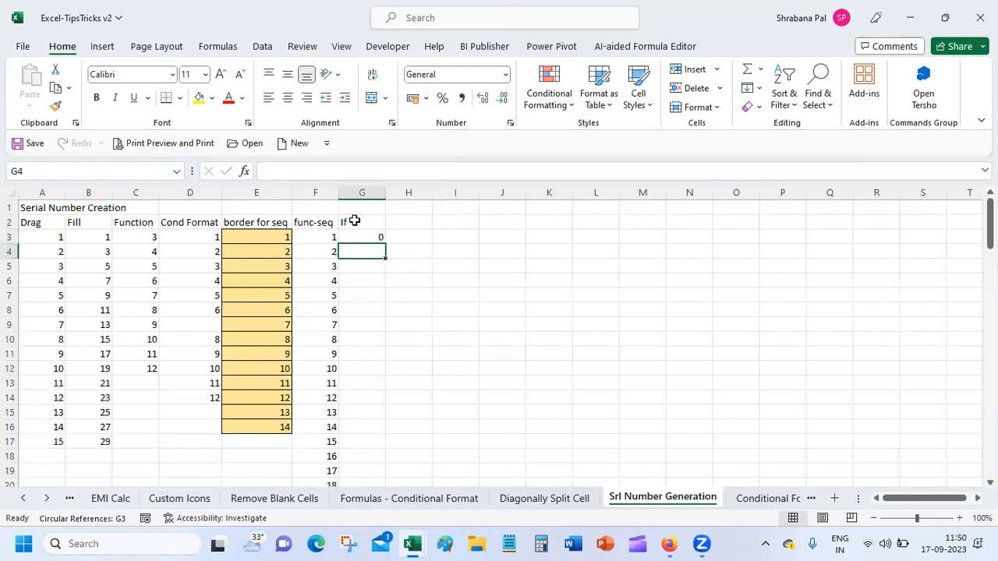
left_click(364, 237)
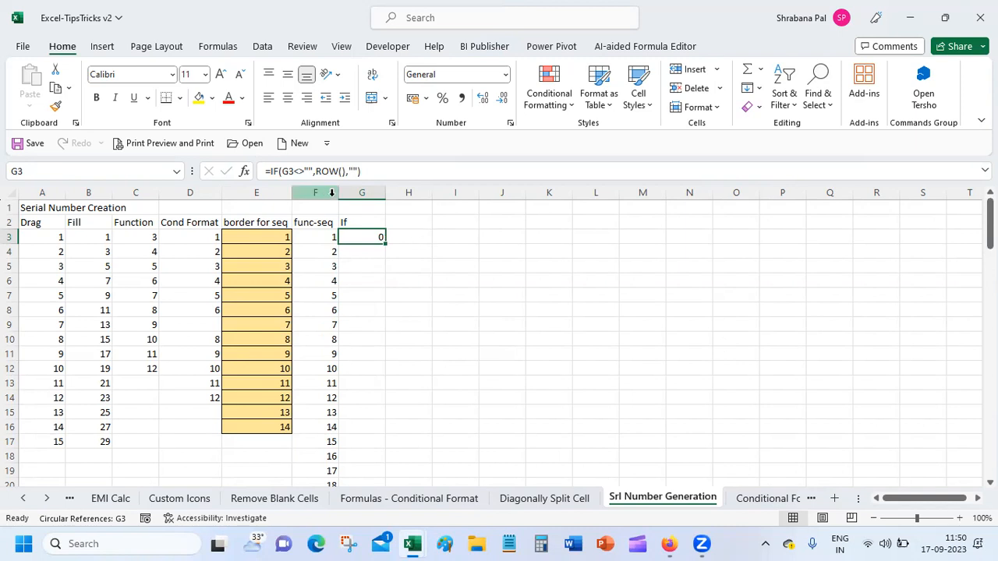
left_click(286, 171)
key("BackSpace")
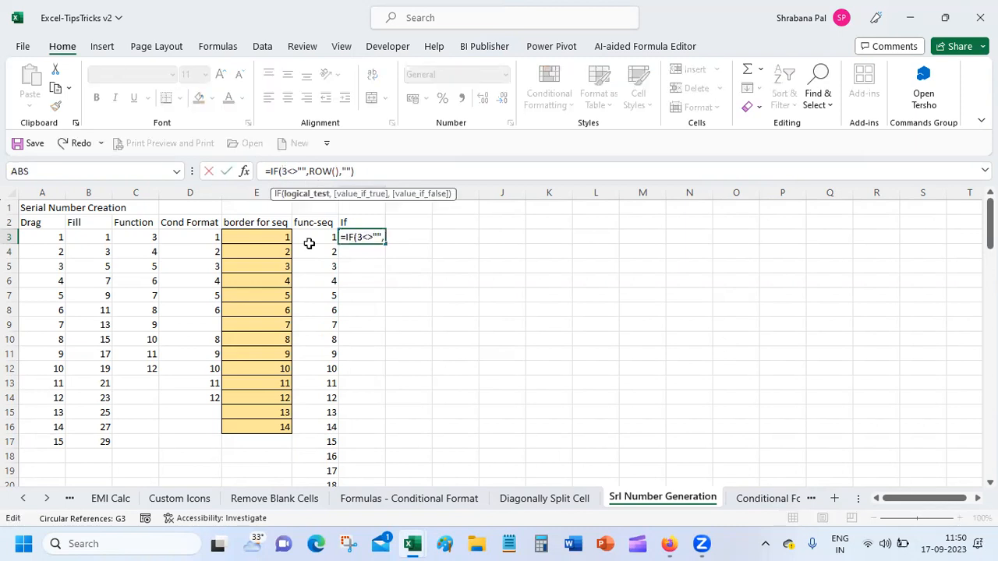
type("H")
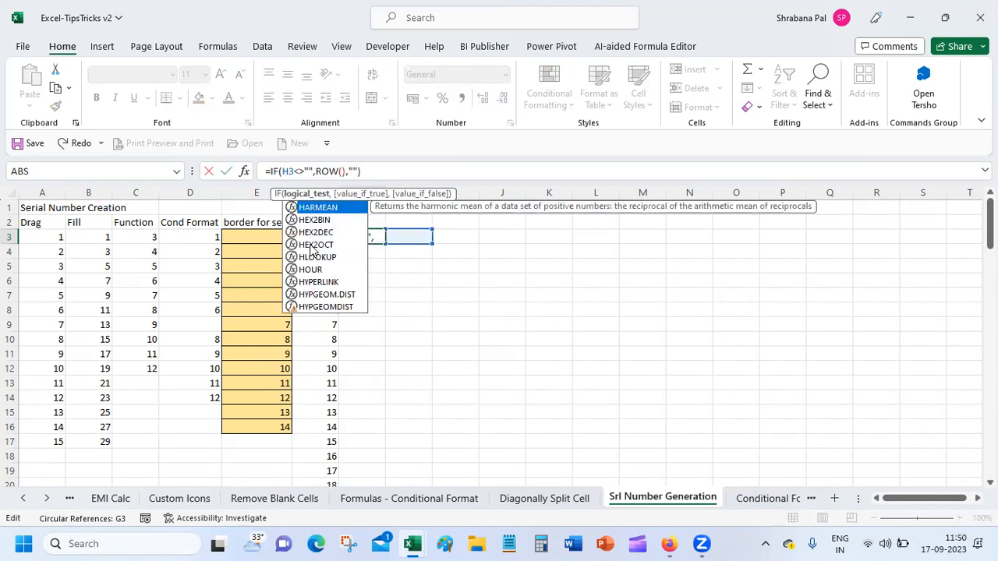
key("Return")
Enter the sample text asd in H3 so G3 shows 3.
left_click(410, 235)
type("asd")
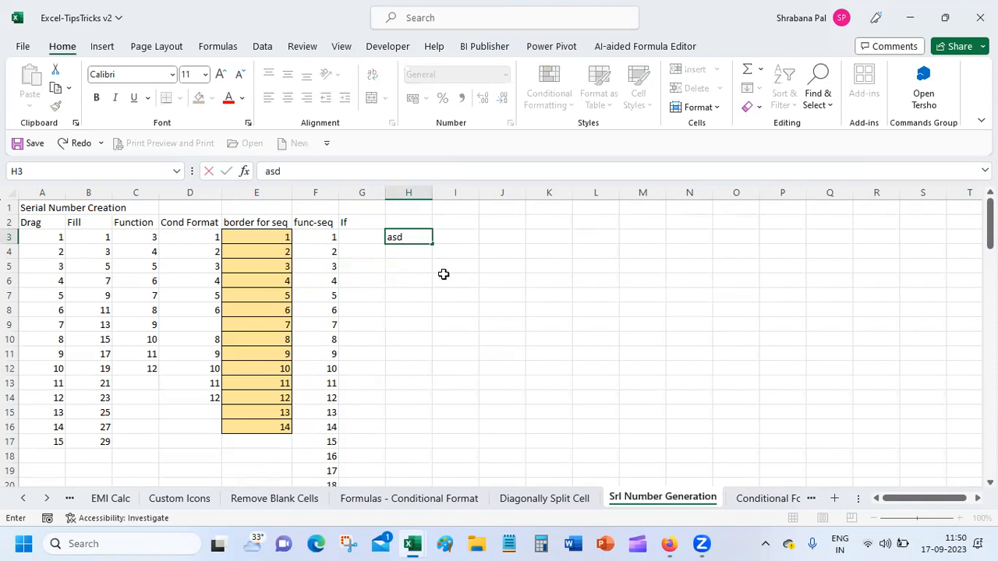
key("Return")
left_click(366, 236)
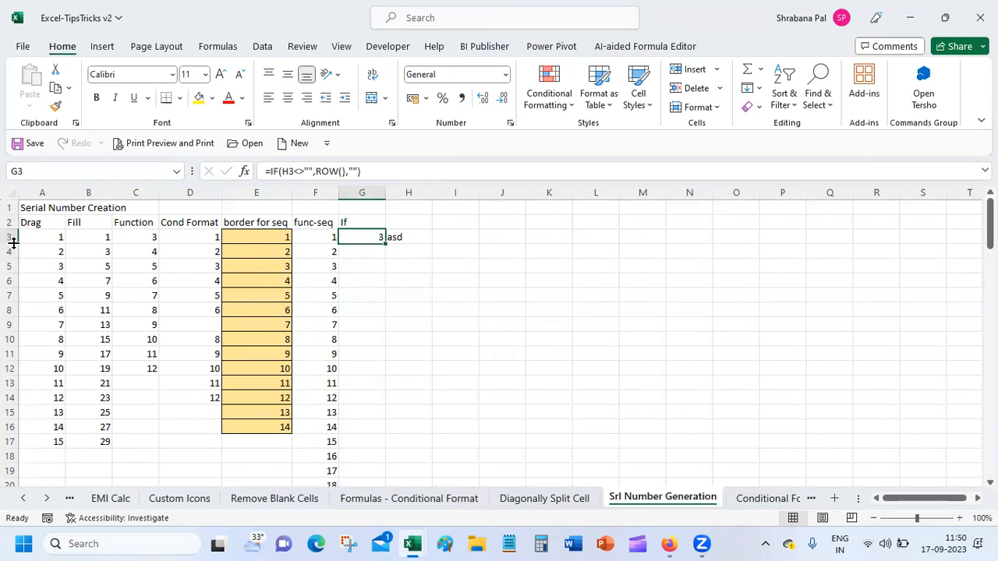
Change G3's formula to =IF(H3<>"",ROW()-2,"") so it shows 1.
left_click(343, 173)
type("-2")
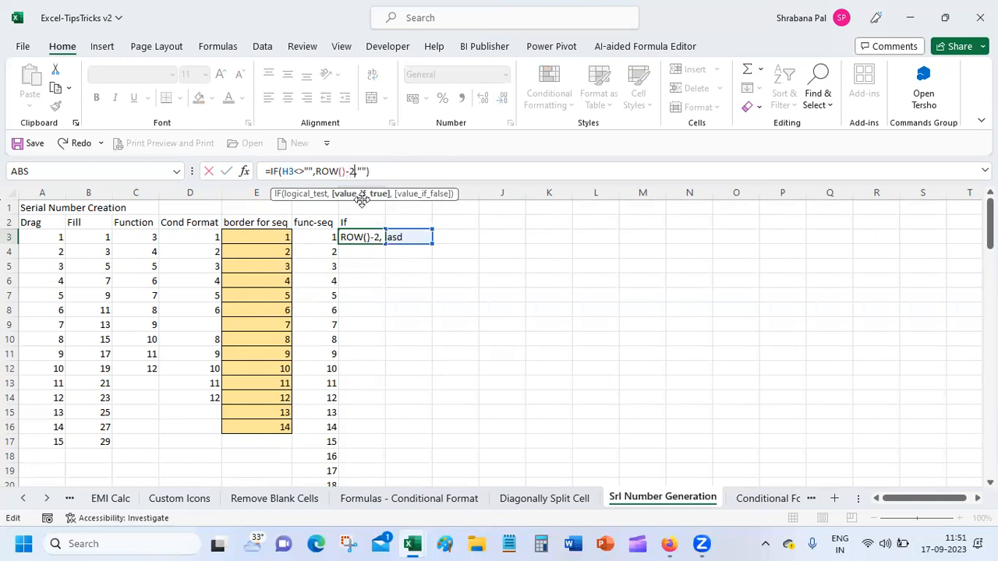
key("Return")
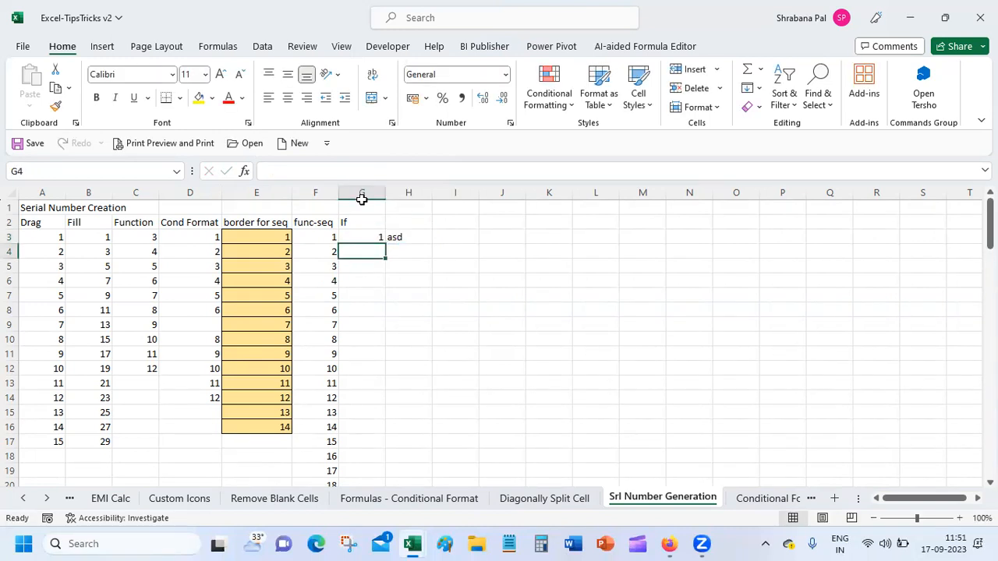
Fill G3's formula down column G through G17.
left_click(366, 237)
left_click_drag(385, 247, 373, 455)
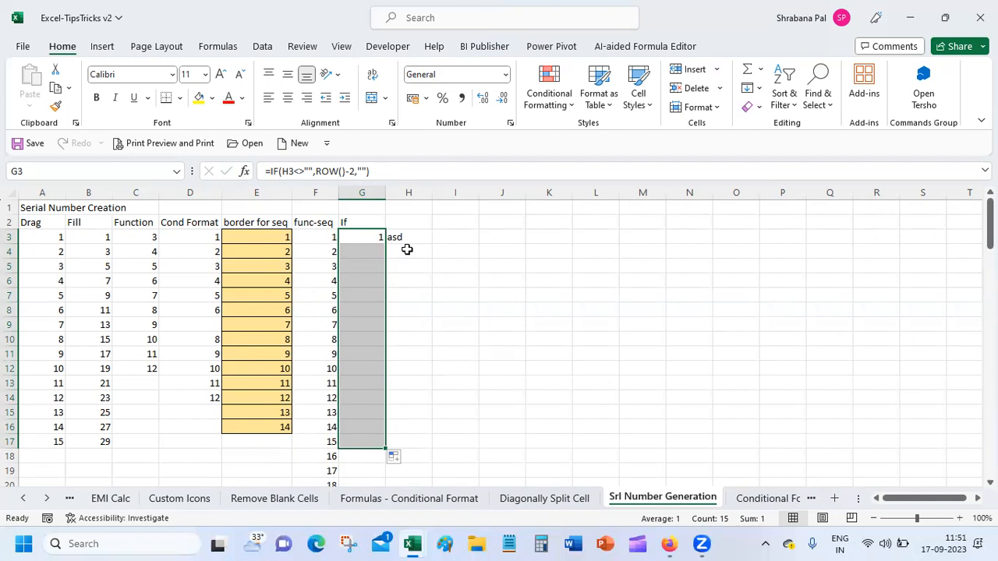
left_click(408, 249)
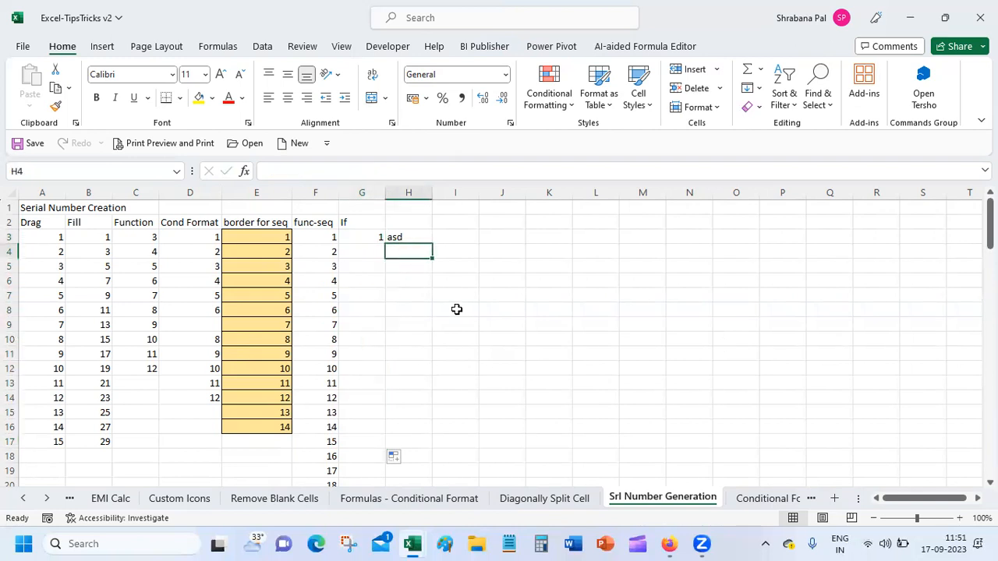
Enter Palium, Skills, South, City and Kolkata in H4:H8 so column G numbers them 2–6.
type("Pal")
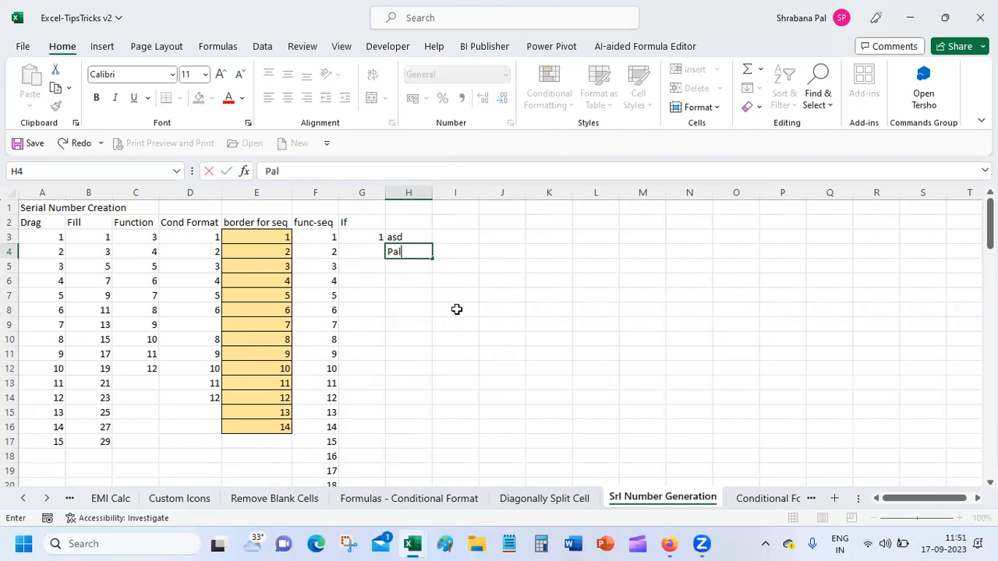
type("ium")
key("Return")
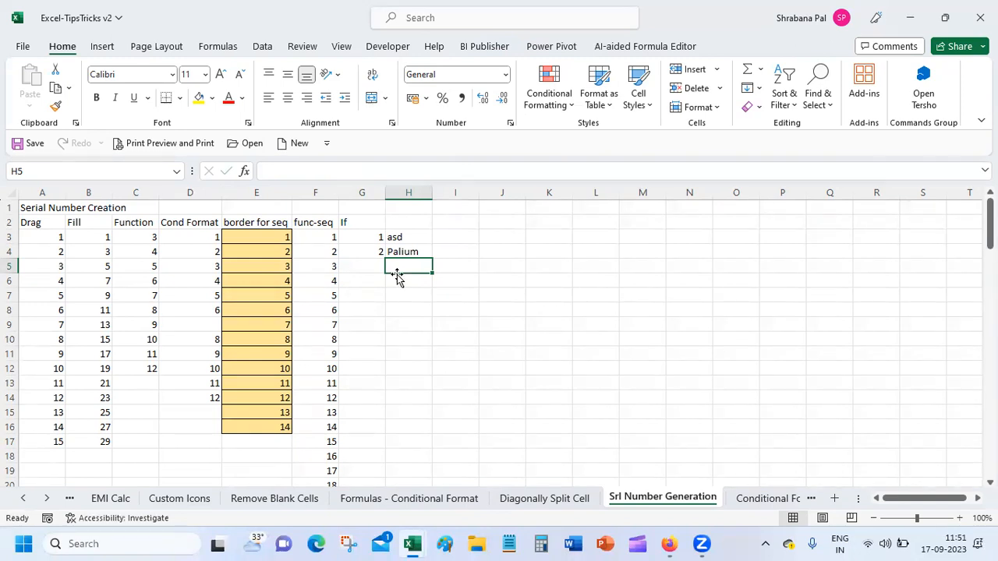
type("Skills")
key("Return")
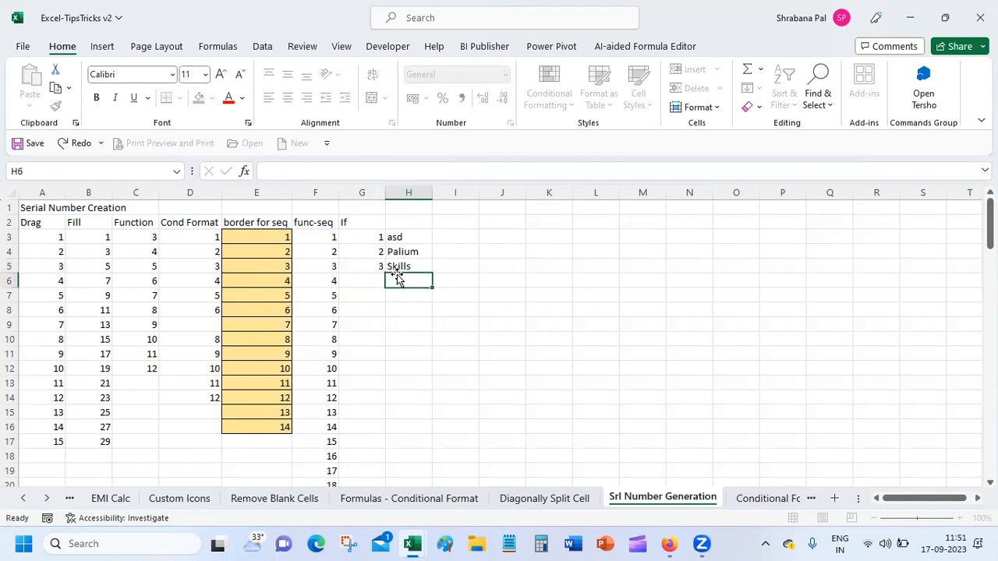
type("South")
key("Return")
type("City")
key("Return")
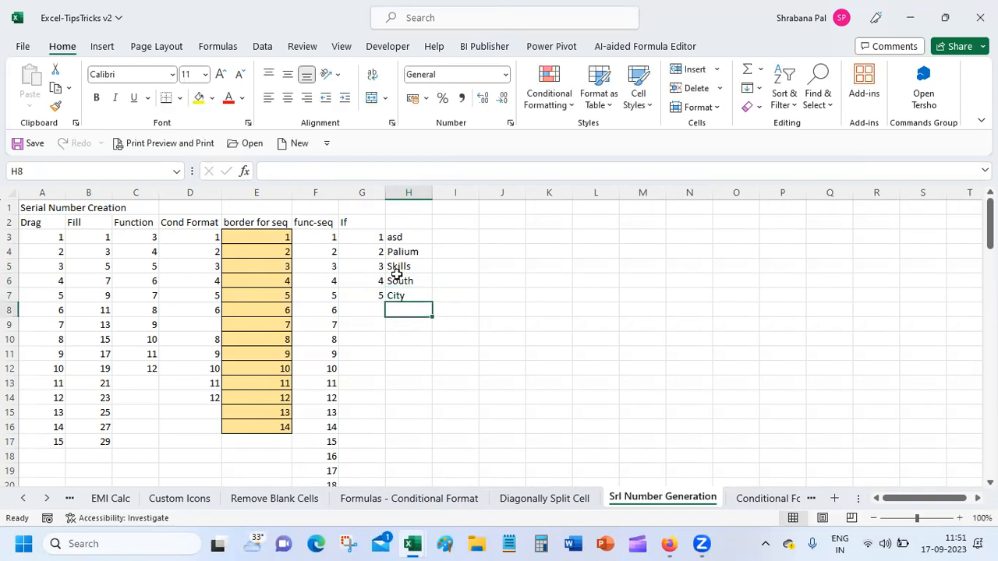
type("Kolkata")
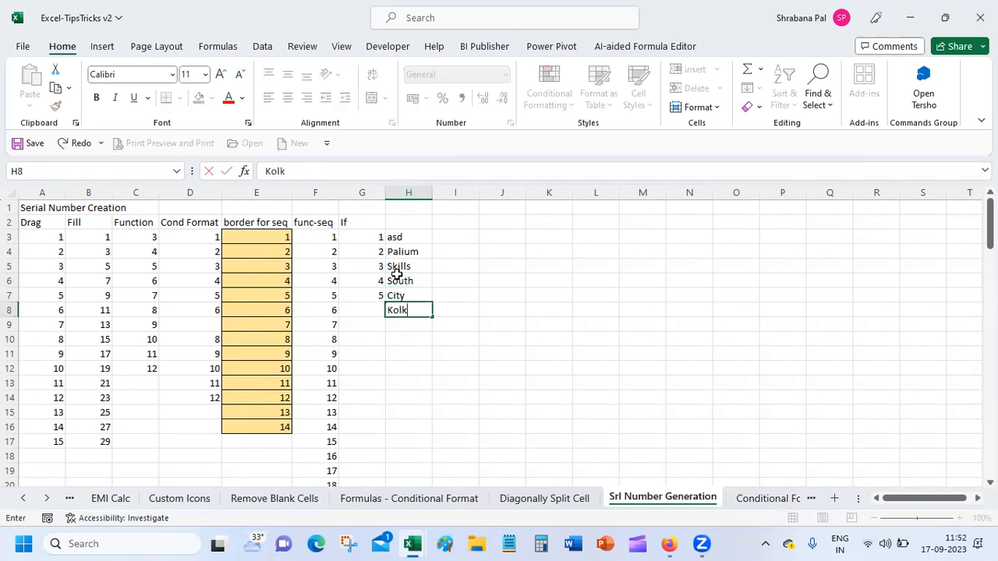
key("Return")
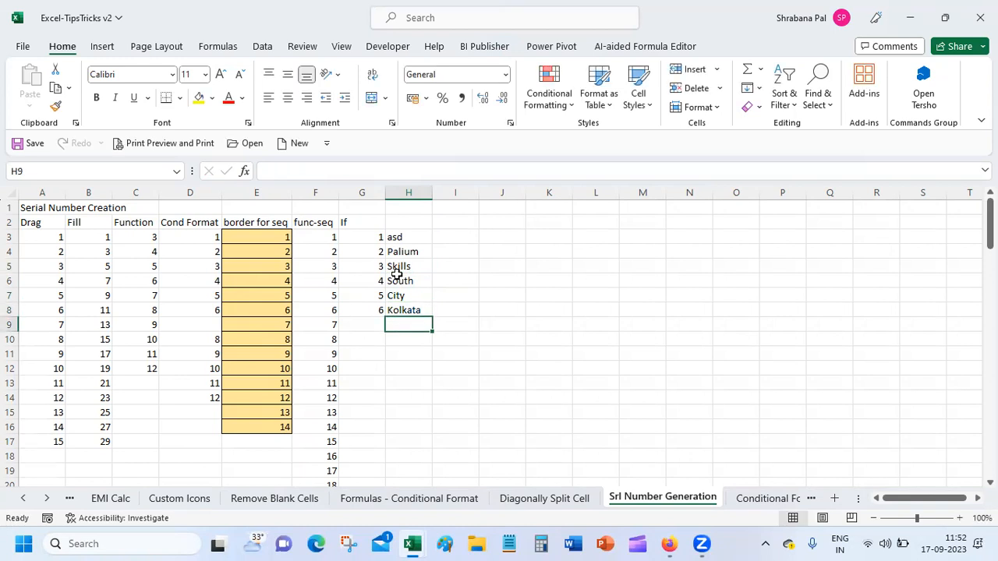
left_click(375, 279)
Insert blank cells at G6:H6, shifting South and the entries below down.
left_click_drag(375, 279, 414, 276)
right_click(414, 276)
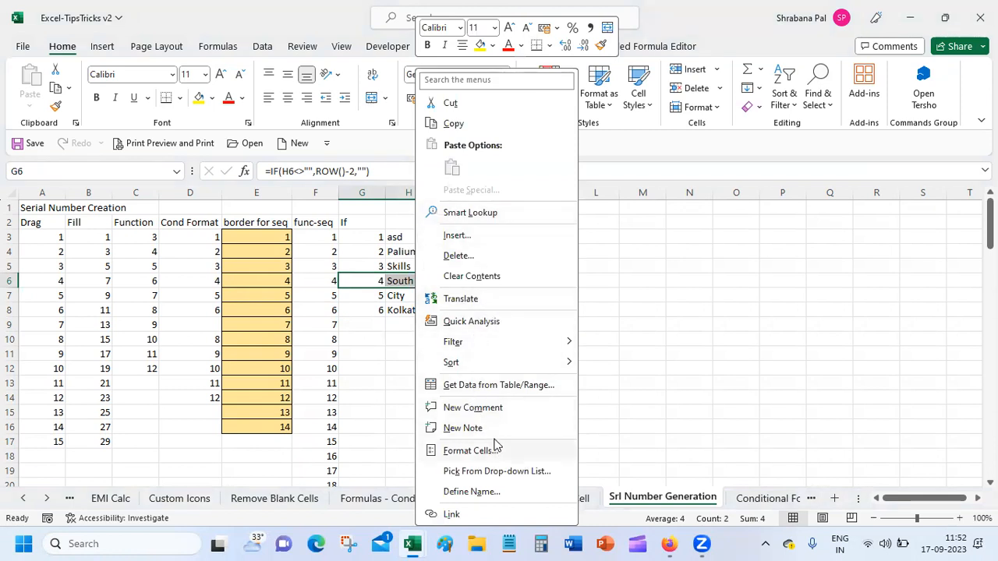
left_click(457, 236)
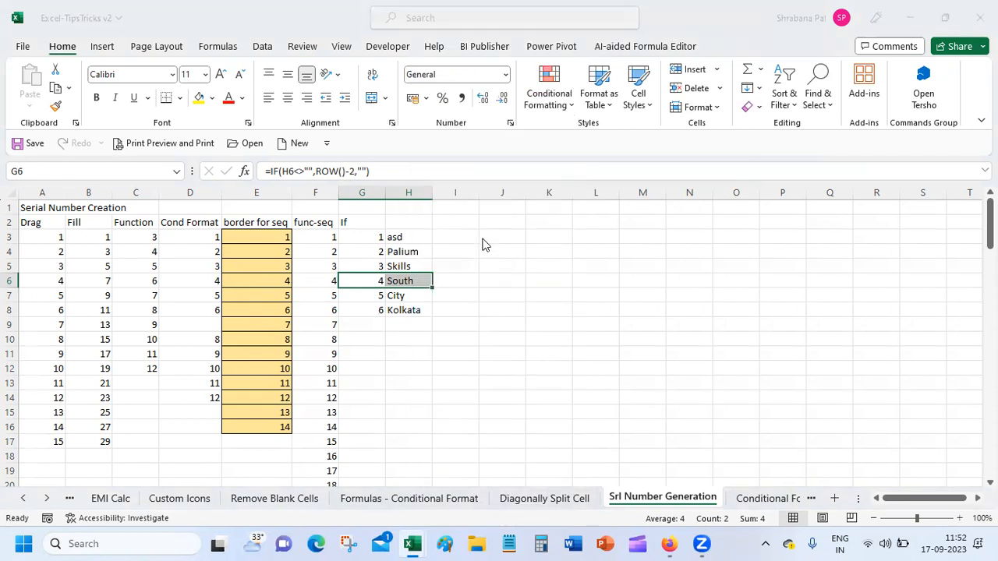
left_click(476, 254)
left_click(465, 303)
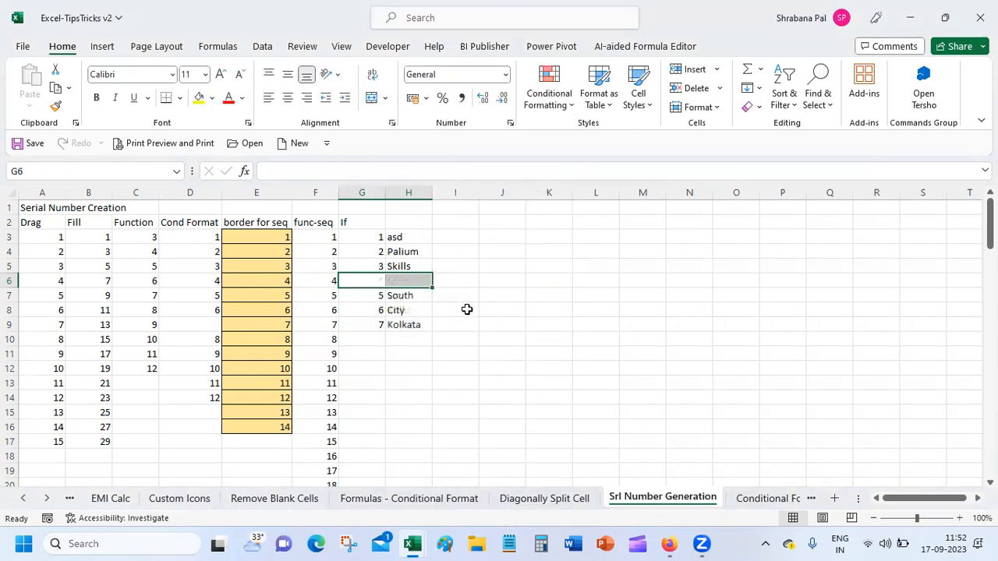
Compare the column G formulas and copy G5's IF formula down through G9.
left_click(363, 380)
left_click(366, 278)
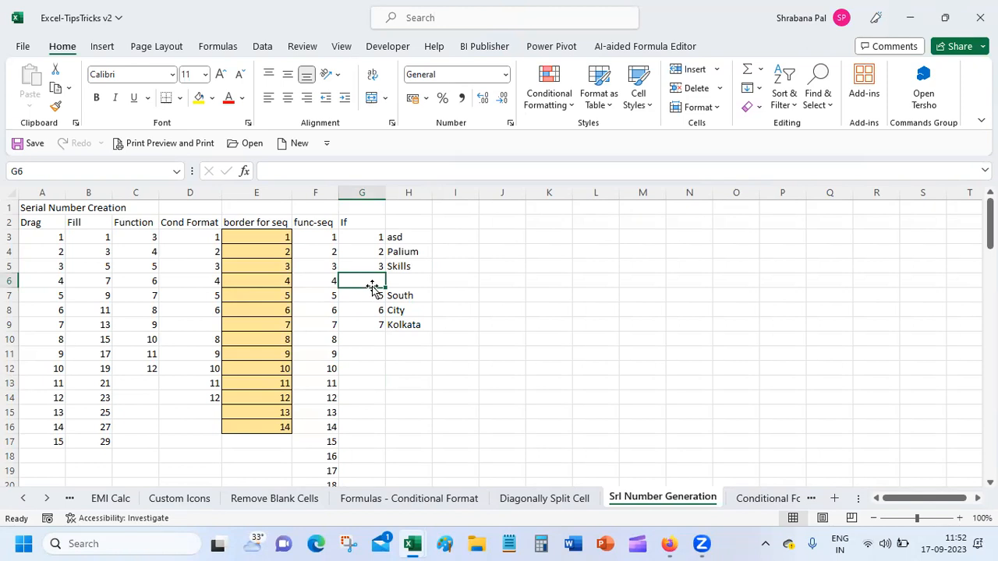
left_click(374, 296)
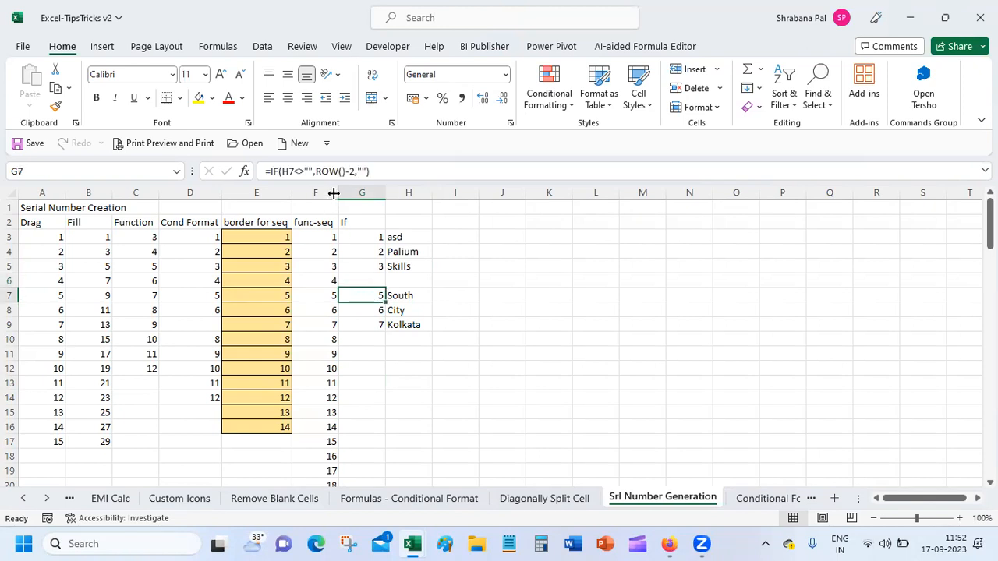
left_click(357, 282)
left_click(367, 265)
left_click(370, 293)
left_click(367, 280)
left_click(374, 265)
left_click_drag(384, 274, 382, 329)
Test a temporary entry t in H6, then undo it.
left_click(367, 283)
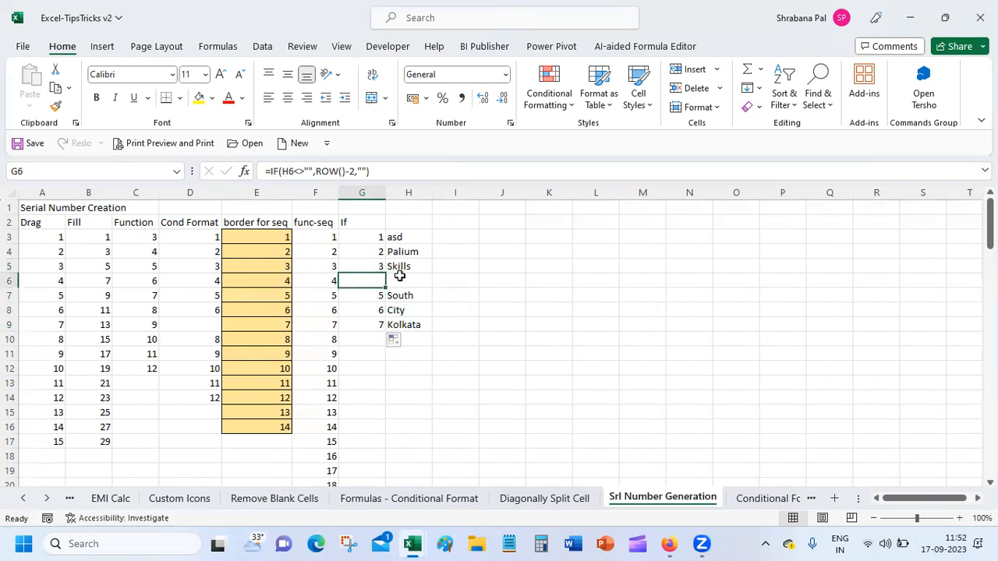
left_click(400, 279)
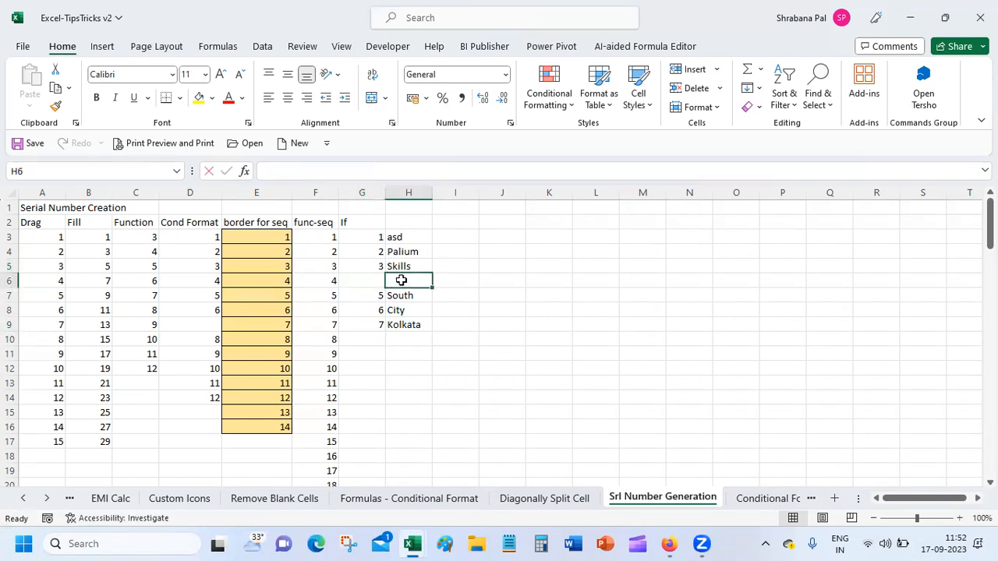
type("t")
key("Return")
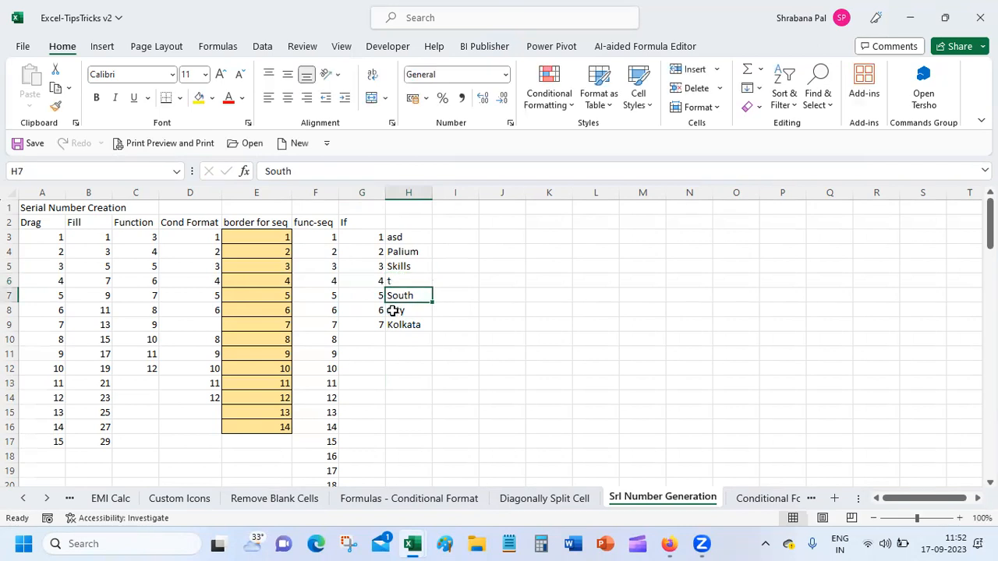
key("ctrl+z")
Recheck the G5 and G6 formulas, extending G5's formula into G6.
left_click(364, 280)
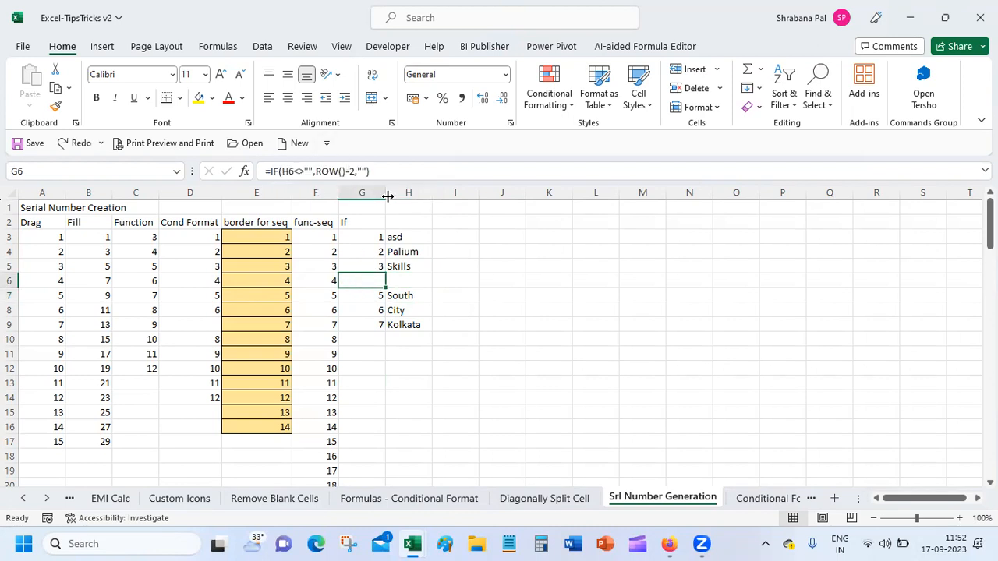
key("Up")
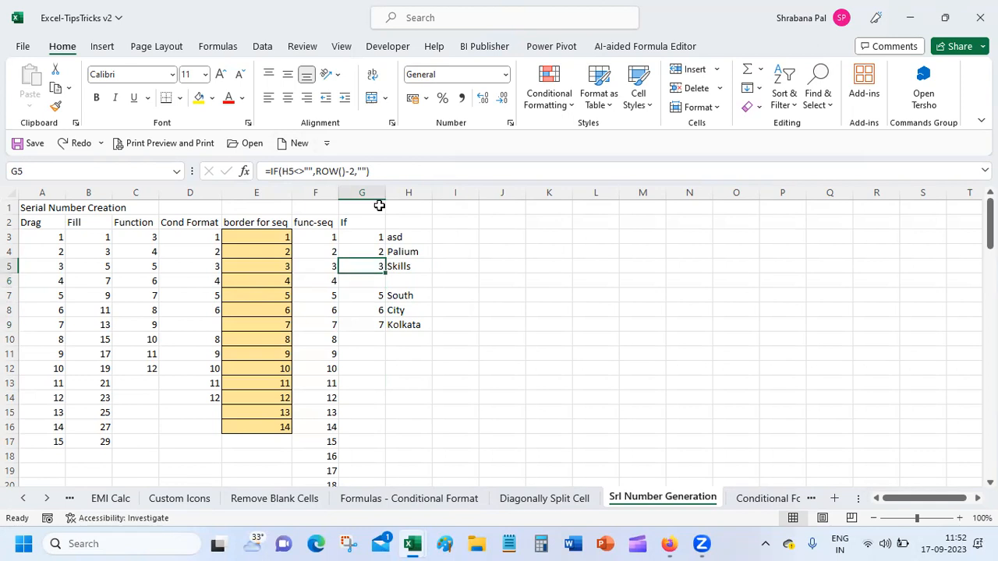
left_click(354, 286)
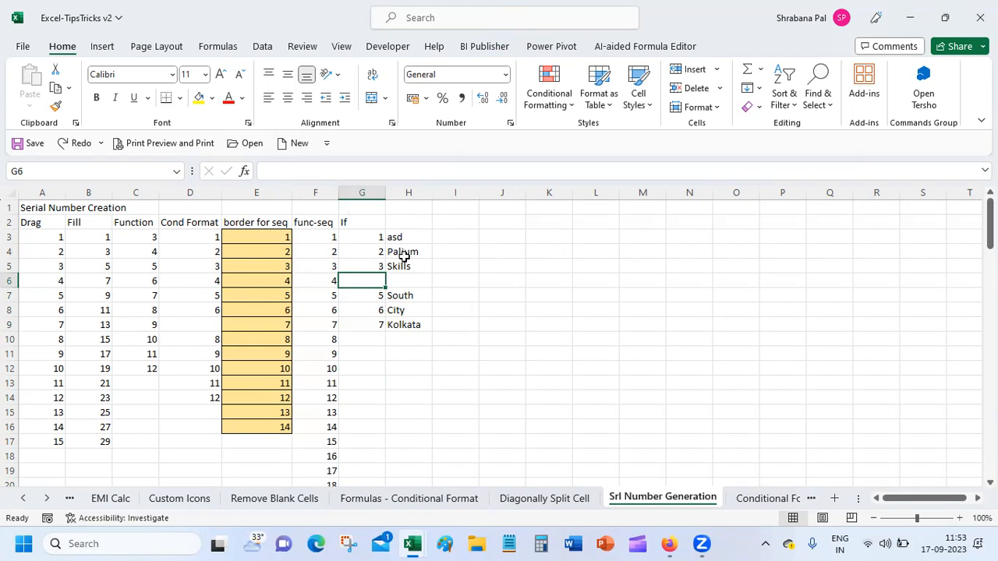
left_click(365, 269)
left_click_drag(365, 273, 367, 279)
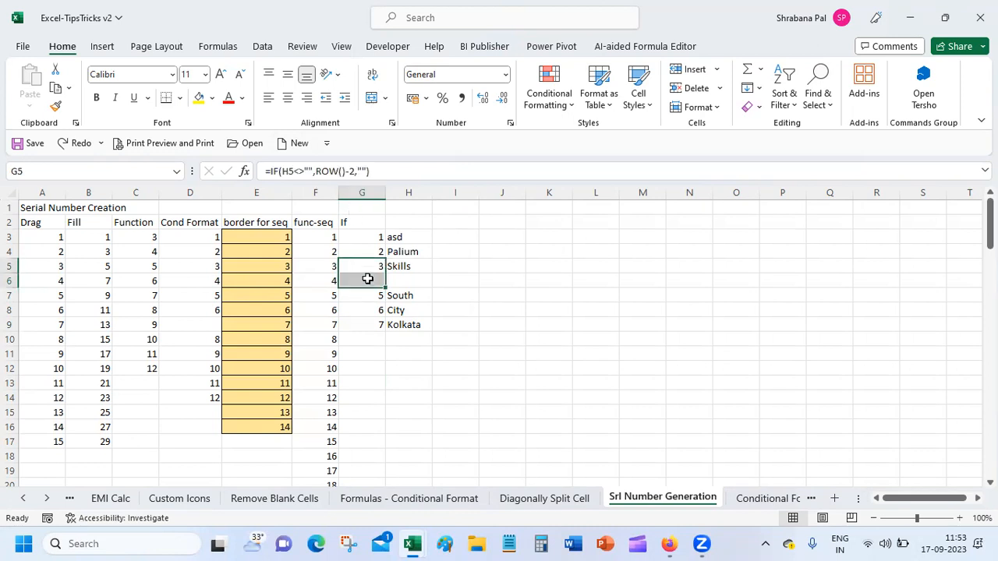
left_click(373, 279)
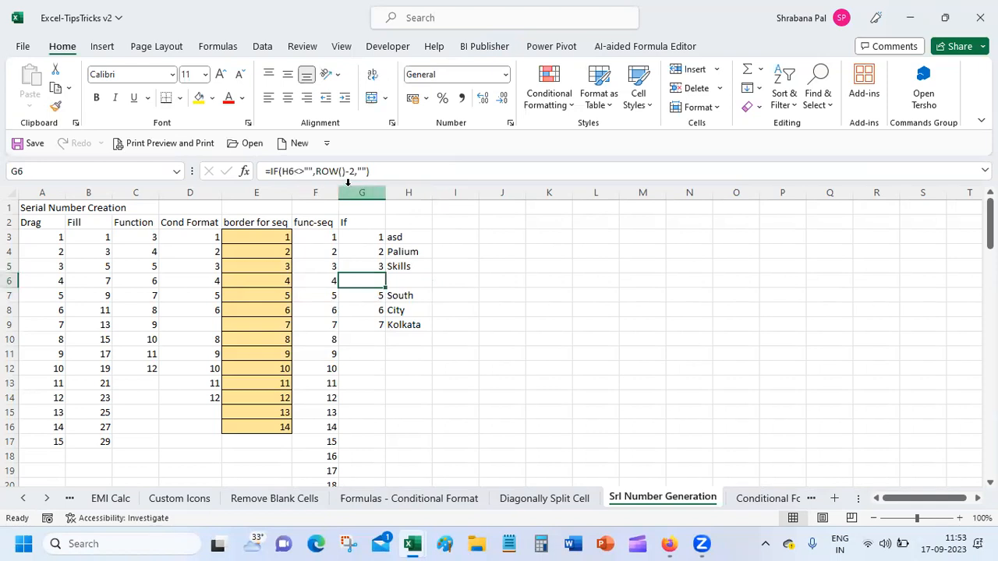
Enter ins in H6 so G6 numbers it 4.
left_click(405, 278)
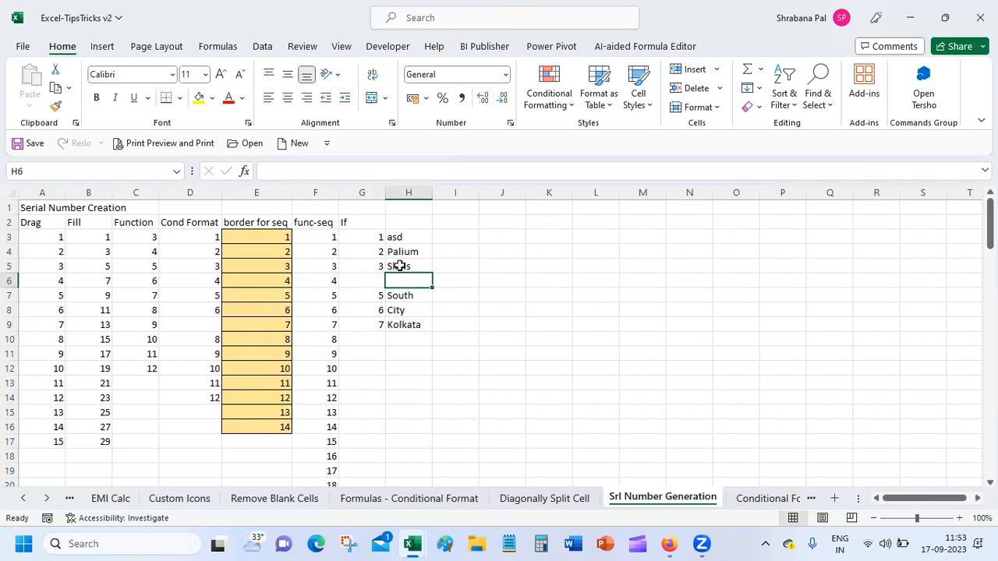
type("ins")
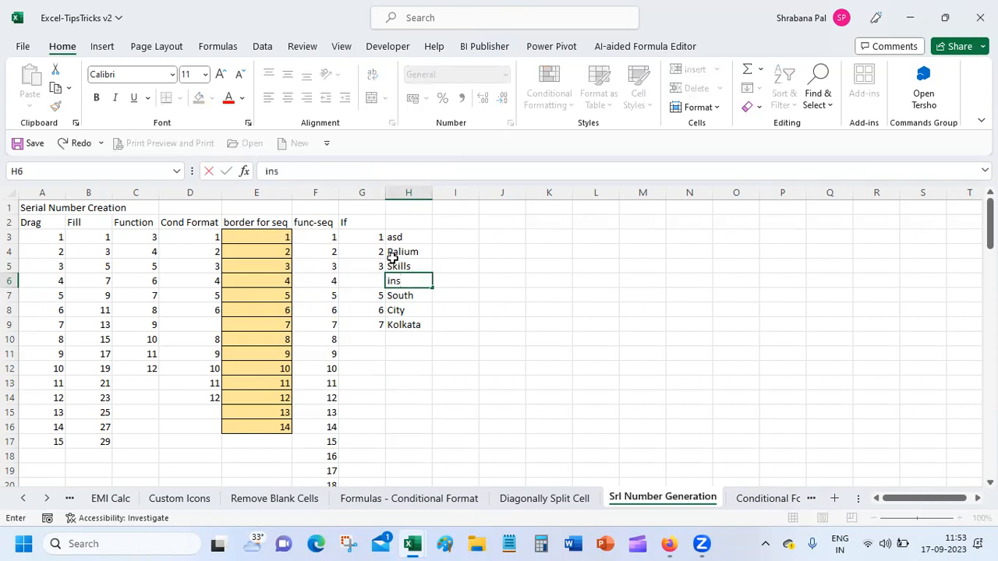
key("Return")
left_click(324, 293)
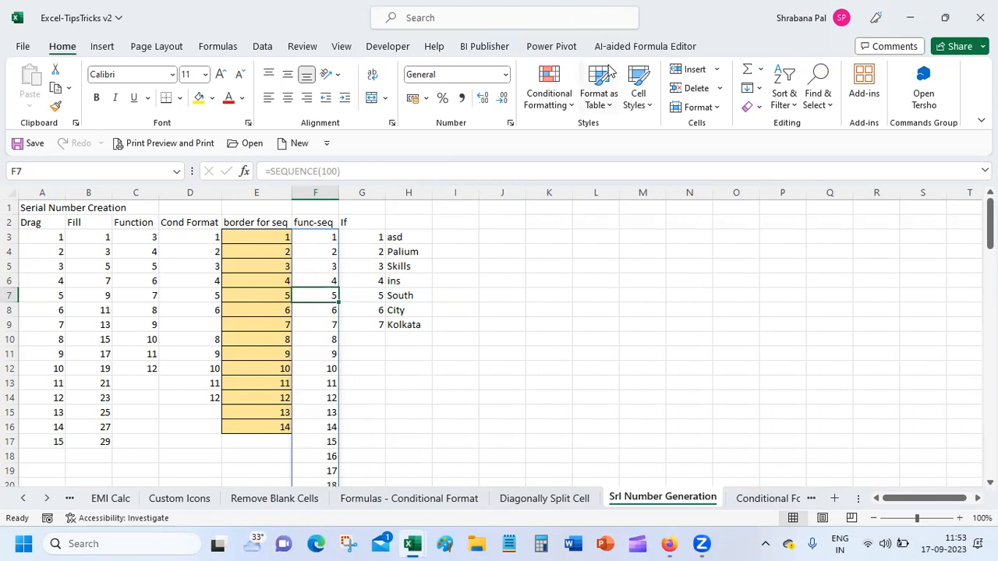
left_click(690, 70)
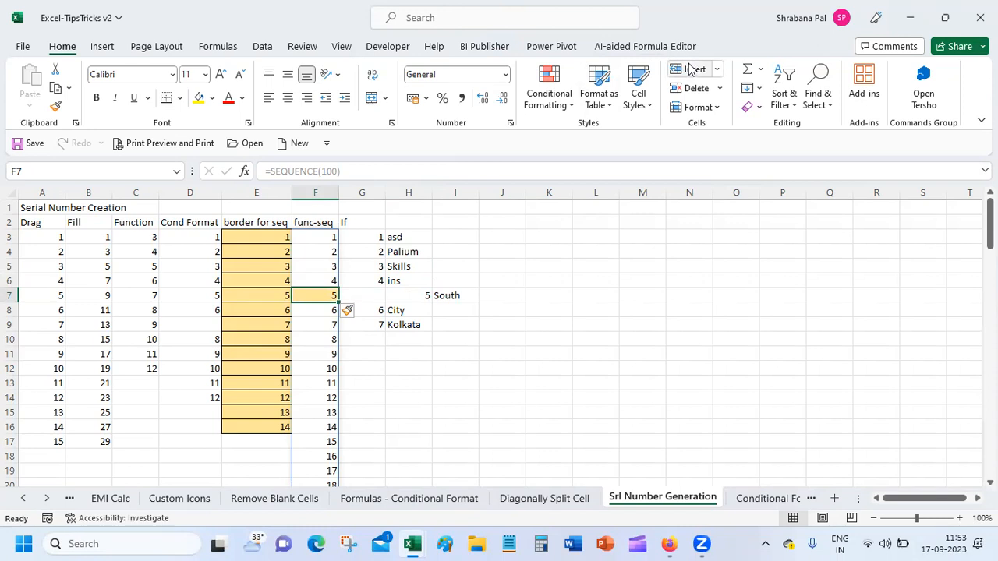
key("ctrl+z")
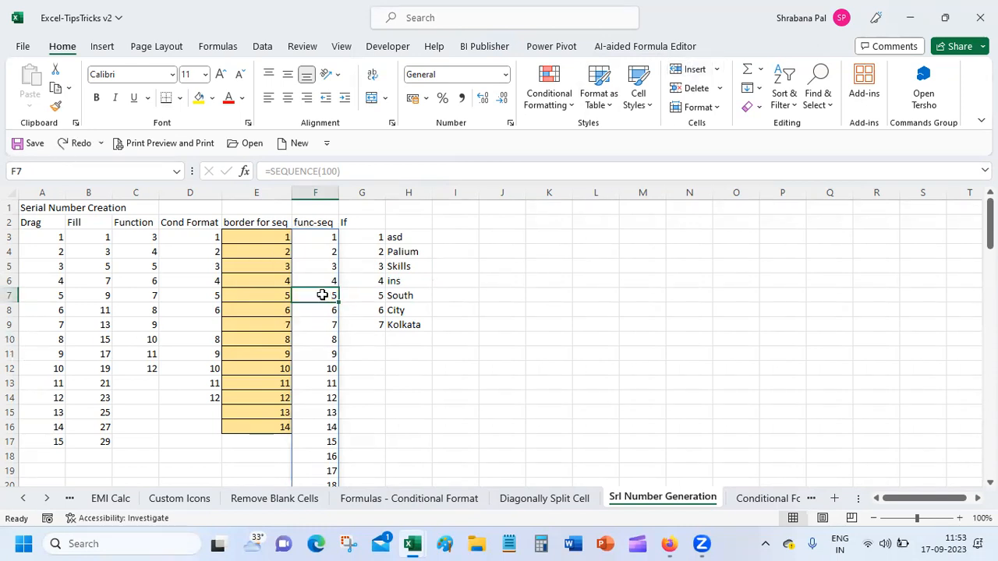
left_click(718, 71)
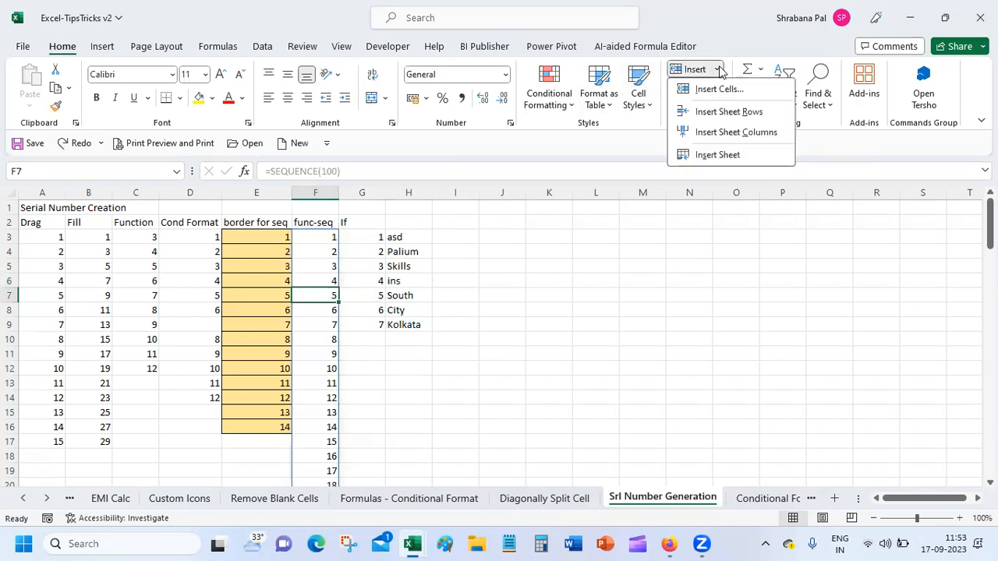
left_click(722, 91)
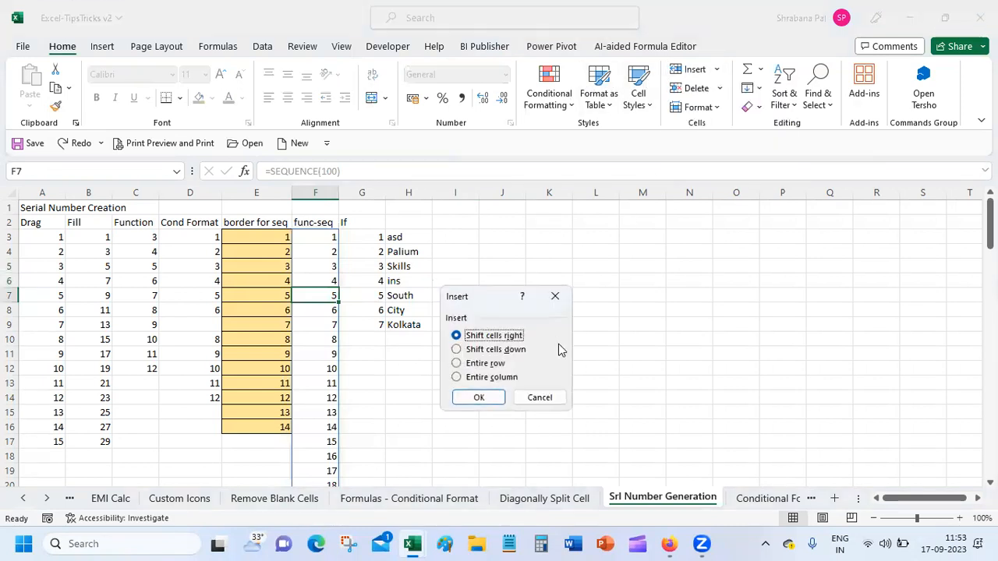
left_click(517, 350)
left_click(483, 397)
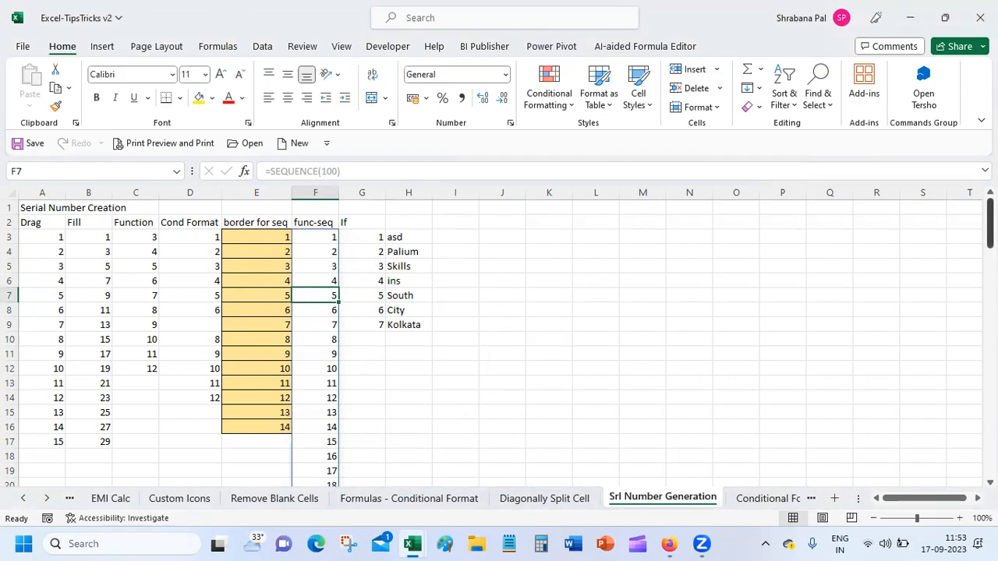
left_click_drag(990, 224, 989, 452)
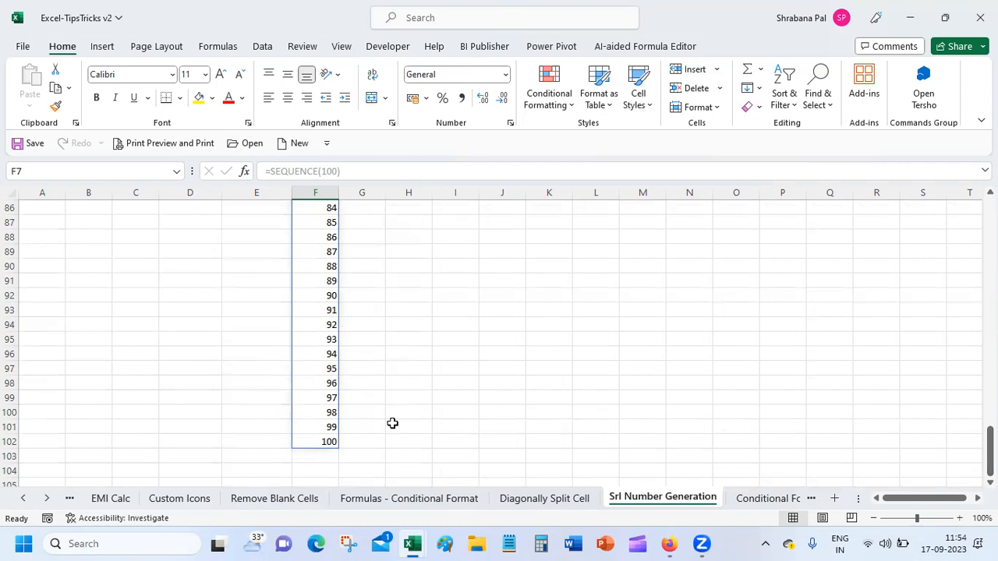
mouse_move(990, 452)
left_mouse_down()
mouse_move(990, 224)
mouse_move(990, 450)
left_mouse_up()
left_click_drag(990, 450, 990, 222)
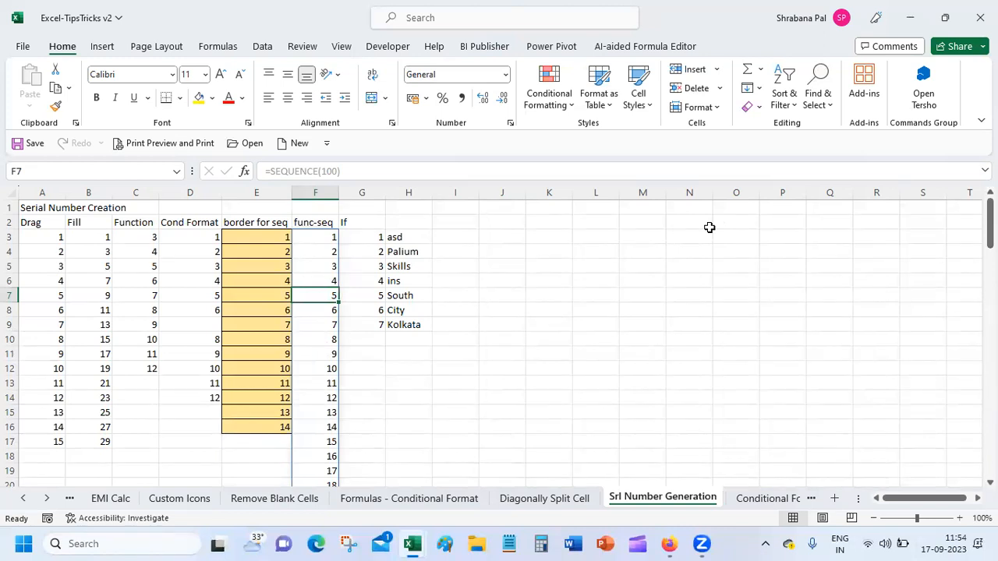
Go to the Conditional Format sheet and inspect the TV row's values and D2's Difference formula.
left_click(754, 499)
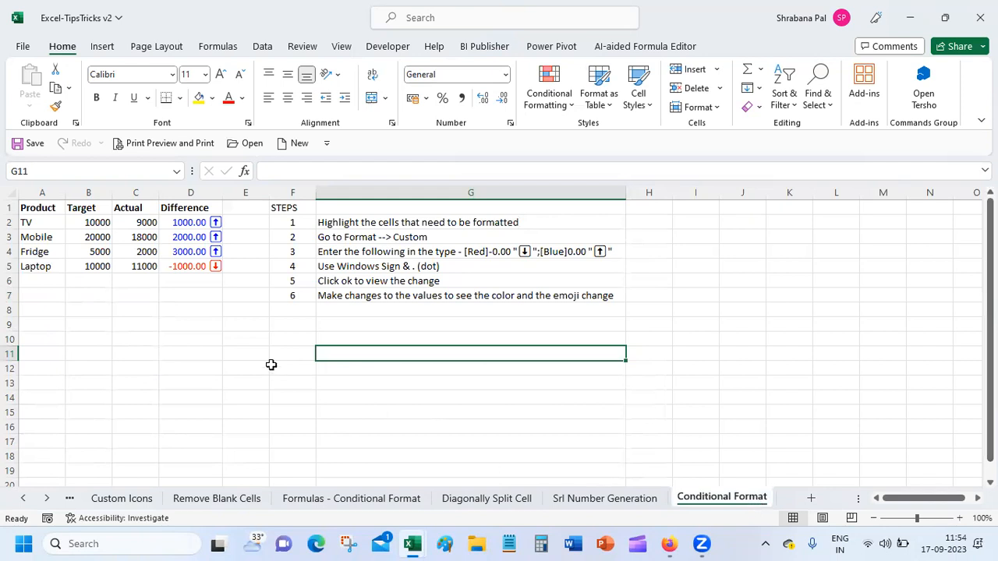
left_click(167, 224)
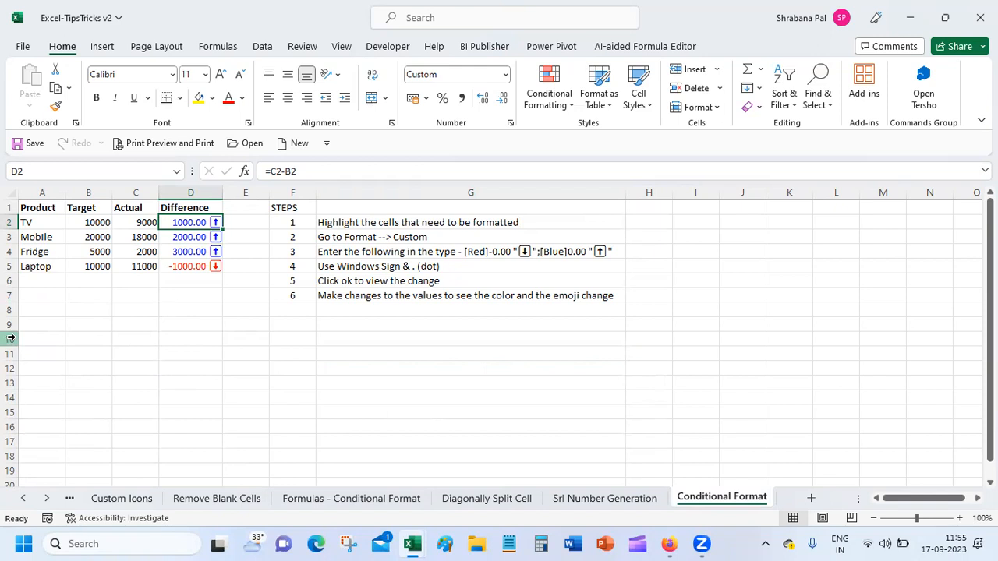
left_click(45, 221)
left_click(81, 221)
left_click(141, 224)
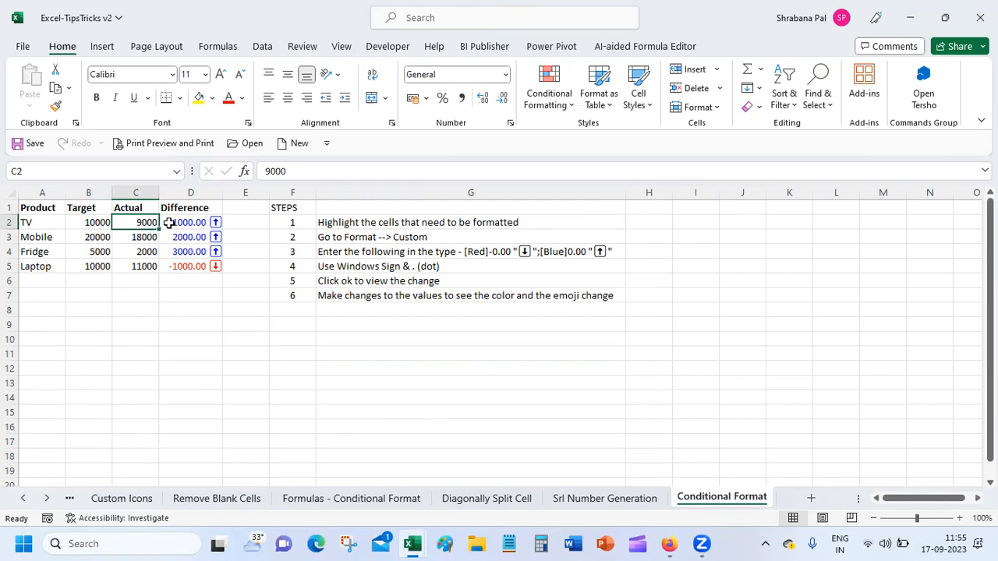
left_click(169, 223)
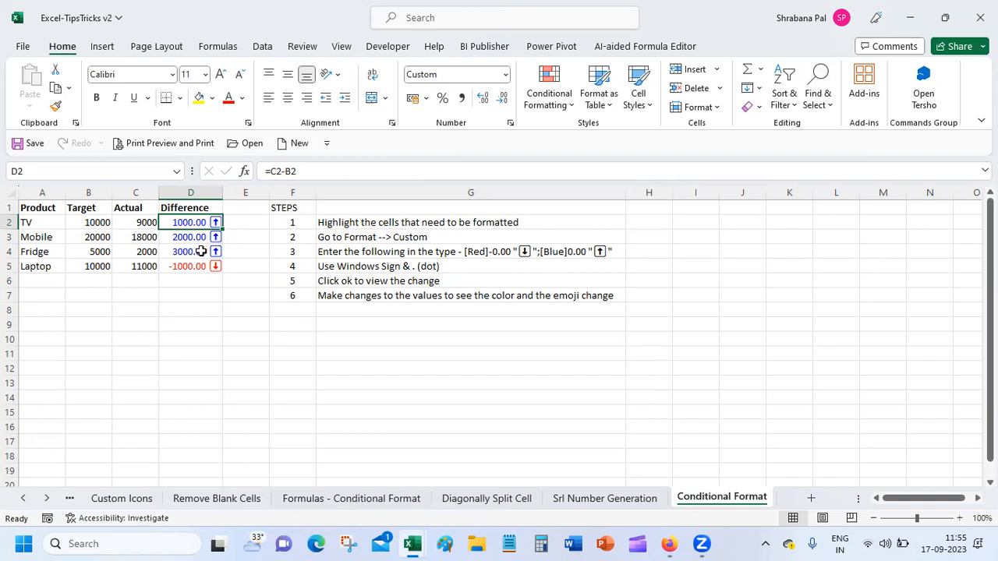
left_click(129, 236)
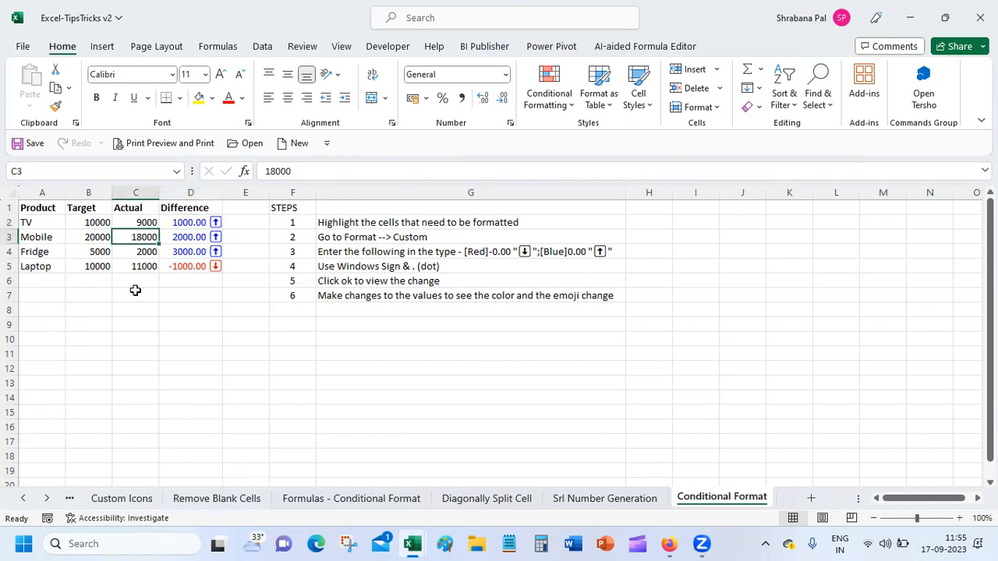
Set Mobile's Actual to 21000 and Fridge's to 6000, turning both Differences red -1000.00.
type("21")
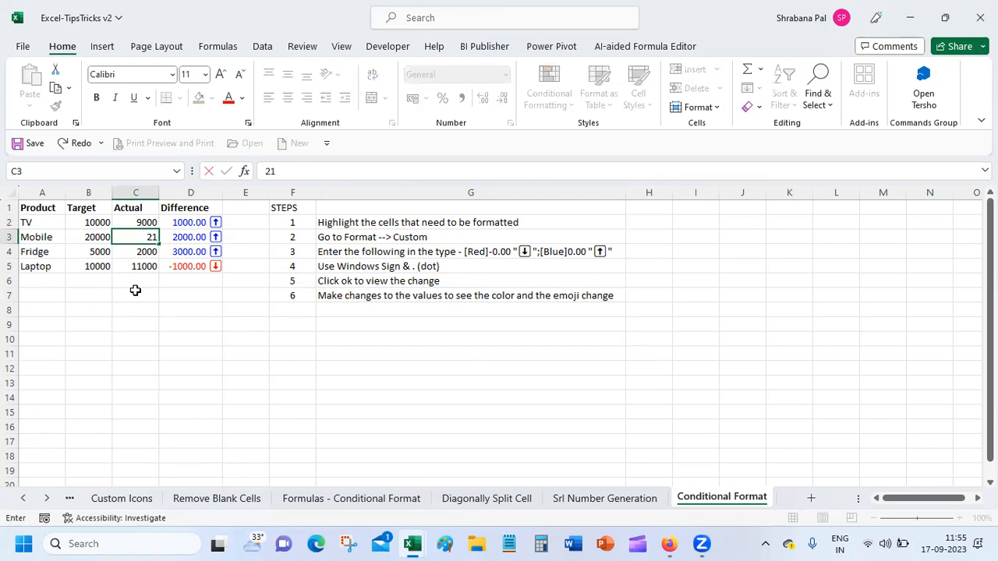
type("000")
key("Return")
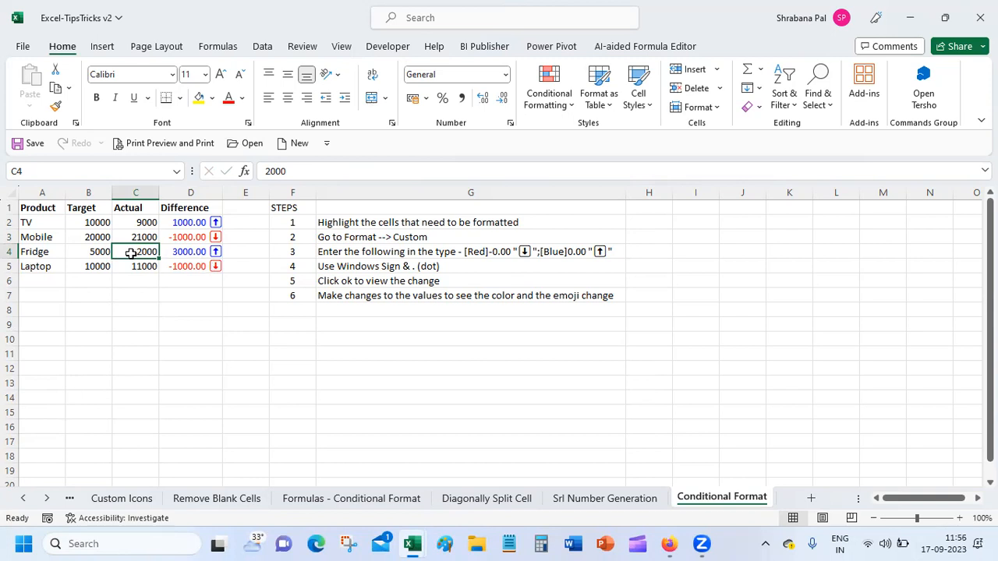
type("6000")
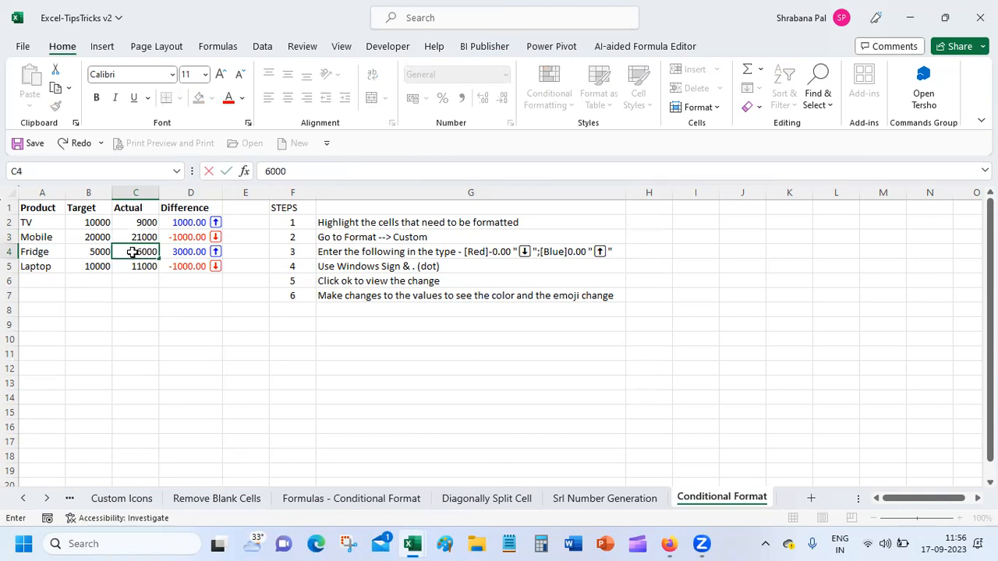
key("Return")
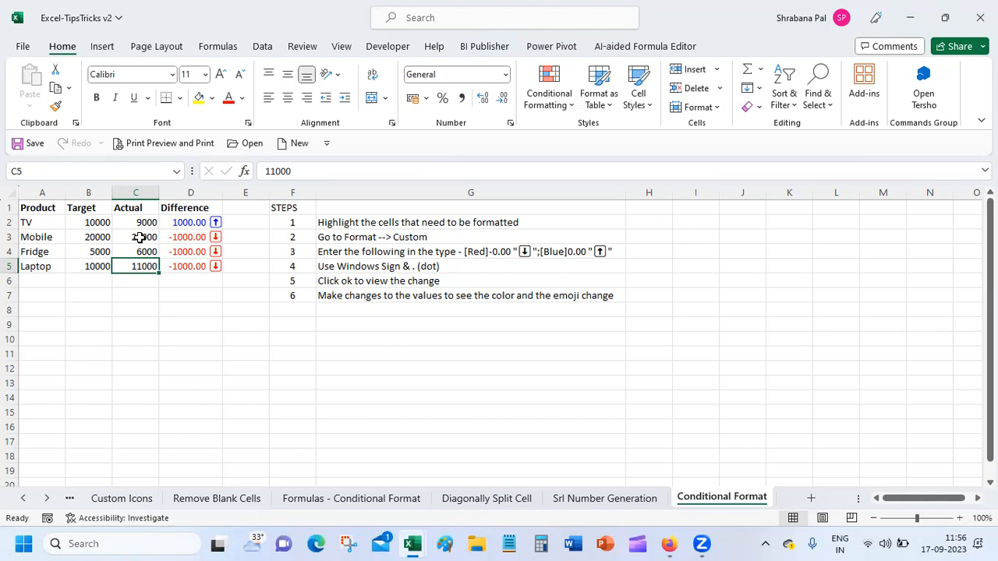
left_click(184, 223)
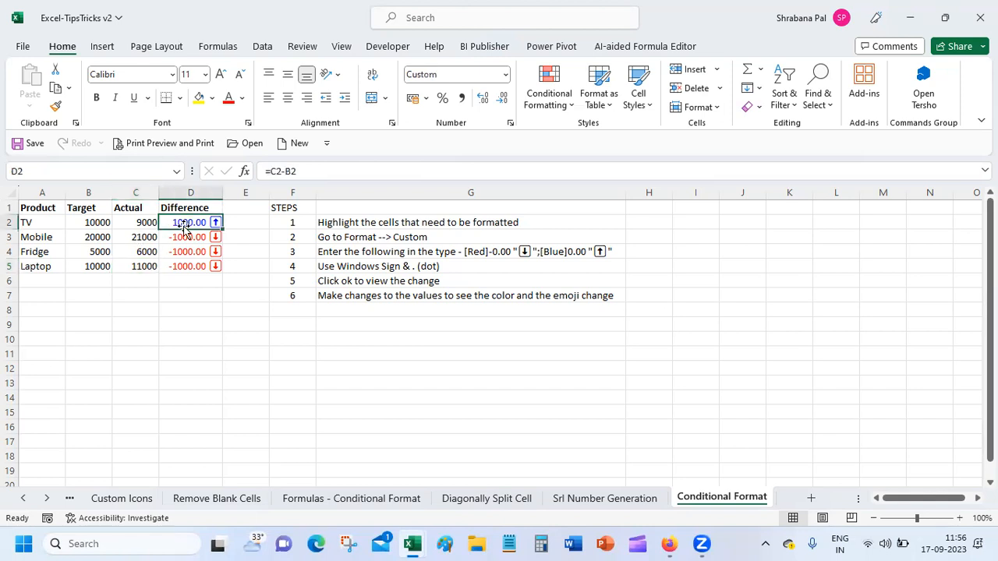
key("ctrl+1")
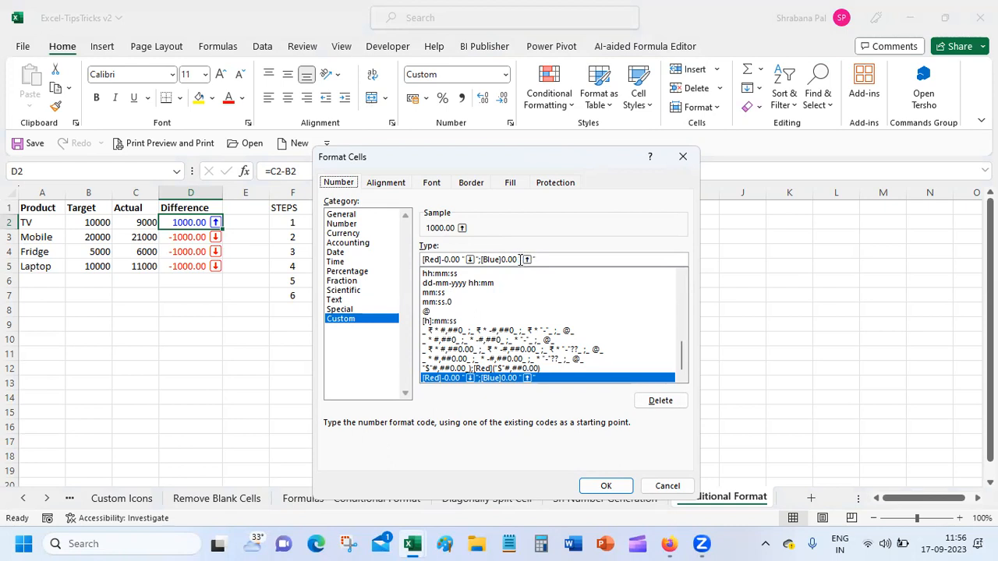
left_click_drag(537, 259, 423, 259)
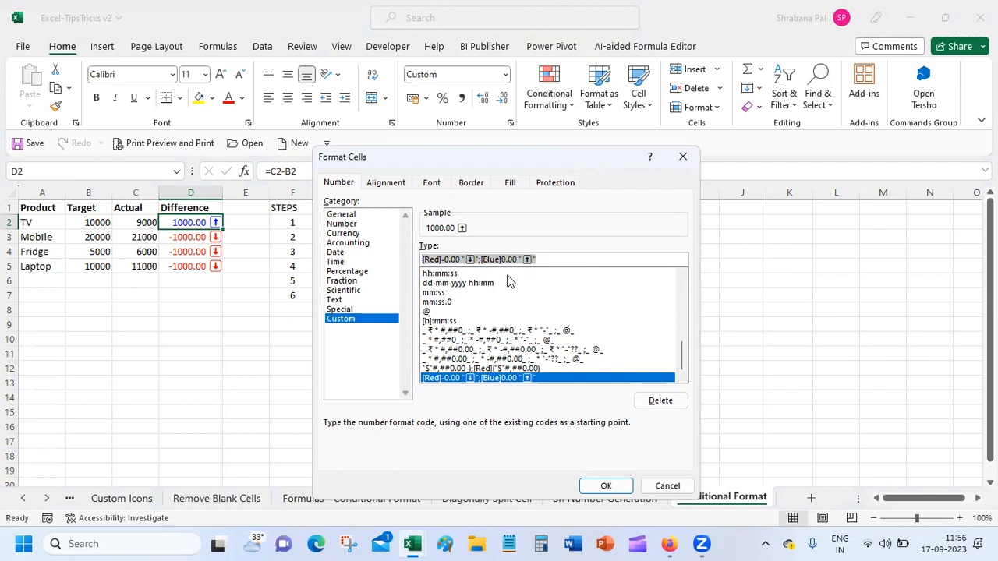
left_click(451, 260)
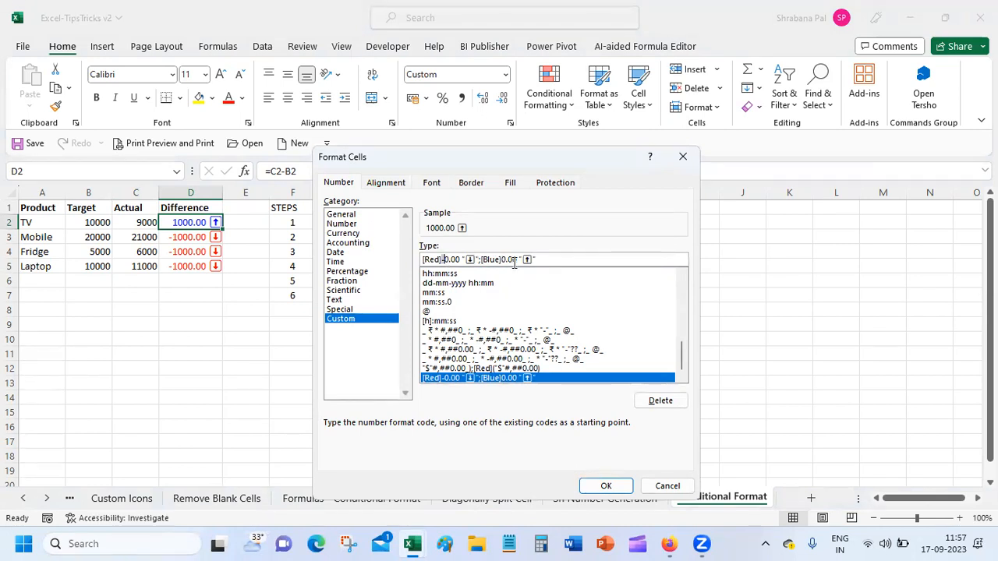
left_click(614, 485)
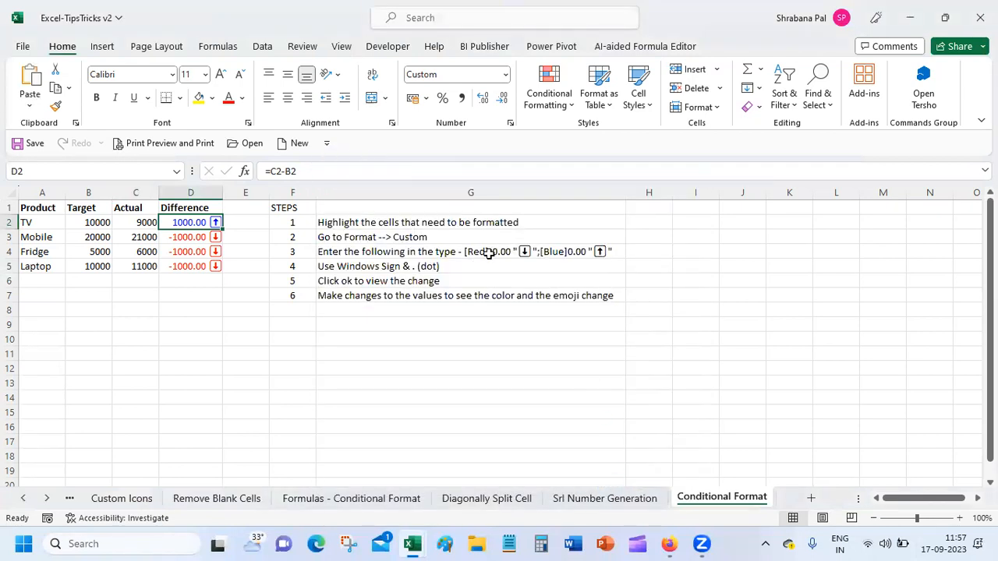
Make step 3's format code in G4 bold and two sizes larger.
left_click(489, 252)
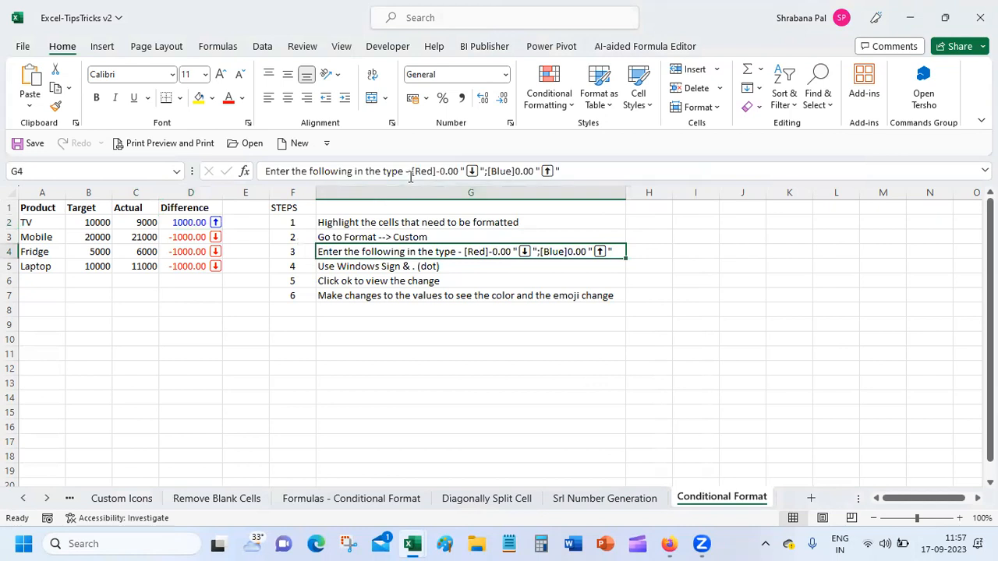
left_click_drag(411, 173, 579, 167)
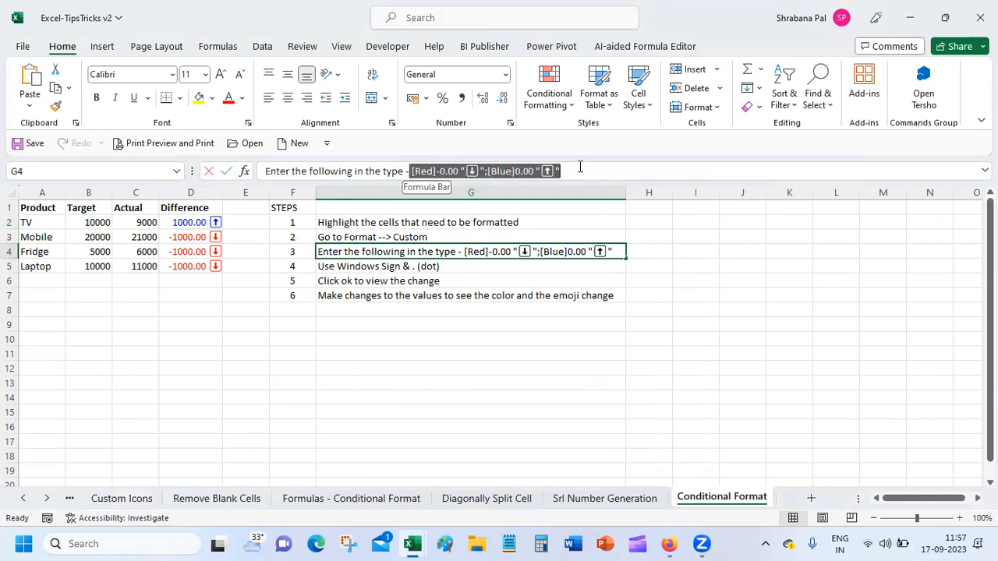
left_click(97, 98)
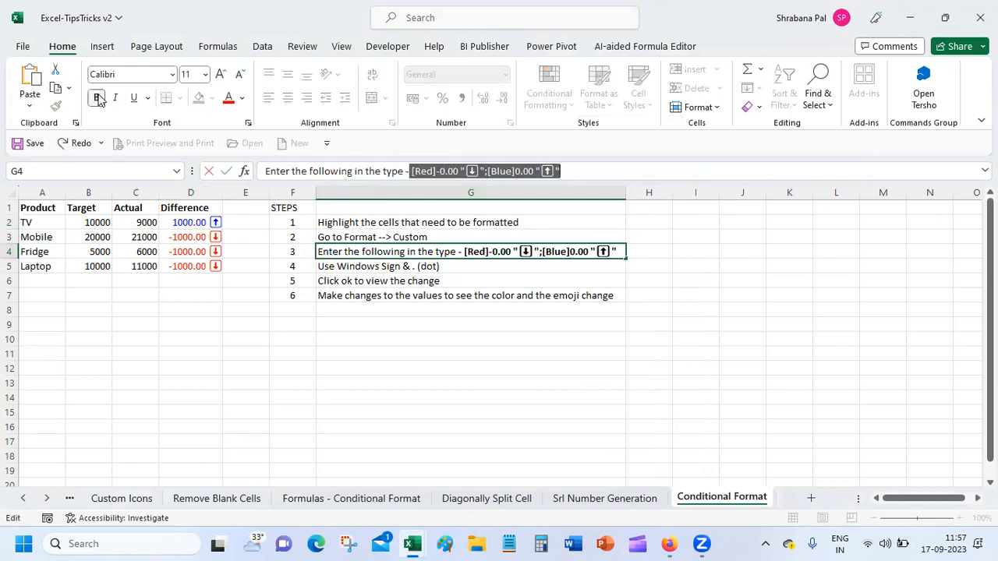
left_click(221, 74)
left_click(220, 74)
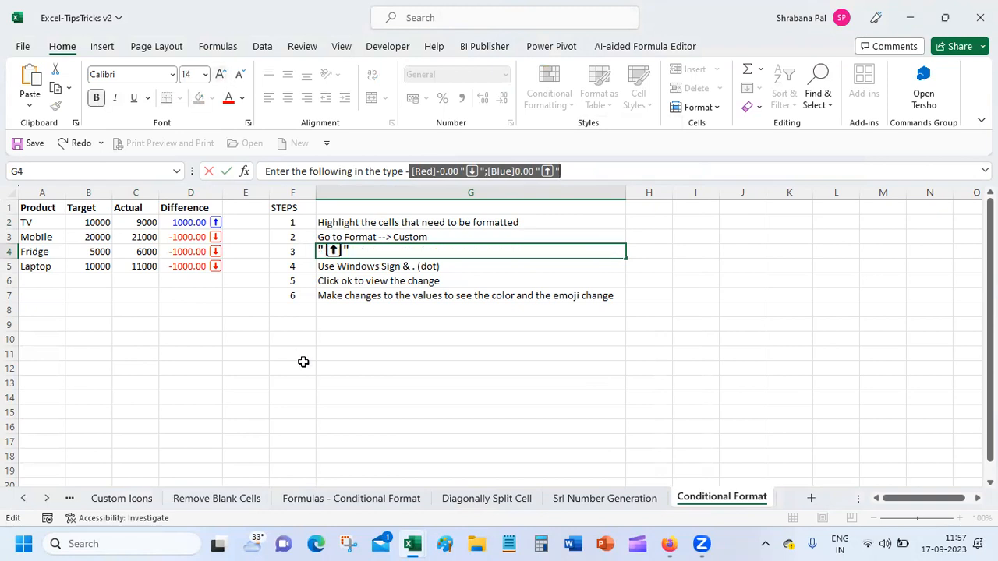
left_click(318, 385)
Widen column G and make step 4's 'Windows Sign & . (dot)' text larger and bold.
left_click_drag(632, 192, 673, 192)
left_click(367, 272)
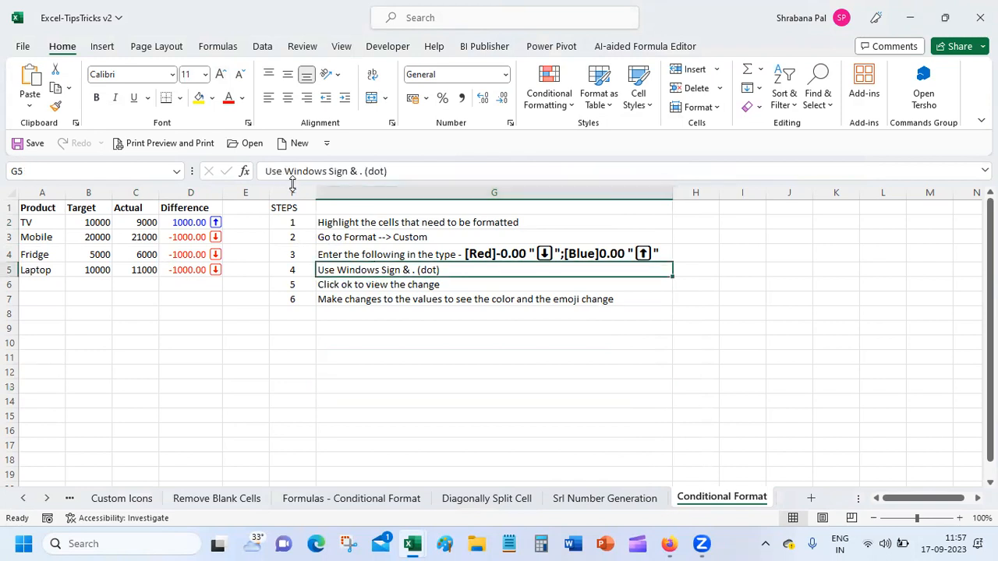
left_click_drag(285, 170, 398, 171)
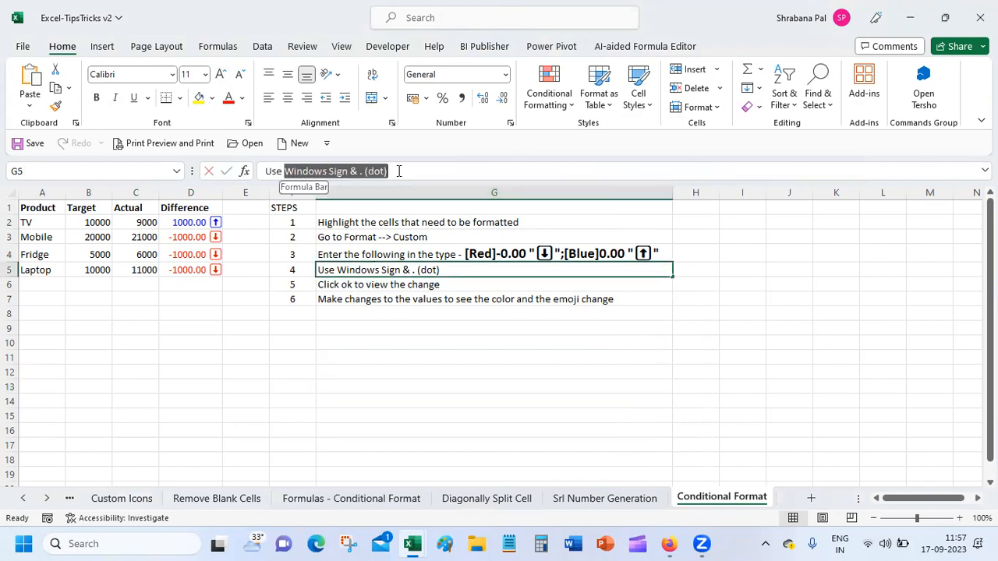
left_click(221, 74)
left_click(220, 74)
left_click(96, 98)
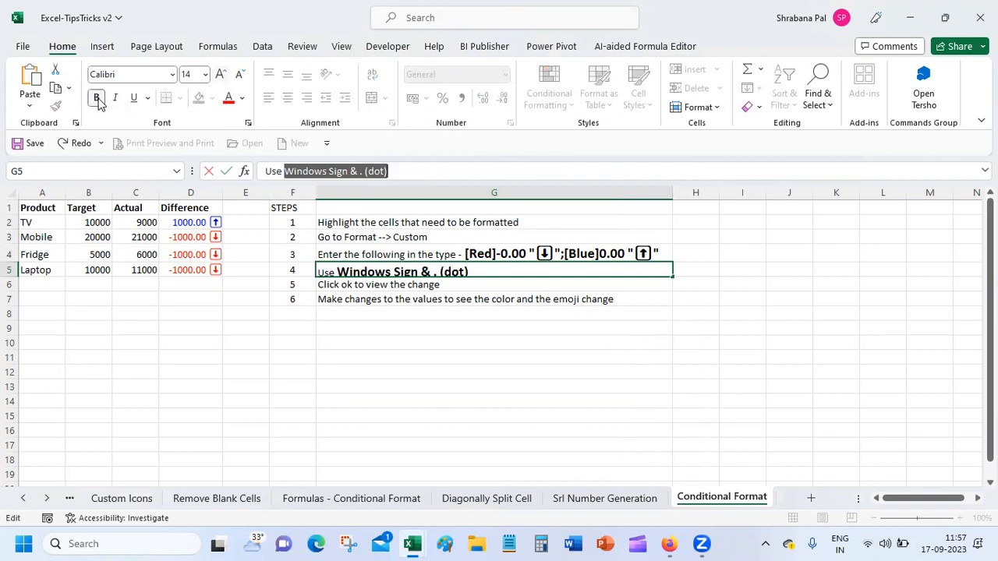
left_click(318, 397)
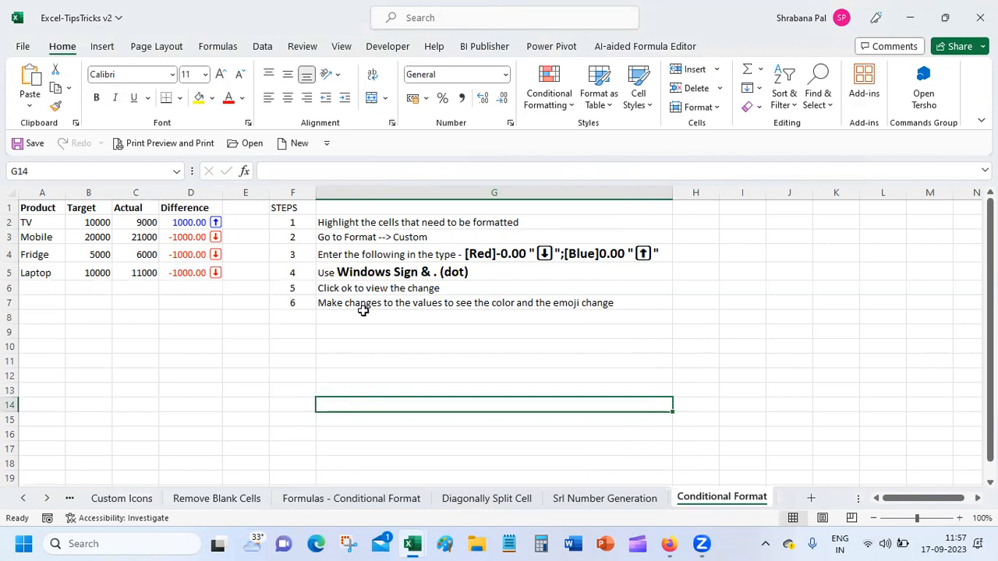
Append 'to get list of icons' to step 4 and bring up the Windows emoji panel.
left_click(363, 264)
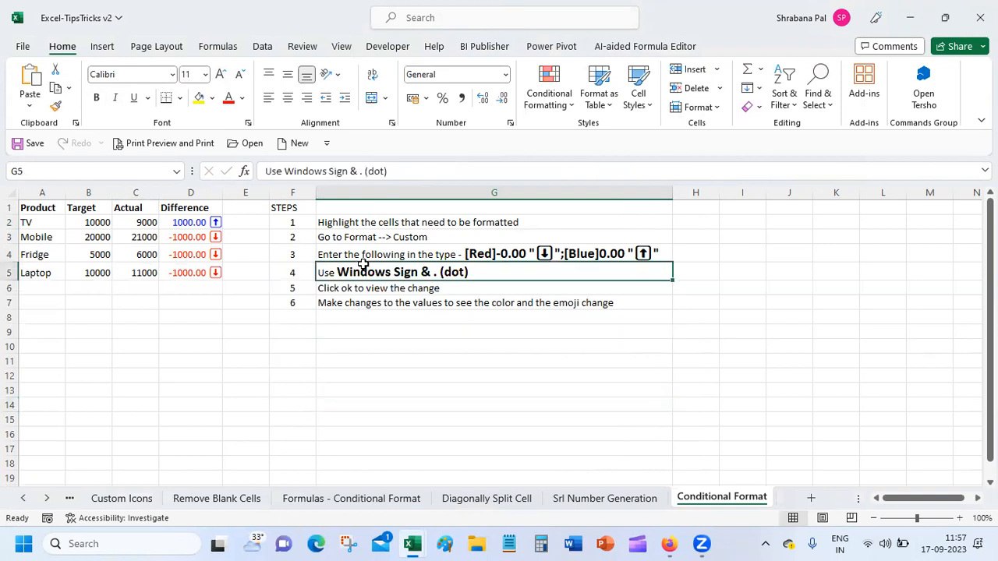
left_click(418, 173)
type("to")
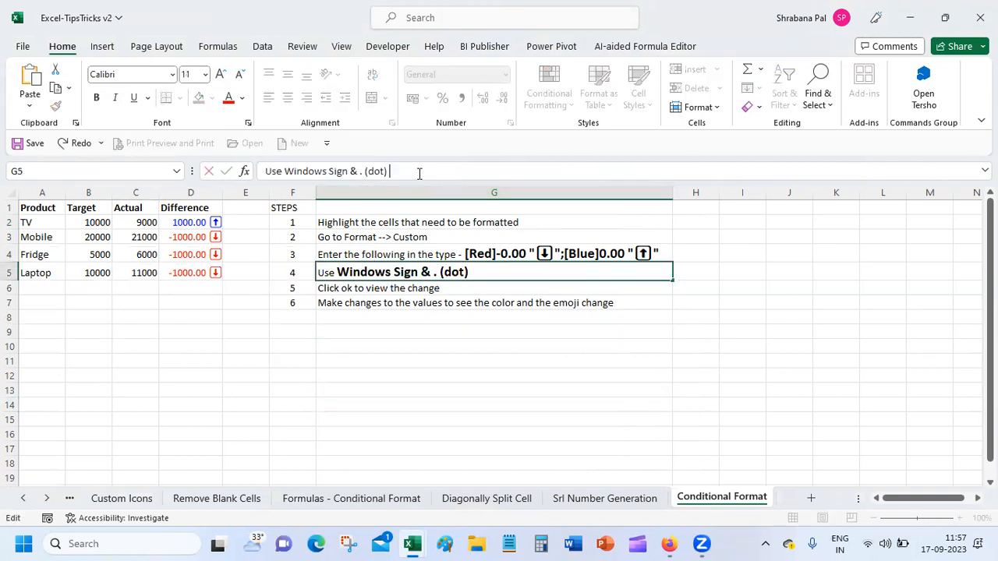
type(" get list o")
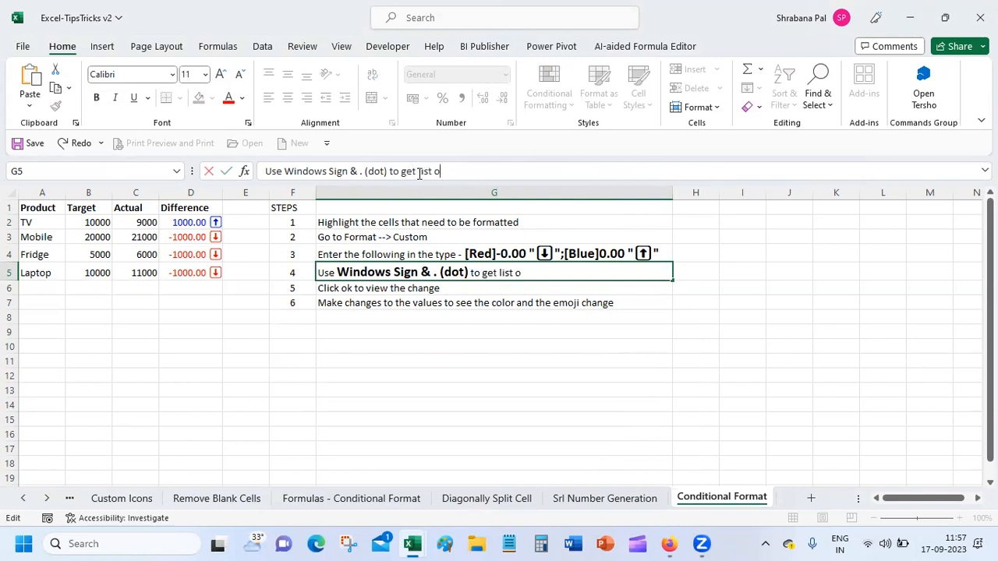
type("f icons")
key("Return")
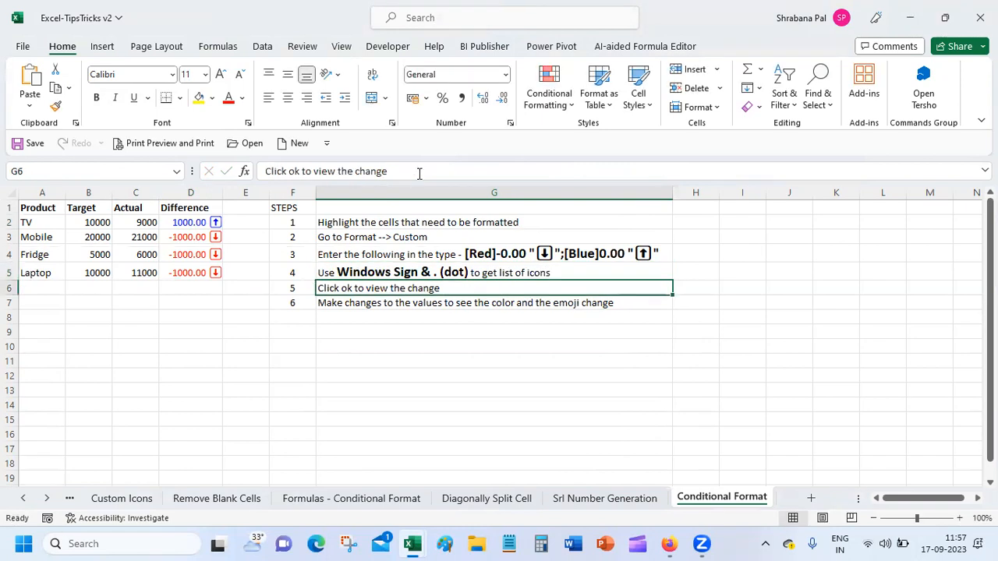
left_click(380, 328)
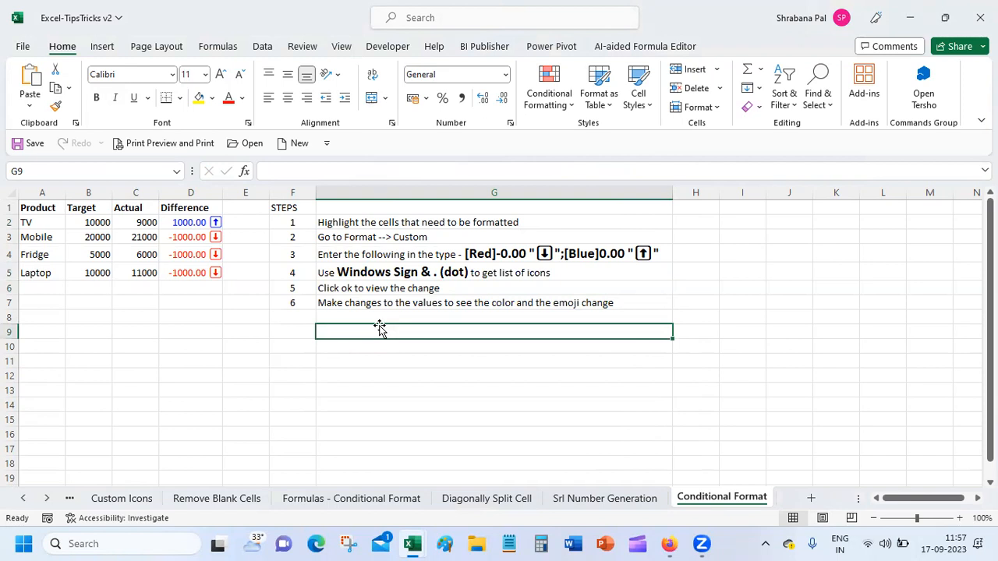
key("super+period")
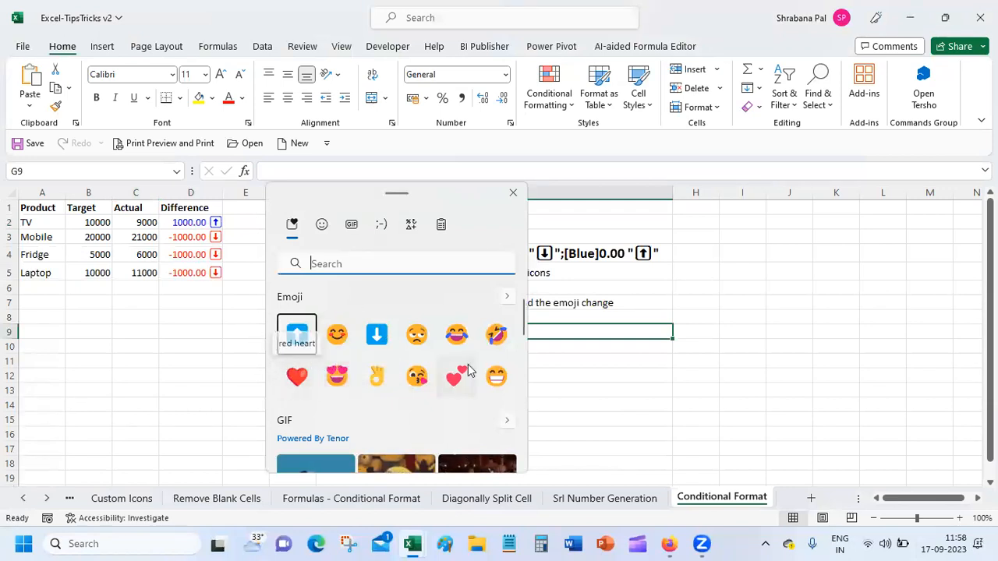
left_click(323, 231)
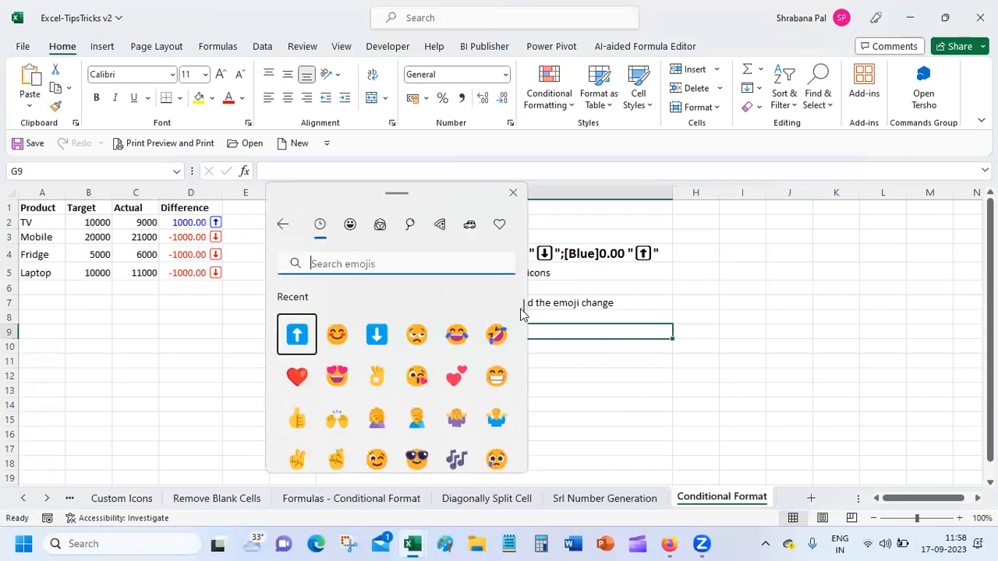
mouse_move(522, 314)
left_mouse_down()
mouse_move(525, 337)
mouse_move(526, 294)
left_mouse_up()
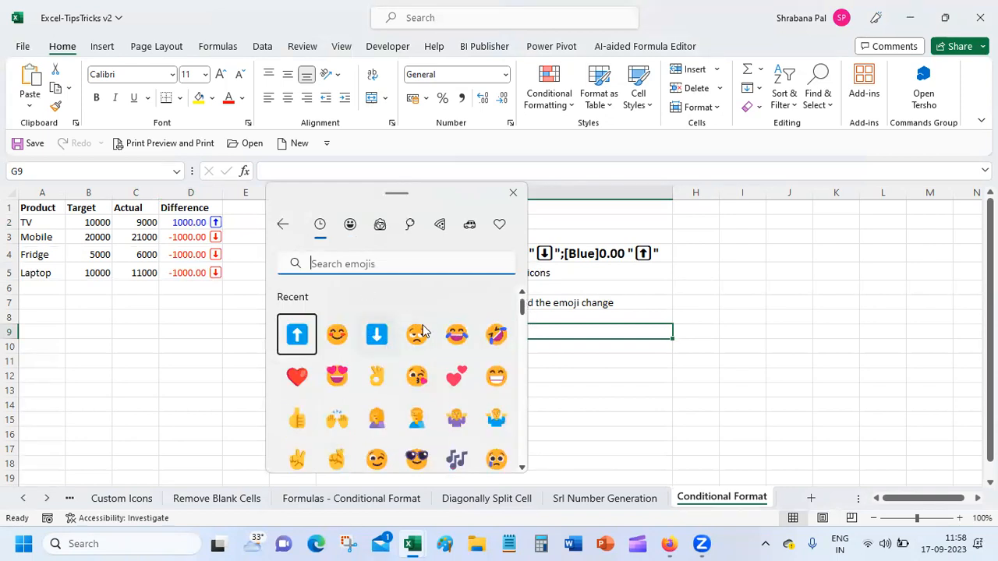
scroll(525, 371, "down", 6)
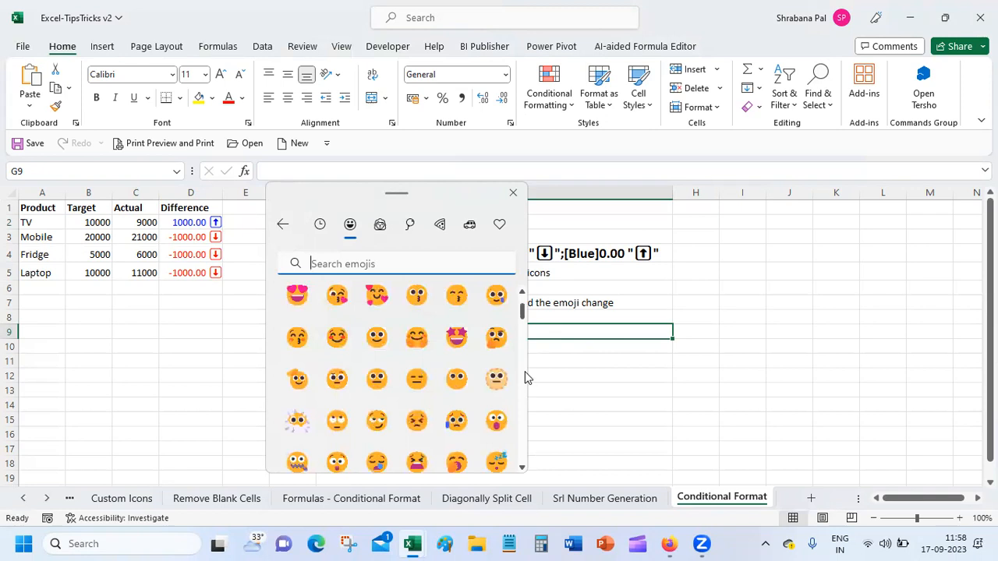
scroll(525, 371, "down", 2)
left_click_drag(523, 321, 522, 424)
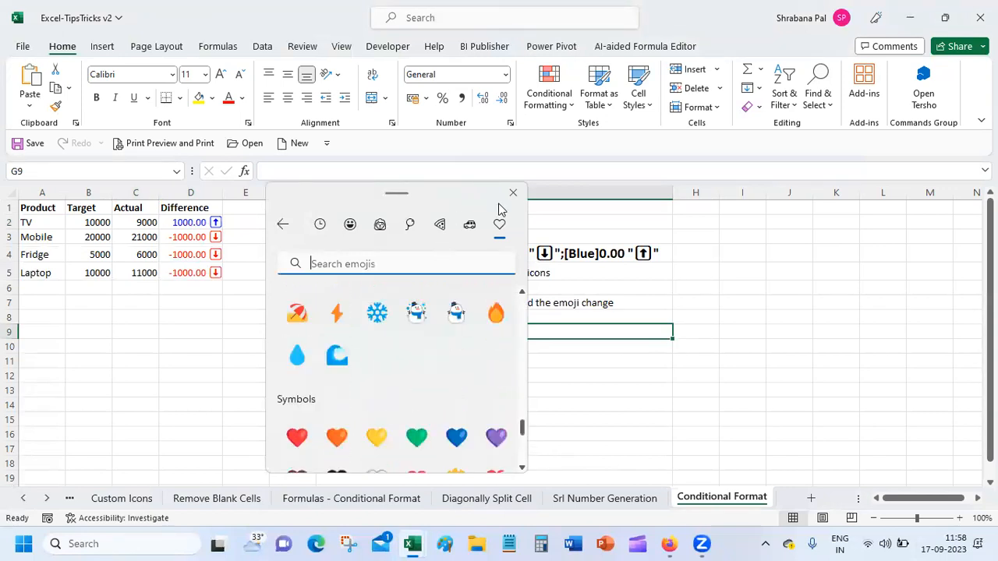
left_click(513, 194)
left_click(384, 385)
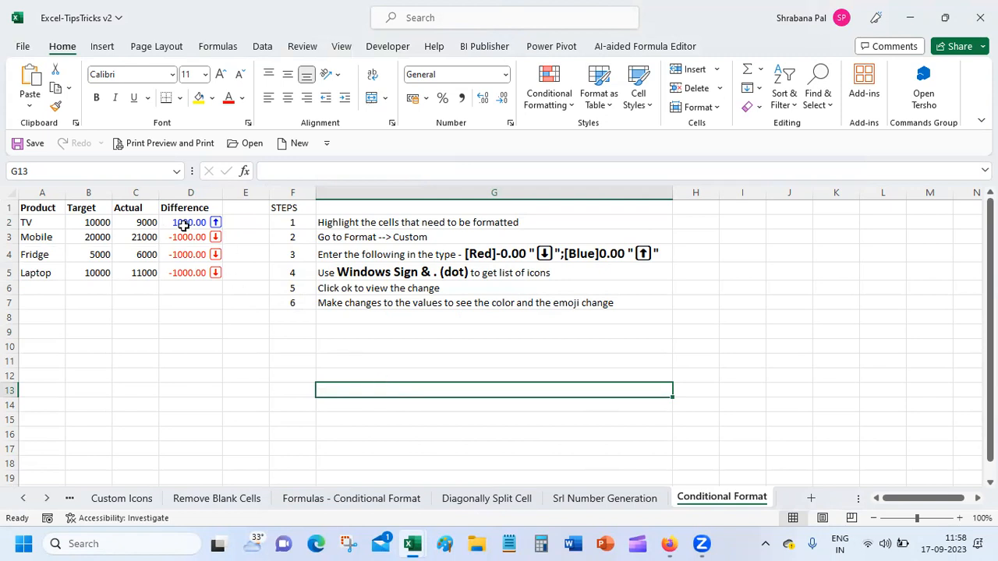
left_click(398, 251)
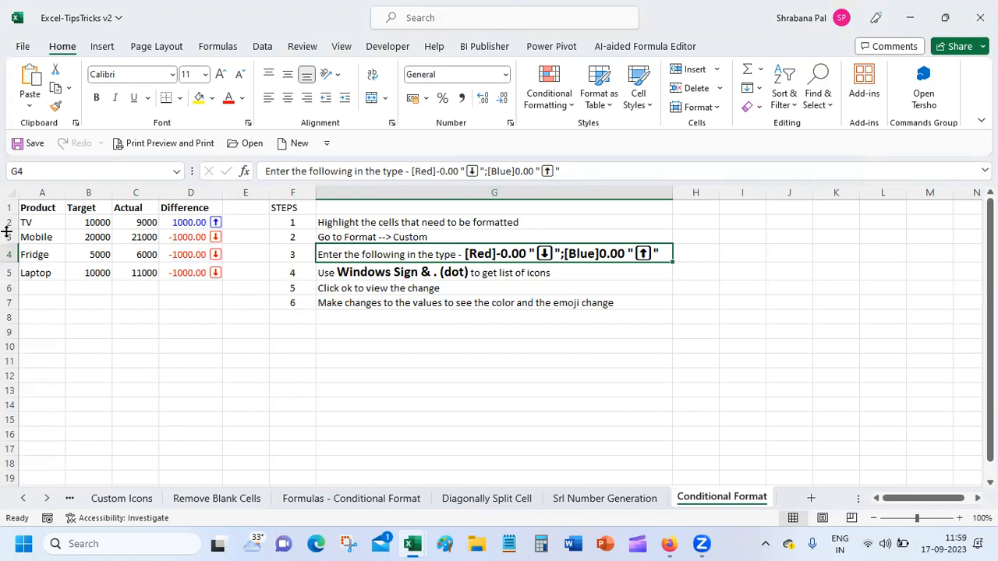
Copy the Product, Target, Actual, Difference header row from row 1 into row 12.
left_click(55, 345)
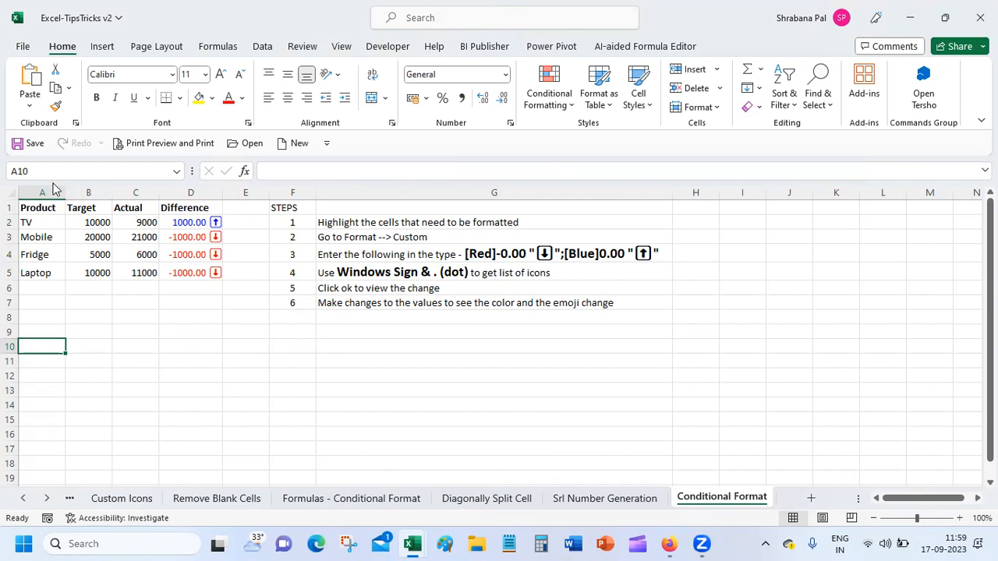
left_click(43, 208)
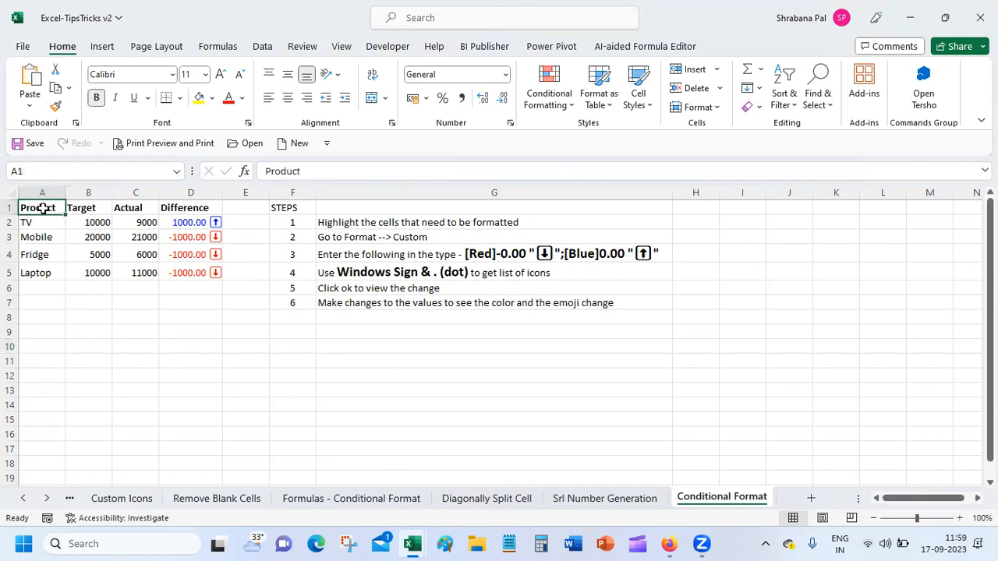
key("shift+Right")
key("shift+Right")
key("shift+Right")
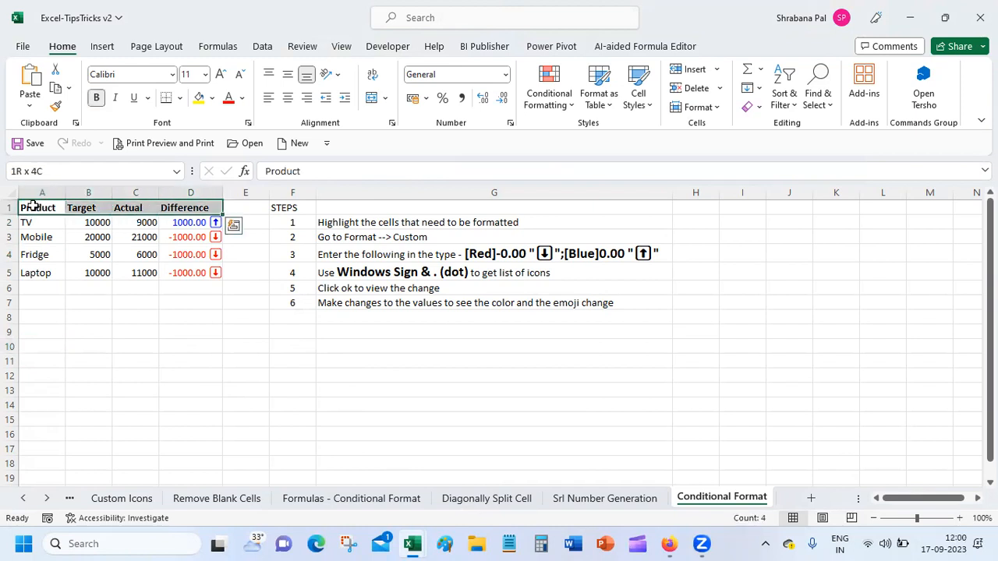
key("ctrl+c")
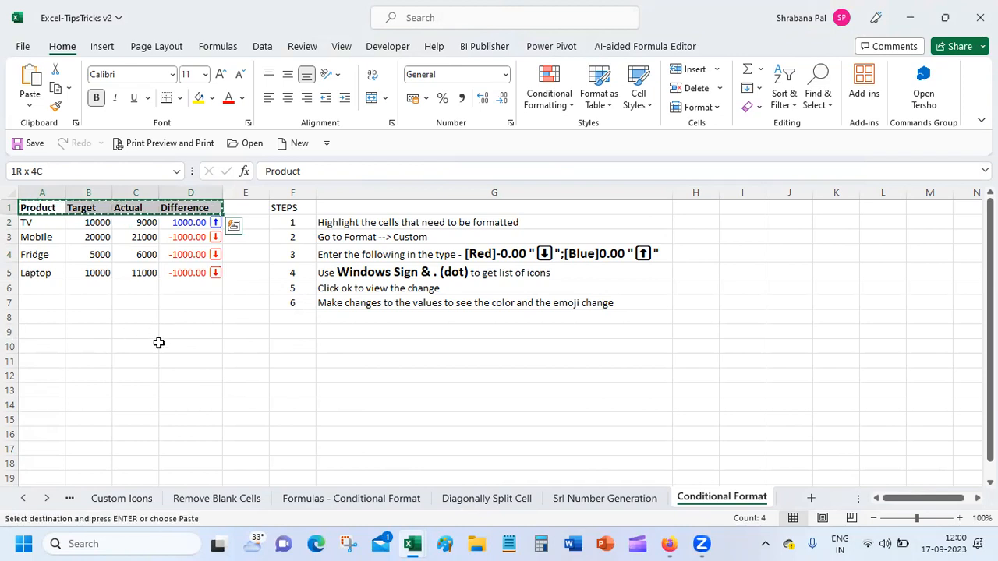
left_click(52, 378)
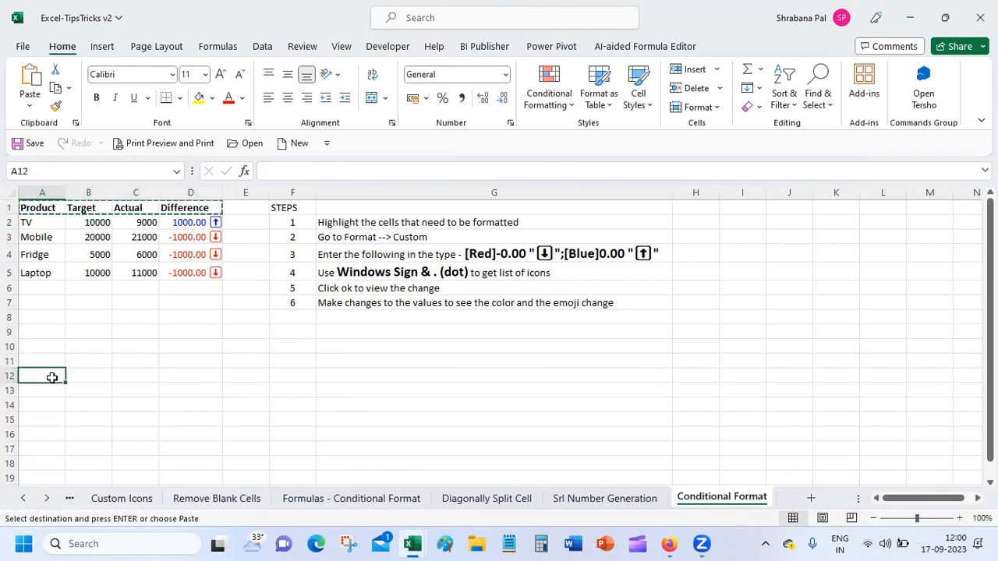
key("ctrl+v")
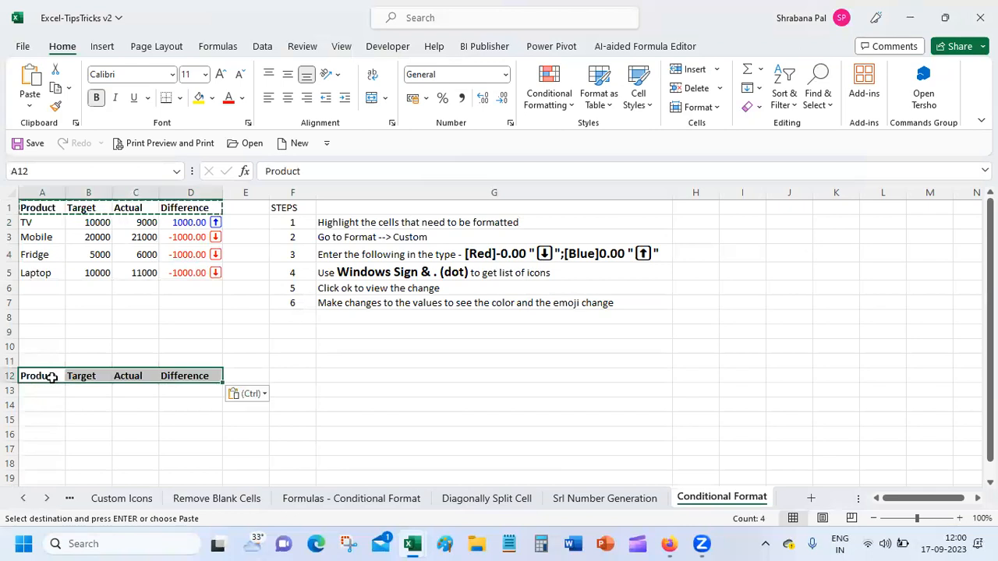
left_click(48, 389)
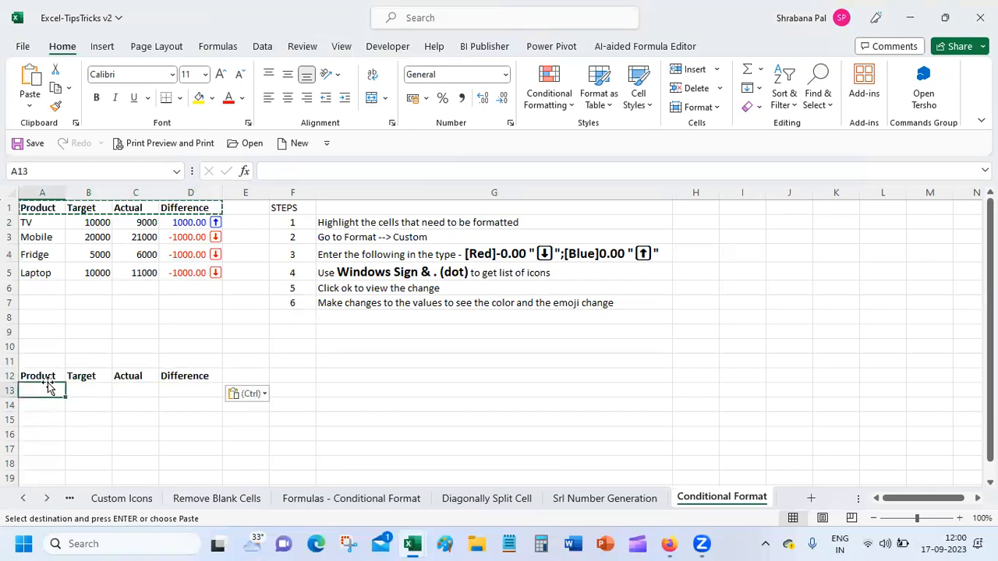
Enter mobile, mouse and laptop in A13:A15, replacing the mistyped PC with laptop.
type("m")
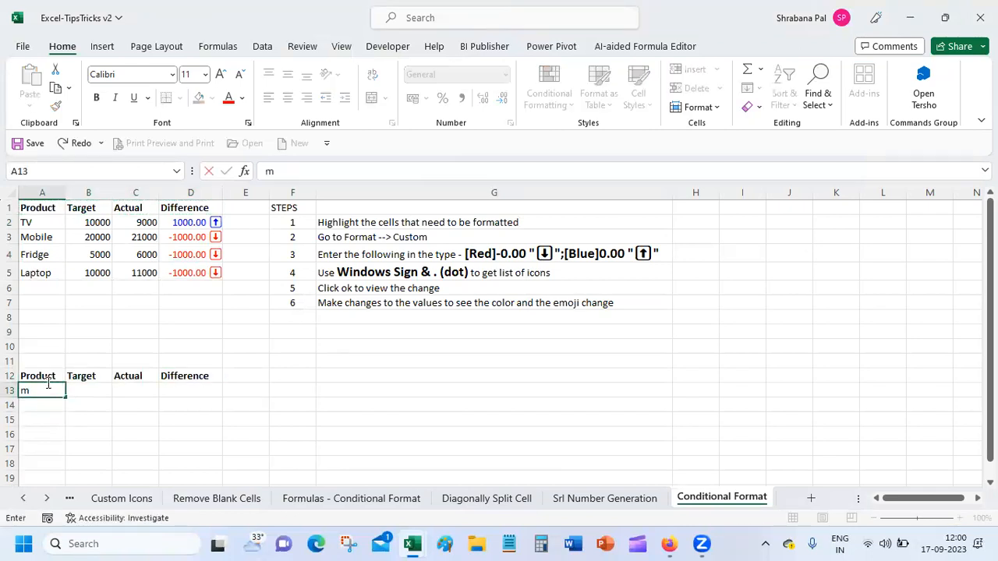
type("obile")
key("Return")
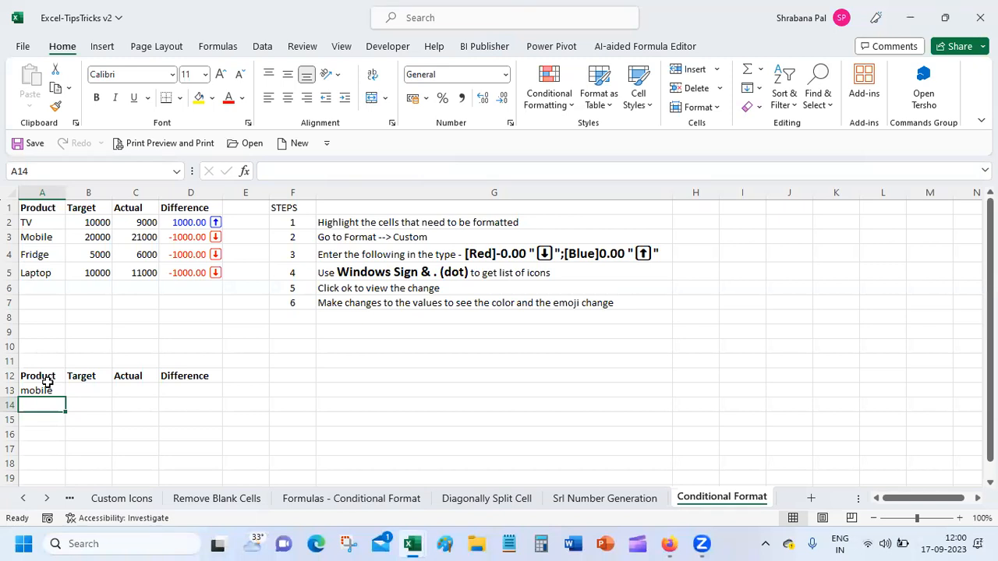
type("mouse")
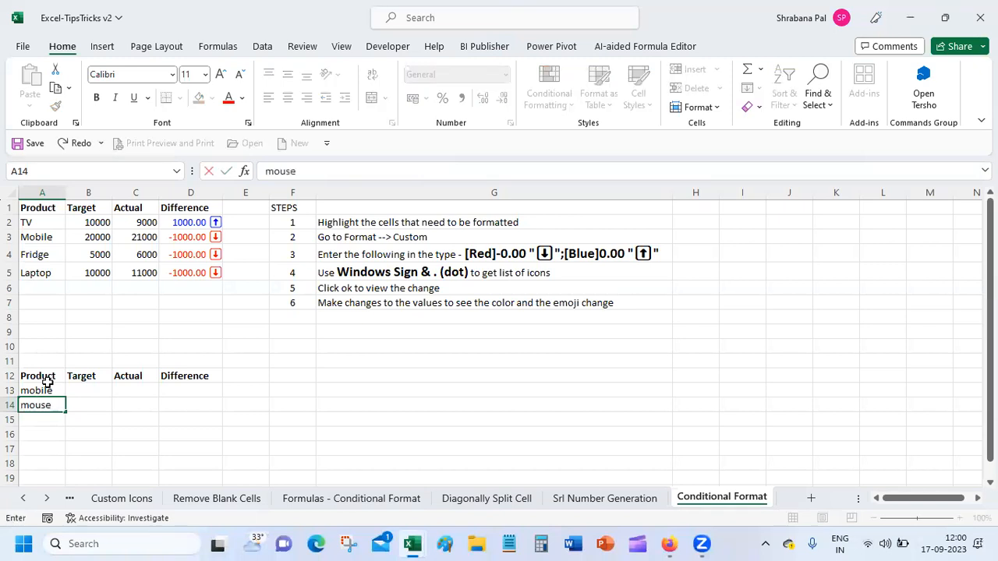
key("Return")
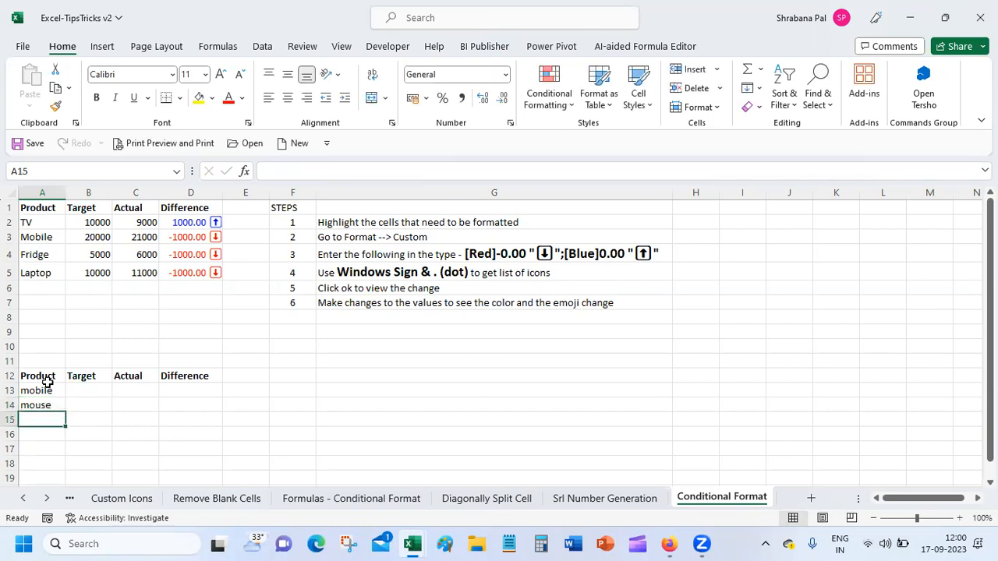
type("PC")
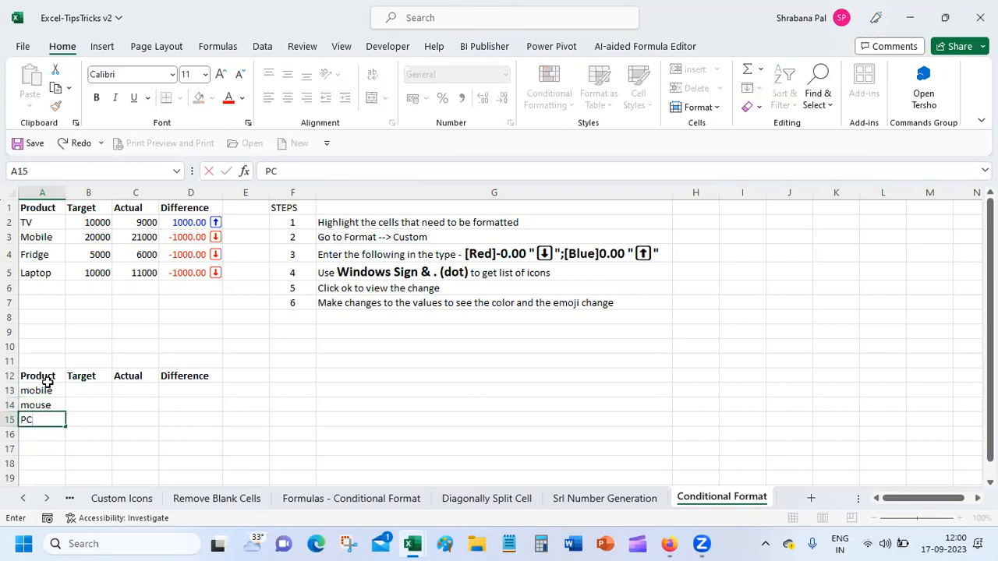
left_click(94, 388)
left_click(44, 423)
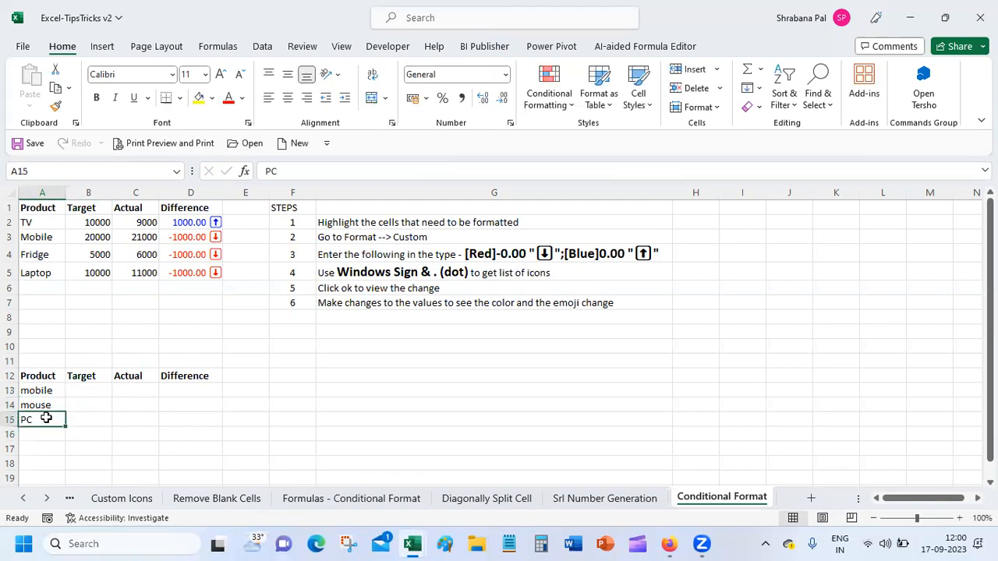
type("la")
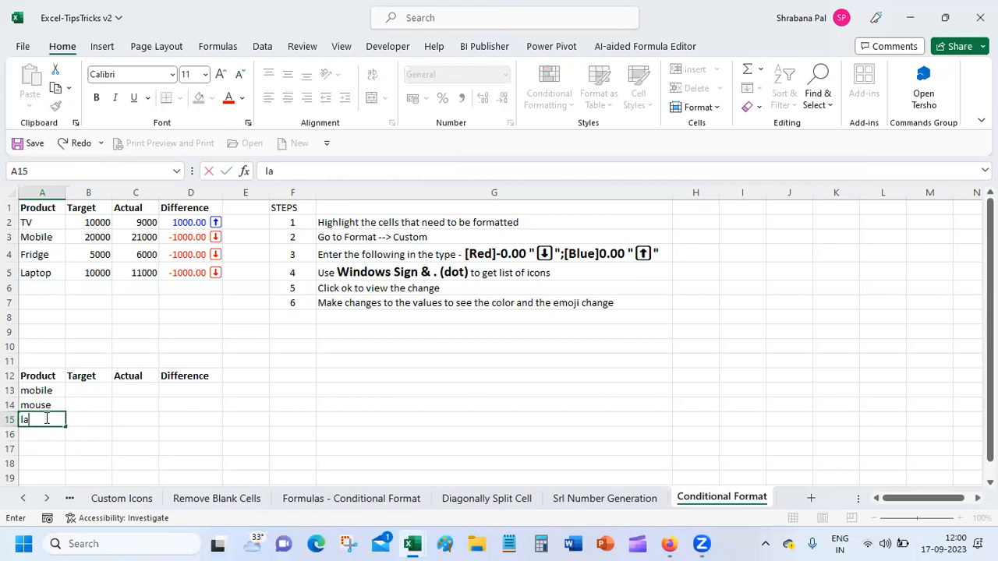
type("ptop")
left_click(93, 391)
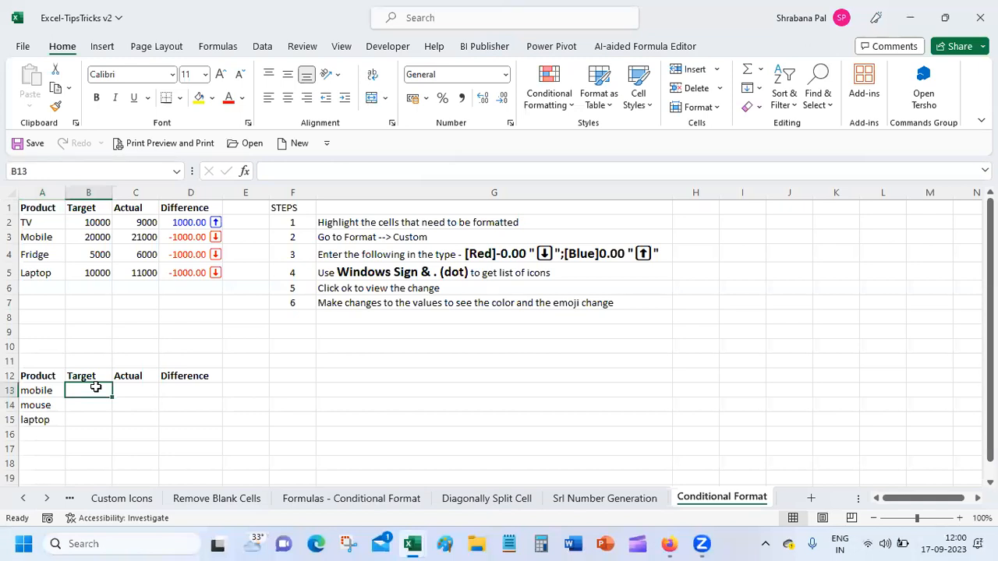
Enter Target values 70, 69 and 73 in B13:B15.
type("70")
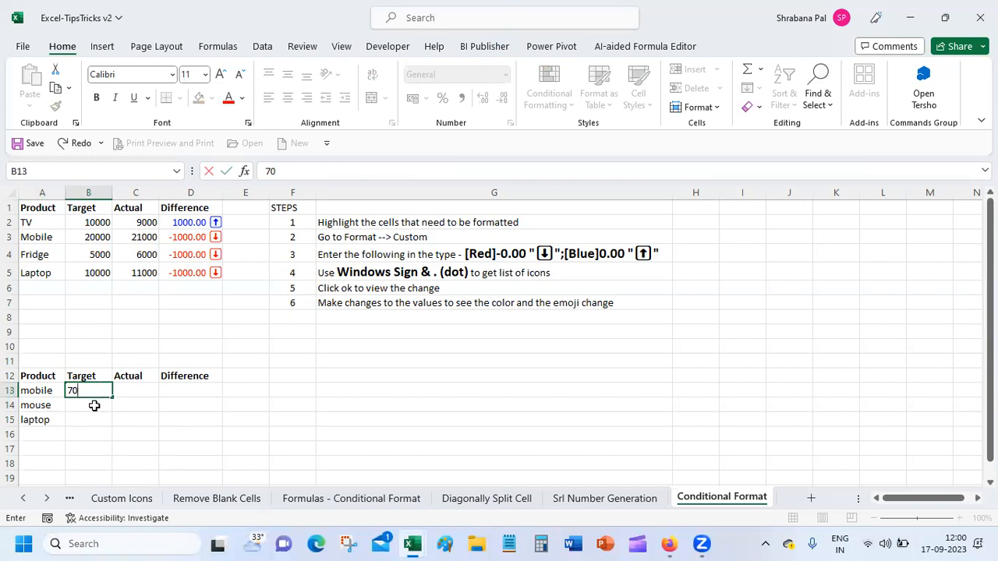
left_click(94, 405)
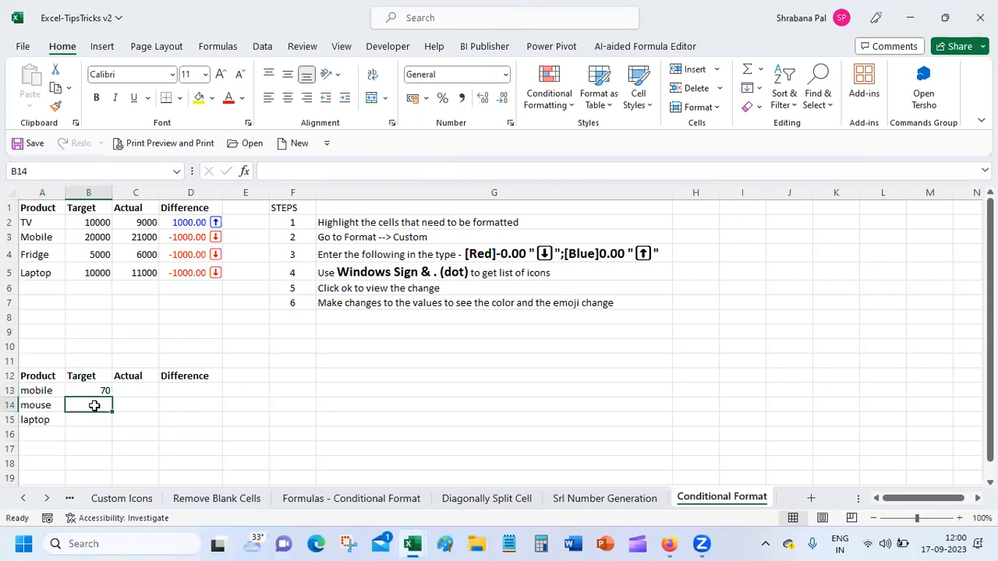
type("69")
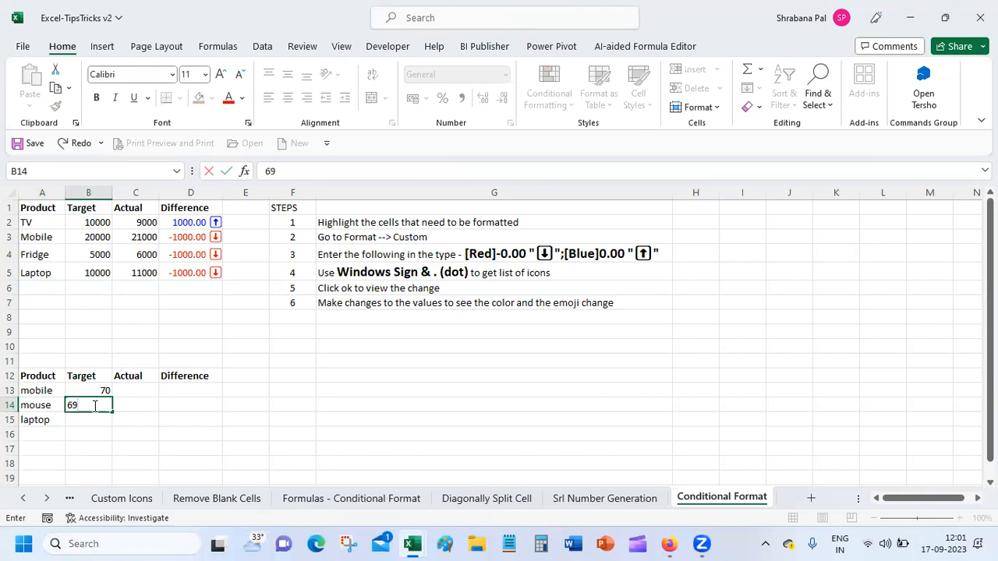
key("Return")
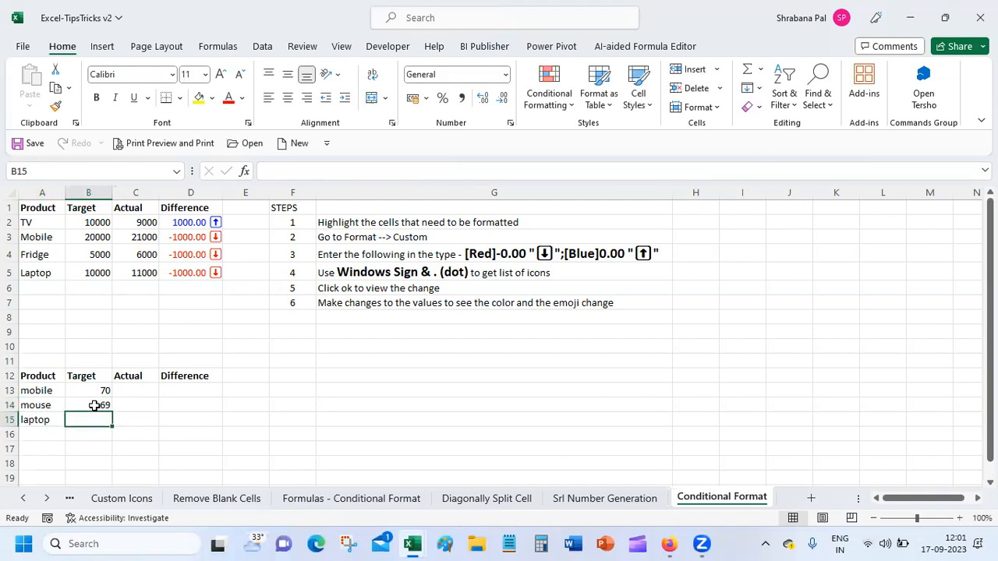
type("73")
left_click(140, 379)
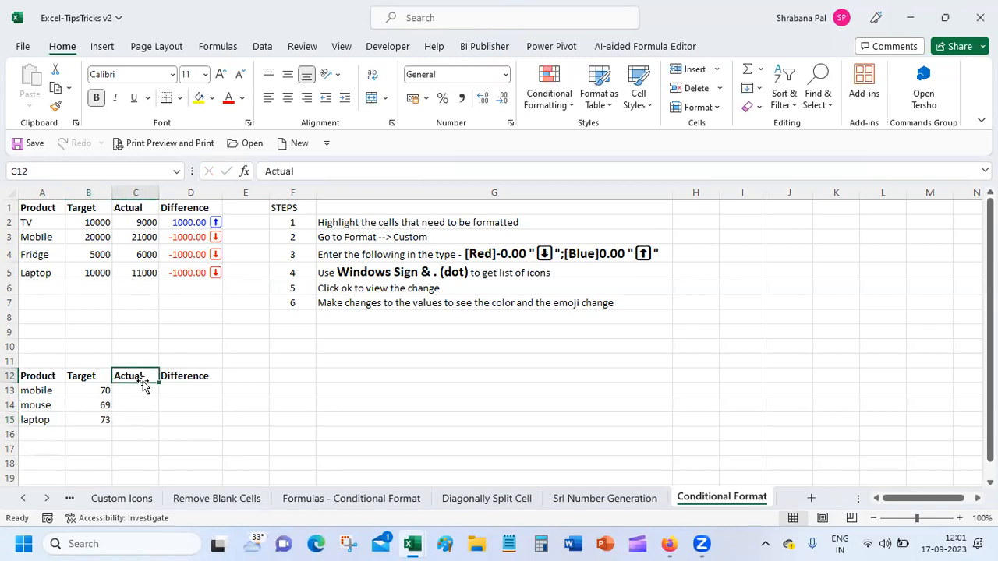
Enter Actual values 43, 34 and 21 in C13:C15.
left_click(142, 390)
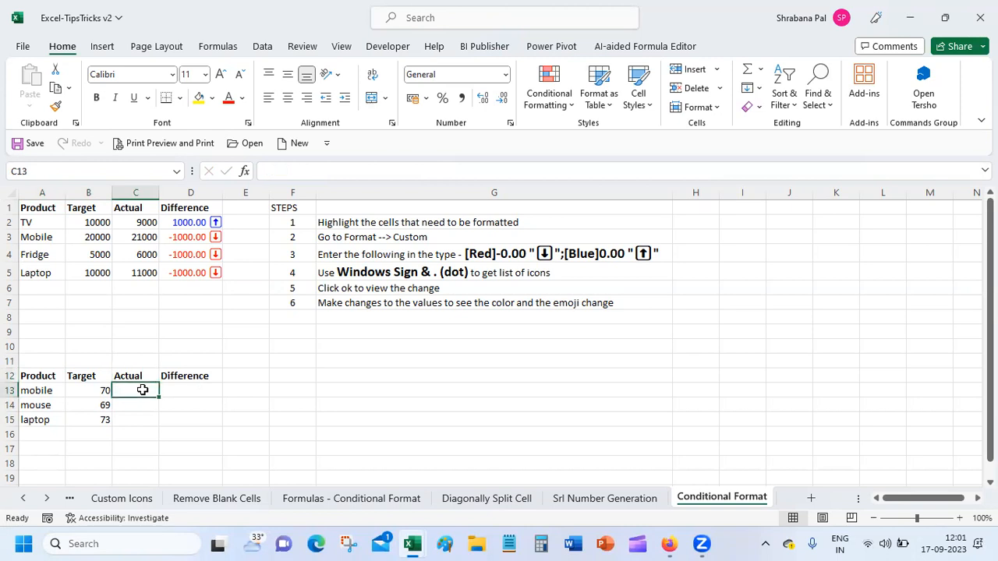
type("43")
key("Return")
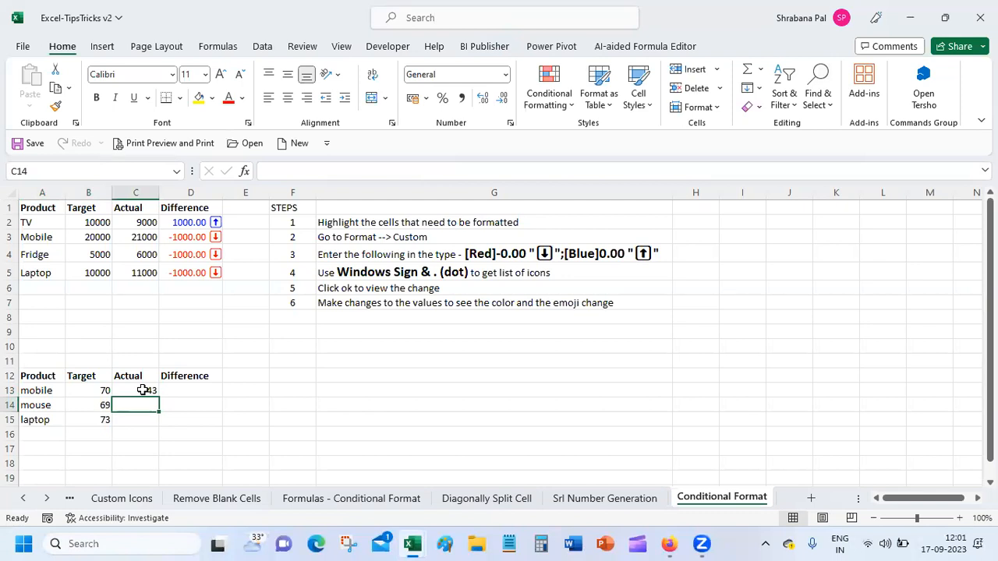
type("34")
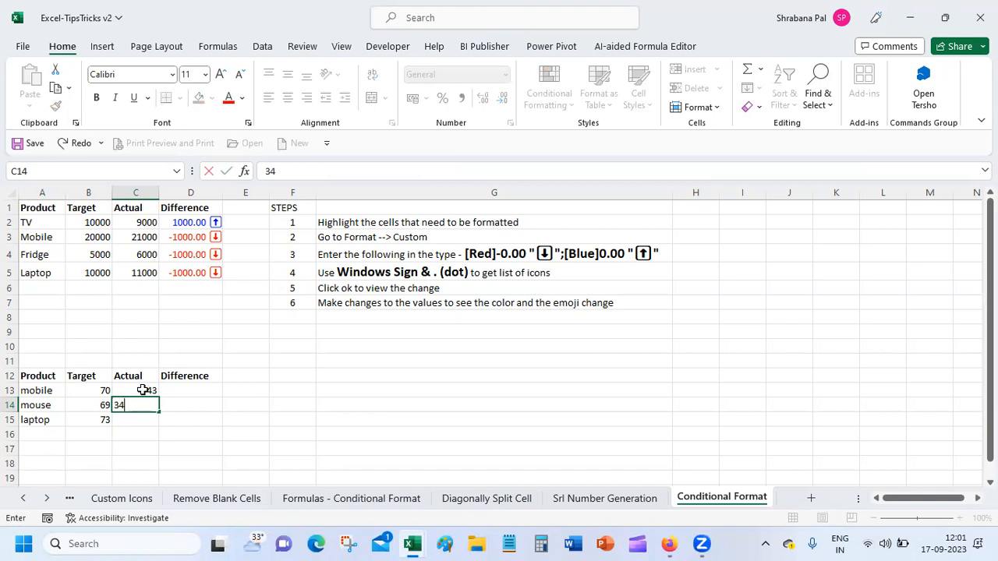
key("Return")
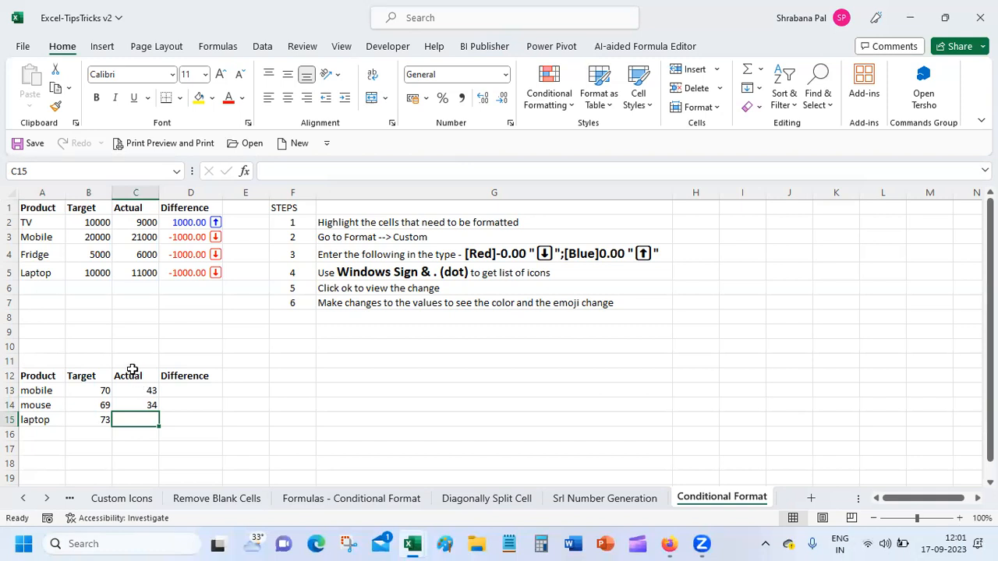
type("21")
key("Return")
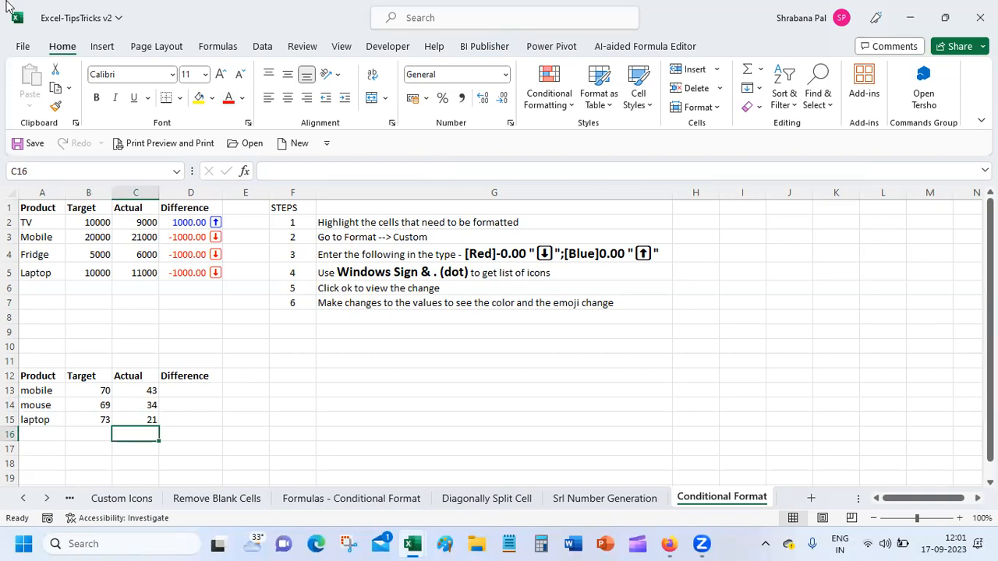
left_click(392, 126)
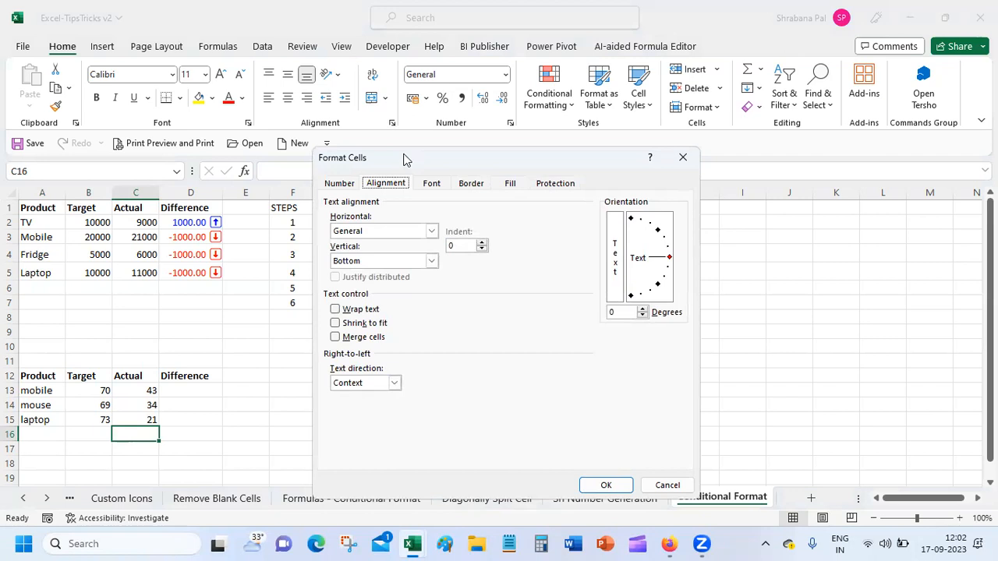
left_click(683, 157)
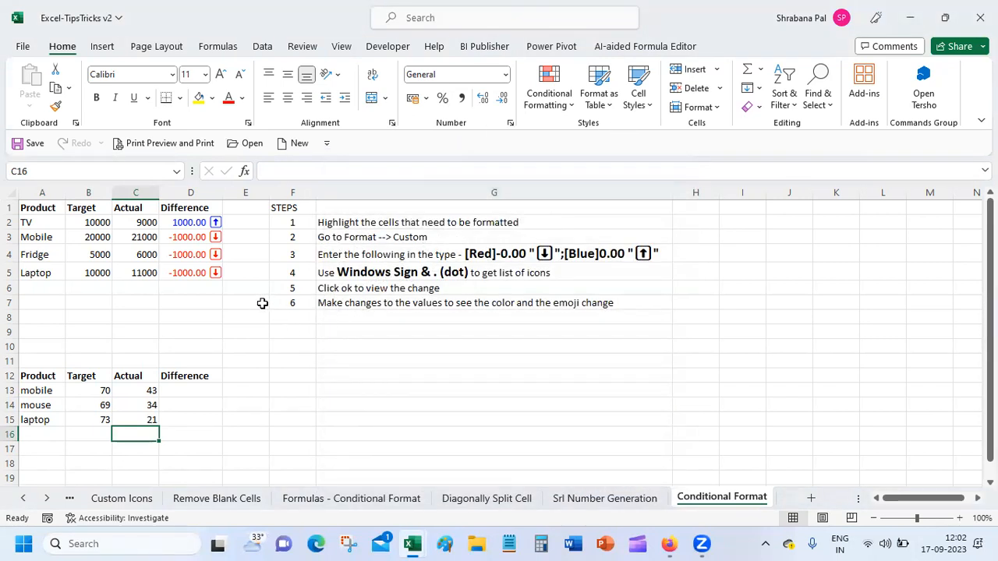
left_click(170, 393)
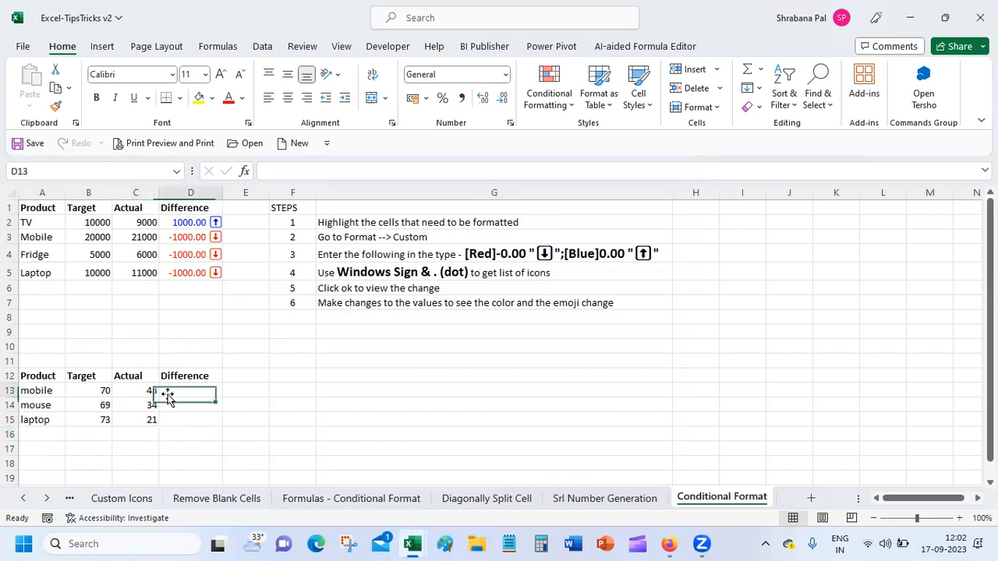
right_click(176, 385)
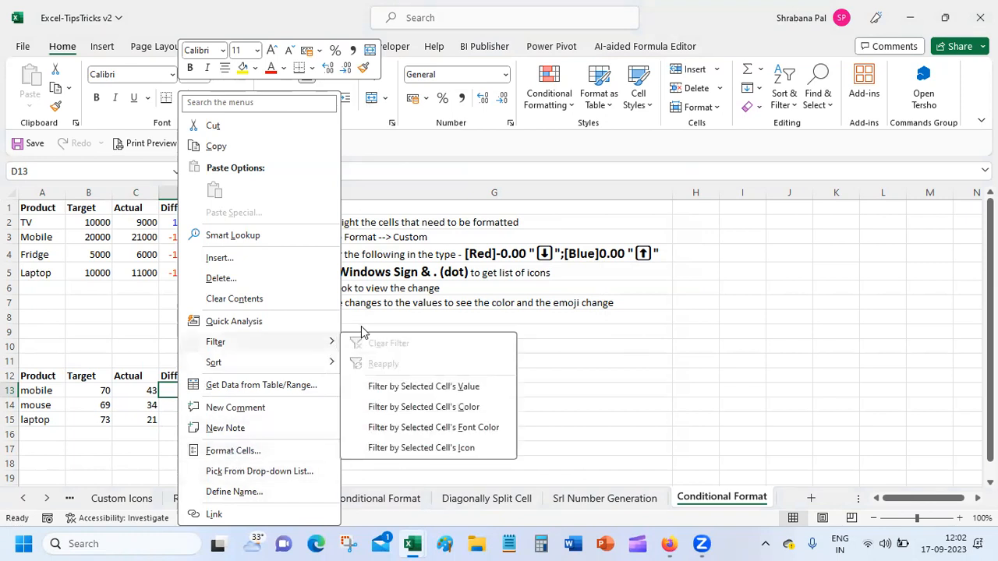
left_click(464, 286)
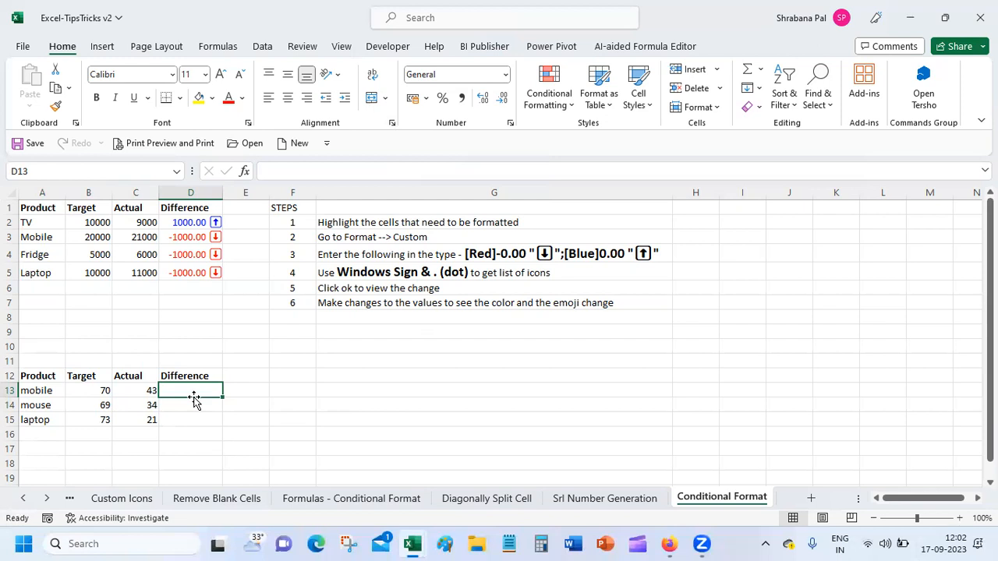
left_click(193, 222)
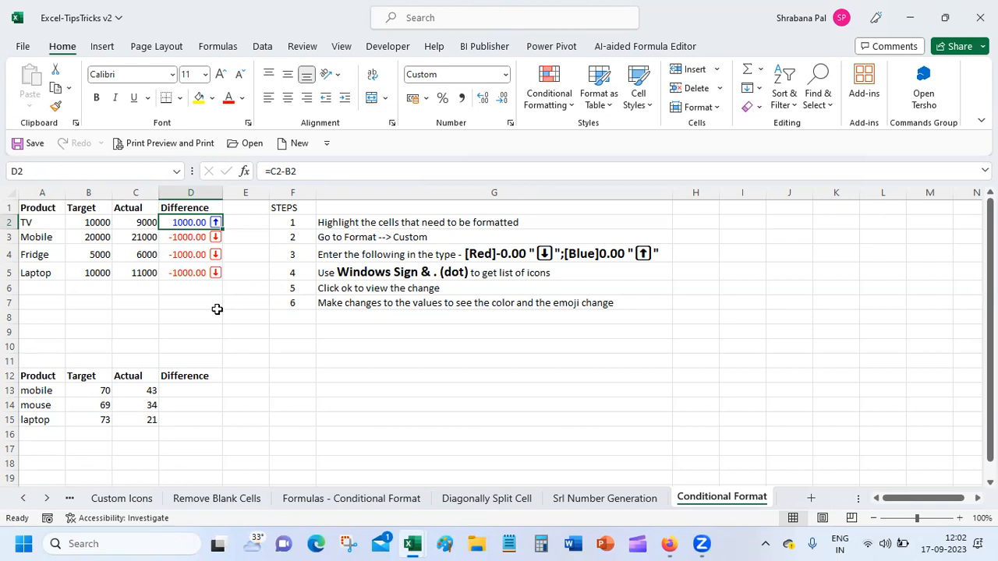
Enter =C13-B13 in D13 so mobile's difference shows -27, cancelling the accidental replace prompt.
left_click(190, 381)
left_click(191, 392)
type("=")
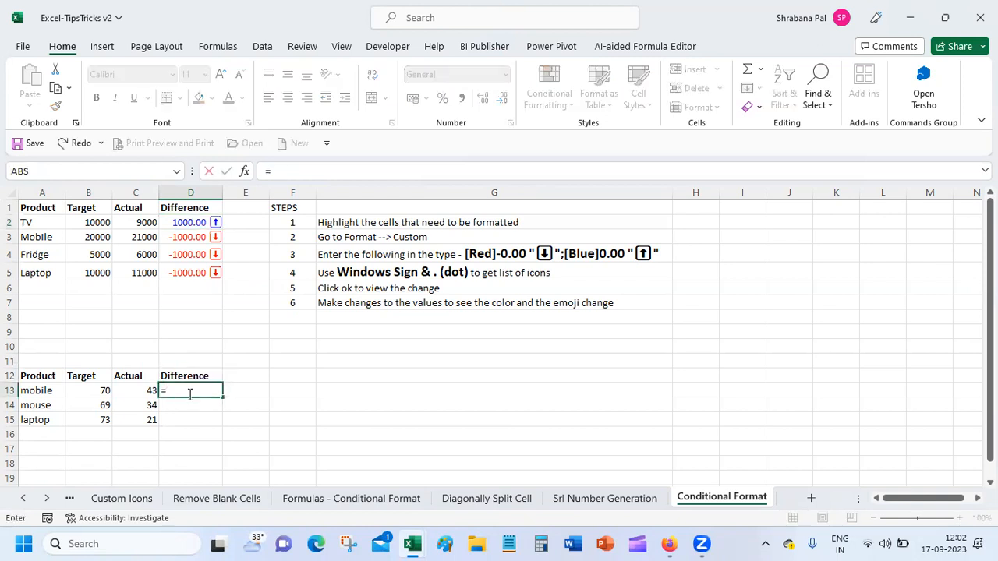
left_click(139, 391)
type("-")
left_click(94, 391)
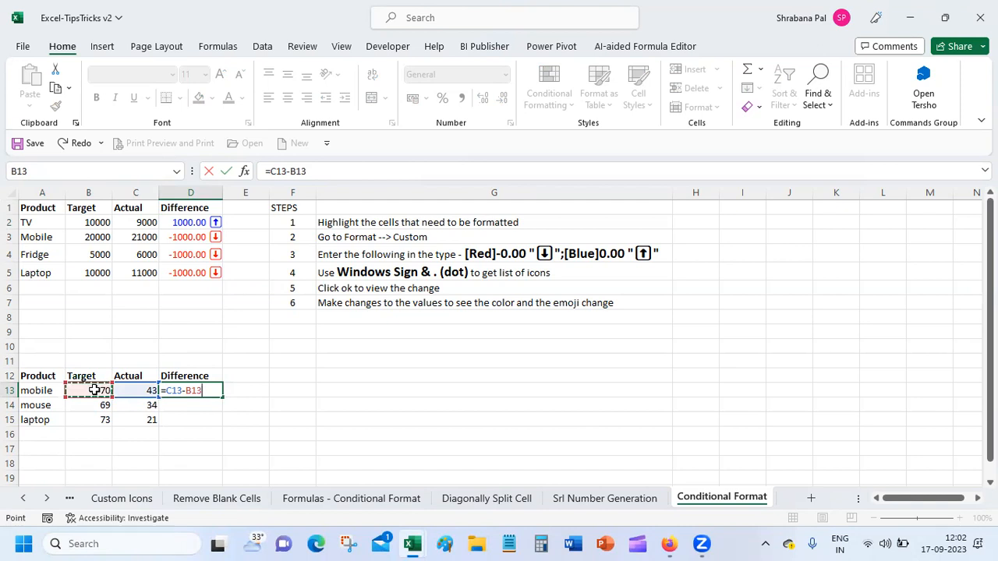
key("Return")
left_click_drag(198, 401, 212, 384)
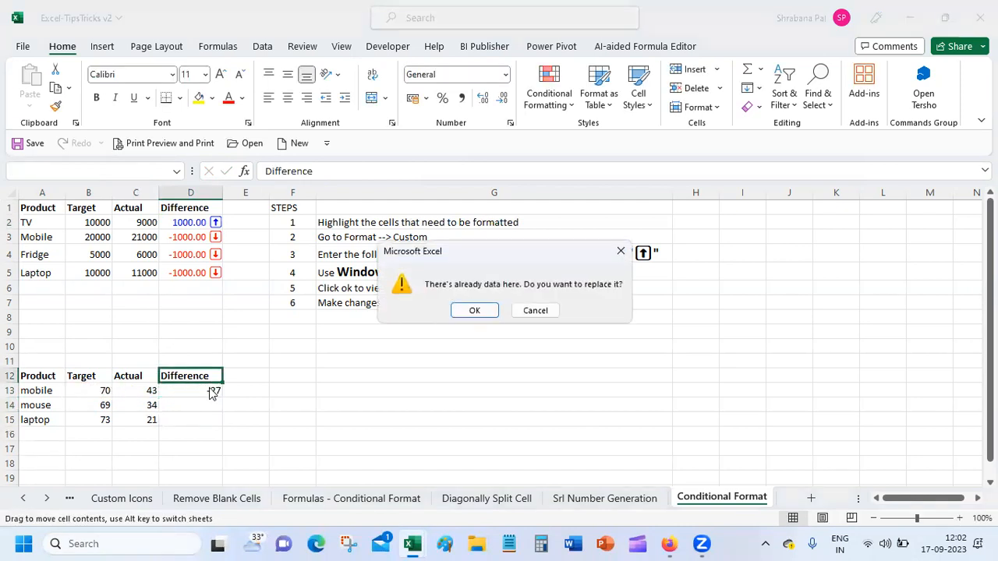
left_click(620, 251)
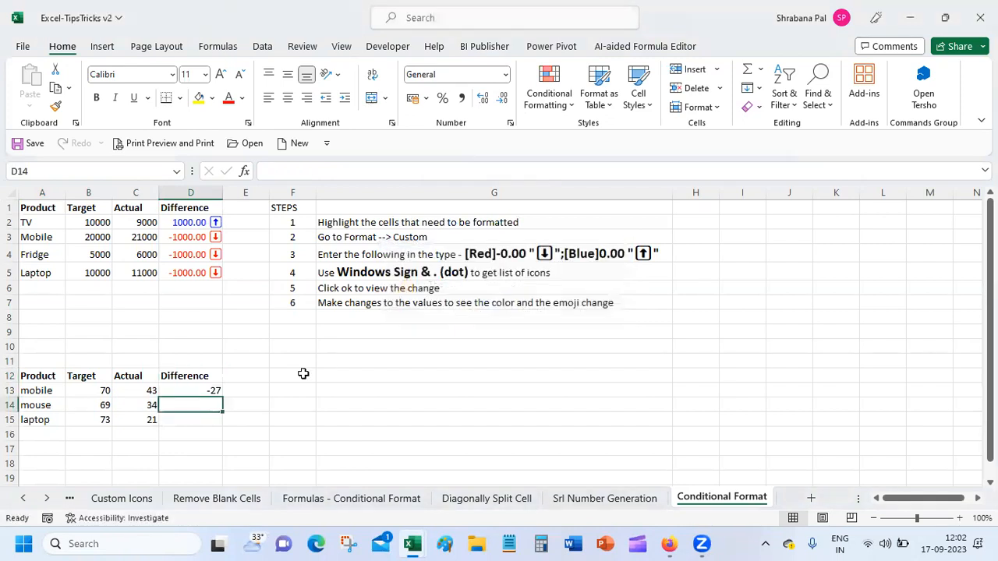
left_click(208, 390)
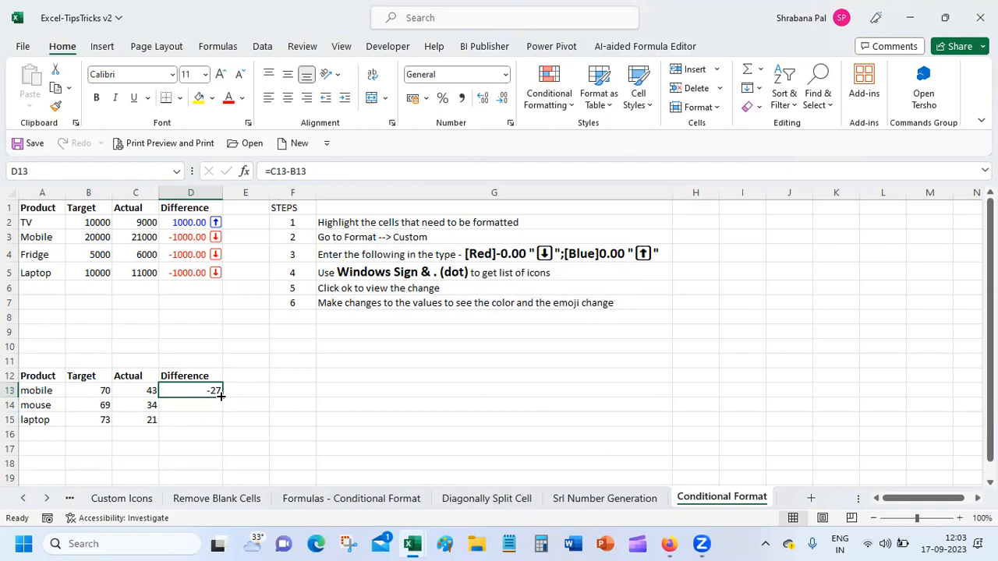
Fill D13's formula down to D15 so mouse and laptop show -35 and -52.
double_click(222, 397)
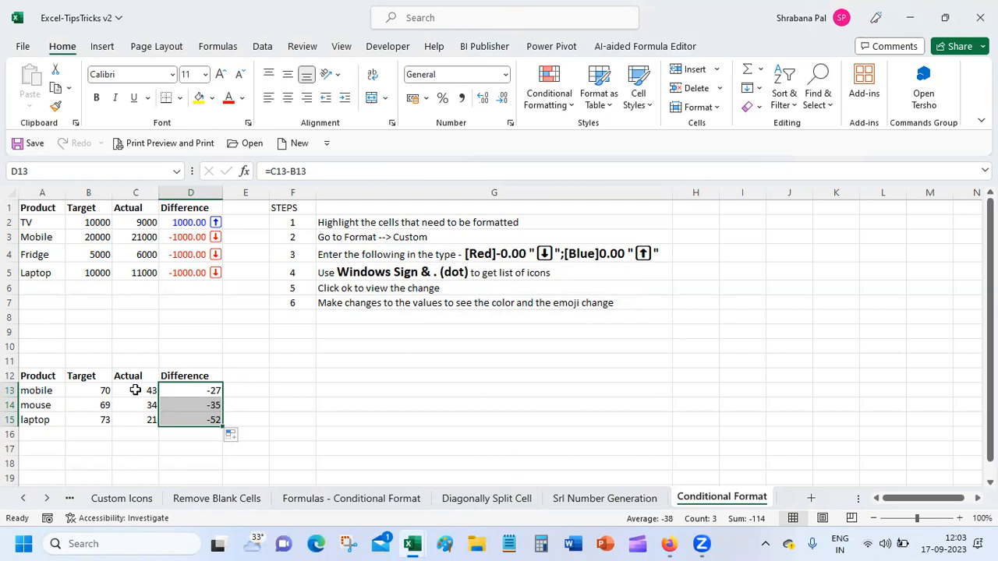
left_click(199, 382)
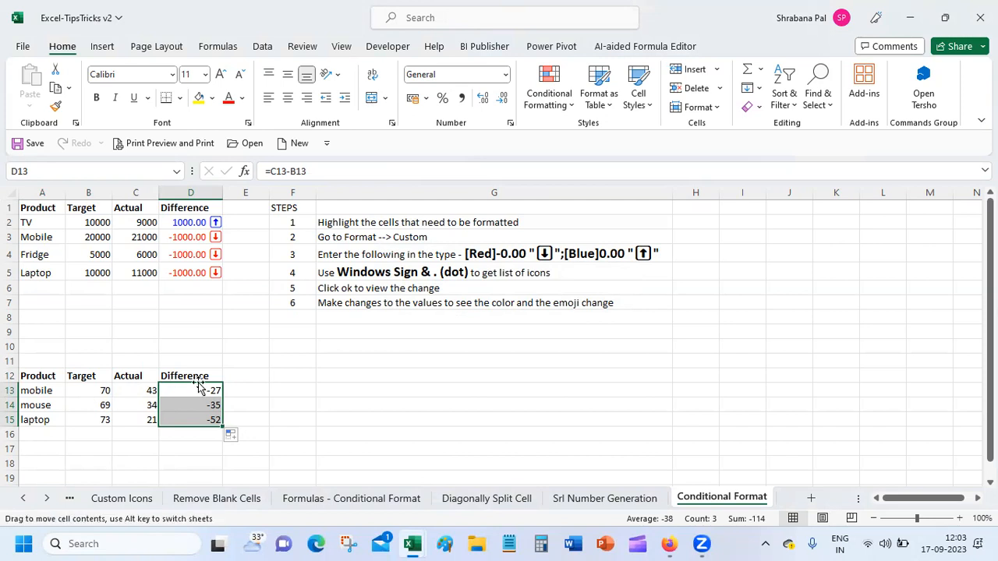
left_click(252, 388)
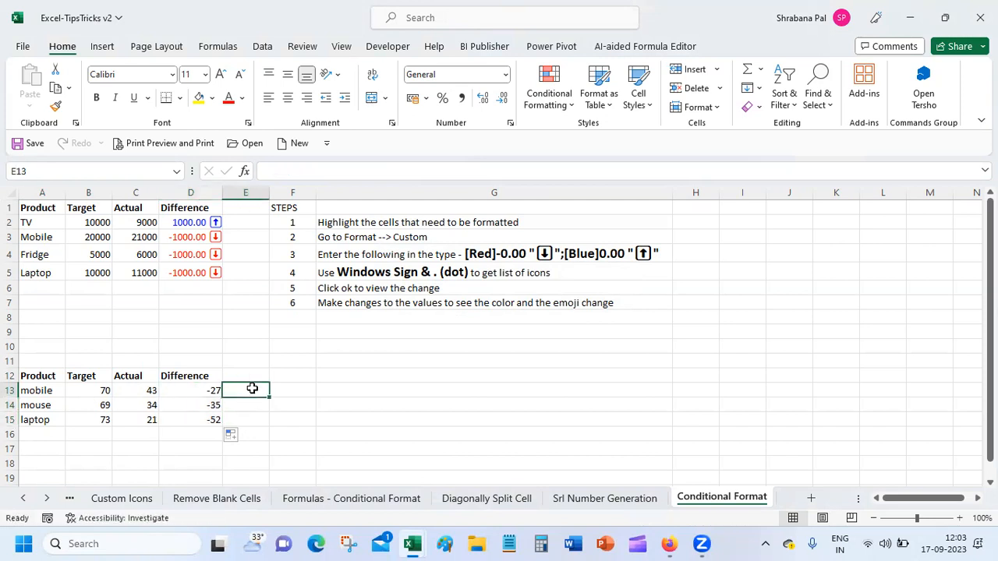
left_click(205, 390)
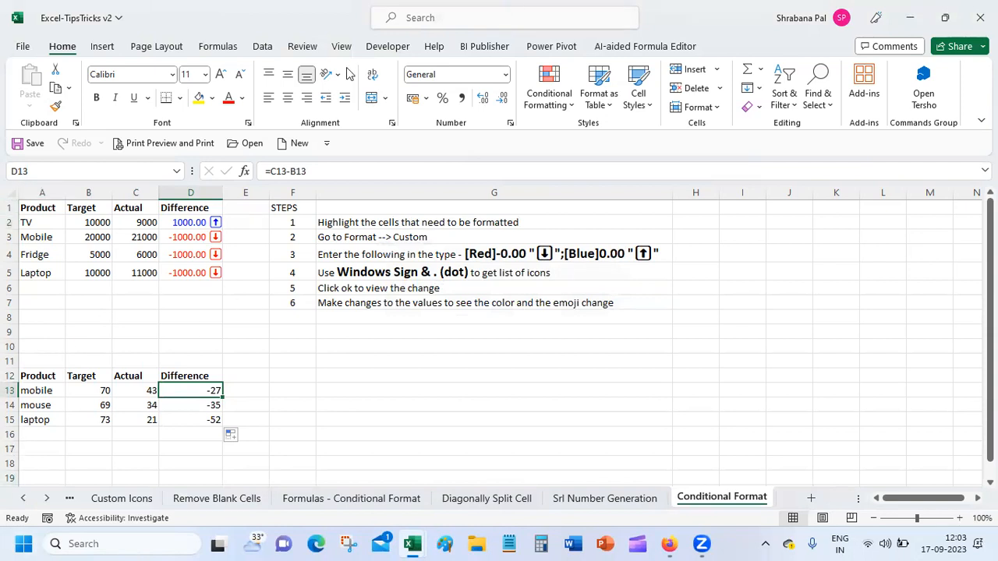
Open Format Cells for D13 on the Custom number category and select the General code.
left_click(392, 123)
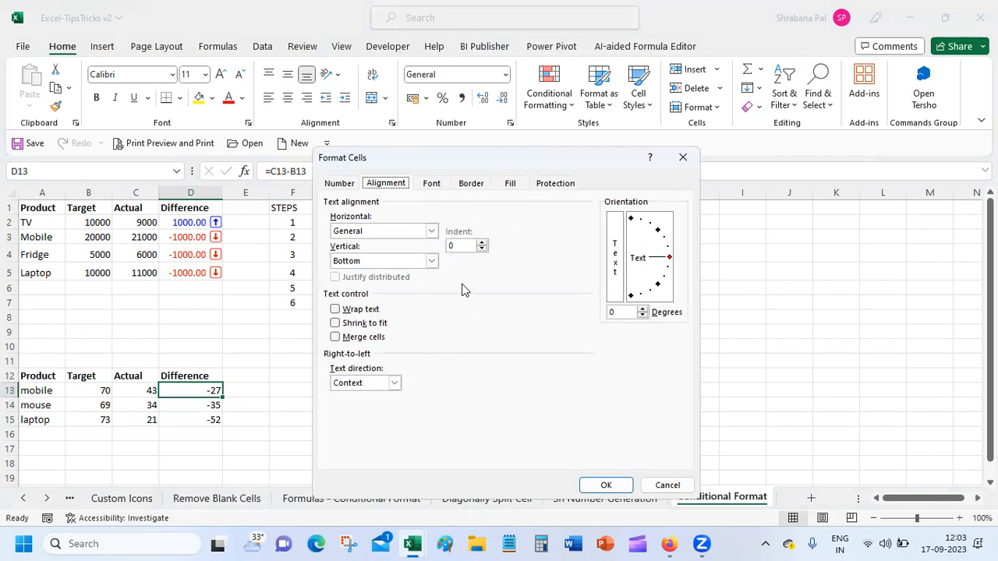
left_click(349, 187)
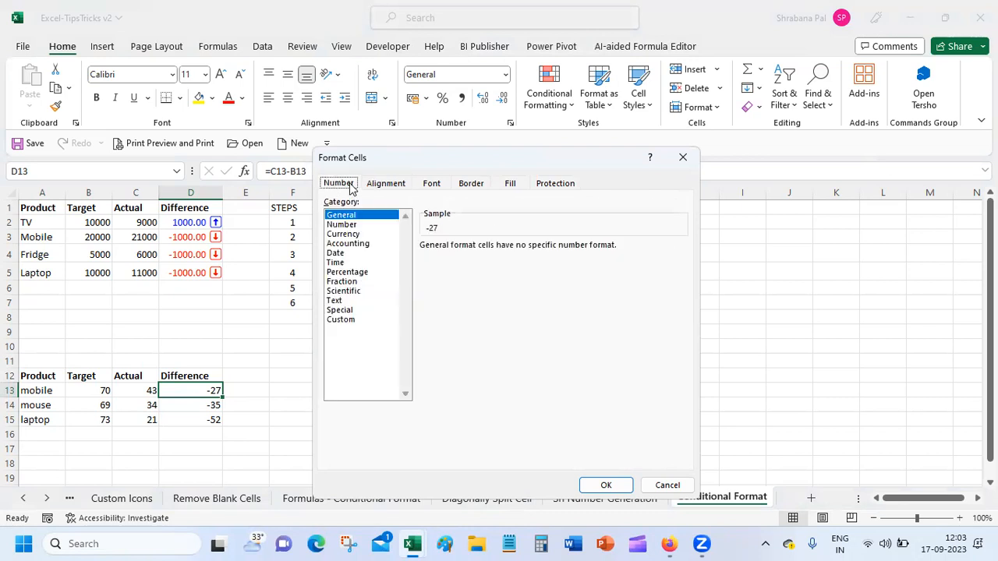
left_click(341, 320)
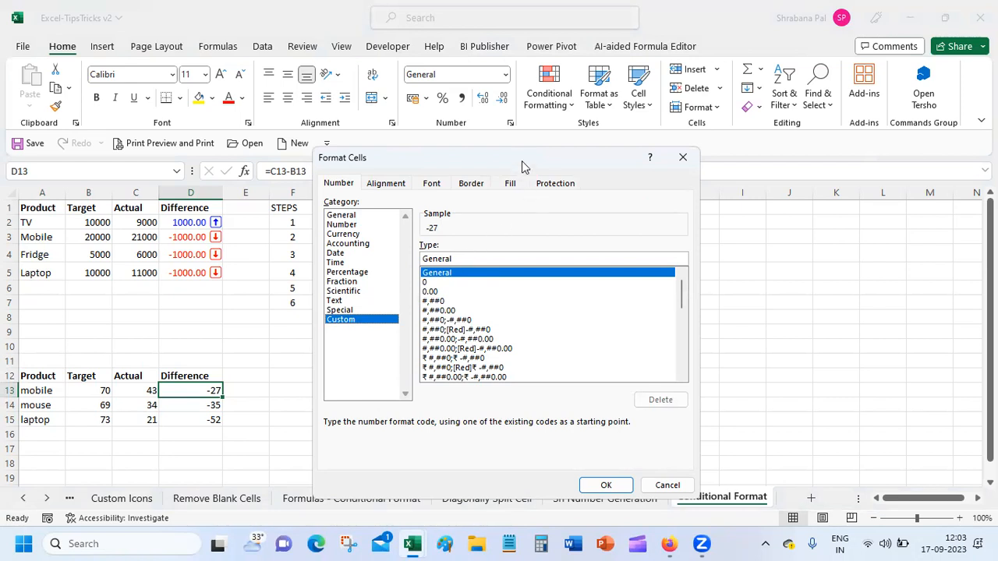
left_click_drag(522, 166, 597, 291)
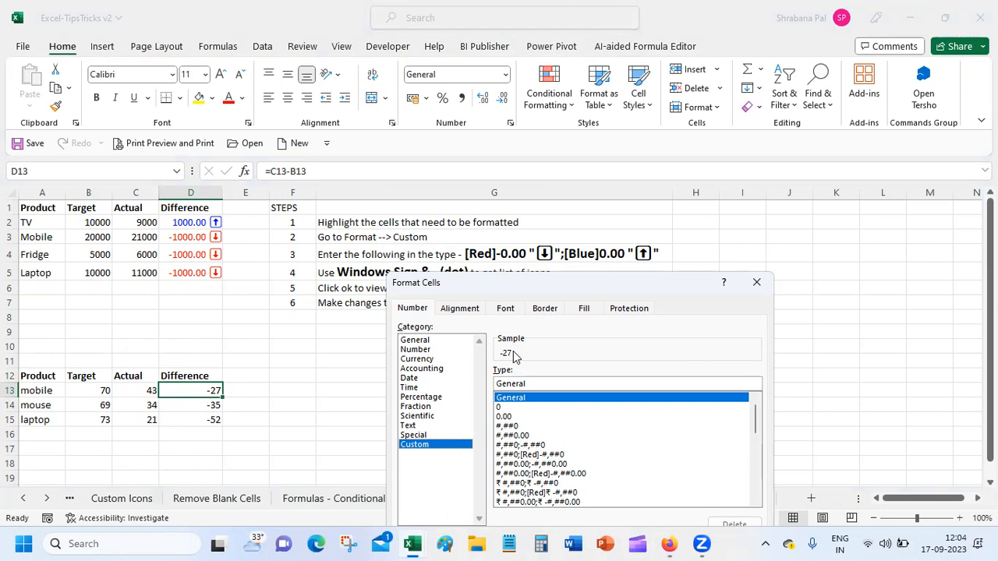
left_click(516, 385)
left_click(542, 385)
left_click_drag(534, 384, 489, 387)
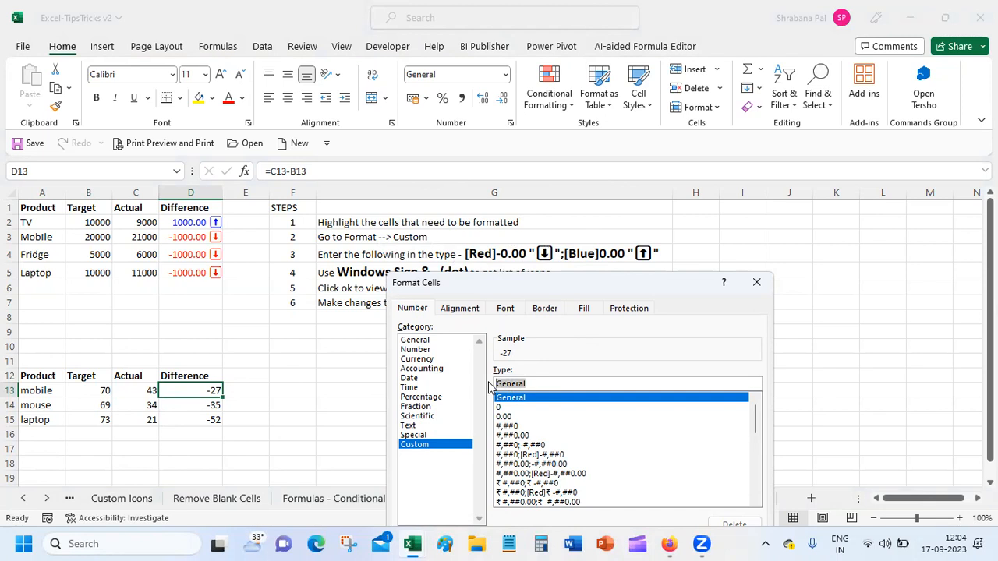
Type [RED]-0.00" as D13's format code and add a single up-arrow emoji after it.
type("[RED]")
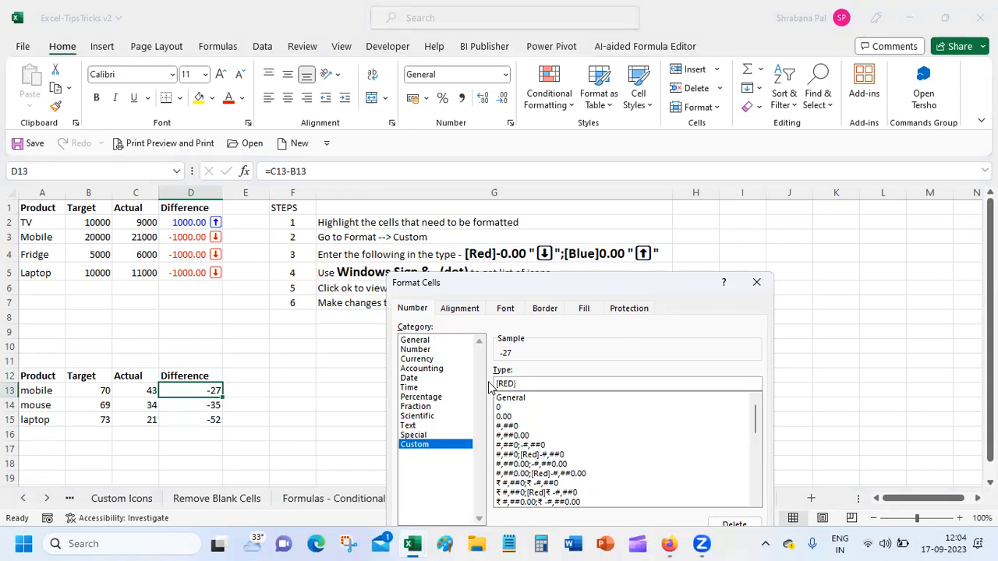
type("]-0")
type(".00\"")
key("super+period")
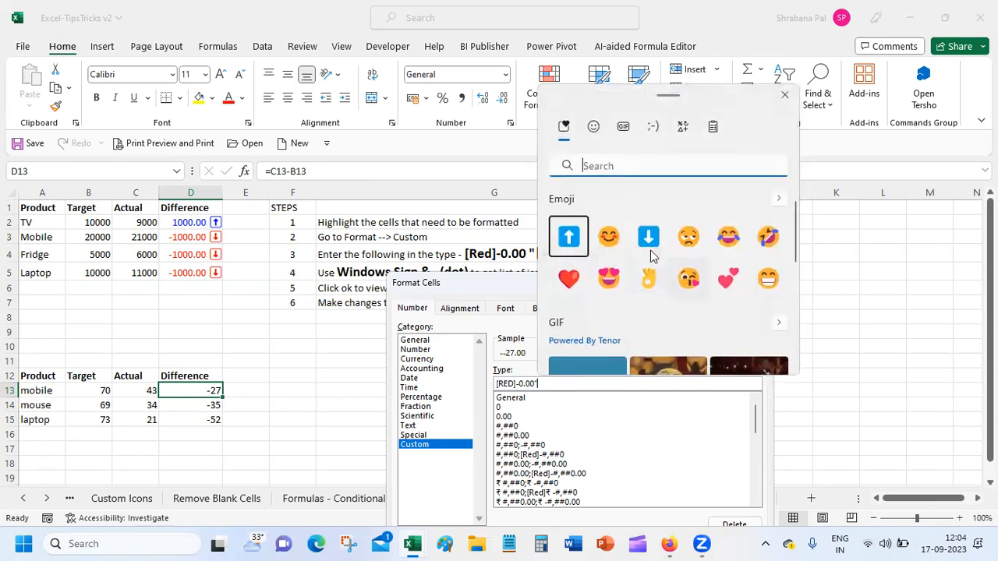
double_click(570, 244)
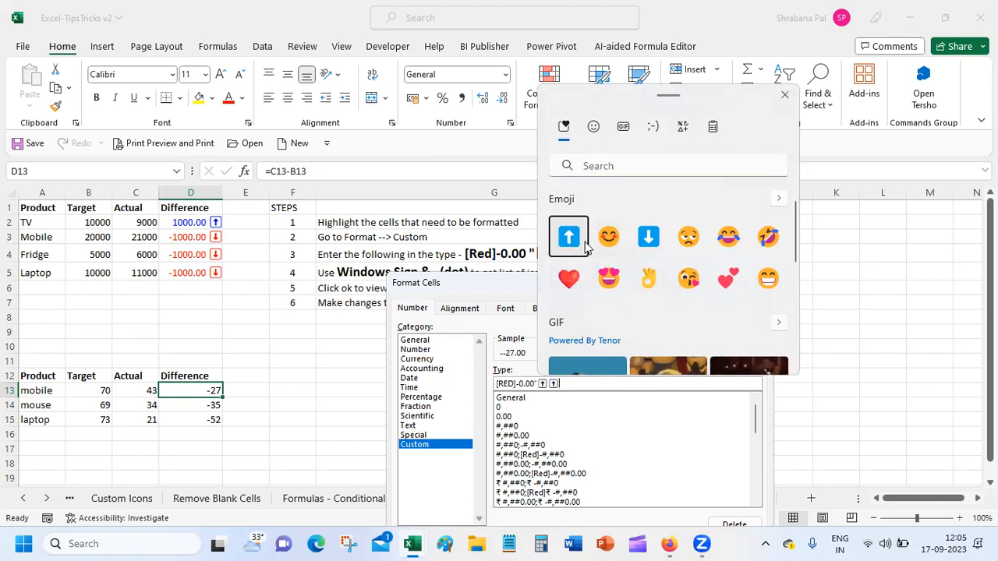
double_click(577, 244)
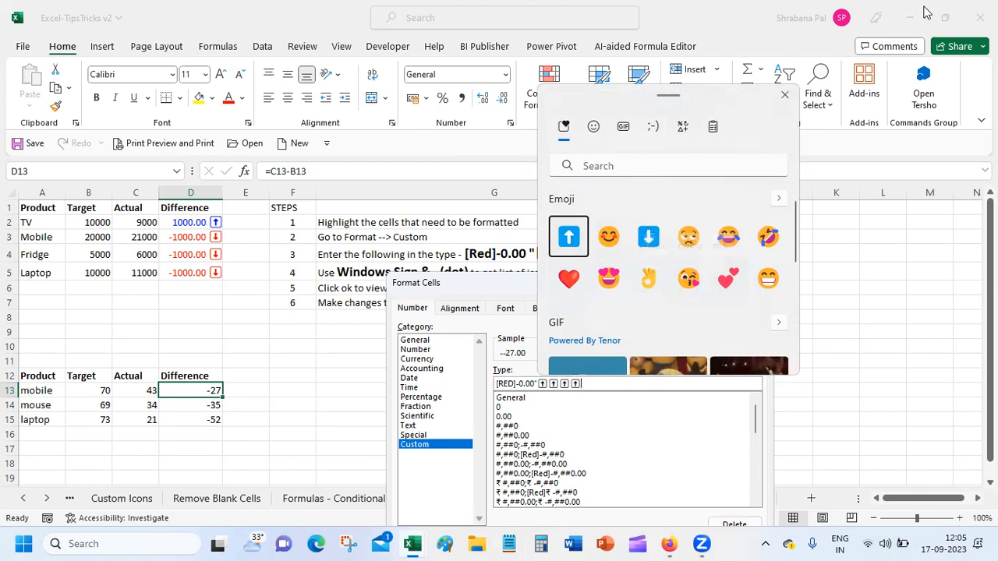
left_click(784, 95)
key("BackSpace")
key("BackSpace")
key("BackSpace")
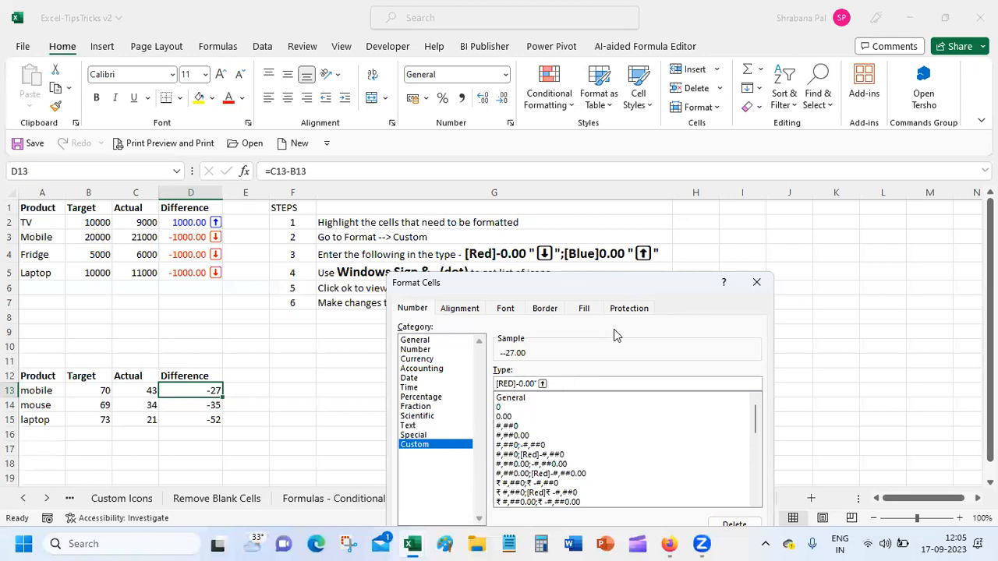
type("\";")
type("[Blue]0.00")
End the [Blue]0.00 section with a closing quote and a single down-arrow emoji.
type("\"")
key("super+period")
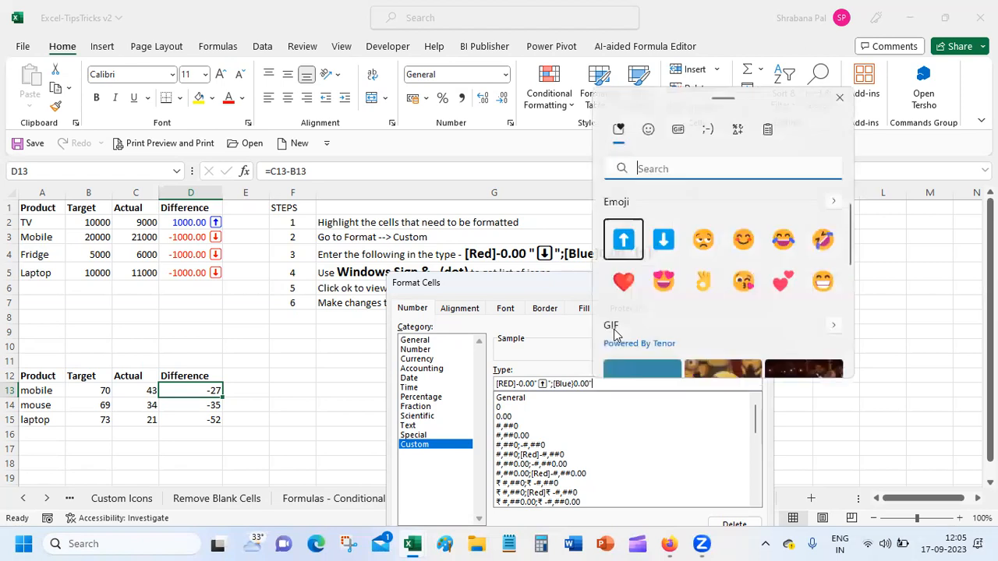
double_click(663, 236)
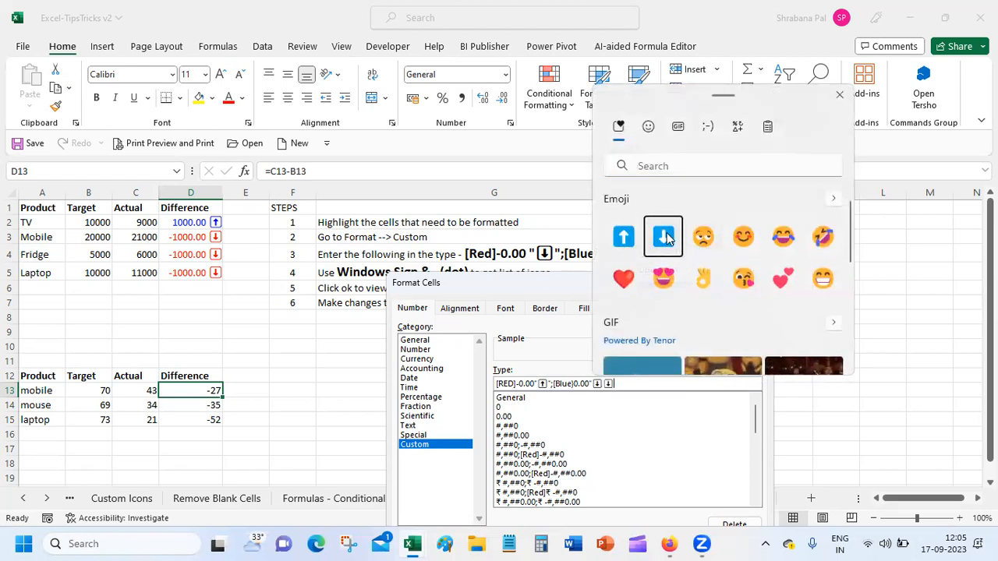
left_click(839, 95)
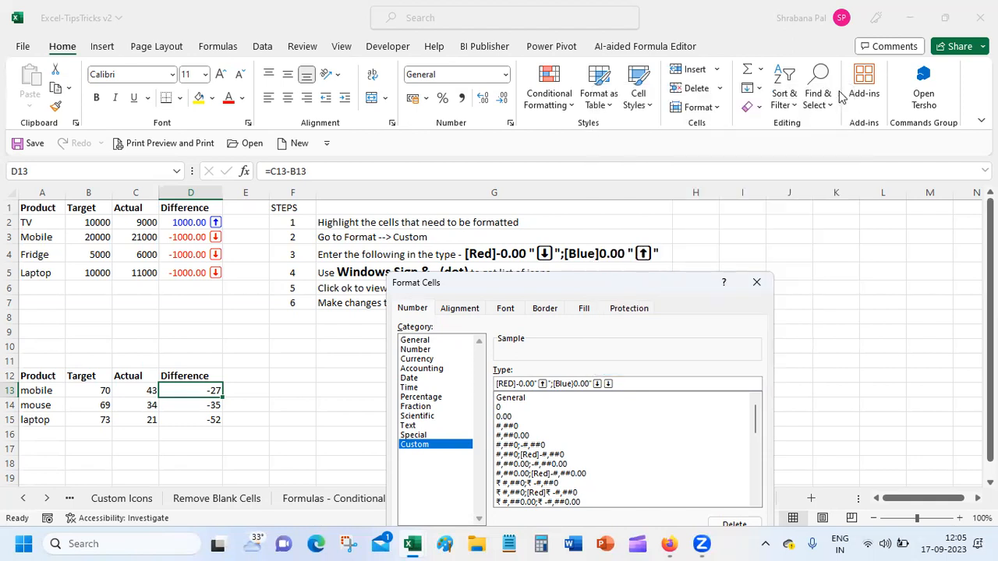
key("BackSpace")
left_click_drag(685, 276, 723, 153)
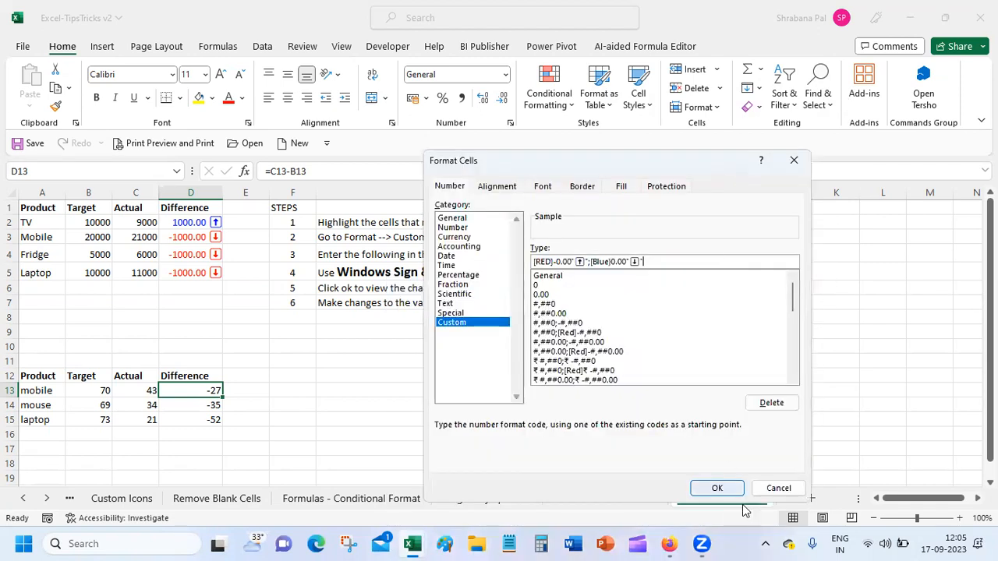
Fix the bracket after [Blue], apply so D13 shows blue 27.00 with a down arrow, then switch to Google Meet.
left_click(717, 488)
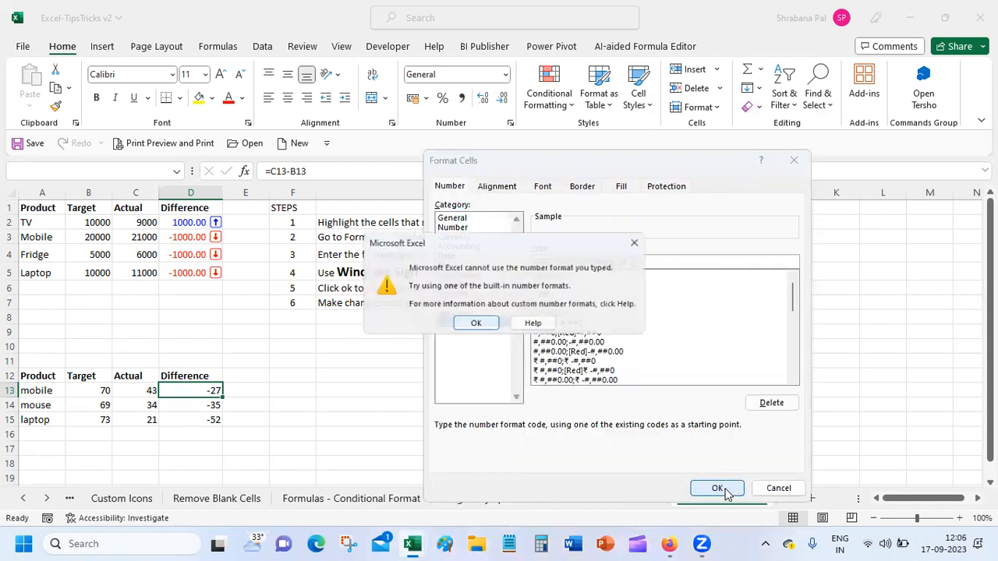
left_click(479, 326)
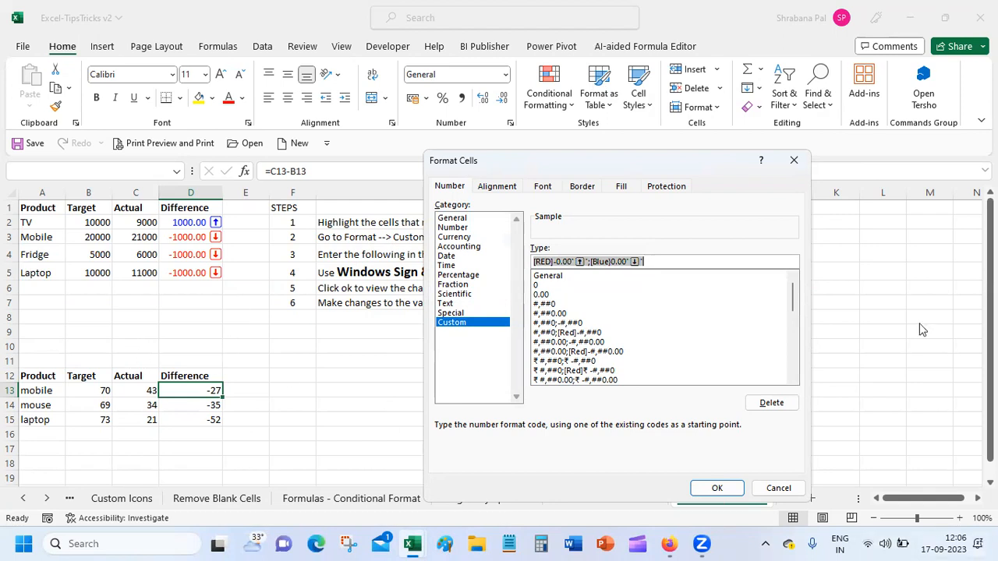
left_click(629, 262)
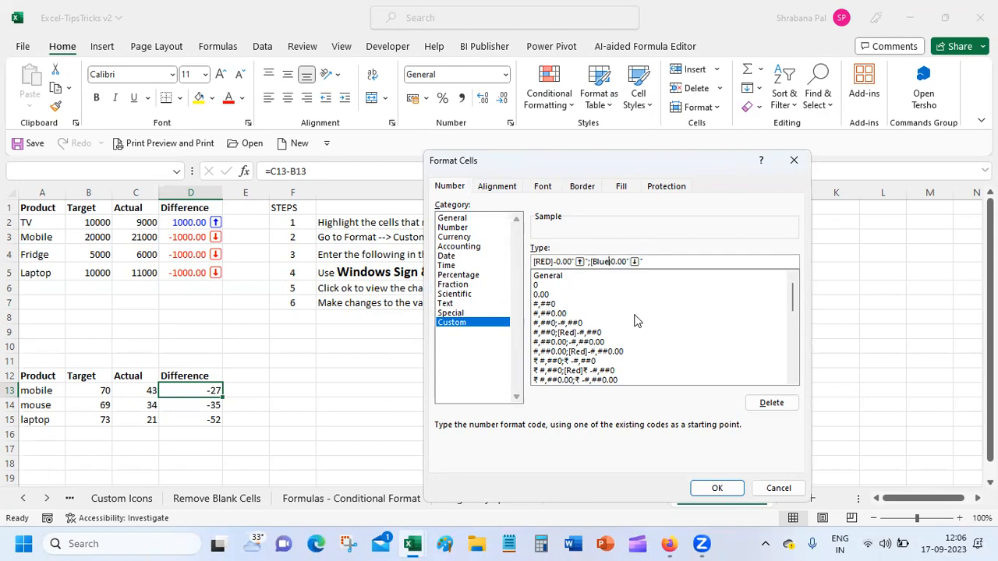
key("BackSpace")
type("]")
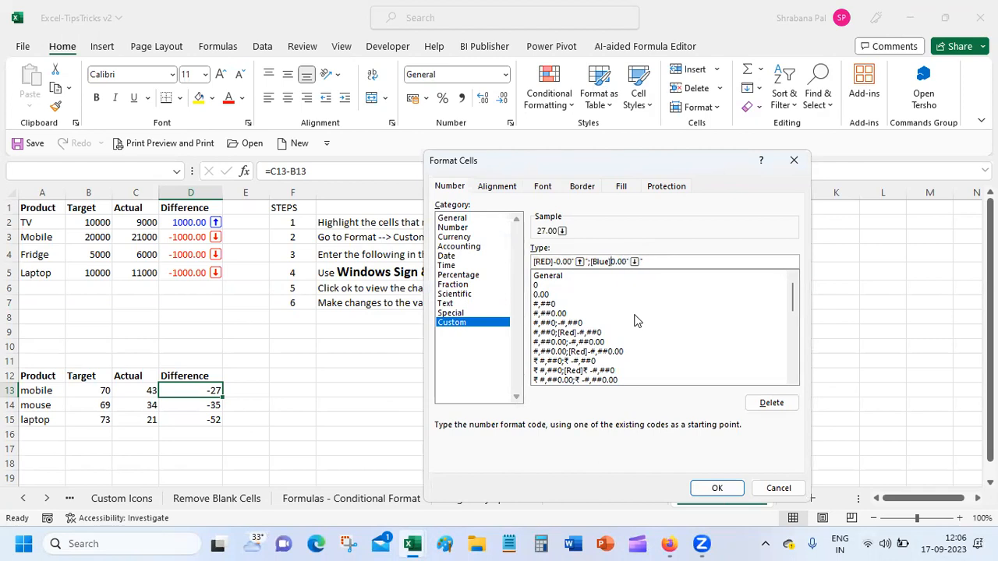
left_click(714, 489)
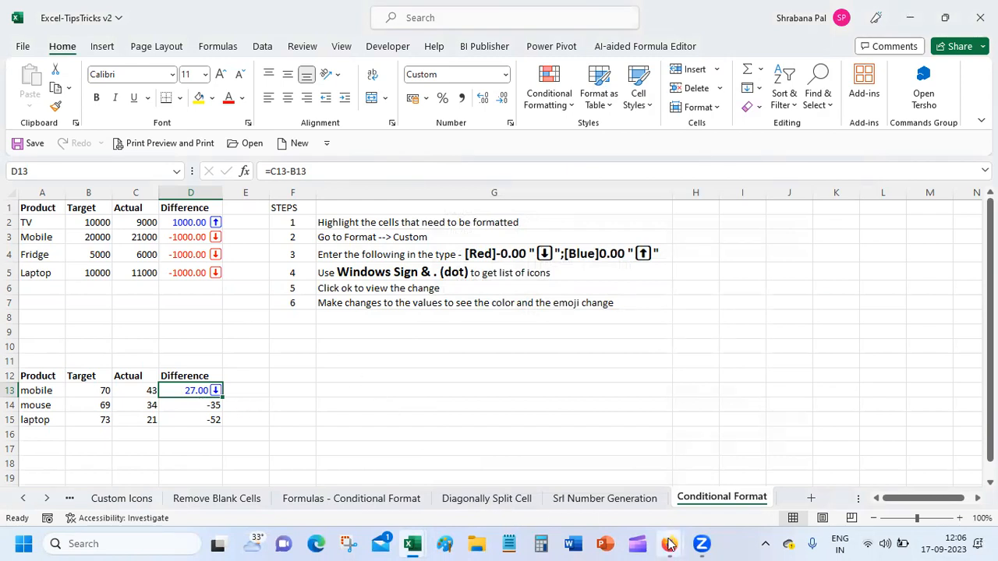
mouse_move(668, 543)
left_click(600, 474)
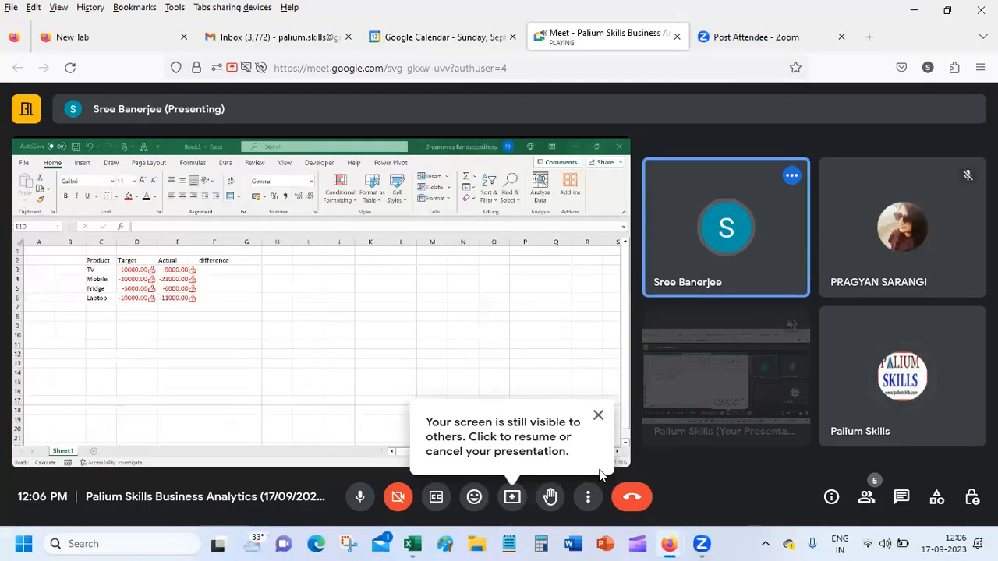
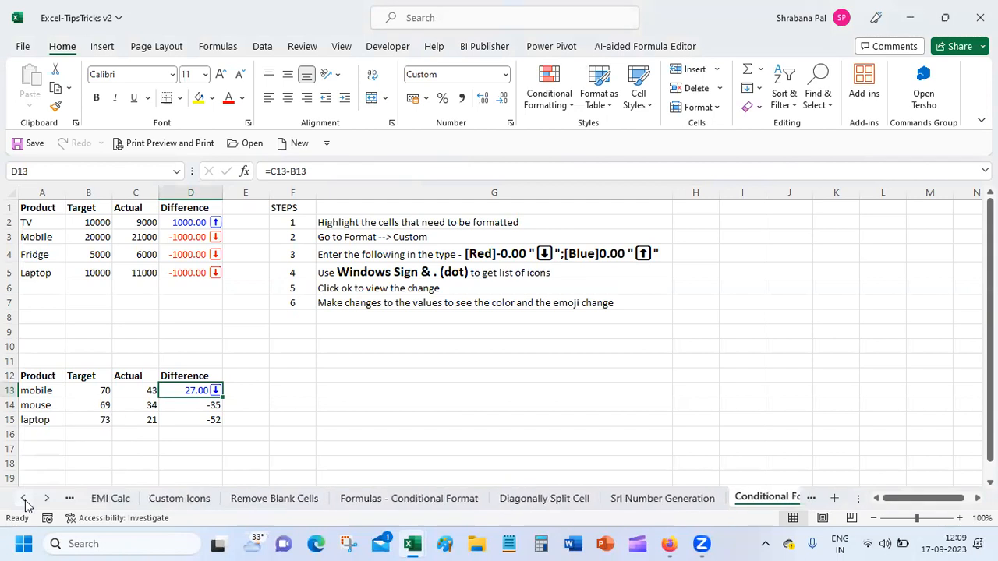
left_click(25, 500)
left_click(25, 501)
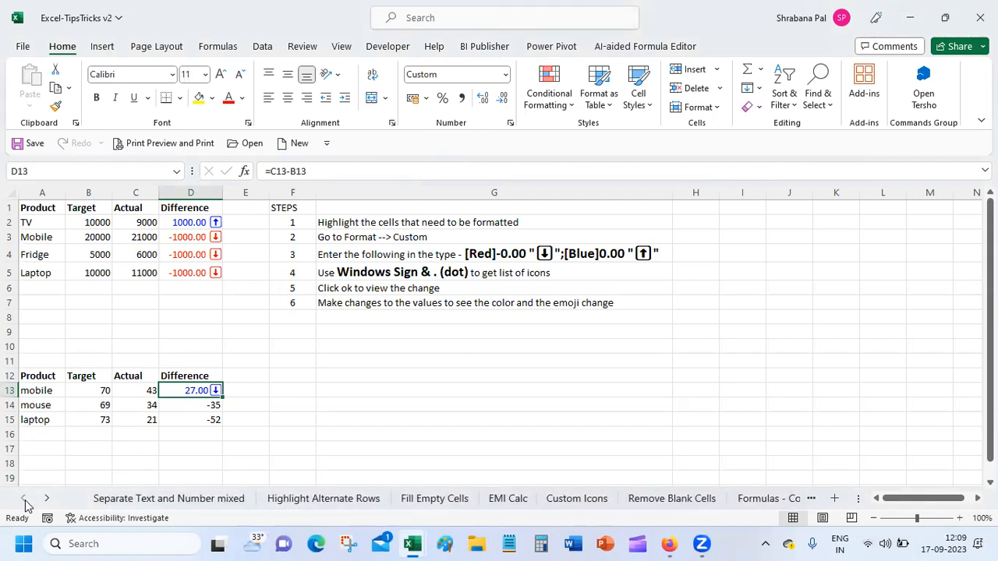
Switch to the 'Separate Text and Number mixed' sheet and autofit column A to its longest entry.
left_click(173, 498)
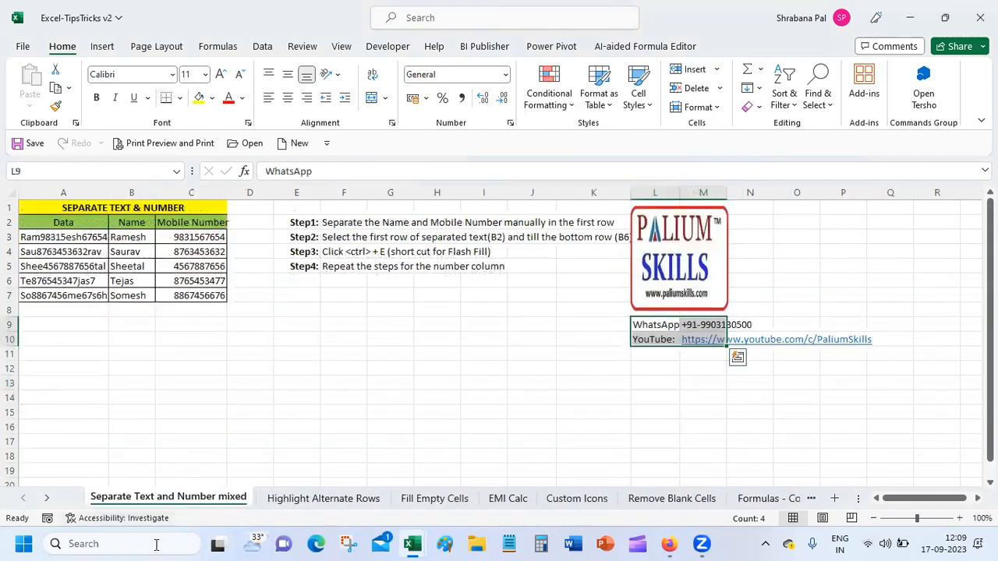
left_click(51, 239)
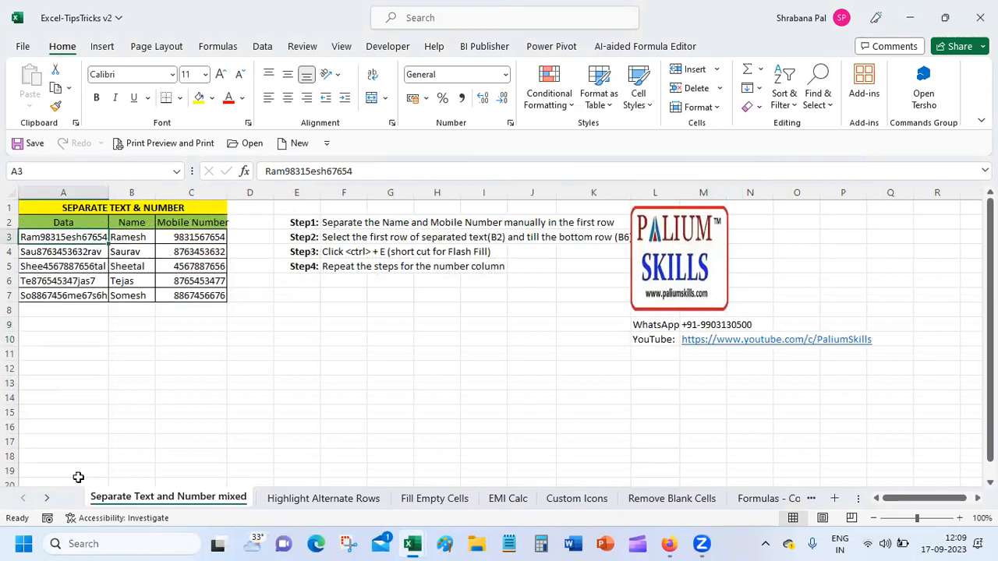
double_click(106, 192)
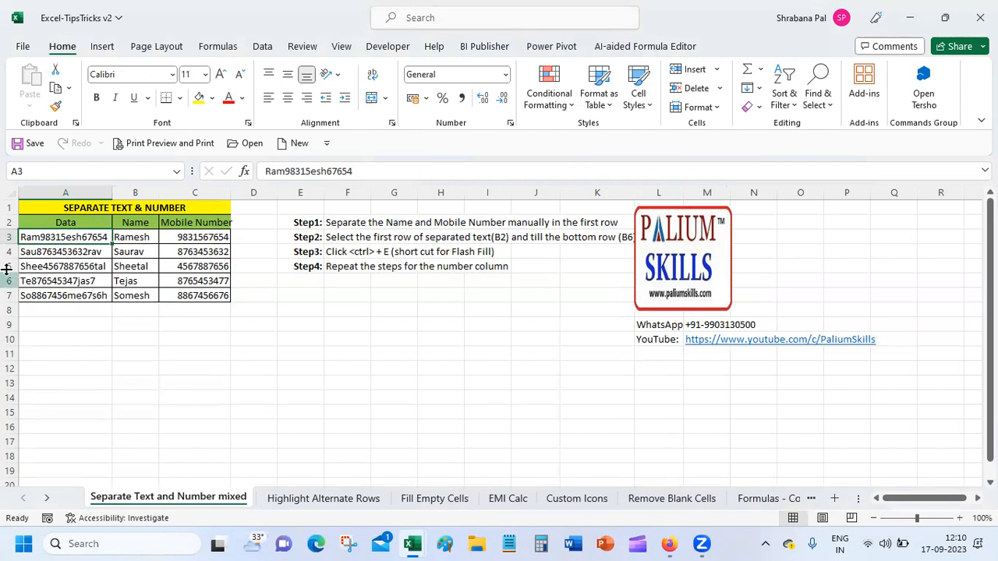
left_click(132, 237)
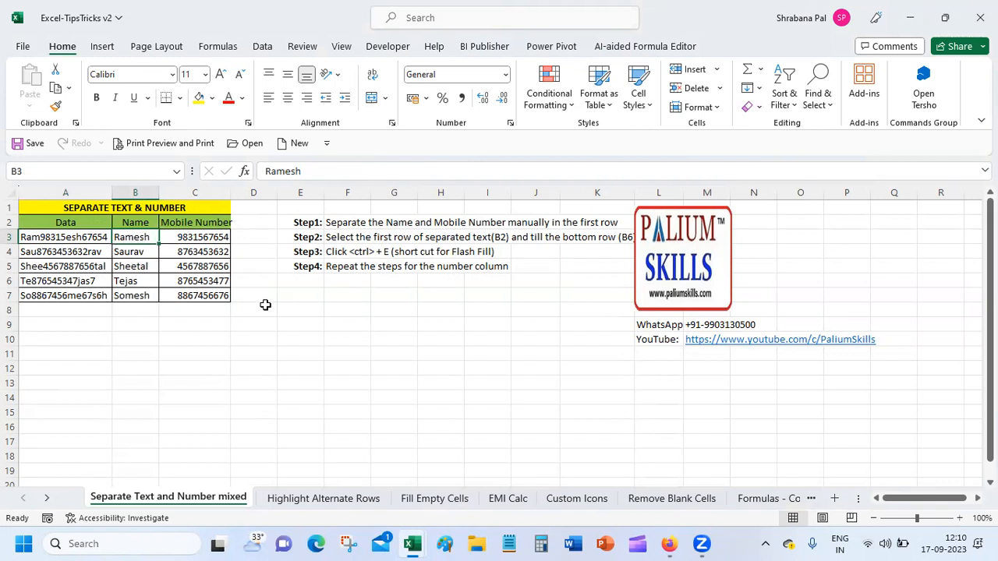
Clear the existing names and numbers from B3:C7.
left_click(215, 296, "shift")
right_click(214, 295)
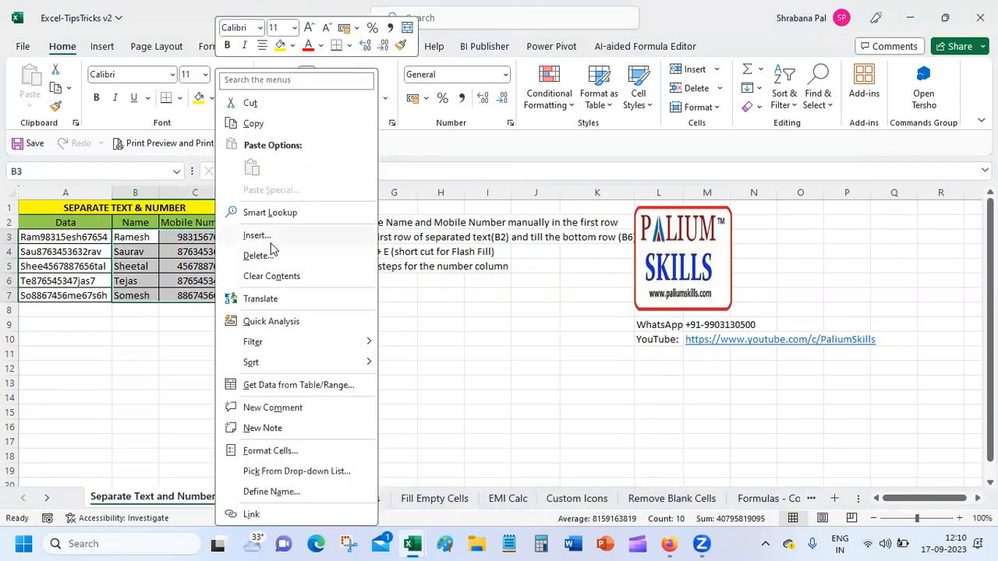
key("Escape")
key("Delete")
Re-enter the first person's name in B3 and their mobile number in C3.
left_click(125, 238)
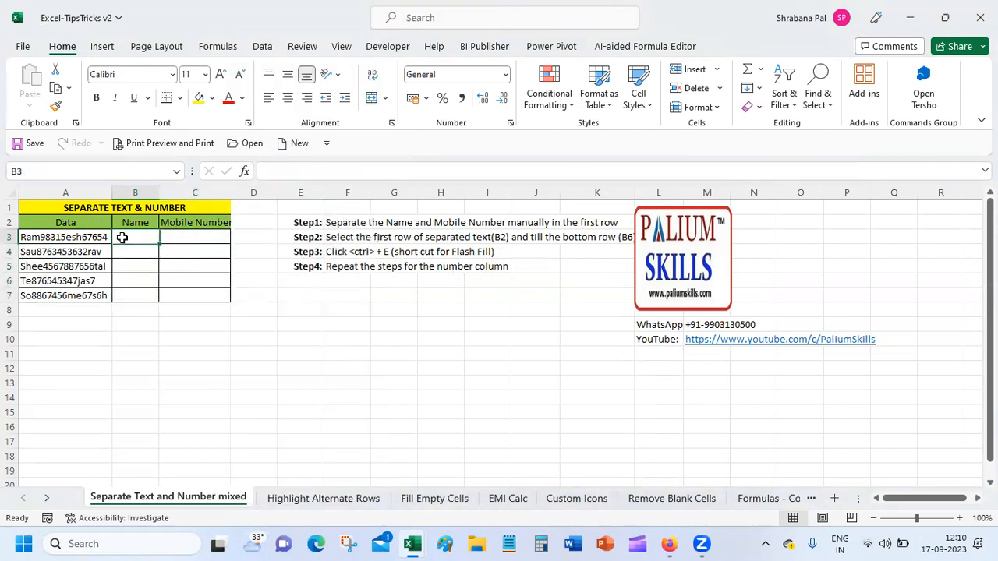
type("R")
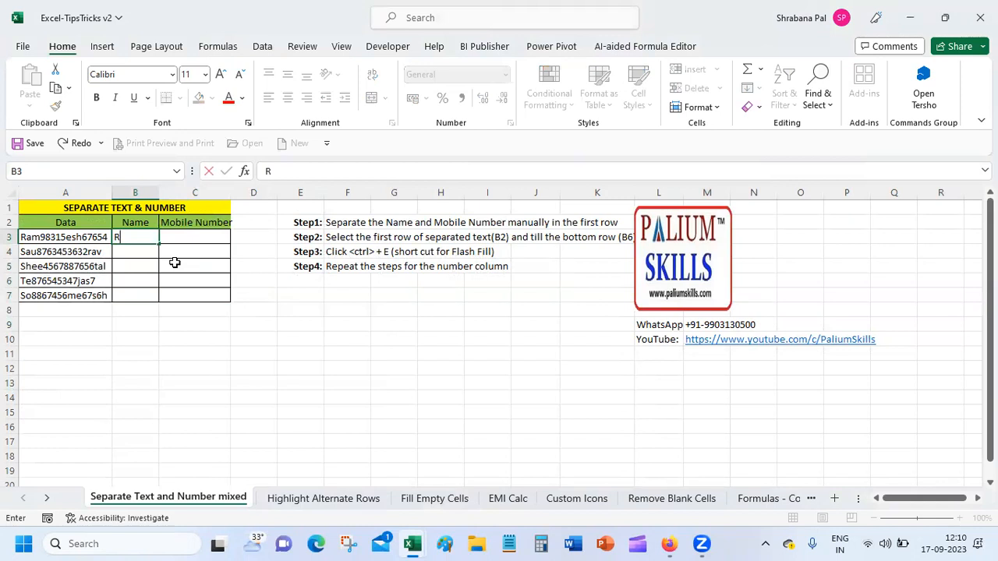
type("amesh")
left_click(181, 237)
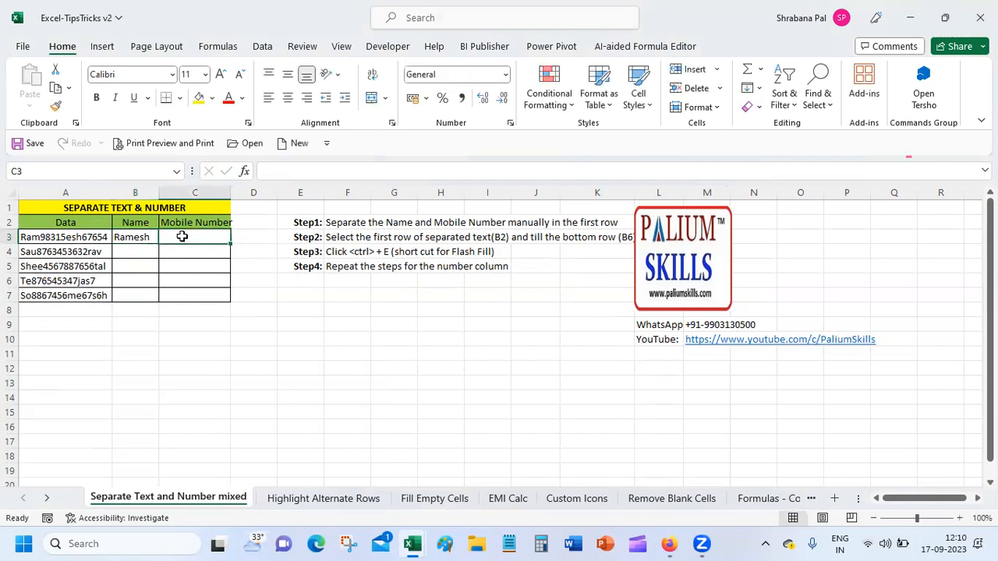
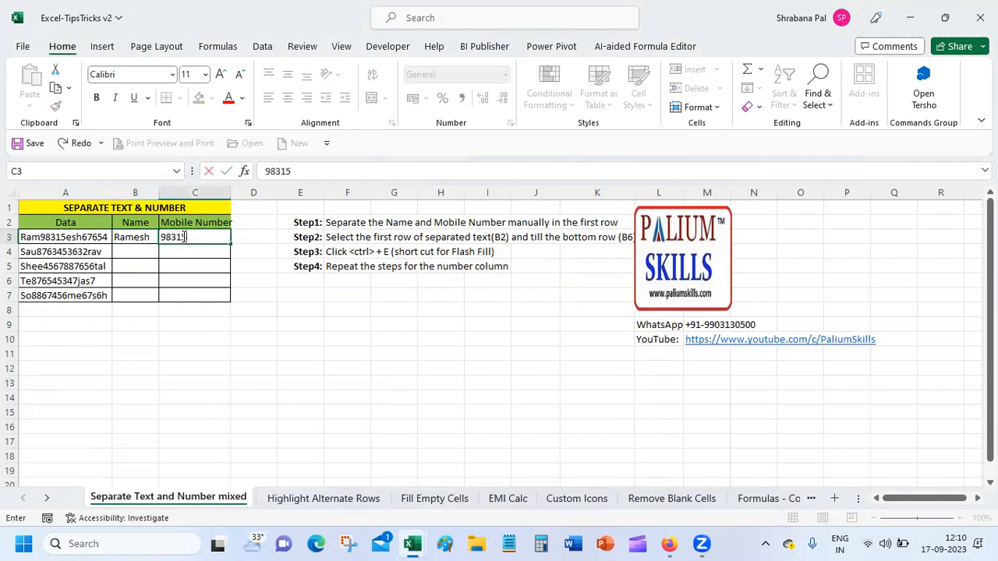
key("Return")
left_click_drag(140, 237, 192, 291)
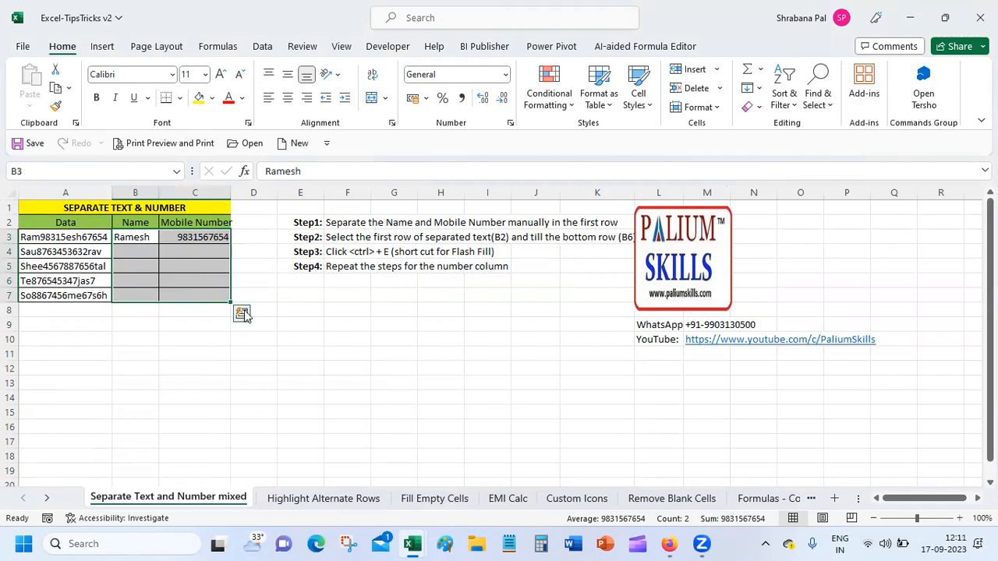
left_click(241, 313)
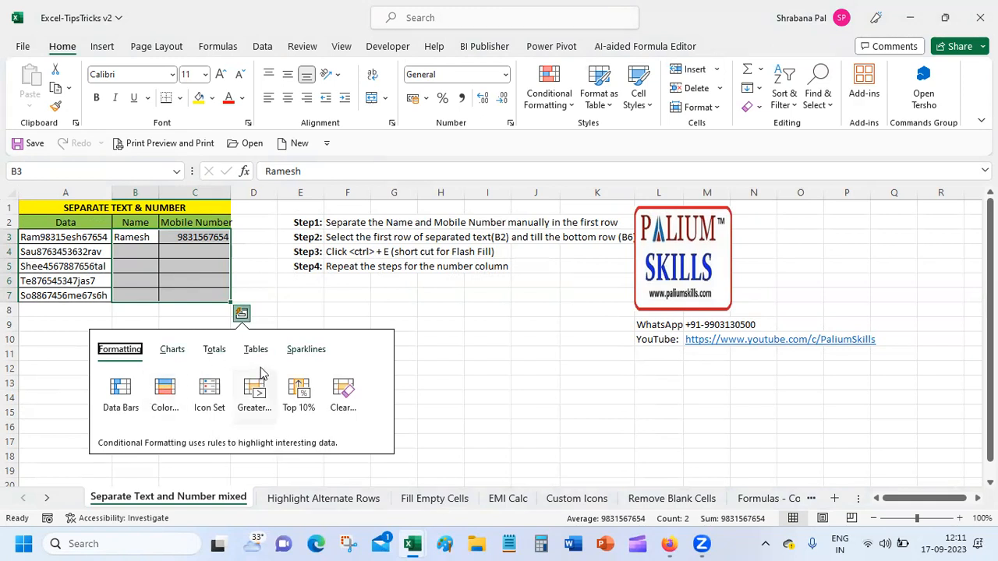
left_click(759, 88)
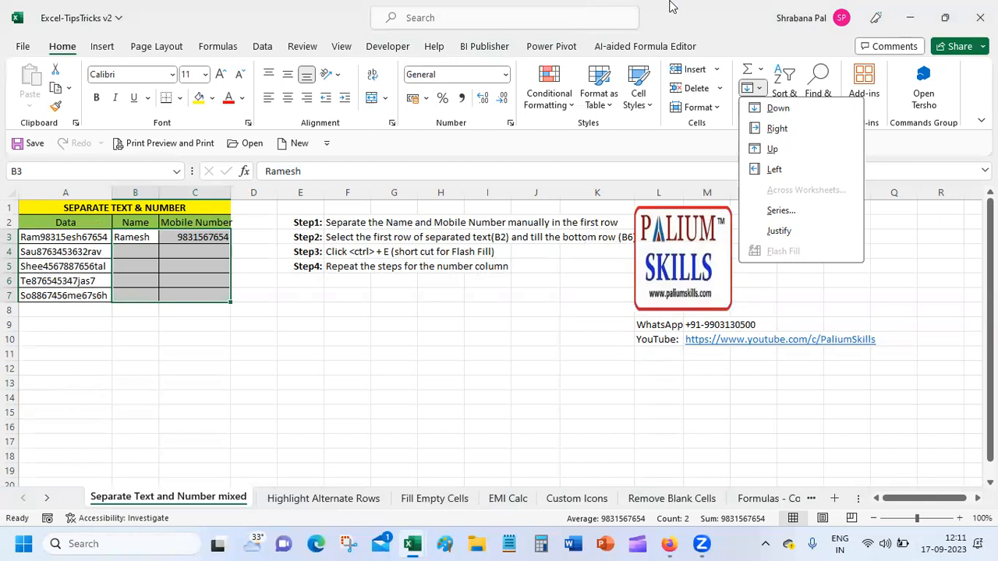
left_click(302, 18)
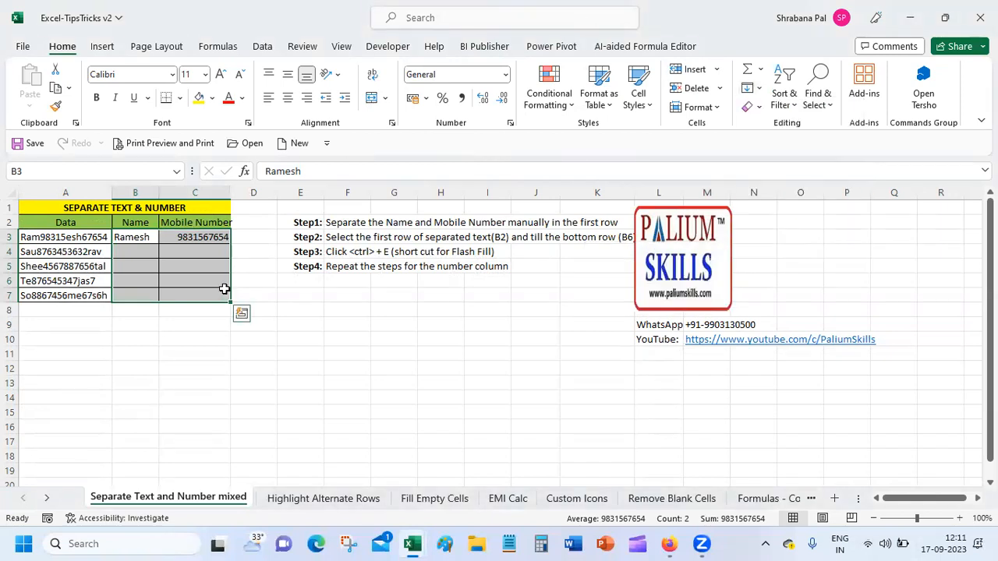
left_click(187, 254)
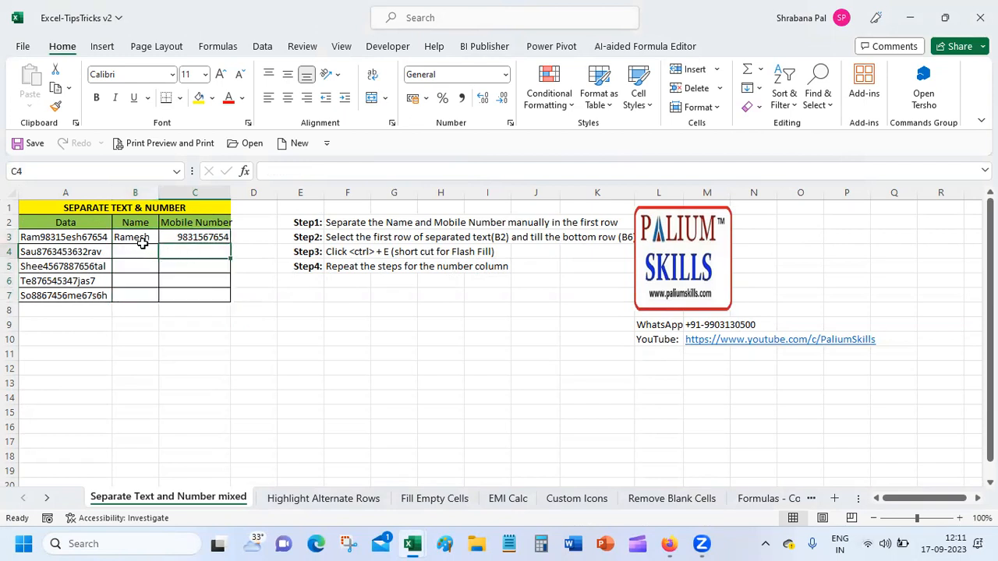
Flash-fill names into B4:B7 using Home > Fill > Flash Fill, after undoing a Ctrl+E attempt.
left_click_drag(143, 244, 143, 290)
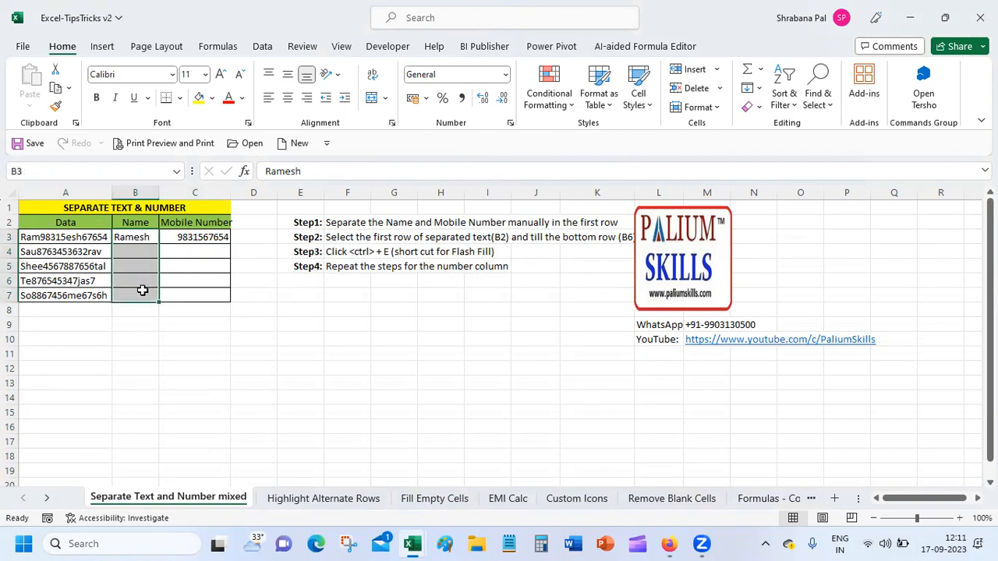
key("ctrl+e")
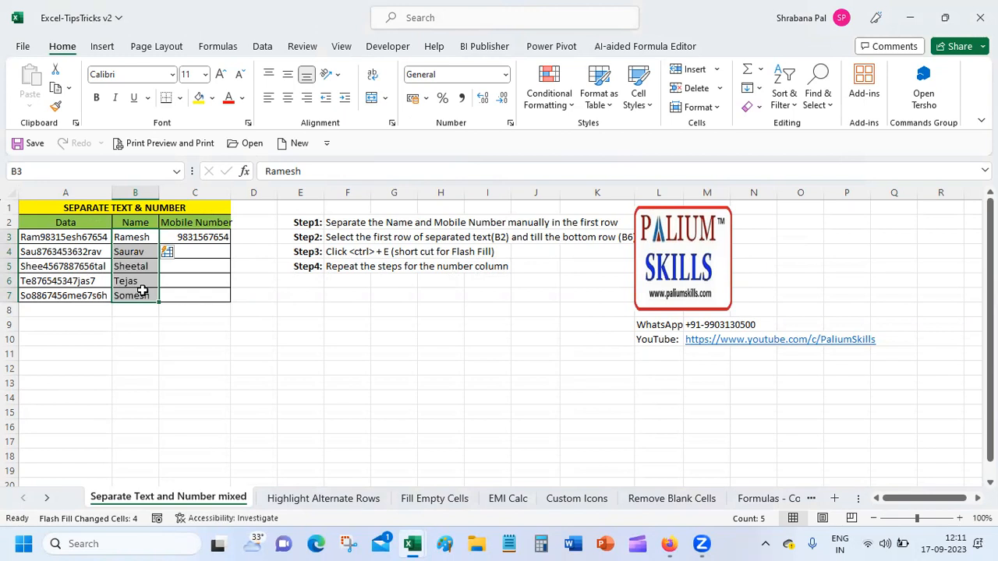
key("ctrl+z")
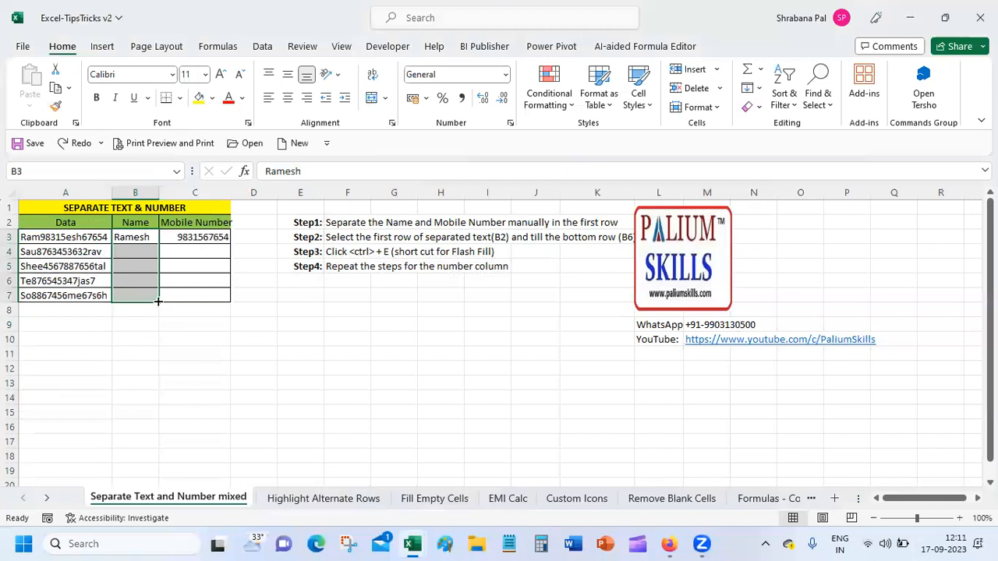
left_click(754, 88)
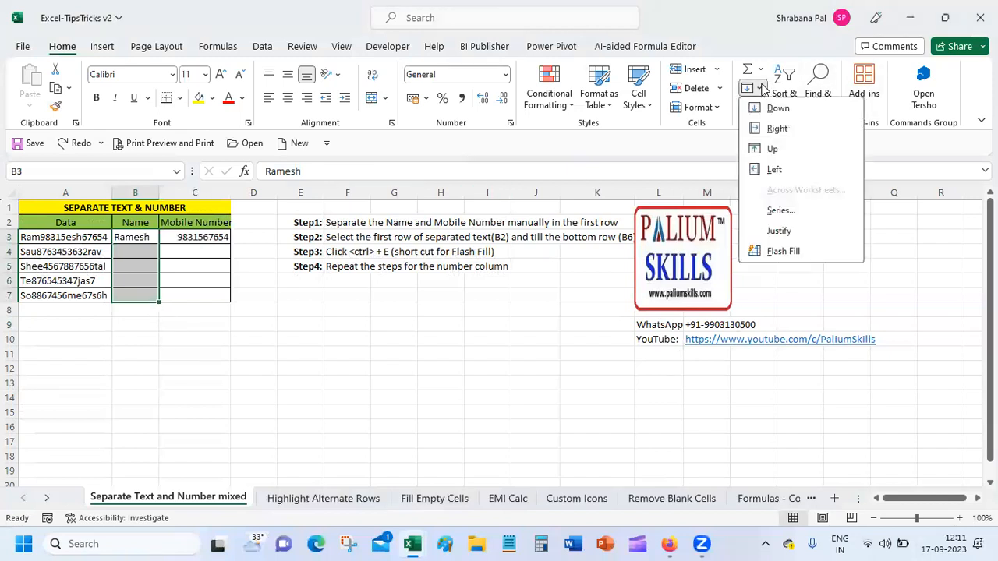
left_click(783, 251)
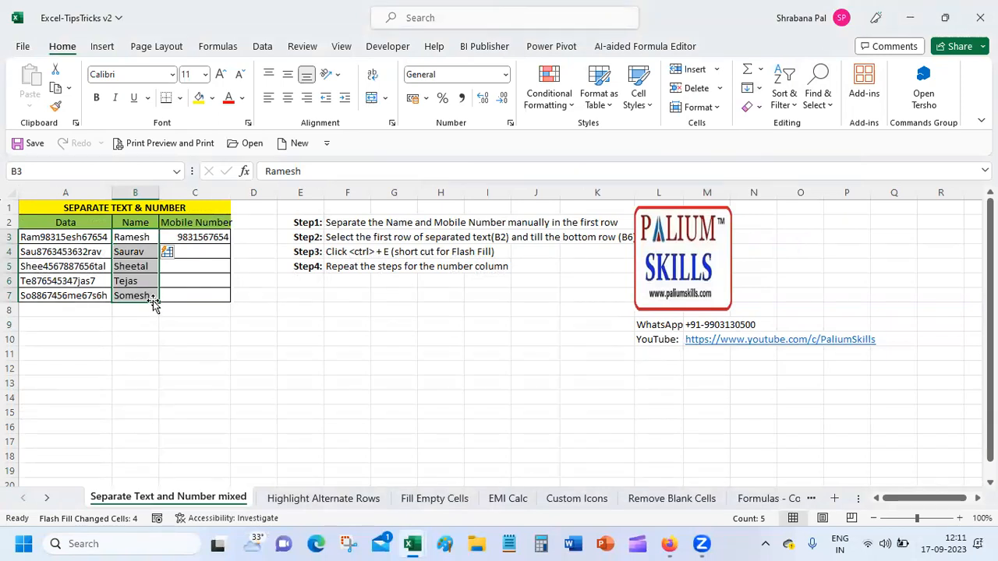
Flash-fill mobile numbers into C4:C7 with Home > Fill > Flash Fill, then select A9.
left_click(200, 238)
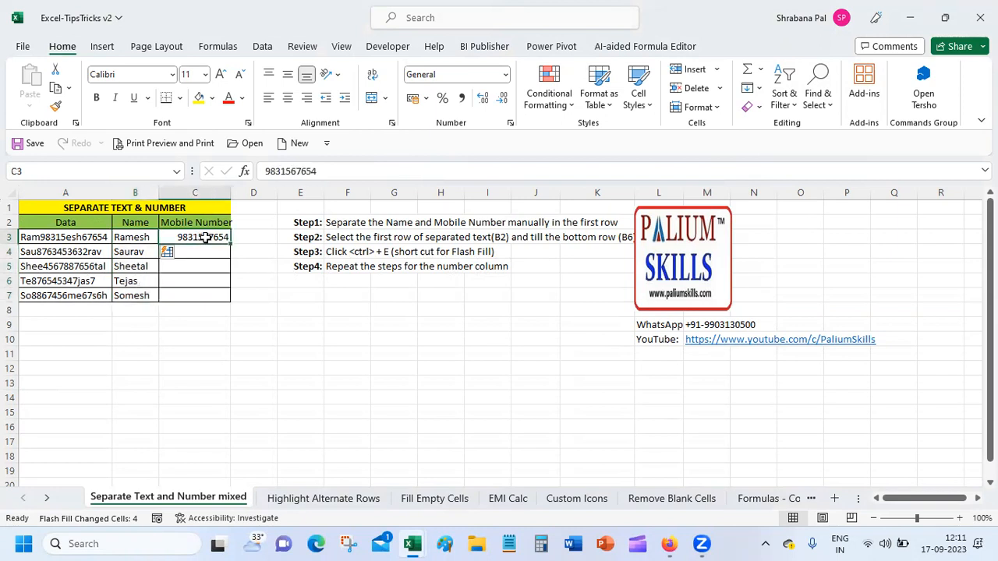
left_click_drag(205, 237, 205, 297)
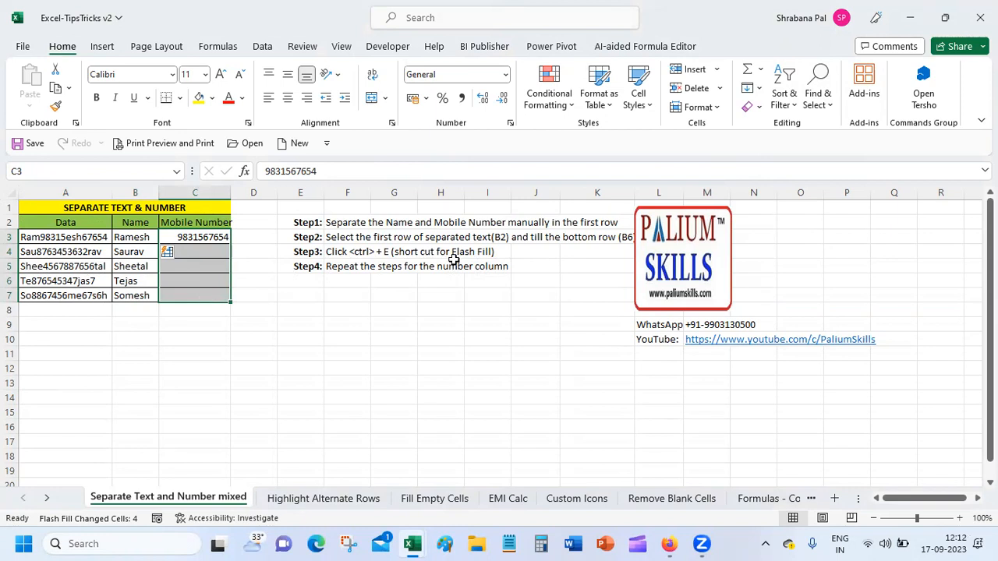
left_click(764, 89)
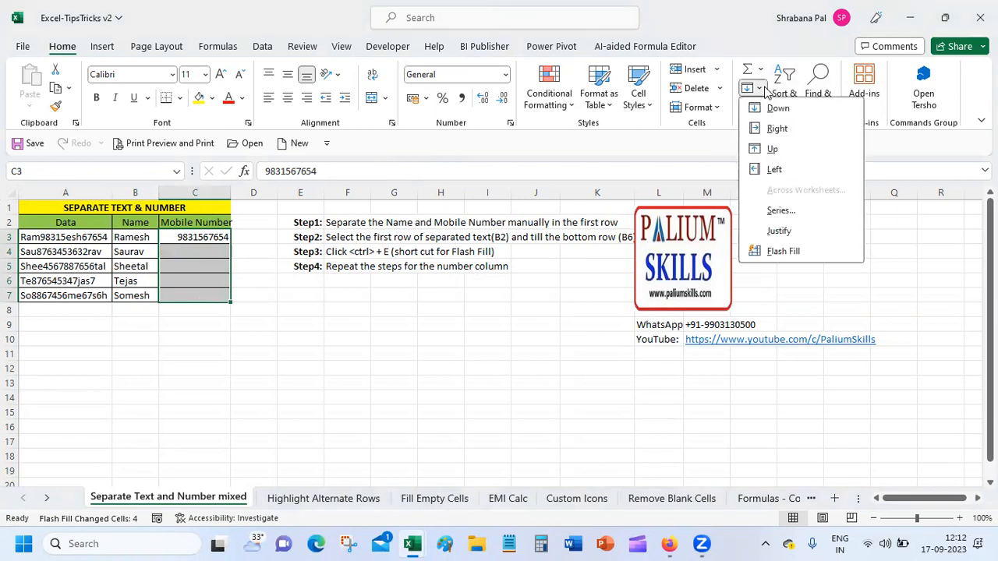
left_click(778, 251)
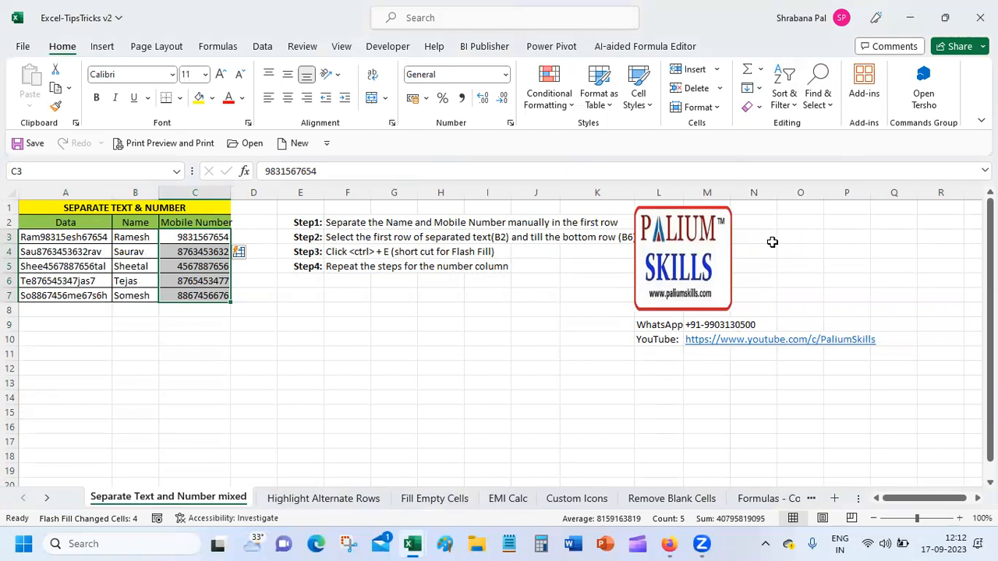
left_click(80, 322)
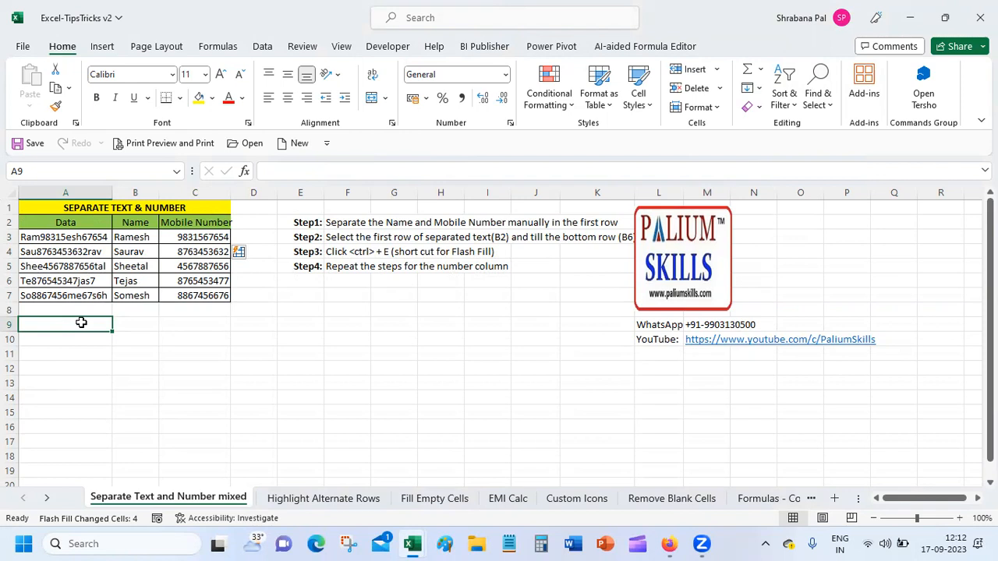
Enter two titled names in A10:A11, correcting A10's title from Mrs. to Mr.
key("Down")
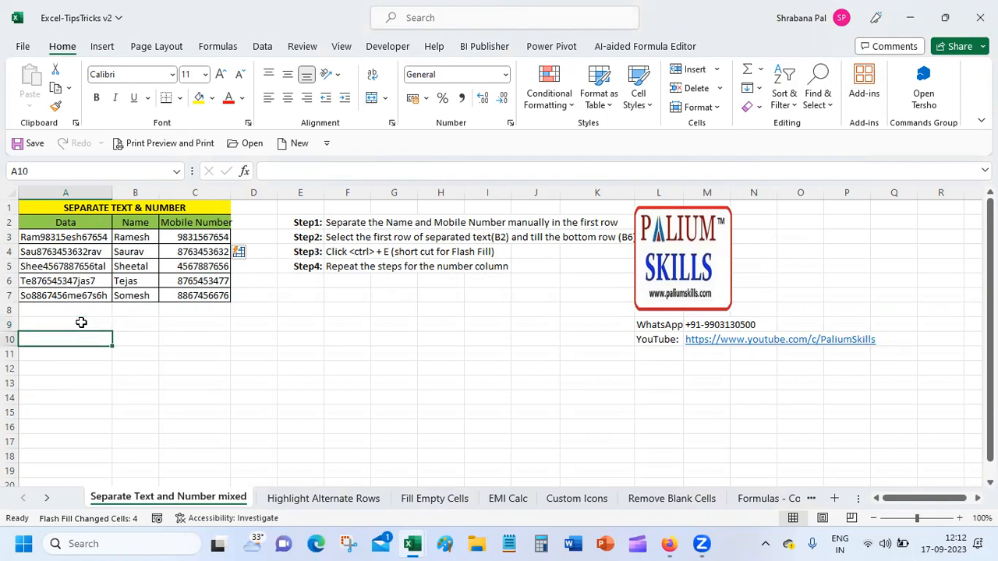
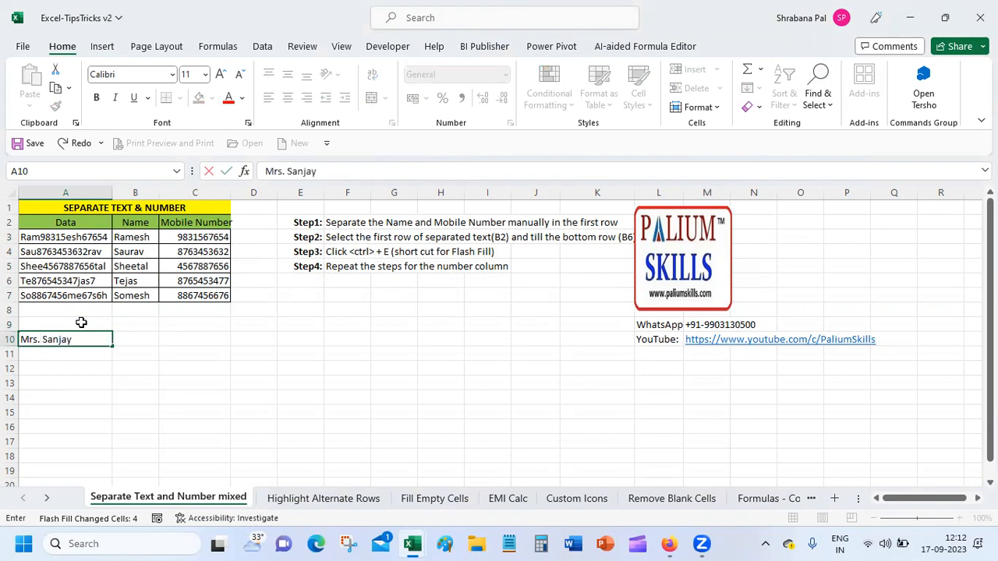
key("Return")
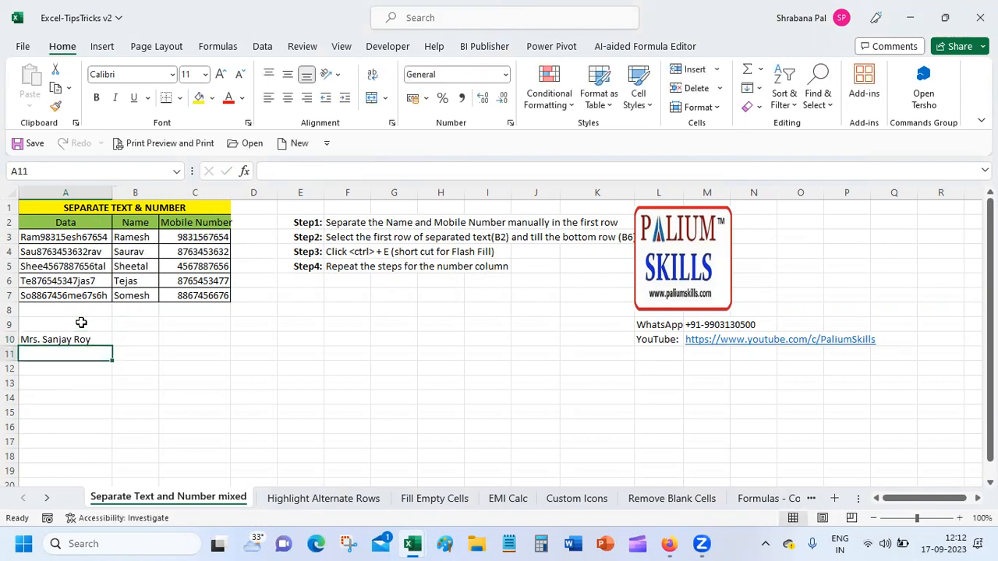
type("Mrs")
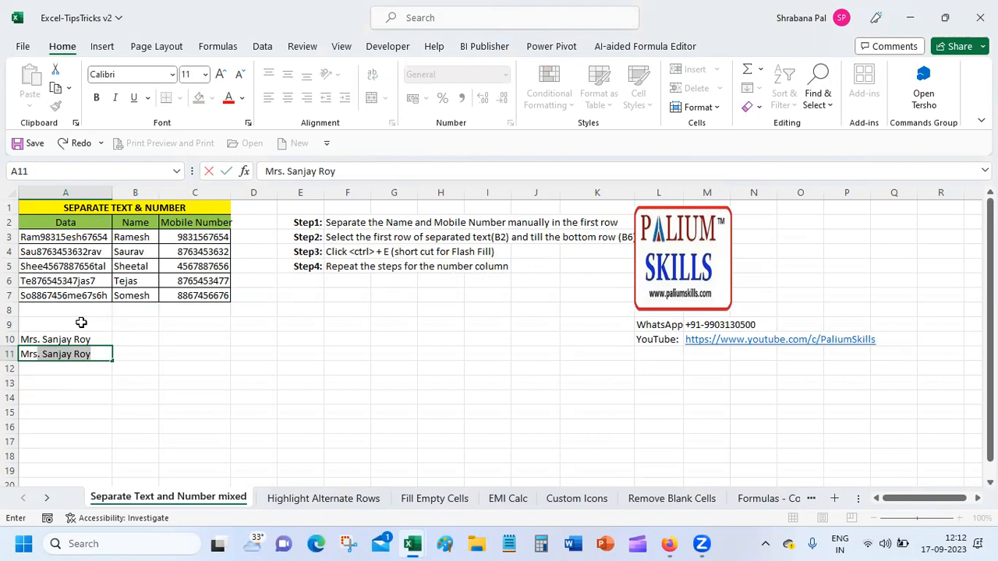
key("BackSpace")
key("BackSpace")
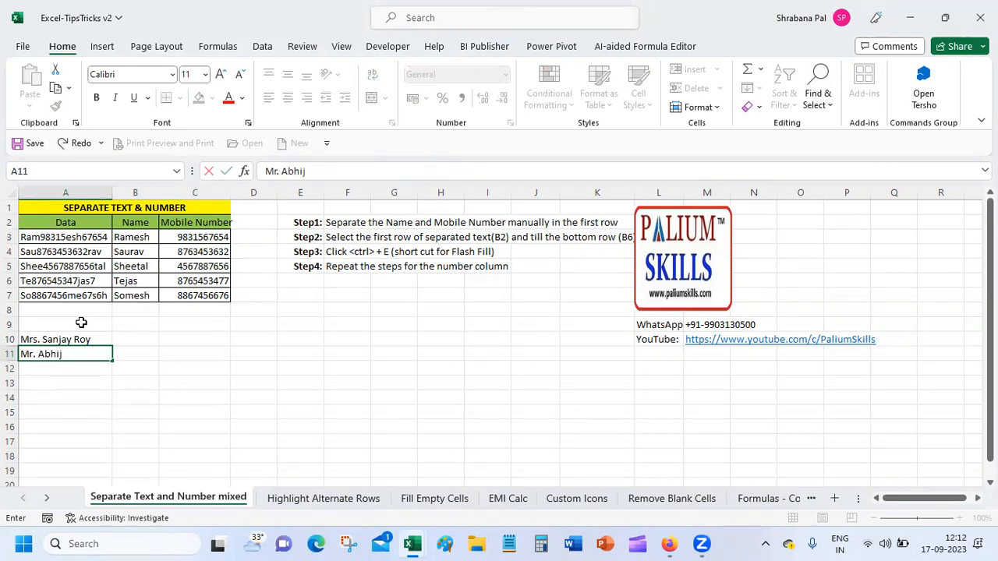
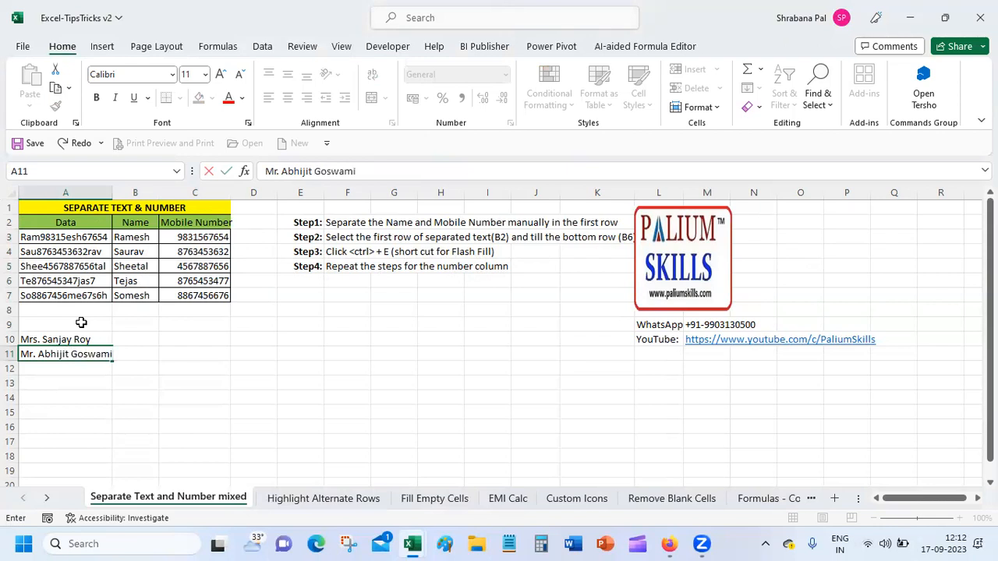
key("Return")
left_click(69, 339)
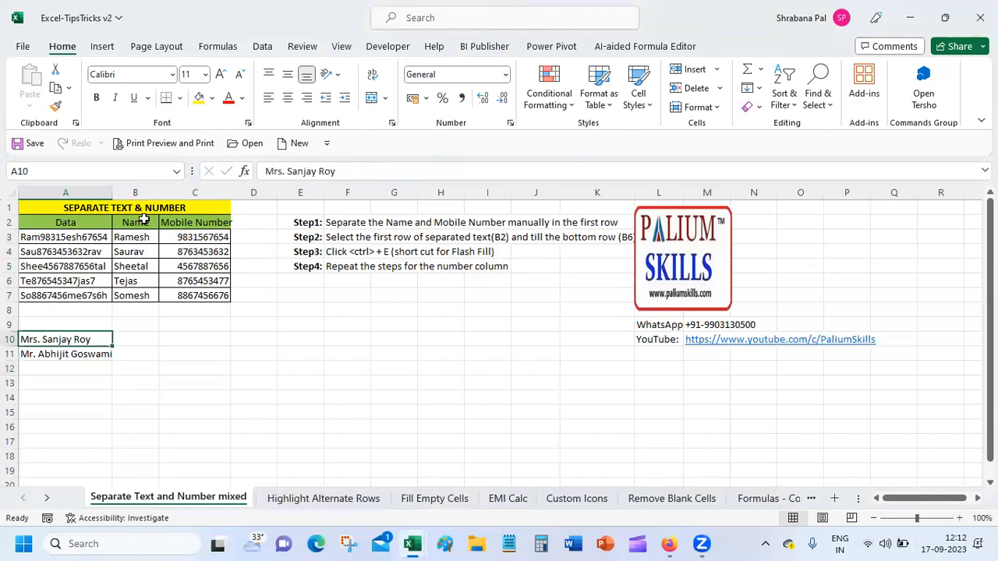
left_click(283, 171)
key("BackSpace")
key("Return")
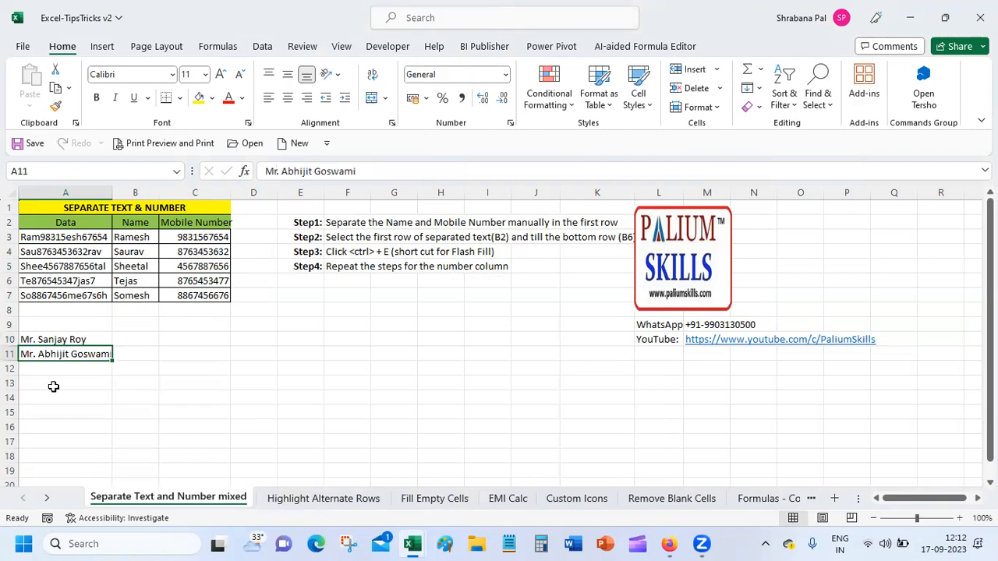
Type four more names into A12:A15, three with Ms, Mrs. or Mr. titles, fixing typos along the way.
left_click(60, 366)
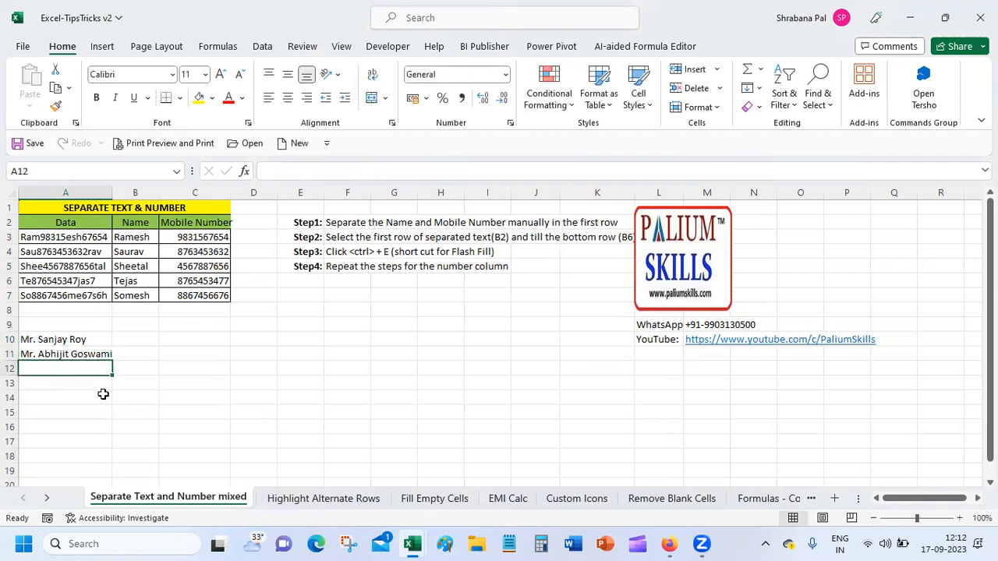
type("Ms A")
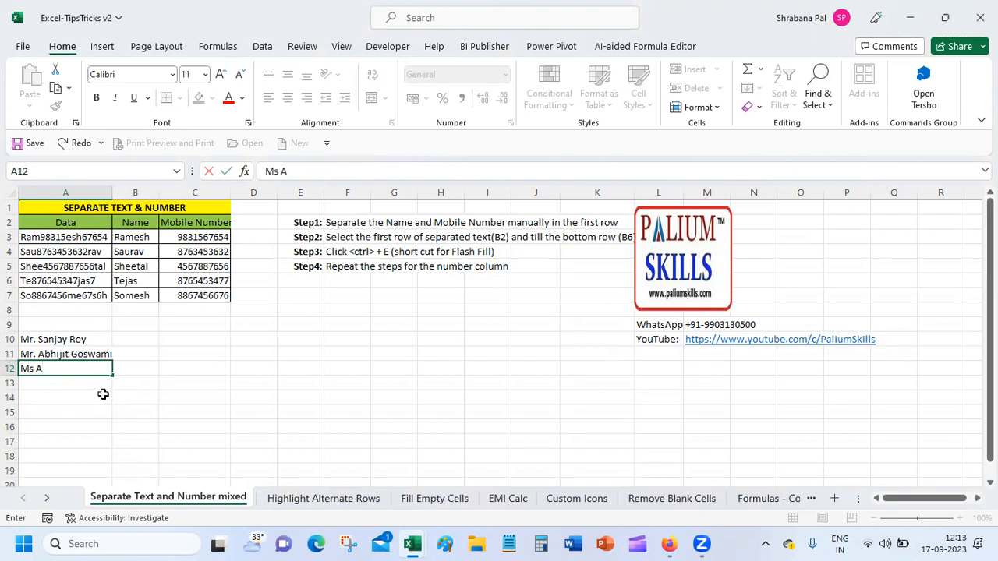
key("BackSpace")
key("BackSpace")
key("Return")
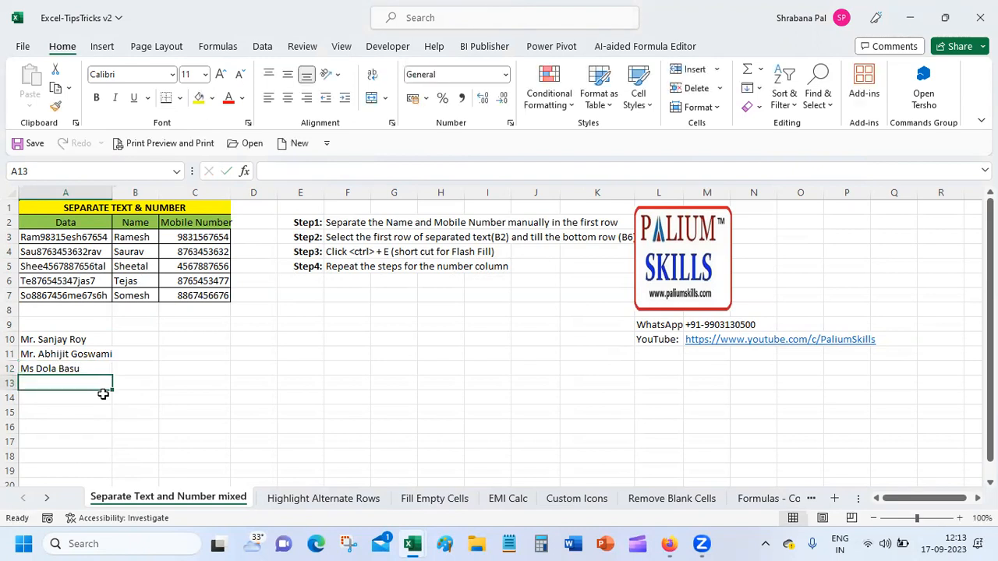
type("Mrs.")
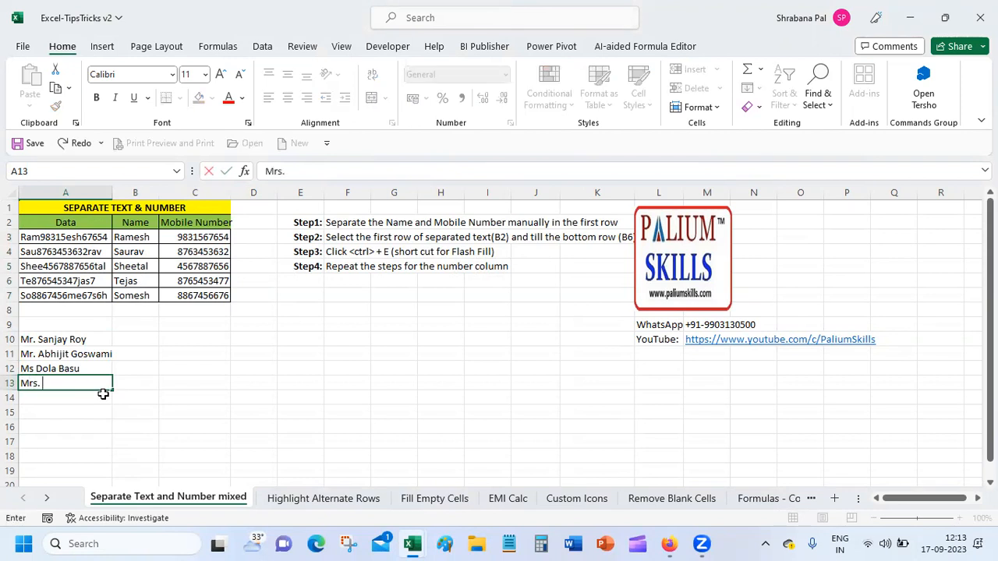
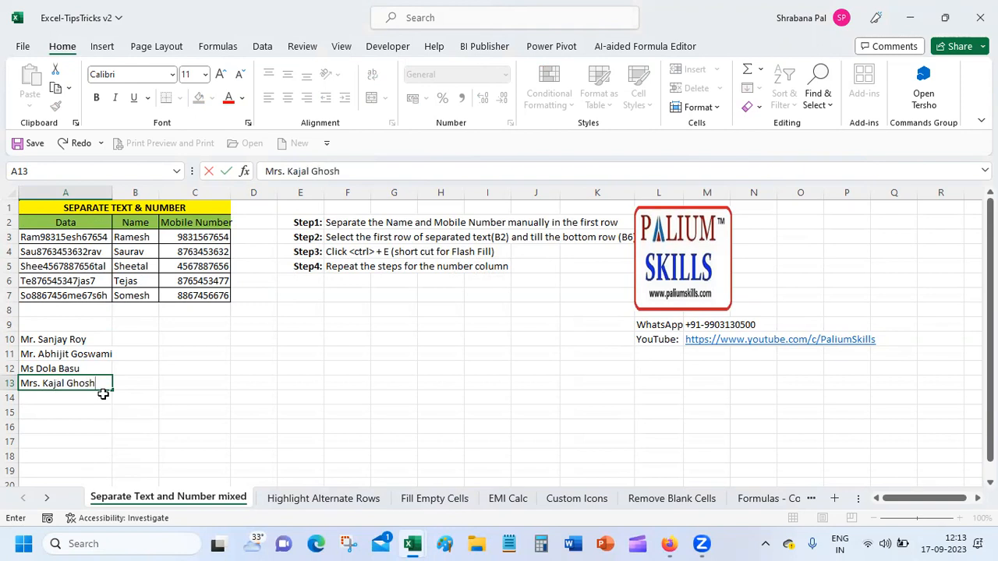
key("Return")
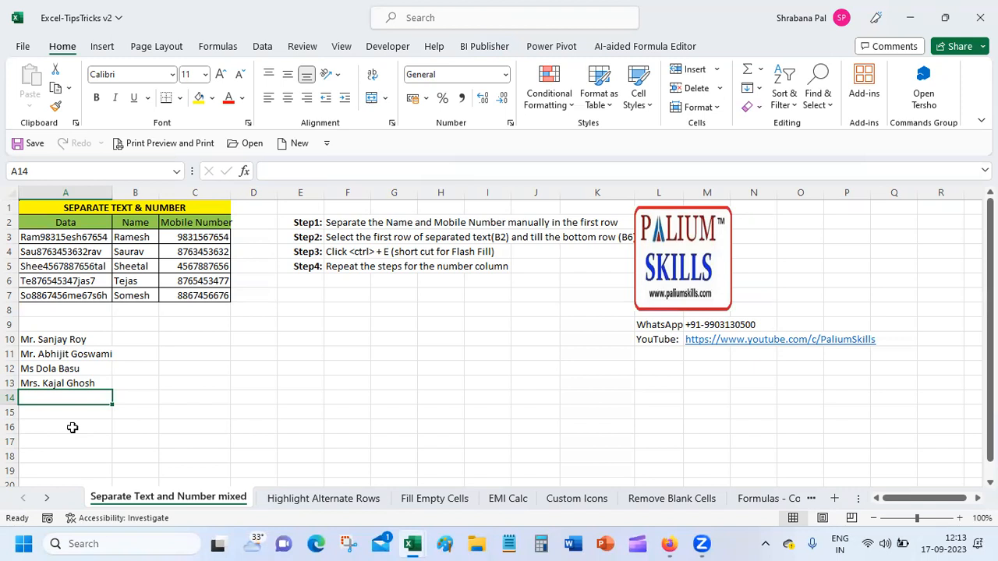
type("Mr")
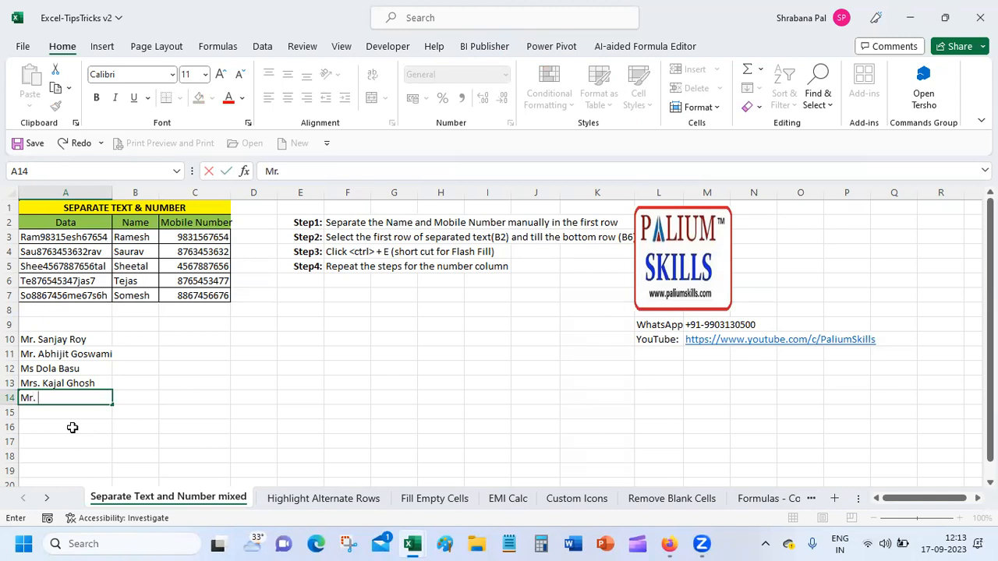
key("Return")
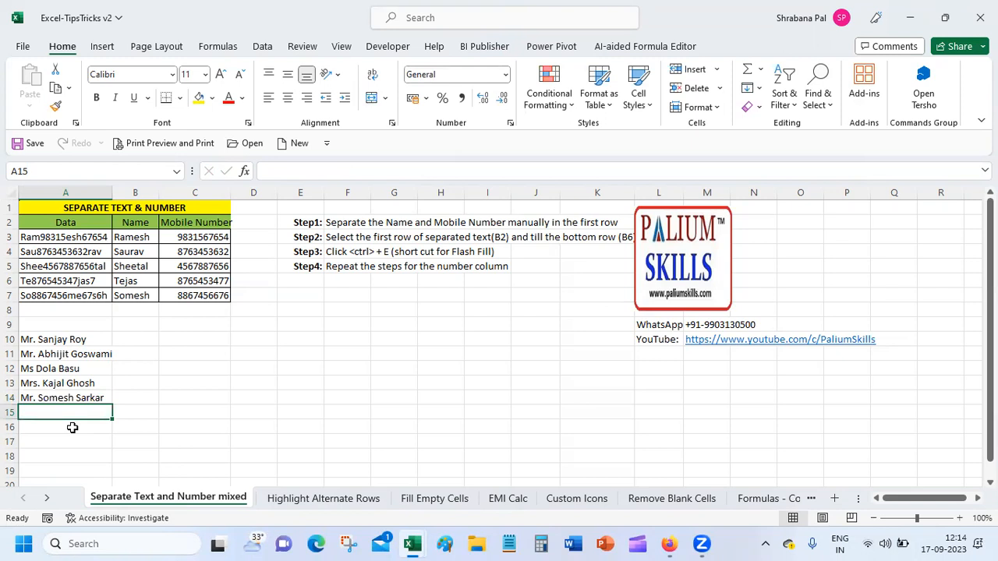
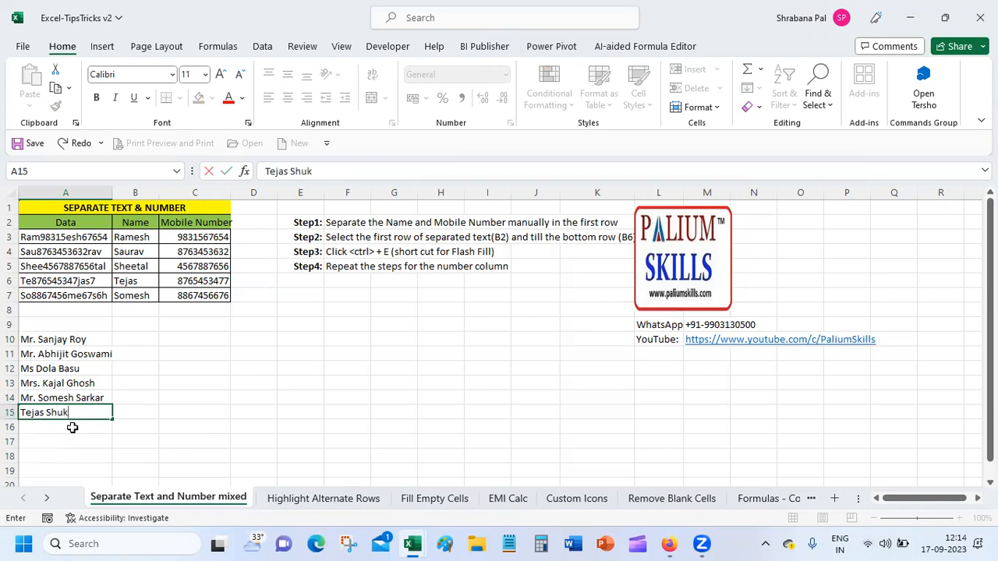
key("Tab")
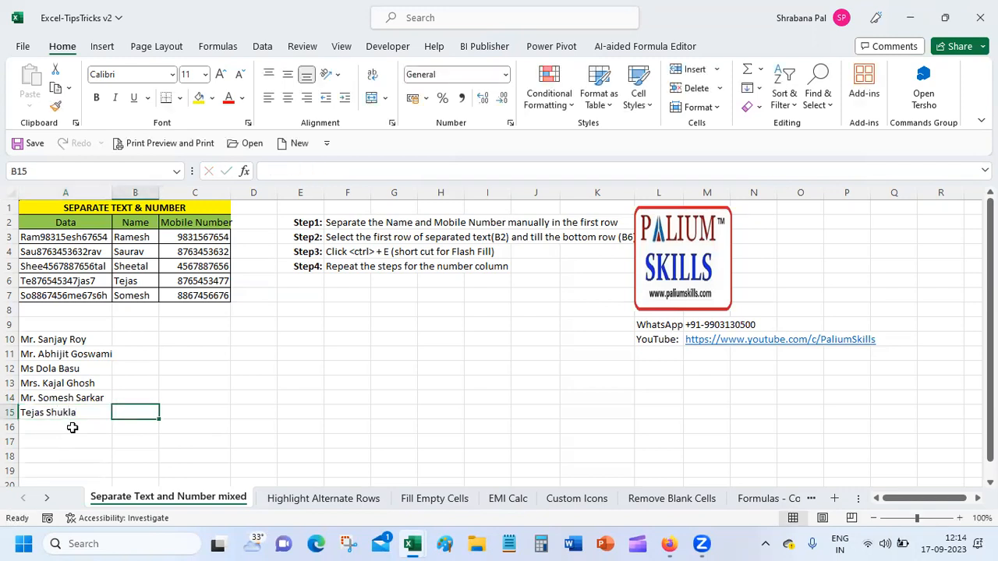
left_click(143, 339)
left_click_drag(44, 339, 50, 413)
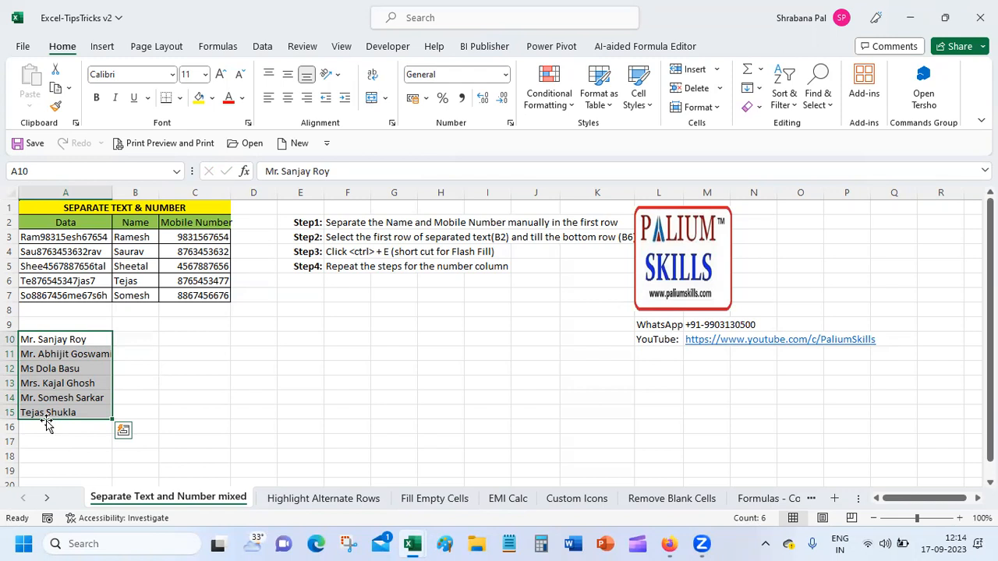
key("ctrl+h")
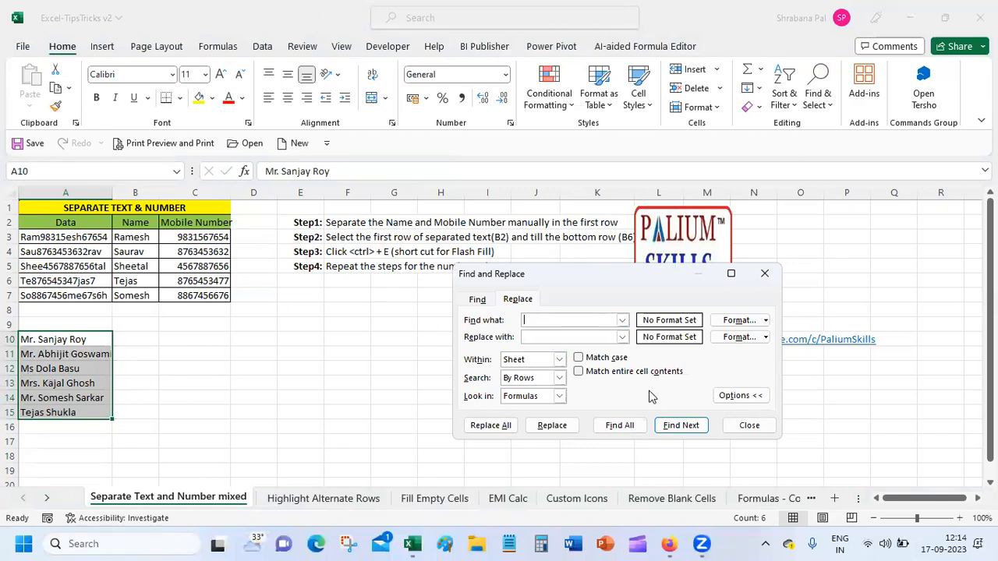
left_click(748, 426)
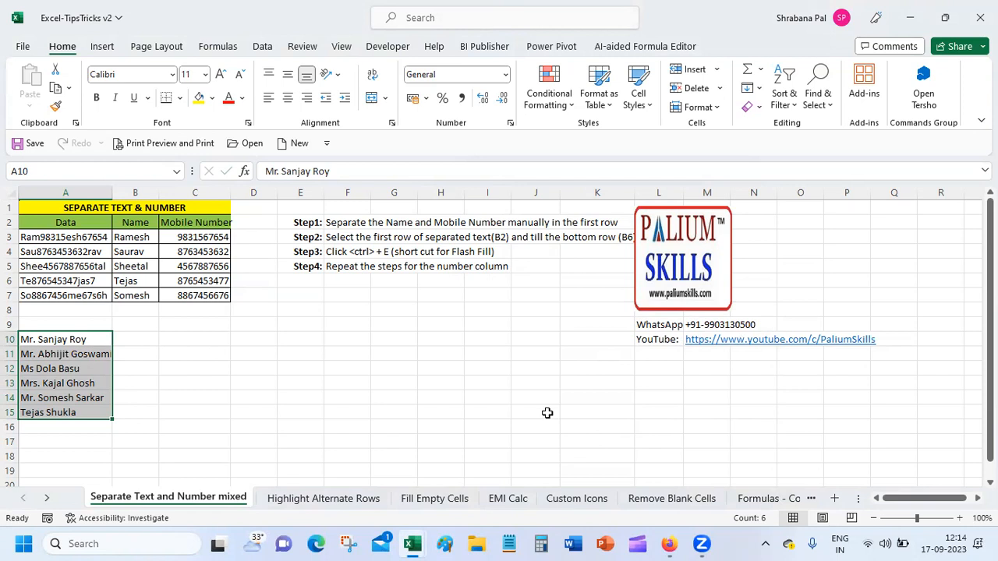
left_click(135, 341)
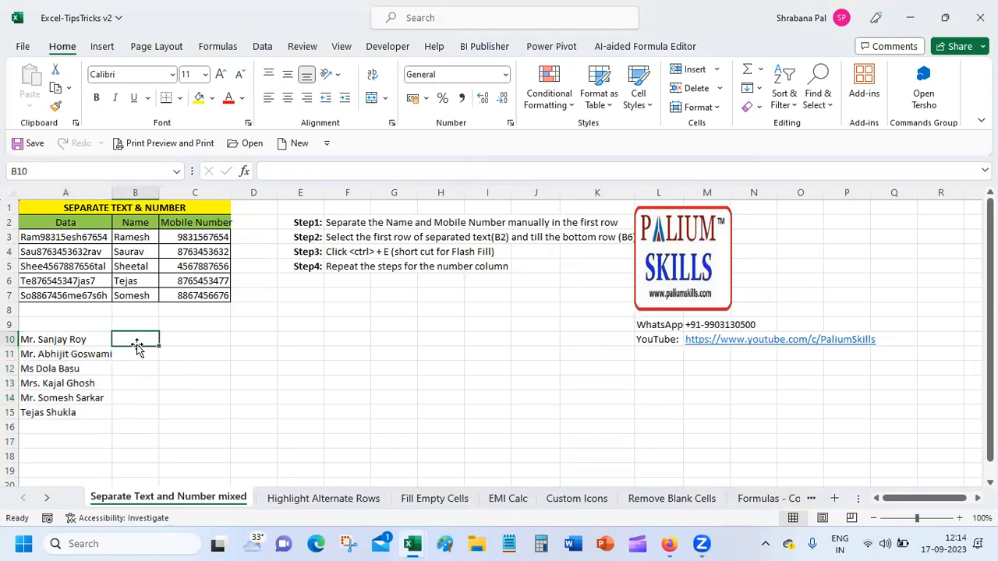
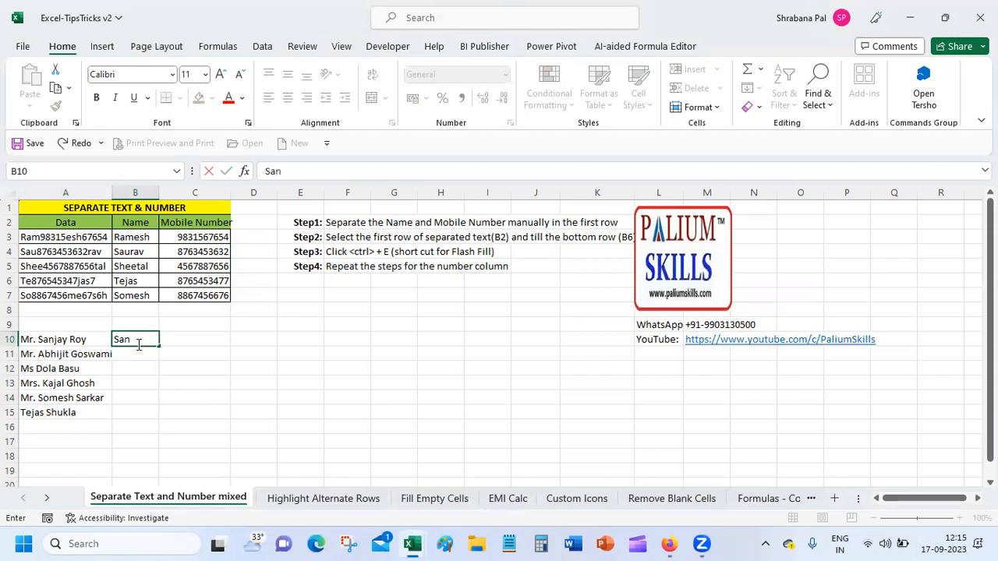
Type the first untitled name in B10 and flash-fill B11:B15 from it.
key("Return")
left_click_drag(137, 339, 141, 413)
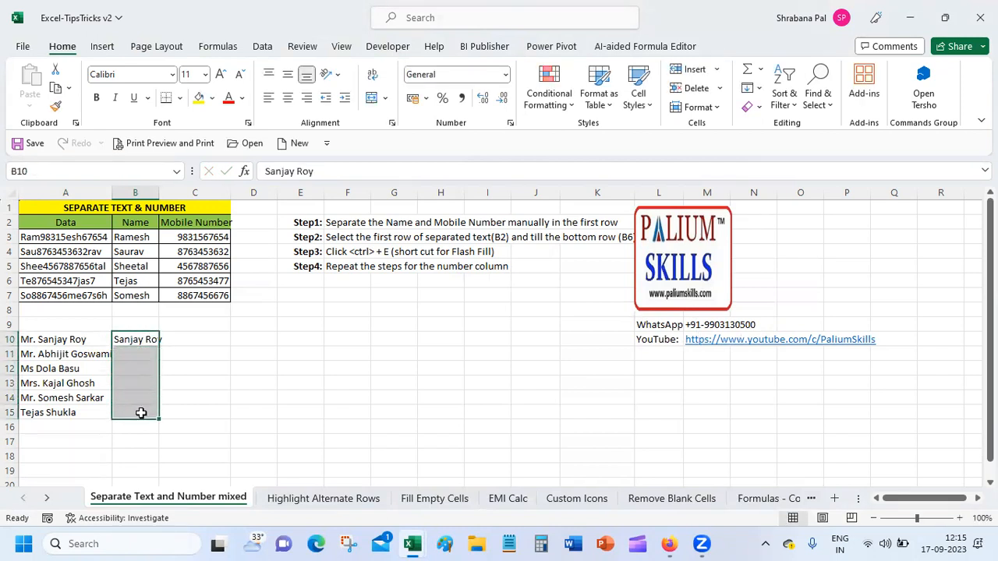
left_click(758, 89)
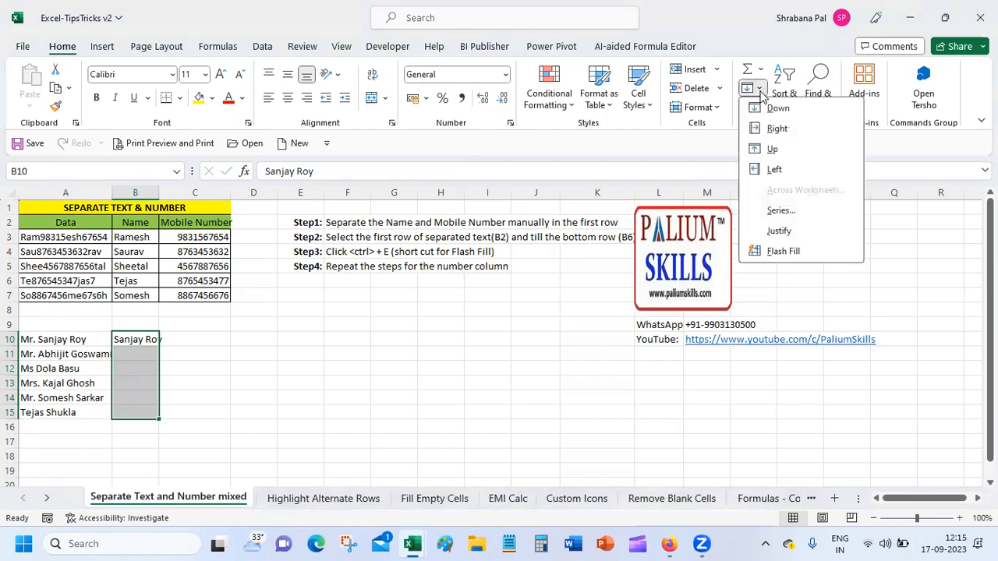
left_click(783, 251)
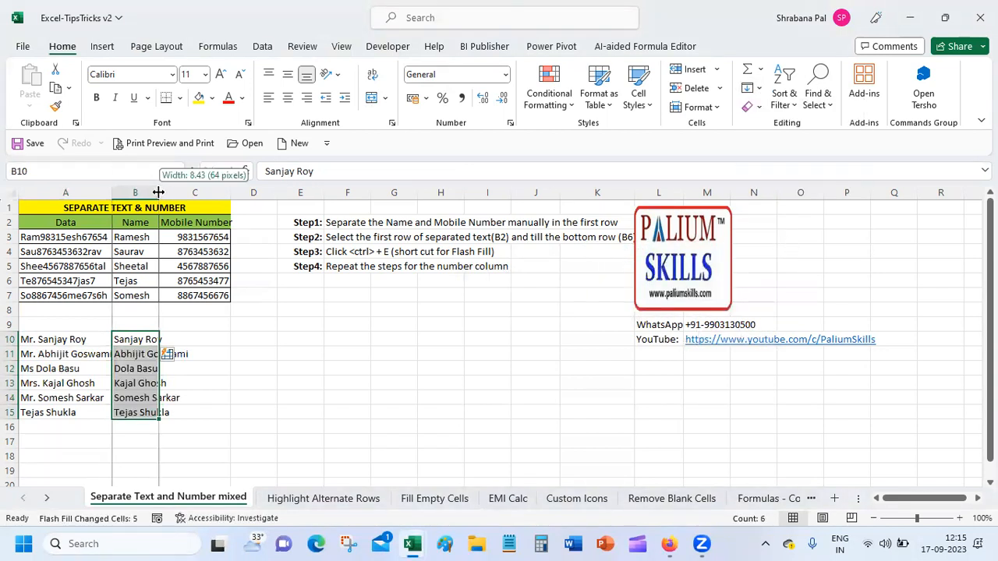
Autofit columns A and B to fit the full names.
double_click(159, 194)
left_click(236, 374)
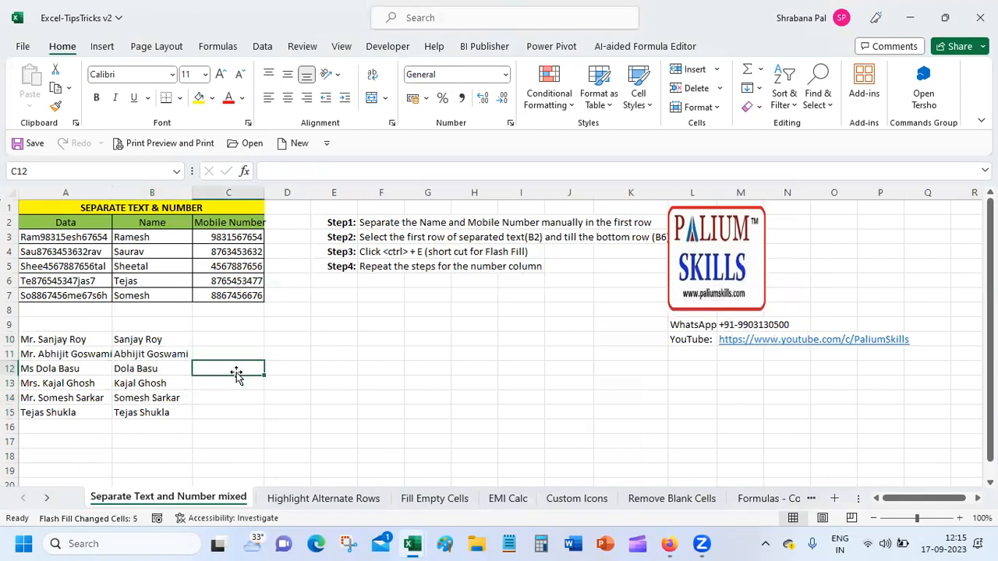
double_click(112, 190)
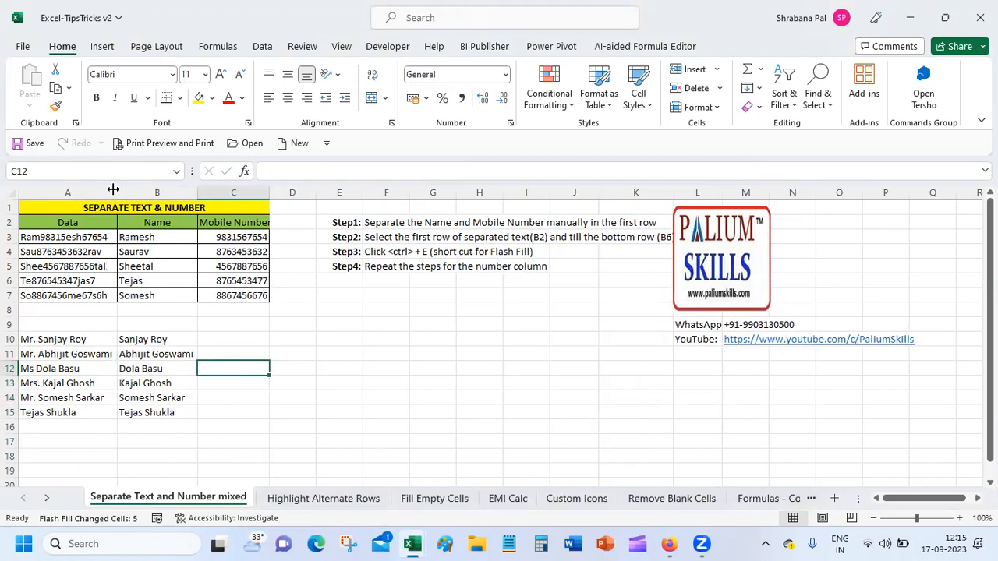
left_click(140, 353)
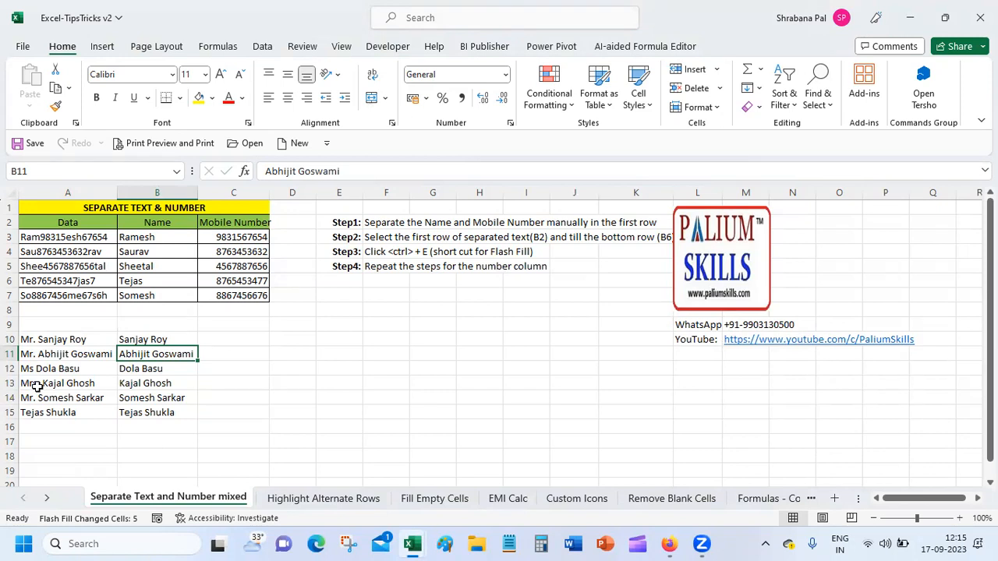
left_click_drag(46, 337, 47, 414)
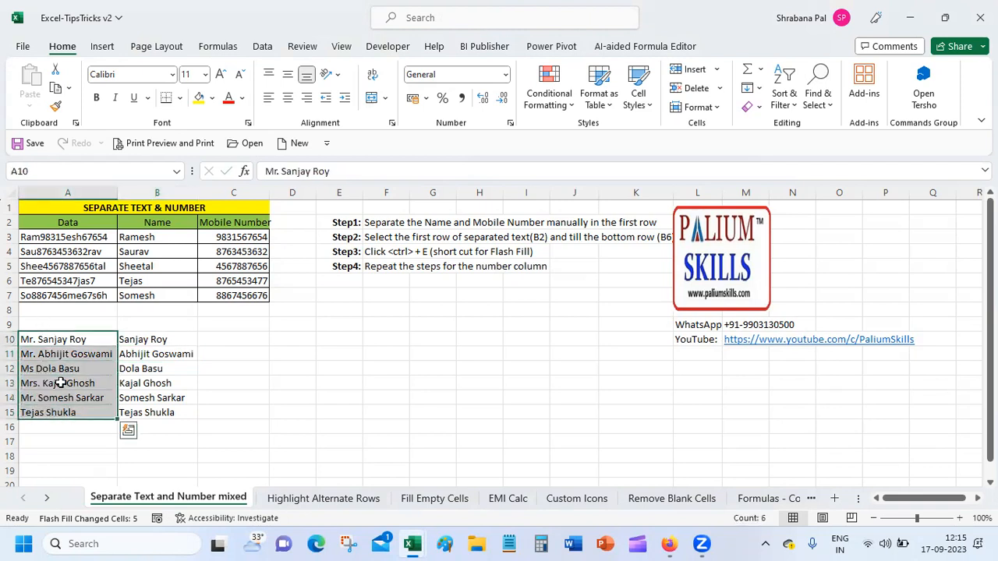
left_click(261, 47)
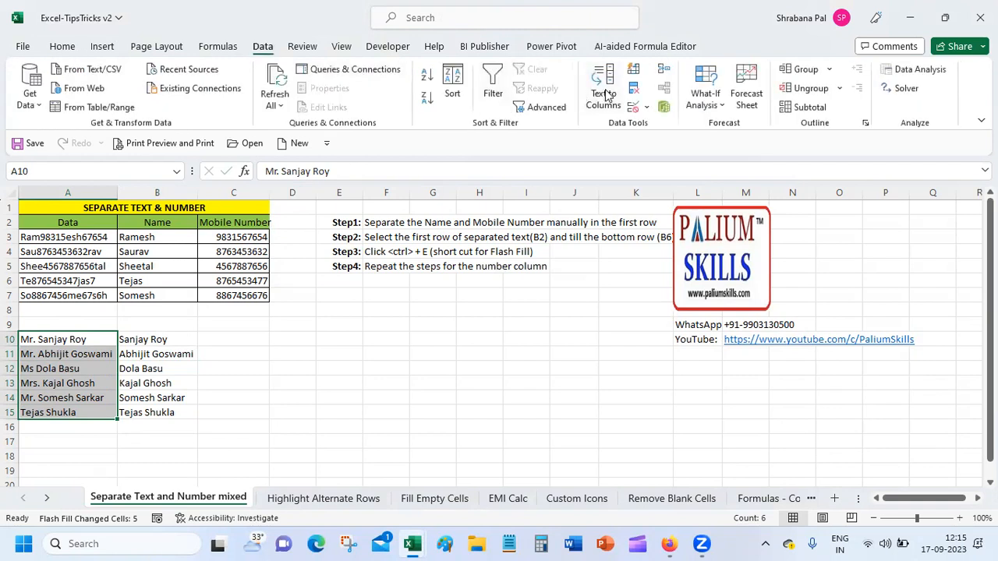
left_click(605, 94)
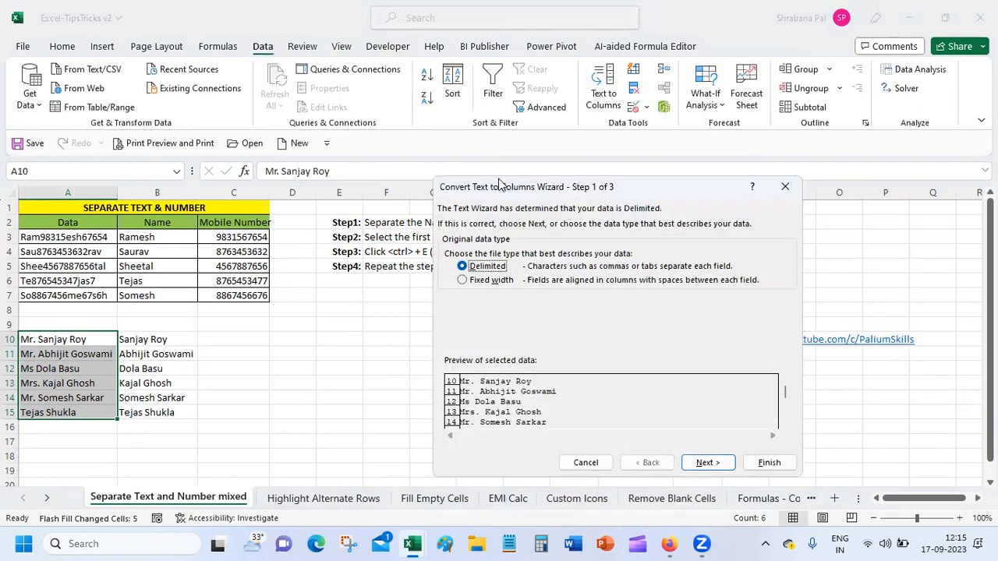
left_click_drag(499, 180, 493, 100)
left_click(471, 201)
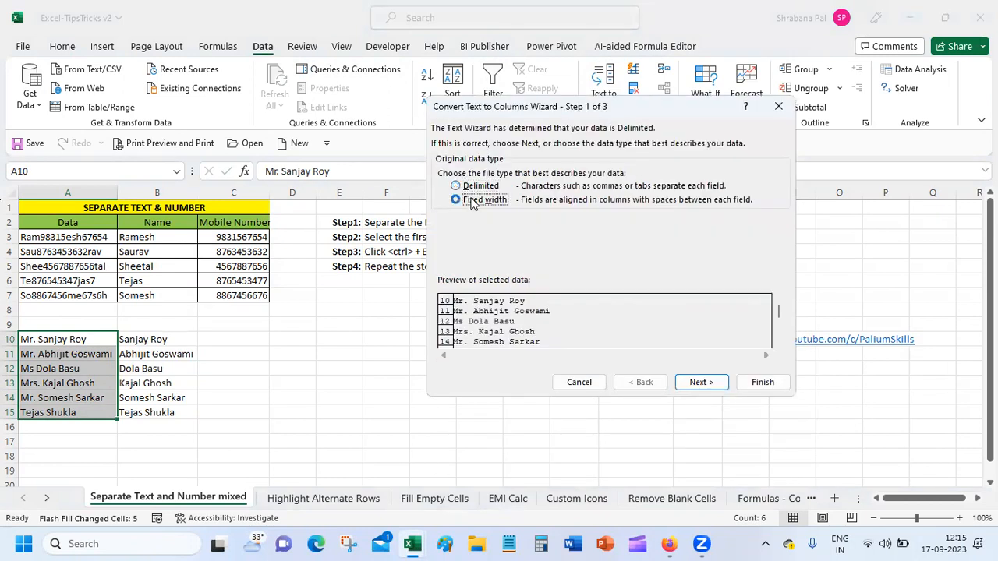
left_click(696, 384)
left_click(459, 295)
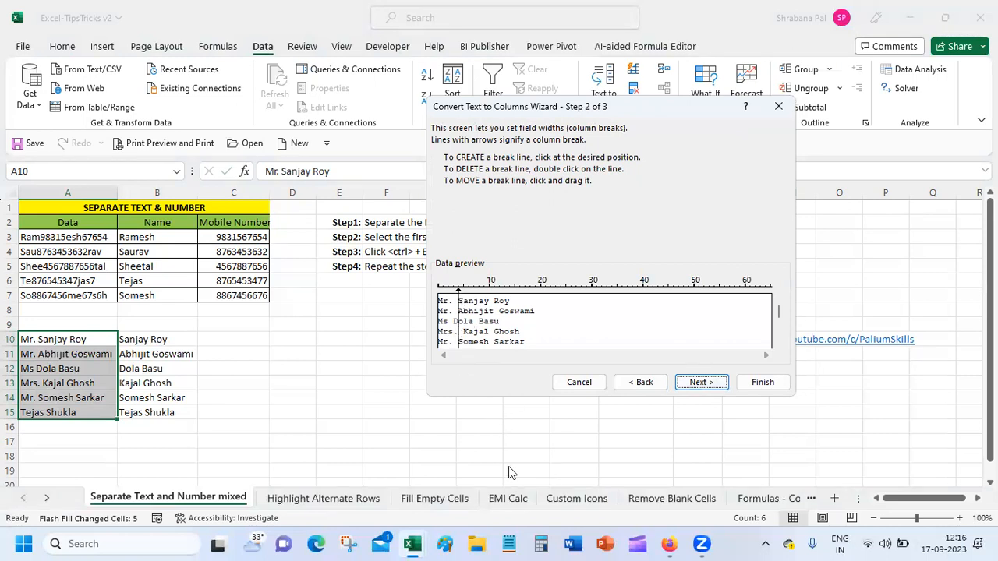
left_click_drag(780, 316, 780, 333)
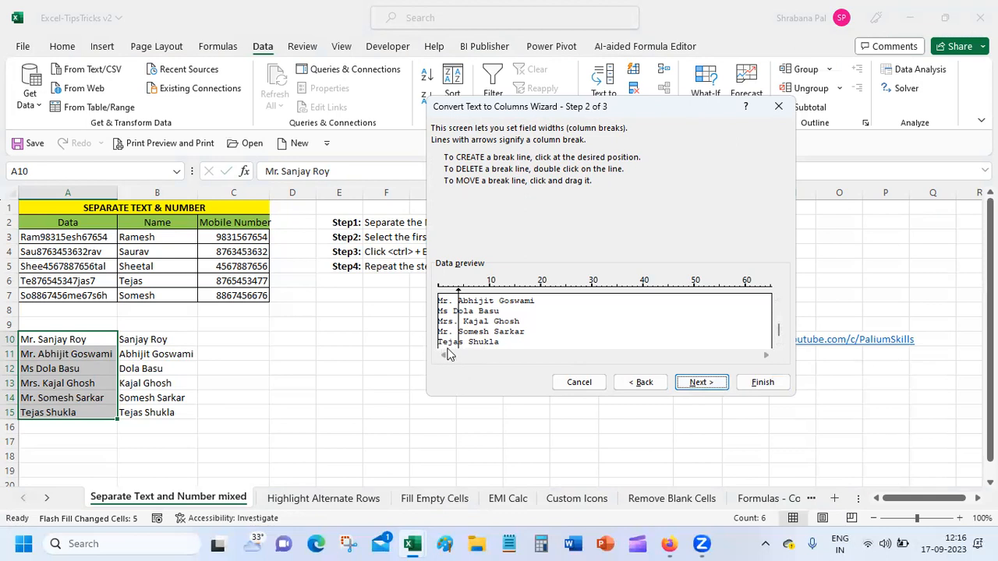
left_click(579, 382)
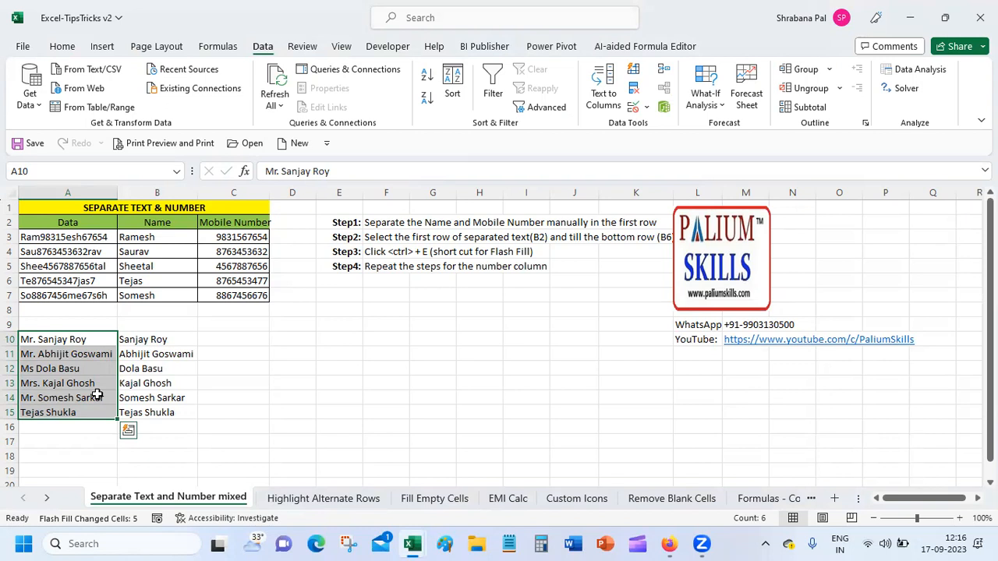
Type the first person's title-free name into C10 as the example.
left_click(92, 323)
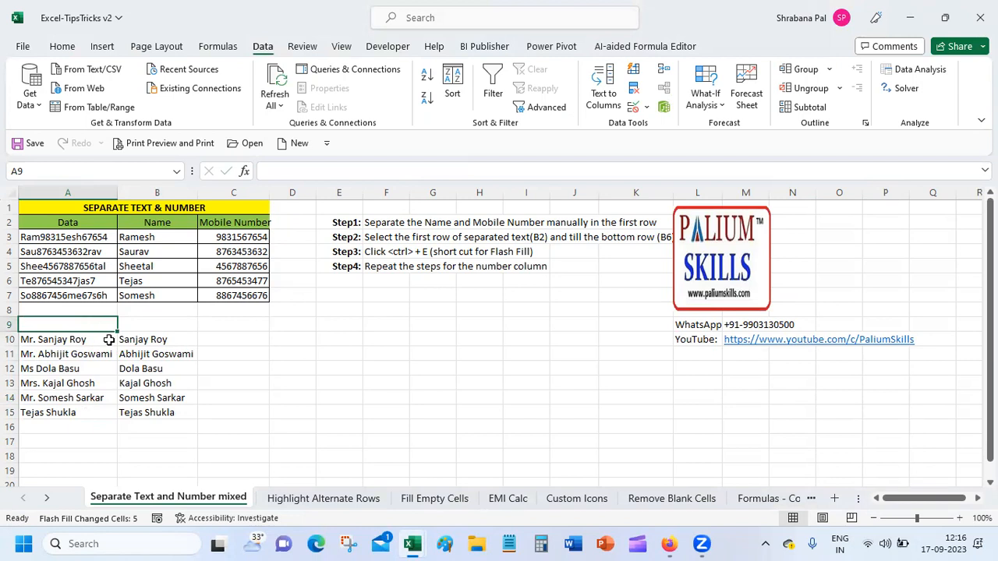
left_click(237, 335)
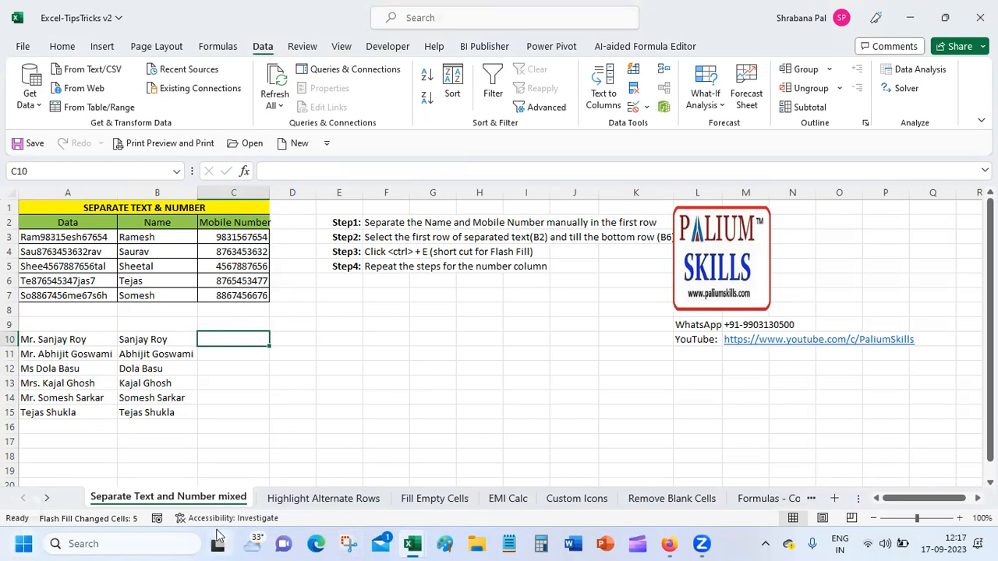
left_click(155, 343)
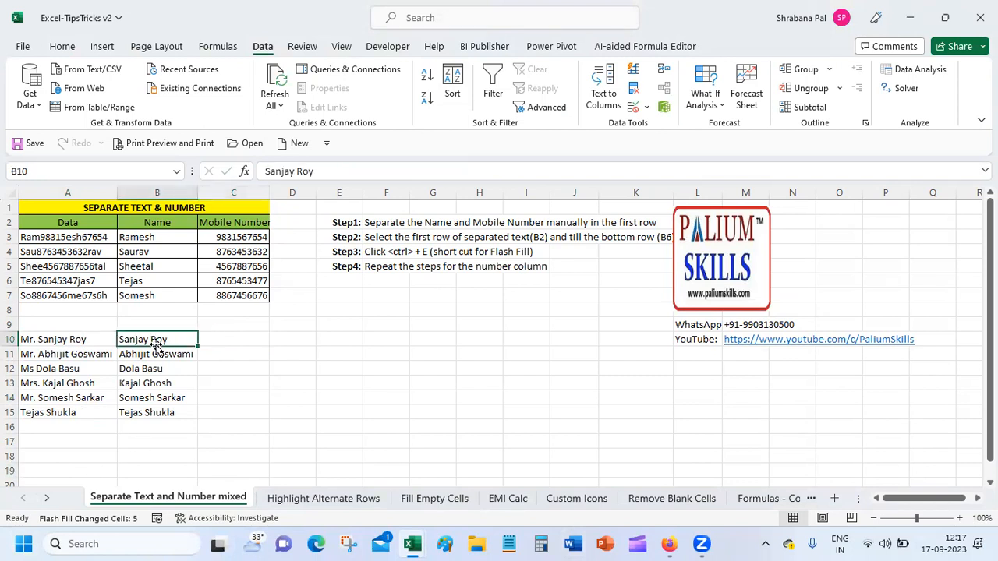
left_click(234, 338)
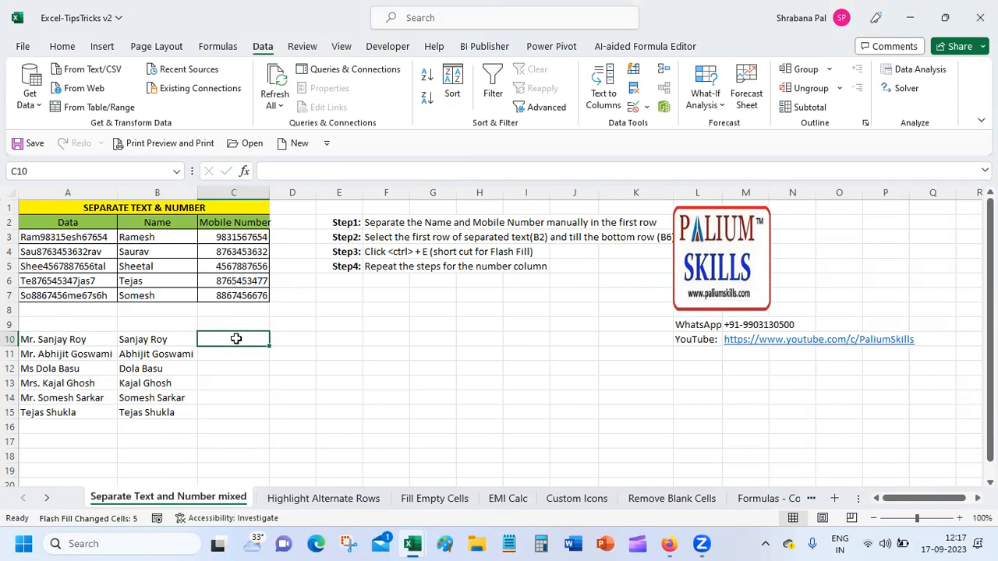
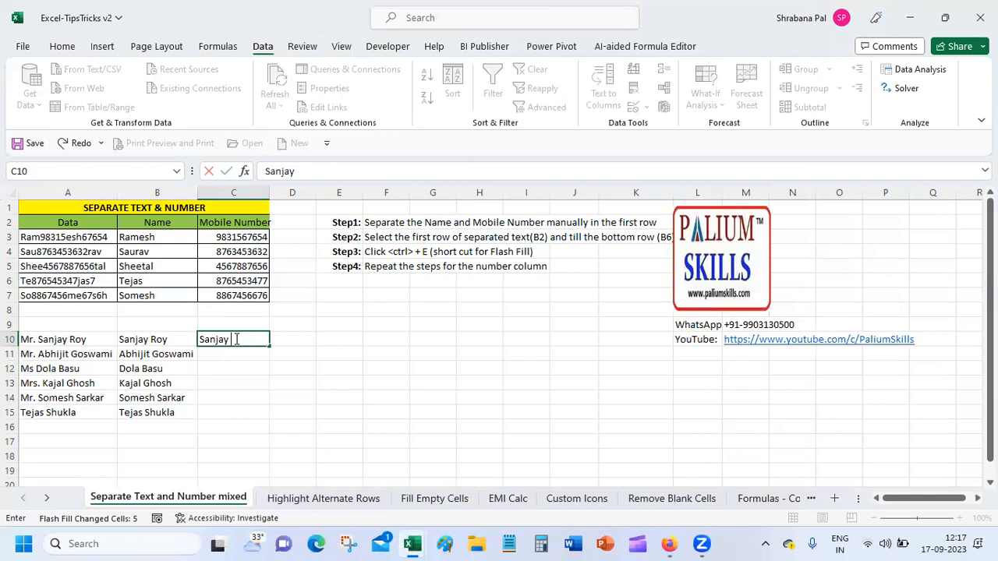
key("Return")
Remove the fill-handle copies from C11:C15 and select C10:C15 for filling.
left_click(263, 339)
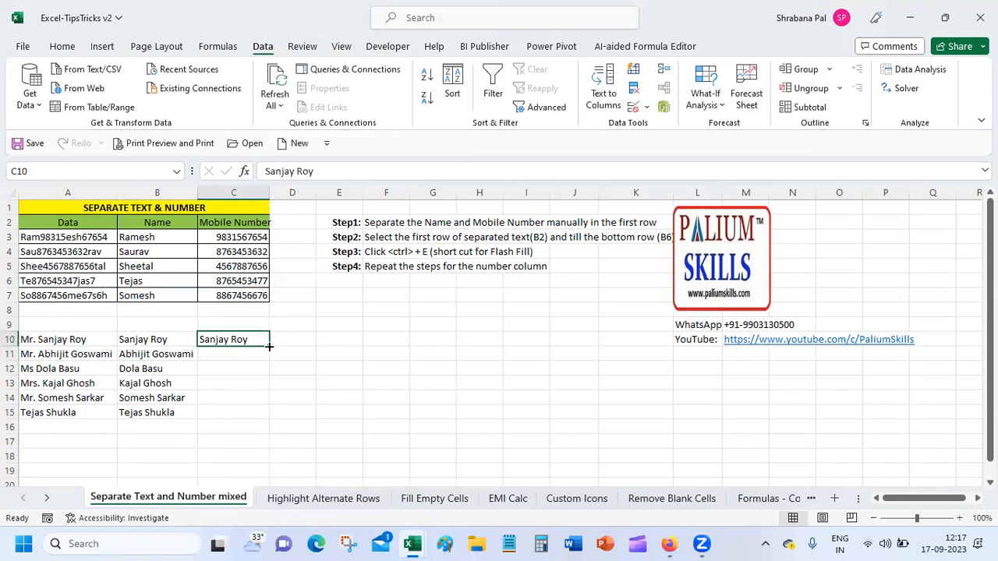
double_click(269, 349)
left_click_drag(241, 351, 236, 412)
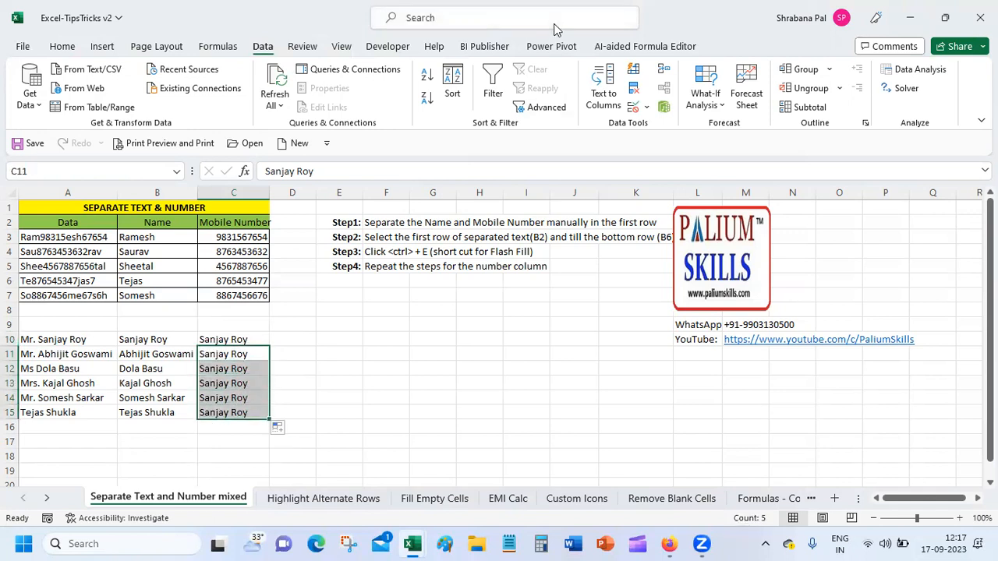
key("Delete")
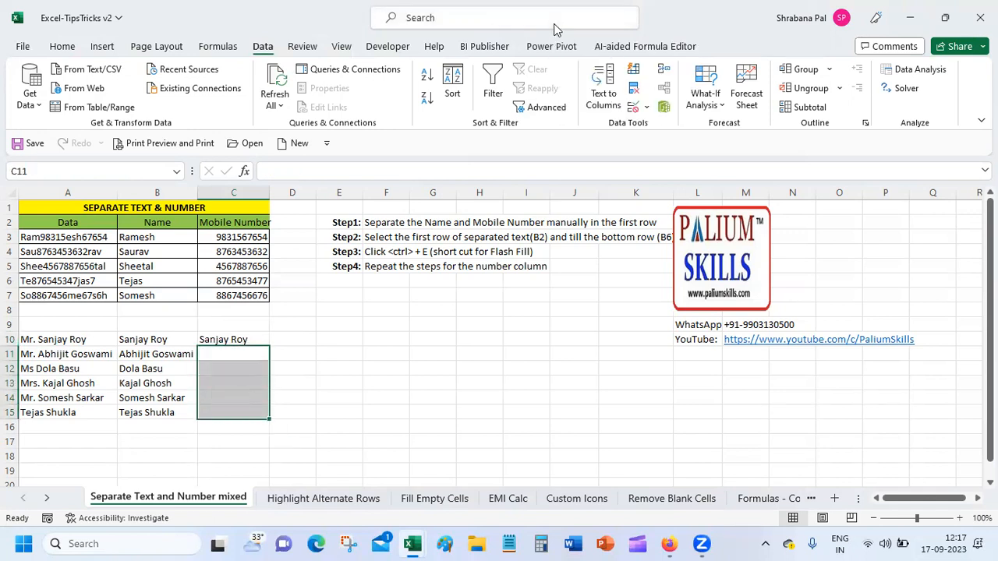
left_click(213, 339)
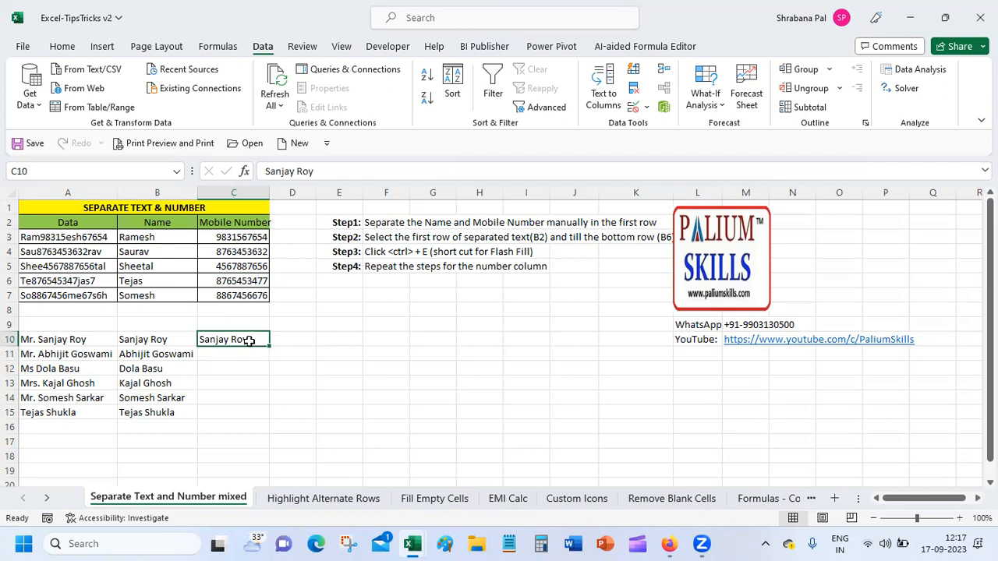
left_click_drag(248, 340, 237, 410)
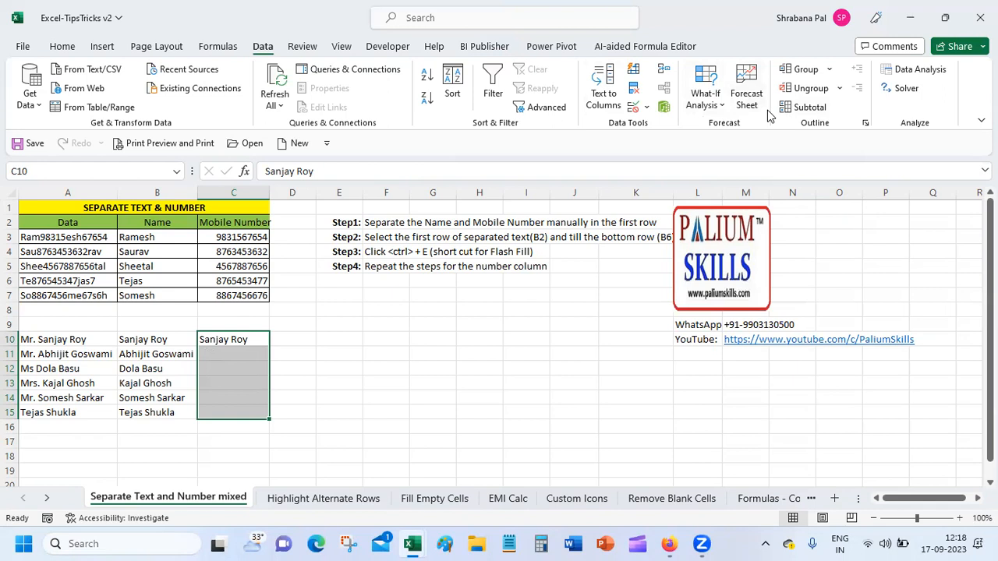
key("ctrl+e")
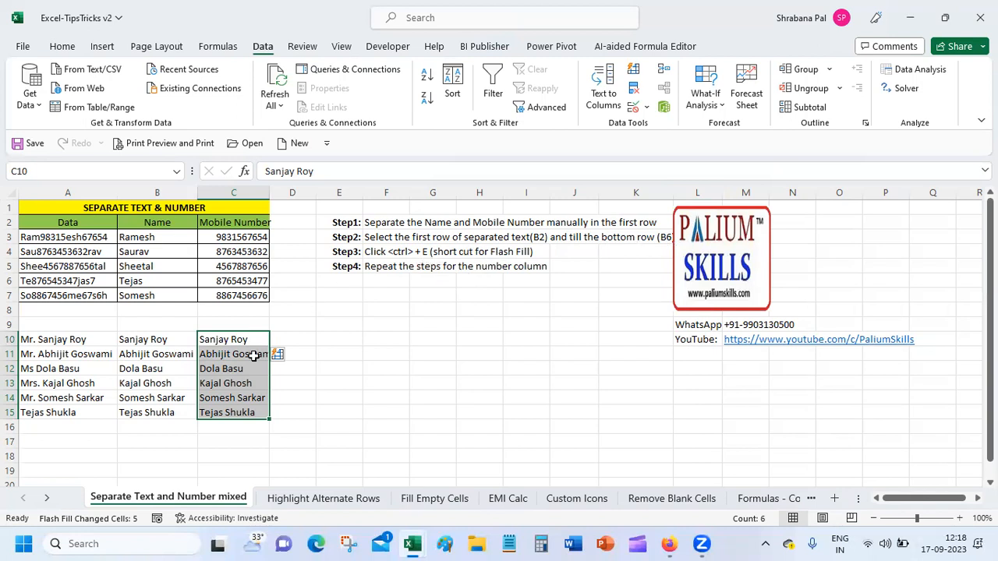
left_click_drag(237, 355, 234, 411)
key("Delete")
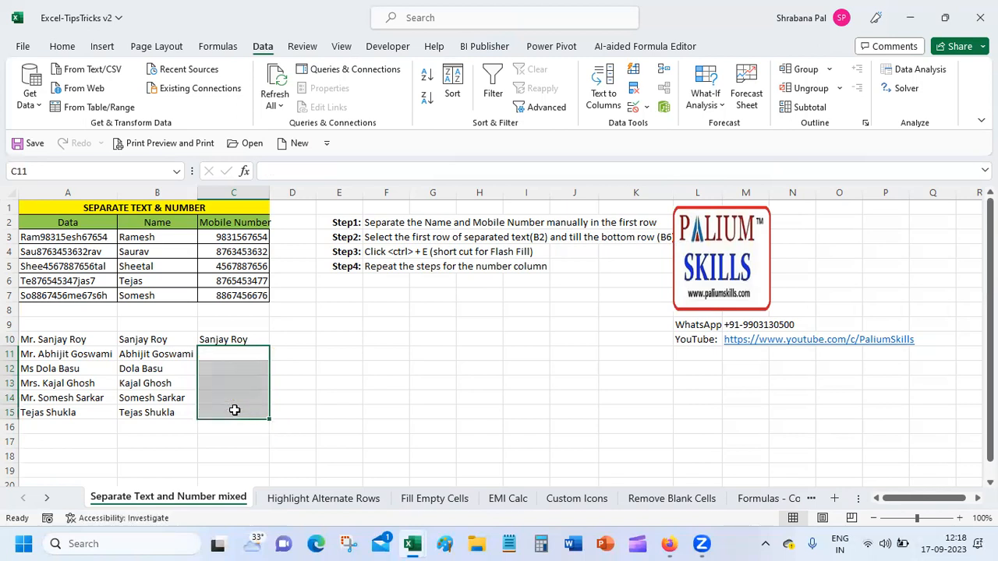
left_click(236, 339)
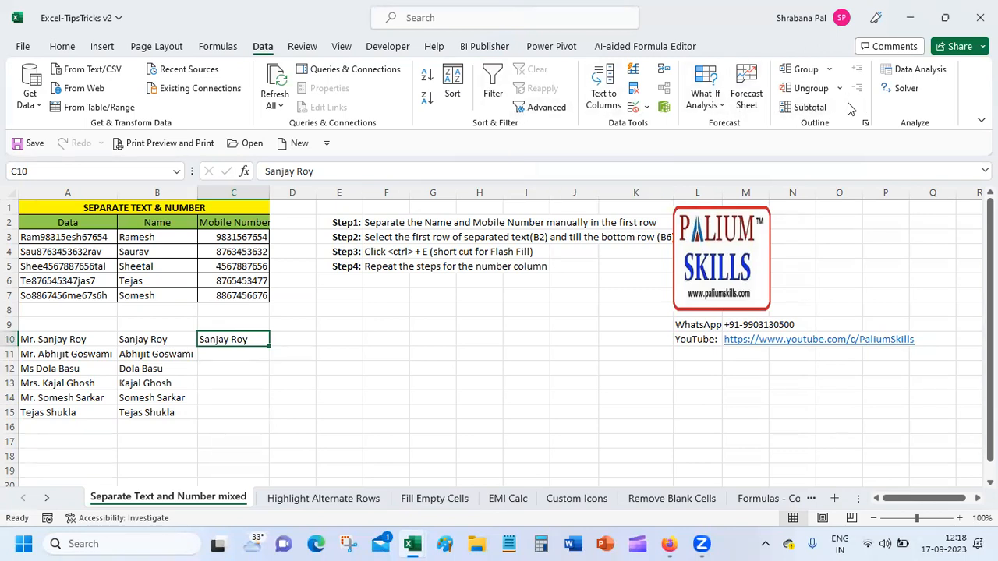
Flash-fill C11:C15 from the C10 example using Home > Fill > Flash Fill.
left_click(62, 47)
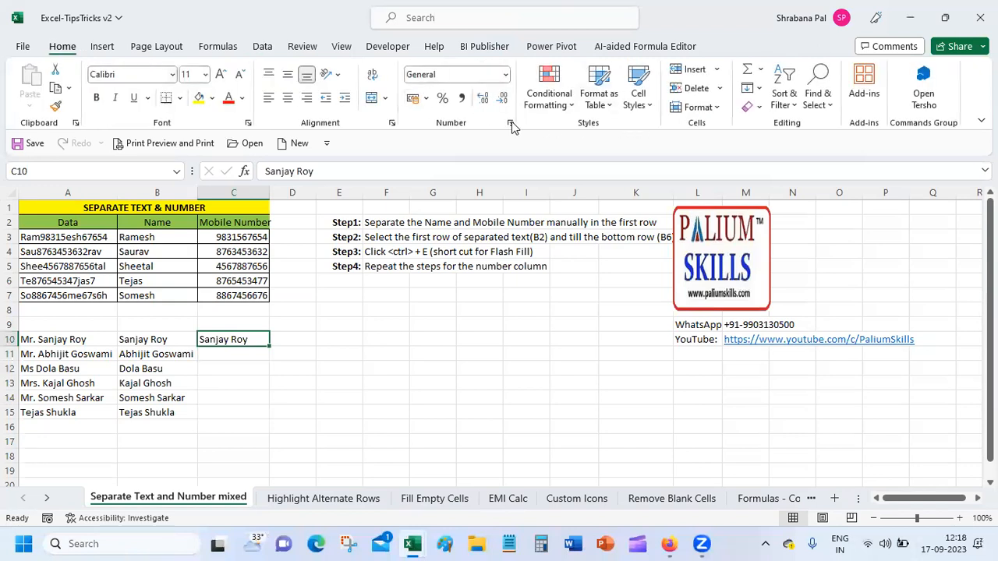
left_click(761, 91)
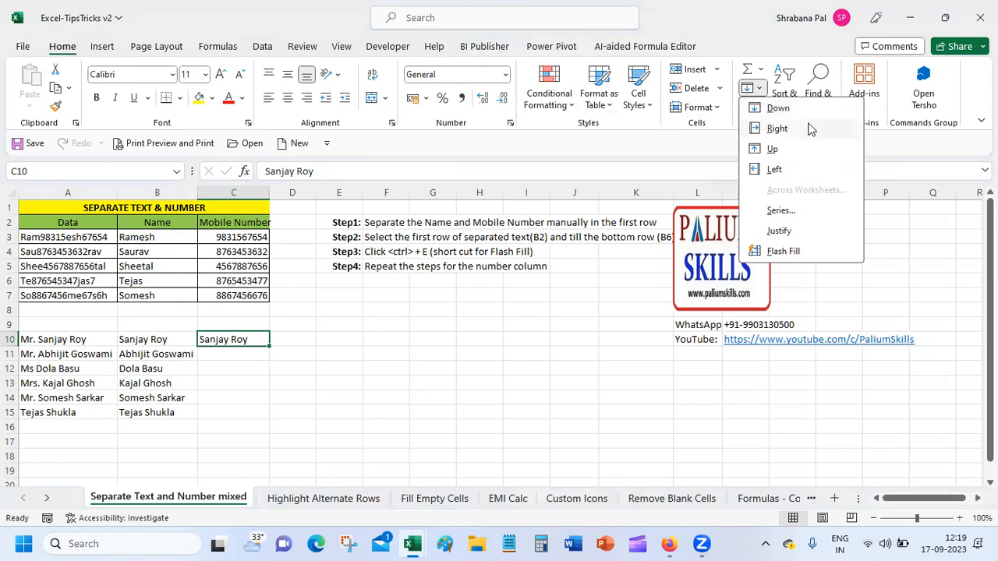
left_click(789, 251)
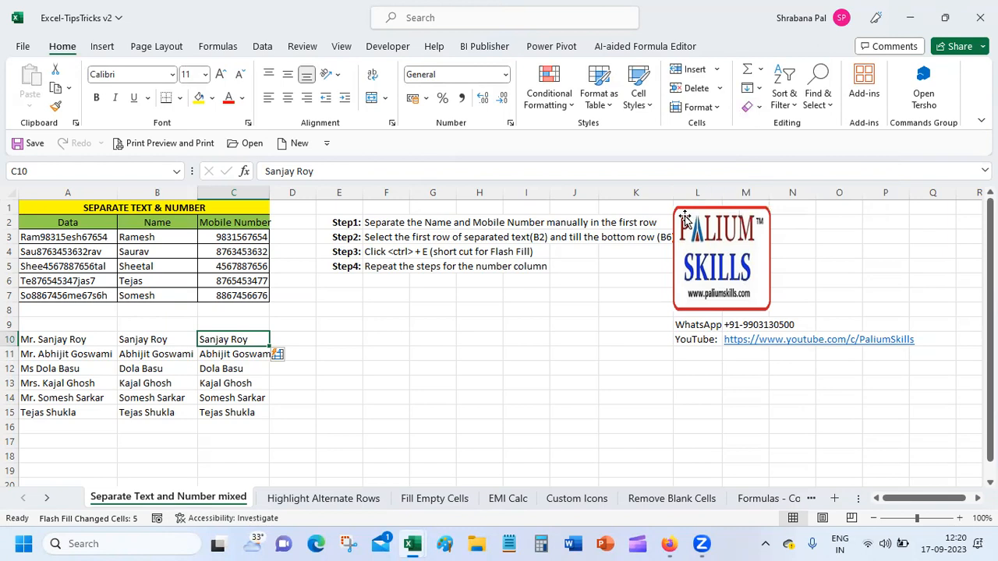
left_click(75, 423)
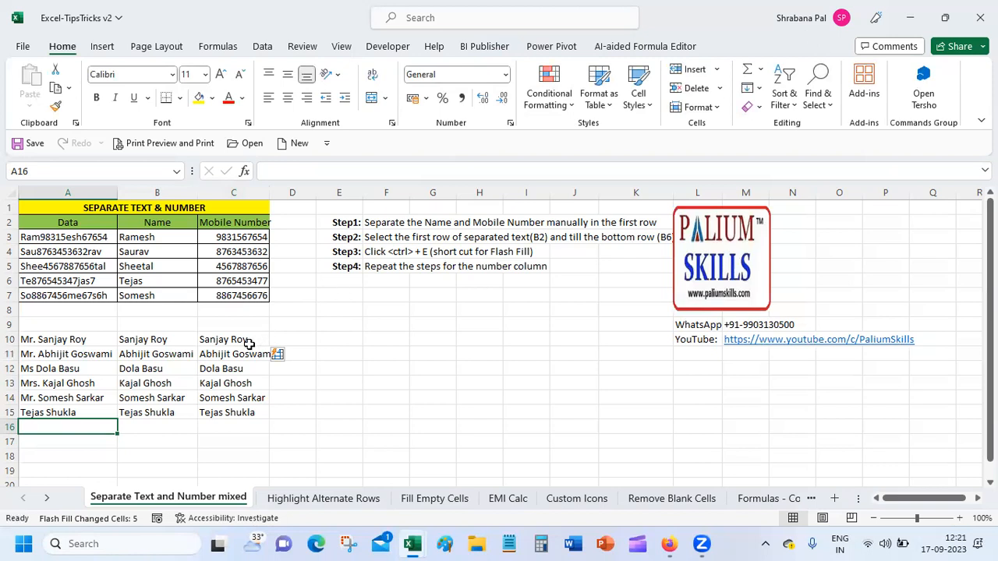
left_click(305, 336)
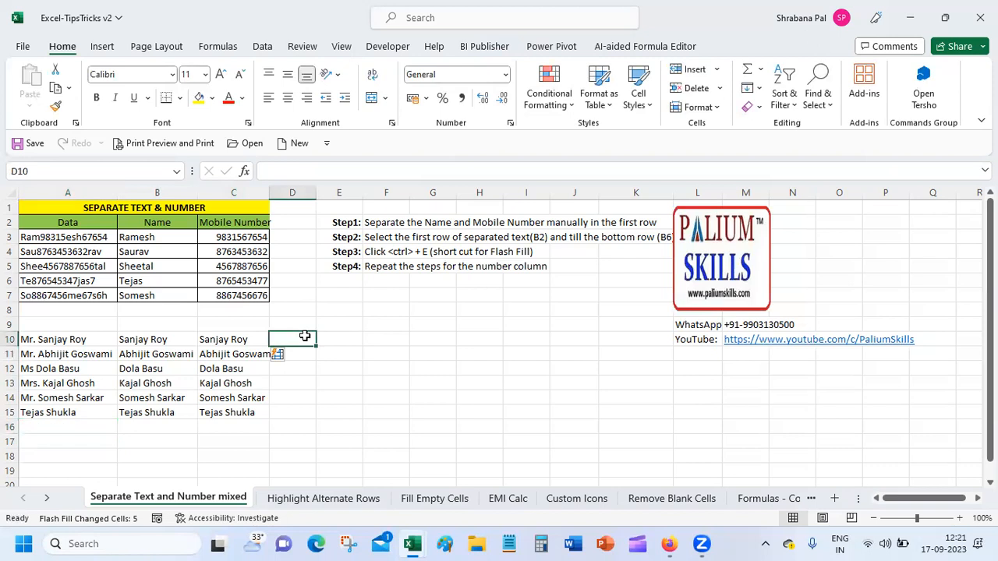
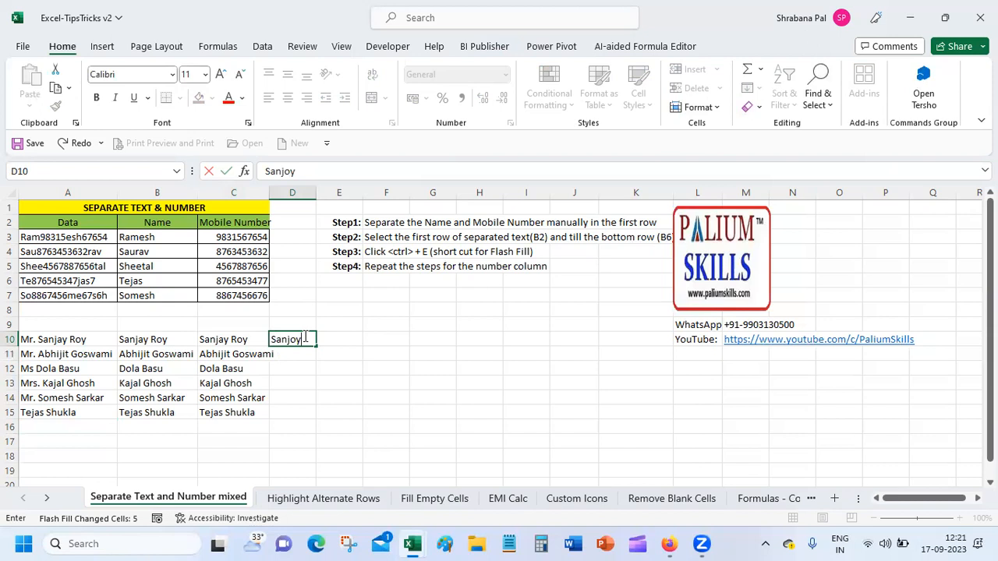
Type a first-name example in D10 and a surname in E10, then autofit column C.
key("Tab")
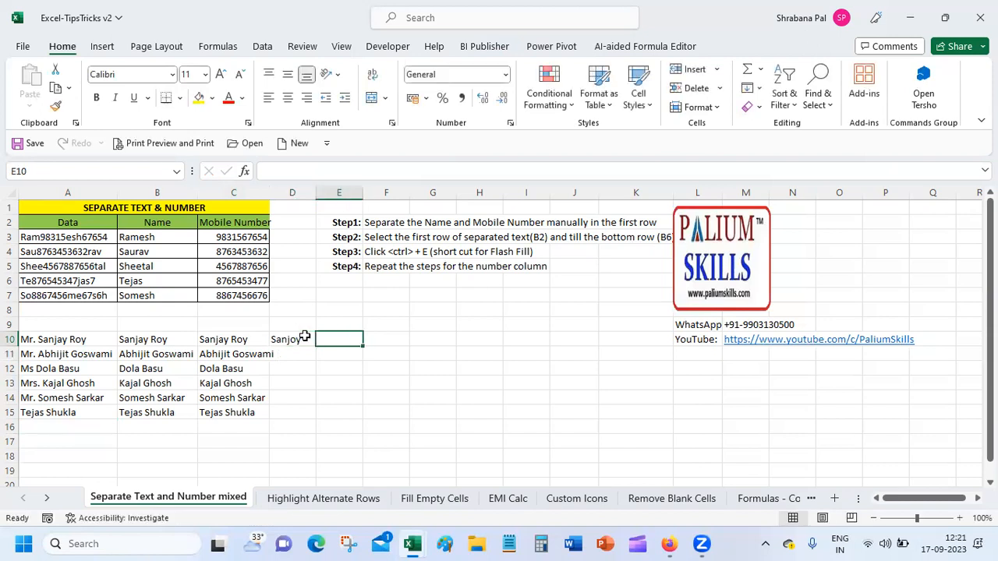
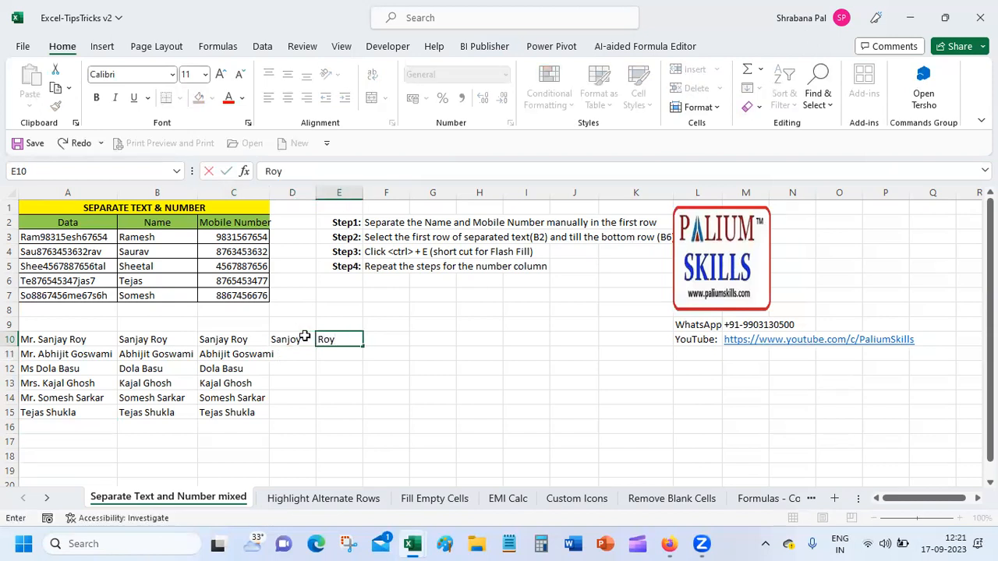
key("Return")
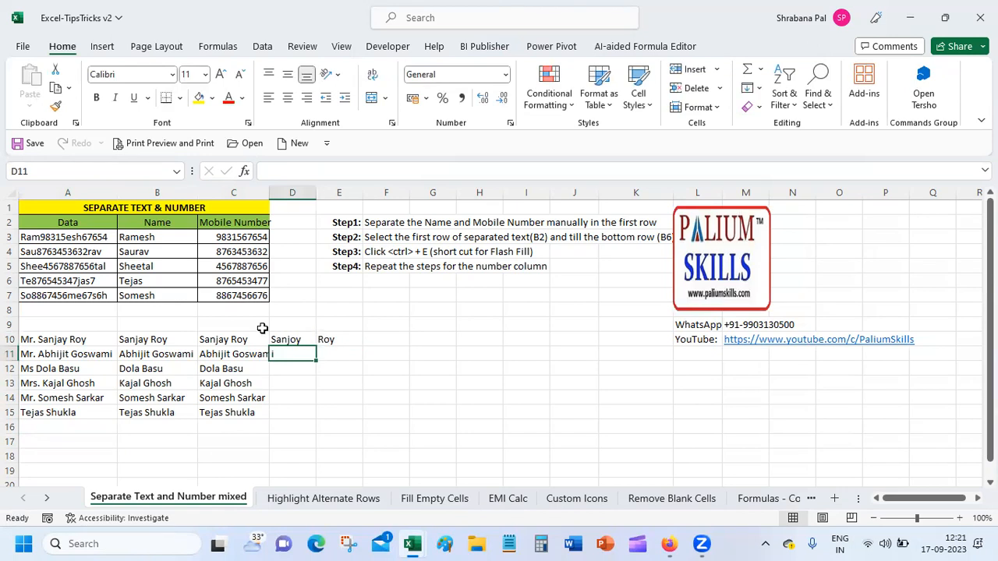
double_click(270, 191)
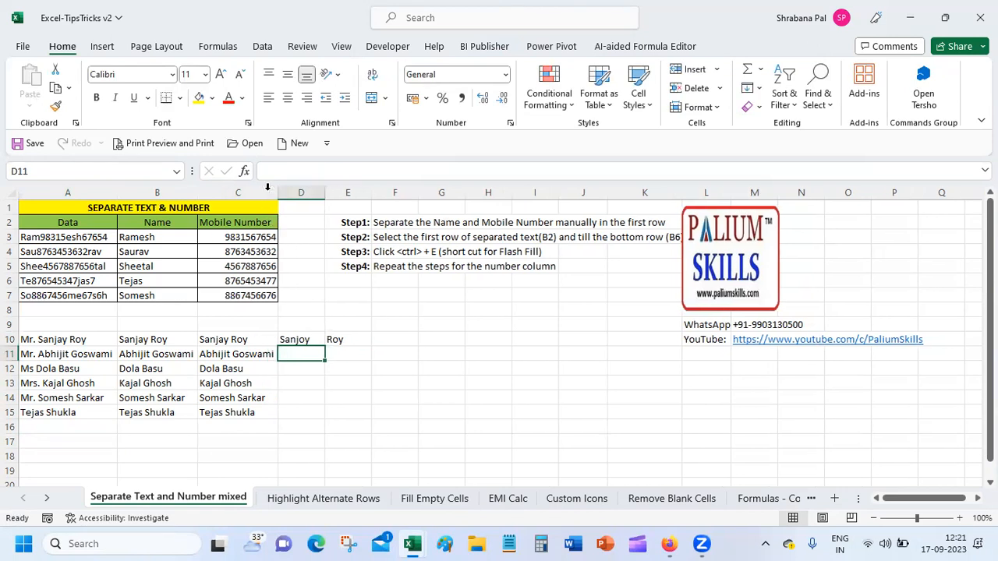
Flash-fill D11:D15 from the D10 first-name example.
left_click(304, 339)
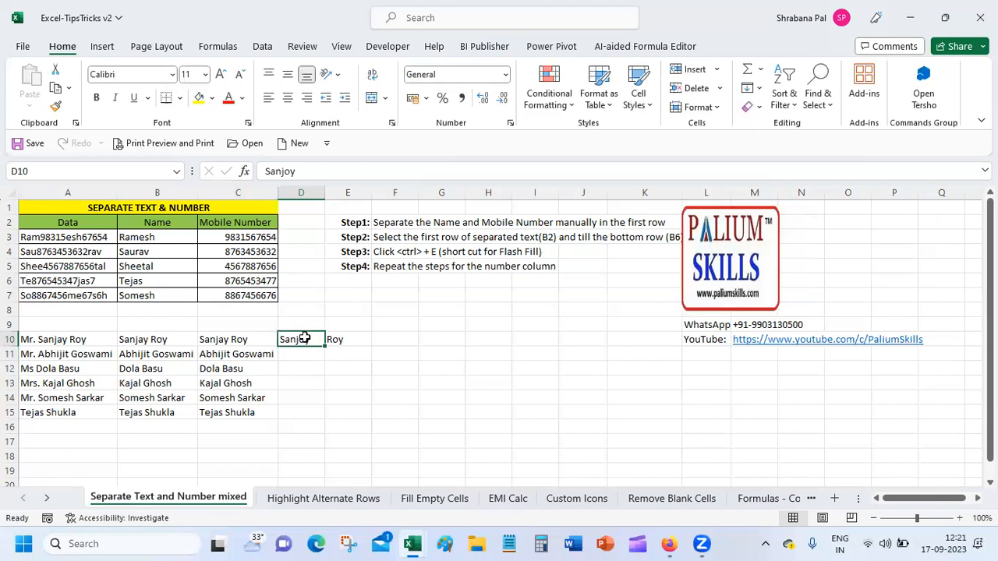
left_click(760, 90)
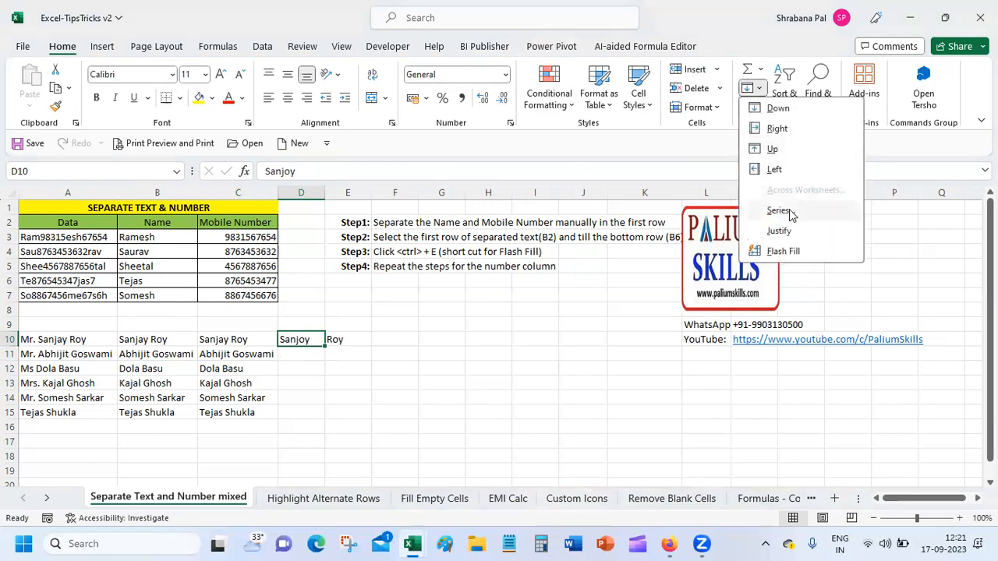
left_click(781, 254)
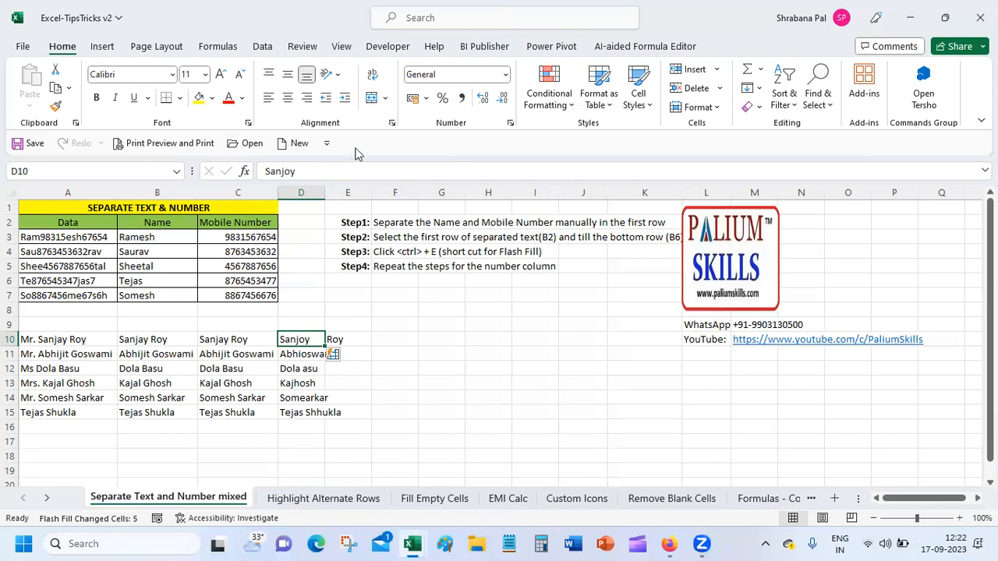
double_click(326, 194)
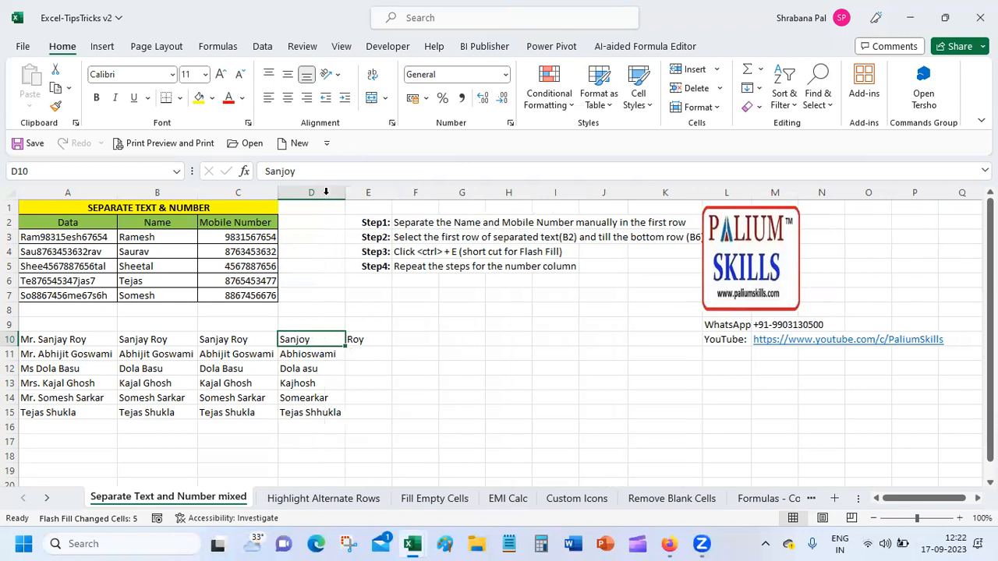
left_click(374, 338)
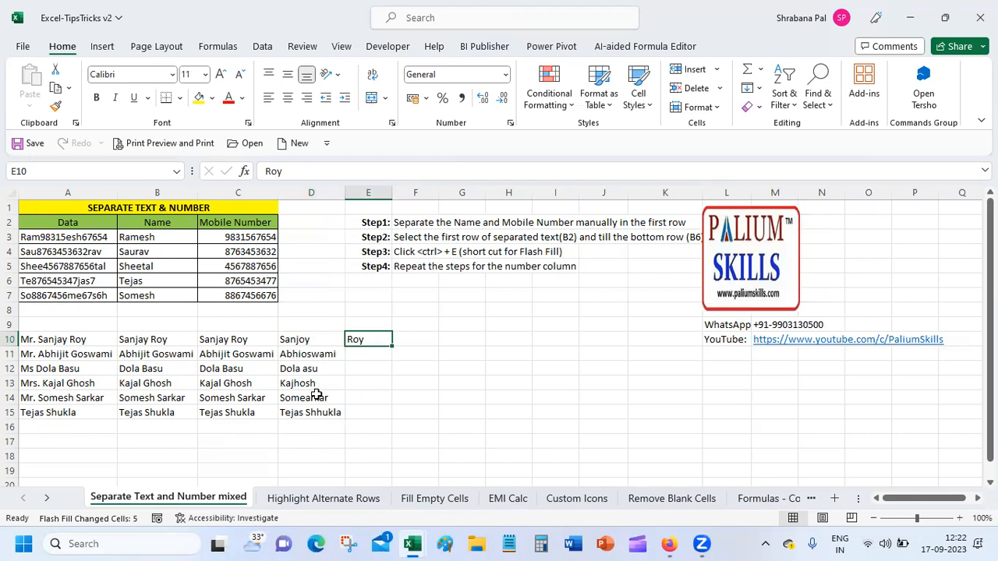
left_click(368, 414)
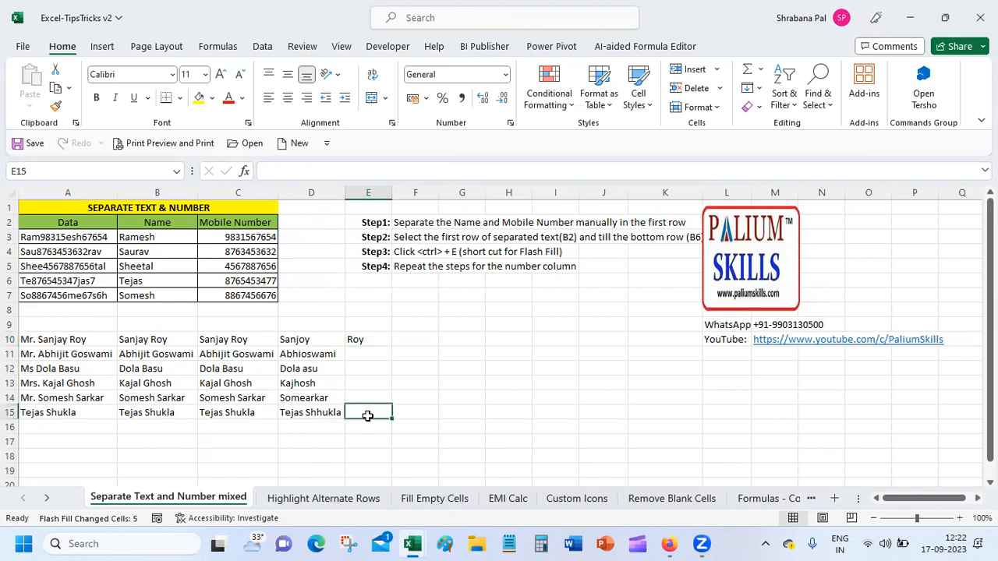
left_click(357, 339)
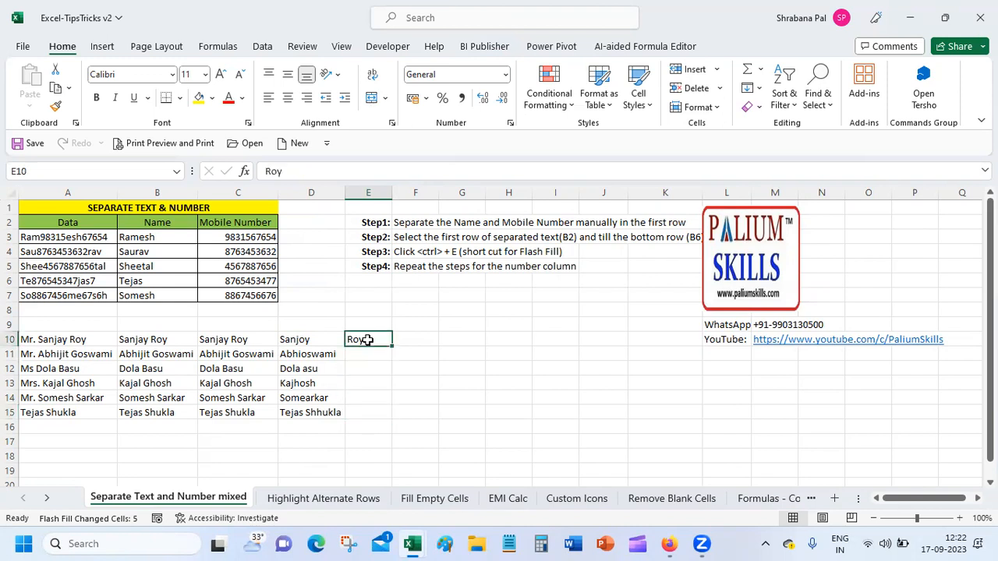
left_click(316, 355)
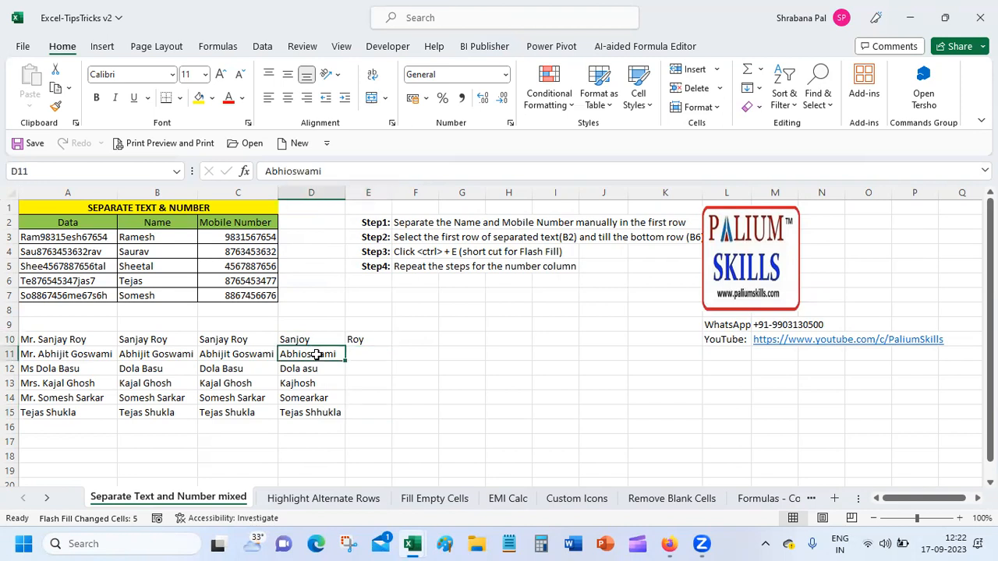
left_click(316, 340)
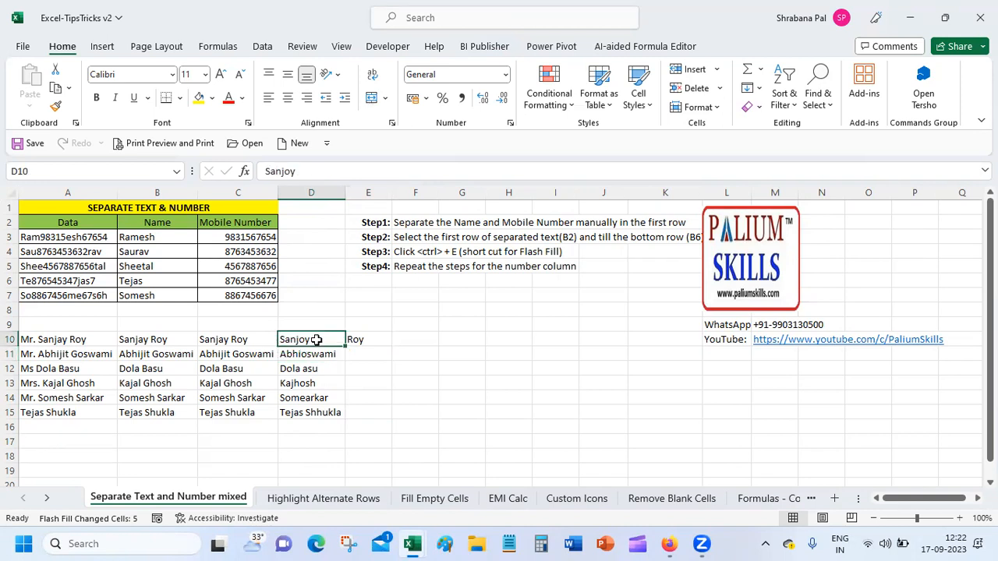
left_click(309, 415, "shift")
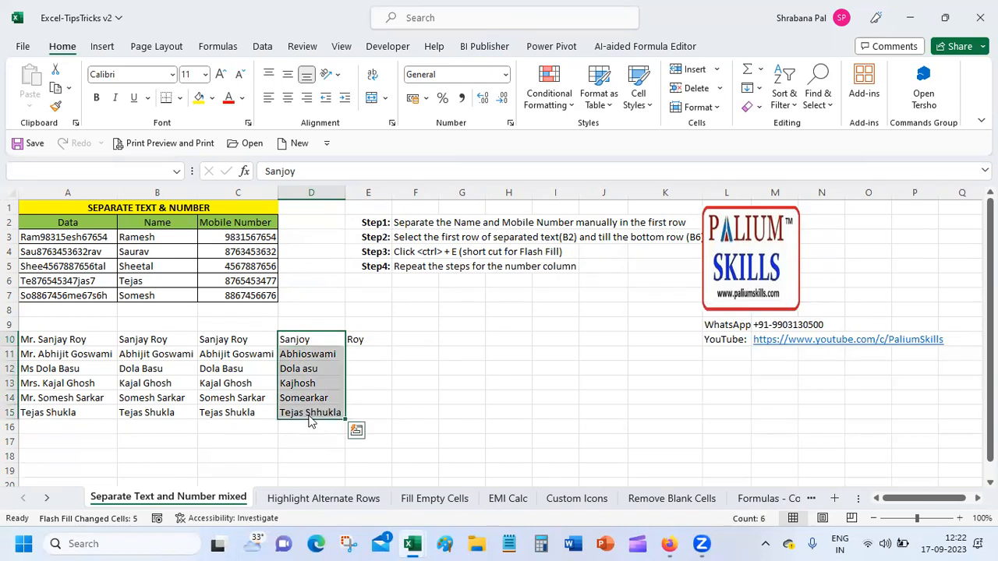
key("ctrl+e")
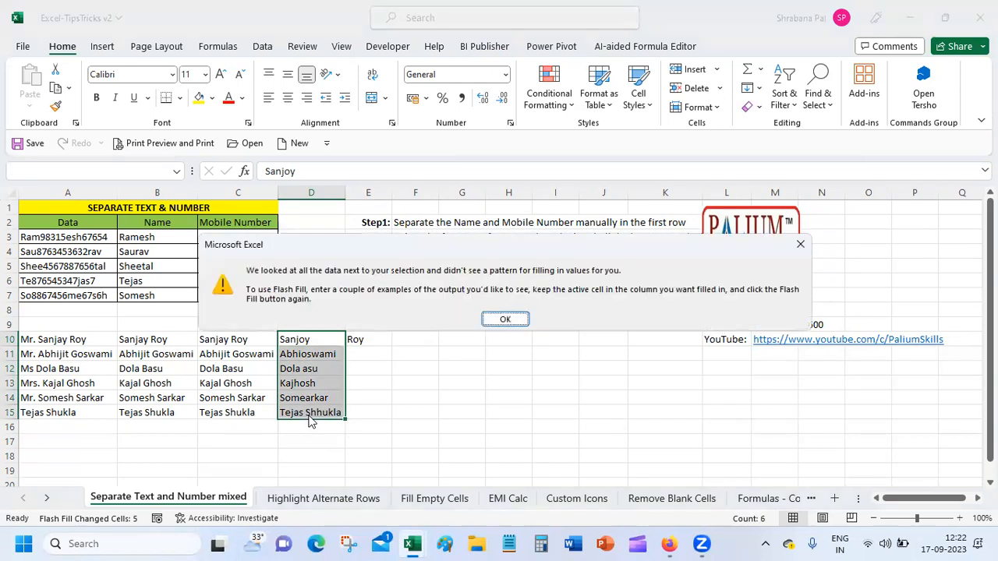
left_click(505, 318)
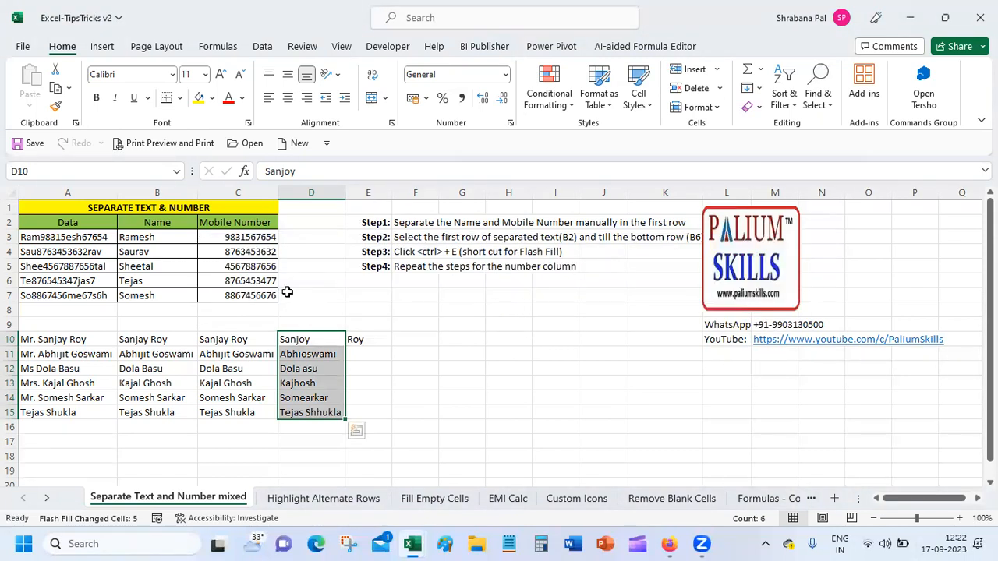
Clear the faulty contents of D10:E15.
left_click_drag(327, 339, 354, 407)
right_click(354, 407)
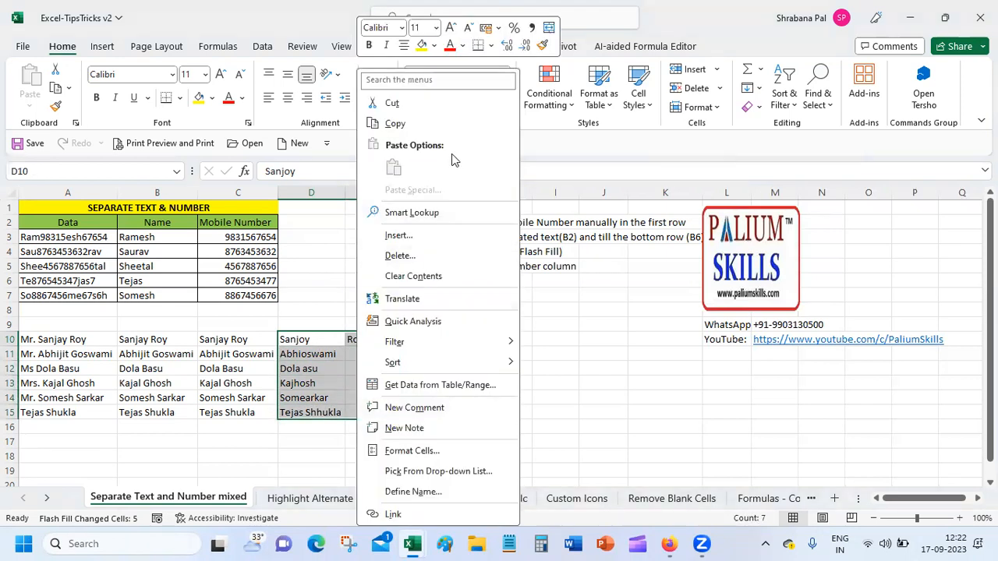
left_click(409, 276)
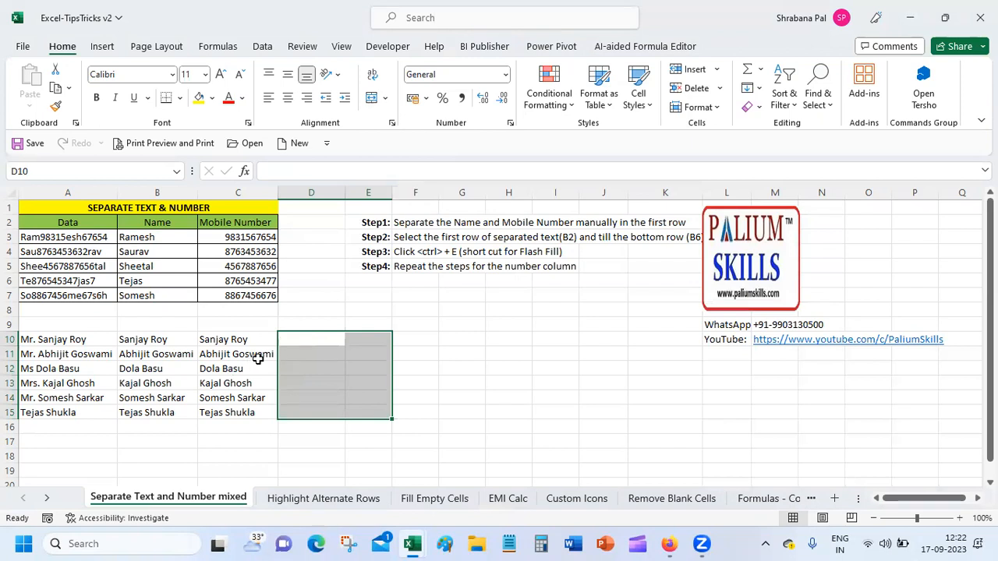
Retype the correctly spelled first name in D10 and flash-fill D11:D15 with first names.
left_click(288, 339)
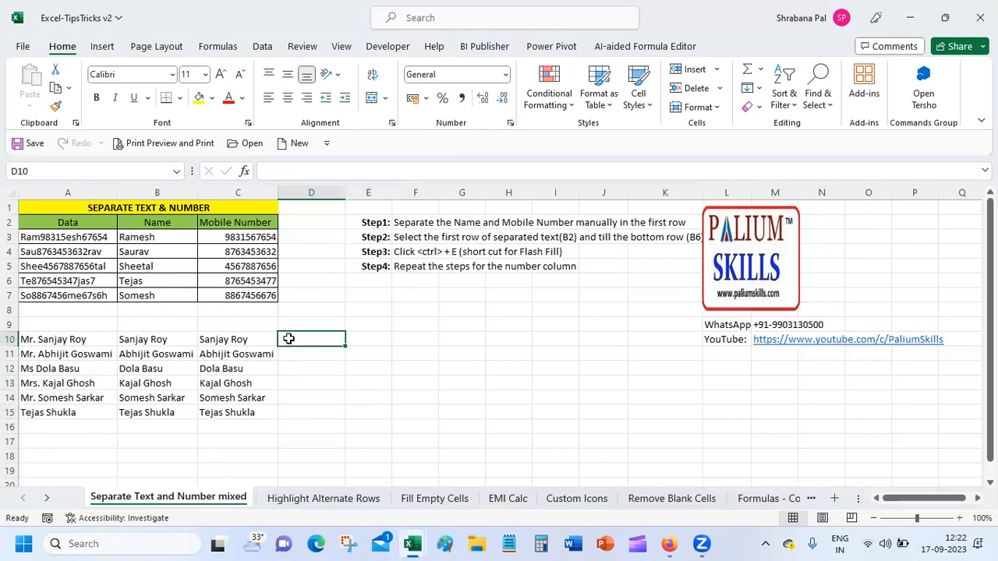
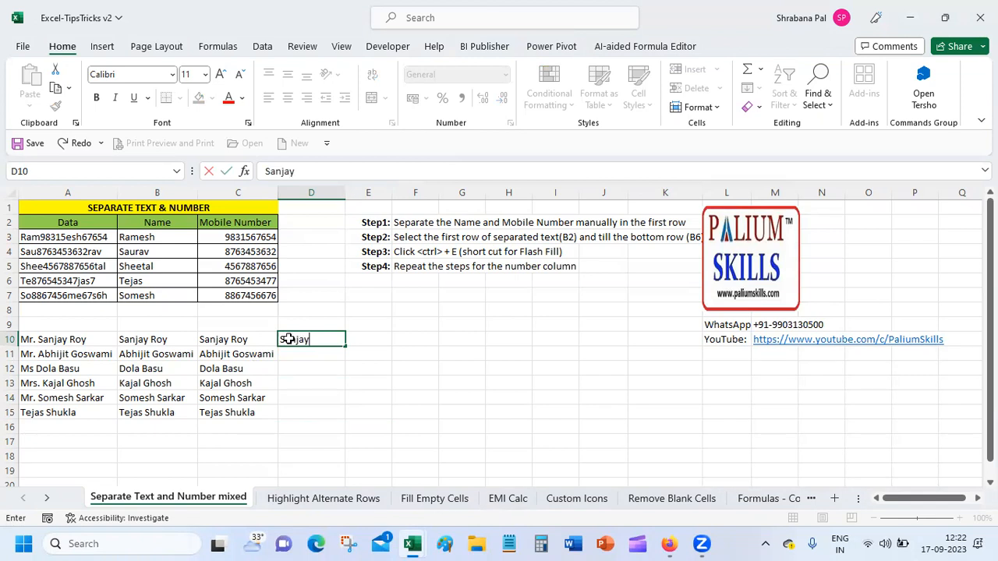
key("Return")
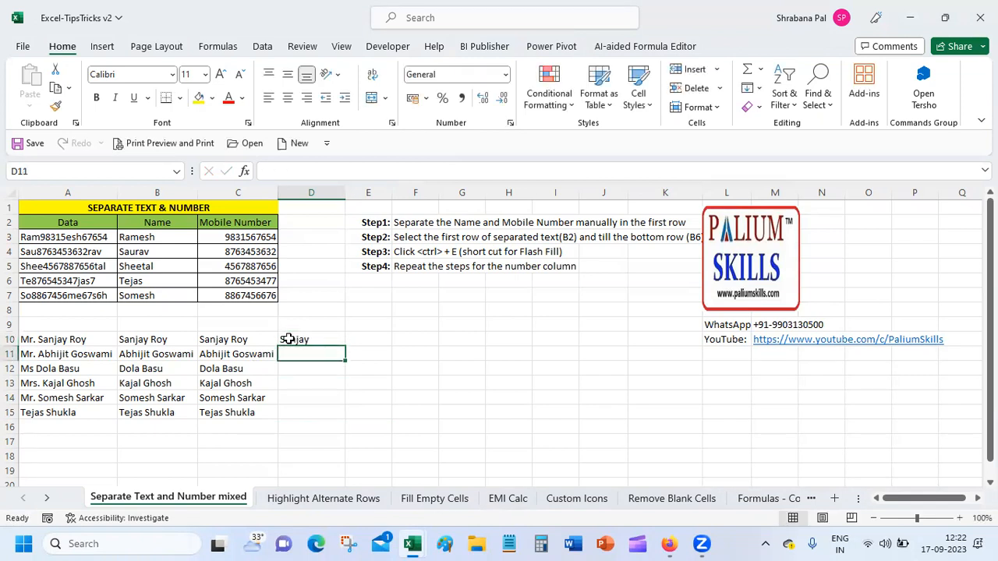
left_click_drag(288, 339, 303, 412)
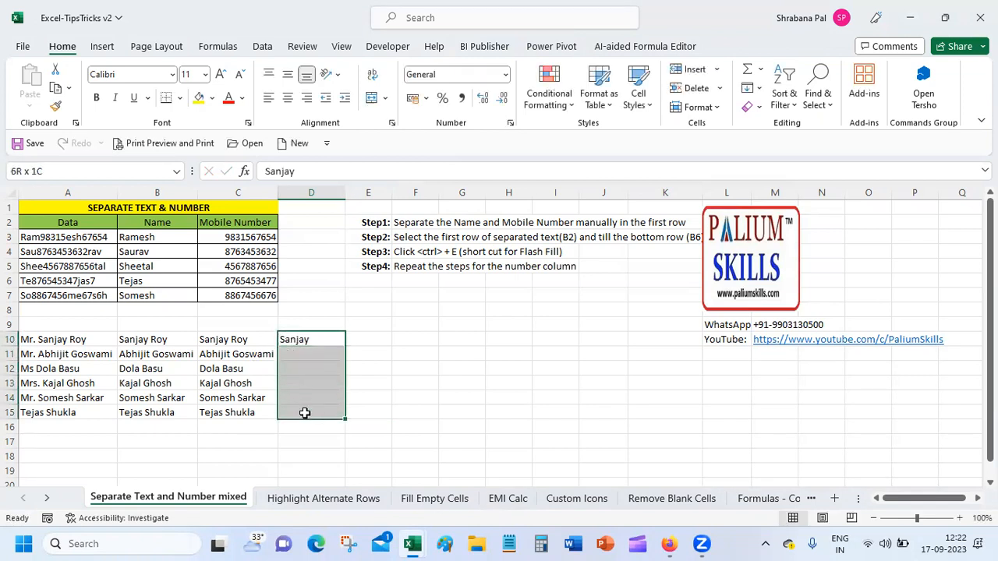
left_click(760, 89)
left_click(783, 251)
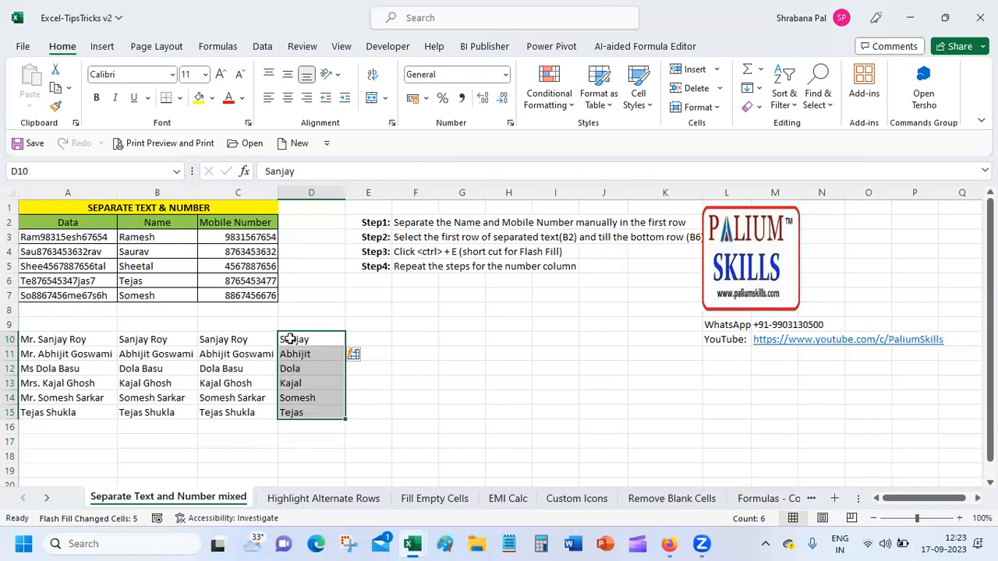
Type Roy in E10, Flash Fill the surnames down to E15, then select A9:C9.
left_click(385, 336)
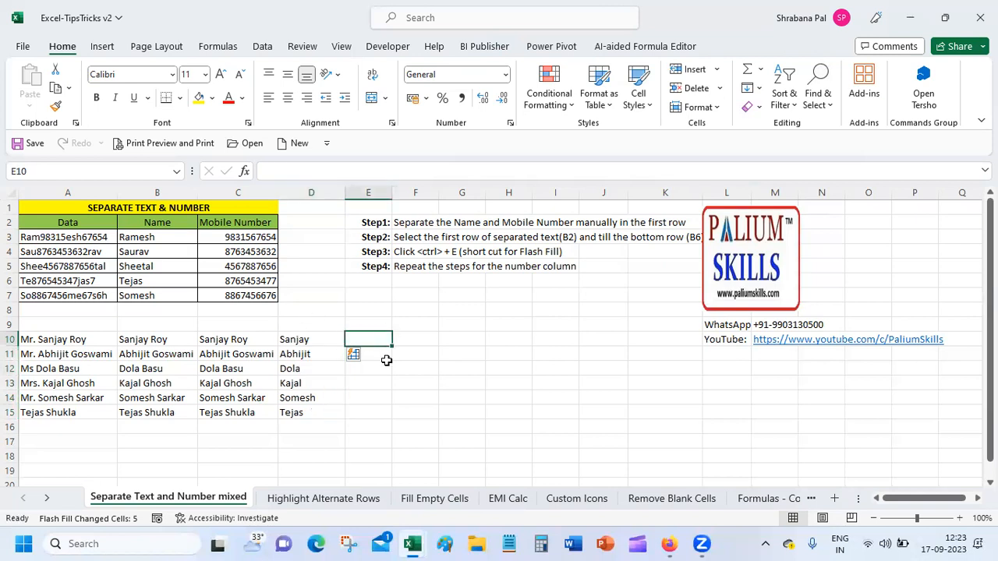
type("Roy")
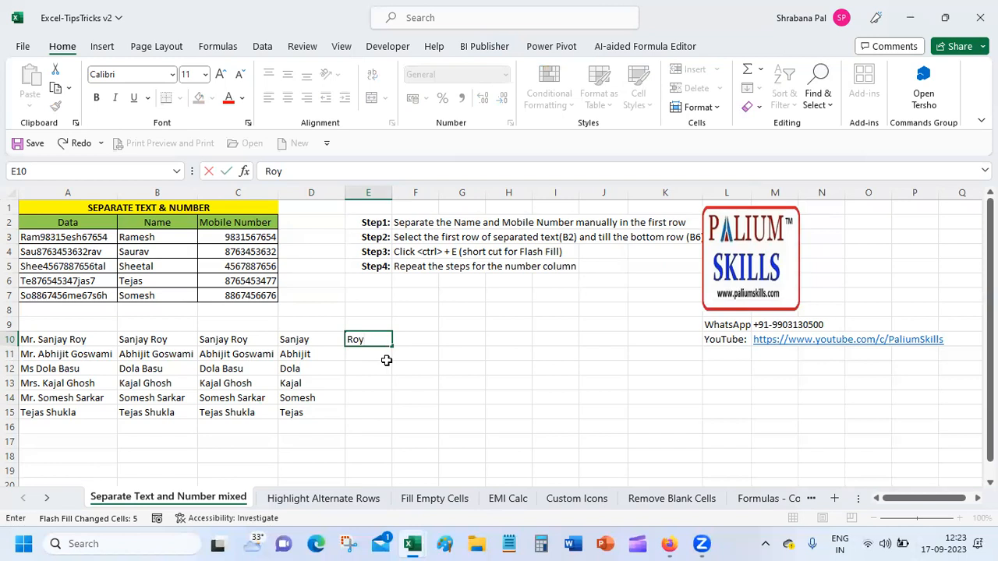
key("Return")
left_click_drag(387, 338, 382, 413)
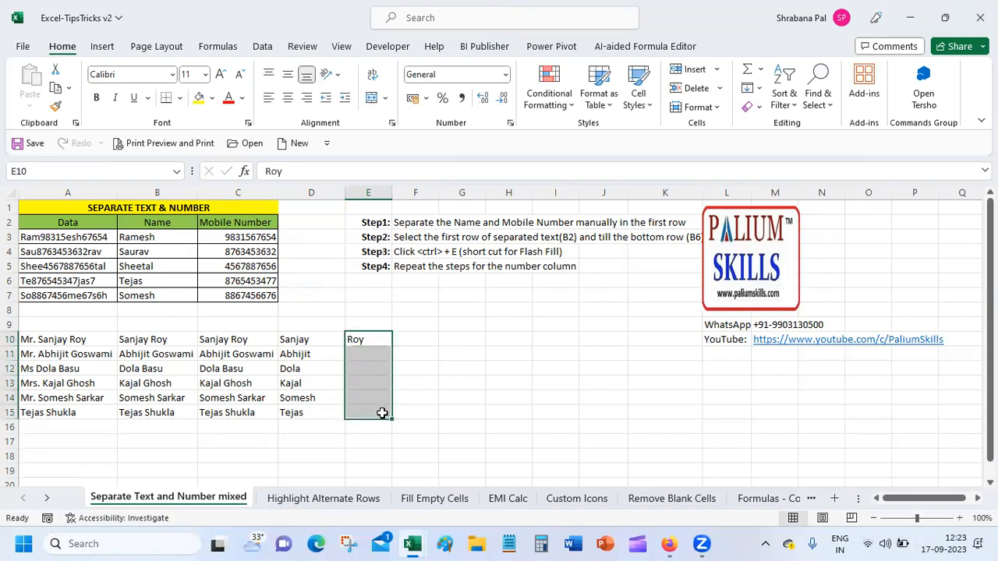
key("ctrl+e")
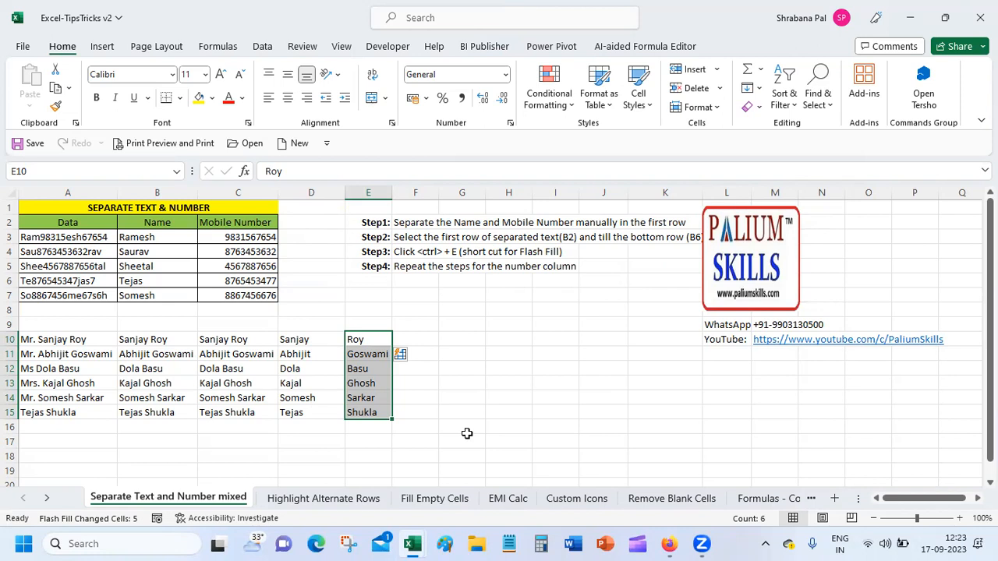
left_click(66, 324)
left_click_drag(65, 325, 226, 323)
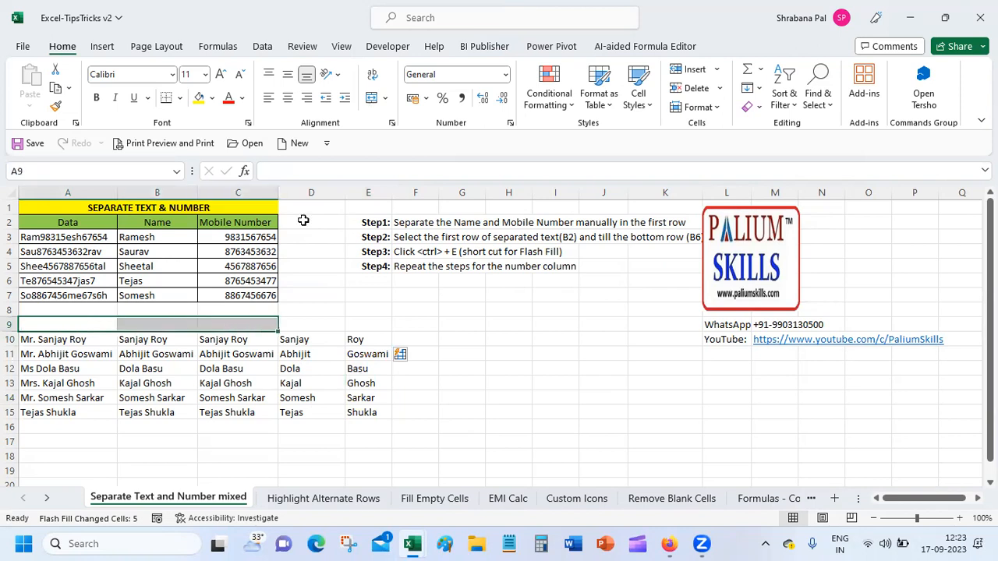
Merge and centre A9:C9 and give it the yellow row-1 title's formatting.
left_click(372, 97)
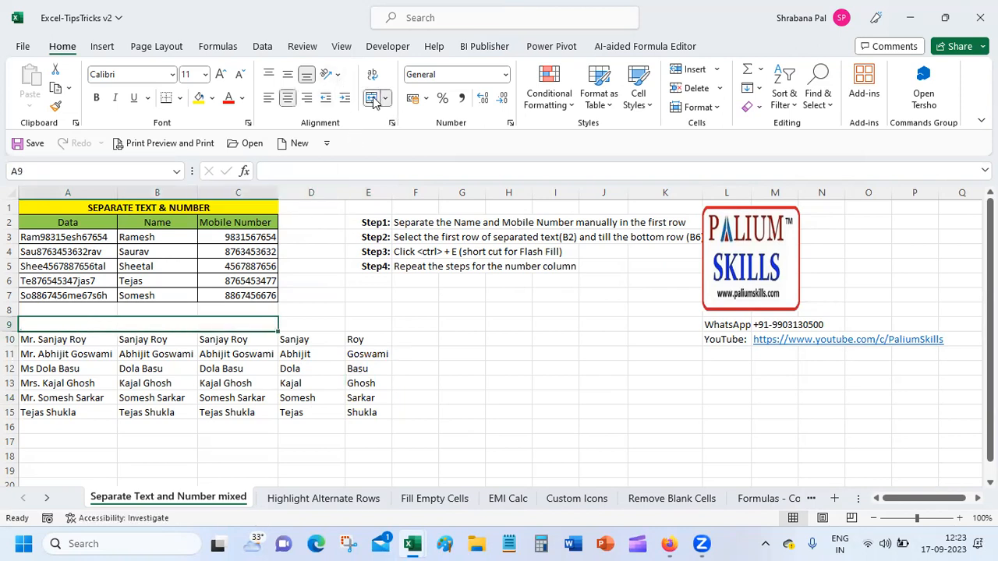
left_click(137, 207)
left_click(56, 107)
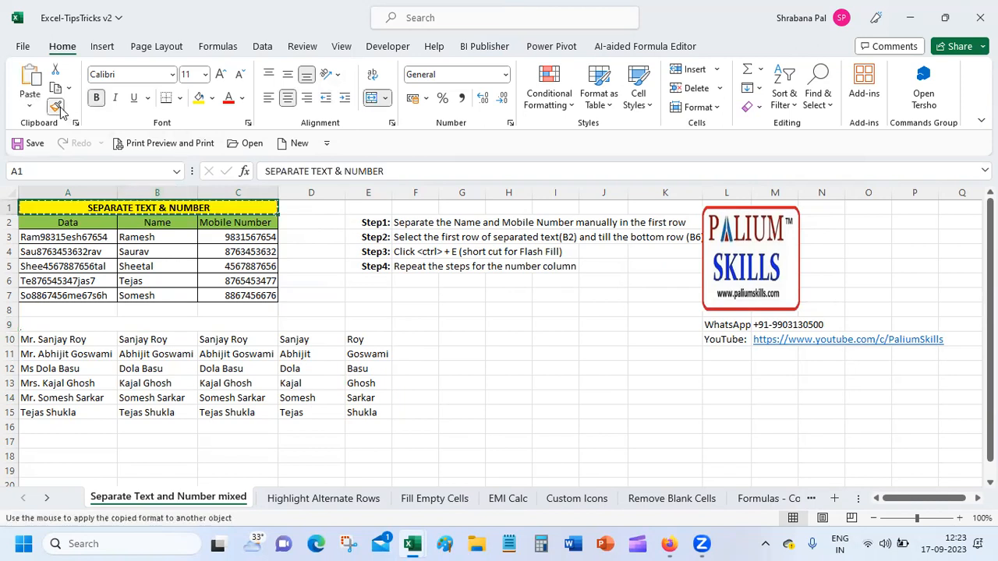
left_click(104, 326)
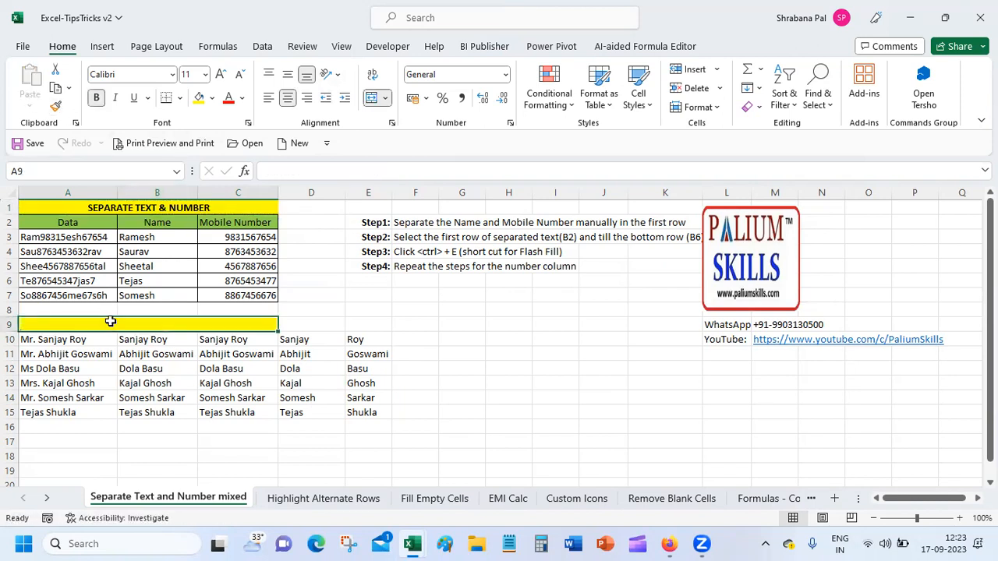
Enter the heading 'SEPARATE TITLE, FIRST NAME etc.' in merged cell A9.
type("SEP")
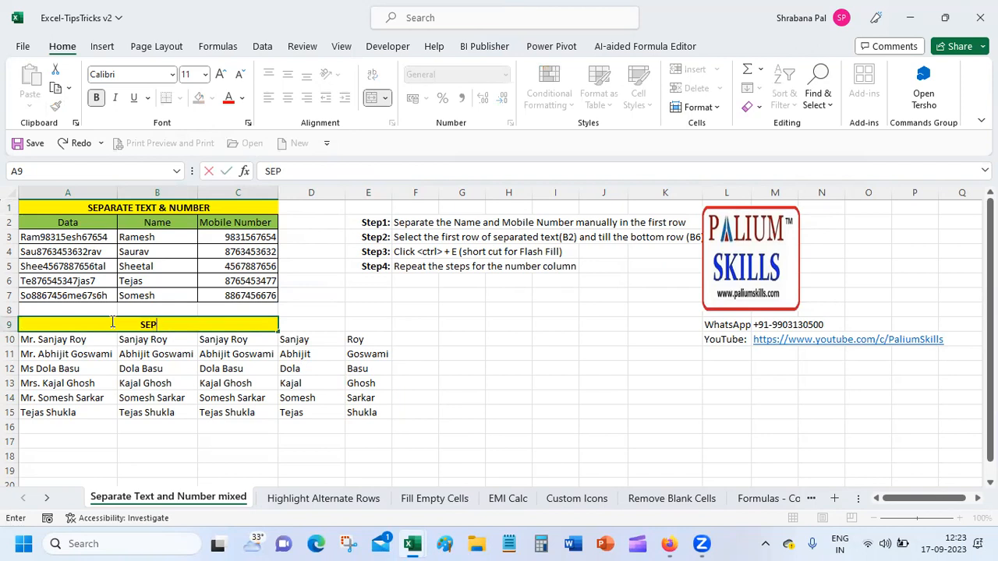
type("ARATE SEPARAT")
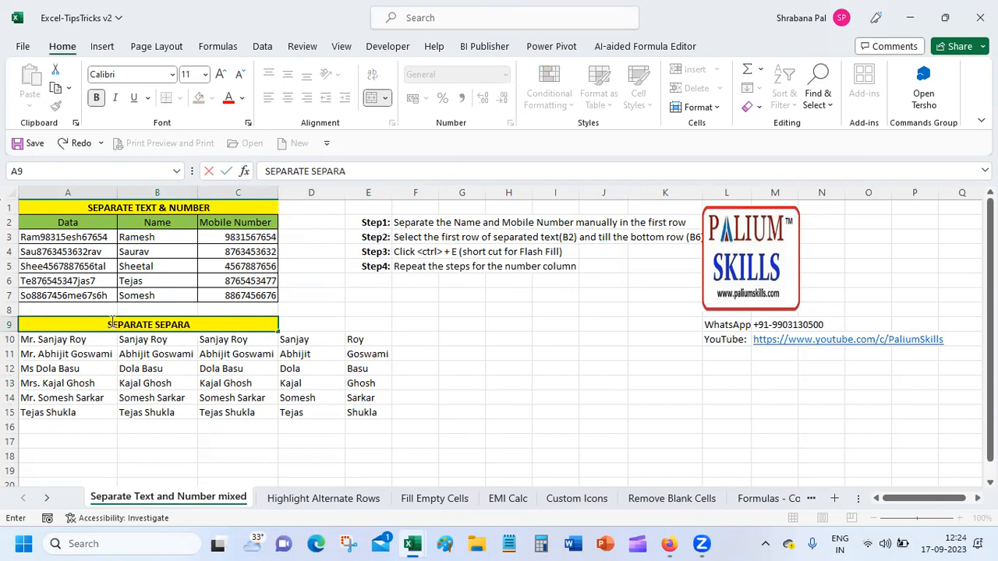
type("E")
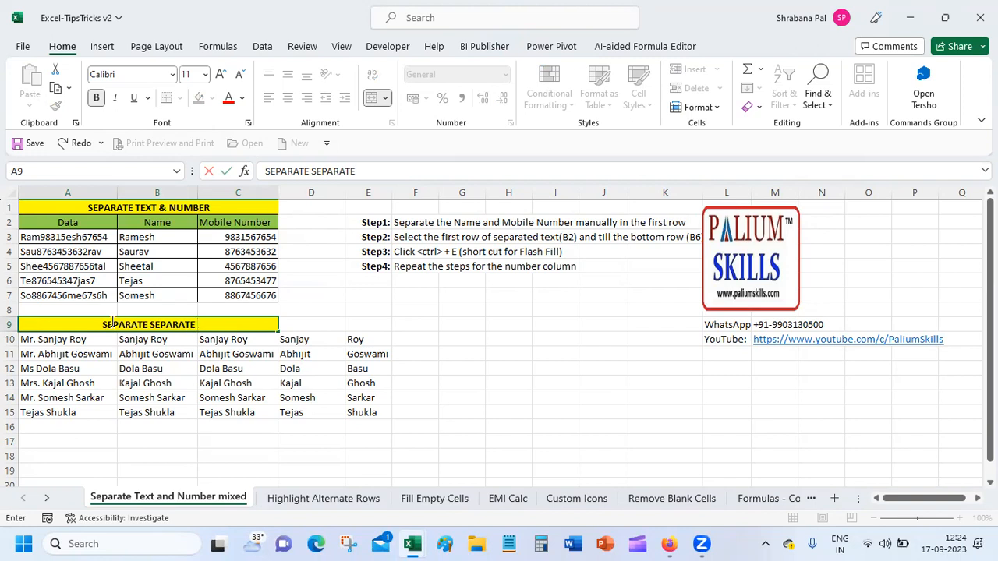
type(" FIRST")
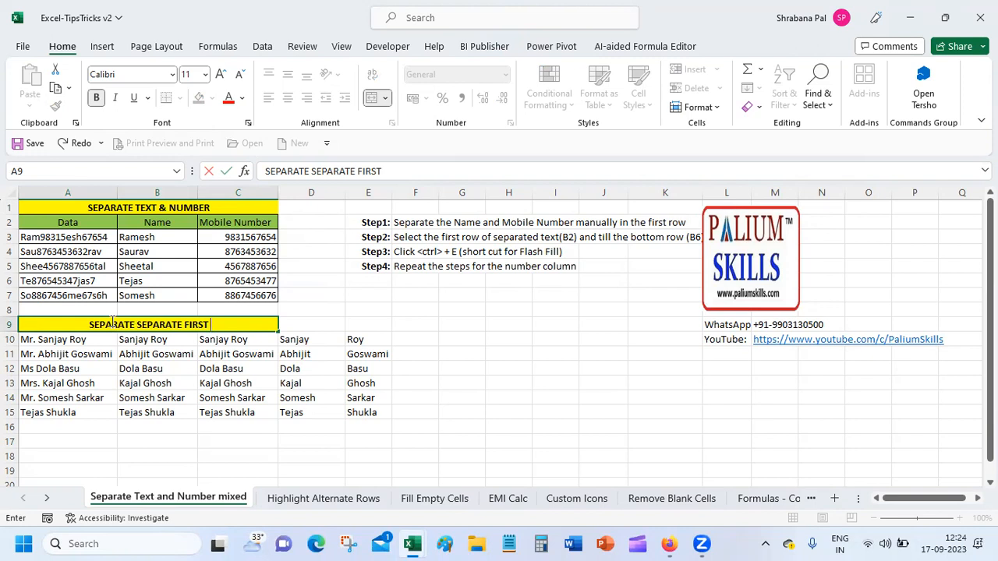
key("BackSpace")
key("BackSpace")
key("BackSpace")
key("BackSpace")
key("BackSpace")
key("BackSpace")
key("BackSpace")
key("BackSpace")
key("BackSpace")
key("BackSpace")
key("BackSpace")
key("BackSpace")
key("BackSpace")
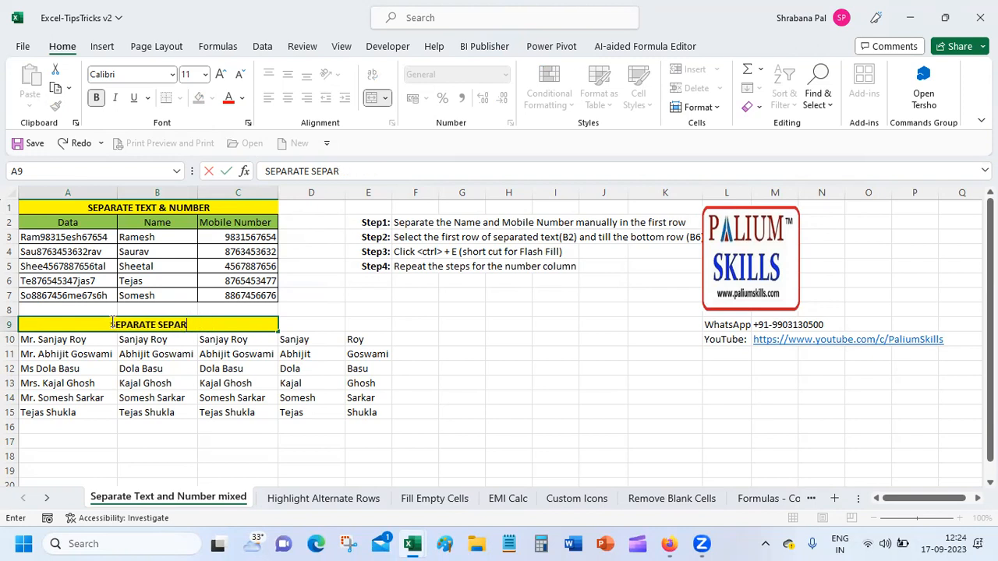
key("BackSpace")
key("BackSpace")
type("FIRST")
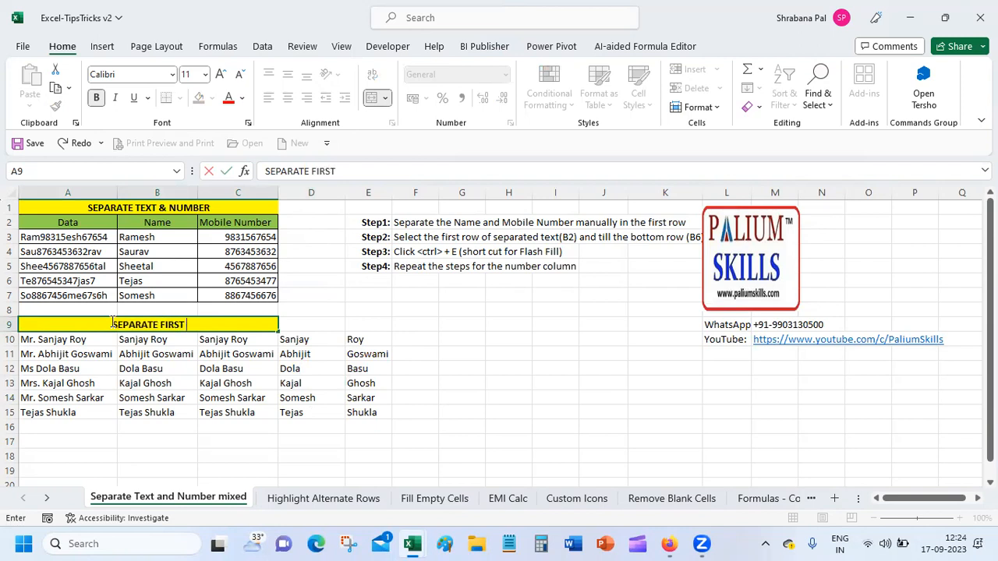
type(" NA")
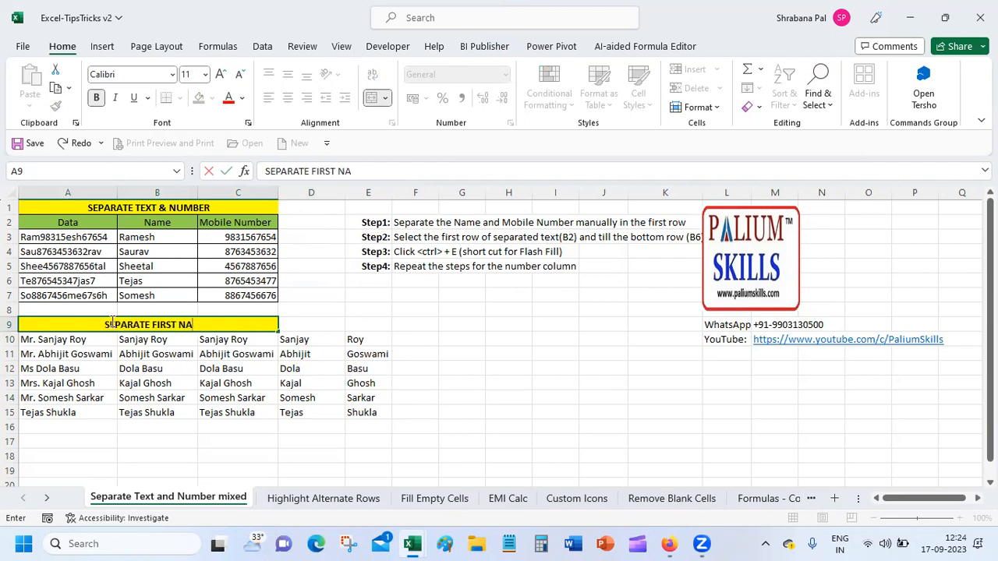
type("ME")
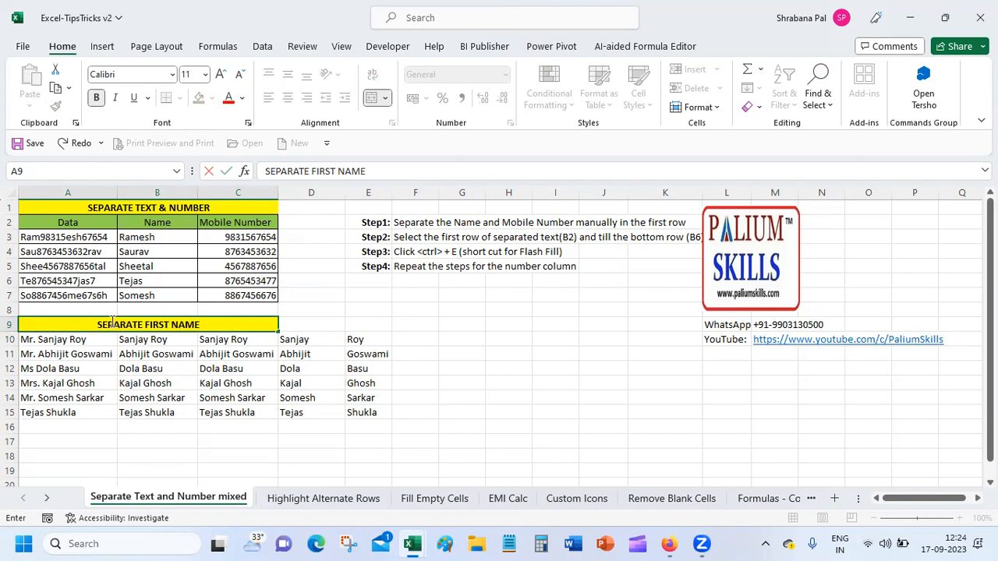
type(" etc.")
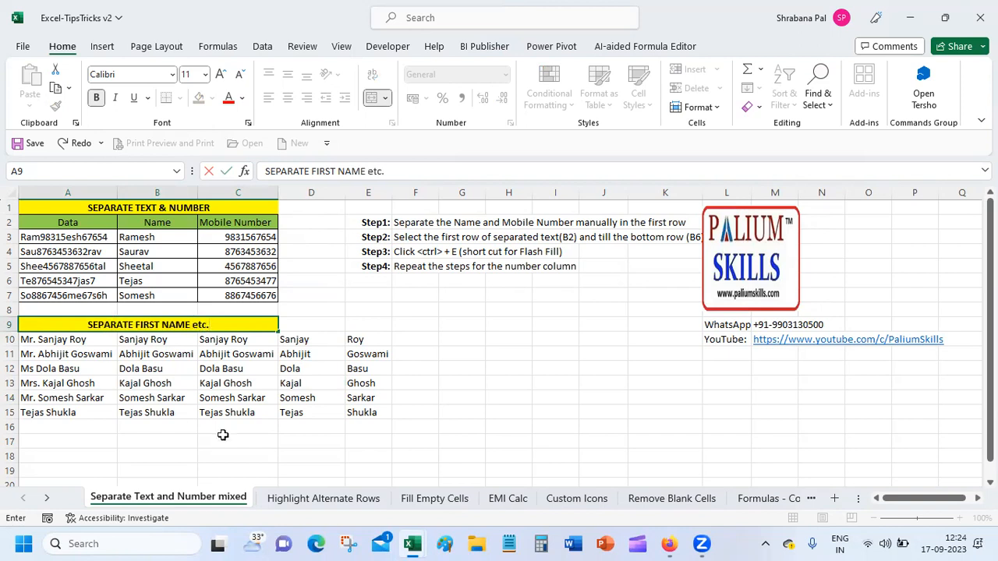
left_click(137, 324)
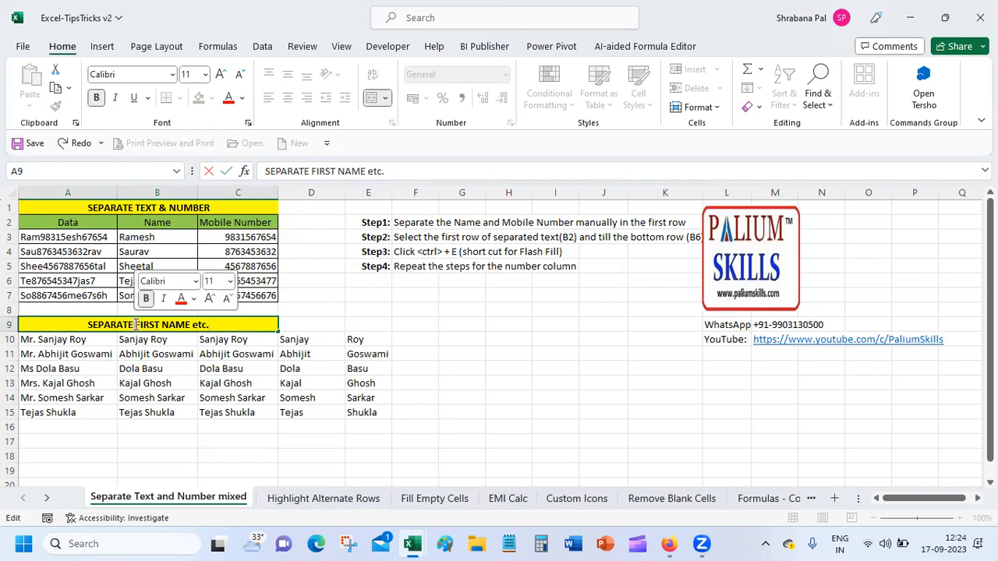
type("TITL")
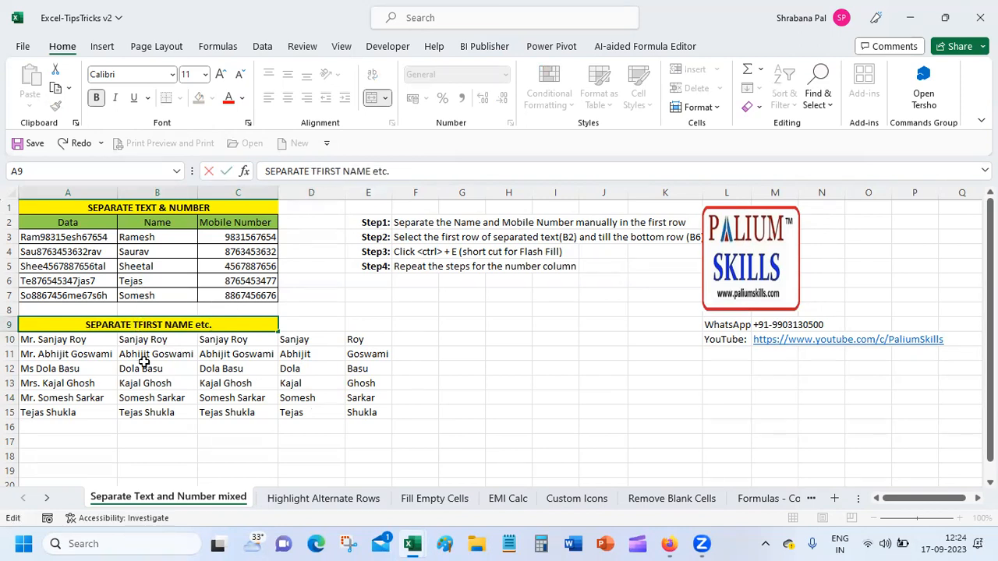
type("E,")
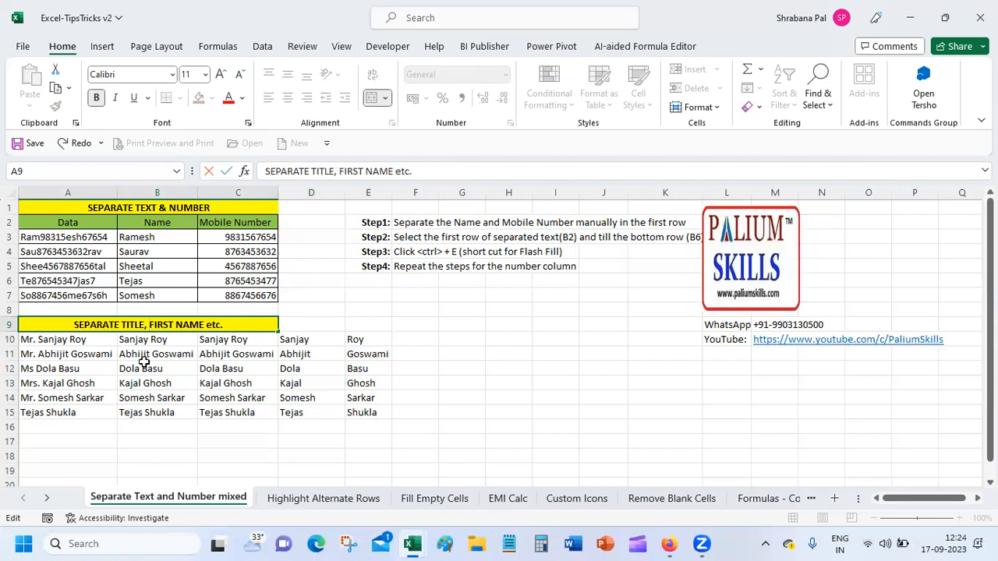
key("Return")
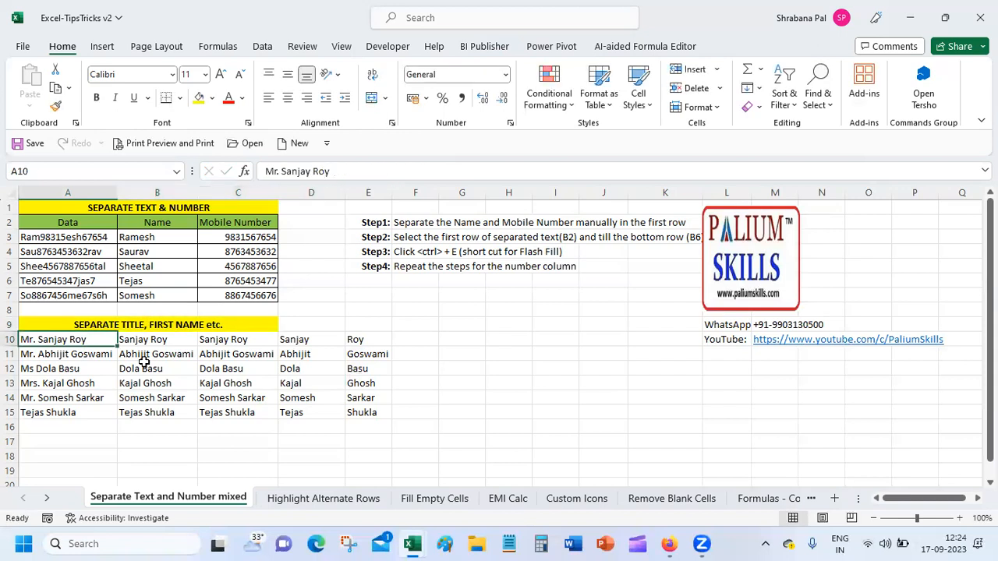
Apply All Borders to A9:C15, then move to the Highlight Alternate Rows sheet.
left_click_drag(106, 206, 115, 295)
left_click_drag(65, 325, 88, 407)
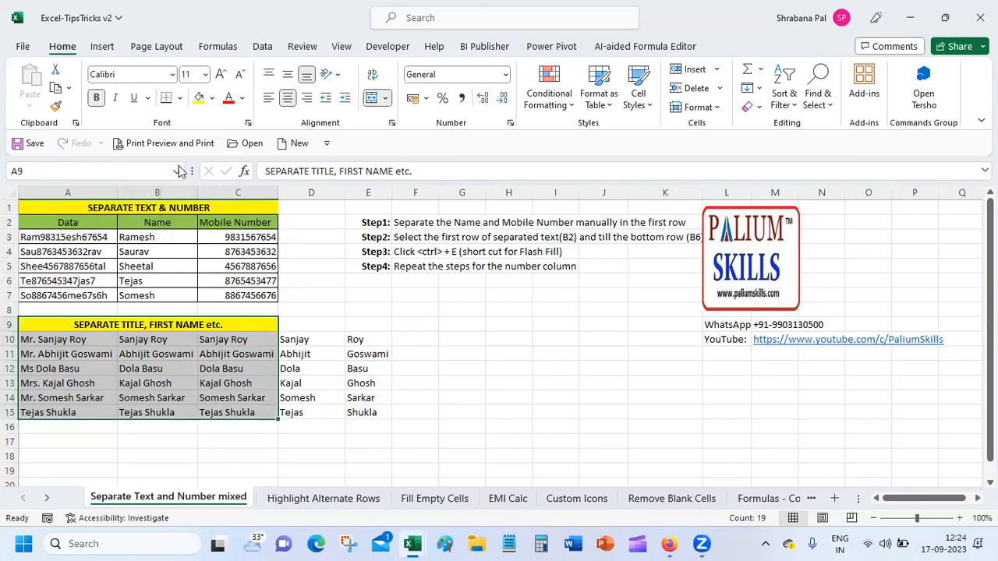
left_click(181, 99)
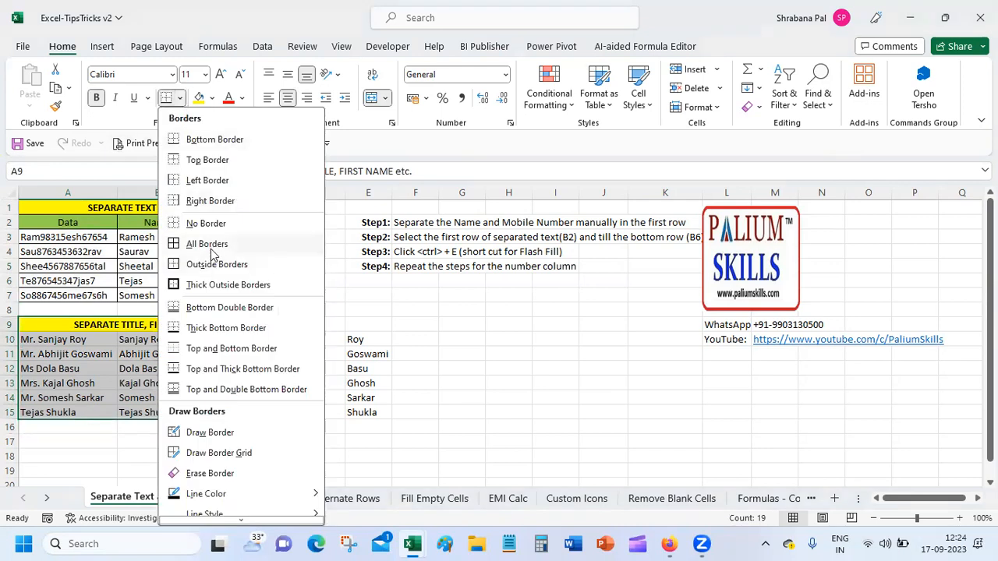
left_click(207, 245)
left_click(219, 379)
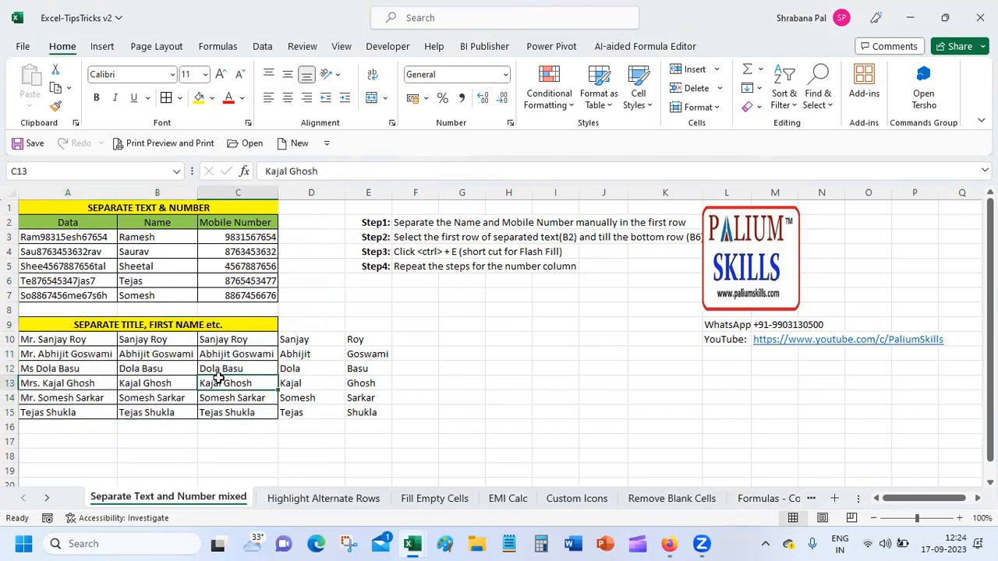
left_click(303, 497)
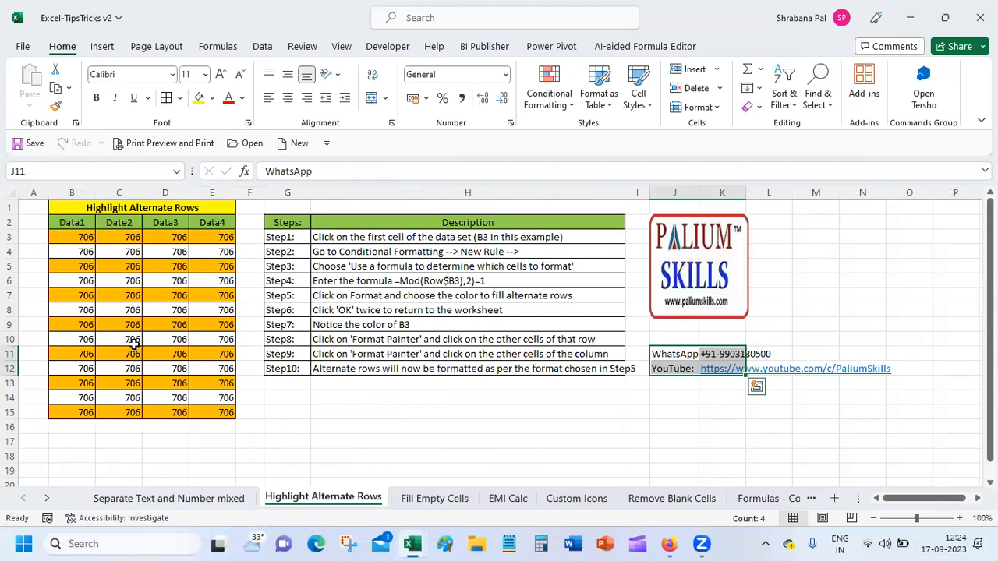
Change the C2 header from Date2 to Data2 in the formula bar.
left_click(82, 222)
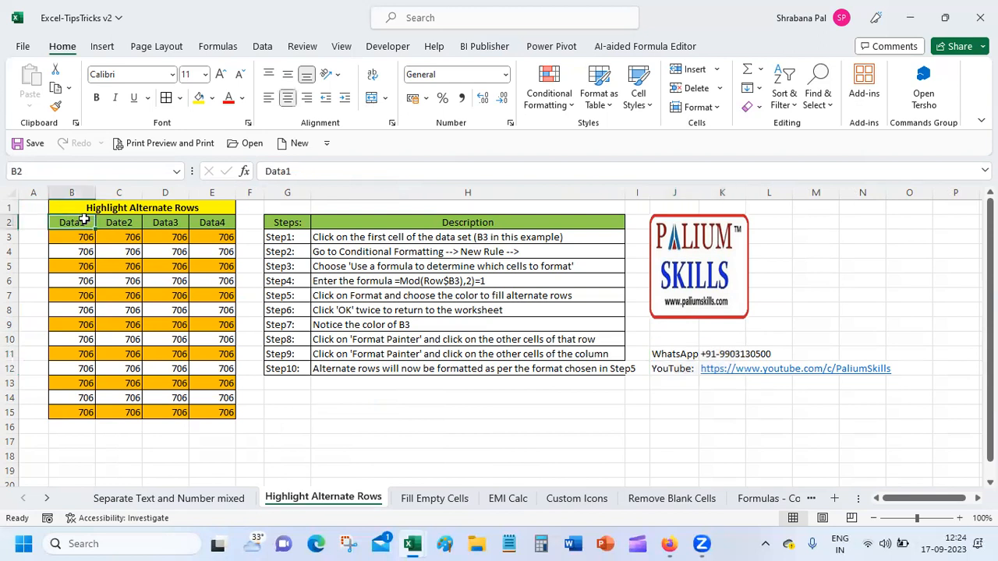
left_click(123, 223)
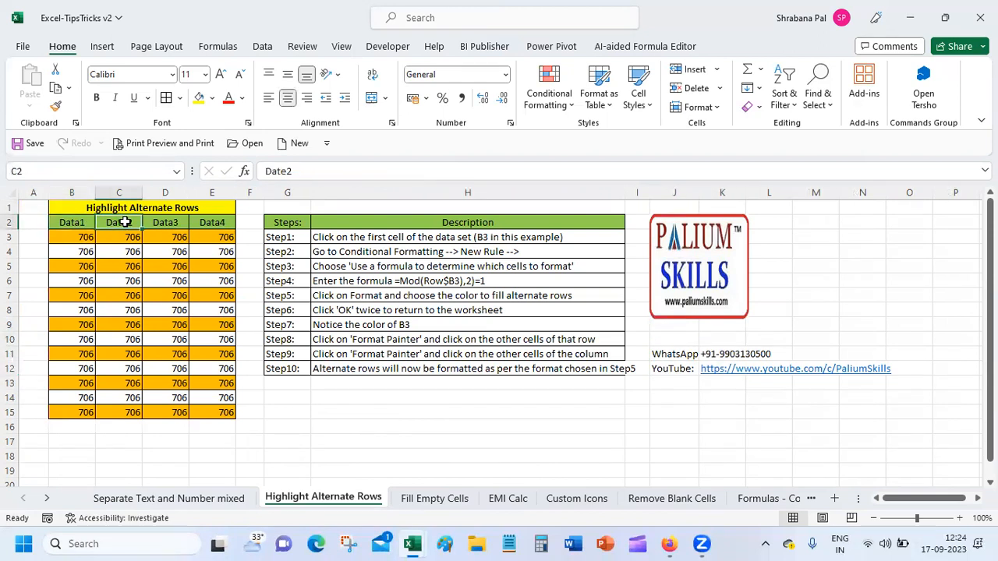
left_click(181, 222)
left_click(202, 223)
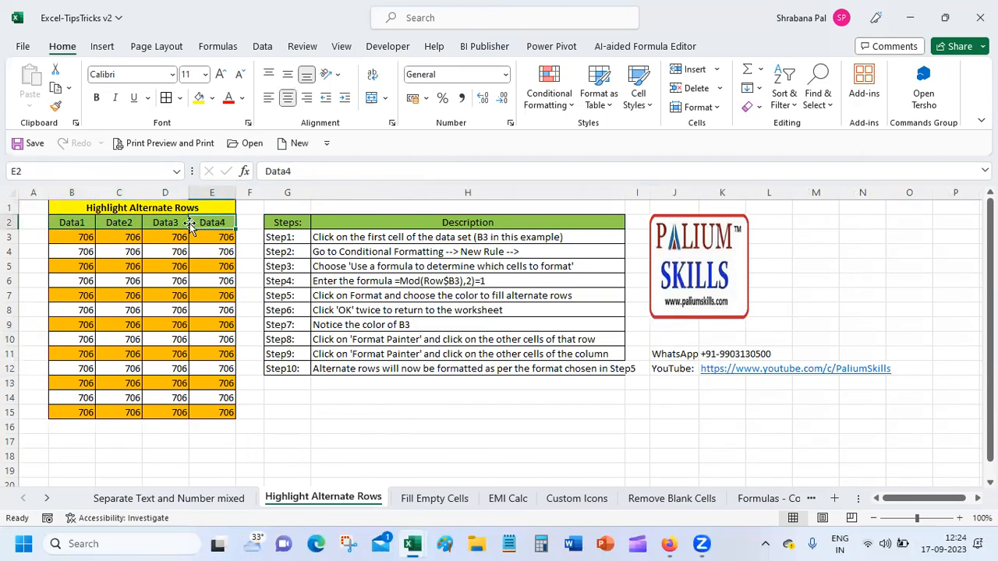
left_click(105, 224)
left_click(286, 171)
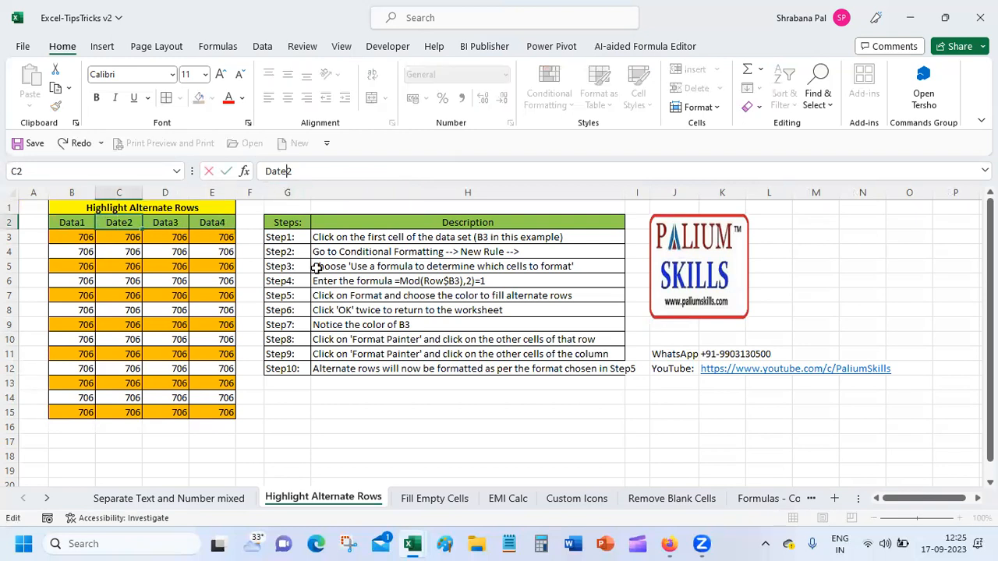
key("BackSpace")
type("a")
key("Return")
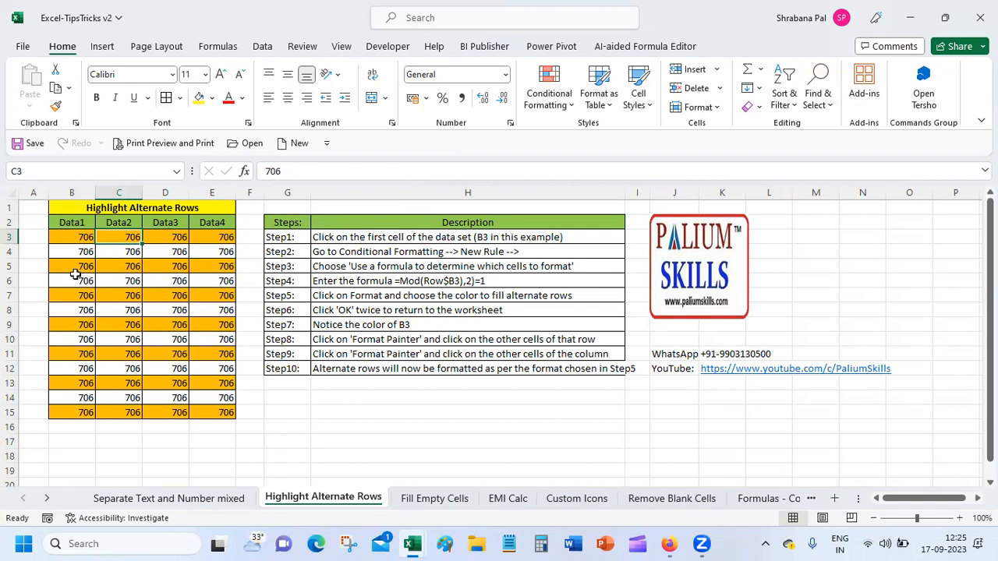
Test the row shading by entering 706 and 789 below the table, then undo them.
left_click(75, 239)
left_click_drag(76, 239, 211, 242)
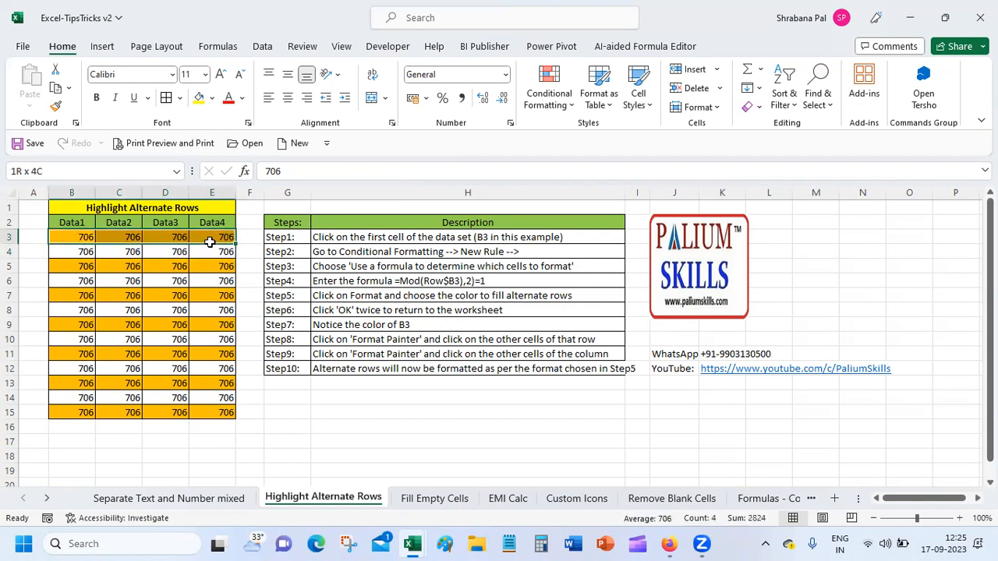
left_click_drag(67, 246, 218, 256)
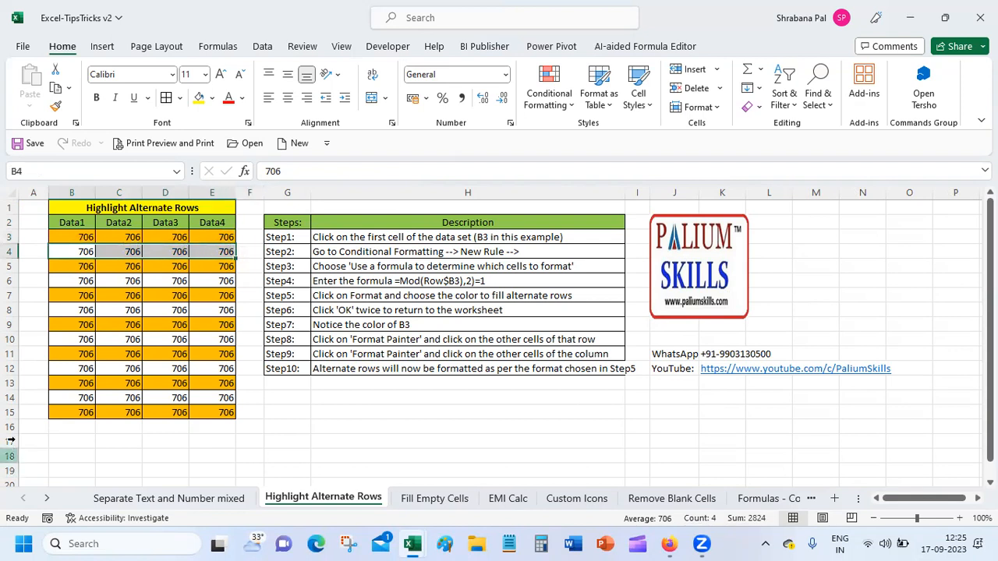
left_click(80, 426)
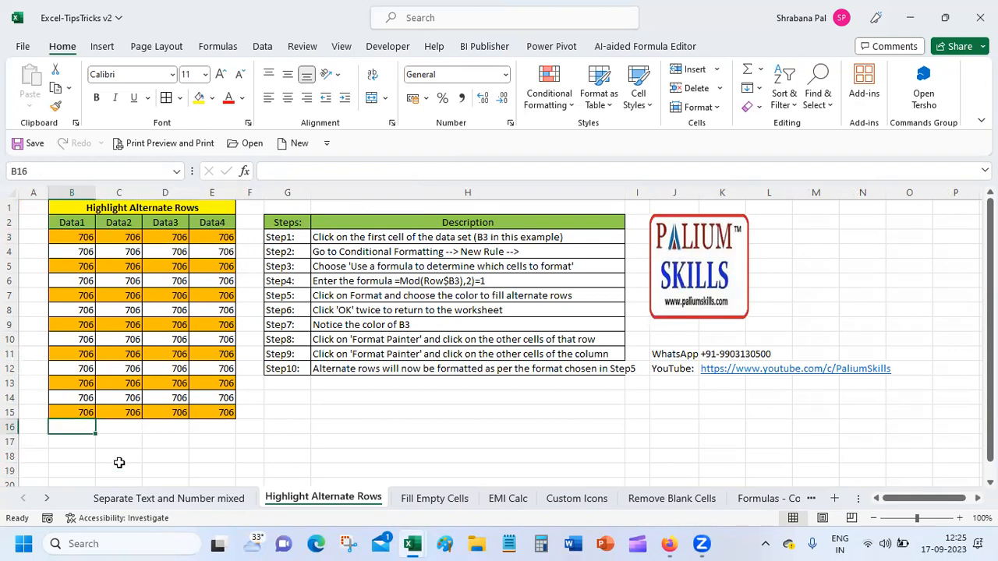
type("706")
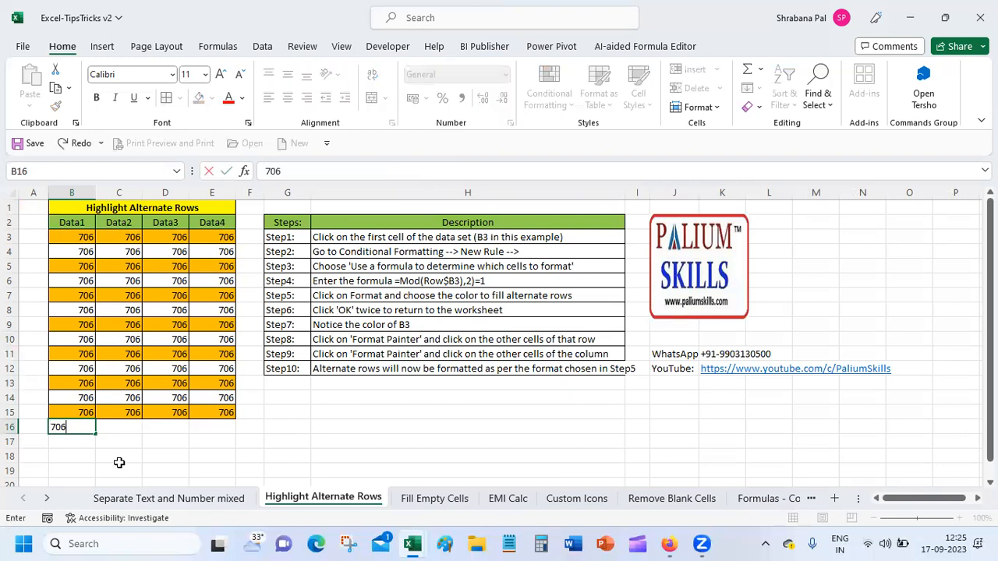
key("Return")
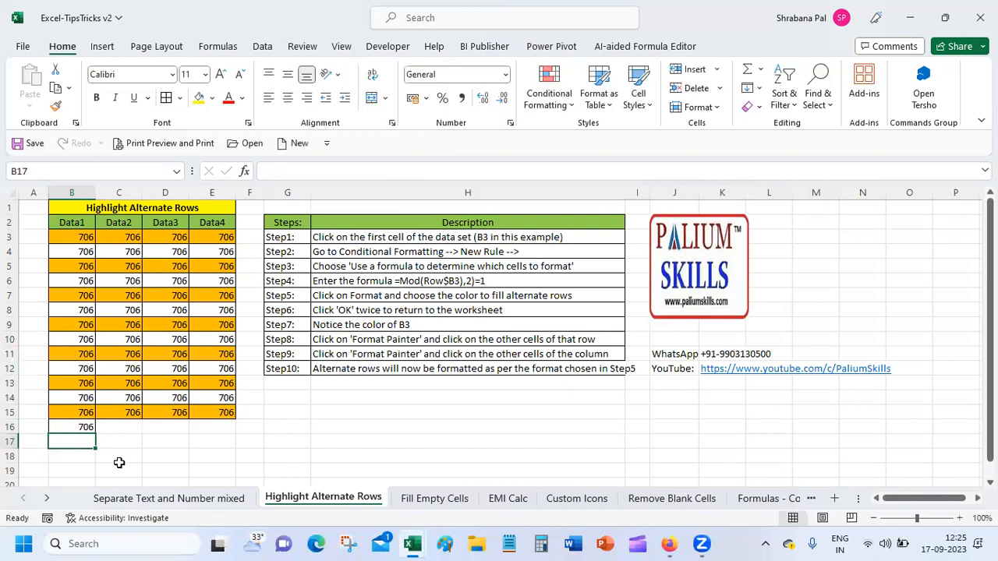
type("789")
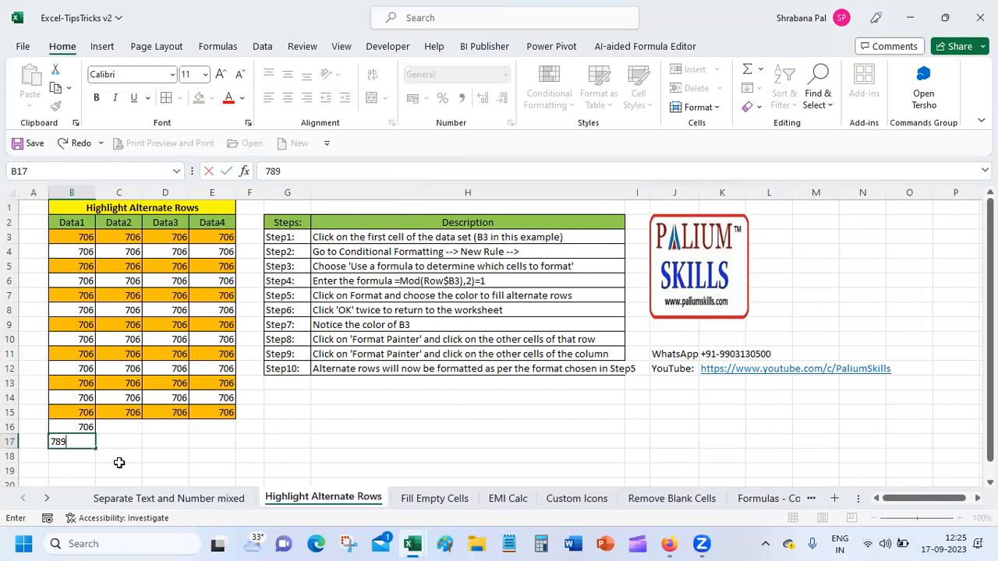
key("Return")
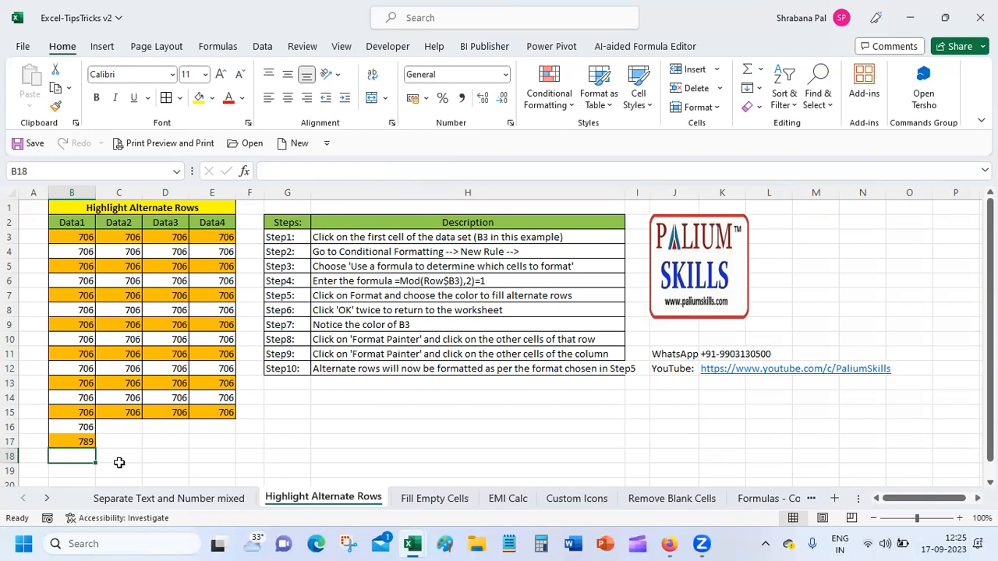
key("ctrl+z")
key("ctrl+z")
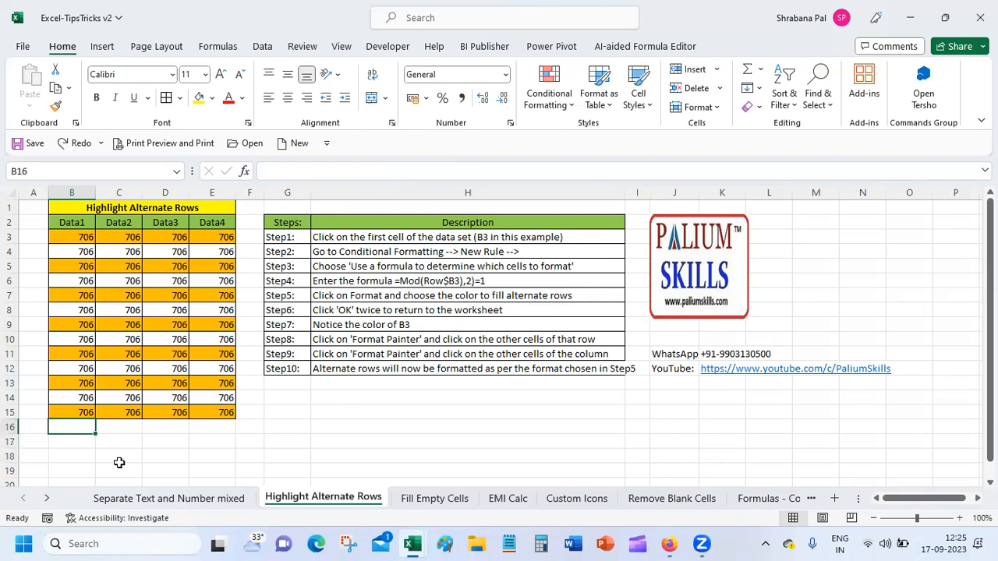
left_click(428, 240)
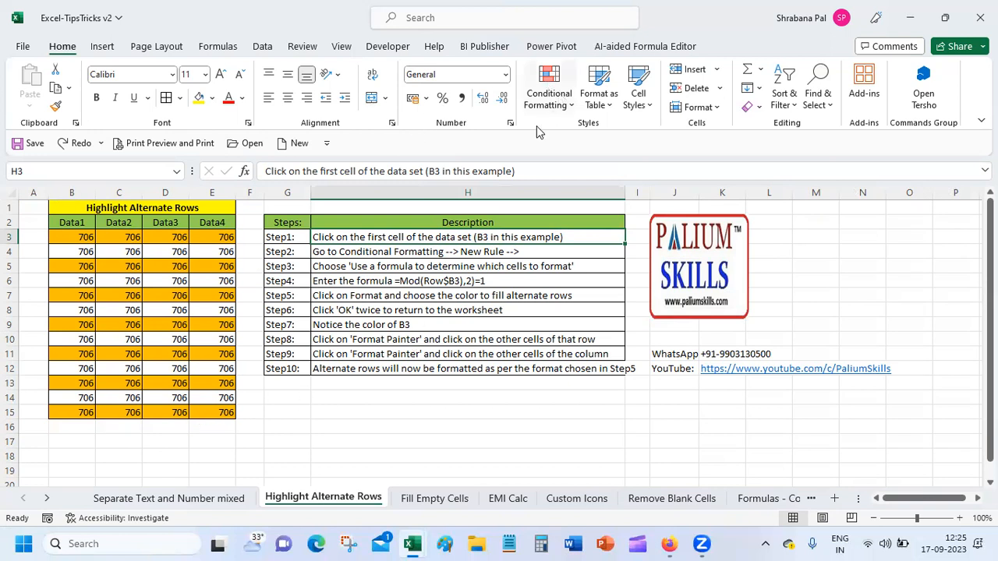
left_click(415, 281)
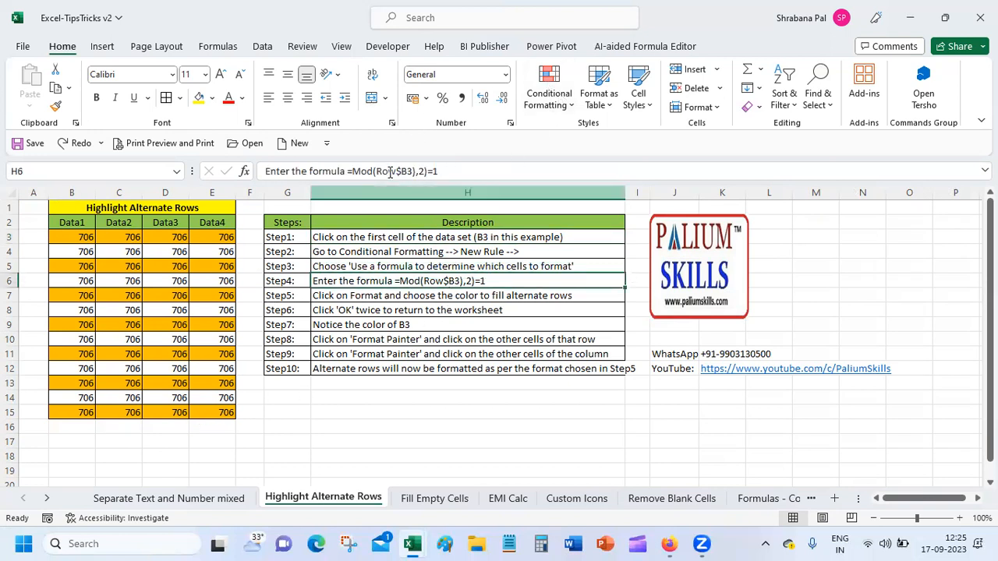
left_click(346, 171)
left_click_drag(346, 171, 481, 182)
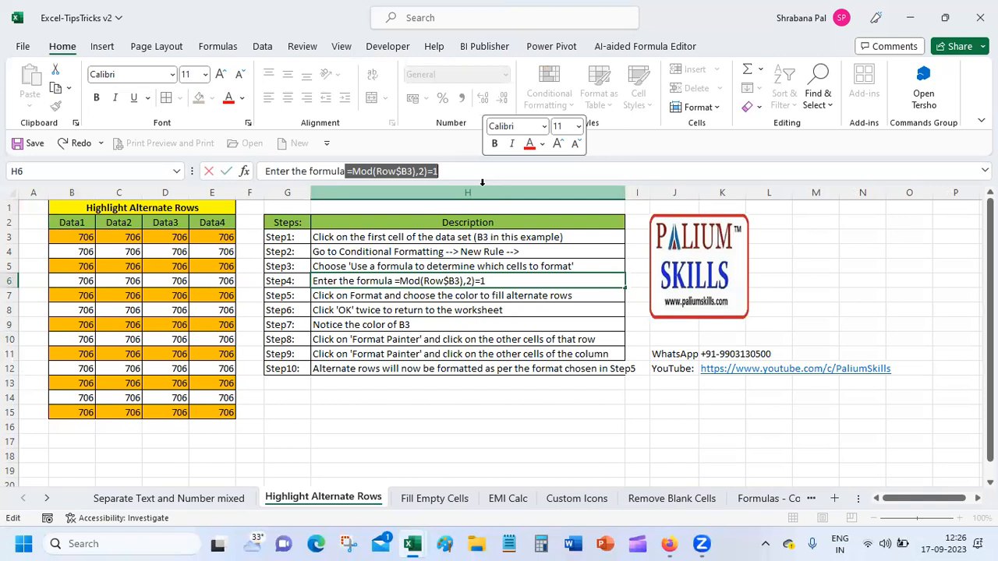
key("Return")
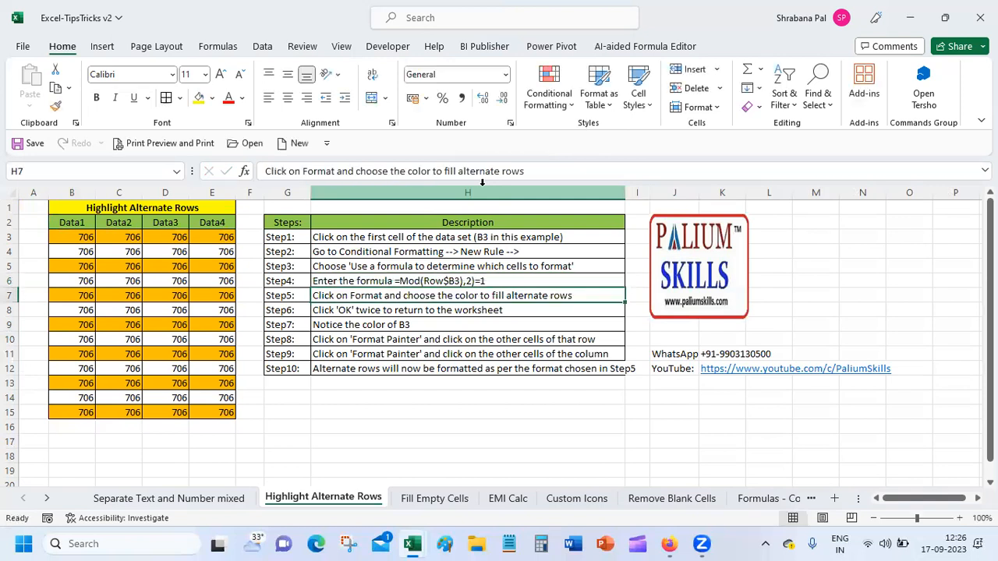
left_click(466, 281)
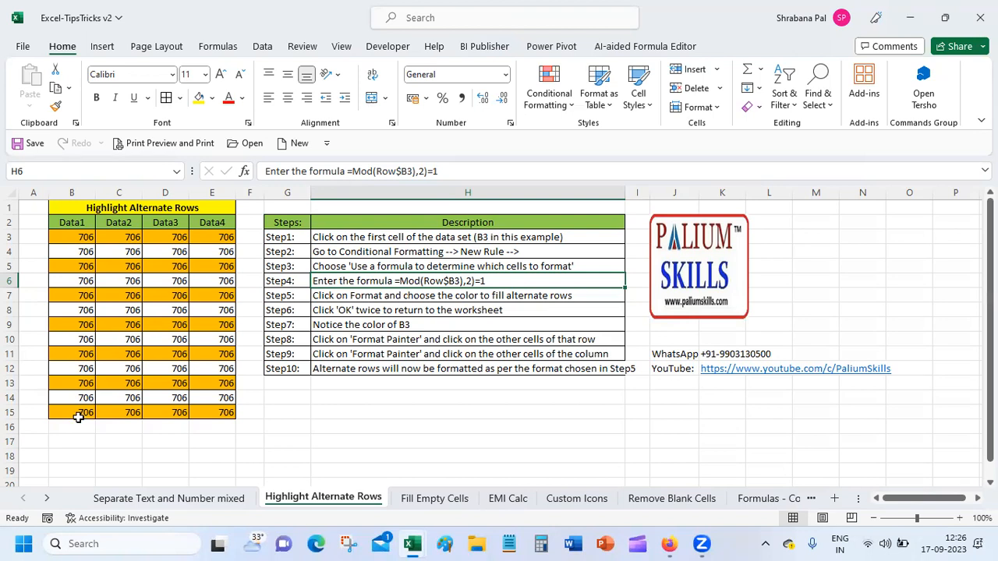
left_click(80, 413)
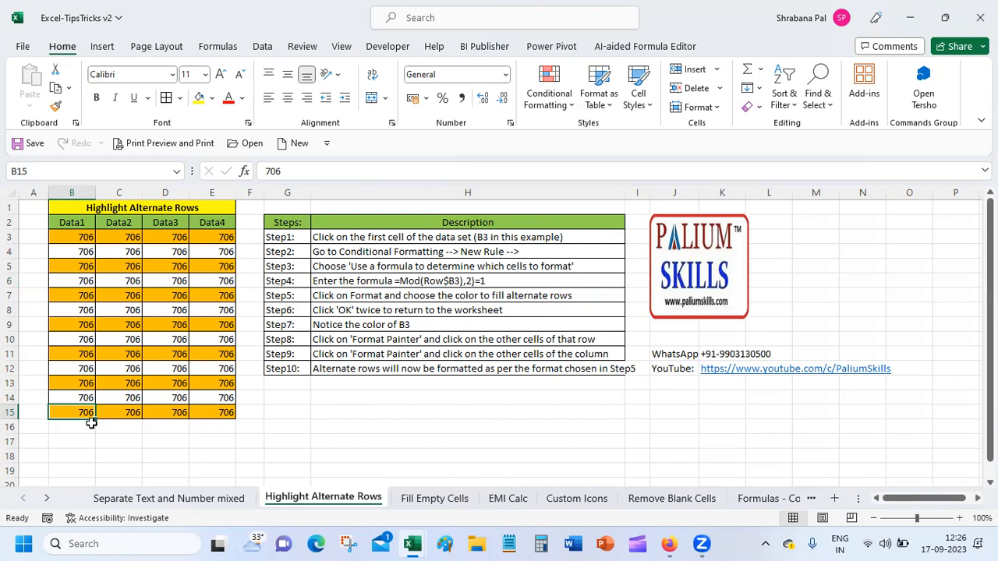
Open the Format Cells settings for B15 and cancel without changes.
left_click(510, 124)
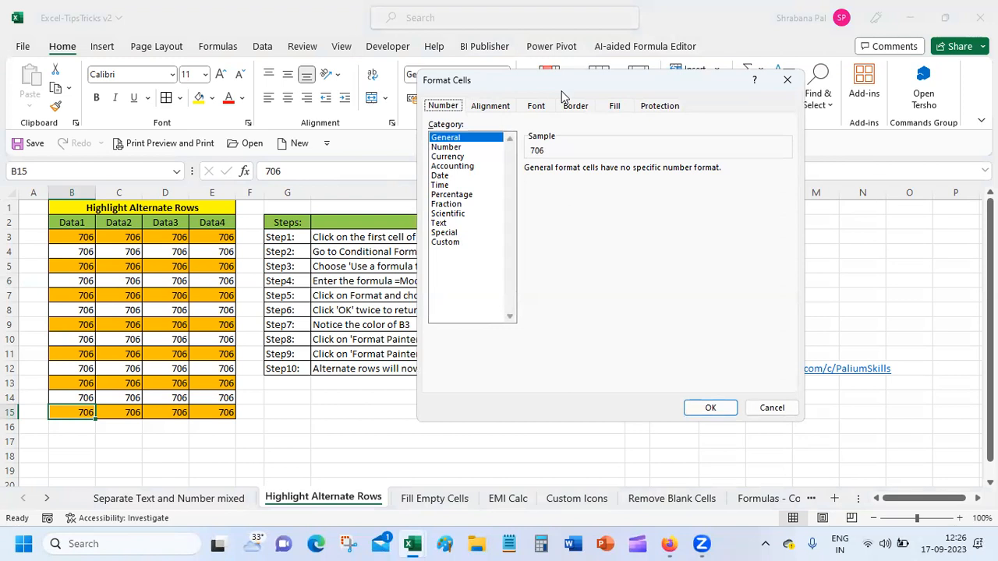
left_click_drag(561, 92, 471, 334)
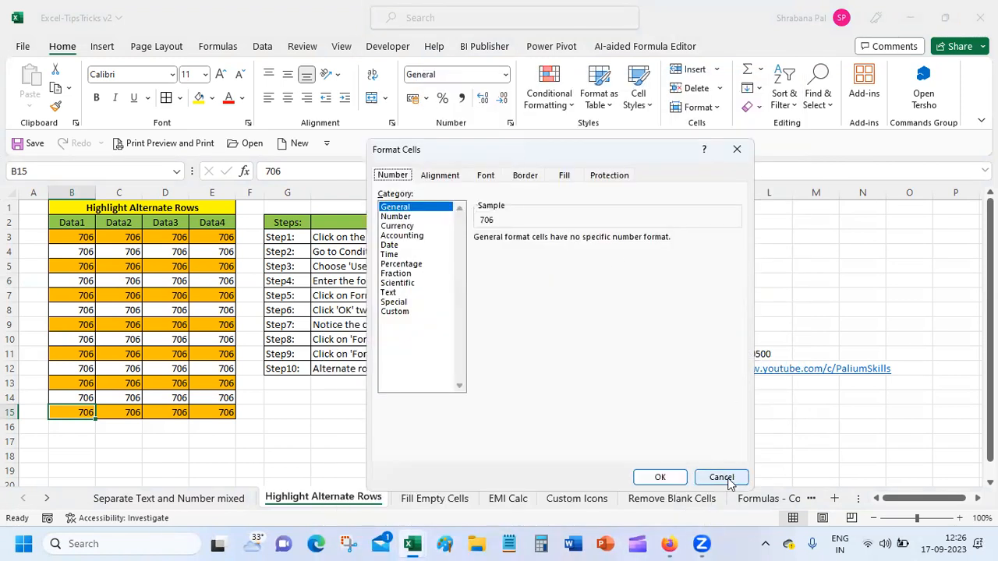
left_click(720, 476)
Open Conditional Formatting Manage Rules and edit the orange alternate-row rule.
left_click(543, 107)
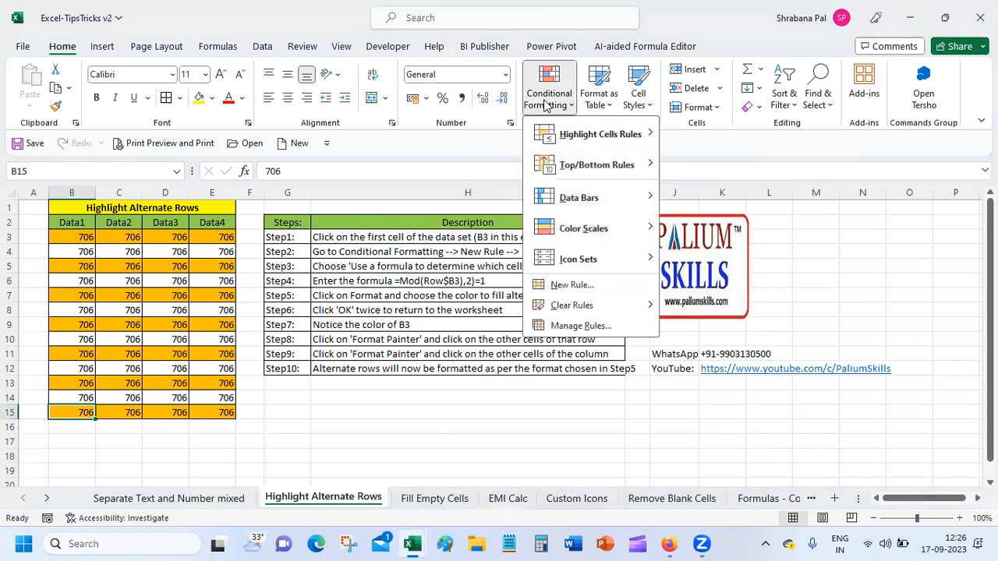
left_click(567, 326)
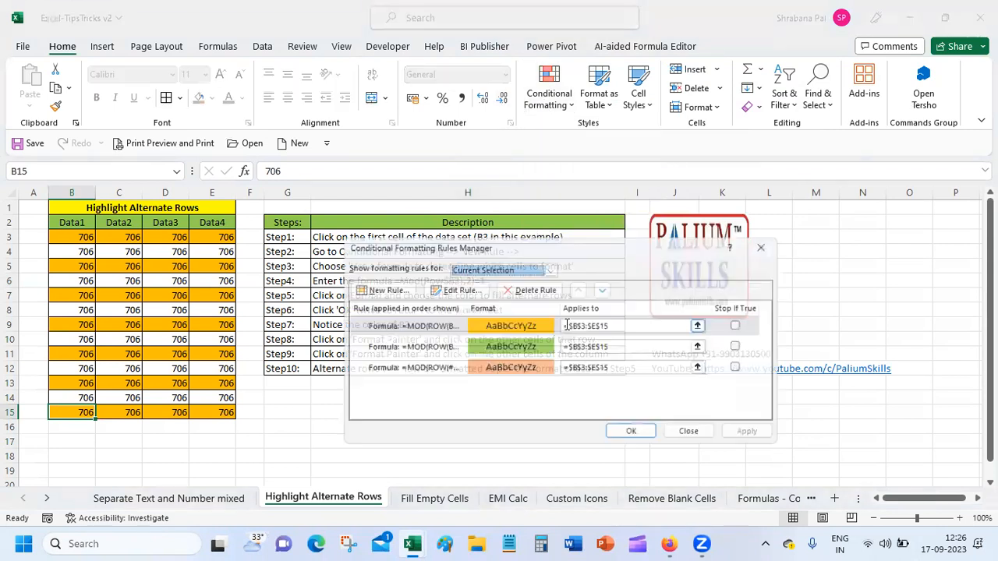
left_click(413, 324)
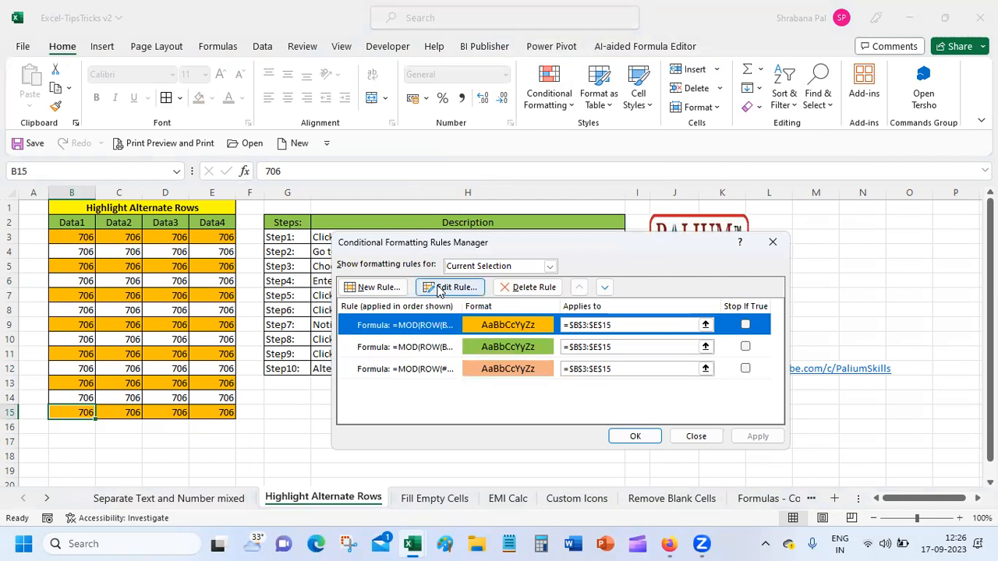
left_click(439, 289)
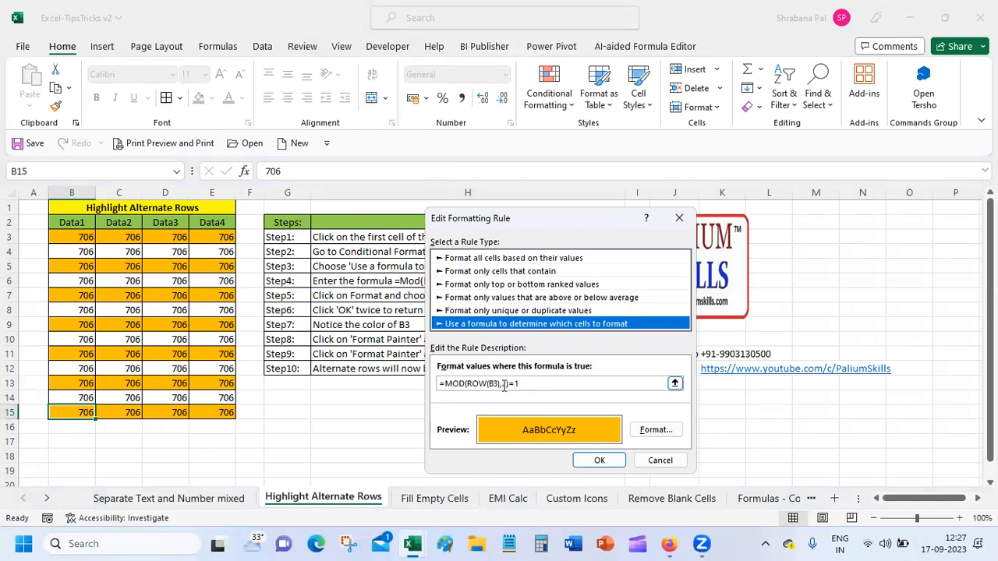
Inspect the rule's MOD formula twice, cancelling the rule editor each time.
left_click(504, 383)
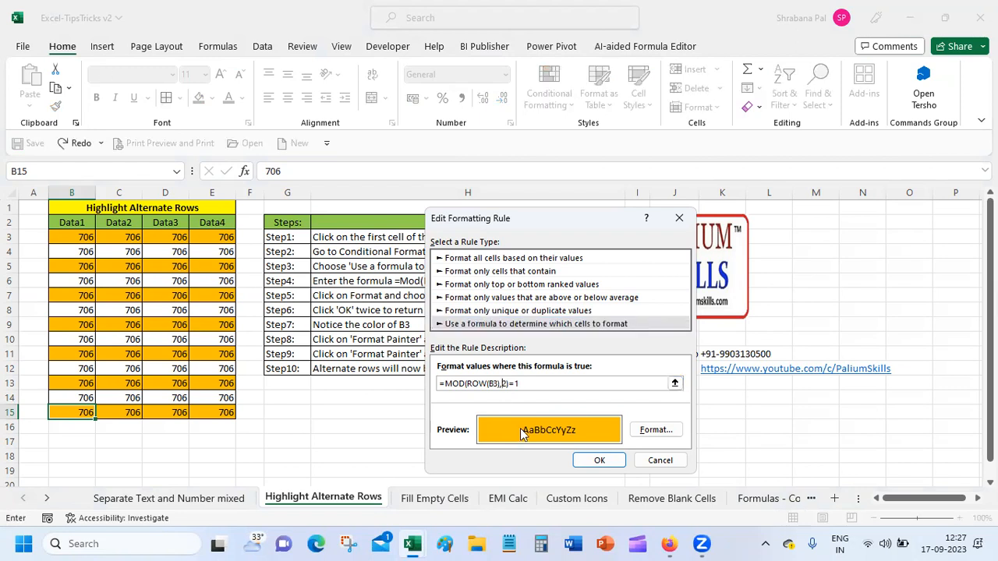
left_click(660, 461)
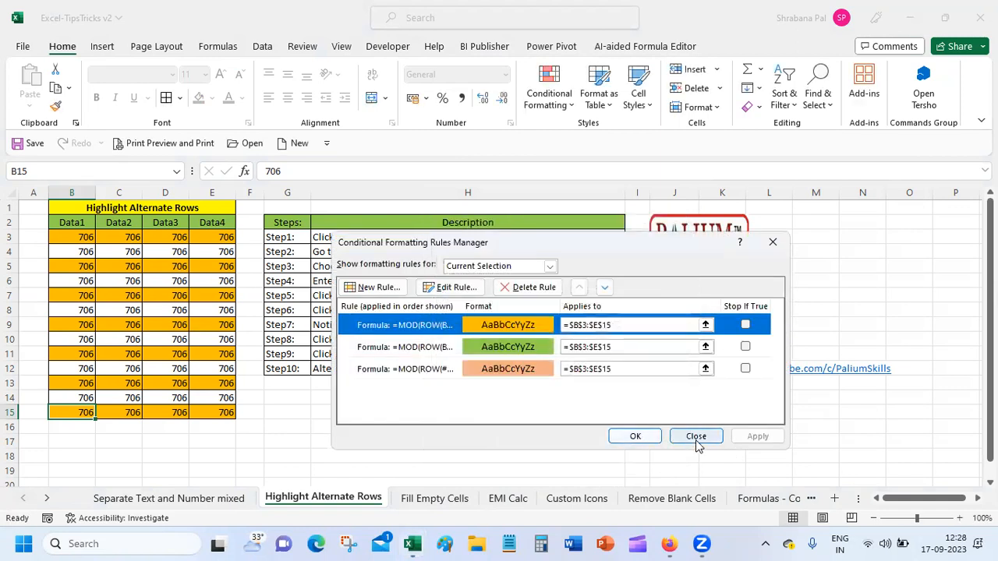
left_click(452, 290)
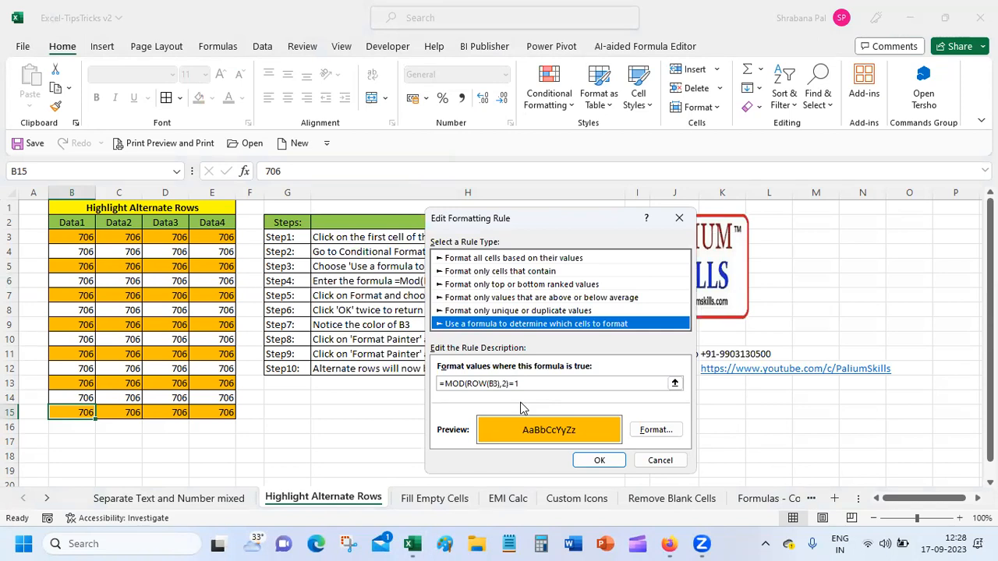
left_click(656, 461)
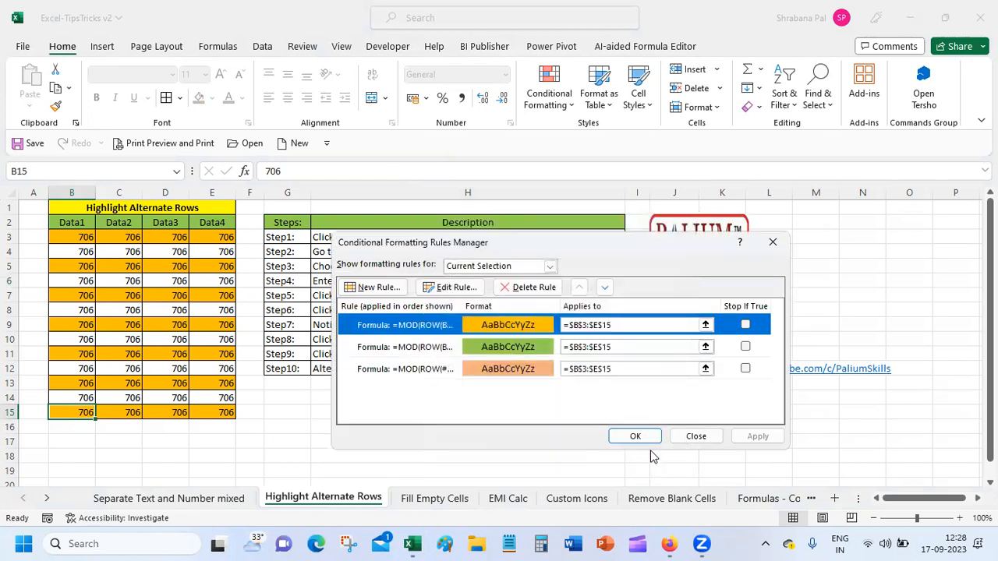
Close the Rules Manager and start typing =mod in cell H14.
left_click(695, 436)
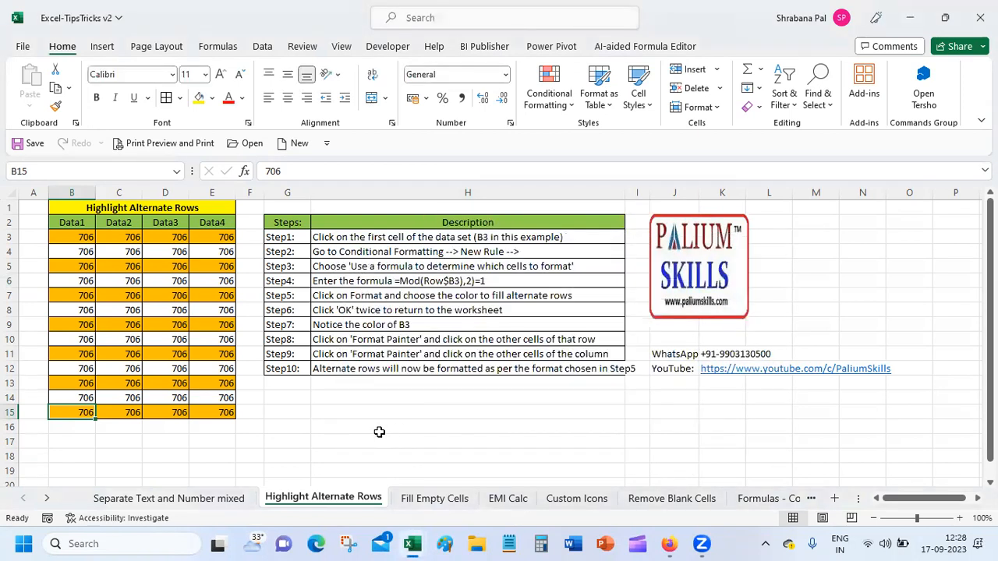
left_click(355, 400)
type("=m")
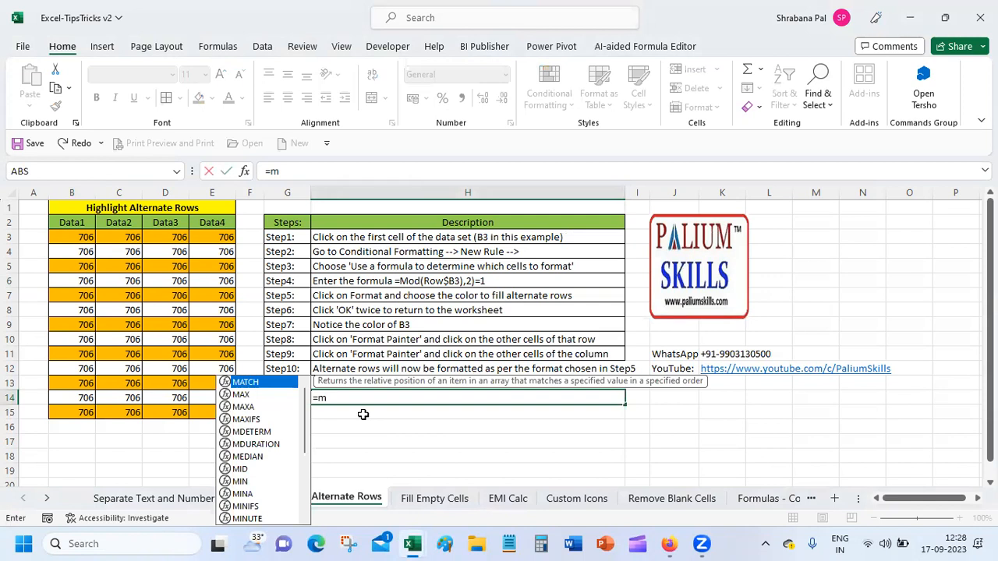
type("od")
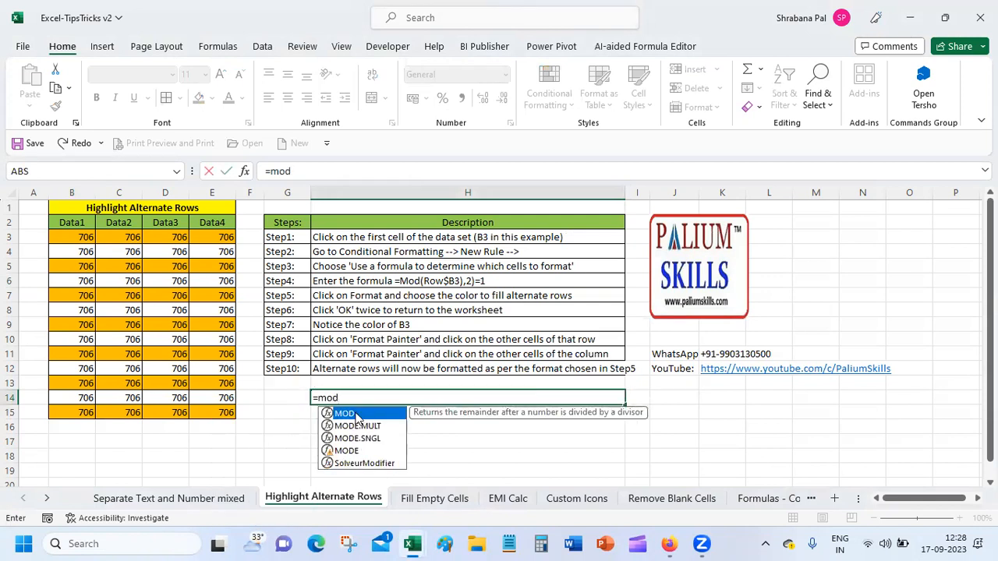
Accept MOD, view its Function Arguments, then cancel so H14 stays empty.
double_click(357, 418)
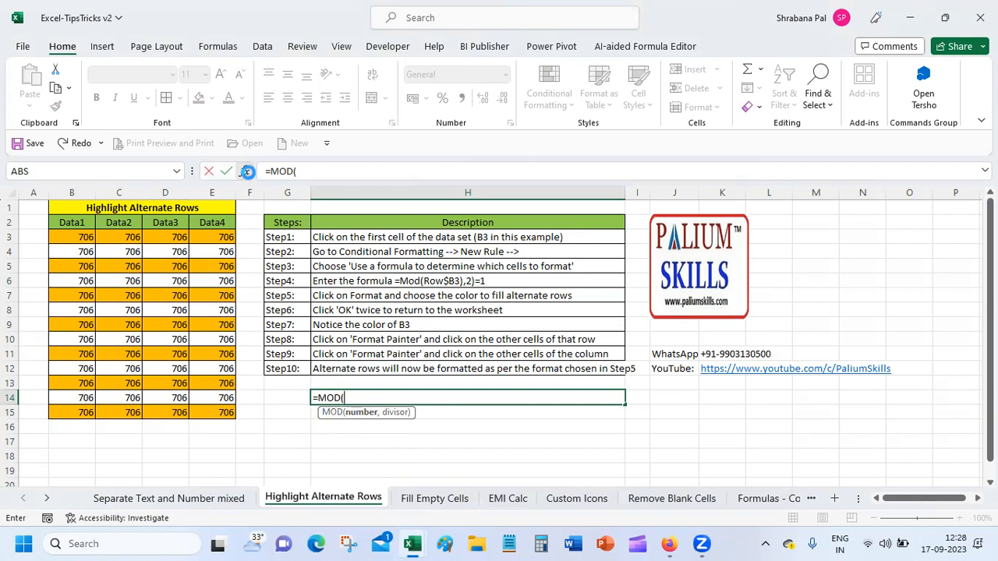
left_click(246, 172)
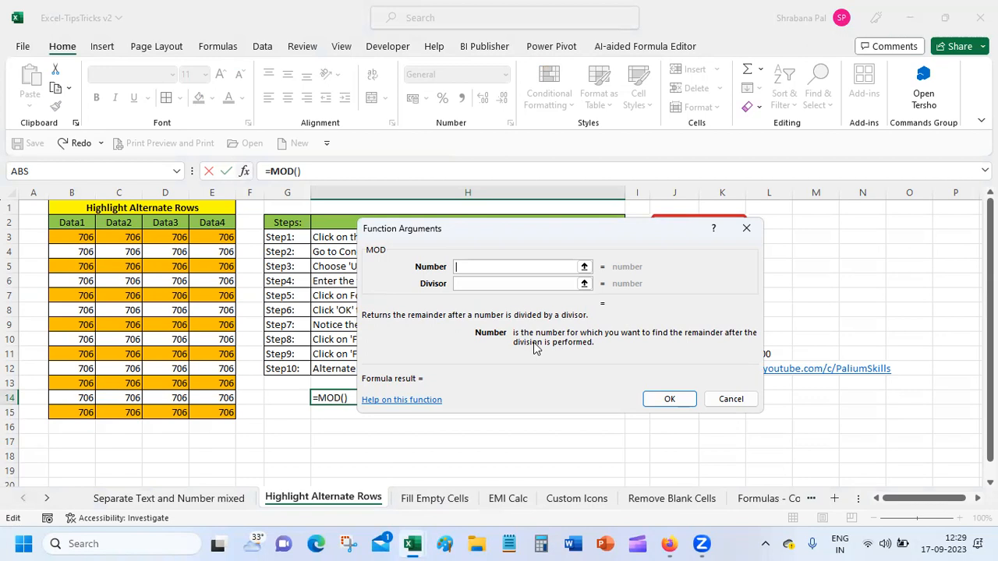
left_click(721, 399)
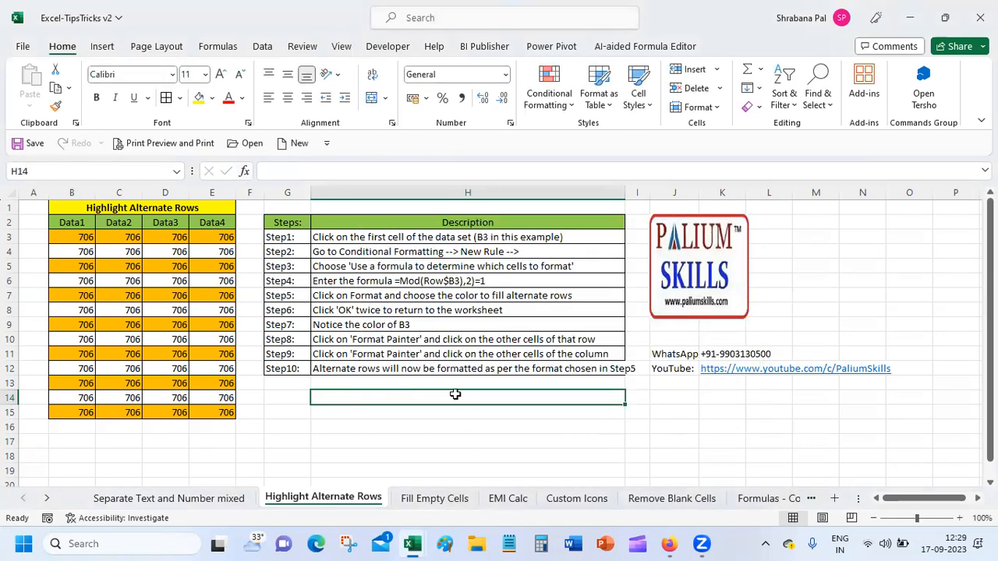
Enter =mod in H14, open its Function Arguments and choose 'Help on this function'.
type("=")
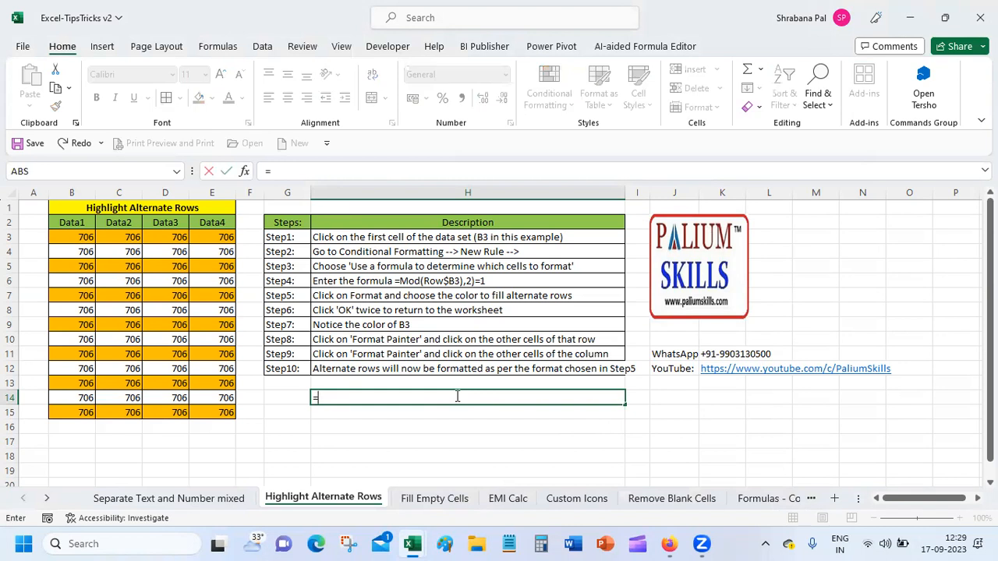
type("mod")
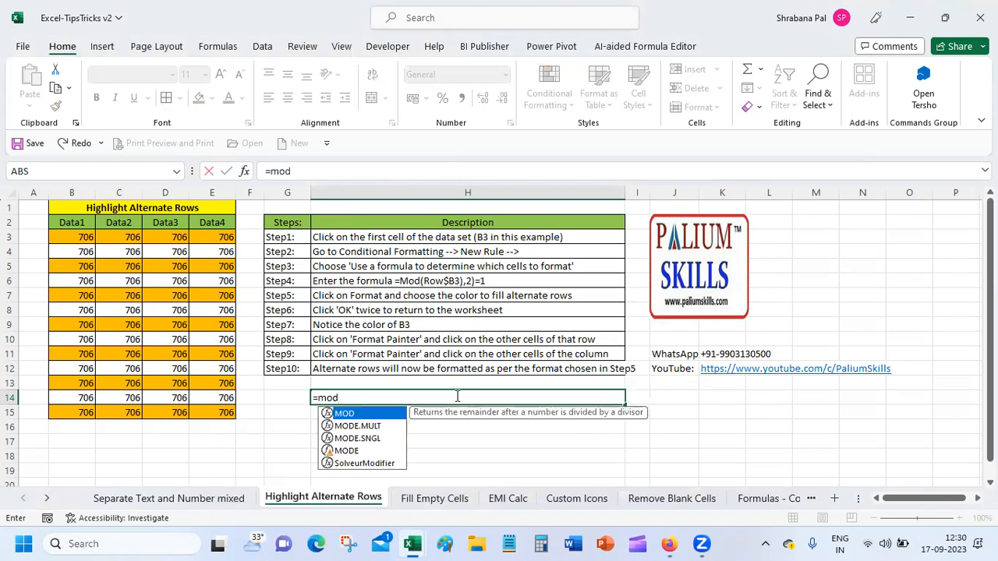
double_click(345, 414)
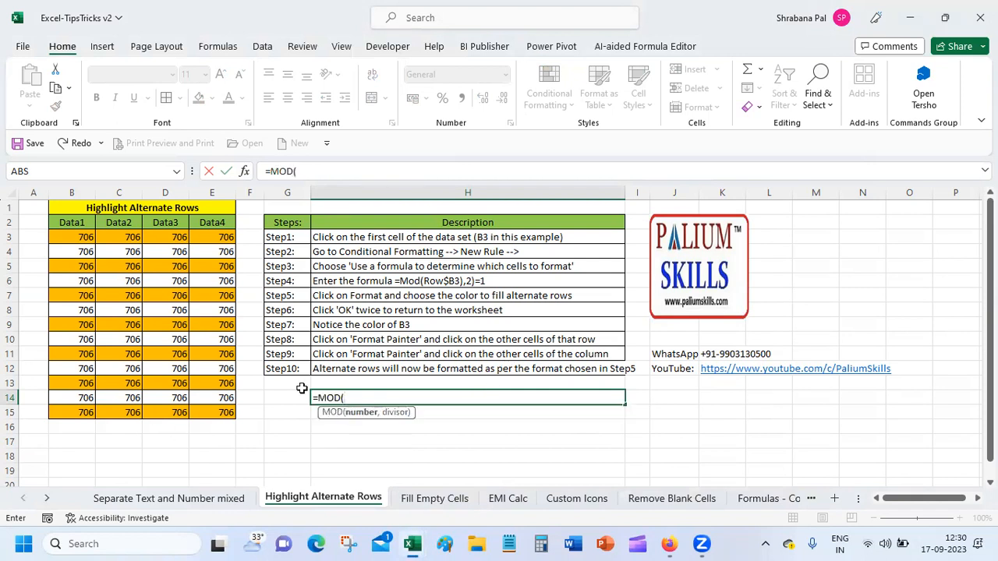
left_click(244, 171)
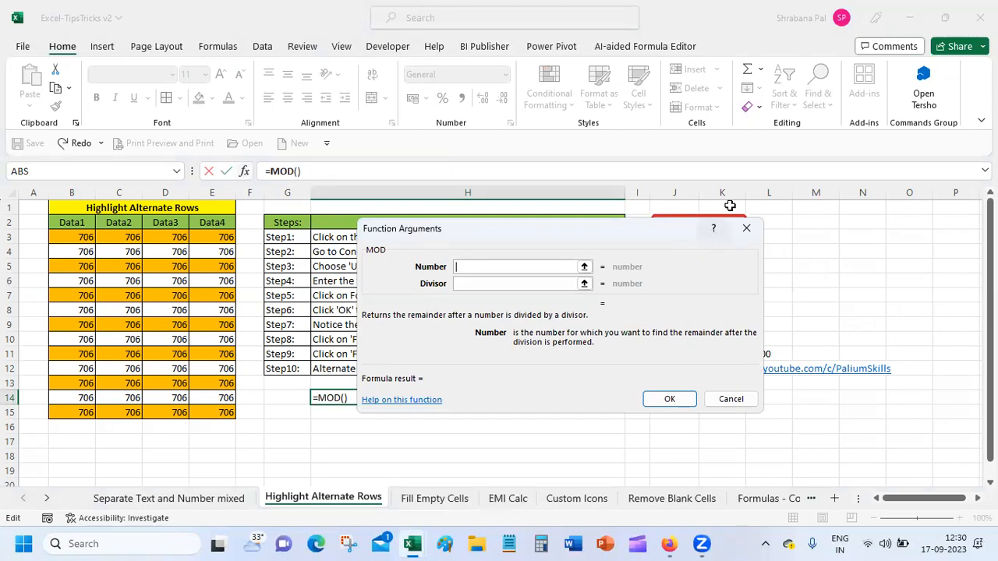
left_click(410, 401)
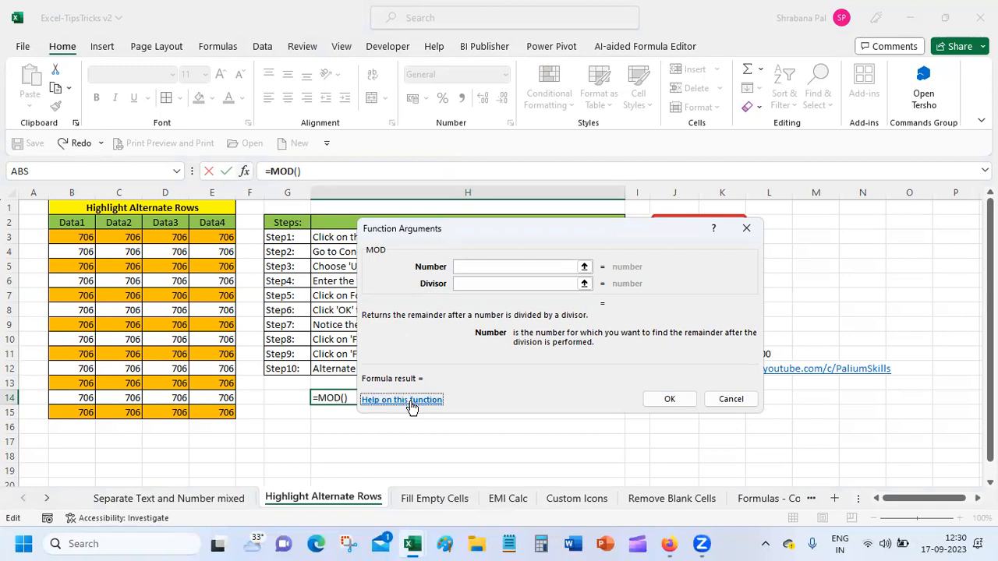
left_click(410, 402)
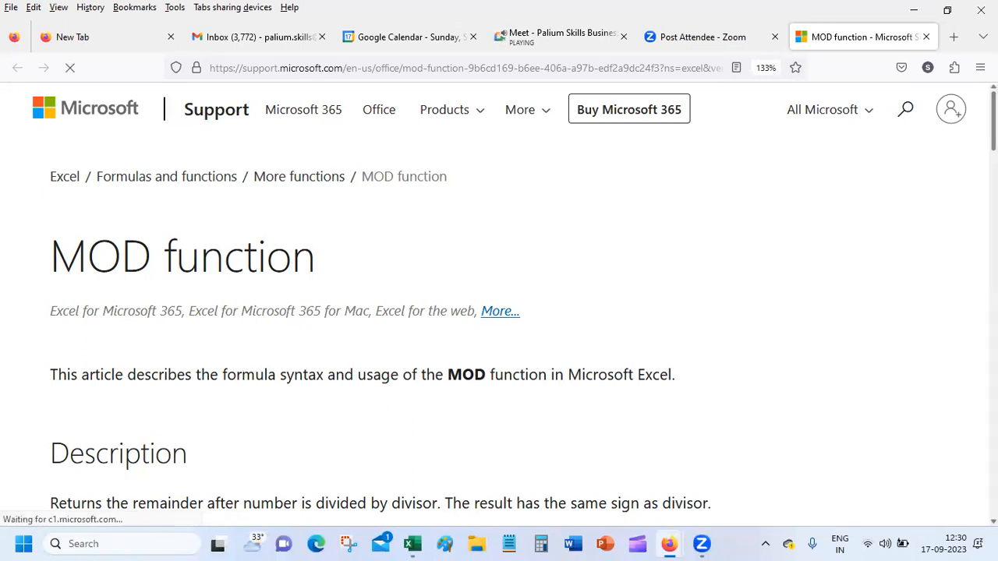
Read the MOD article down through its Example table, then follow the Formulas and functions breadcrumb.
scroll(499, 296, "down", 5)
scroll(499, 296, "down", 6)
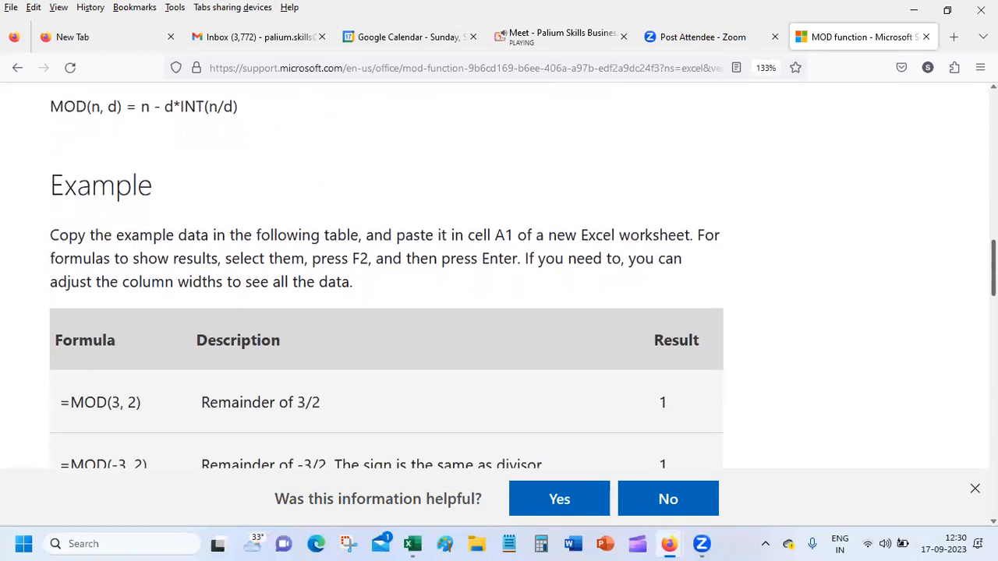
scroll(349, 232, "down", 3)
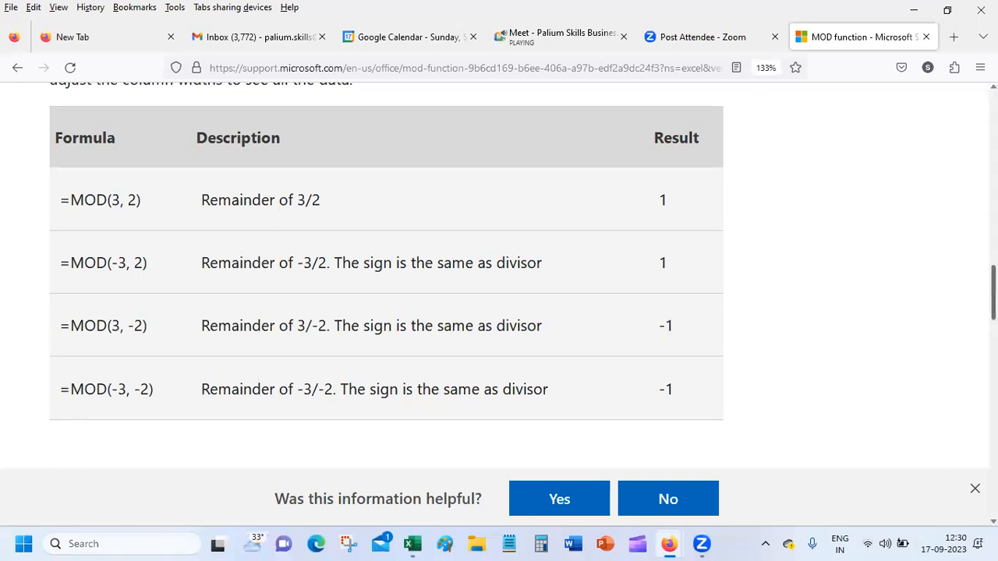
scroll(522, 276, "down", 8)
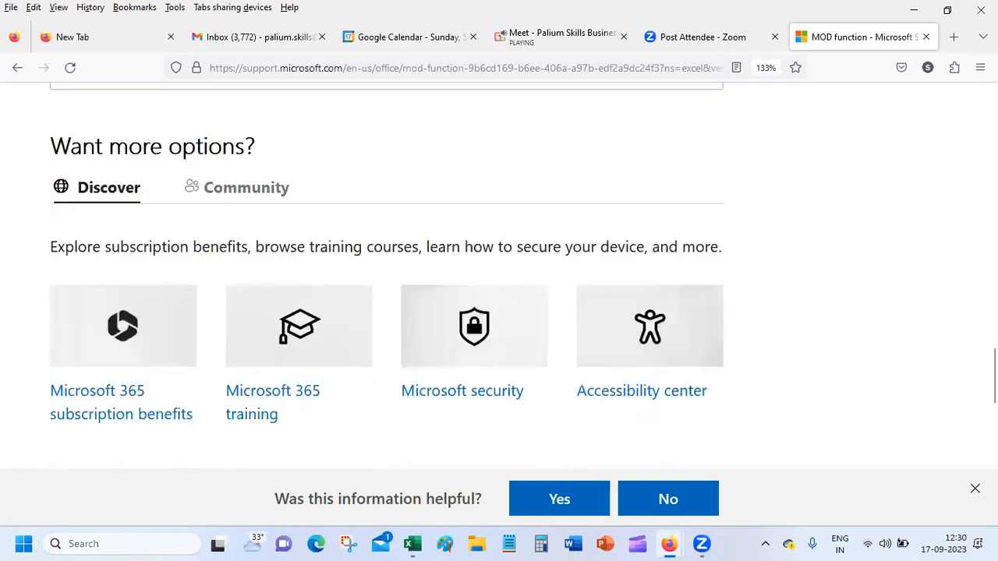
left_click_drag(768, 436, 768, 160)
left_click(935, 265)
left_click_drag(993, 375, 993, 118)
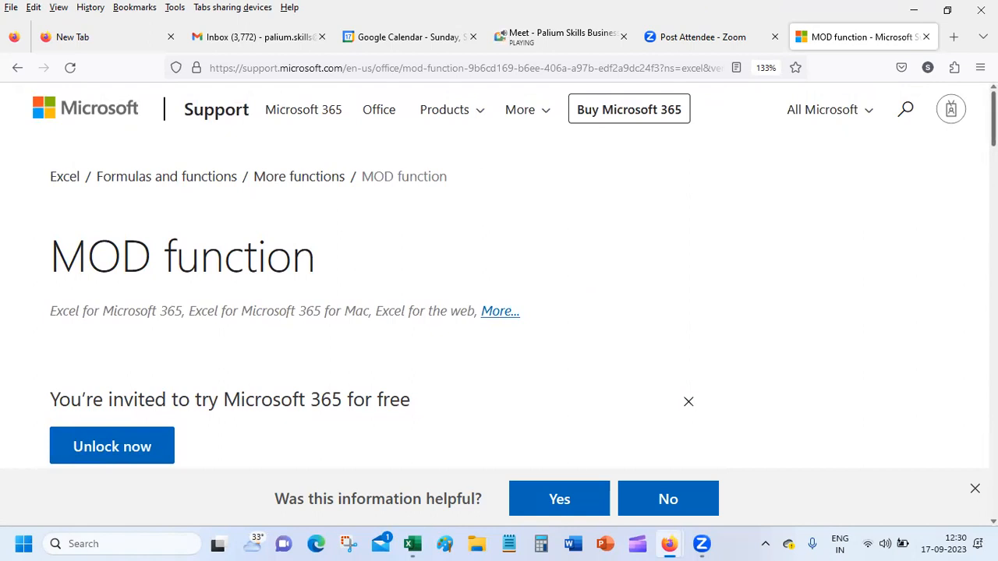
left_click(303, 179)
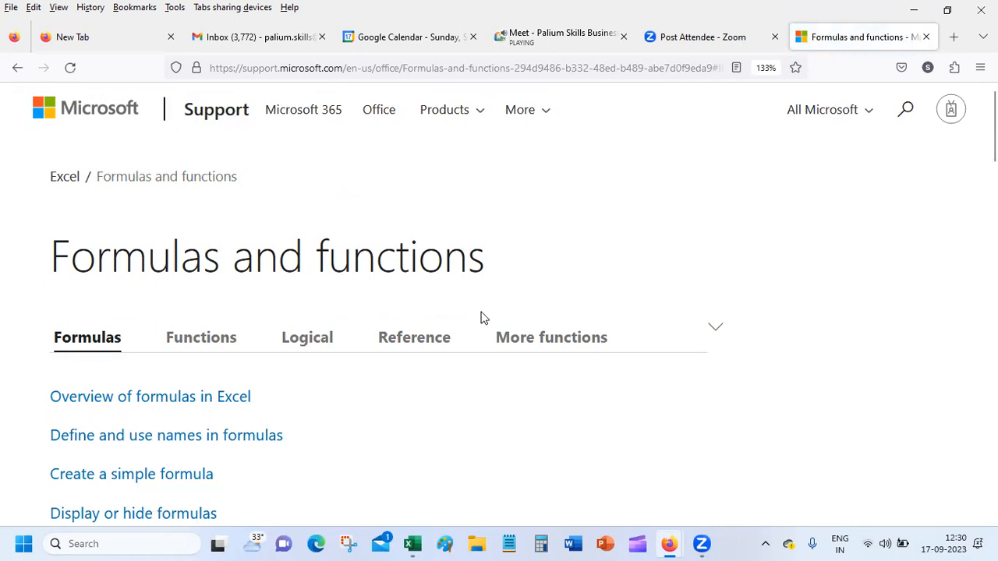
Open the nested IF formulas article from the Logical functions list and scroll to Related Topics.
left_click(315, 346)
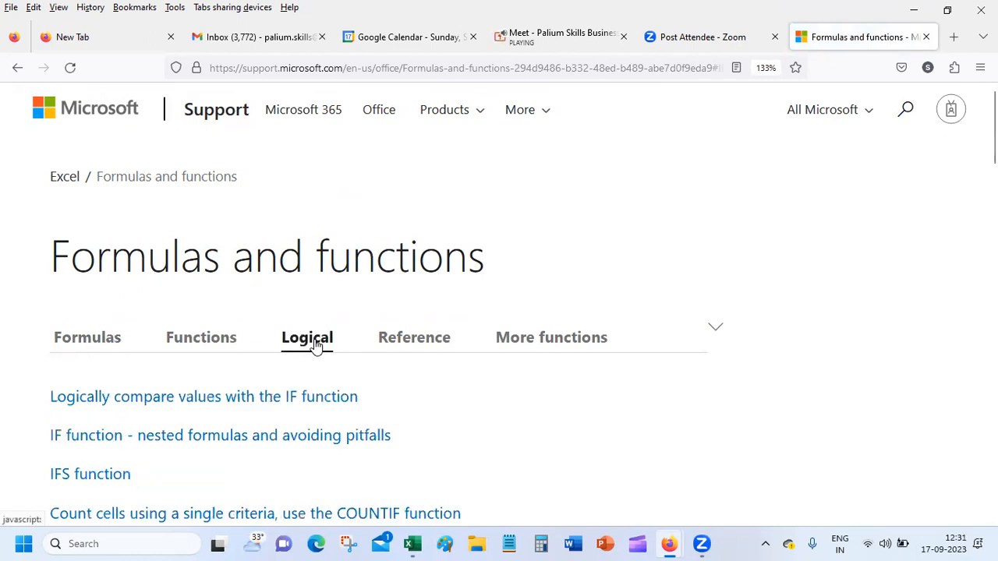
left_click(288, 438)
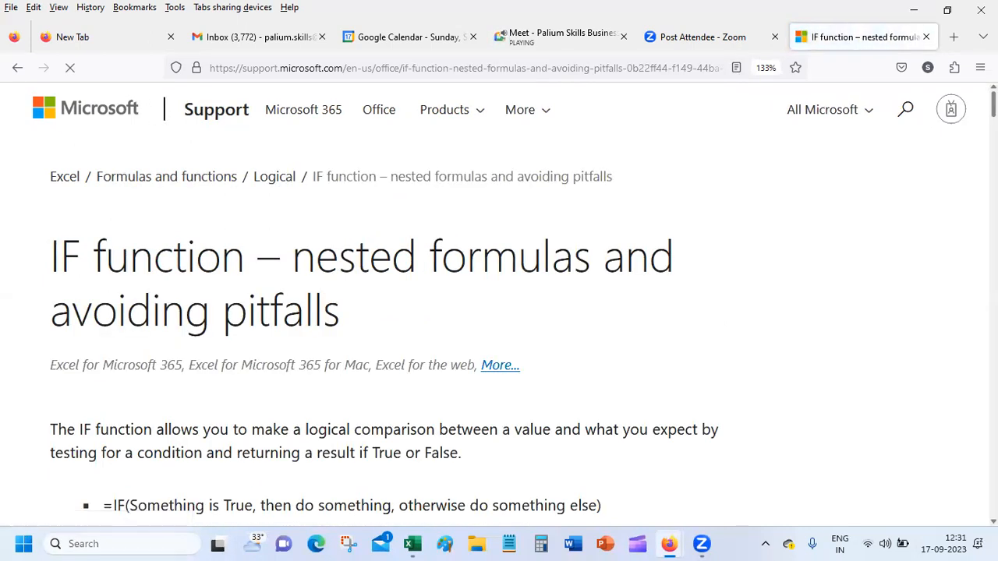
left_click_drag(993, 104, 993, 179)
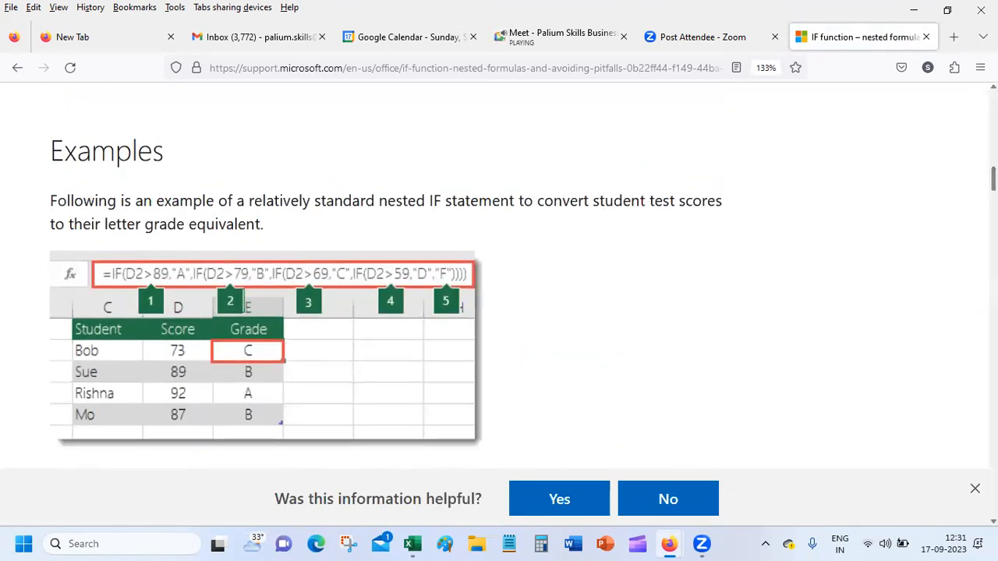
scroll(499, 275, "down", 8)
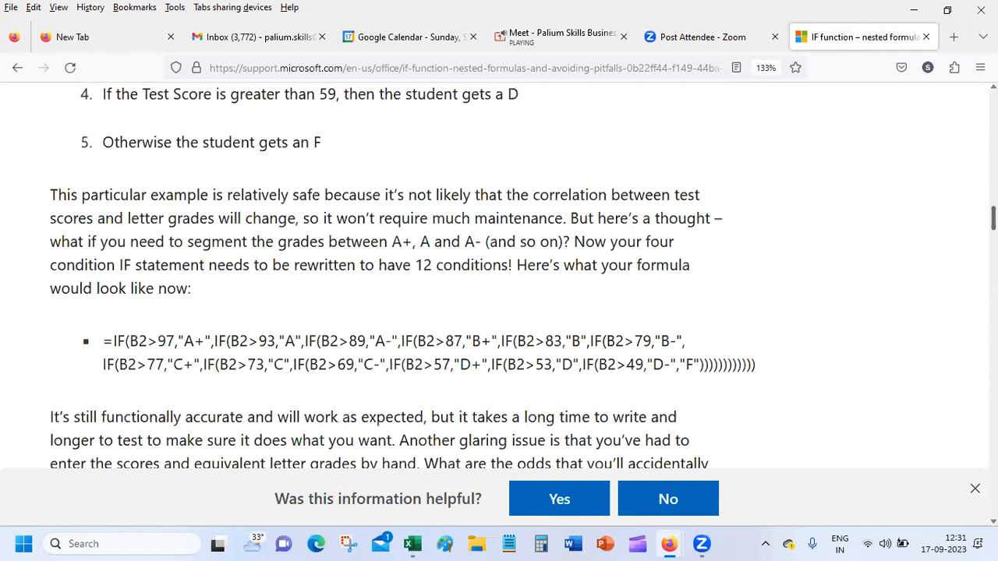
scroll(386, 281, "down", 15)
scroll(498, 275, "down", 15)
scroll(386, 275, "down", 10)
scroll(385, 275, "up", 2)
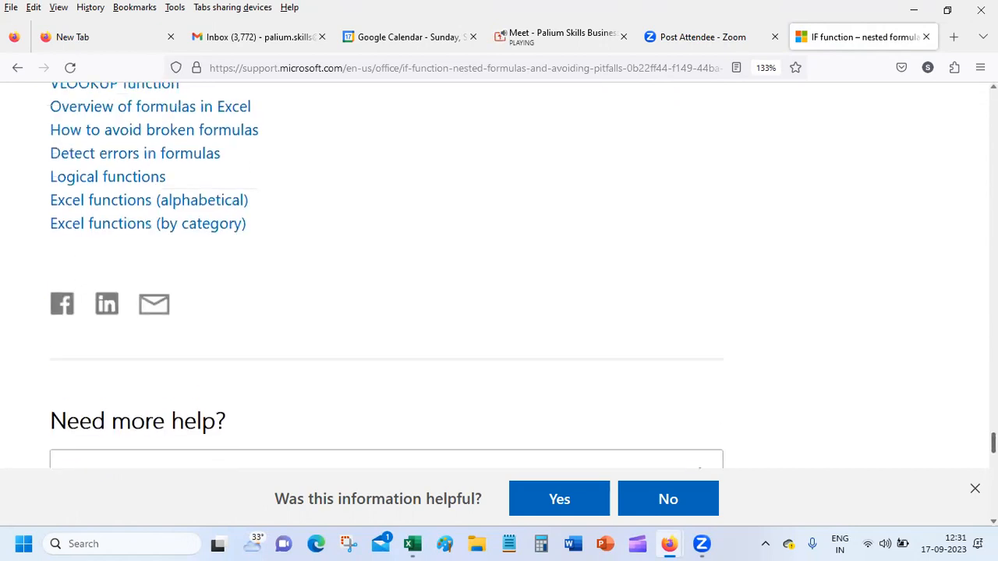
scroll(372, 358, "up", 3)
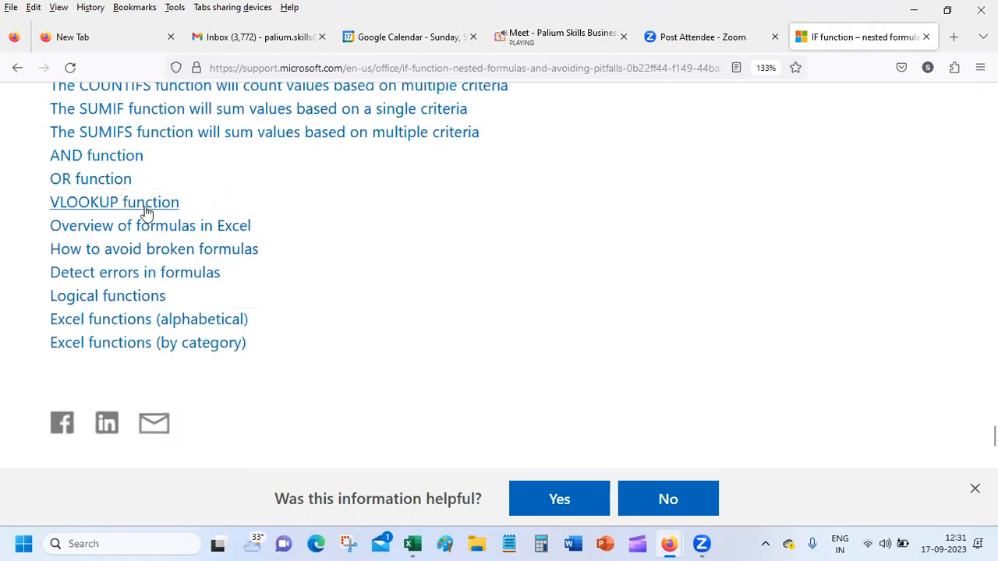
Open the related VLOOKUP function article and scroll to its video.
left_click(137, 204)
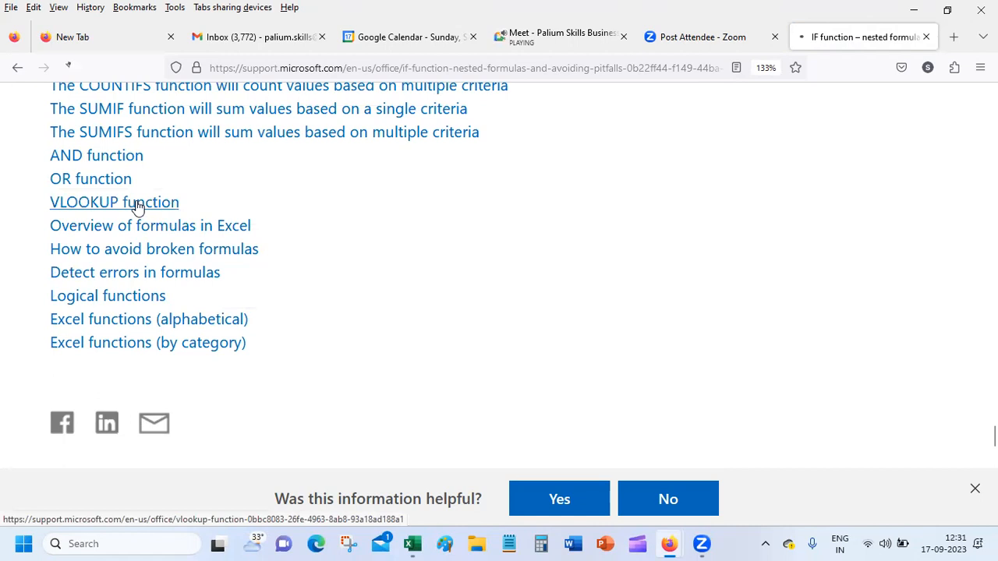
scroll(387, 311, "down", 10)
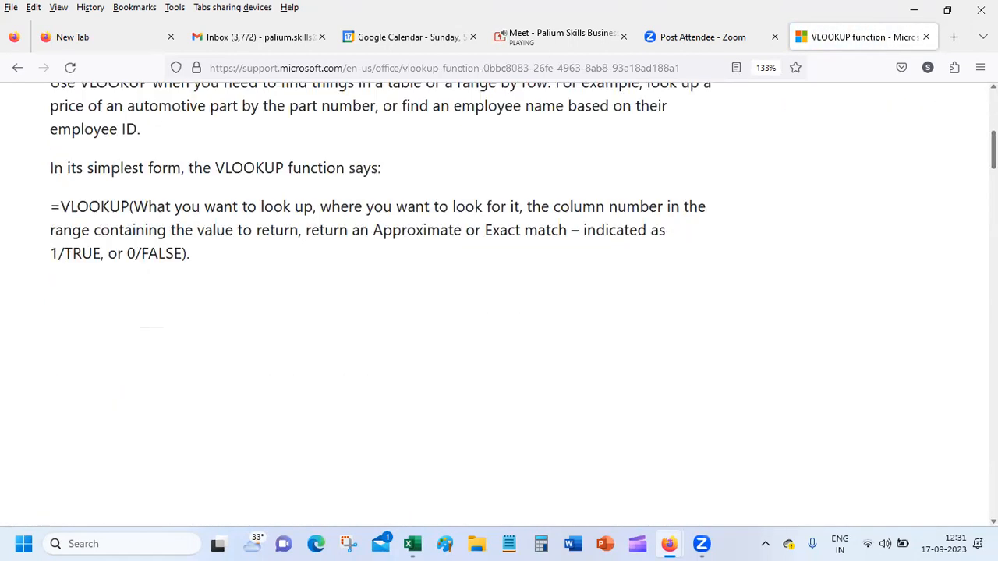
scroll(515, 277, "down", 6)
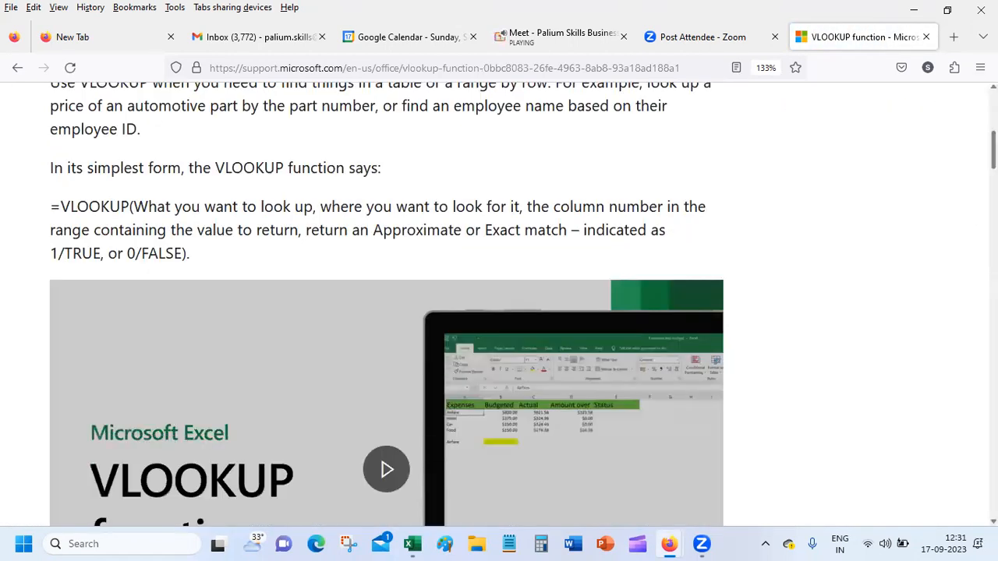
scroll(515, 277, "up", 2)
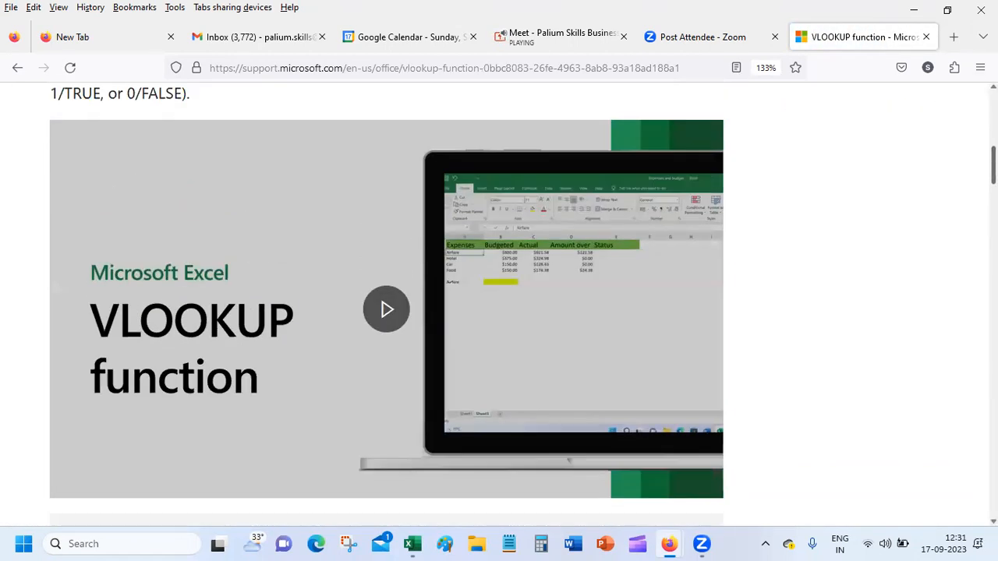
Play the VLOOKUP tutorial video full screen through its =VLOOKUP(..., 2, FALSE) formula demo.
left_click(384, 314)
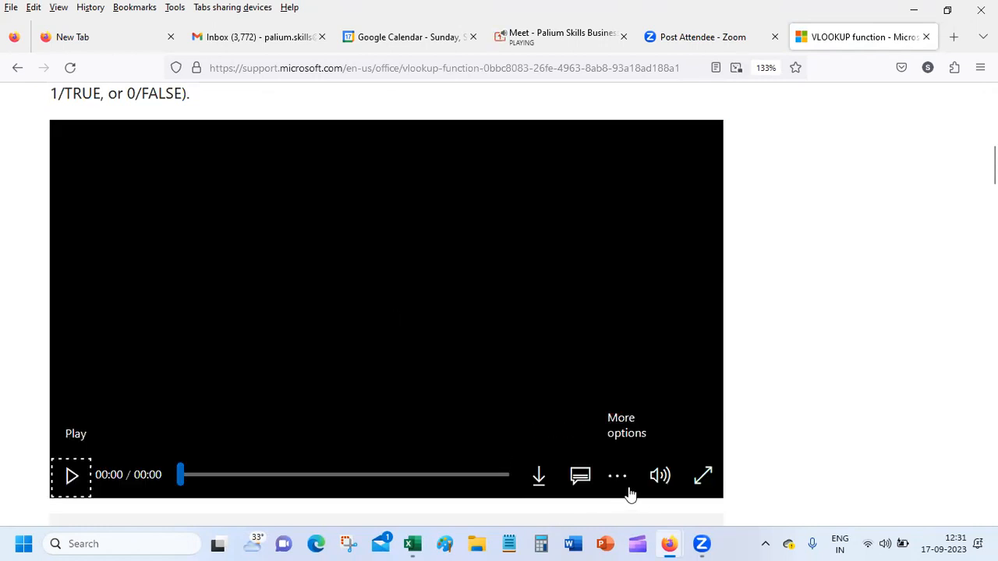
left_click(704, 477)
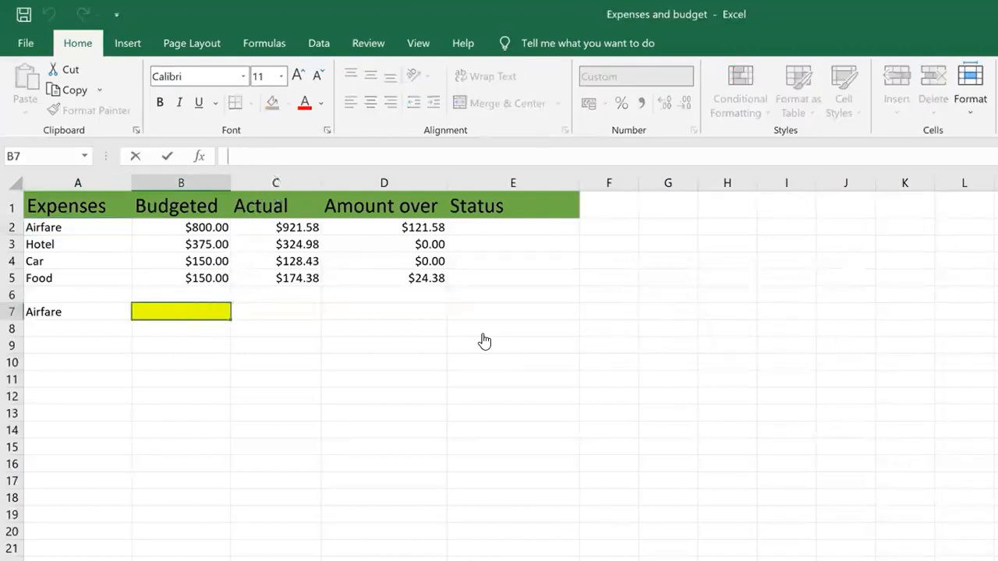
type("=V")
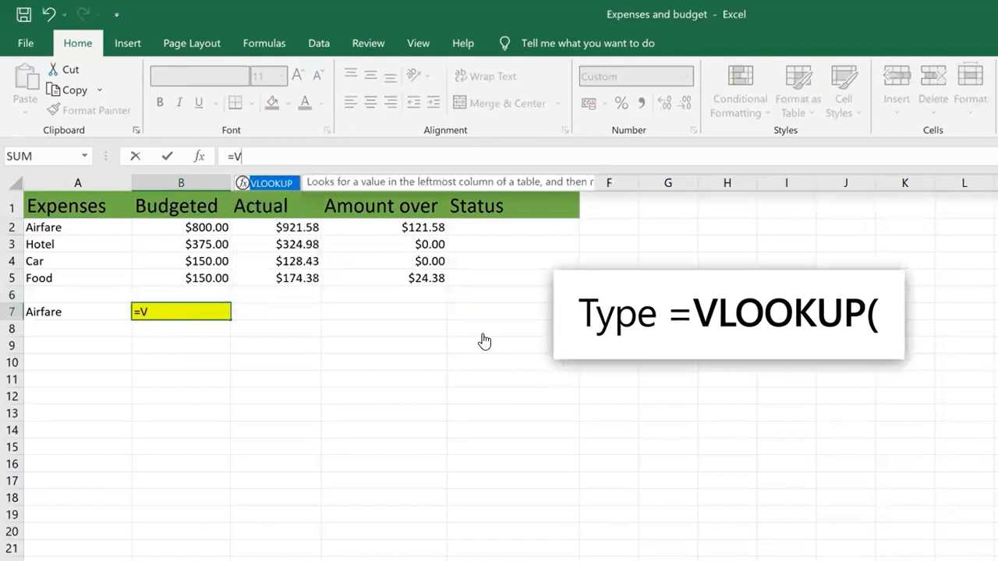
type("LOOKUP(")
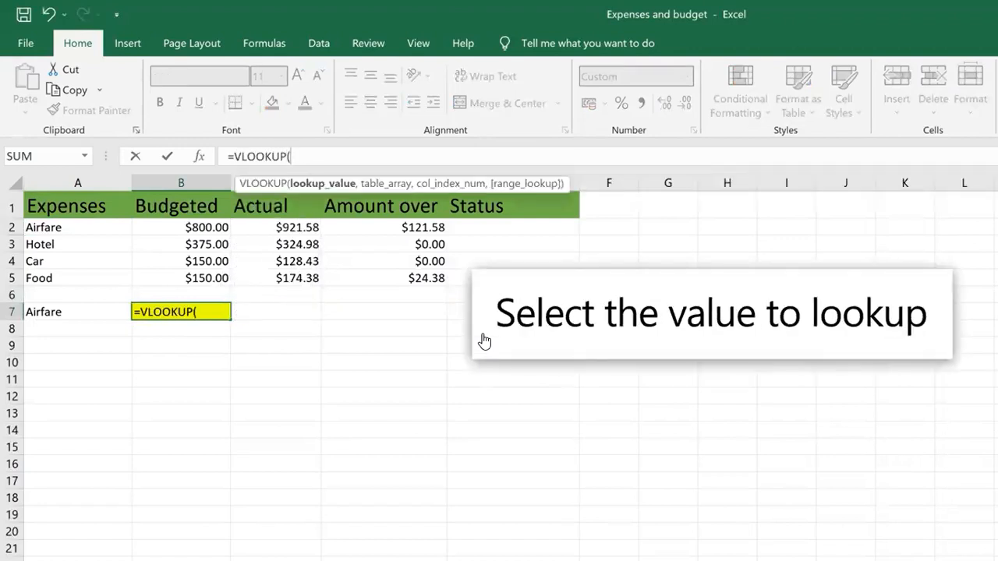
left_click(67, 227)
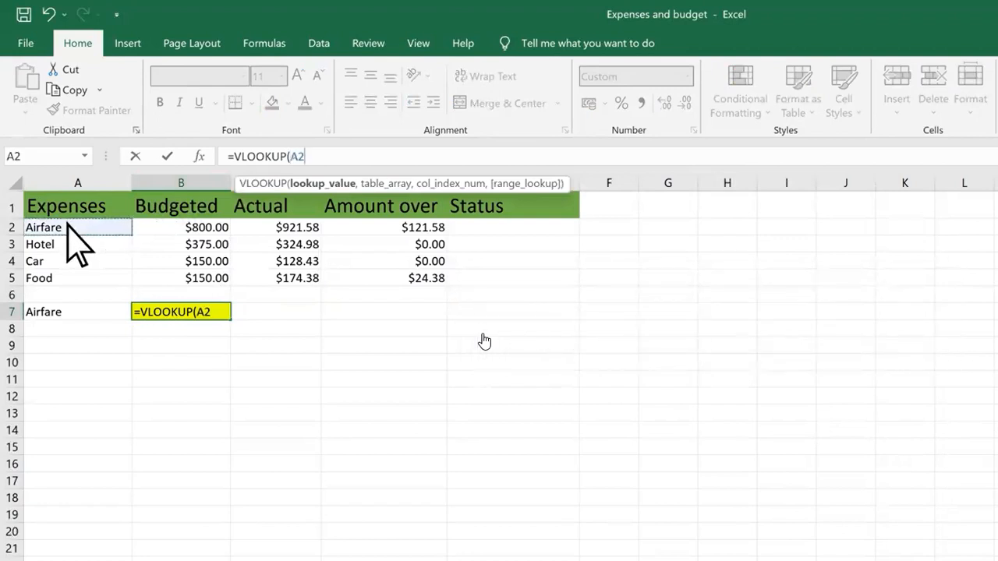
type(",")
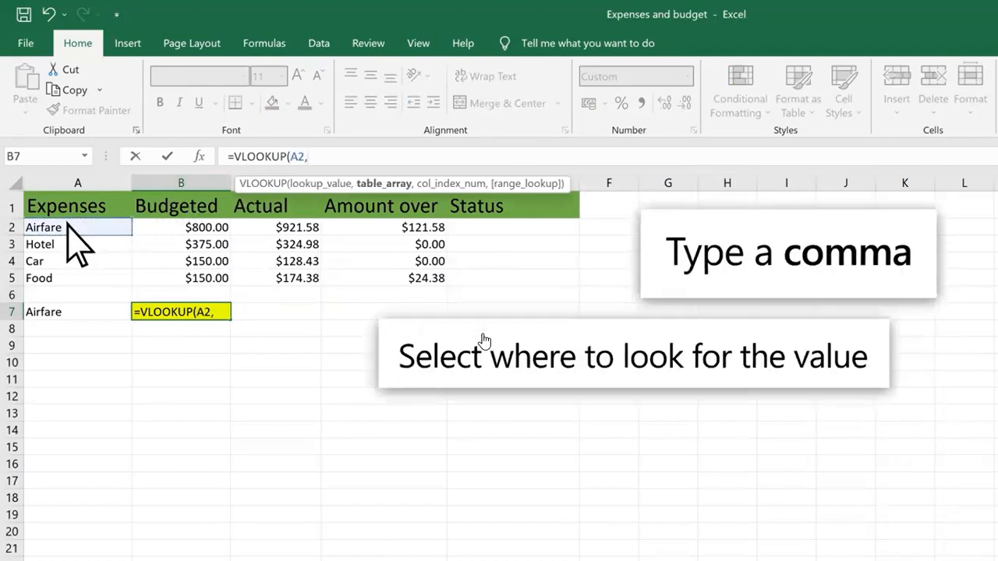
left_click_drag(67, 224, 216, 278)
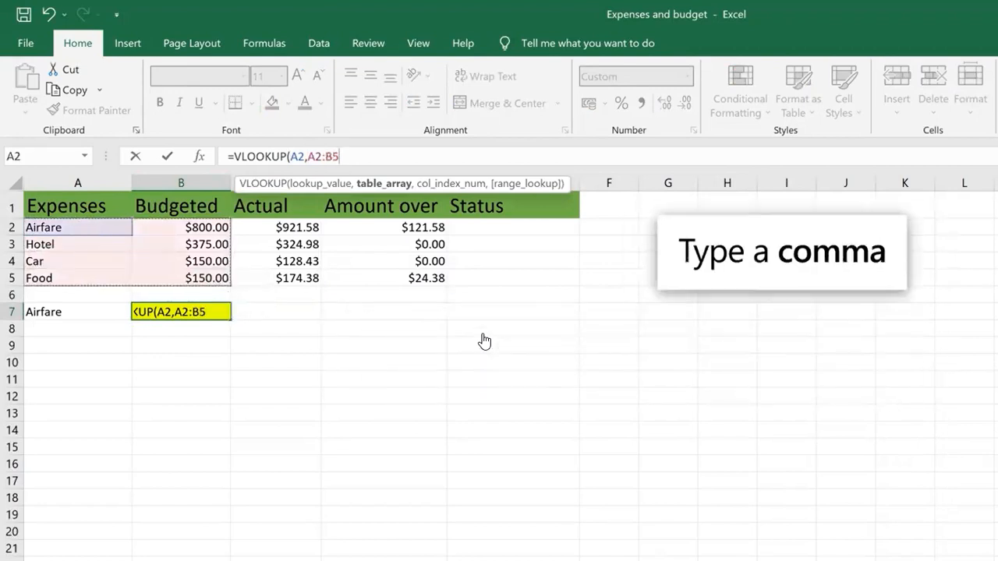
type(", 2")
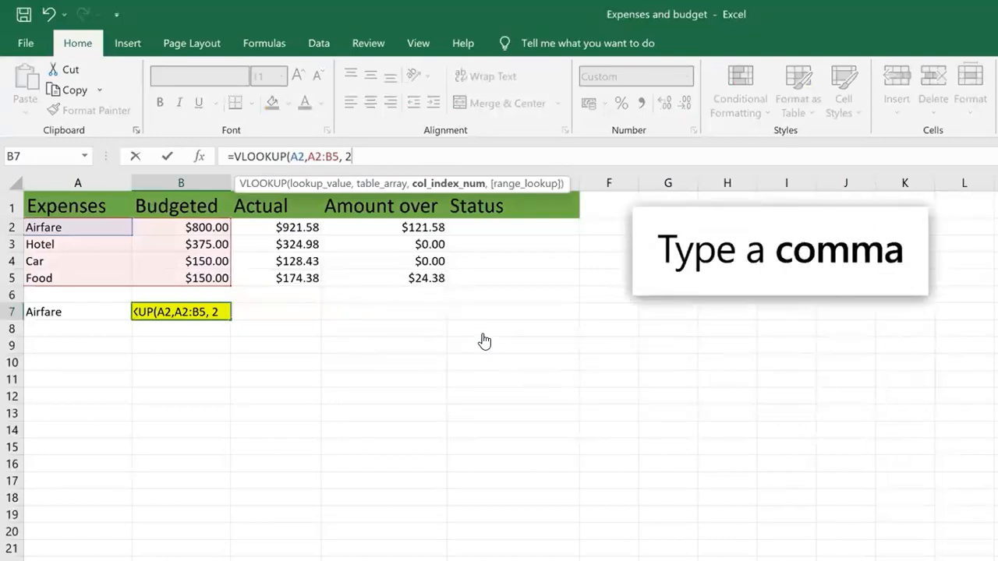
type(",")
type(" FAL")
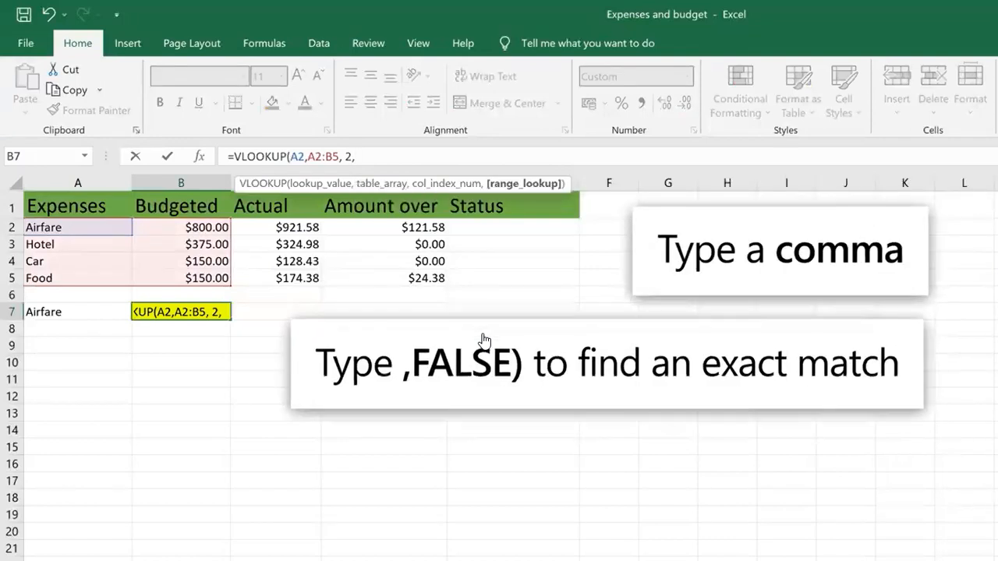
type("SE)")
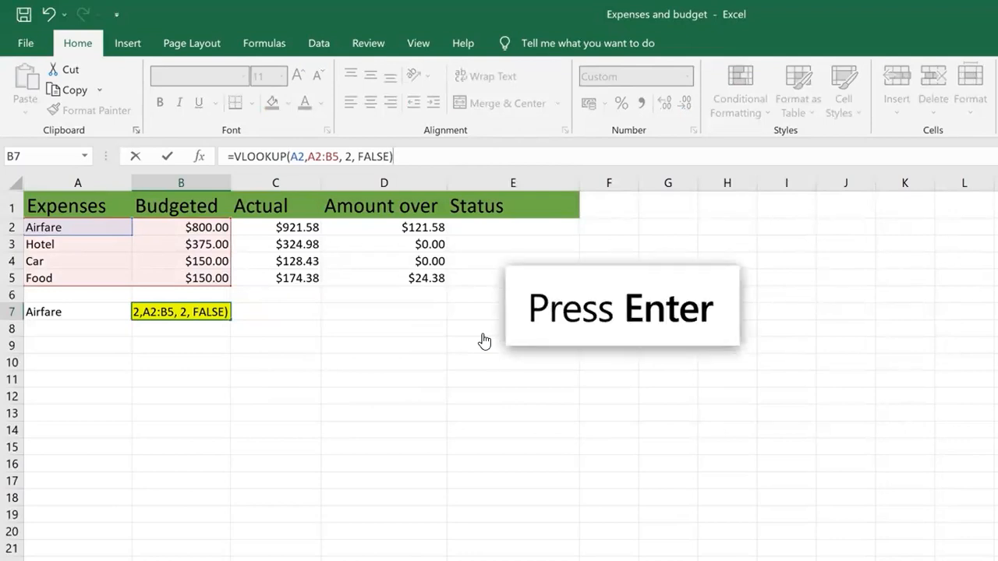
key("Return")
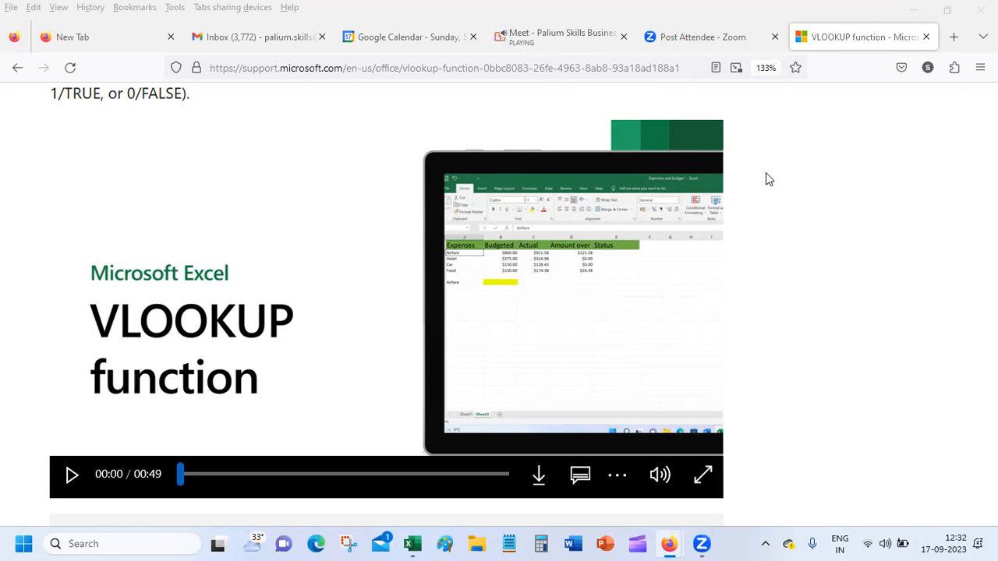
Switch back to the Excel-TipsTricks v2 workbook and cancel the unfinished MOD formula in H14.
mouse_move(668, 544)
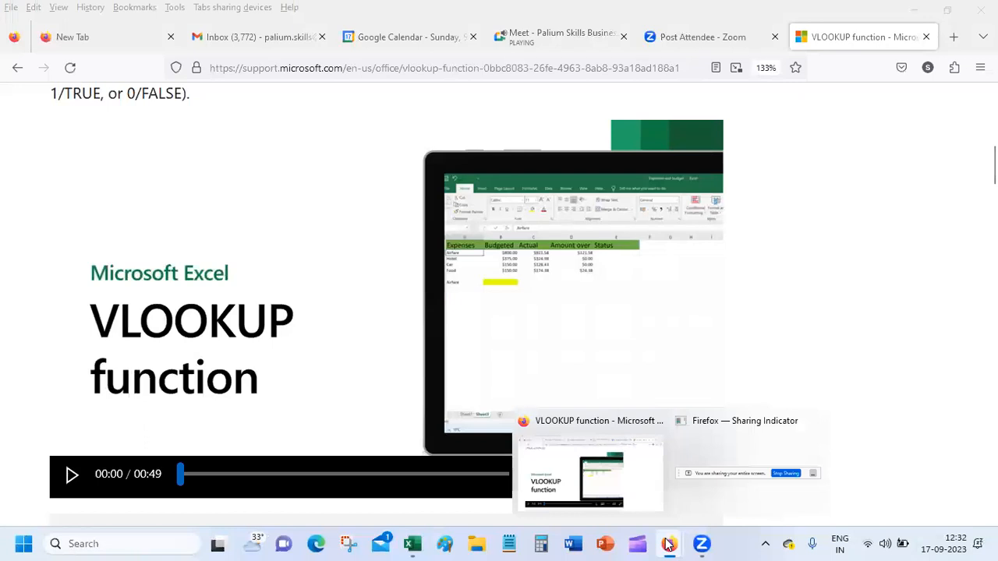
mouse_move(412, 543)
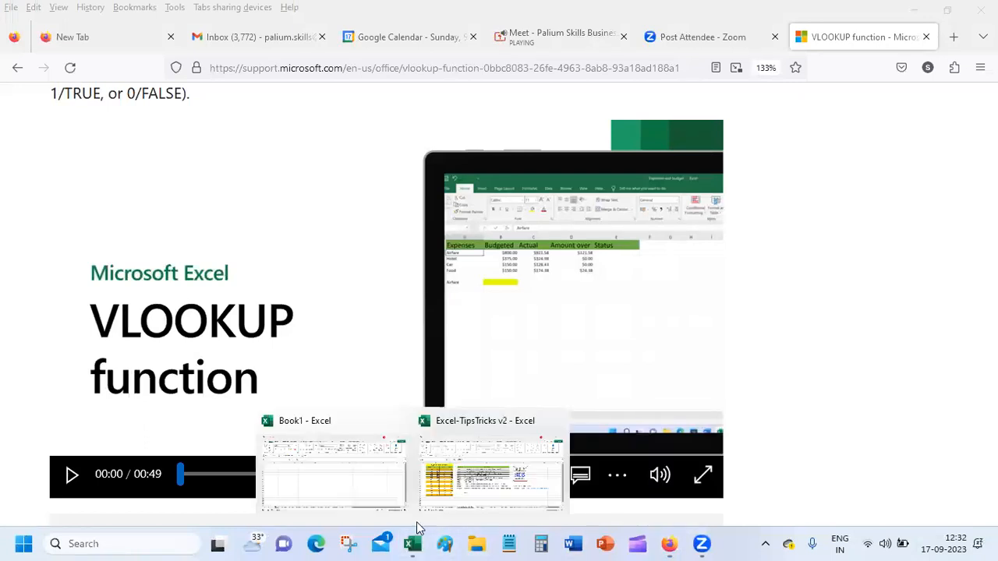
left_click(481, 477)
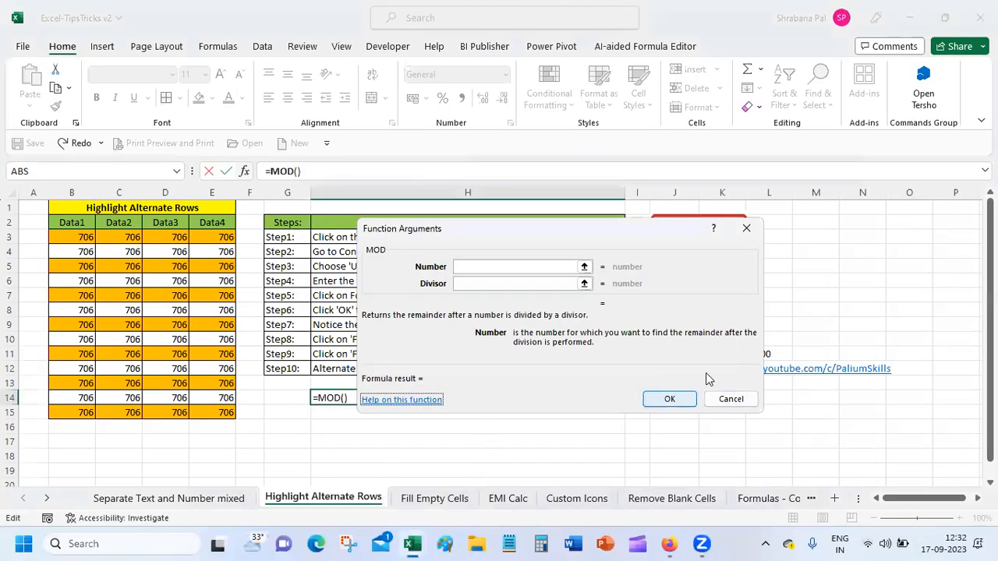
left_click(731, 399)
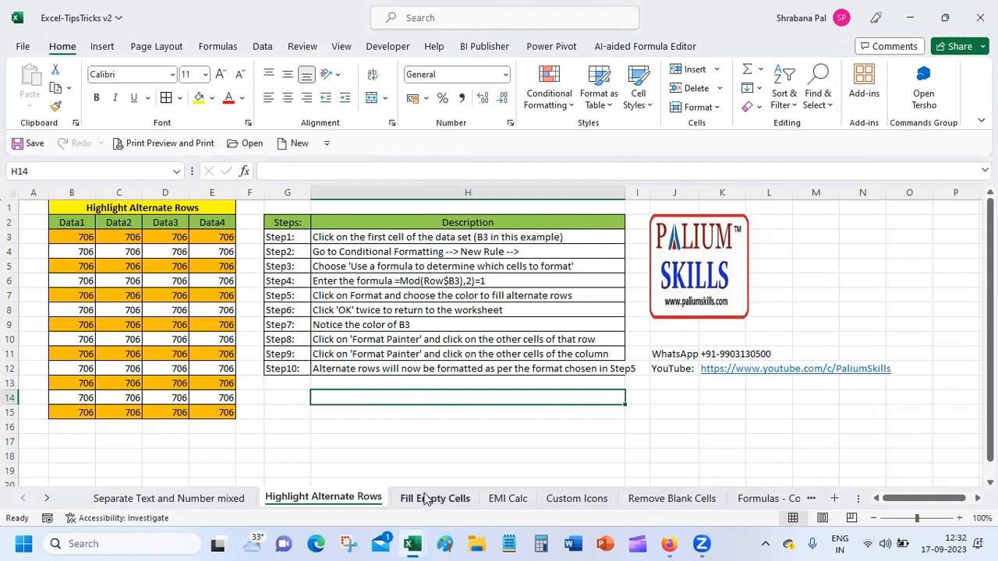
Open the Fill Empty Cells sheet and clear the contents of A4:B6.
left_click(425, 499)
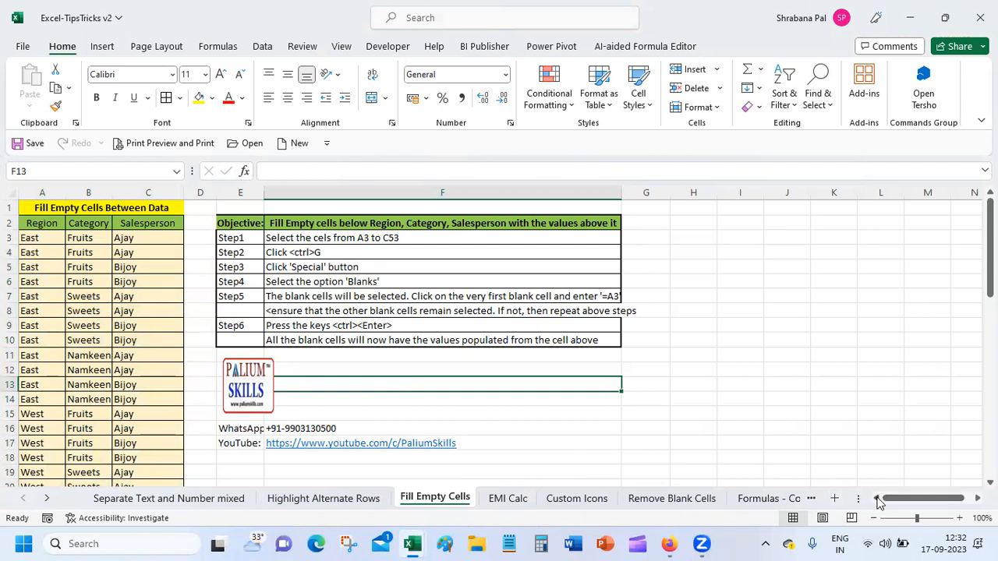
left_click(33, 251)
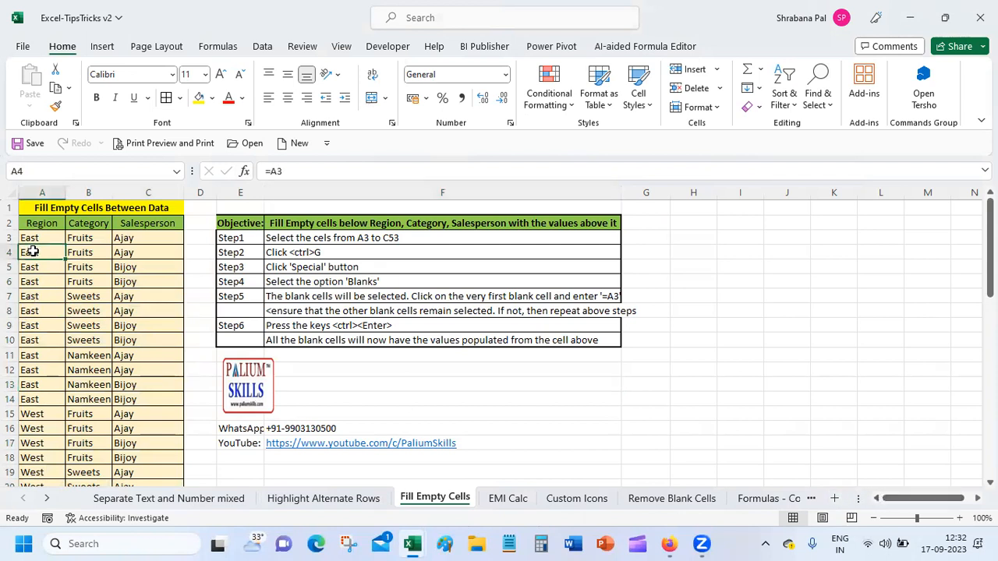
left_click_drag(33, 251, 73, 280)
right_click(73, 280)
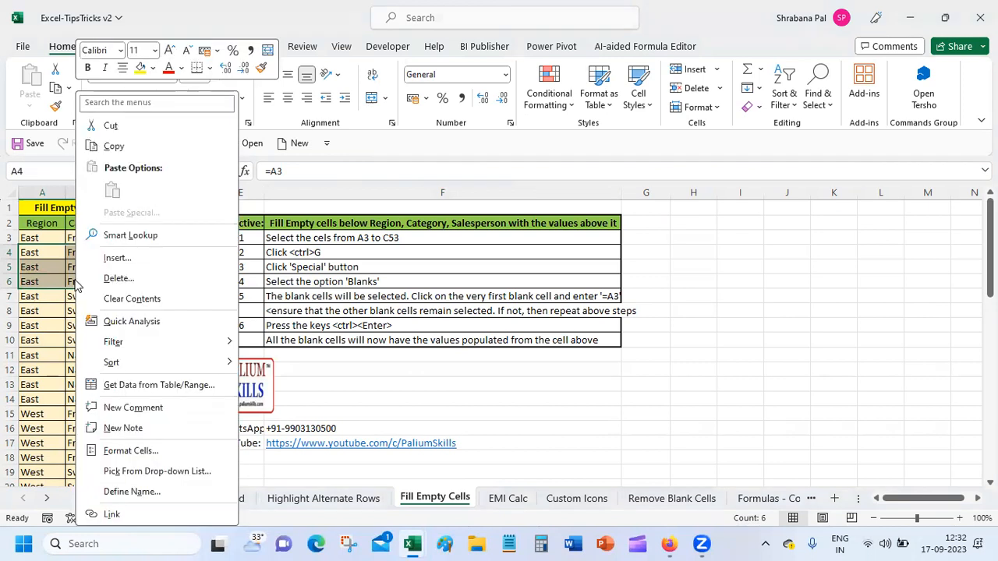
left_click(133, 299)
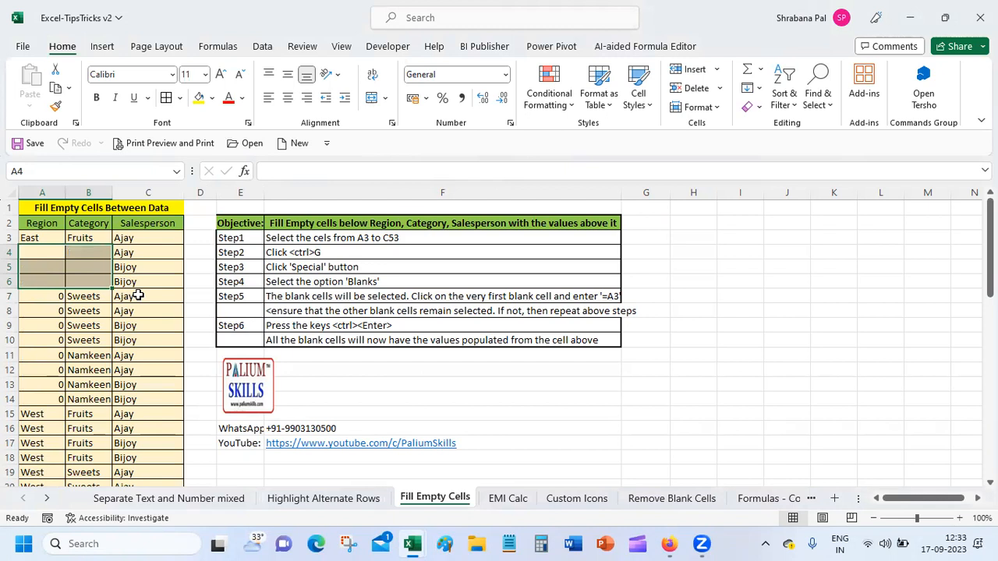
Clear the 0 values in A7:A14 and the Category cells B8:B10 and B12:B14.
left_click_drag(50, 282, 56, 399)
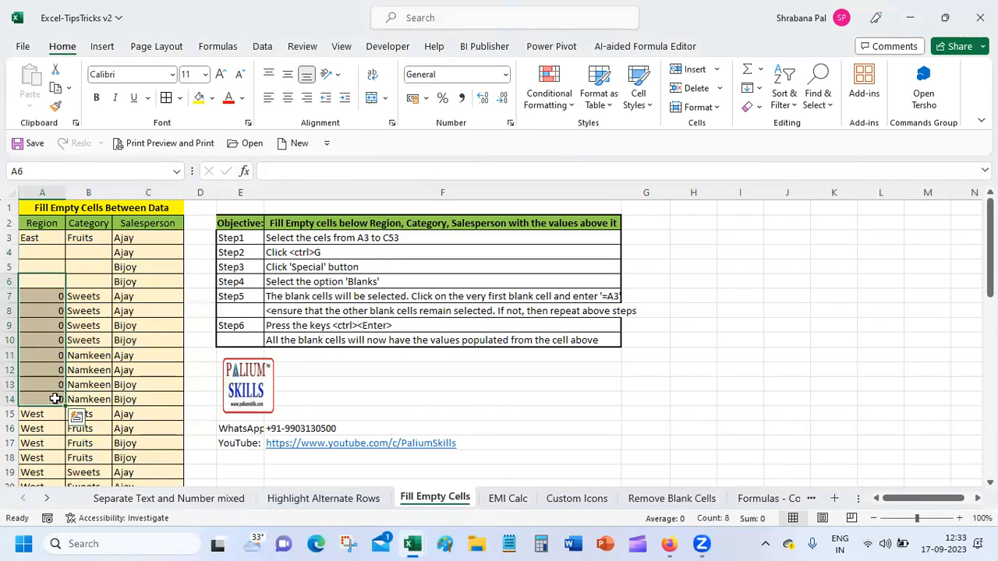
key("Delete")
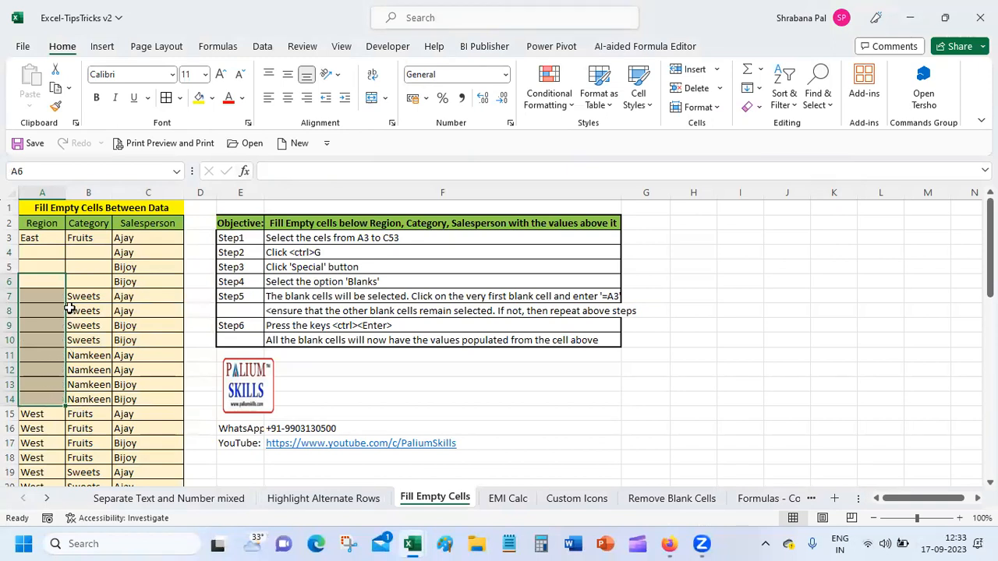
left_click(72, 311)
left_click_drag(72, 311, 77, 340)
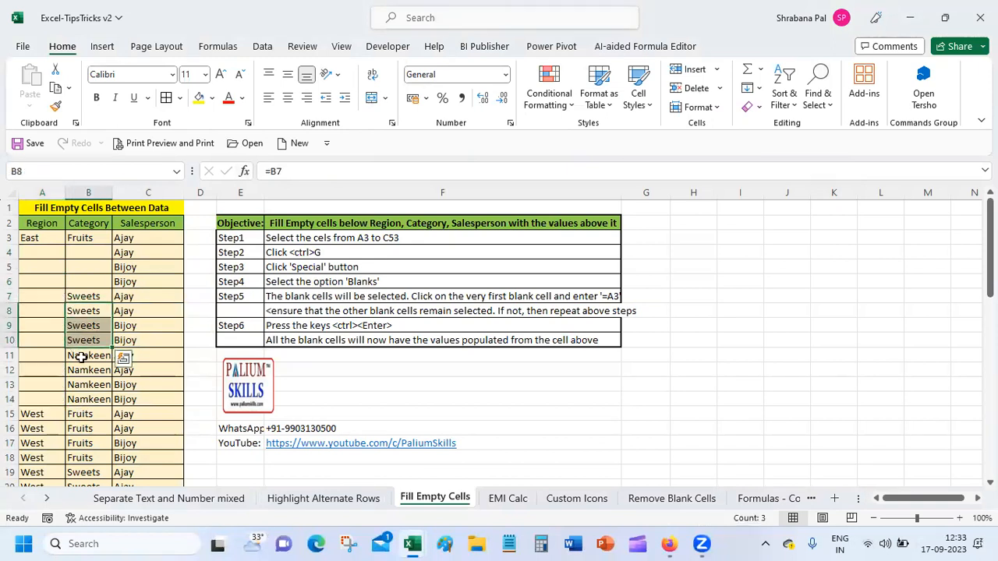
left_click_drag(81, 371, 85, 397)
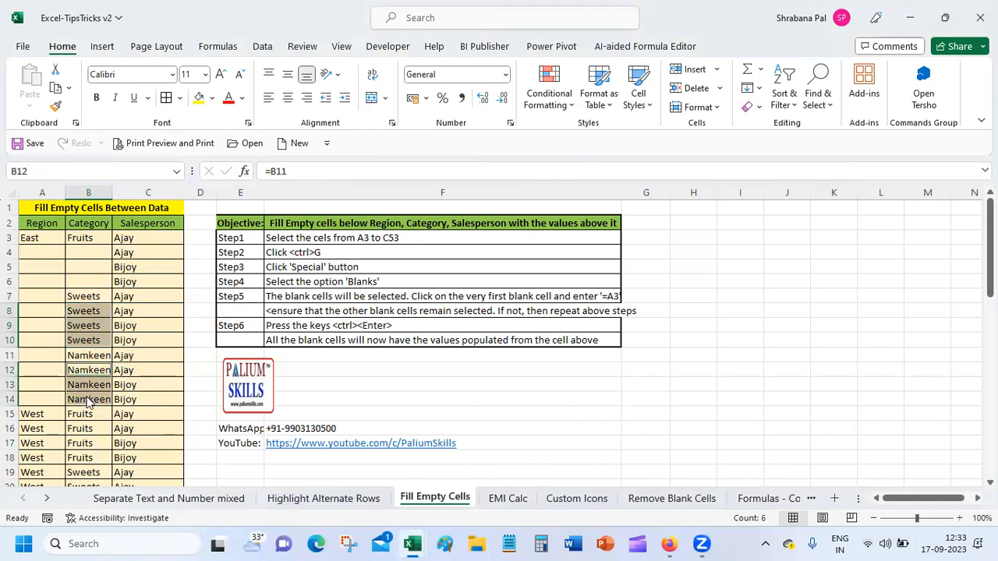
right_click(83, 399)
left_click(140, 297)
left_click(83, 399)
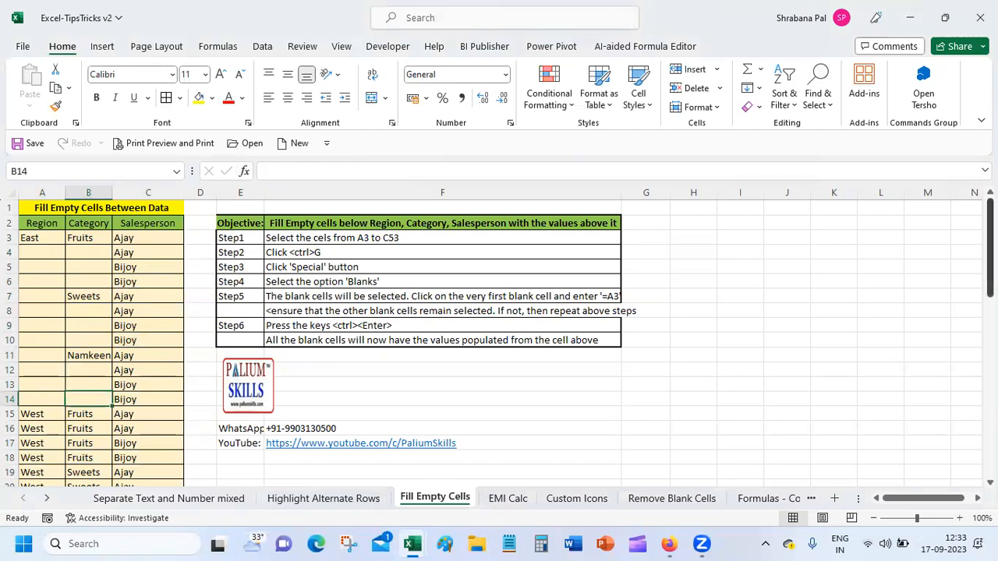
Clear A16:B18 and B20:B22, then the leftover 0 values in A19:A22.
scroll(21, 343, "down", 3)
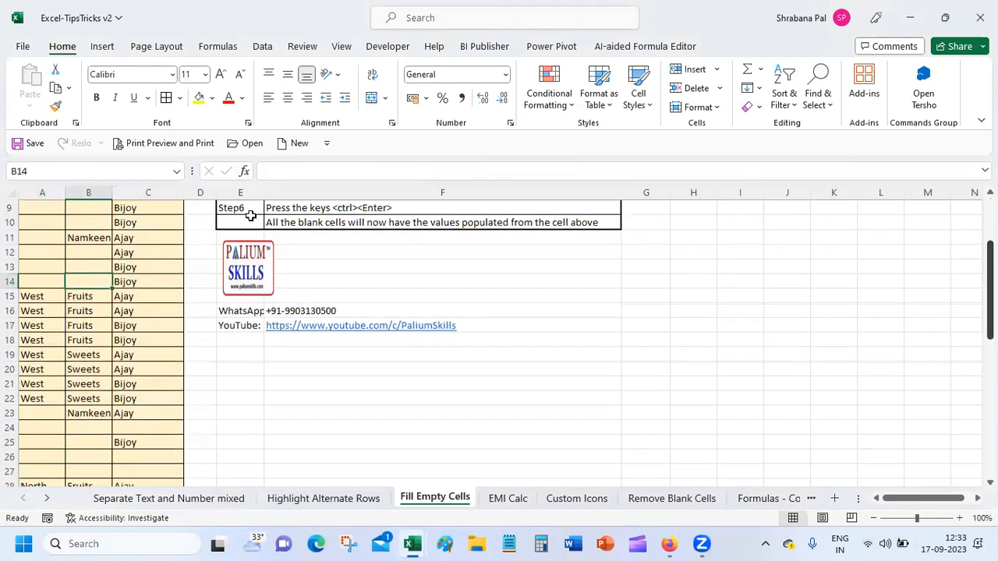
left_click_drag(36, 311, 86, 398)
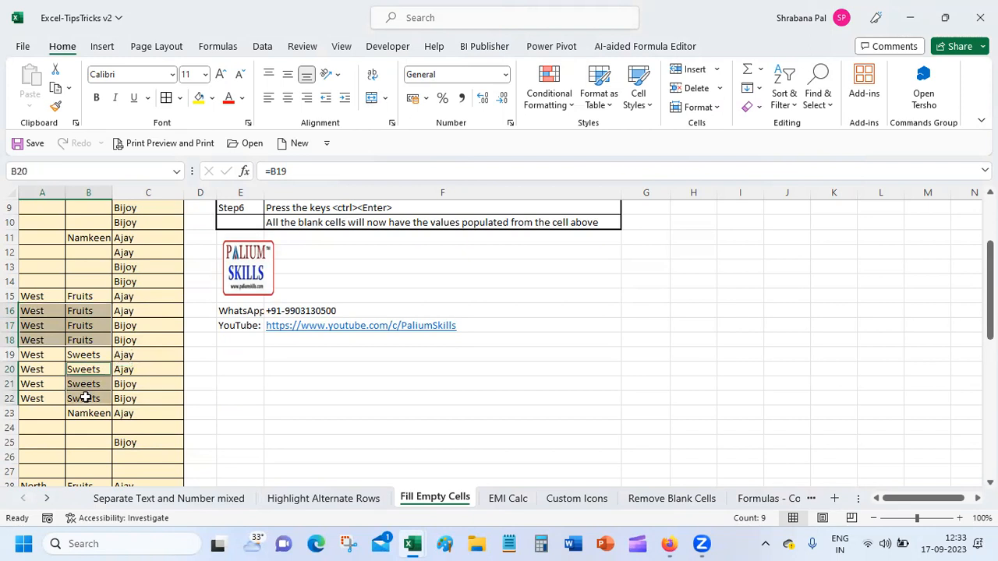
right_click(86, 398)
left_click(149, 302)
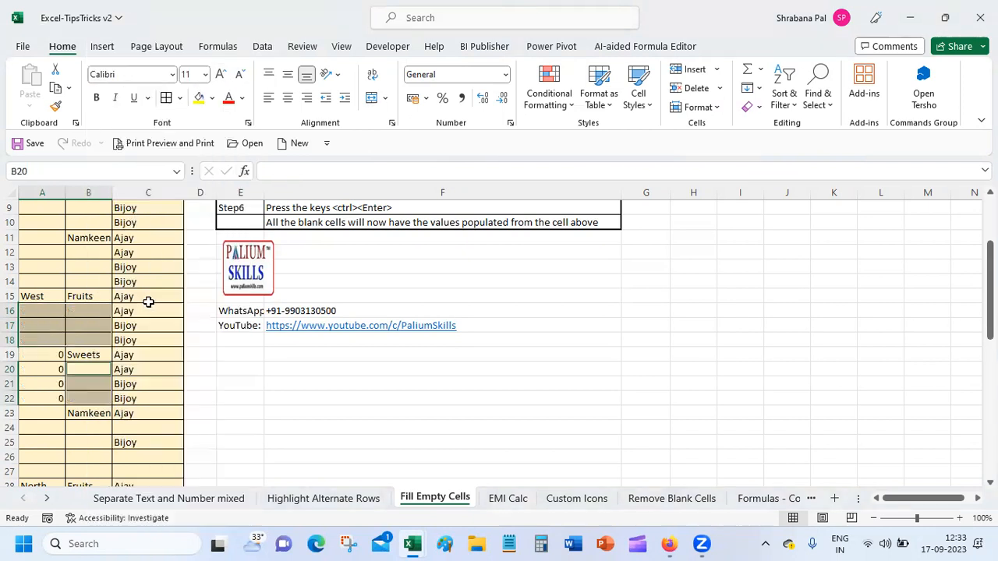
left_click(46, 347)
left_click_drag(42, 341, 43, 399)
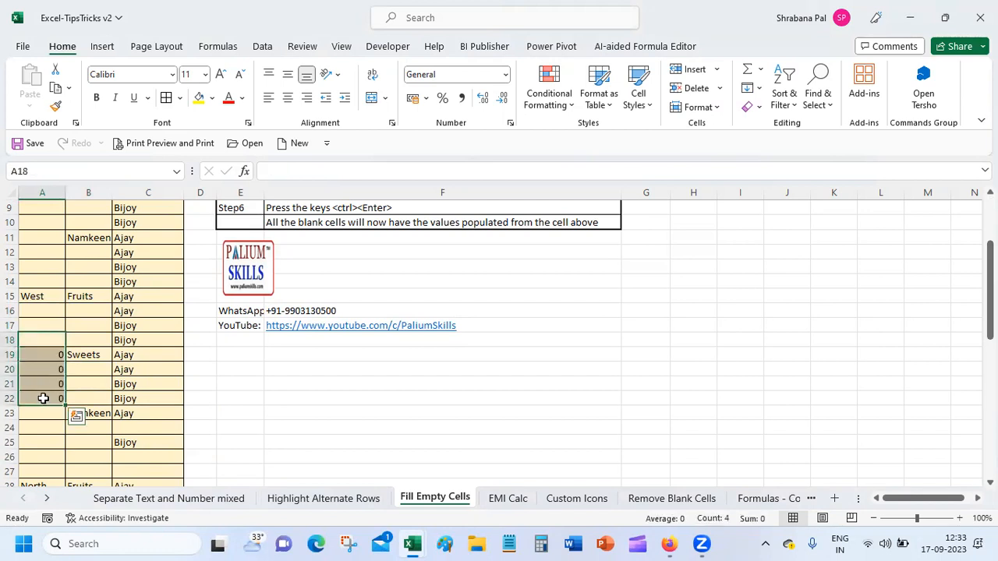
key("ctrl+q")
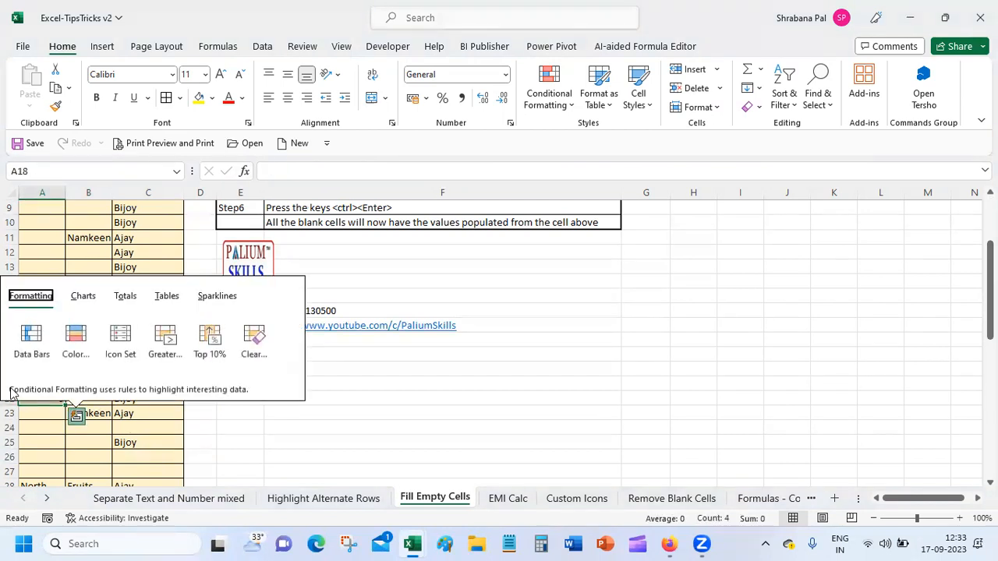
key("Escape")
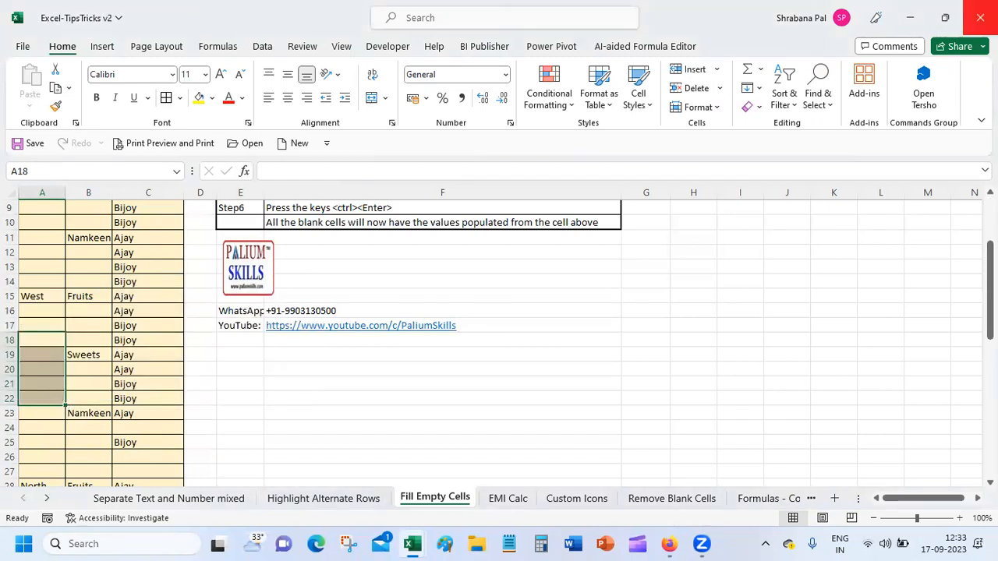
left_click_drag(990, 290, 963, 218)
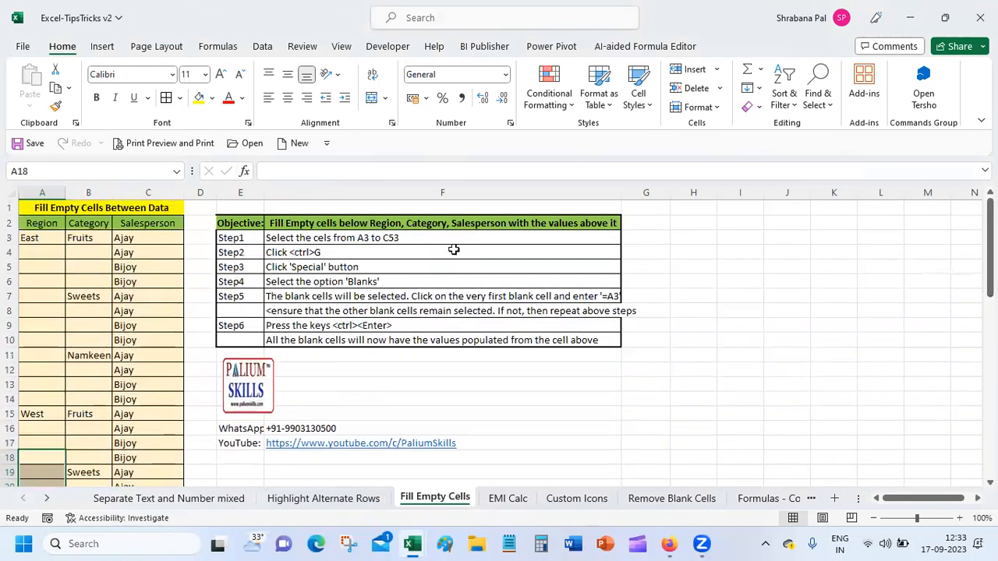
Clear the alternate Salesperson cells C4, C6, C8, C10, C12, C14, C16 and C18.
left_click(141, 257)
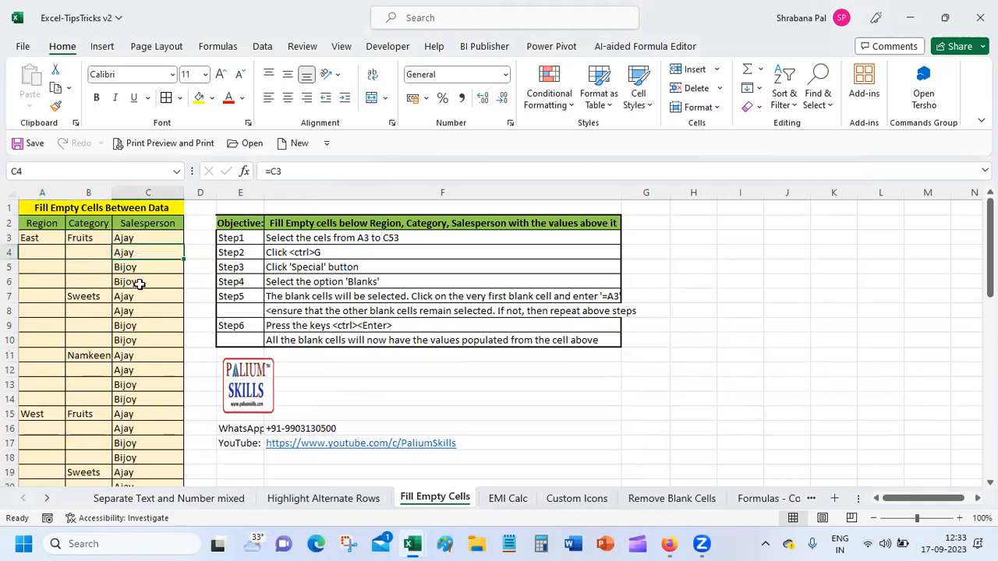
left_click(140, 285, "ctrl")
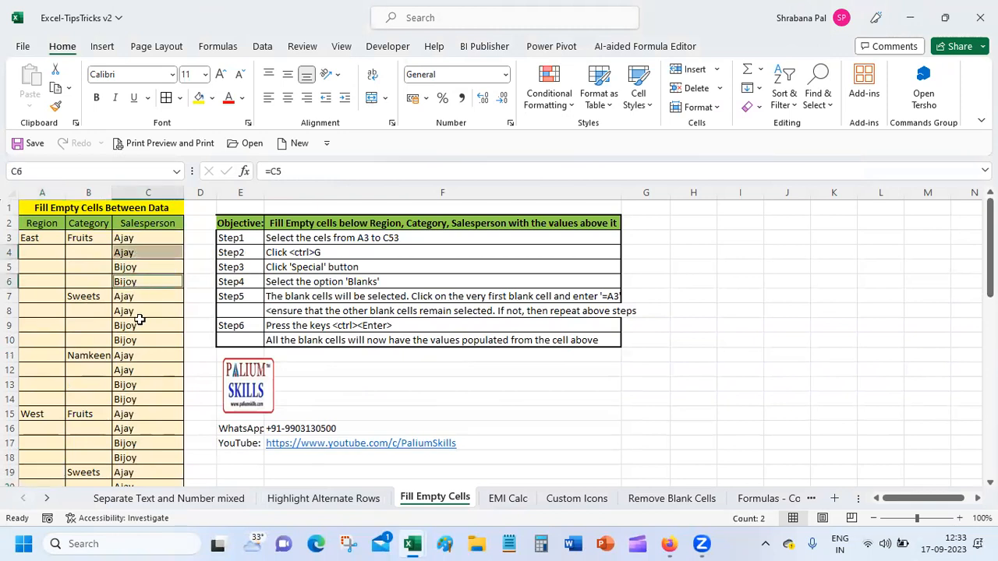
left_click(140, 311, "ctrl")
left_click(142, 340, "ctrl")
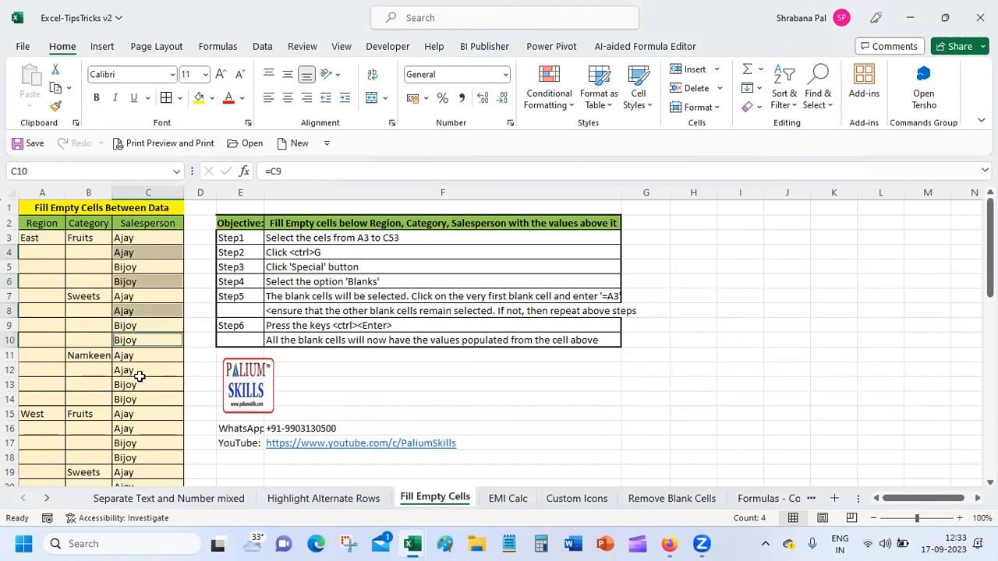
left_click(140, 370, "ctrl")
left_click(150, 399, "ctrl")
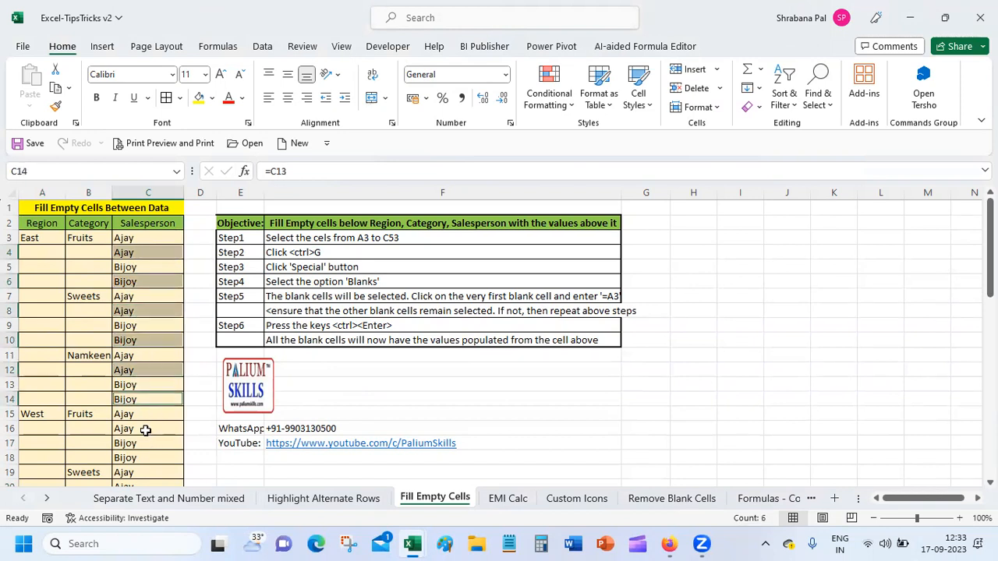
left_click(145, 429, "ctrl")
left_click(145, 461, "ctrl")
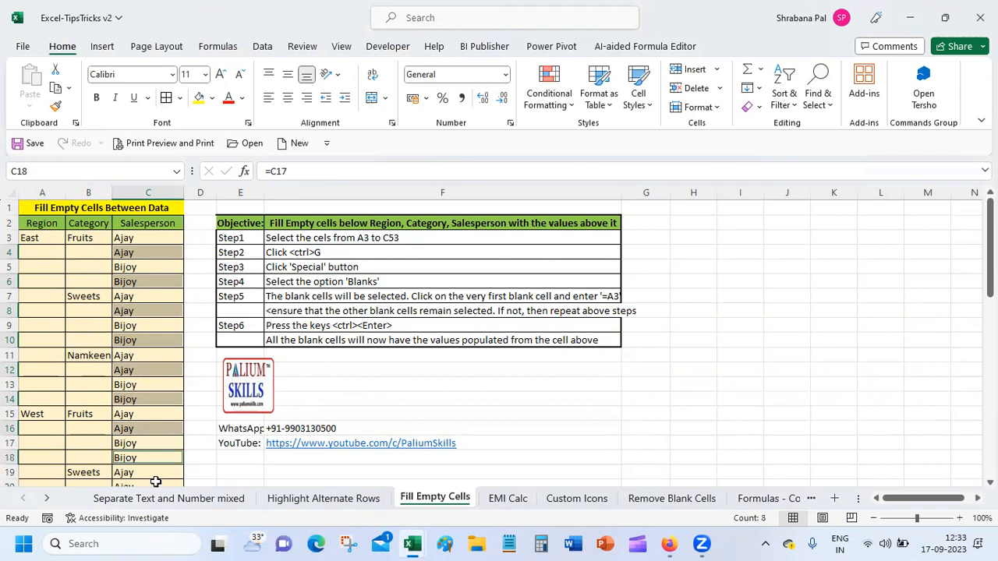
right_click(153, 460)
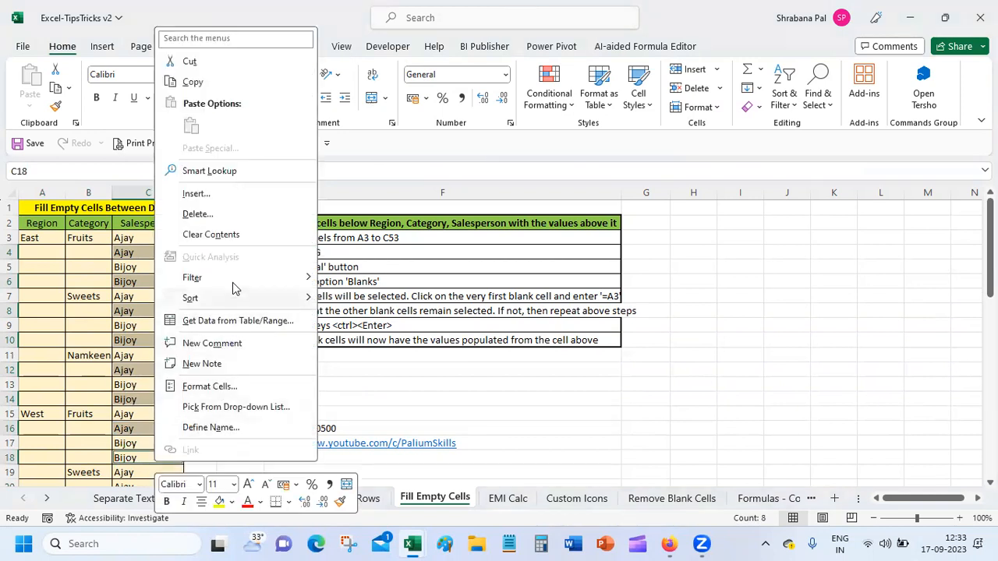
left_click(237, 238)
Clear the Salesperson values Ajay and Bijoy from C20 and C22.
left_click_drag(989, 247, 989, 326)
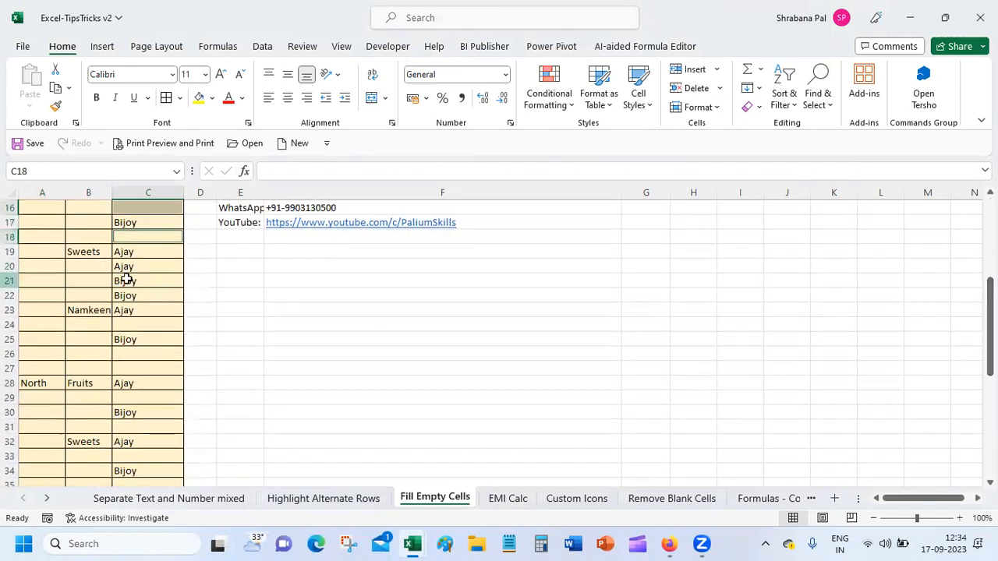
left_click_drag(127, 265, 136, 291)
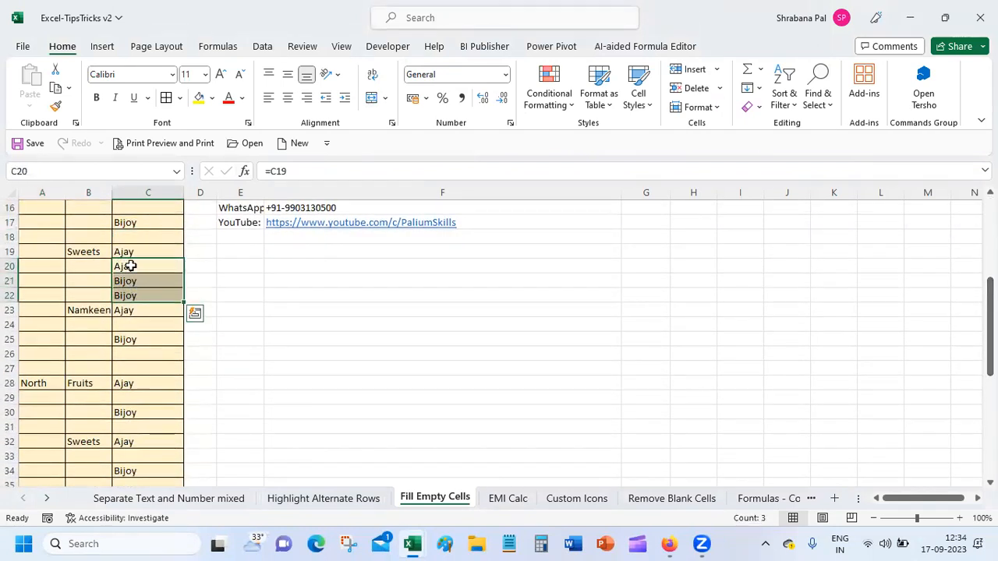
left_click(131, 266)
left_click(151, 296, "ctrl")
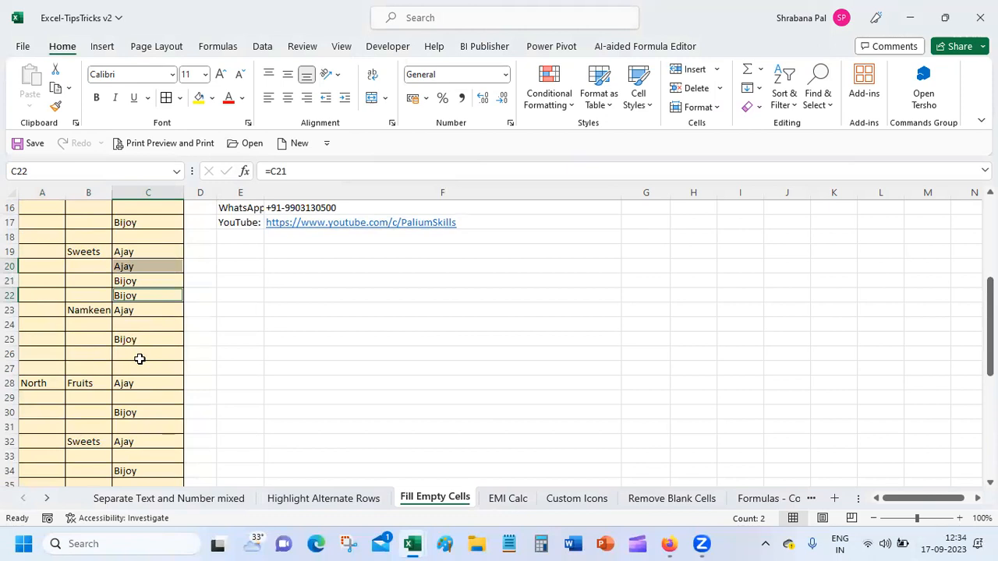
right_click(148, 297)
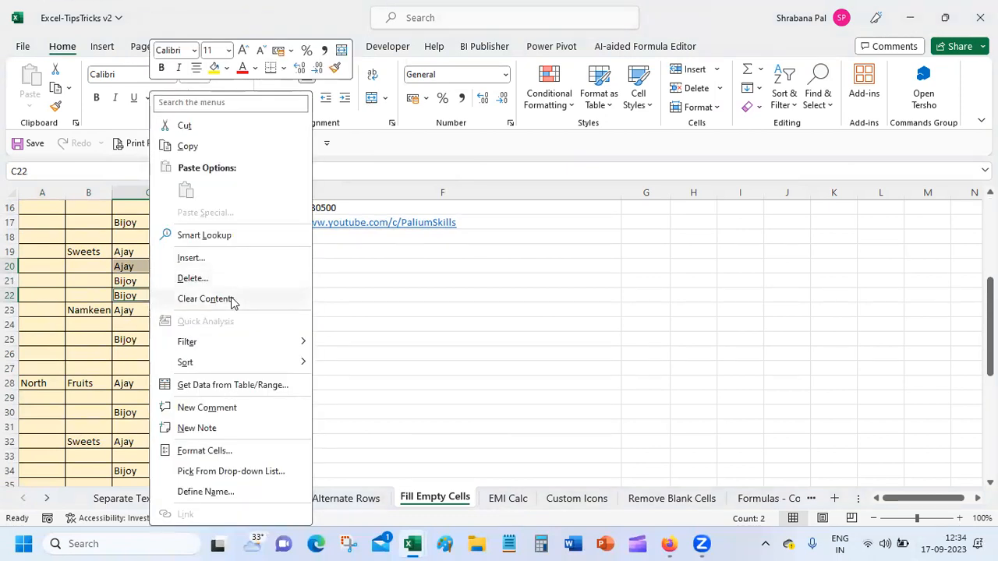
left_click(232, 298)
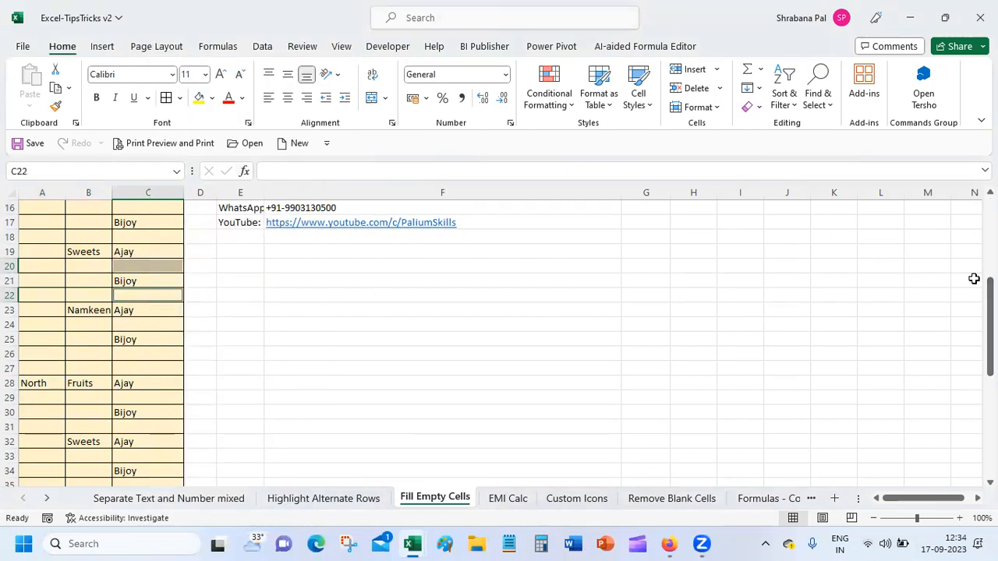
left_click_drag(989, 288, 990, 328)
left_click_drag(990, 423, 990, 250)
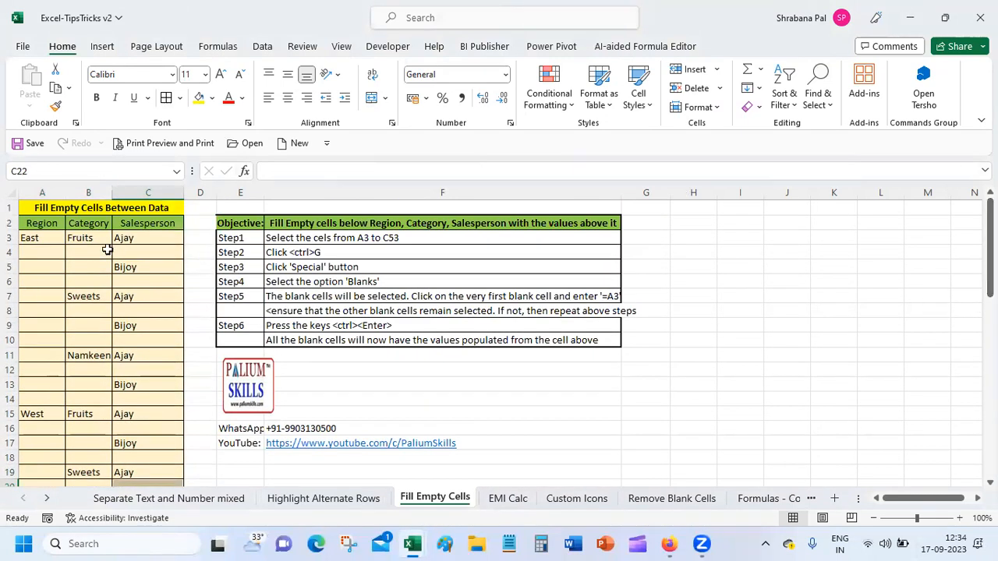
Check the values East, Fruits, Sweets, Namkeen and Ajay, then select column C.
left_click(37, 237)
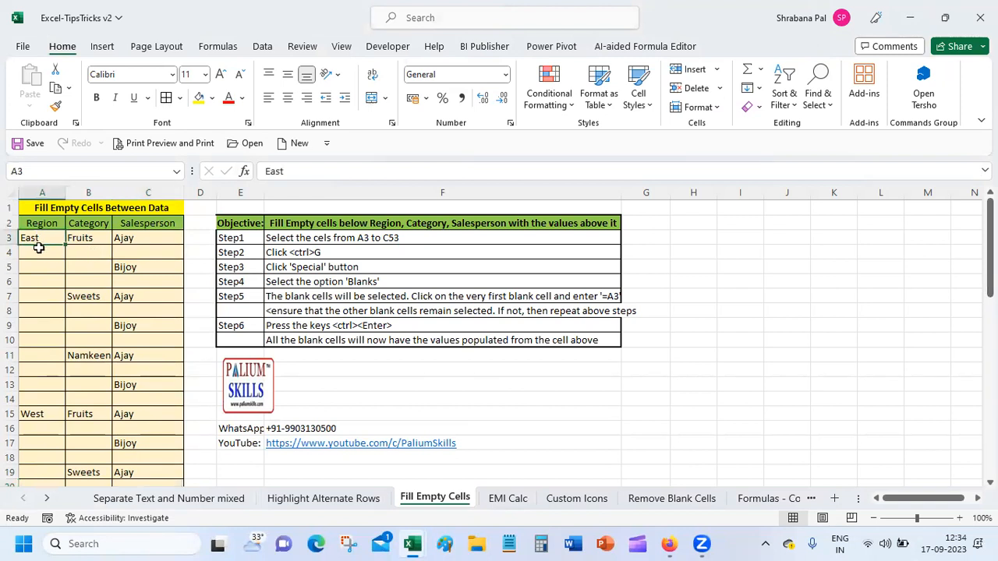
left_click(83, 236)
left_click(88, 297)
left_click(84, 356)
left_click(134, 236)
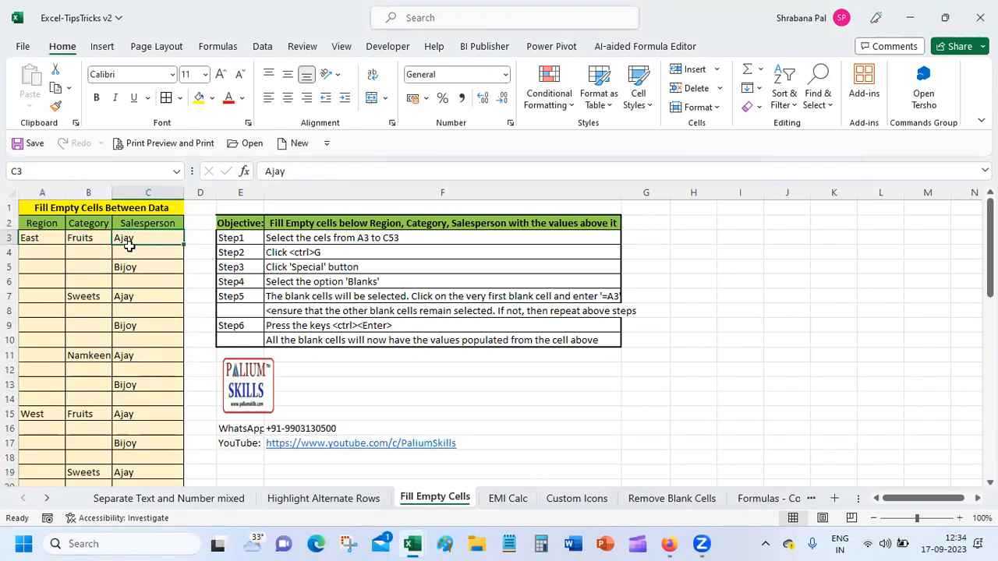
left_click(178, 192)
Insert a blank column before Salesperson, copy column D, and dismiss the failed paste into C2.
right_click(177, 192)
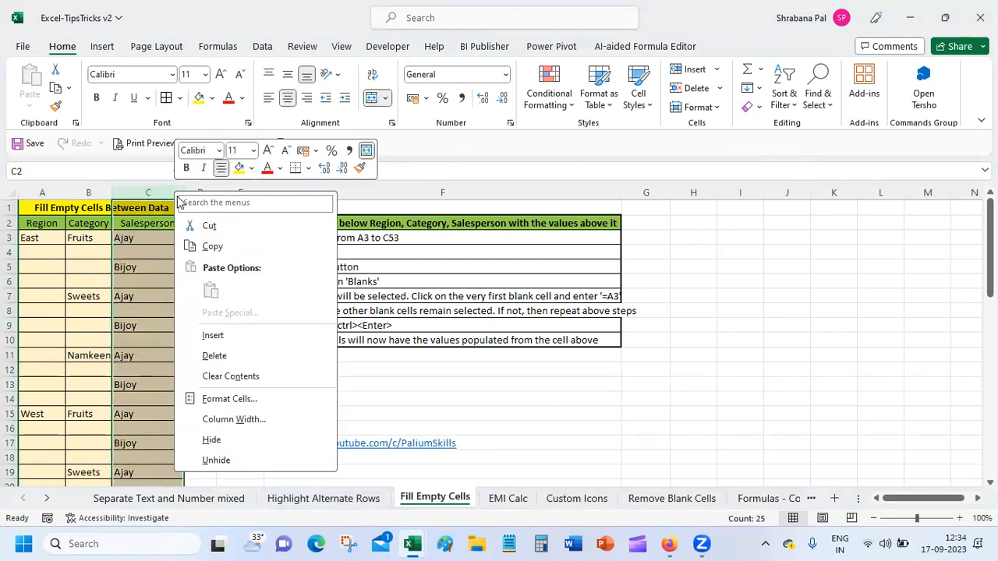
left_click(210, 335)
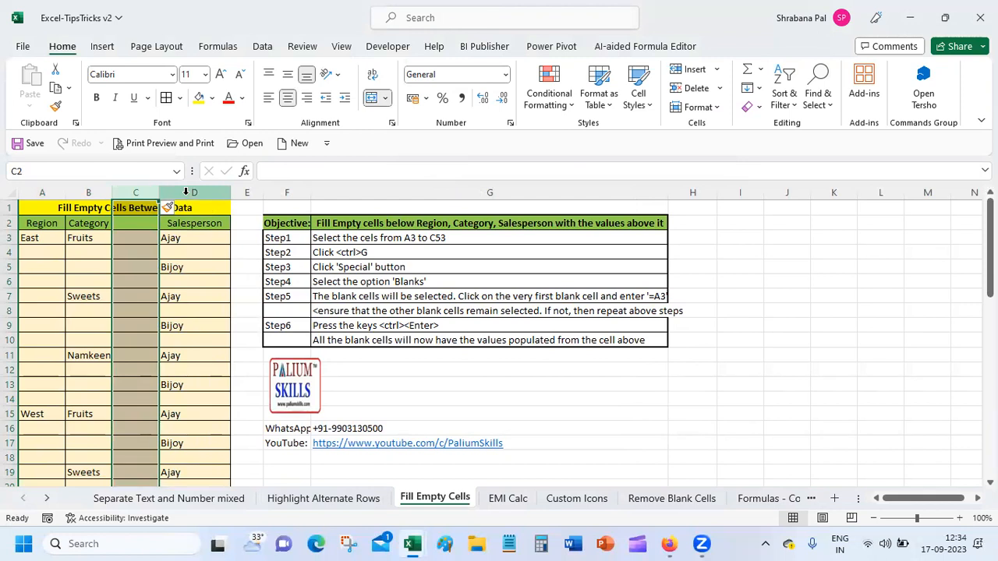
left_click(188, 193)
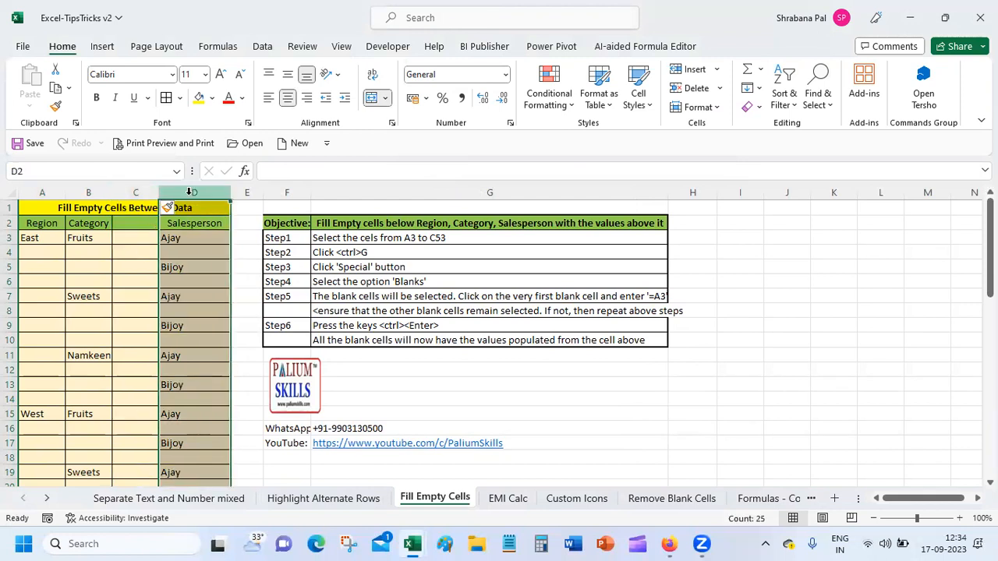
key("ctrl+c")
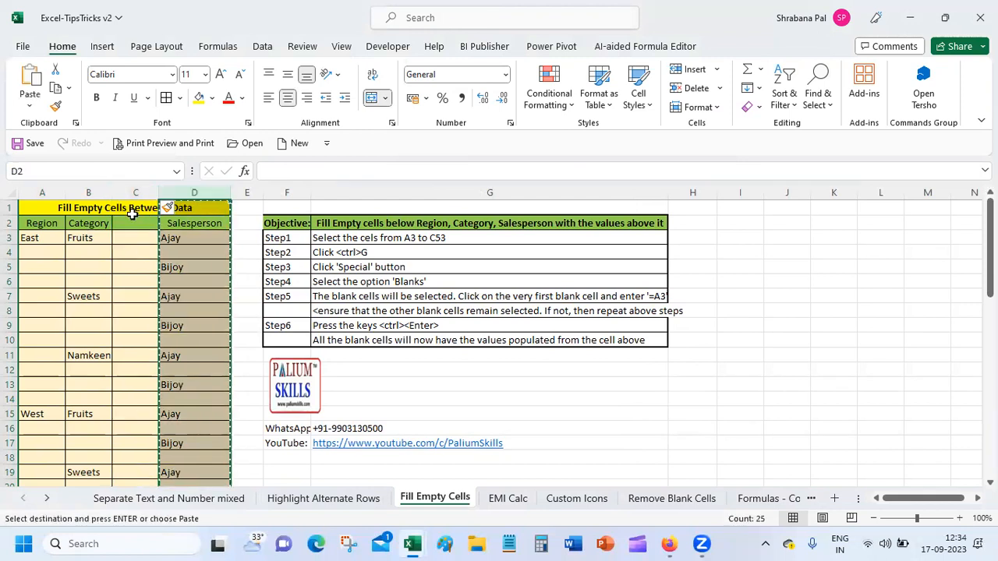
left_click(148, 208)
left_click(141, 223)
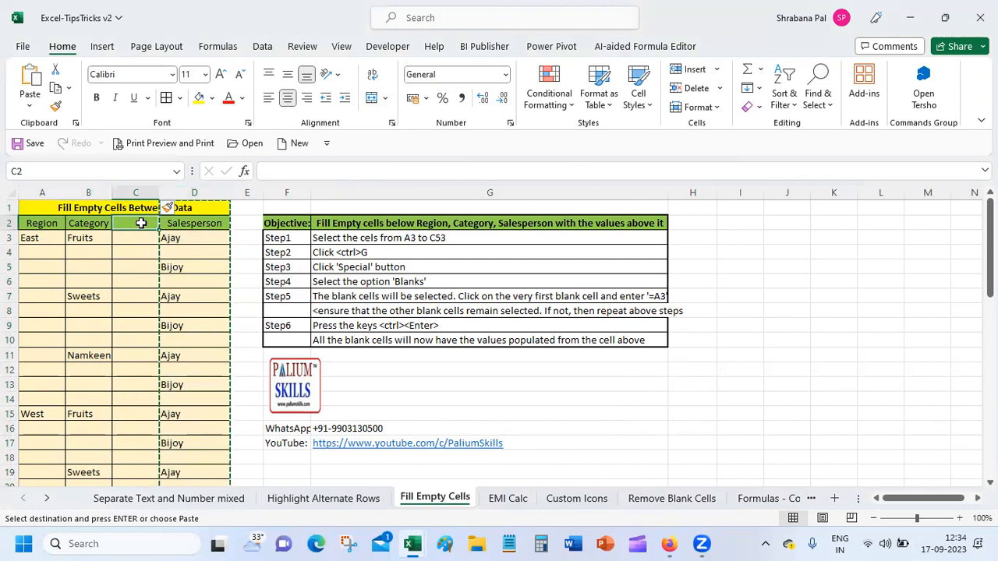
key("ctrl+v")
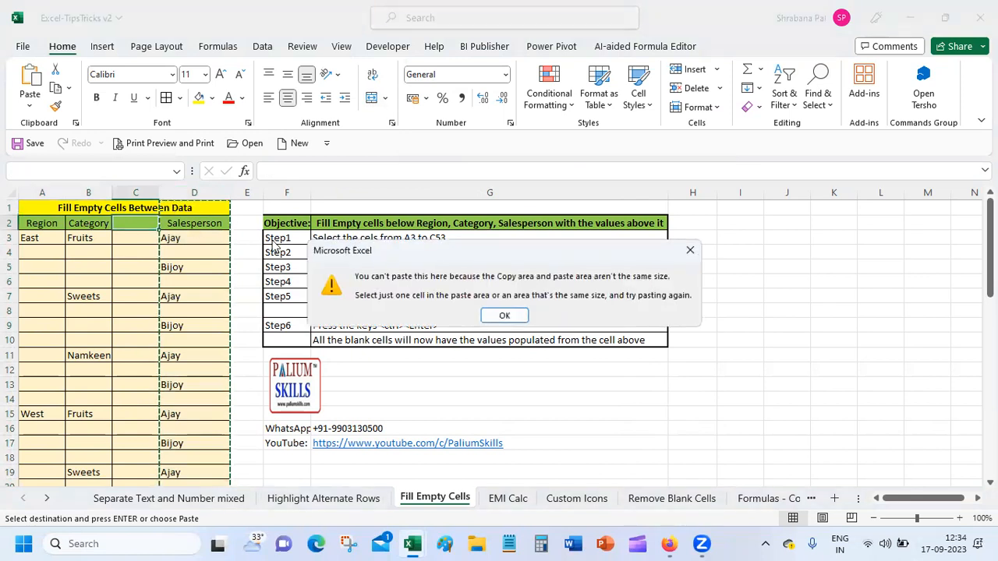
left_click(504, 315)
Extend a selection from D2 to the last row across columns A–D, then reselect D3.
left_click(199, 223)
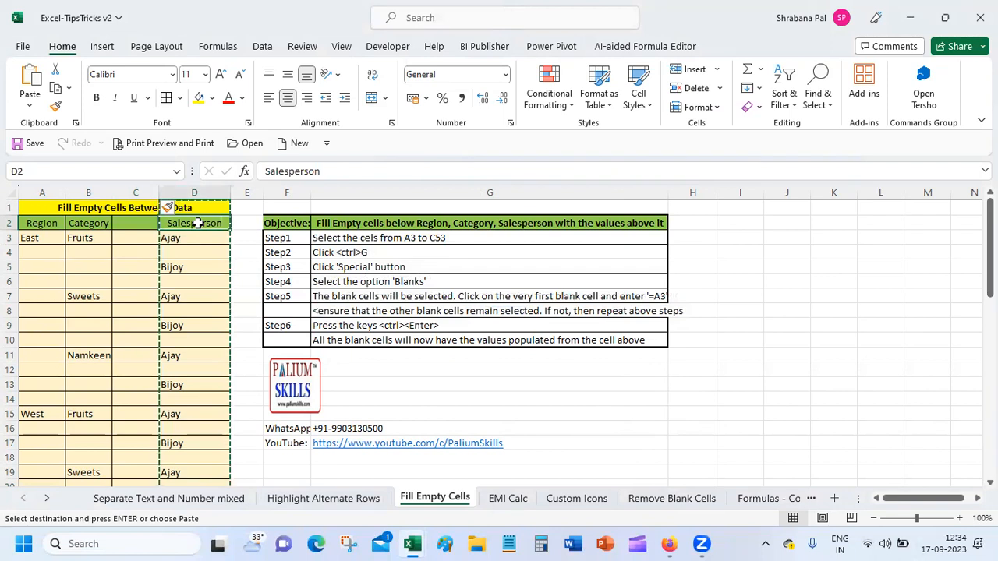
key("shift+Down")
key("shift+Down")
key("shift+Down")
key("shift+Down")
key("shift+Down")
key("shift+Down")
key("shift+Down")
key("shift+Down")
key("shift+Down")
key("shift+Down")
key("shift+Down")
key("shift+Down")
key("shift+Down")
key("shift+Down")
key("shift+Down")
key("shift+Down")
key("shift+Down")
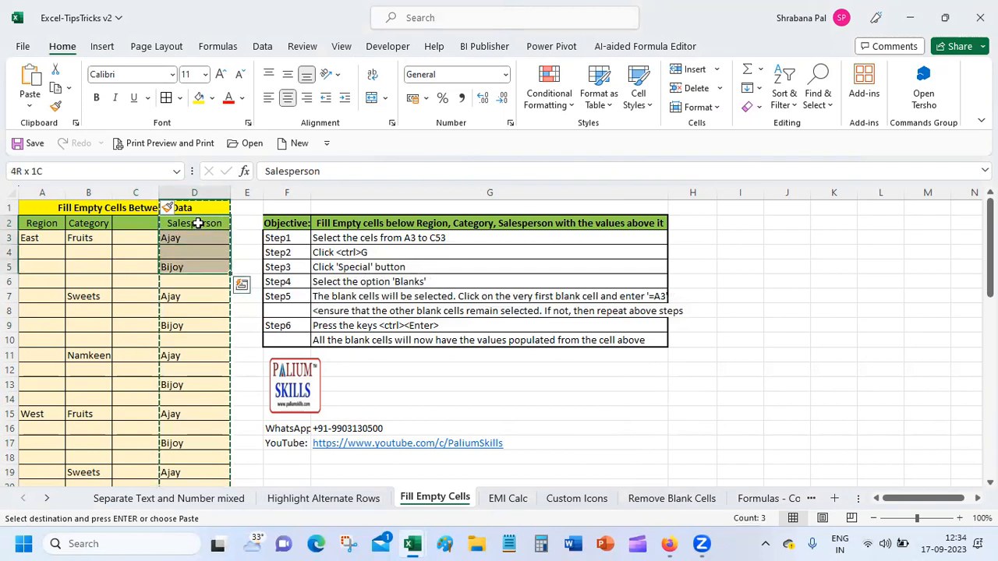
key("shift+Down")
key("shift+Down")
key("shift+Down")
key("shift+Down")
key("shift+Down")
key("shift+Down")
key("shift+Down")
key("shift+Down")
key("shift+Down")
key("shift+Down")
key("shift+Down")
key("shift+Down")
key("shift+Down")
key("shift+Down")
key("shift+Down")
key("shift+Down")
key("shift+Down")
key("shift+Down")
key("shift+Down")
key("shift+Down")
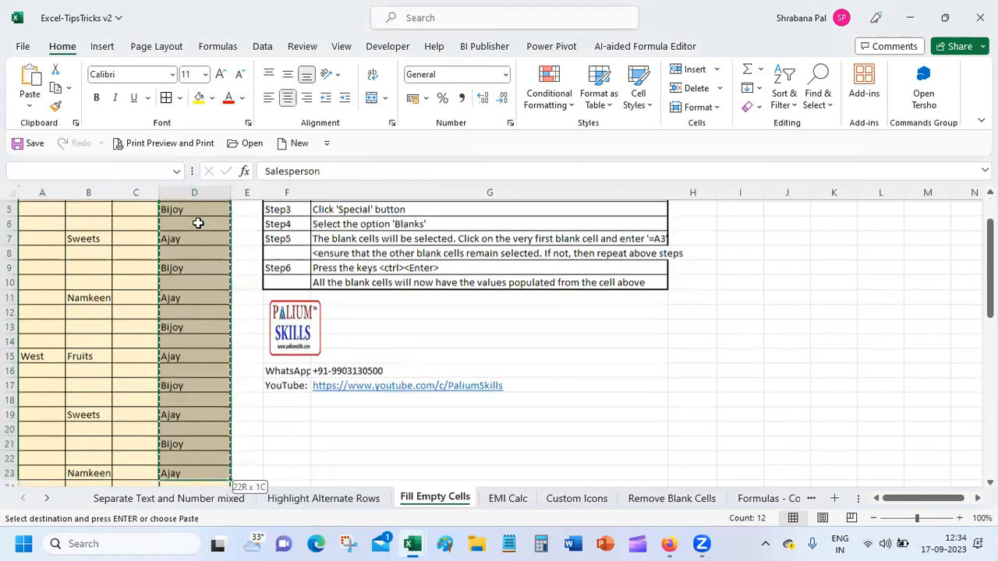
key("shift+Down")
key("shift+Down")
key("shift+Down")
key("shift+Down")
key("shift+Down")
key("shift+Down")
key("shift+Down")
key("shift+Down")
key("shift+Down")
key("shift+Down")
key("shift+Down")
key("shift+Down")
key("shift+Down")
key("shift+Down")
key("shift+Down")
key("shift+Down")
key("shift+Down")
key("shift+Down")
key("shift+Down")
key("shift+Down")
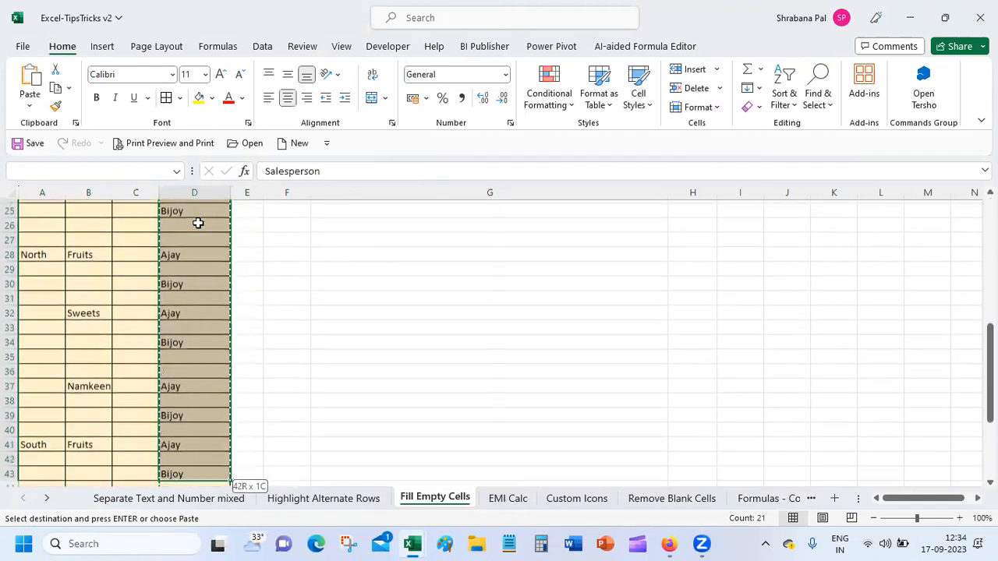
key("ctrl+shift+Down")
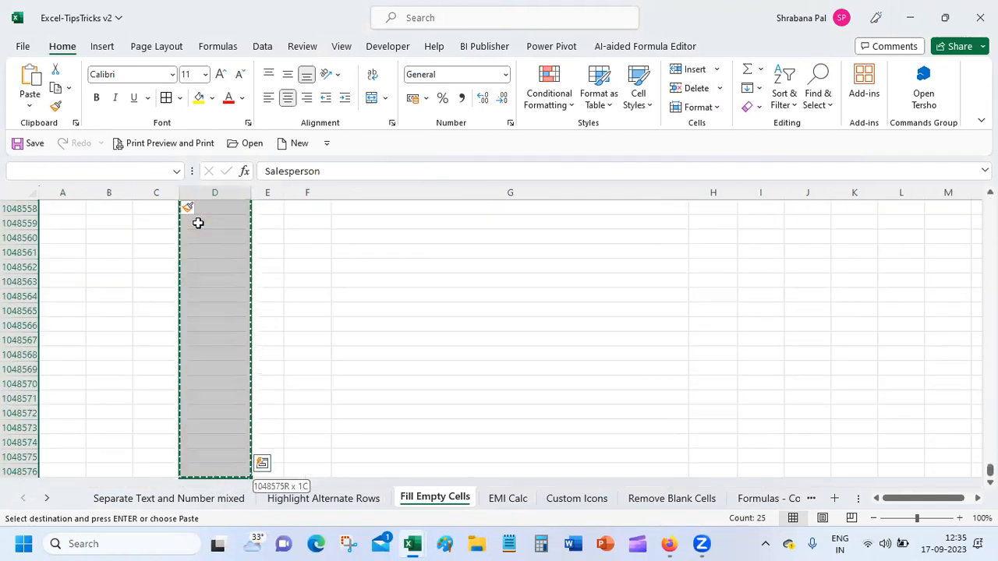
key("shift+Left")
key("shift+Left")
key("shift+Left")
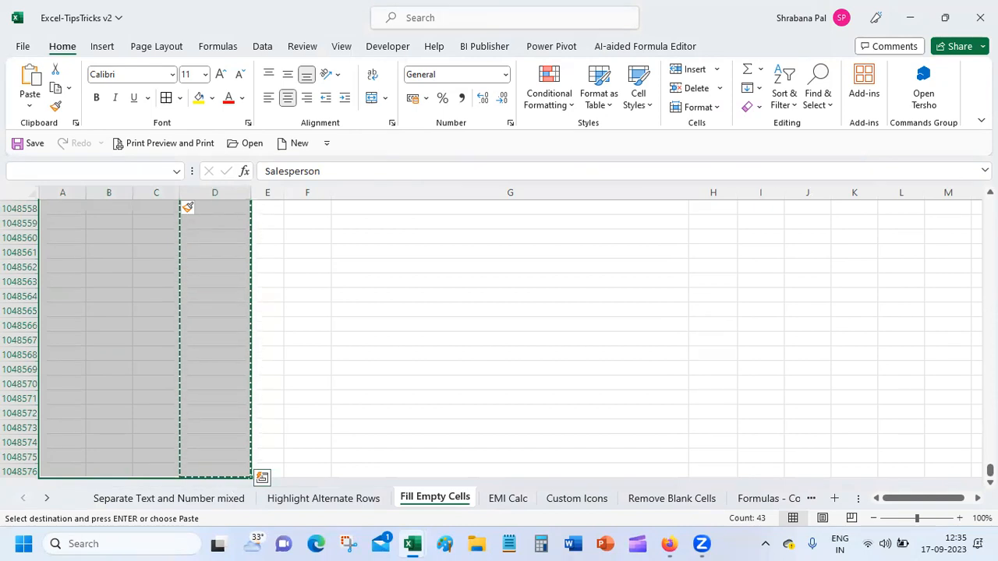
scroll(510, 339, "up", 20)
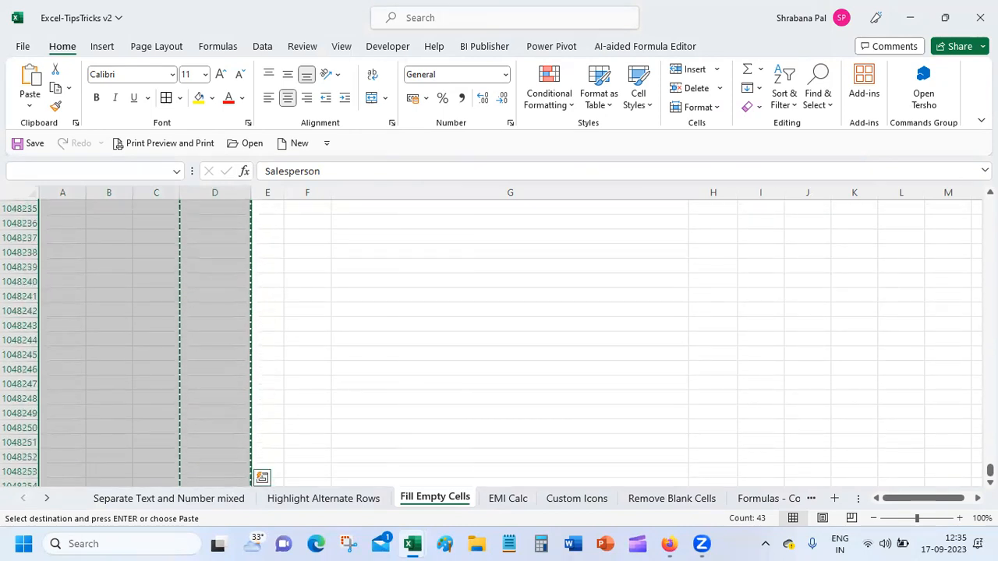
left_click_drag(990, 470, 990, 187)
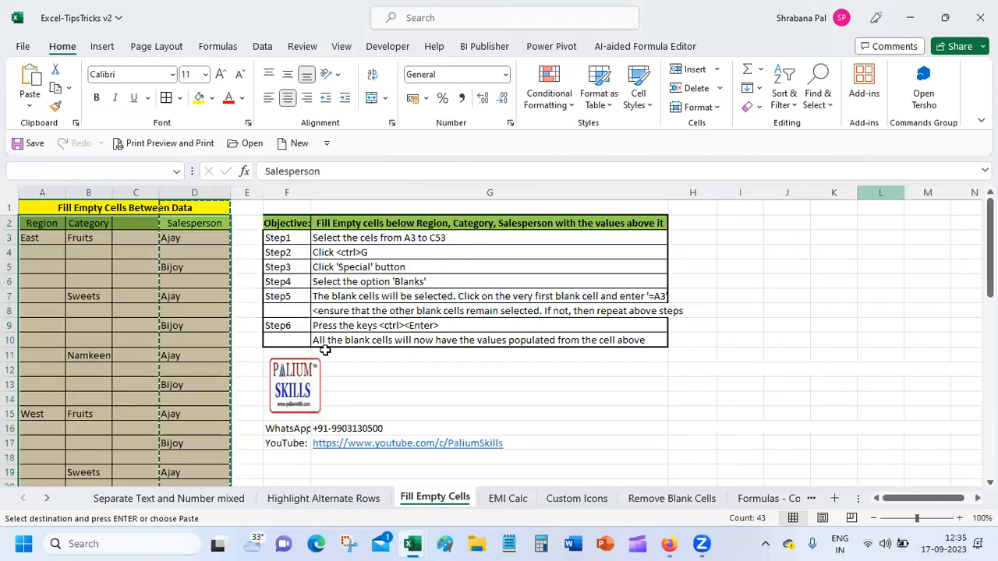
left_click(187, 256)
left_click(181, 240)
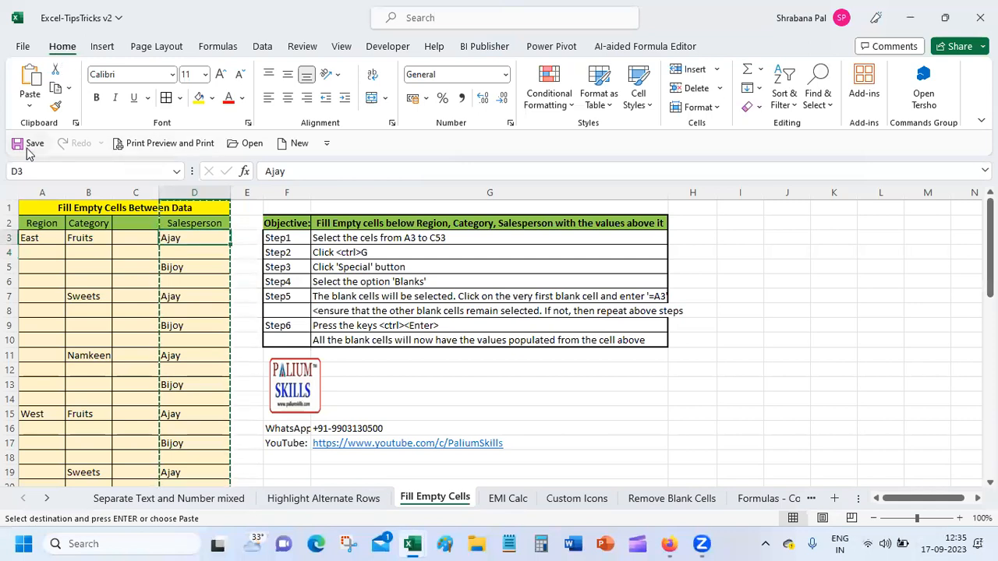
Add Undo to the Quick Access Toolbar, undo the column insertion, and cancel the pending copy.
left_click(326, 144)
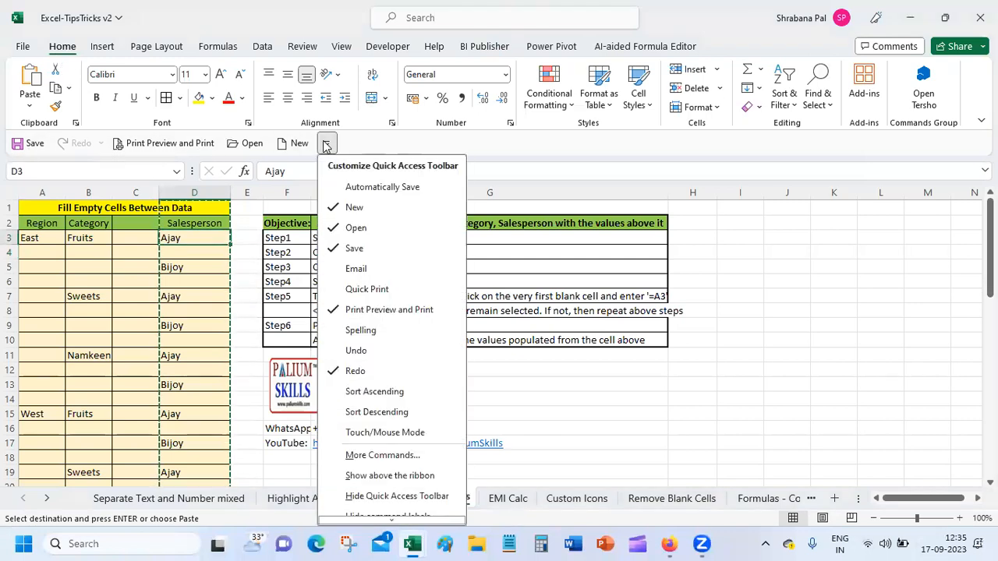
left_click(356, 351)
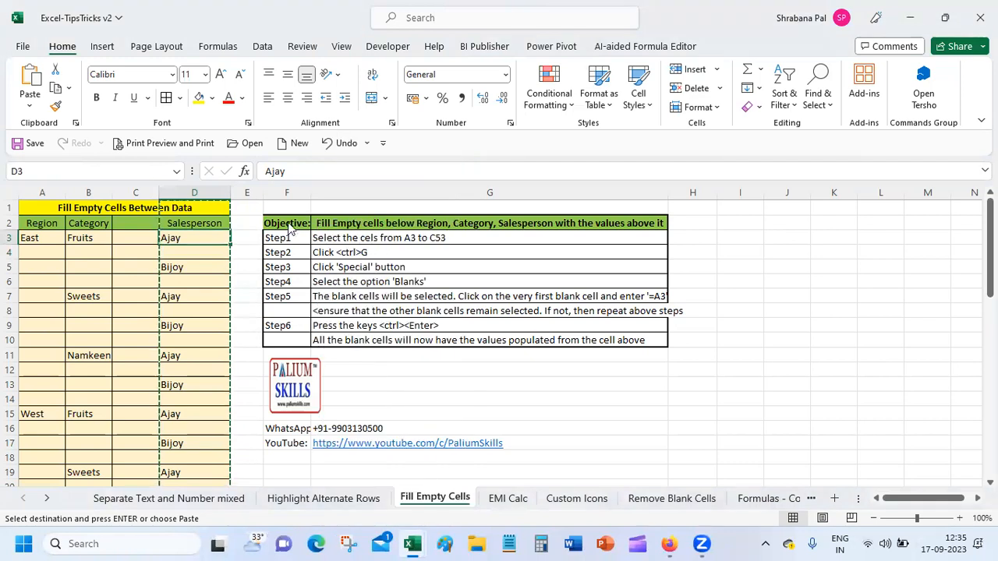
left_click(340, 142)
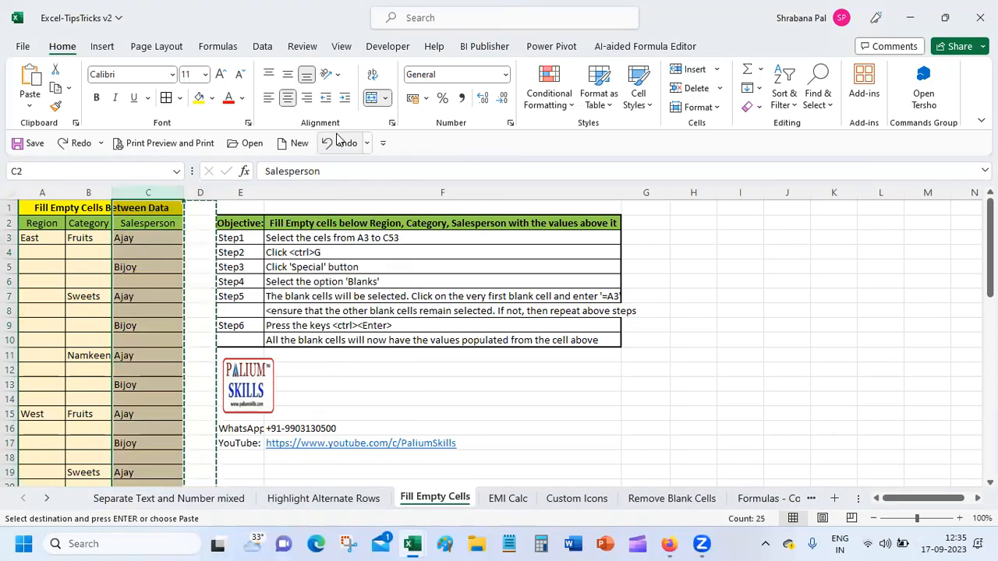
left_click(147, 252)
left_click(204, 238)
key("Escape")
Inspect several cells down column D.
left_click(205, 326)
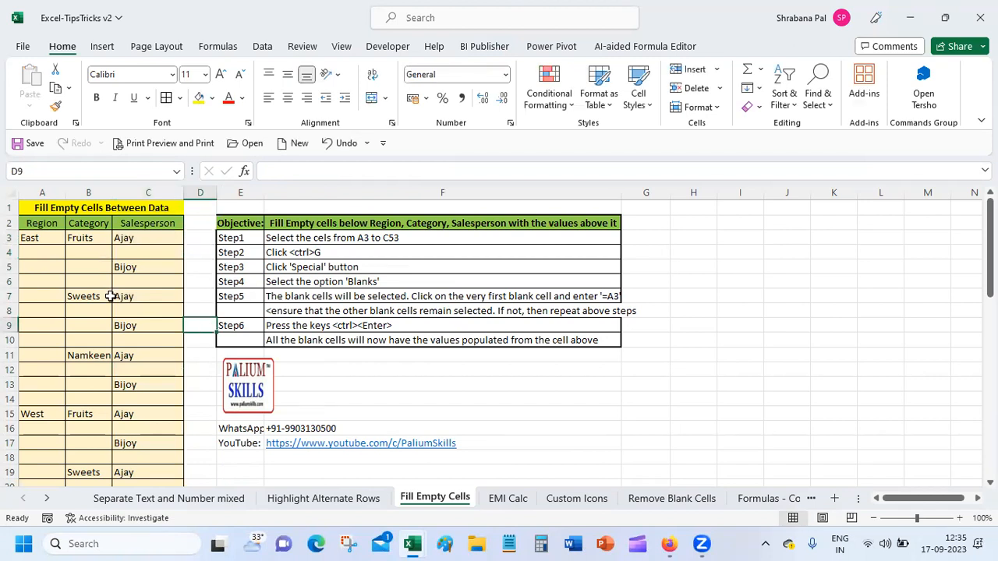
left_click(197, 237)
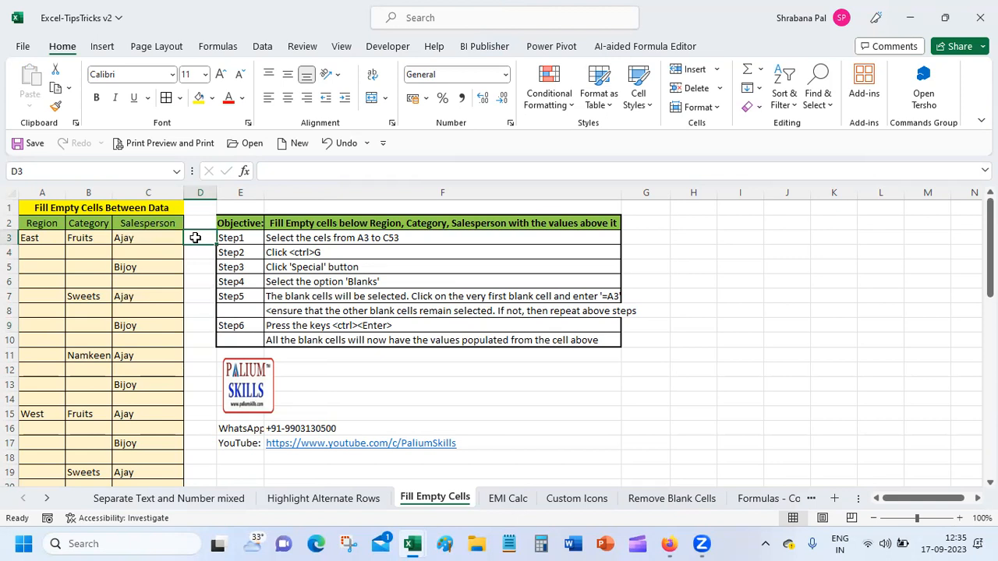
left_click(193, 267)
left_click(195, 299)
left_click(195, 339)
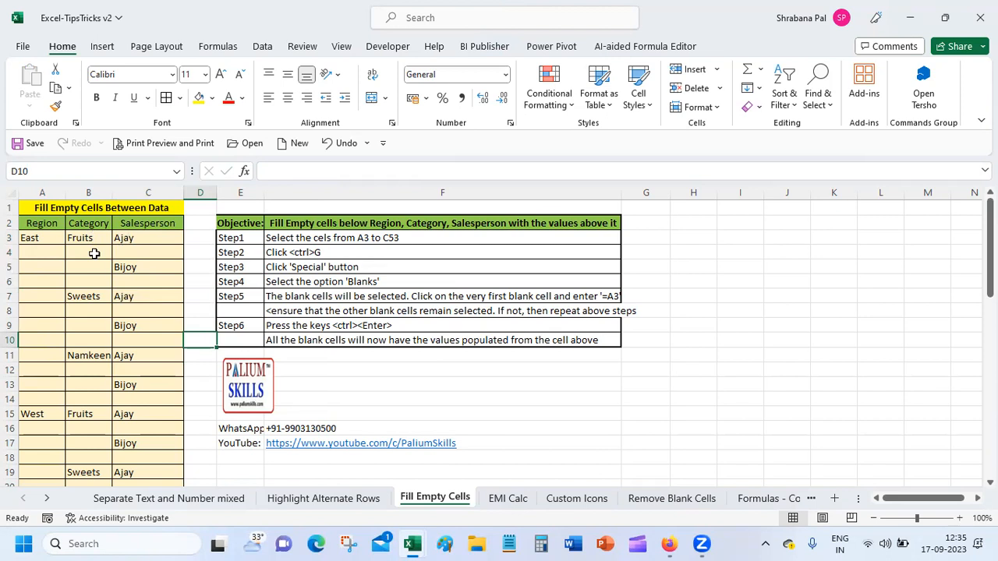
left_click_drag(34, 256, 145, 251)
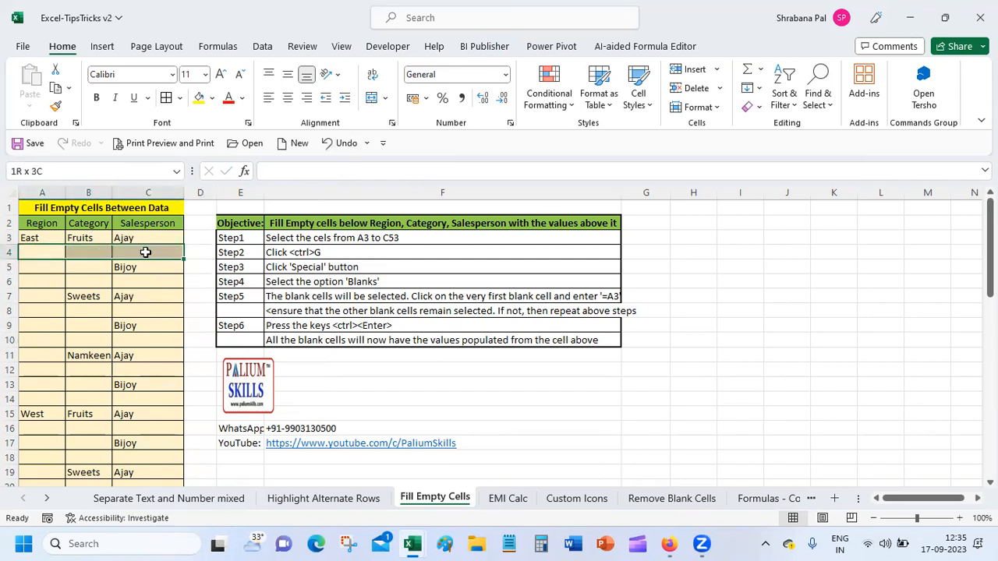
left_click_drag(145, 251, 143, 253)
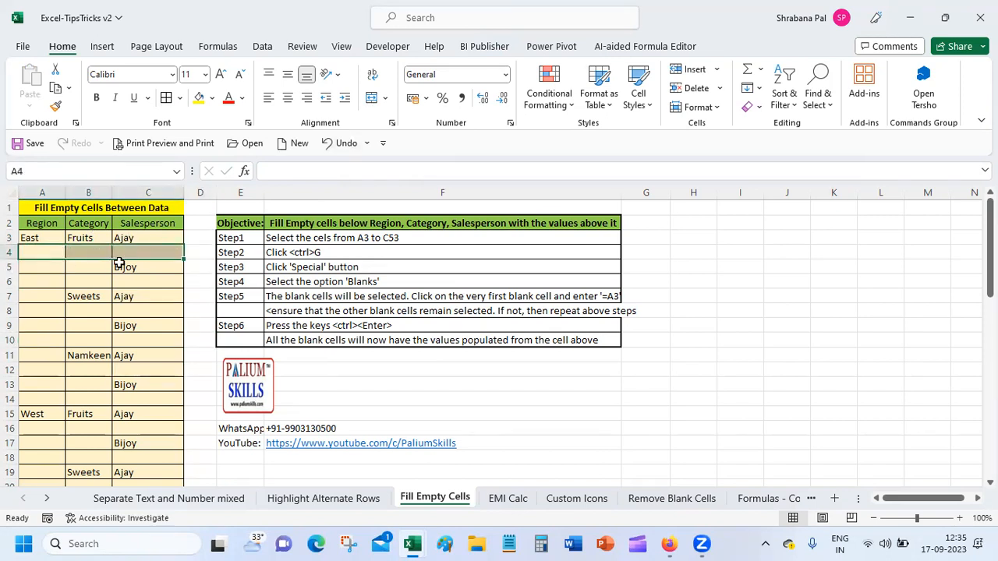
left_click(50, 238)
left_click_drag(50, 238, 145, 238)
left_click_drag(36, 253, 138, 399)
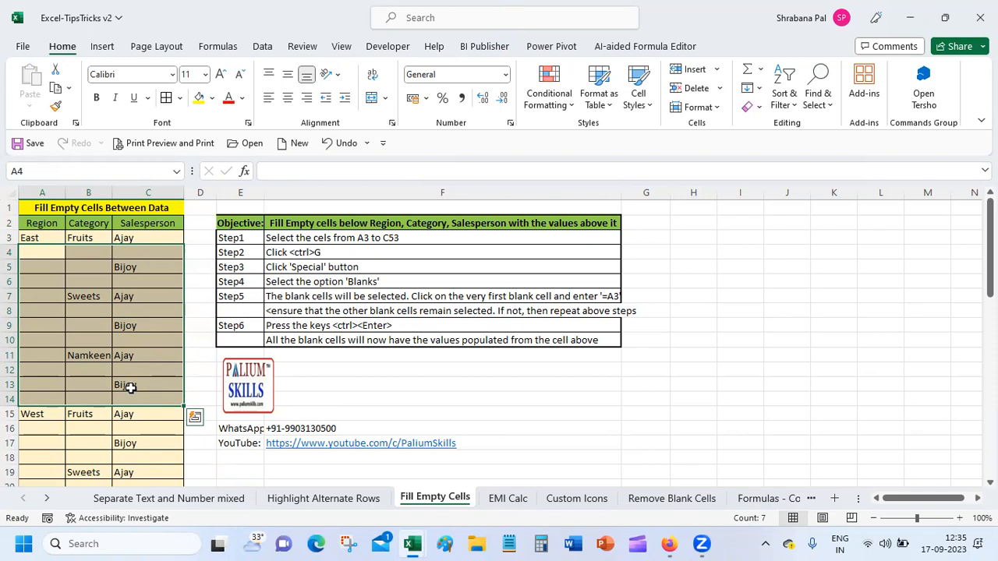
left_click_drag(95, 252, 145, 398)
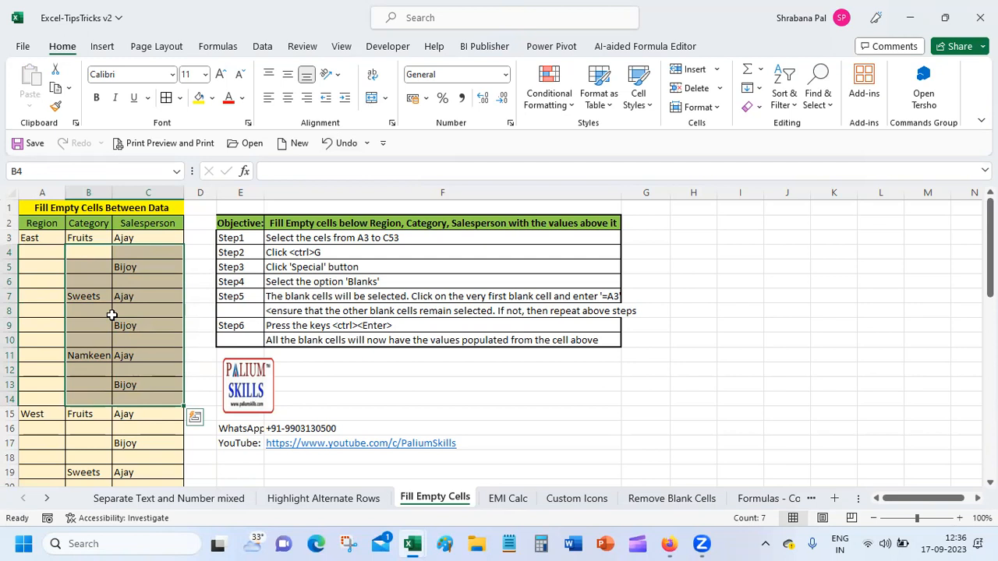
left_click(87, 281)
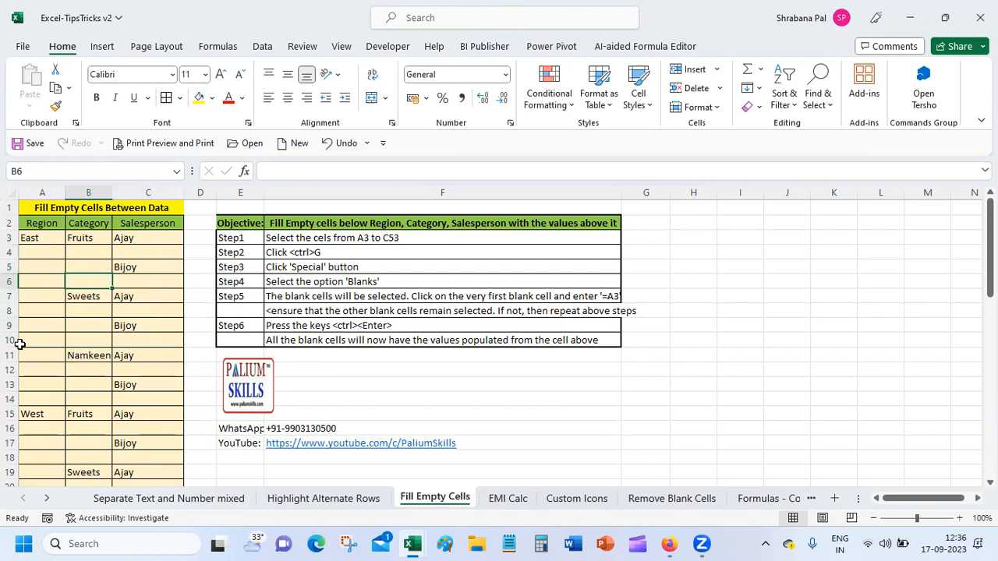
left_click_drag(43, 239, 46, 399)
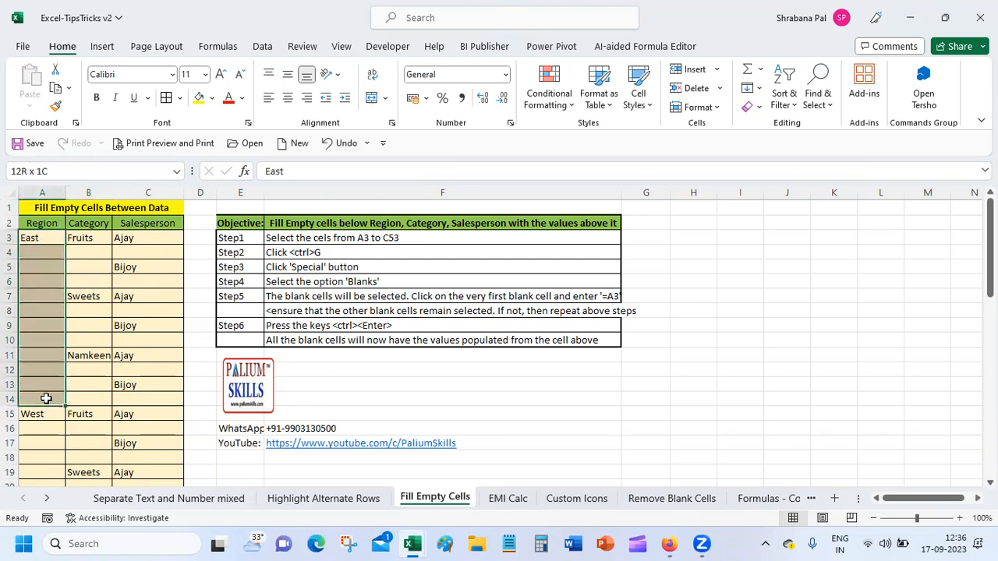
left_click(371, 97)
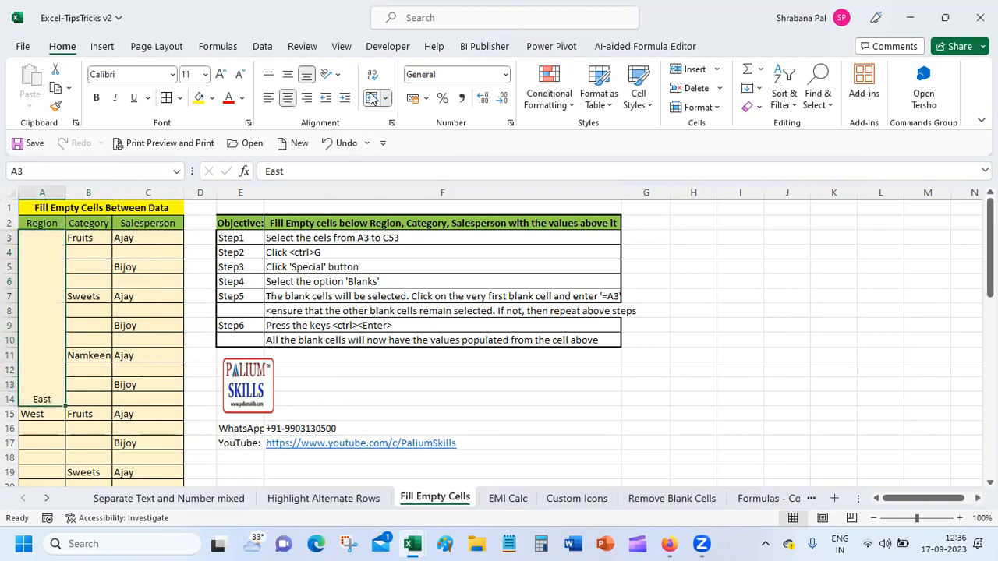
left_click(286, 76)
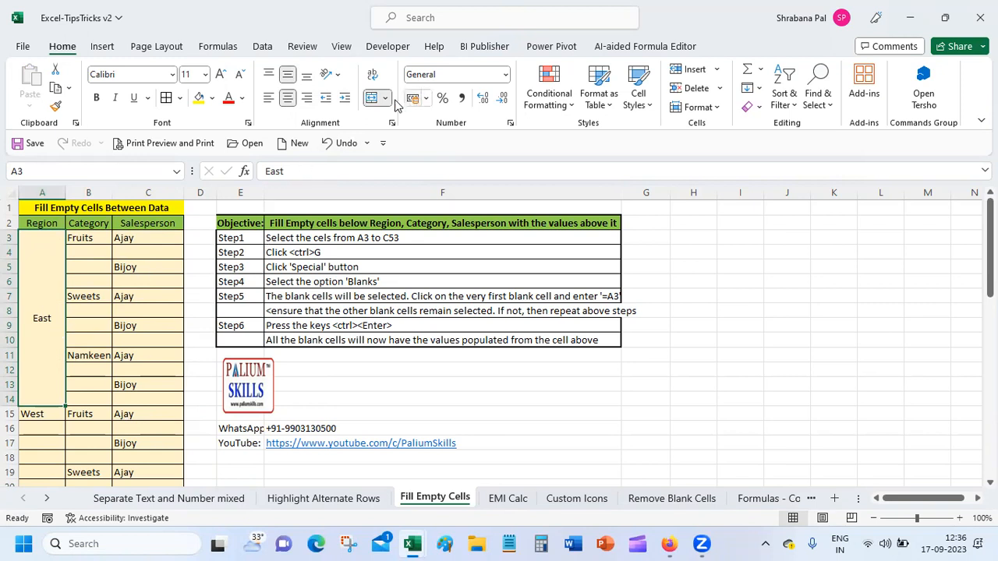
left_click(371, 98)
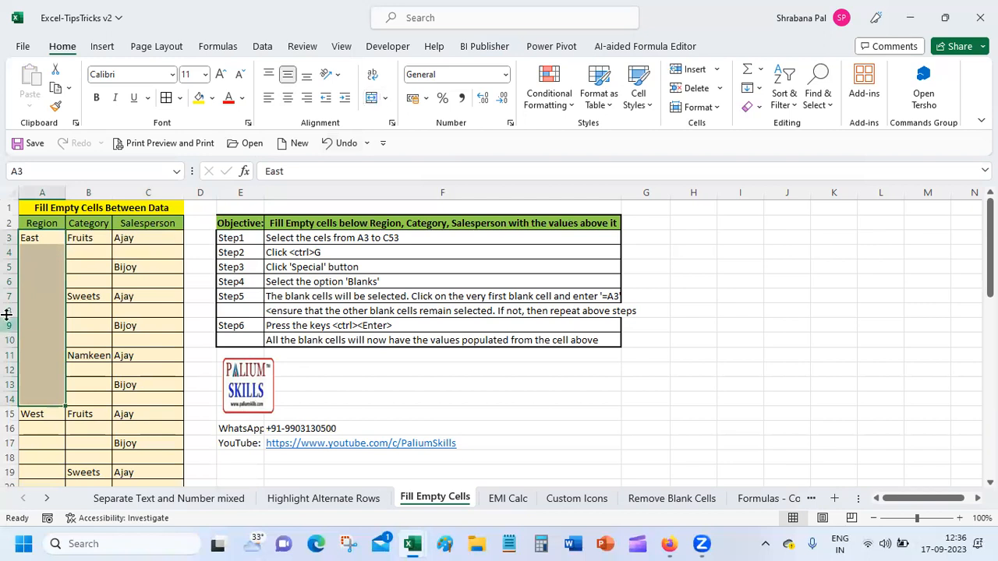
left_click(53, 252)
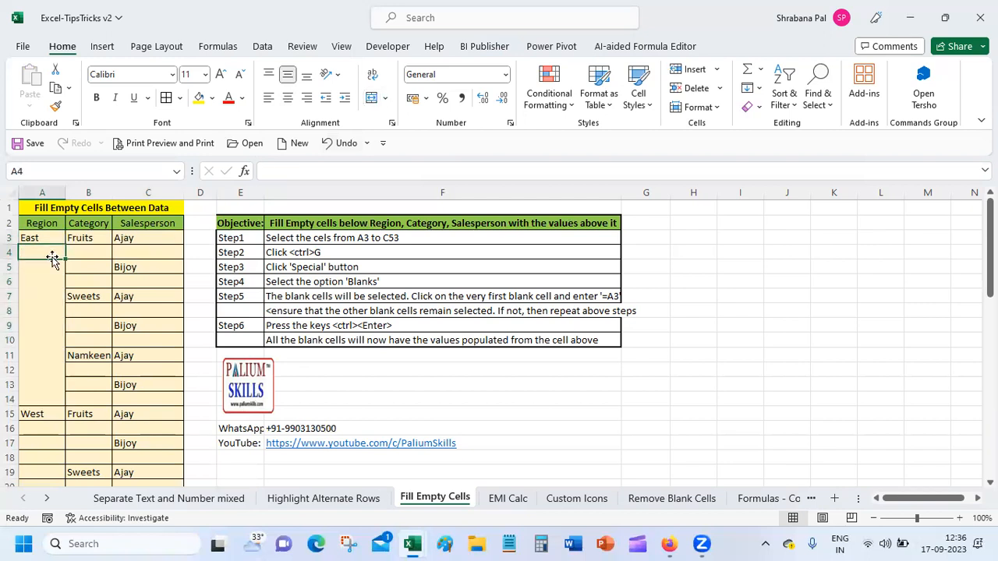
left_click_drag(28, 237, 38, 401)
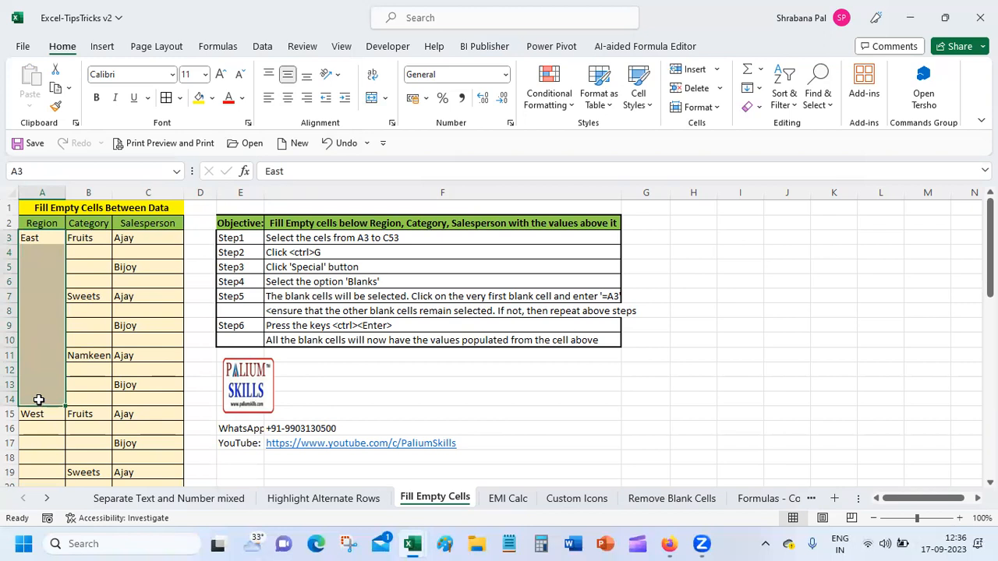
key("ctrl+d")
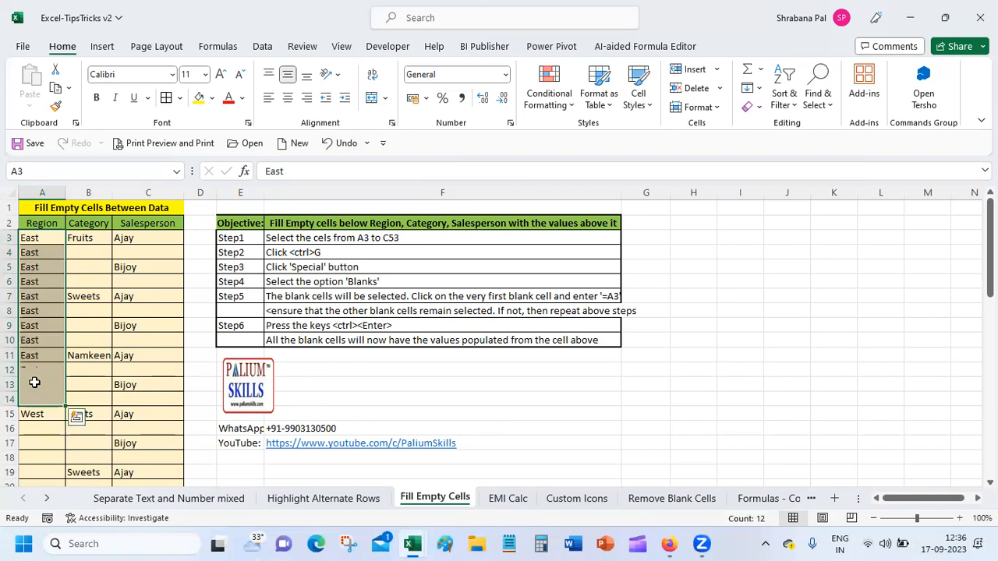
left_click_drag(81, 239, 82, 333)
key("ctrl+d")
left_click(83, 300)
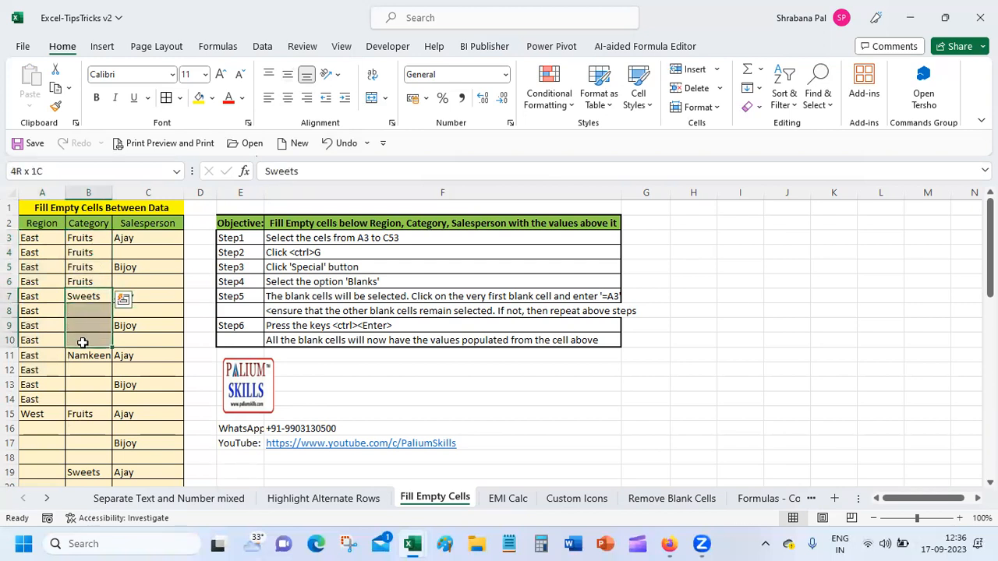
key("ctrl+d")
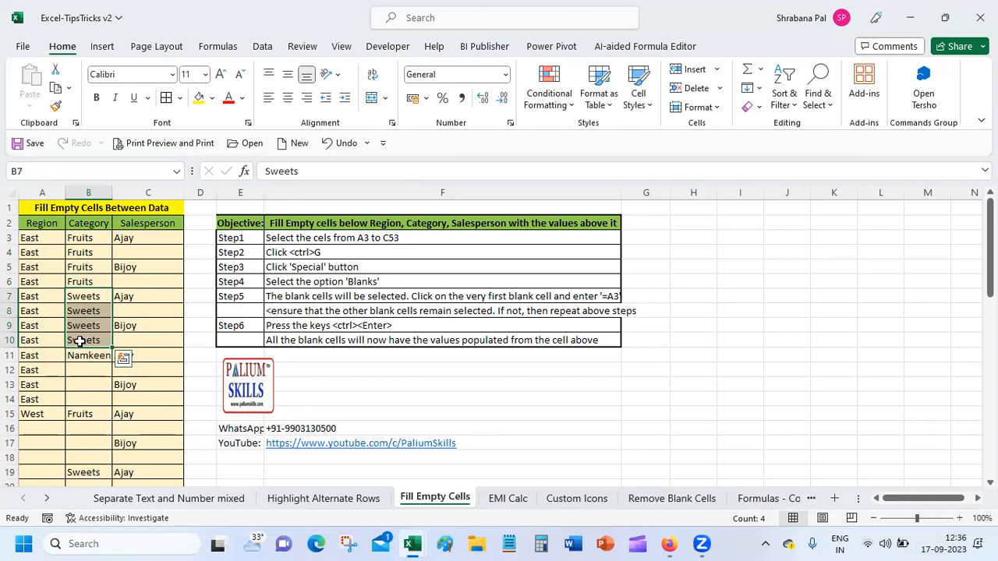
left_click(83, 325)
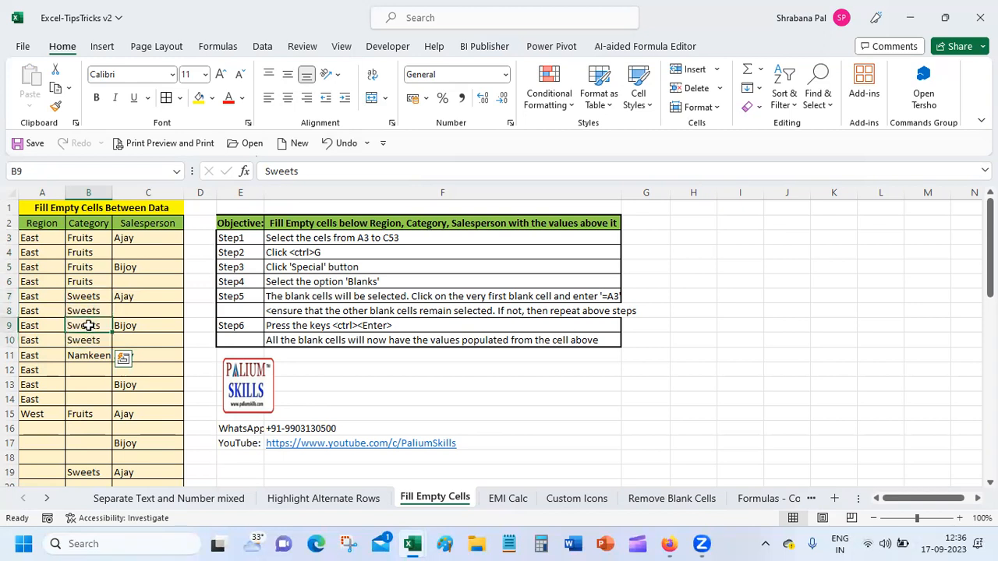
left_click(330, 147)
left_click(330, 147)
left_click(331, 147)
left_click(331, 146)
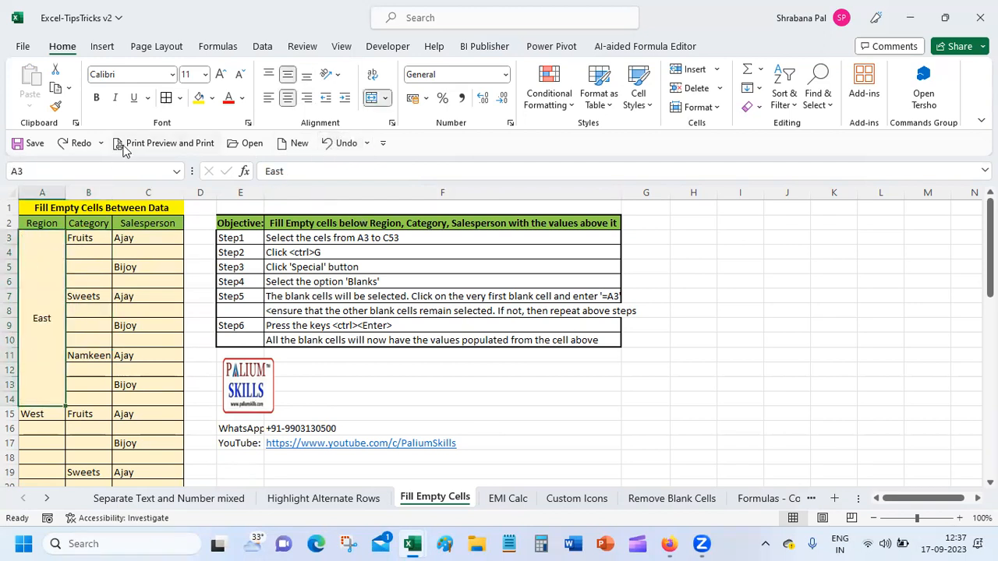
left_click(76, 142)
left_click(50, 356)
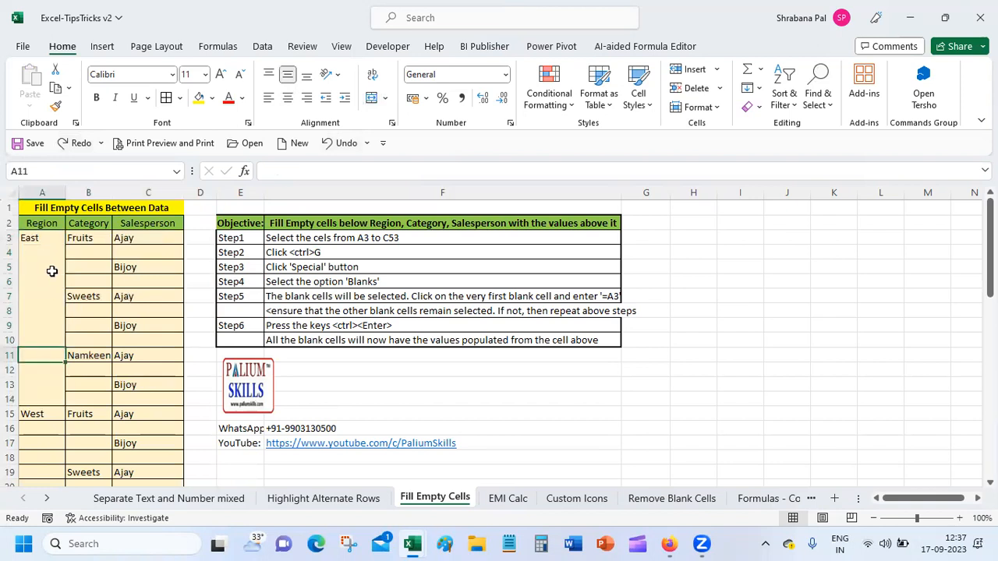
left_click(43, 240)
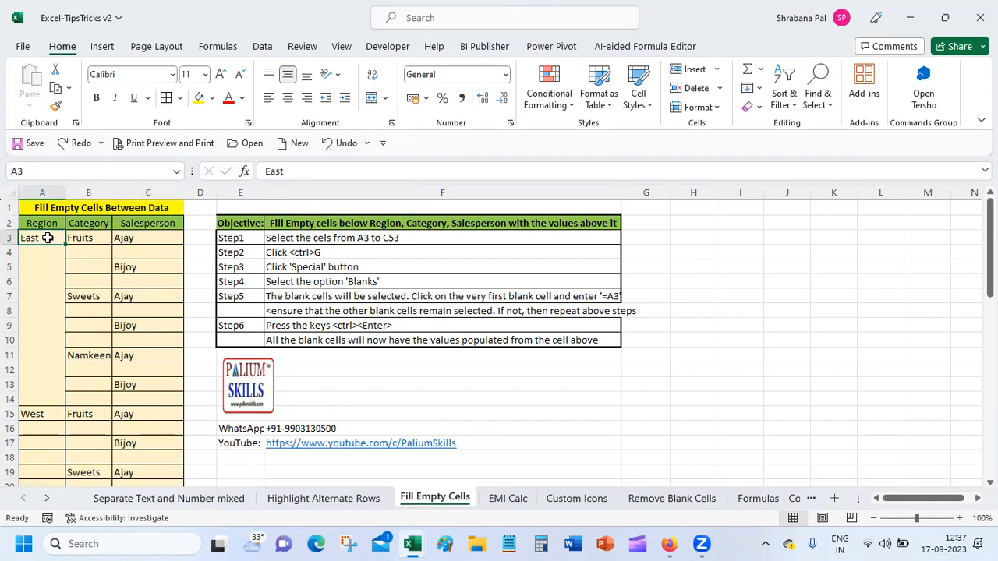
Select A3:C53 and use Go To Special to select only the Blanks.
left_click_drag(48, 238, 137, 453)
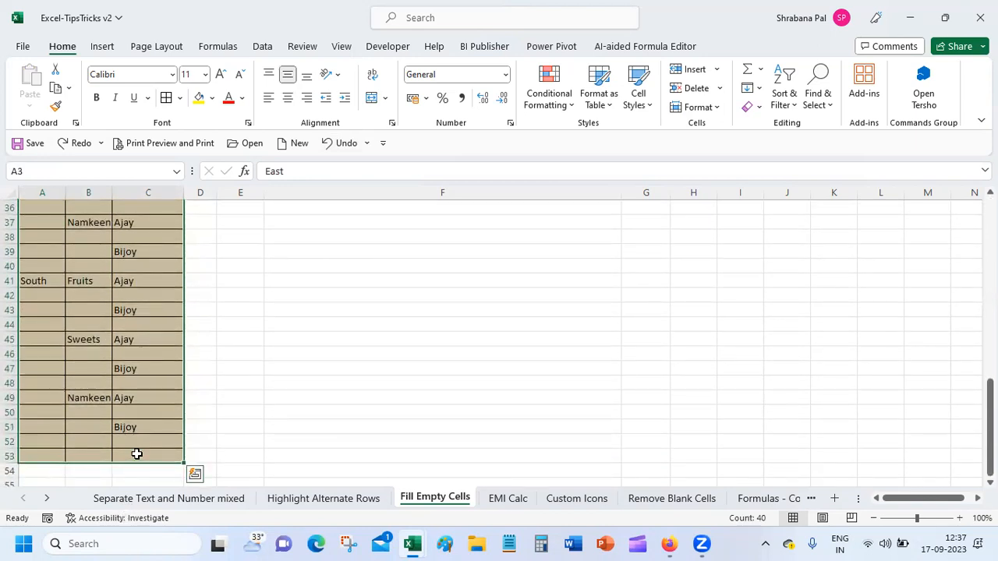
key("ctrl+q")
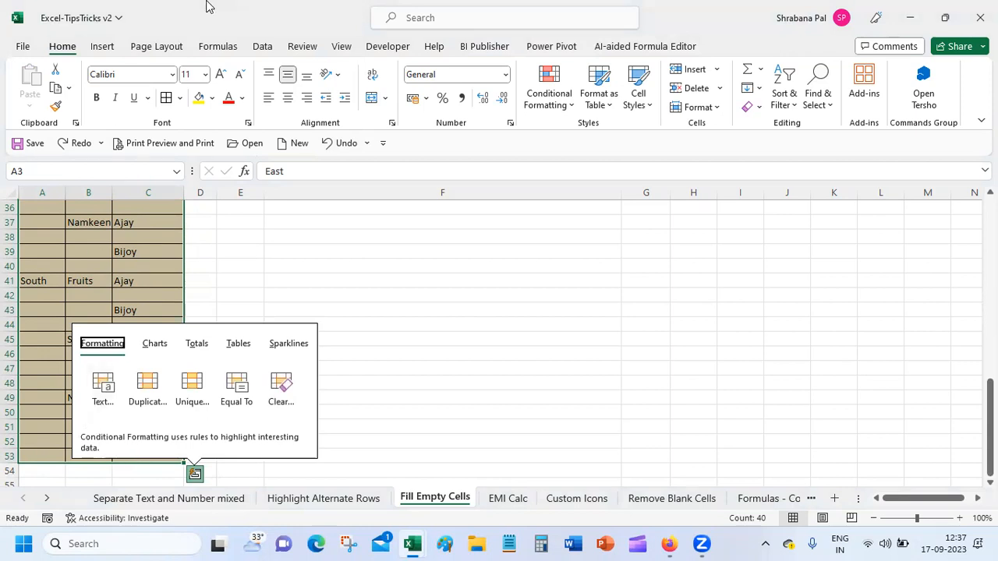
key("Escape")
key("Escape")
key("ctrl+g")
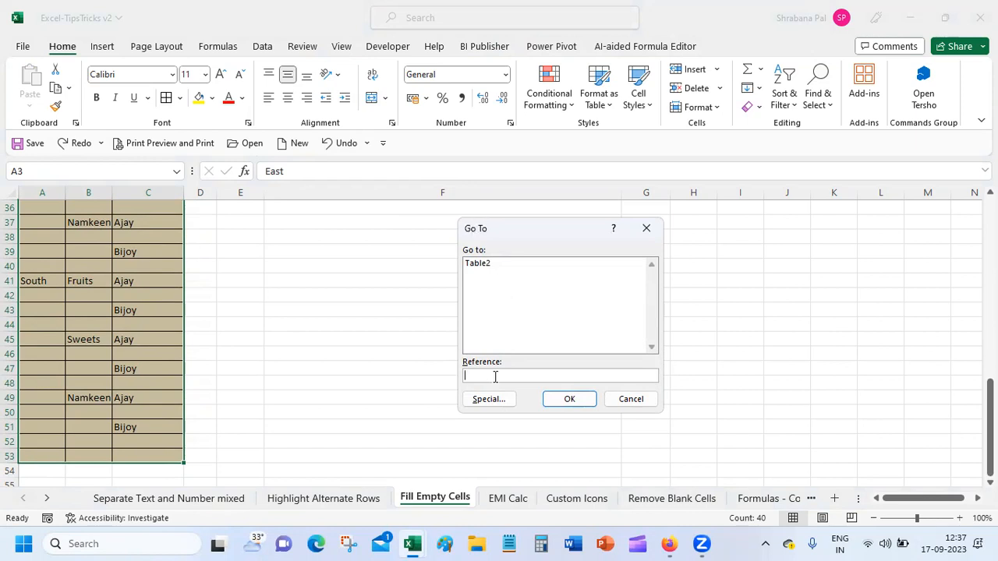
left_click(486, 399)
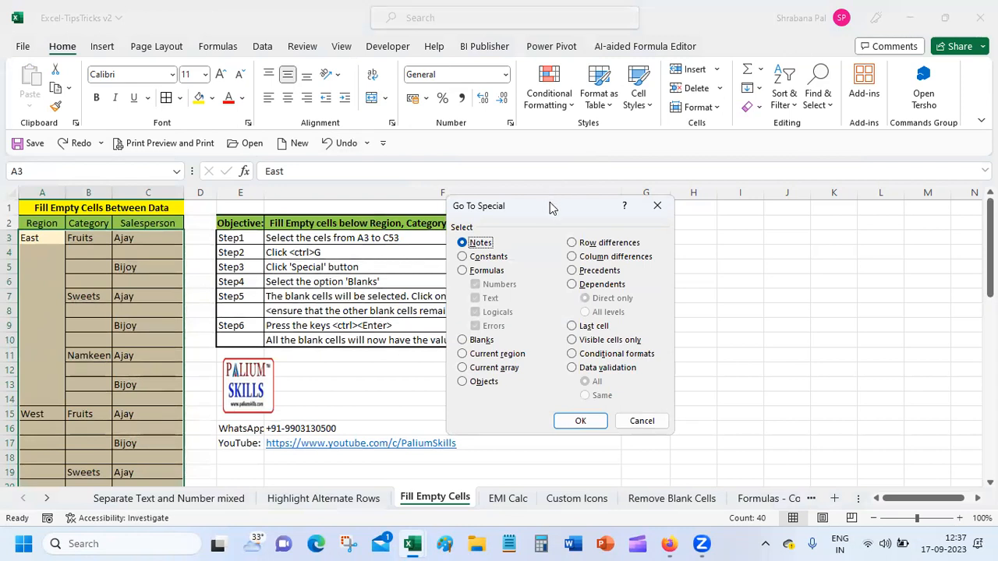
left_click_drag(550, 208, 755, 205)
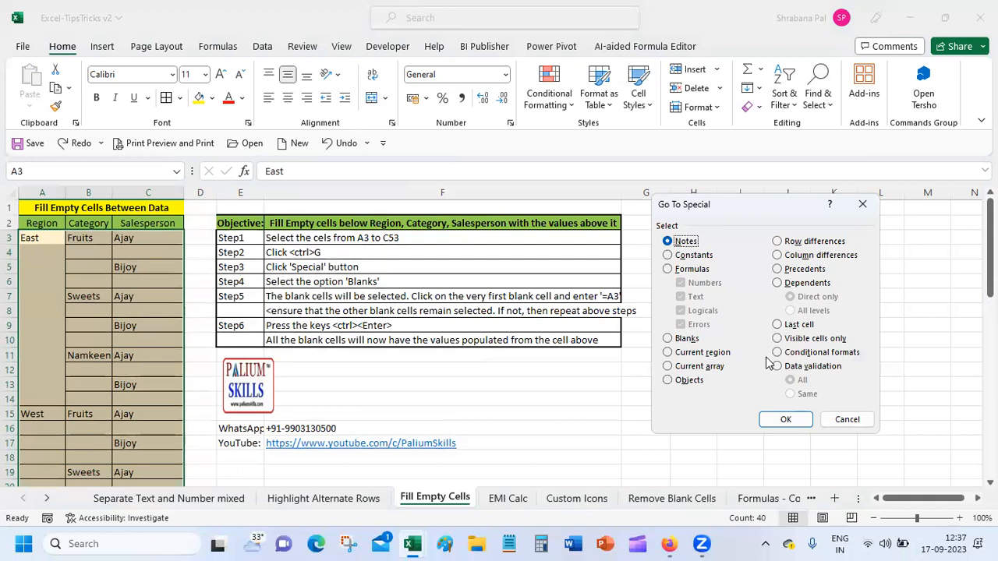
left_click(668, 338)
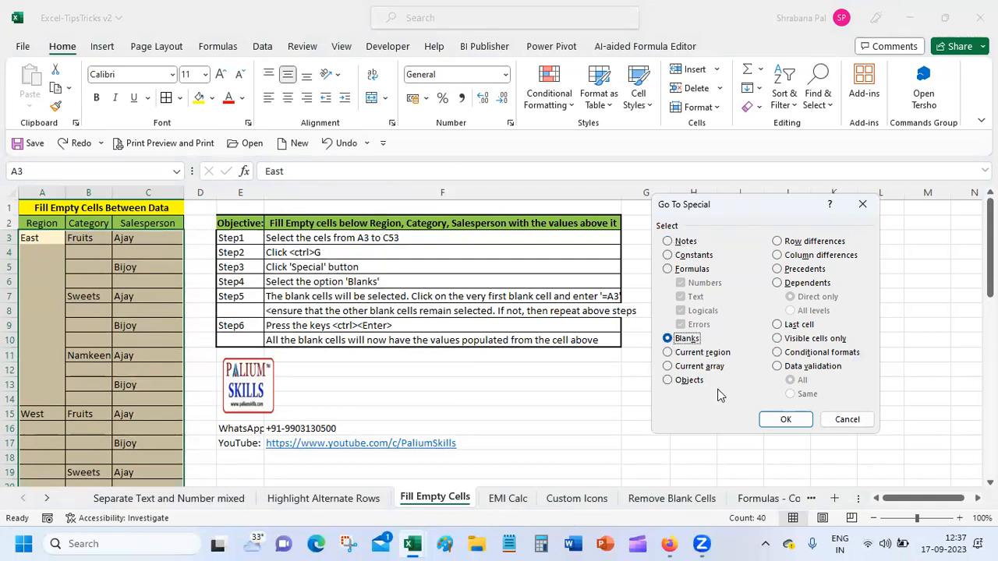
left_click(784, 419)
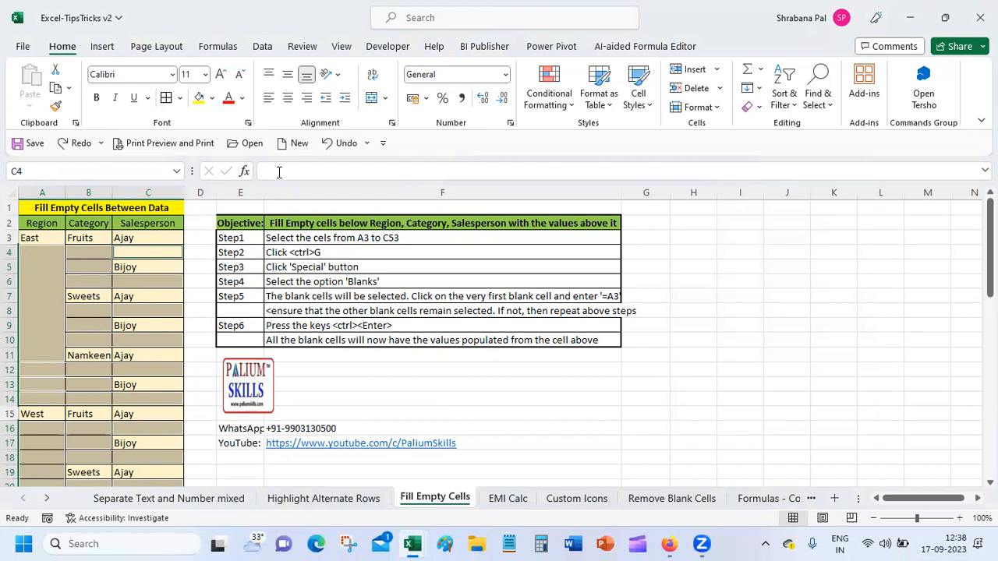
Enter =C3 into all selected blank cells at once with Ctrl+Enter.
type("=")
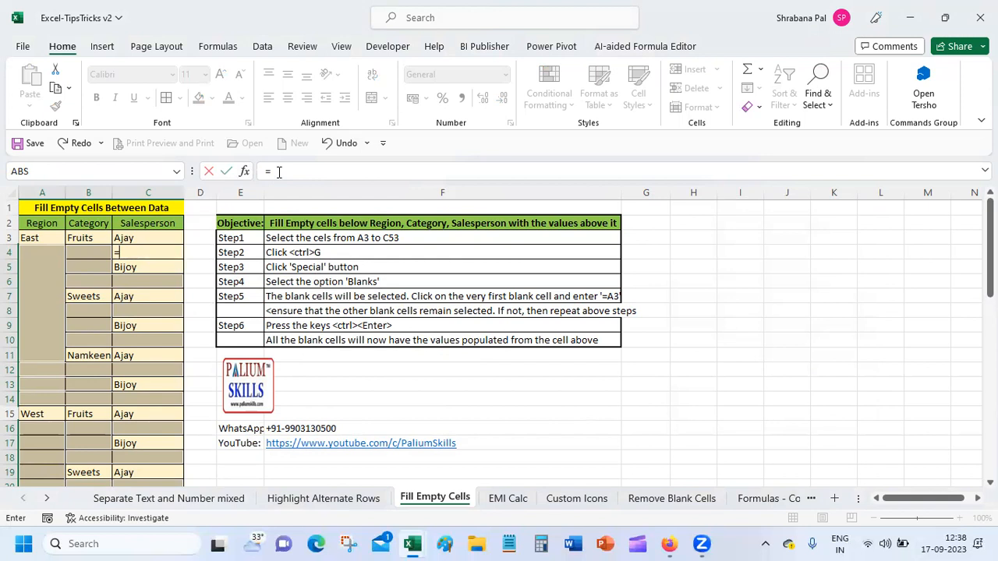
left_click(153, 238)
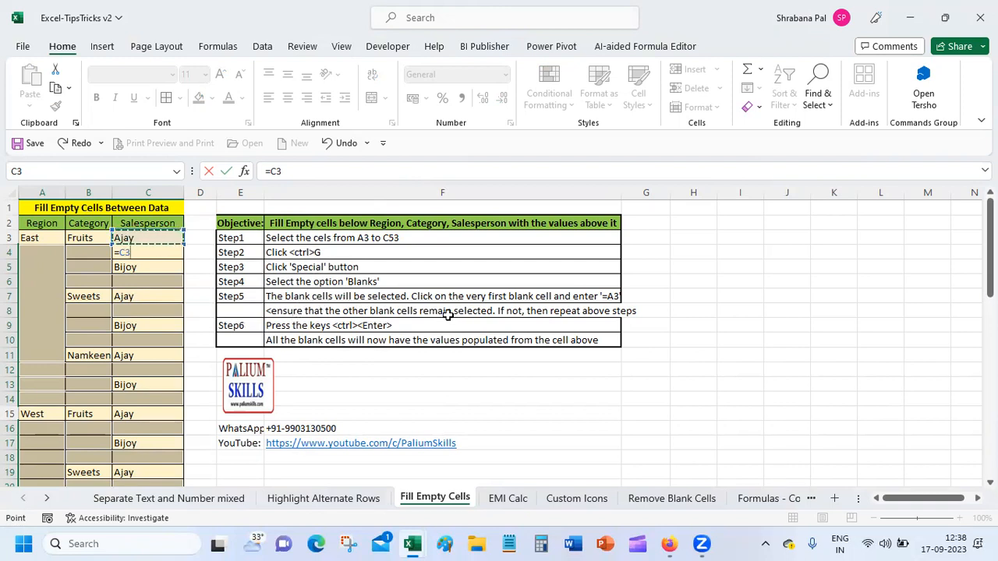
key("ctrl+Return")
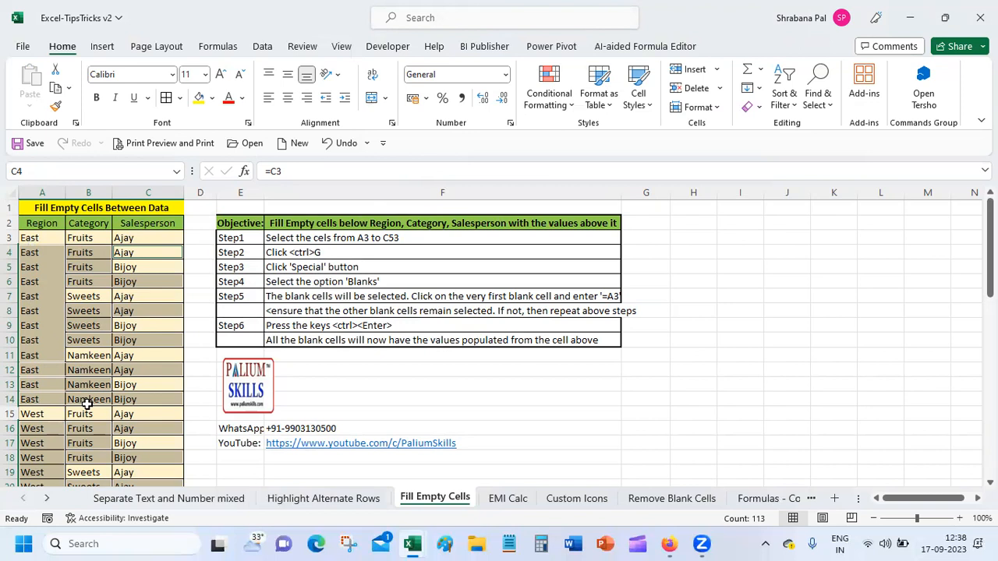
Deselect the filled blanks and inspect the =A3 formula in A4.
left_click(155, 255)
left_click(52, 252)
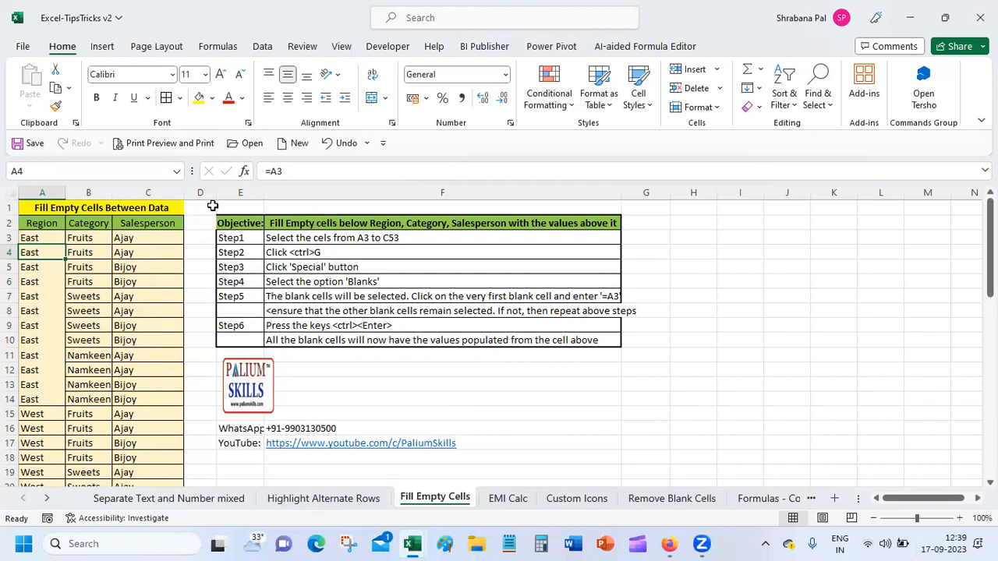
Undo the =A3 fill, then select A3:C53 and bring up the Go To dialog.
left_click(330, 149)
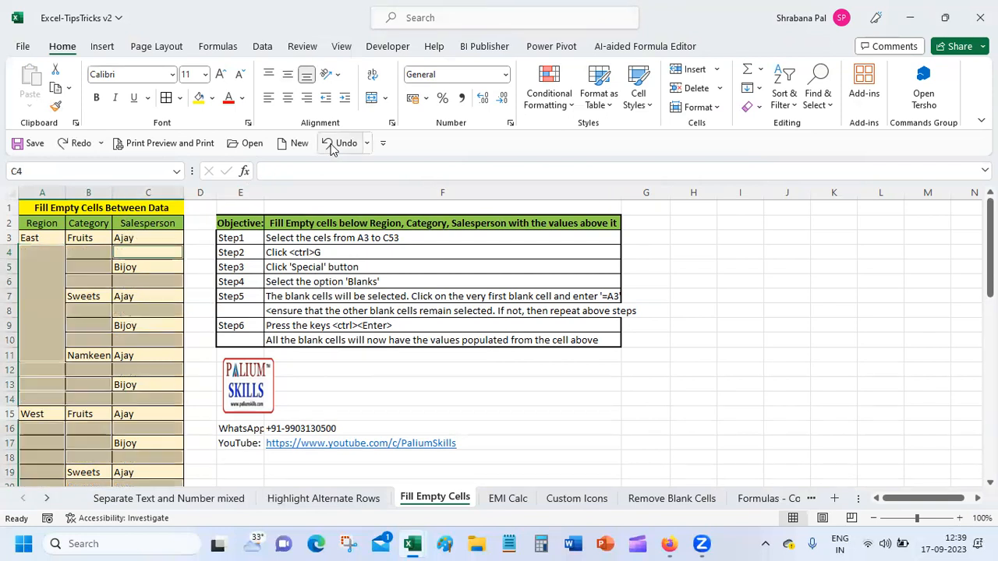
left_click(49, 257)
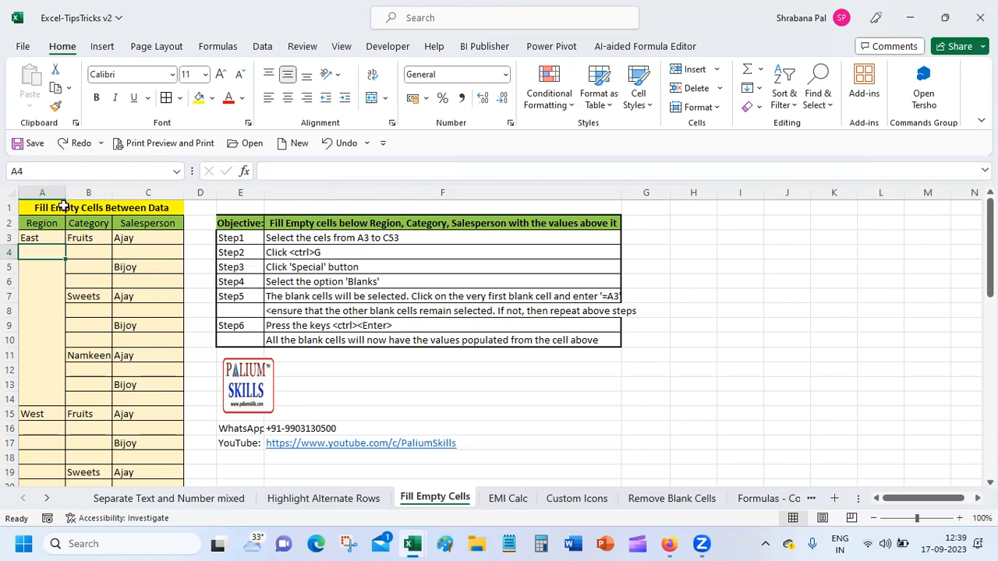
left_click(28, 239)
left_click_drag(28, 240, 156, 445)
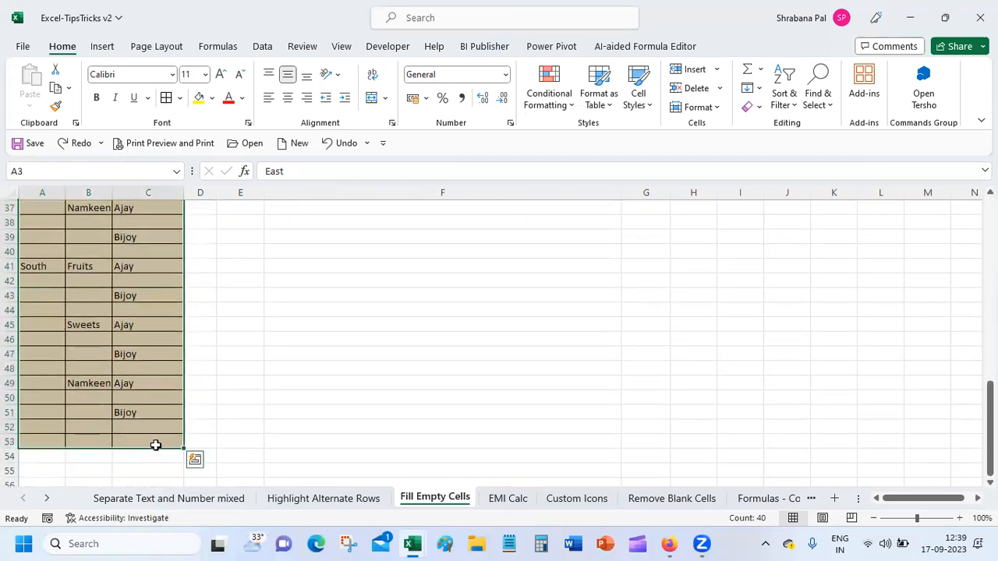
scroll(156, 445, "up", 12)
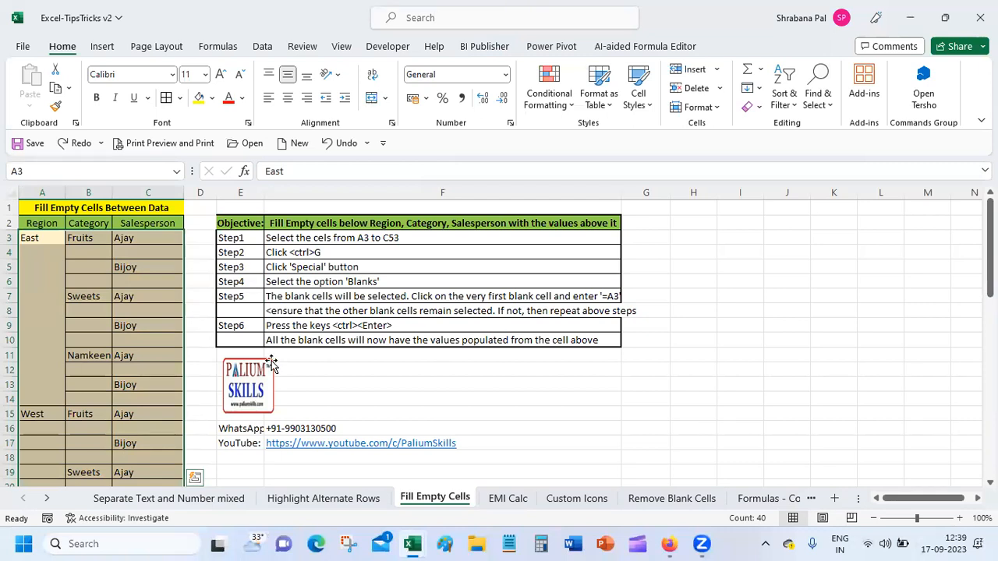
key("ctrl+g")
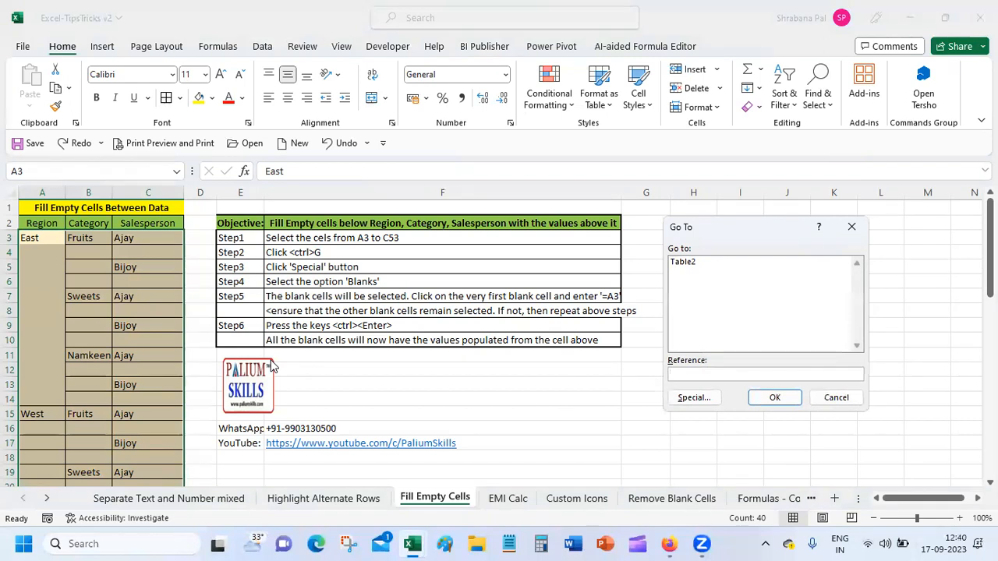
Use Go To Special to select only the Blanks in A3:C53.
left_click(701, 400)
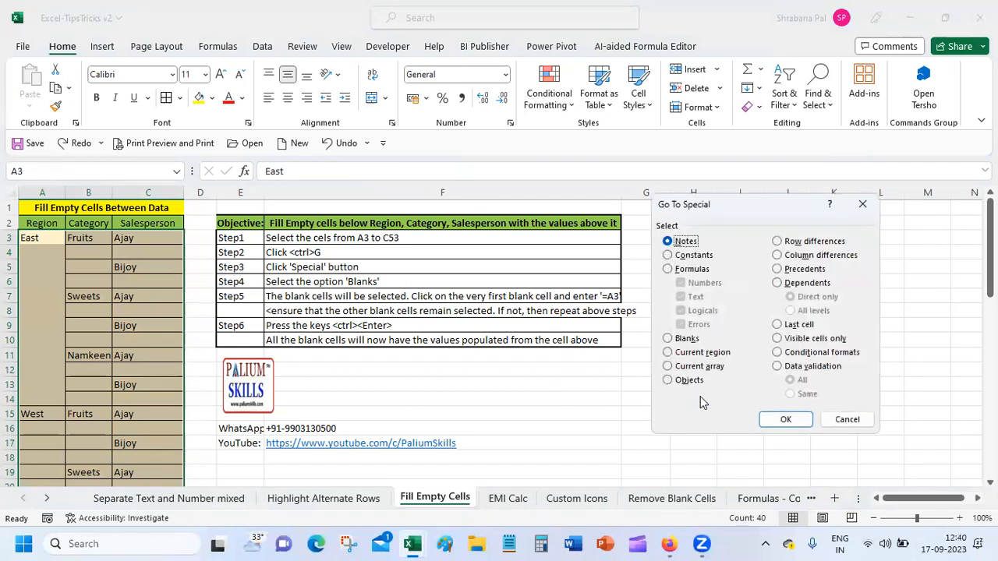
left_click(668, 340)
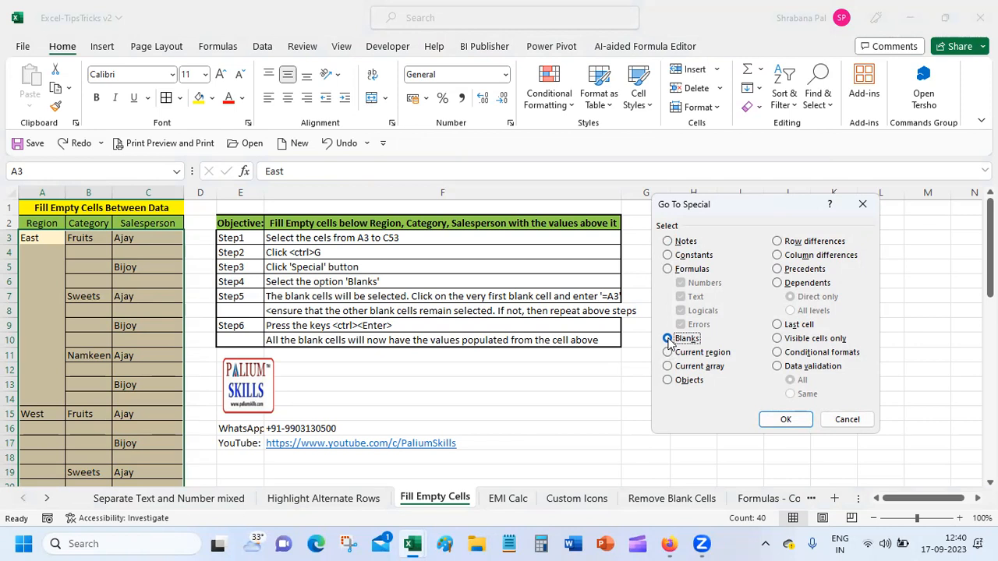
left_click(785, 419)
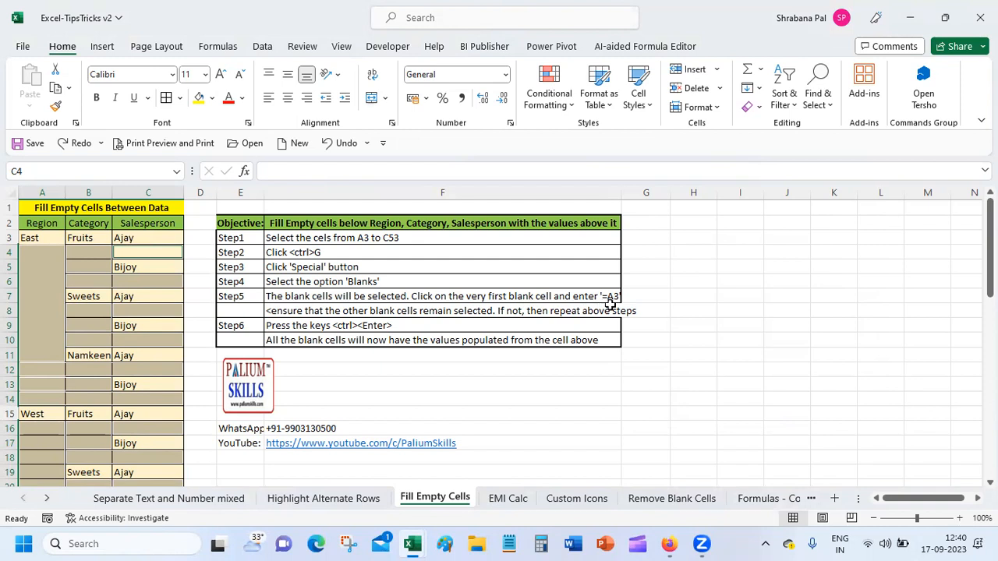
left_click(318, 172)
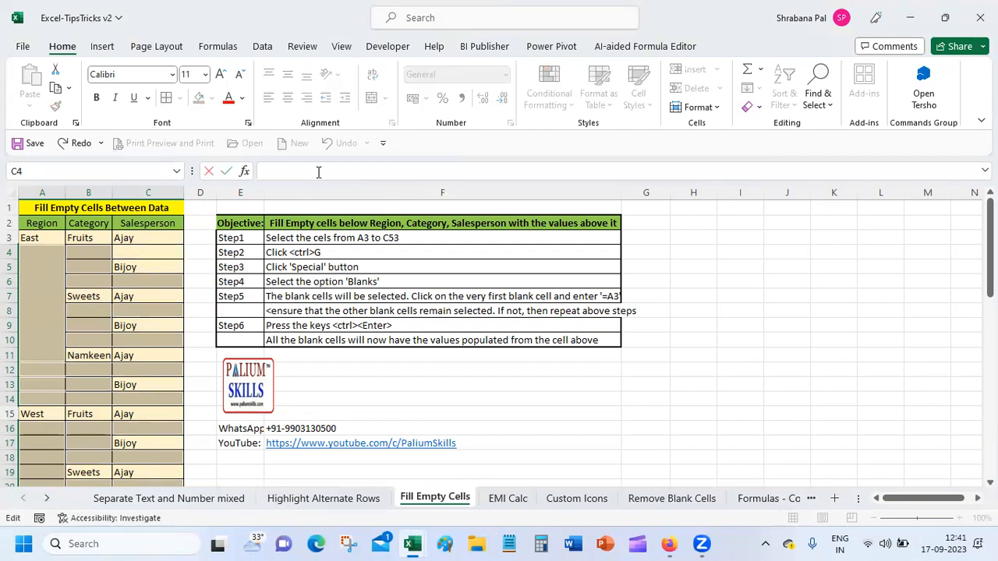
type("=a3")
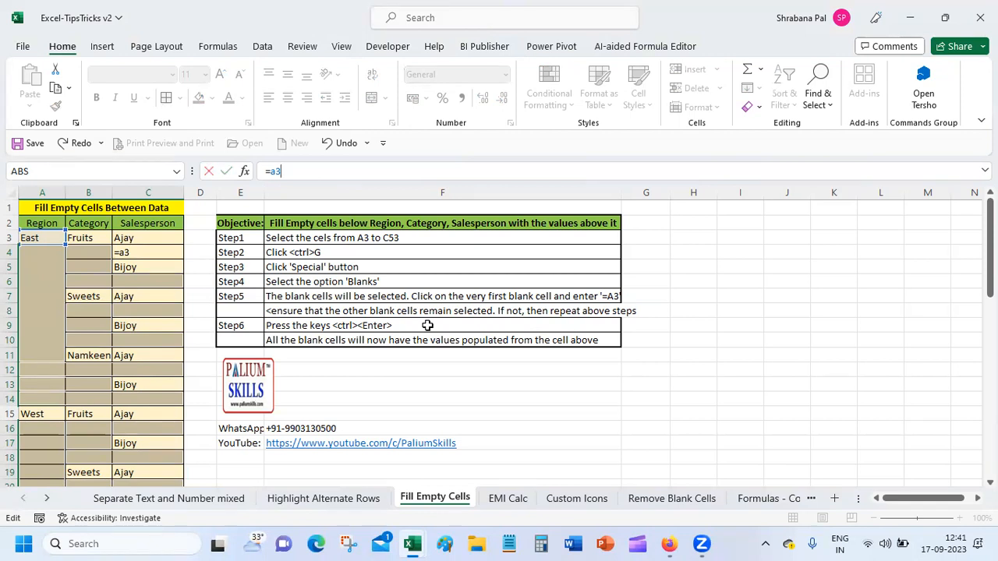
key("ctrl+Return")
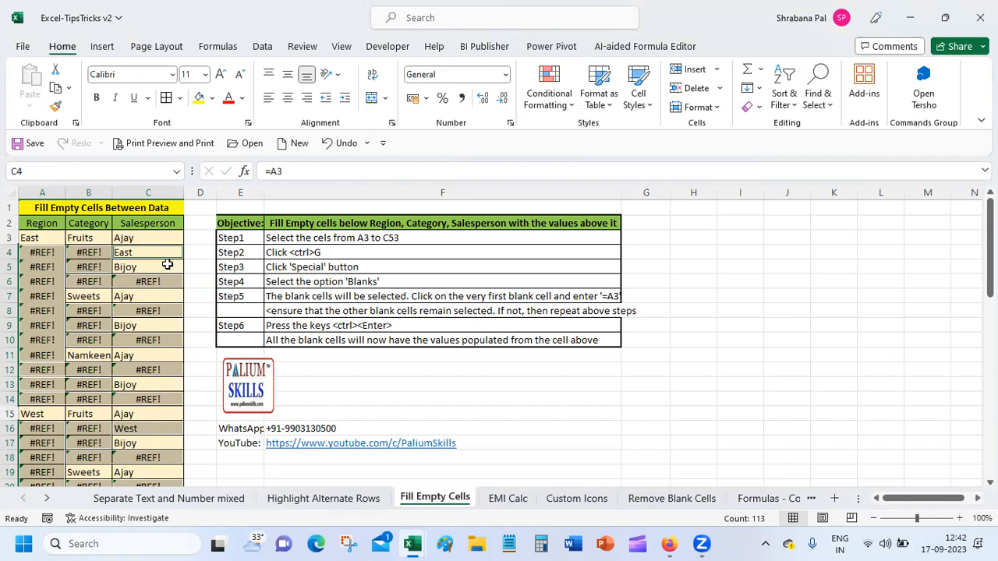
key("ctrl+z")
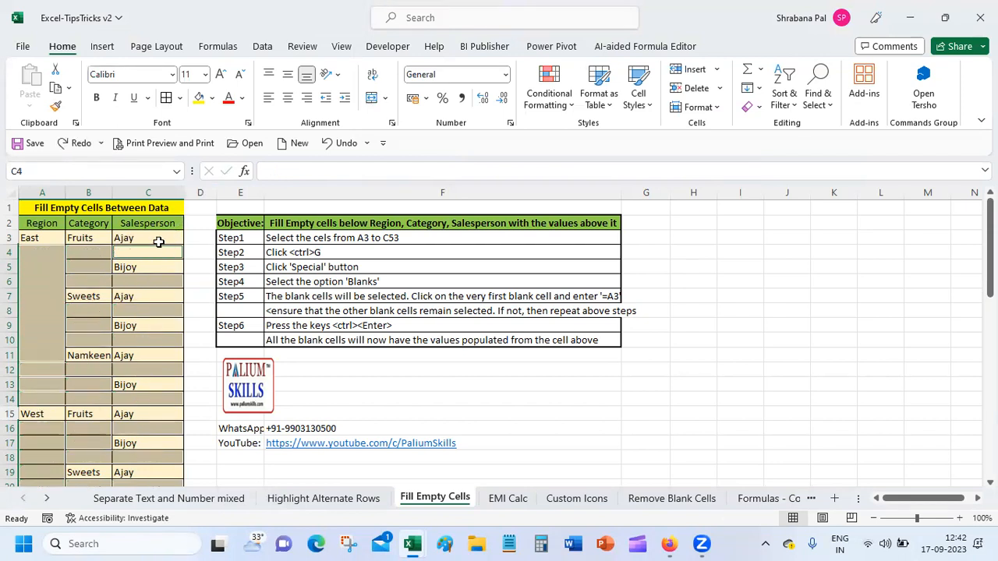
Delete Ajay from cell C3 so it is empty.
left_click(159, 240)
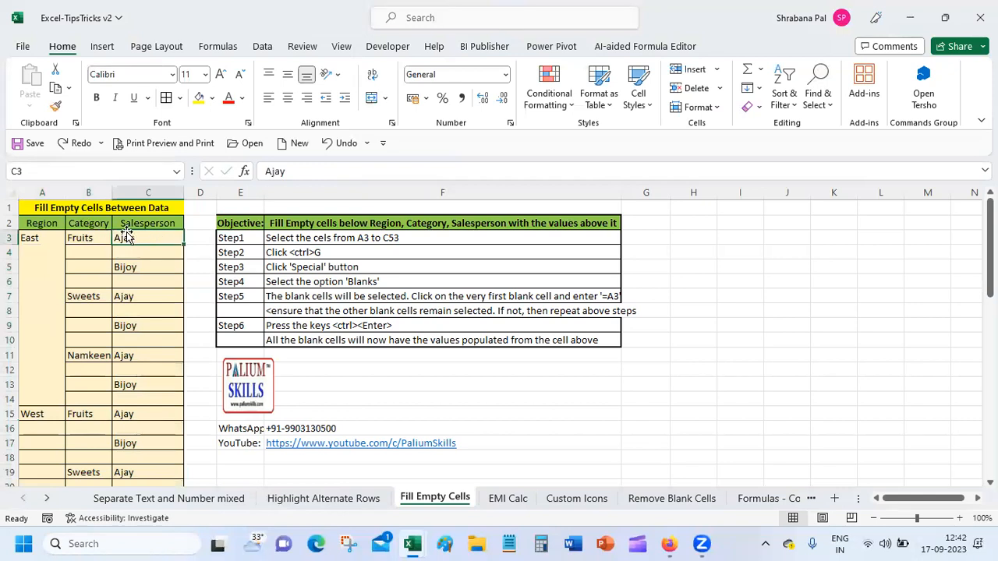
left_click(312, 172)
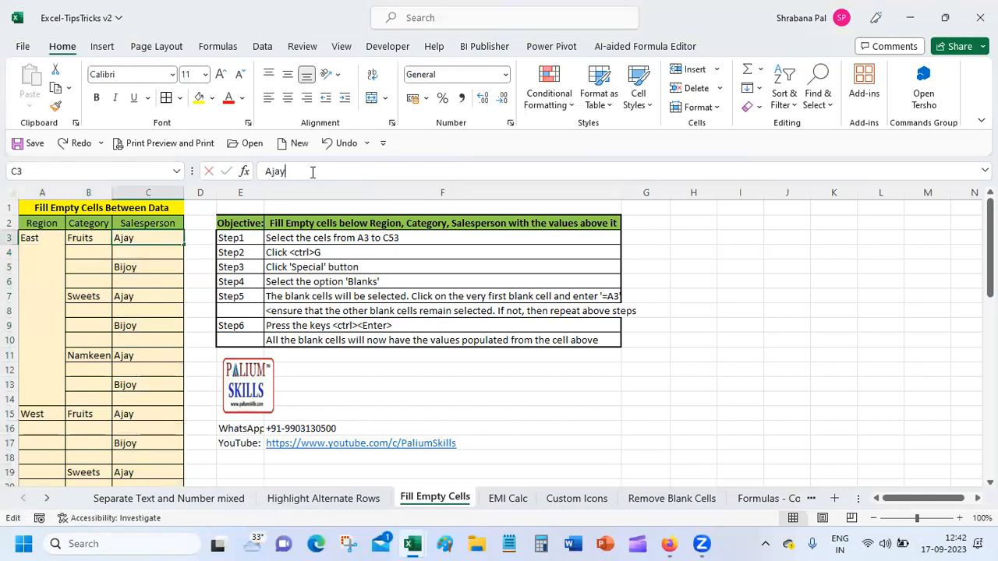
key("BackSpace")
key("BackSpace")
key("BackSpace")
key("BackSpace")
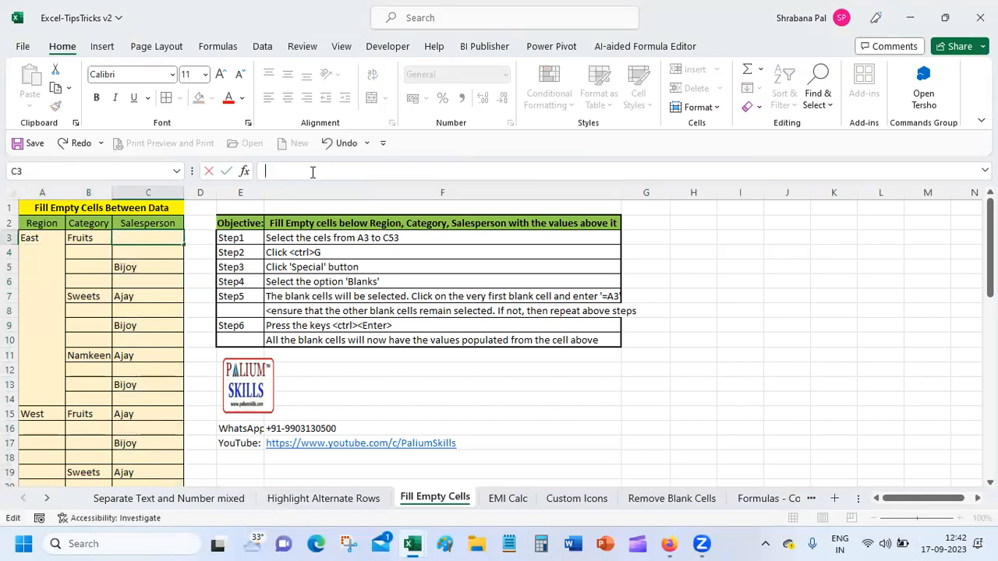
Select A3:C53 and use Go To Special to select only the Blanks, including C3.
left_click_drag(30, 234, 148, 282)
scroll(323, 319, "down", 7)
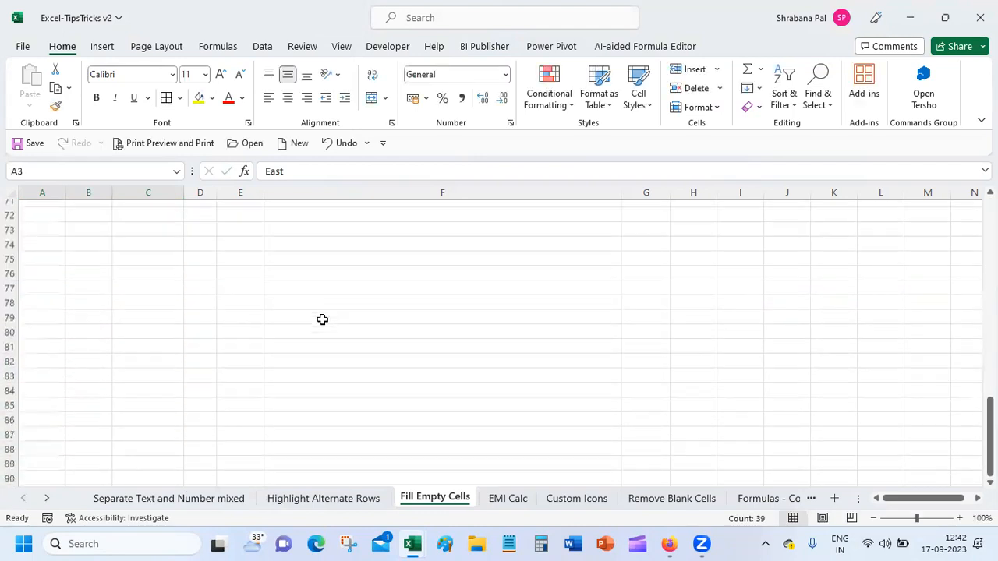
scroll(323, 319, "up", 20)
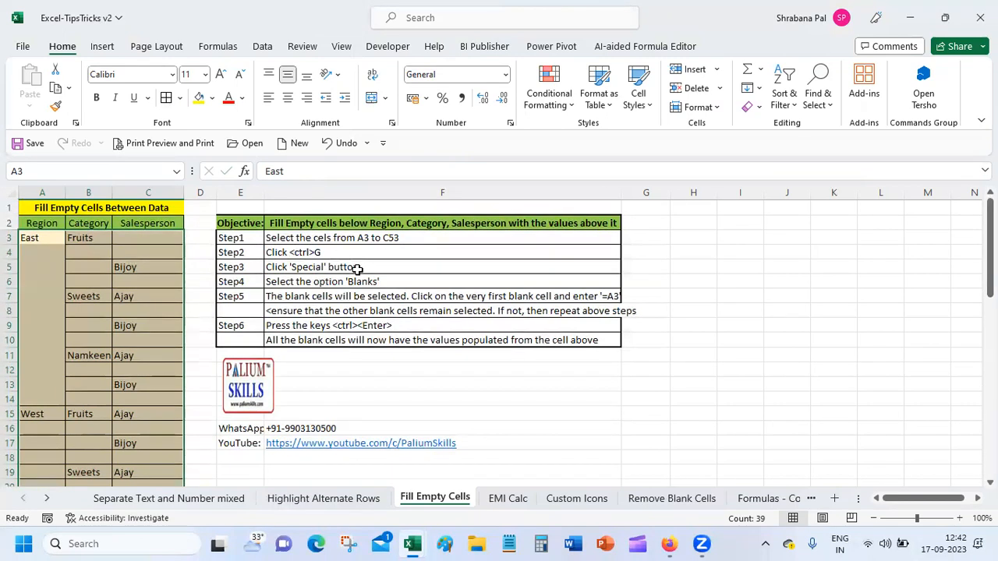
key("ctrl+g")
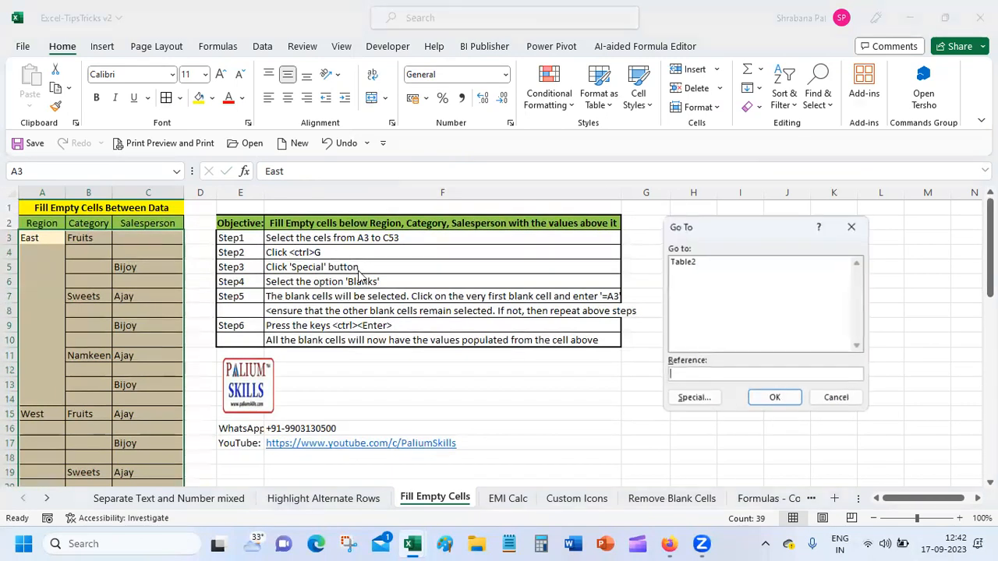
left_click(690, 399)
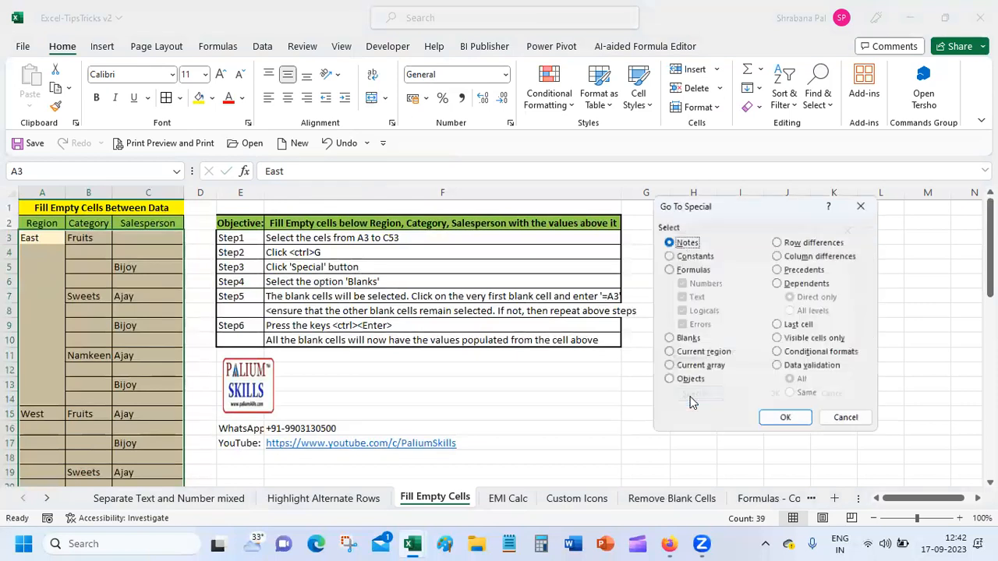
left_click(682, 341)
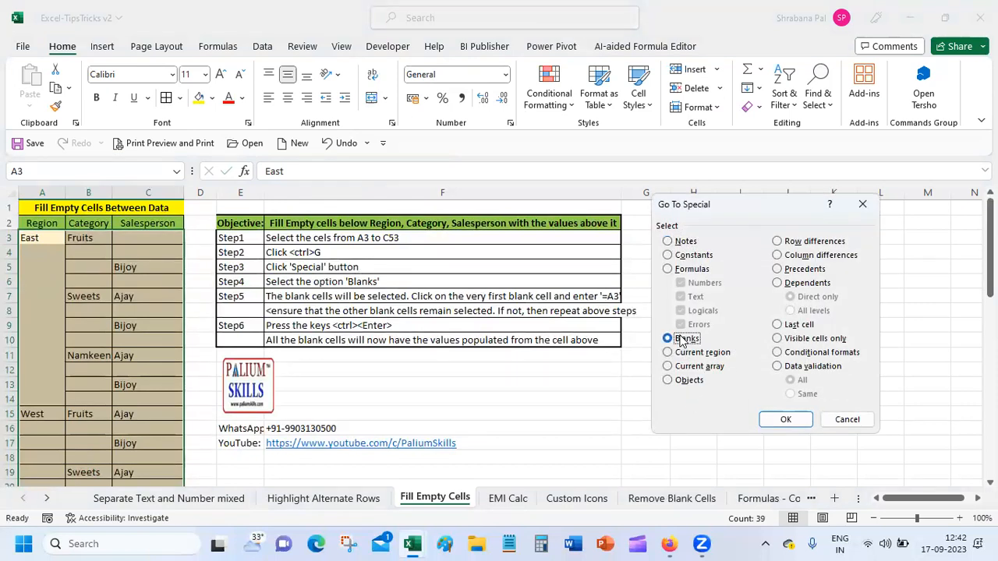
left_click(768, 419)
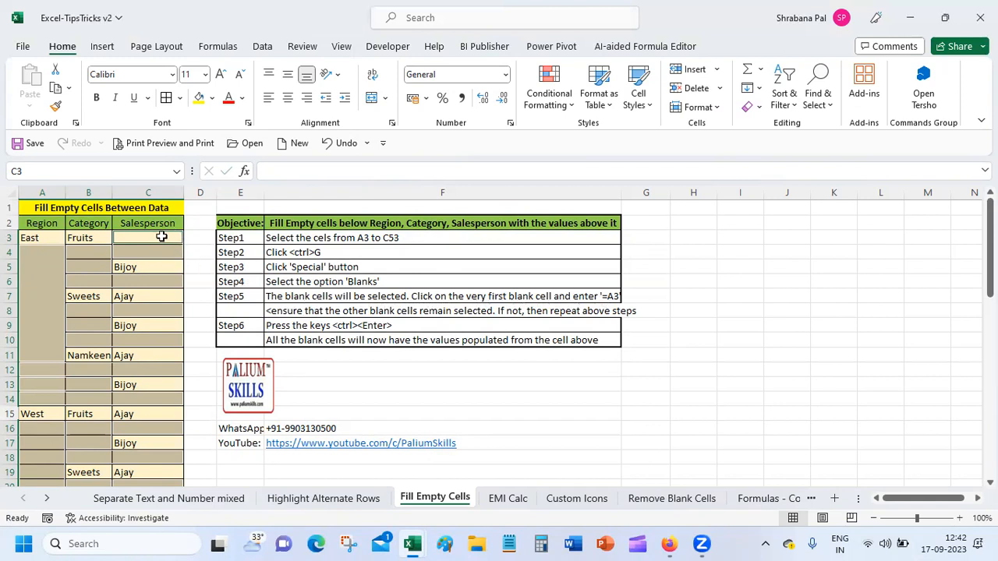
Fill the blanks with =a3 via Ctrl+Enter, then undo twice to bring Ajay back into C3.
left_click(273, 172)
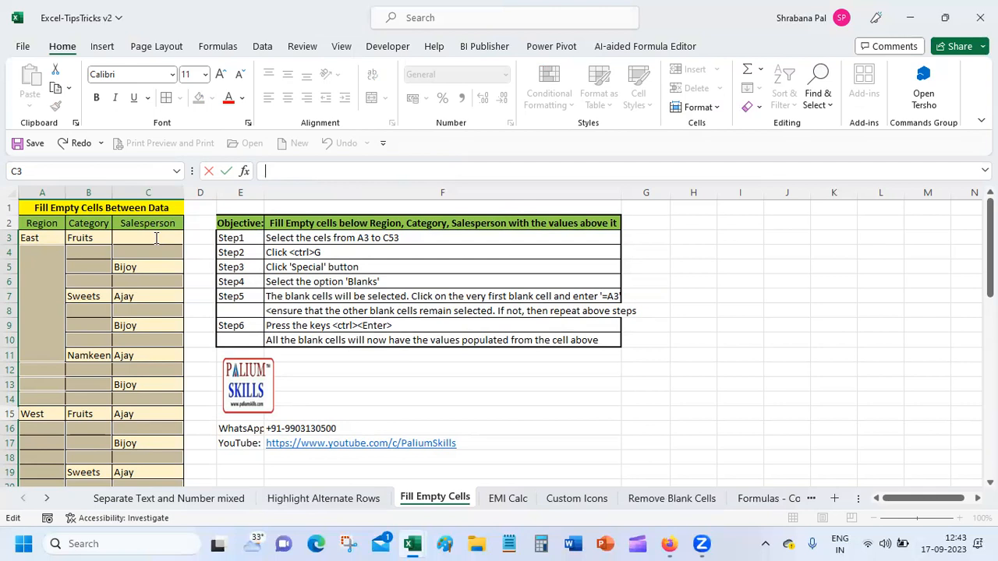
type("=a3")
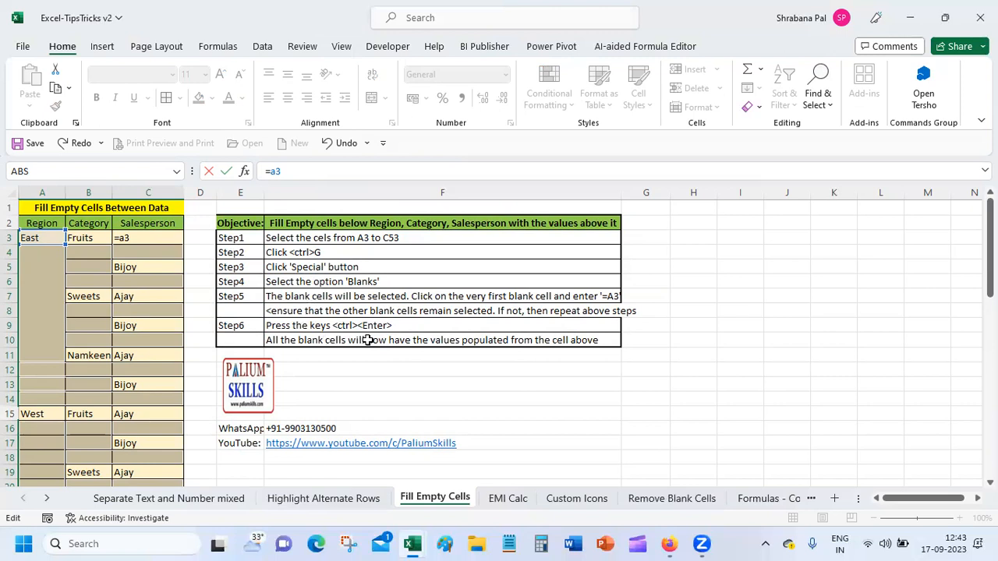
key("ctrl+Return")
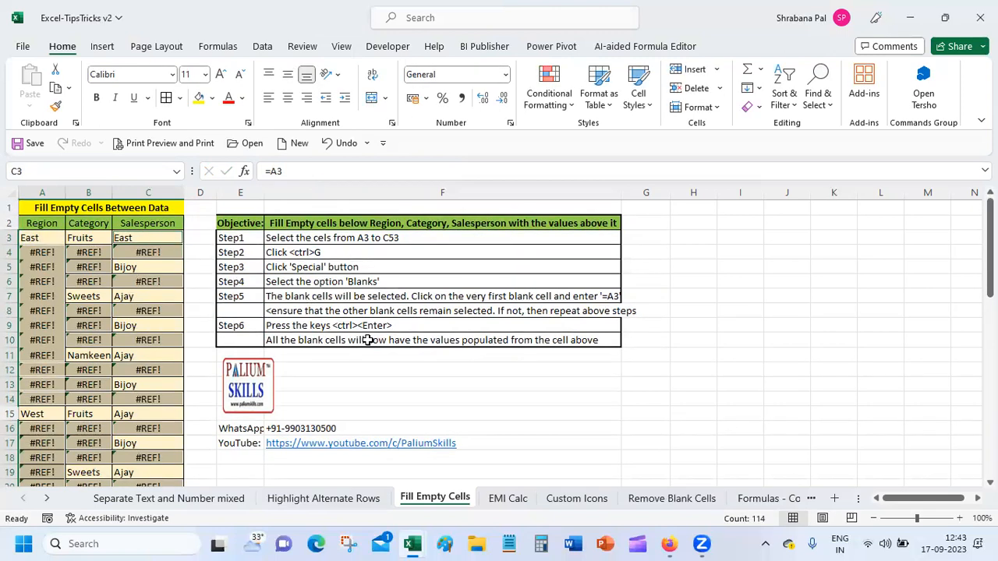
key("ctrl+z")
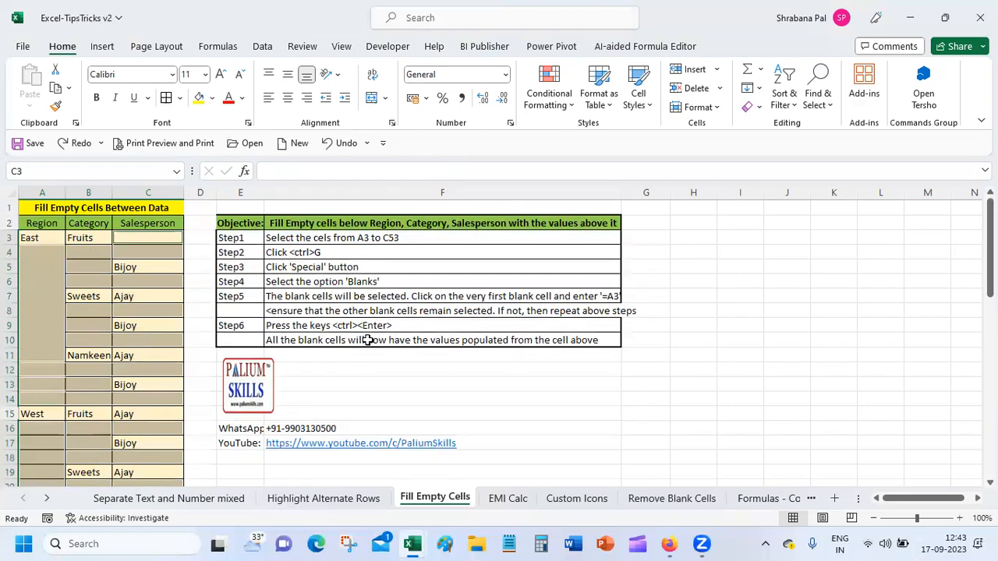
key("ctrl+z")
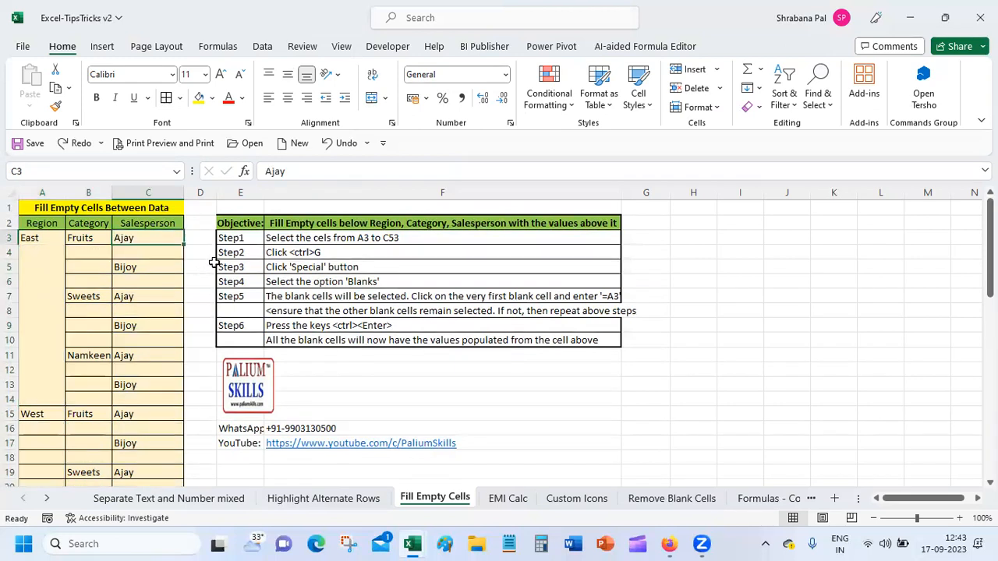
Drag-select the table data from A3 down to row 53.
left_click(33, 238)
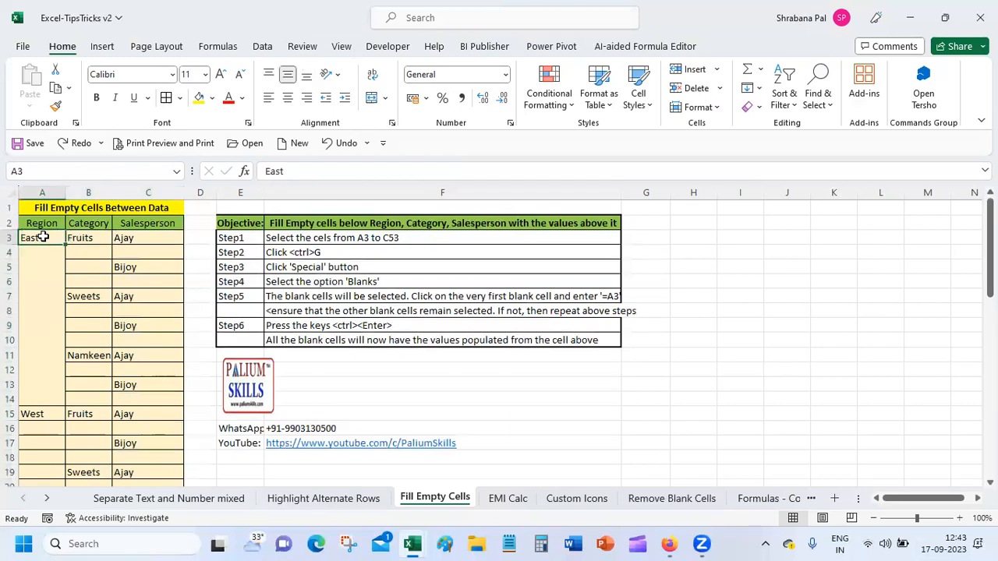
left_click(97, 310)
left_click_drag(47, 226, 38, 248)
left_click(41, 257)
left_click(39, 239)
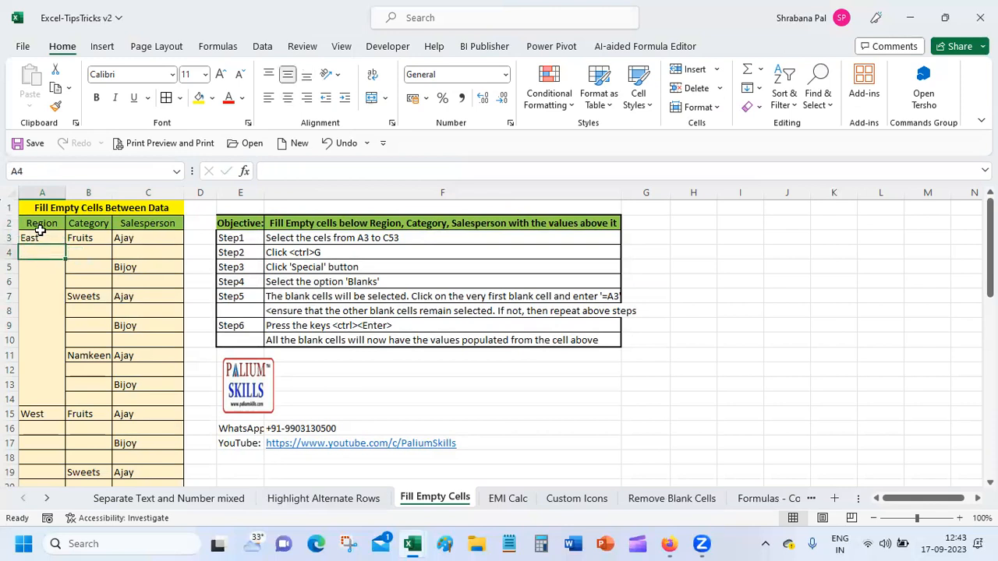
left_click_drag(42, 237, 154, 459)
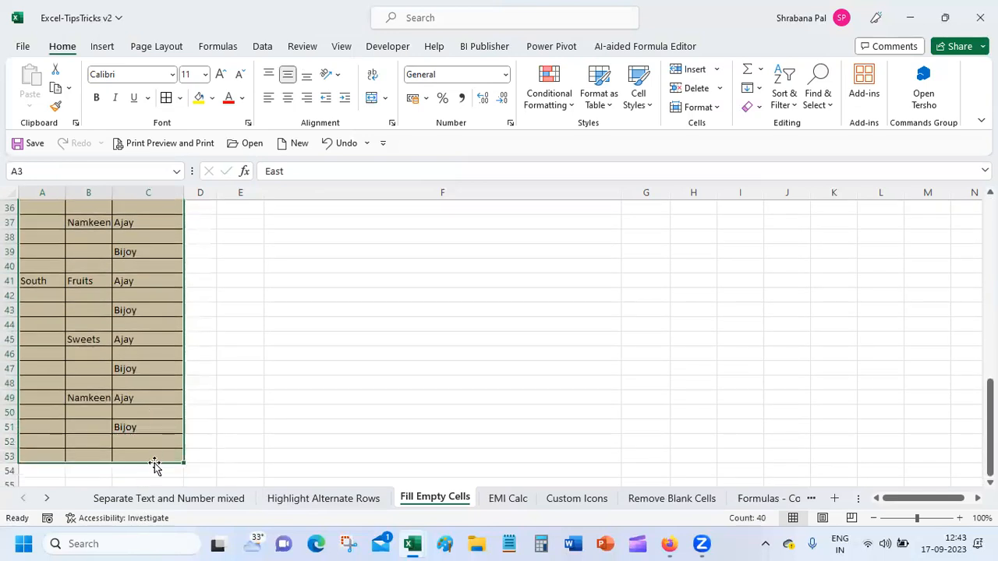
scroll(301, 330, "up", 12)
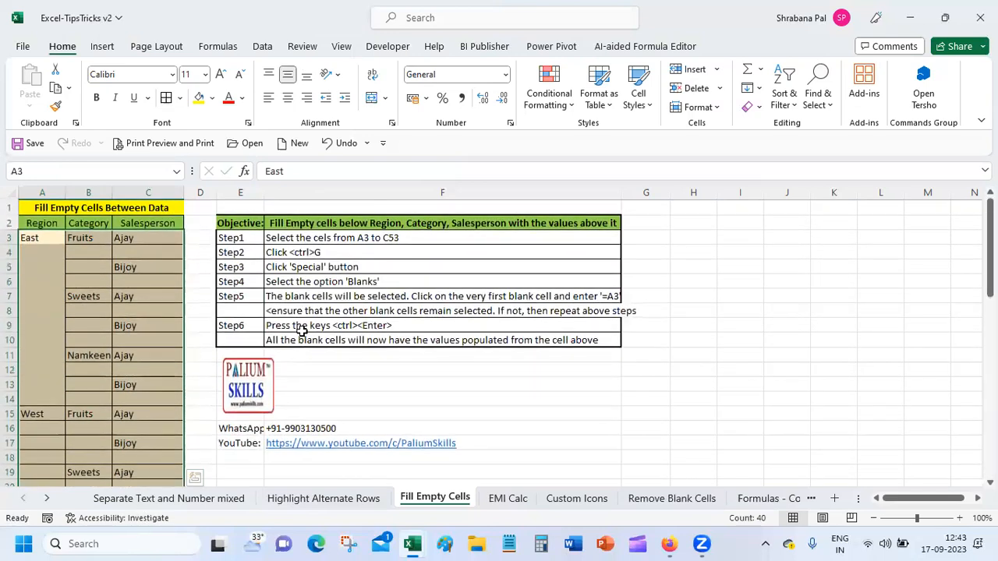
Reselect A3, undoing an accidental move of East to C10.
left_click(300, 329)
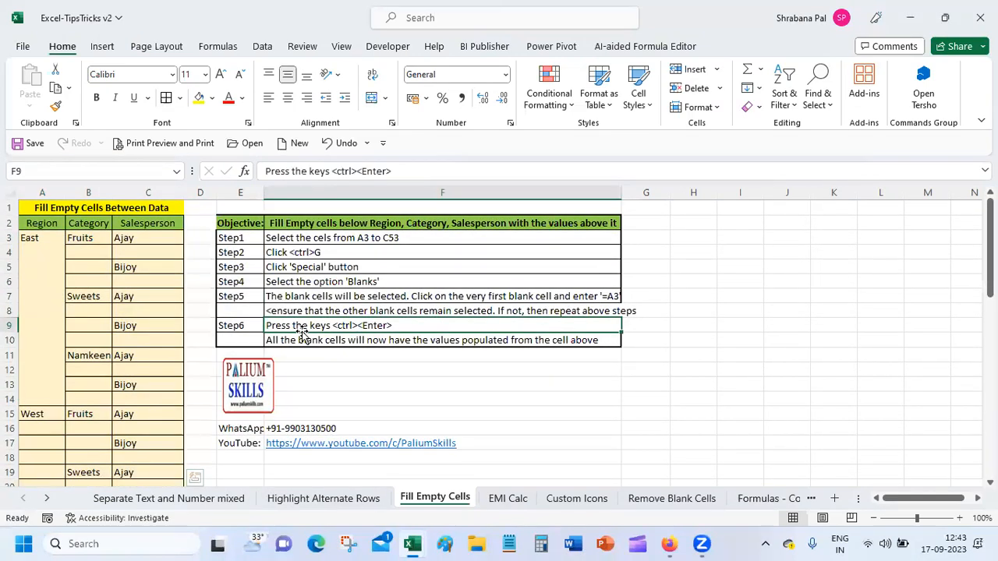
left_click(39, 237)
key("F2")
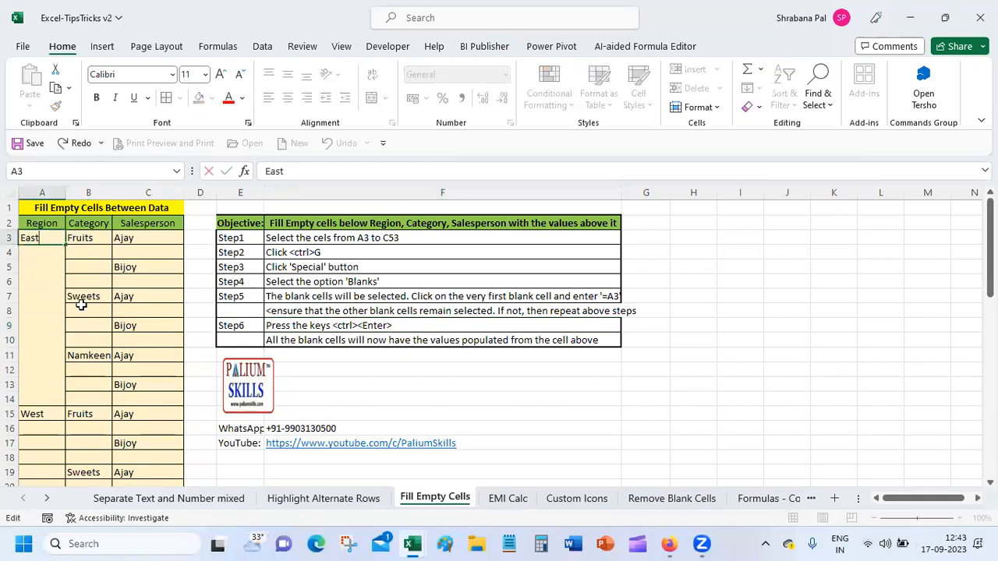
left_click(41, 266)
left_click(37, 237)
left_click_drag(37, 244, 81, 240)
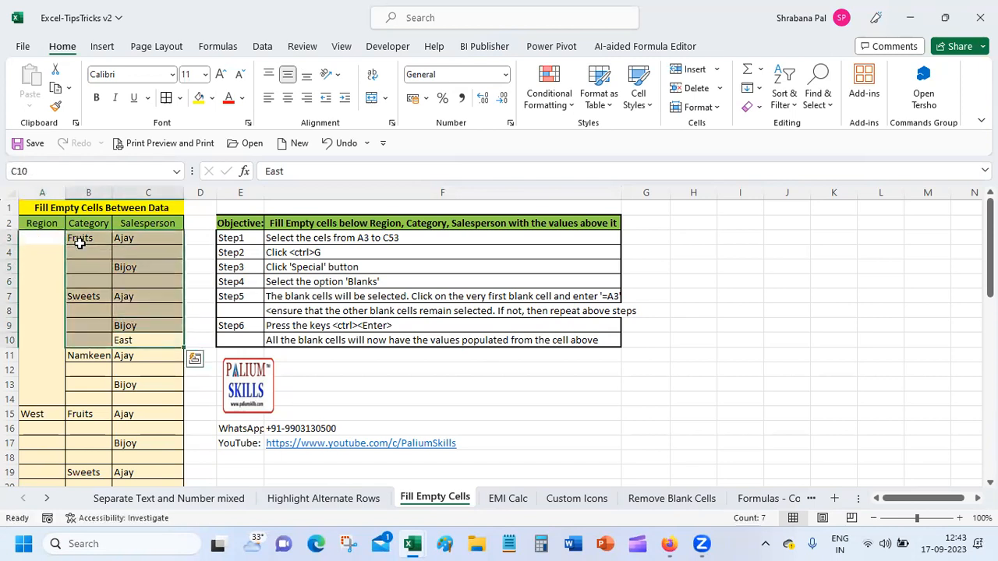
key("ctrl+z")
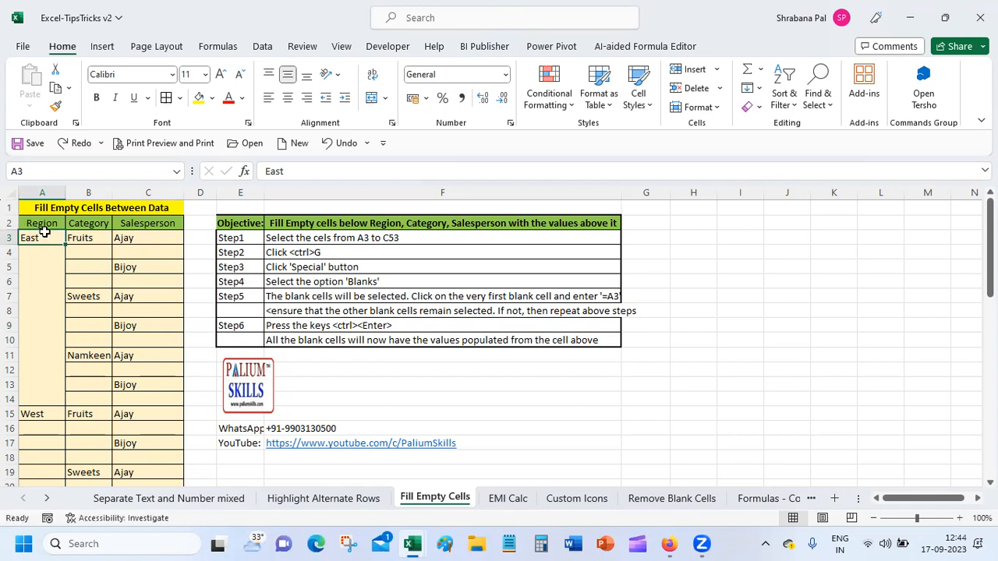
Extend the selection from A3 to C53 with Shift+arrow keys and call up Go To.
key("shift+Right")
key("shift+Right")
key("shift+Down")
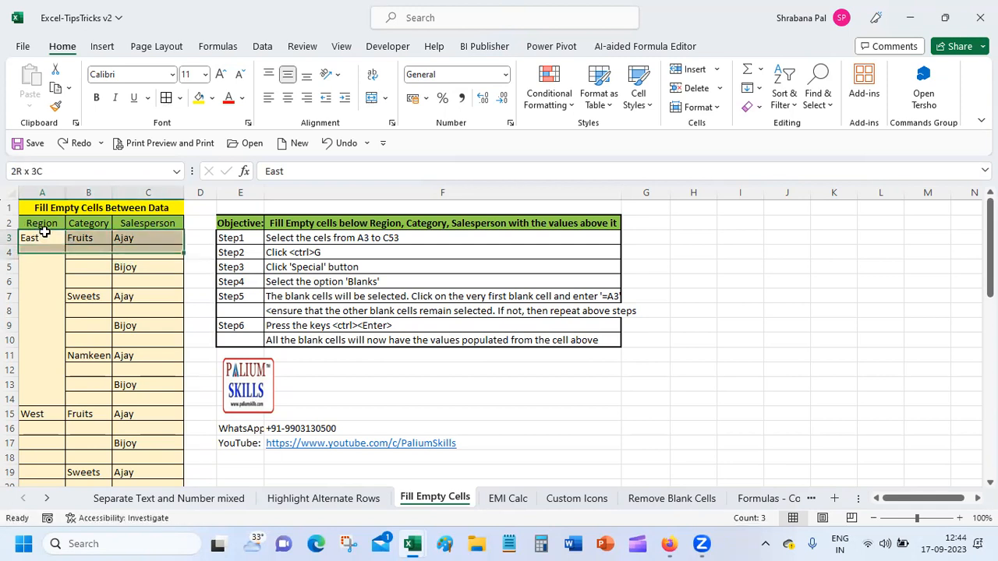
key("shift+Down")
key("shift+Down")
key("shift+Down")
key("shift+Down")
key("shift+Down")
key("shift+Down")
key("shift+Down")
key("shift+Down")
key("shift+Down")
key("shift+Down")
key("shift+Down")
key("shift+Down")
key("shift+Down")
key("shift+Down")
key("shift+Down")
key("shift+Down")
key("shift+Down")
key("shift+Down")
key("shift+Down")
key("shift+Down")
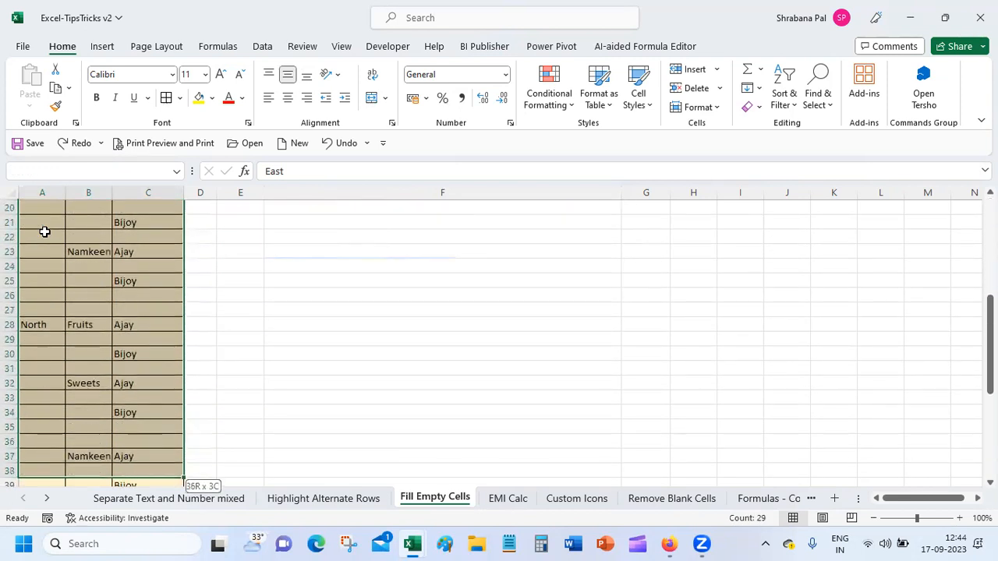
key("shift+Down")
key("shift+Down")
key("shift+Down")
key("shift+Down")
key("shift+Down")
key("shift+Down")
key("shift+Down")
key("shift+Down")
key("shift+Down")
key("shift+Down")
key("shift+Down")
key("shift+Down")
key("shift+Down")
key("shift+Down")
key("shift+Down")
key("shift+Down")
key("shift+Up")
key("shift+Up")
key("shift+Up")
key("shift+Up")
key("shift+Up")
key("shift+Up")
key("shift+Up")
key("shift+Up")
key("shift+Up")
key("shift+Up")
key("shift+Up")
key("shift+Up")
key("shift+Up")
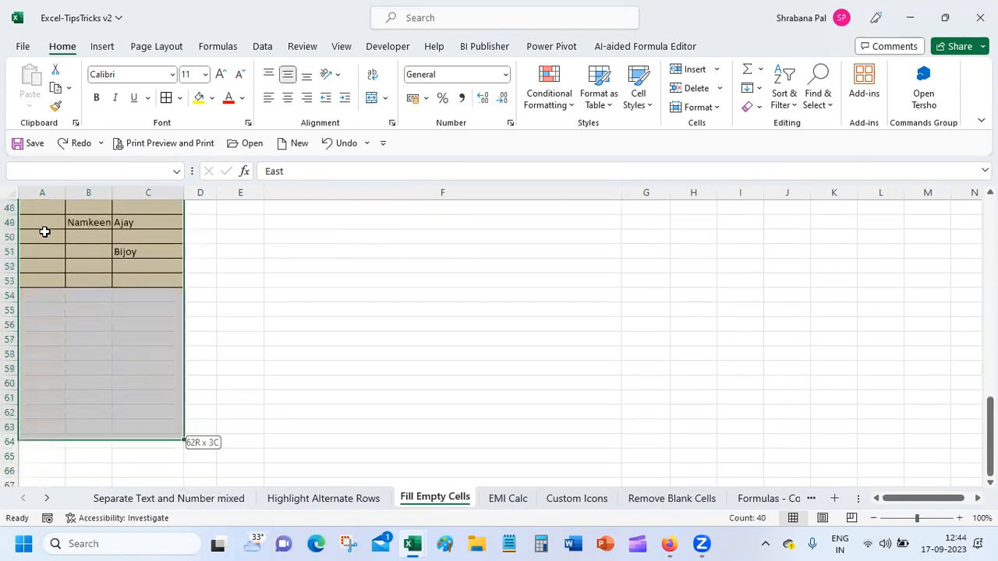
scroll(44, 232, "up", 15)
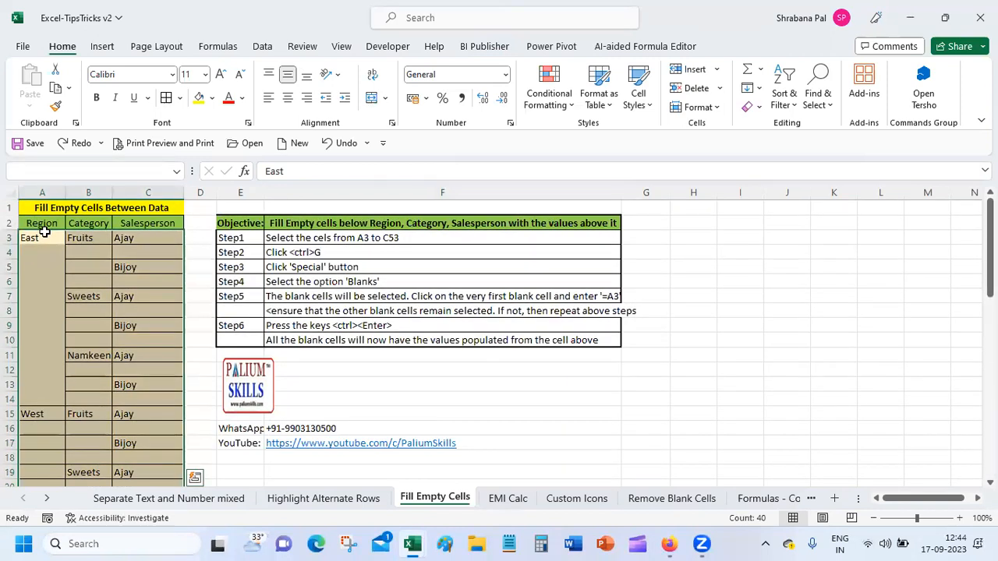
key("ctrl+g")
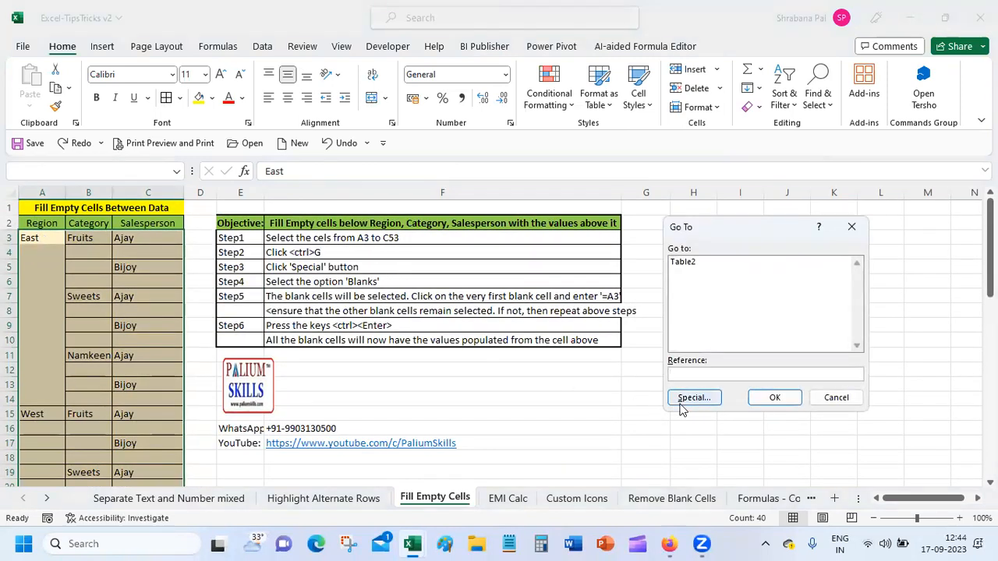
Choose Special, then Blanks, and confirm to select only the empty data cells.
left_click(694, 399)
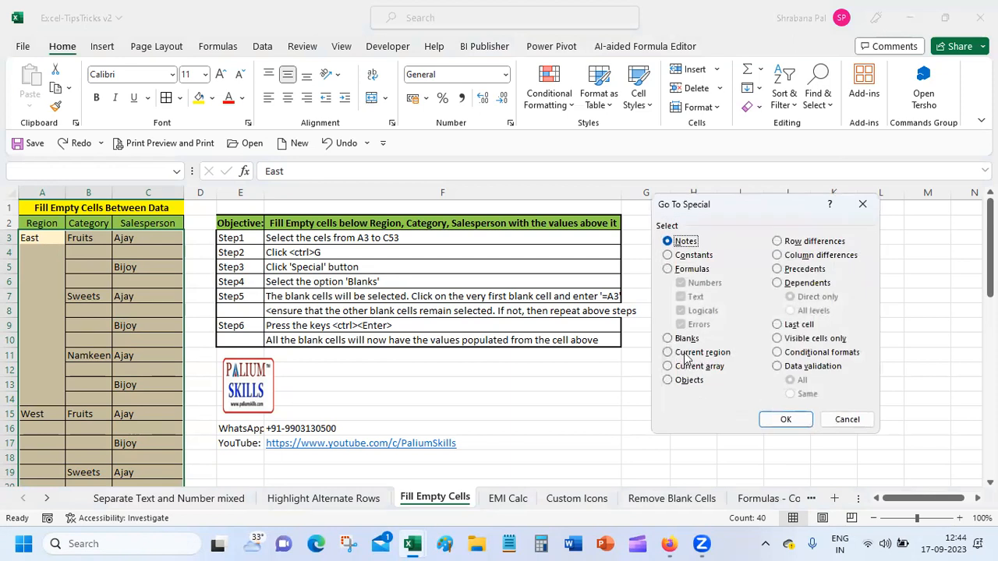
left_click(686, 340)
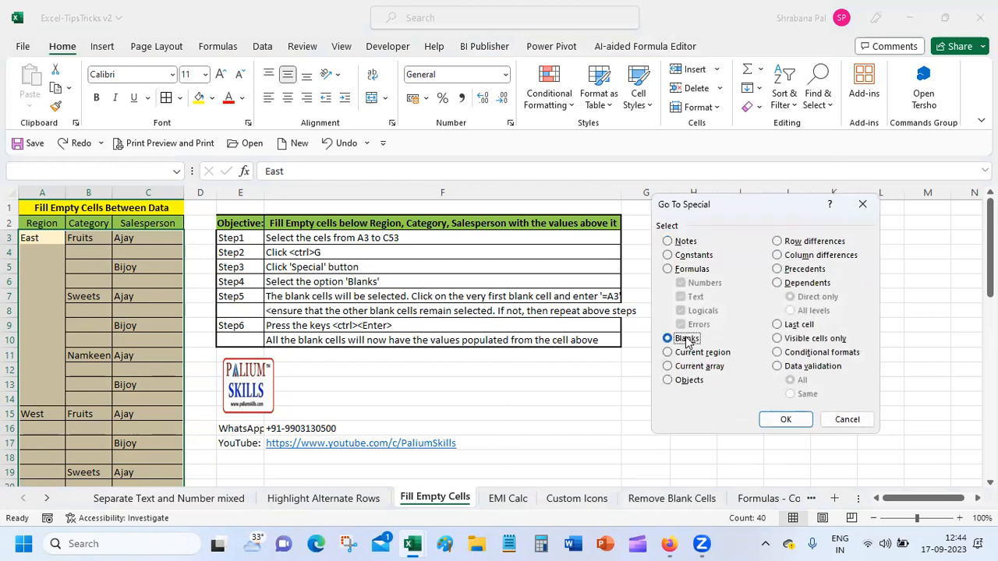
left_click(783, 418)
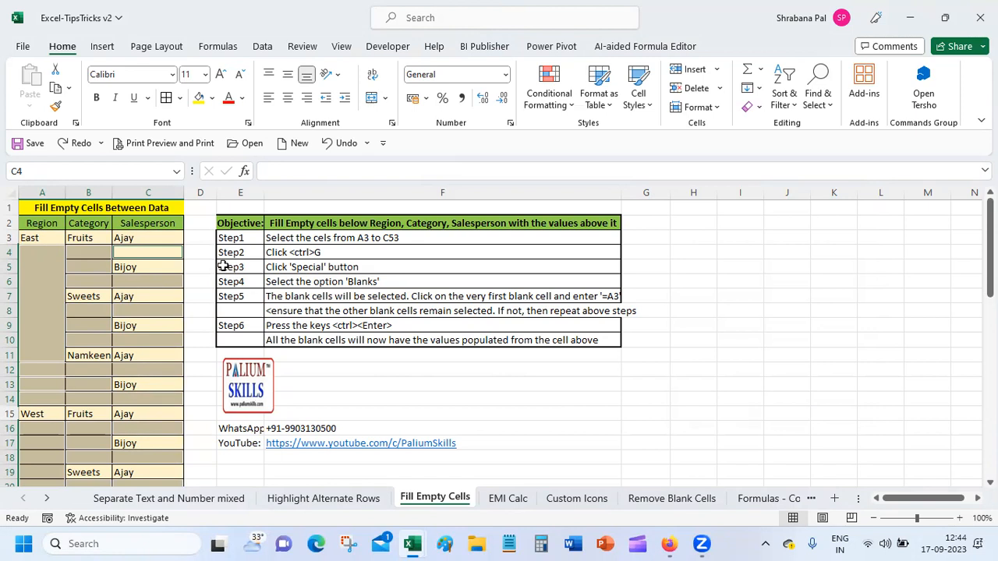
key("ctrl+g")
left_click(693, 397)
left_click(668, 338)
left_click(785, 419)
type("=")
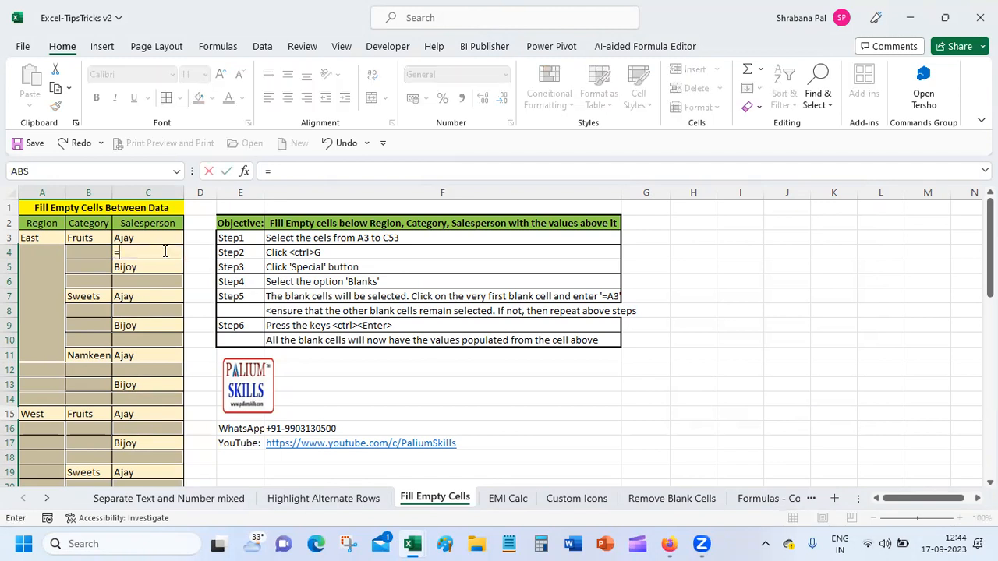
type("a3")
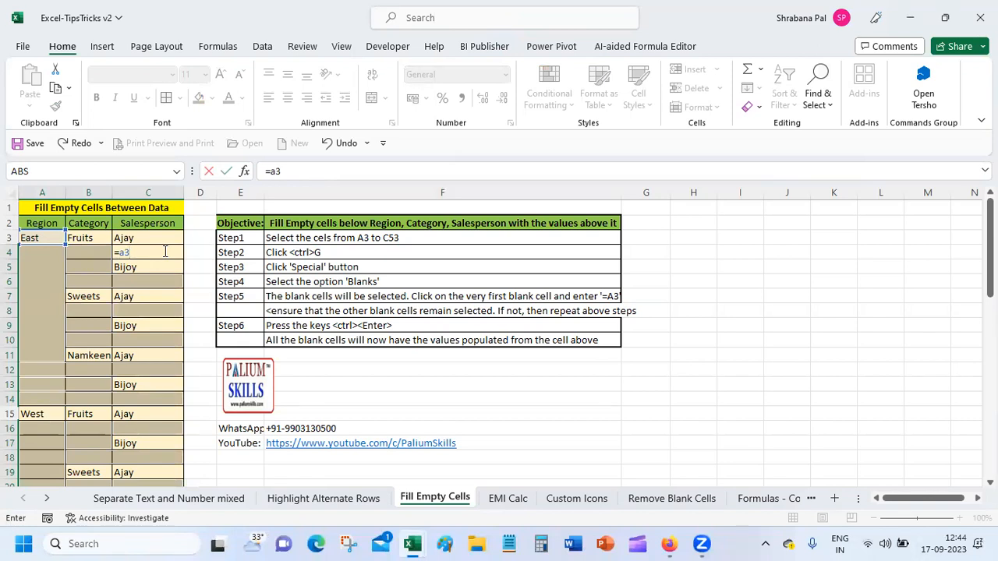
key("ctrl+Return")
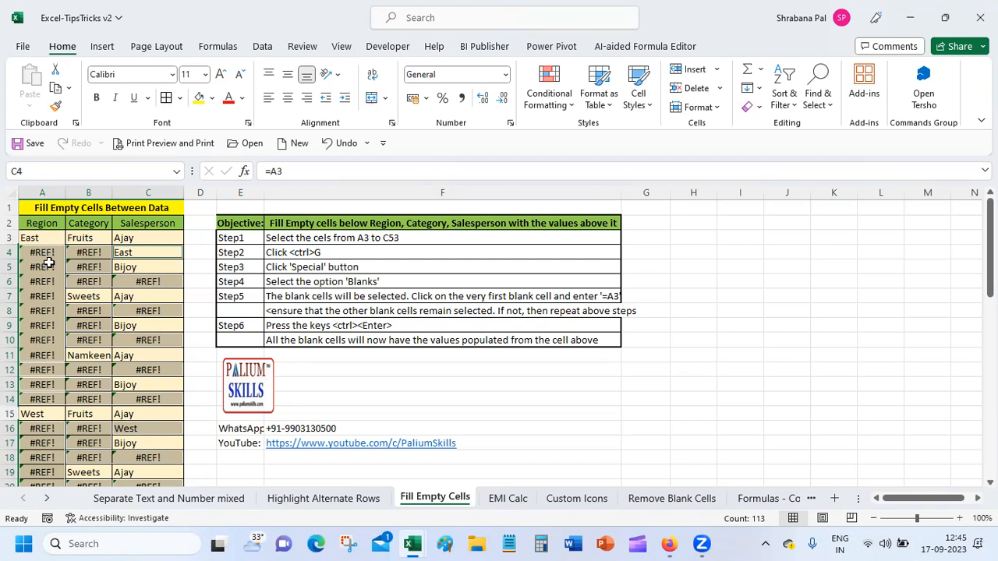
left_click(336, 146)
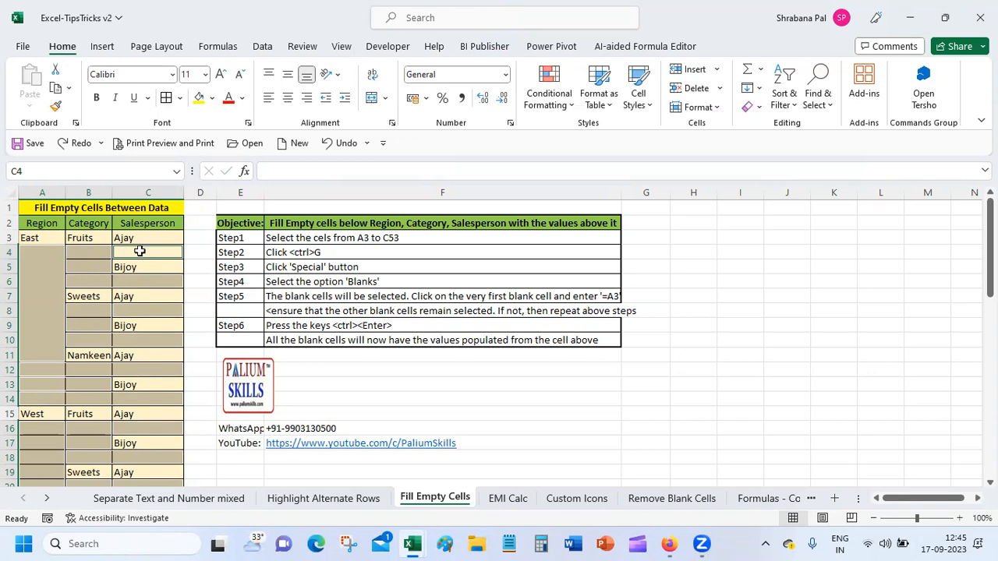
Enter =C3 into all selected blanks at once with Ctrl+Enter.
type("=c3")
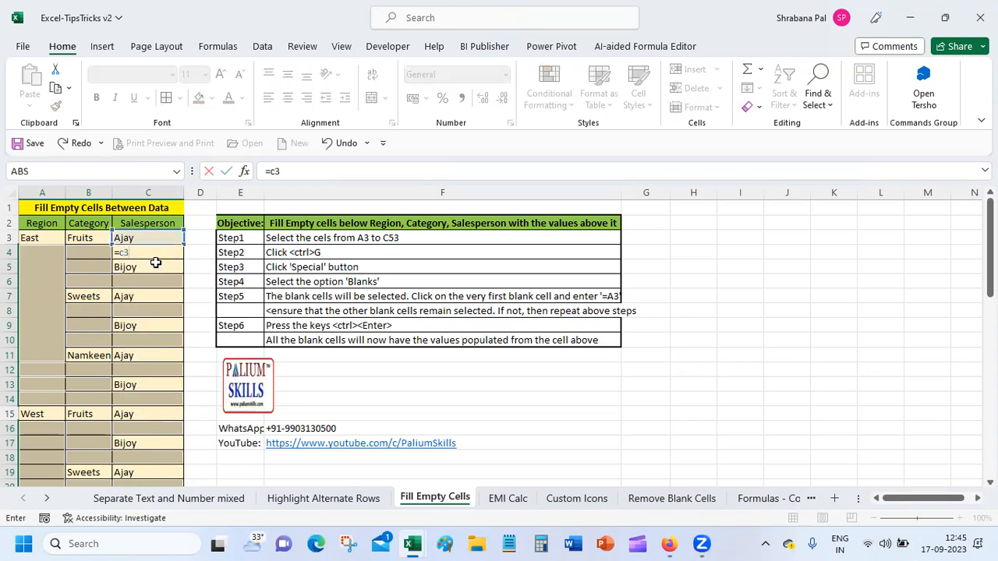
key("ctrl+Return")
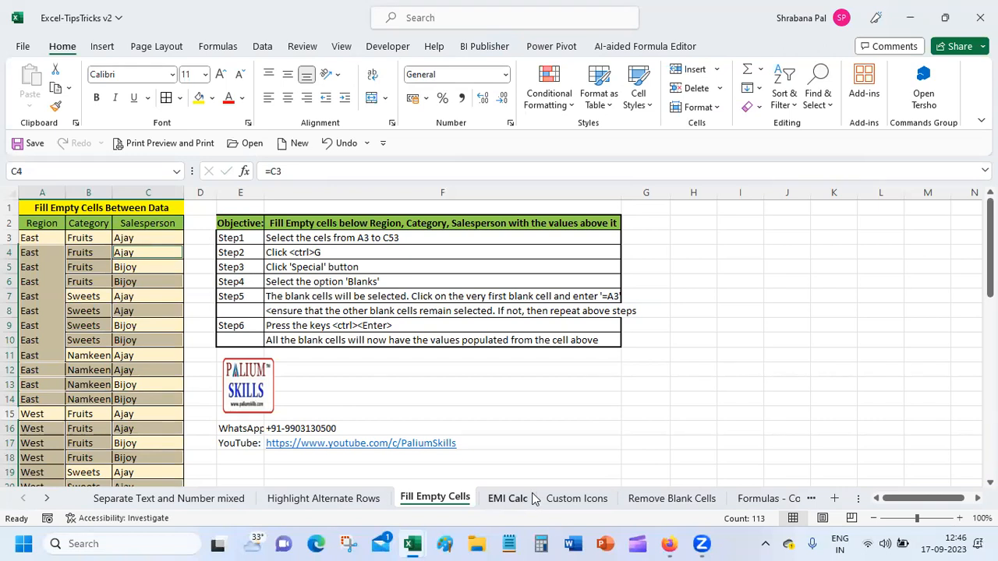
On EMI Calc, inspect the loan amount, rate, 360-month tenure and PMT formula in B1:B4.
left_click(505, 498)
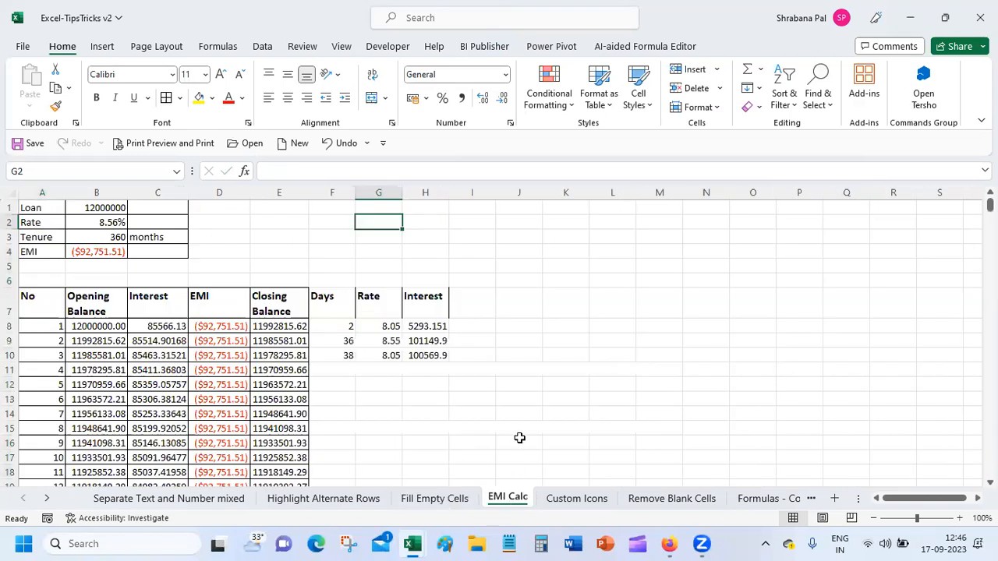
left_click(443, 420)
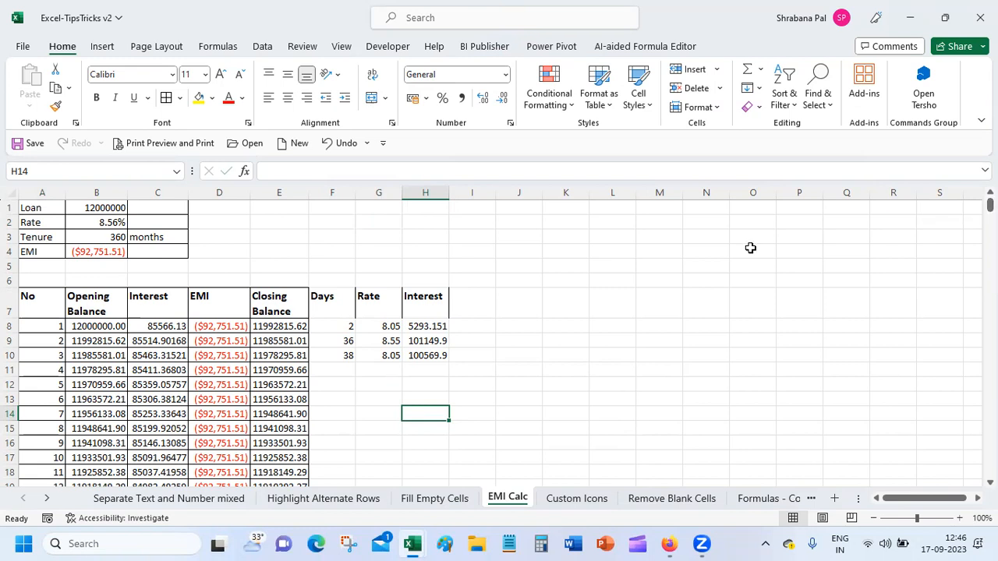
left_click(105, 225)
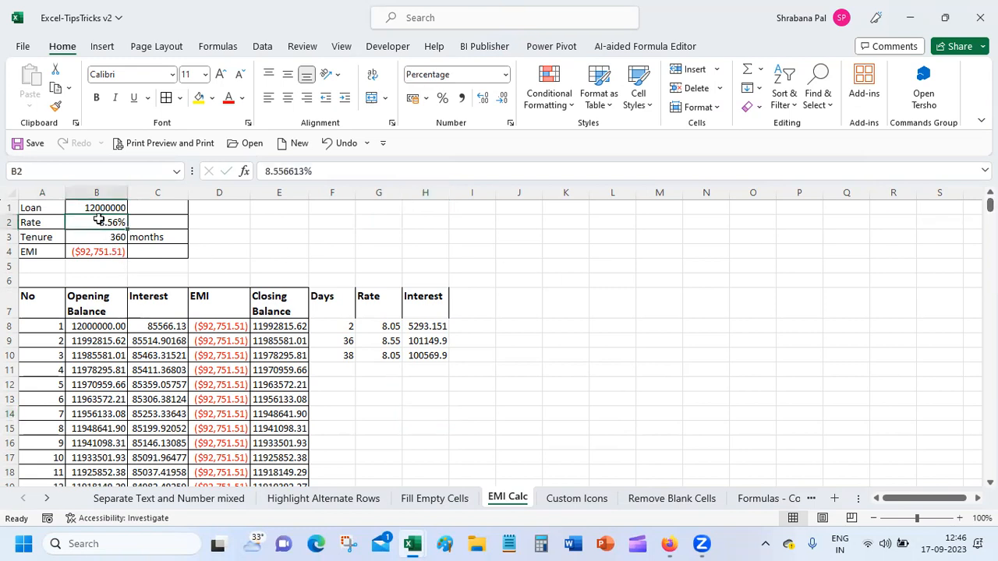
left_click(98, 208)
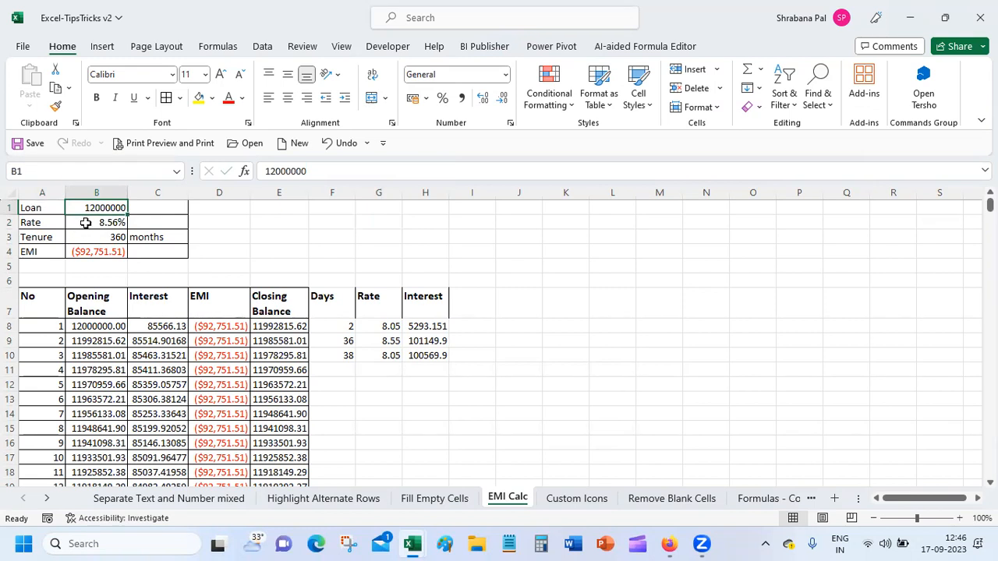
left_click(86, 223)
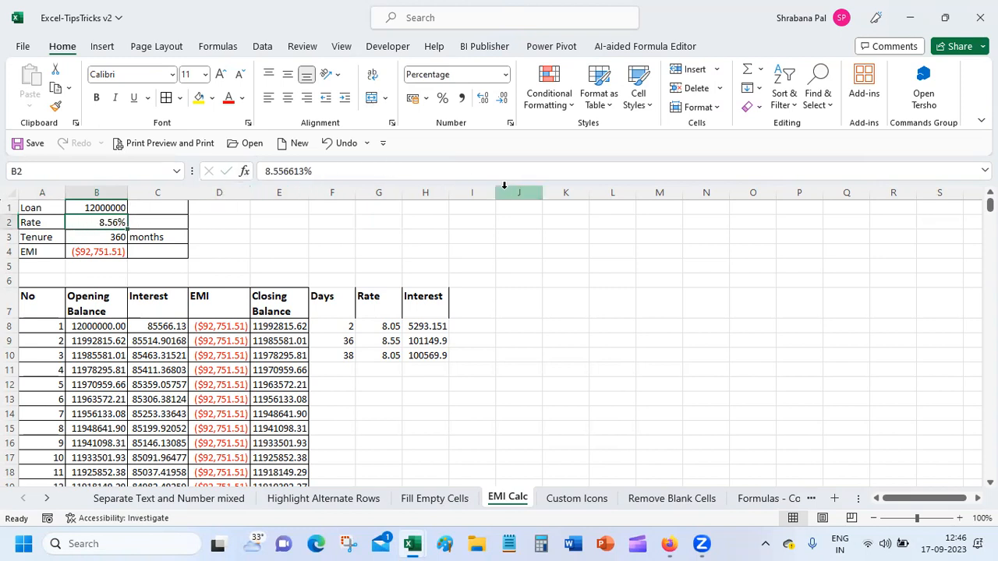
left_click(86, 238)
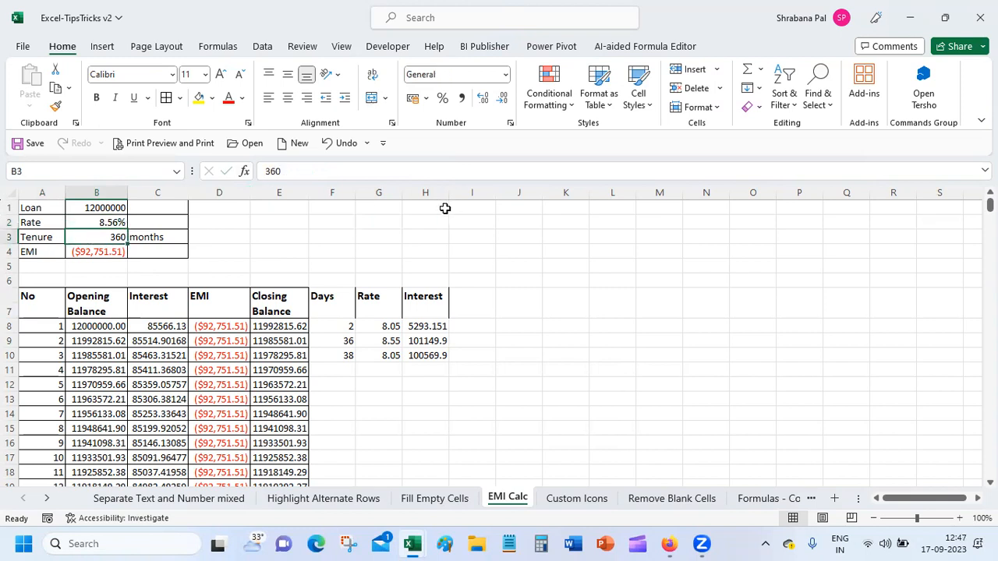
left_click(93, 251)
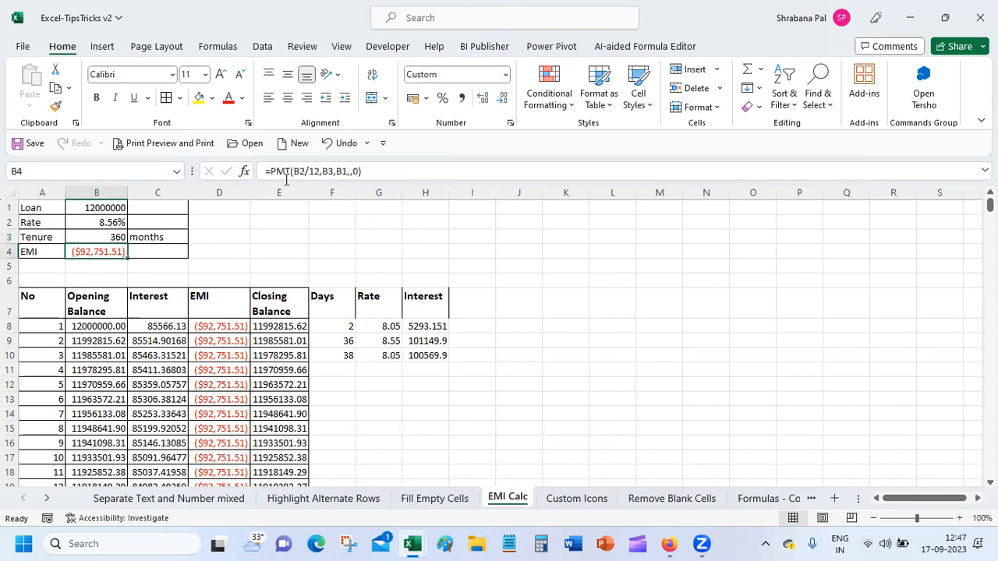
left_click(245, 176)
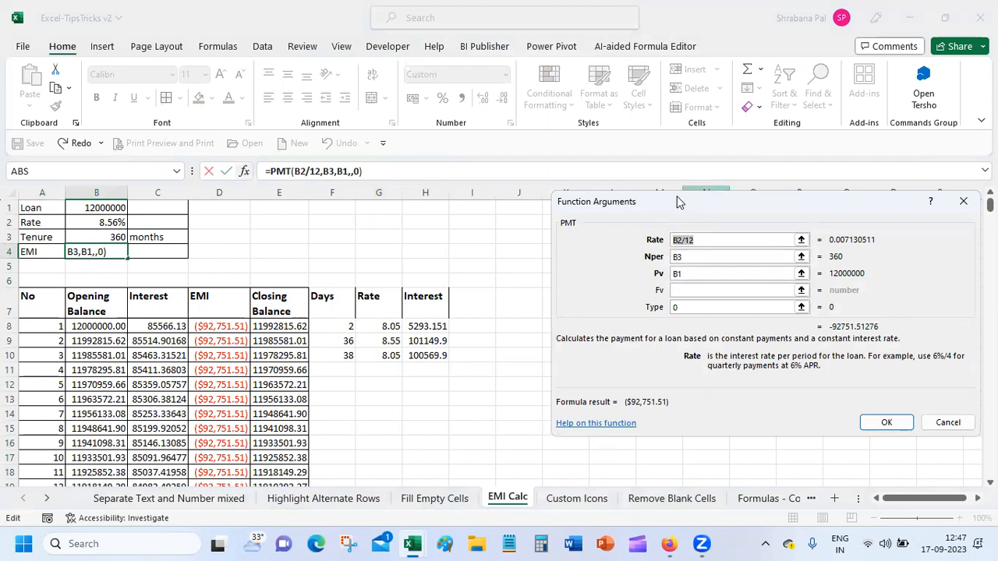
left_click_drag(676, 202, 477, 182)
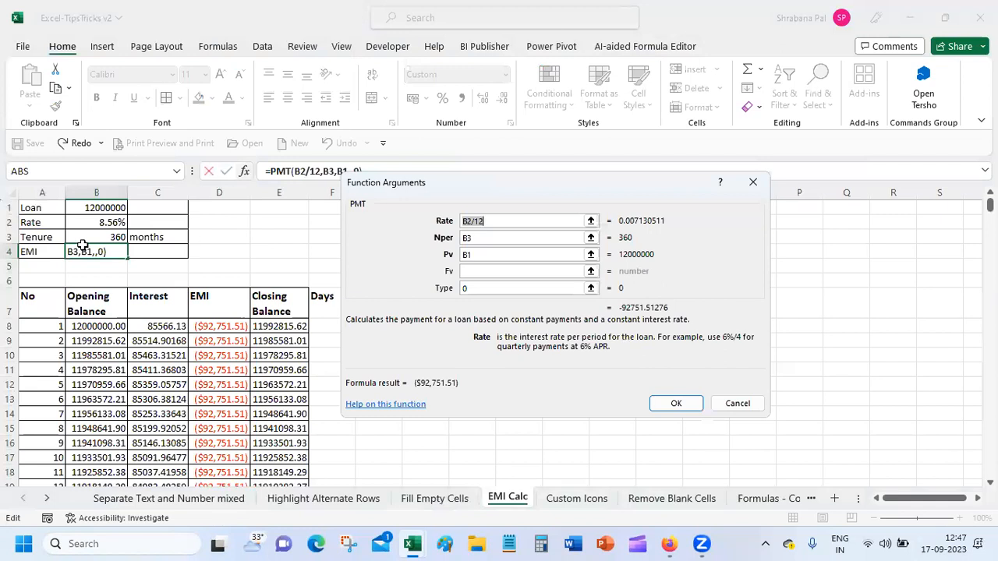
left_click(500, 221)
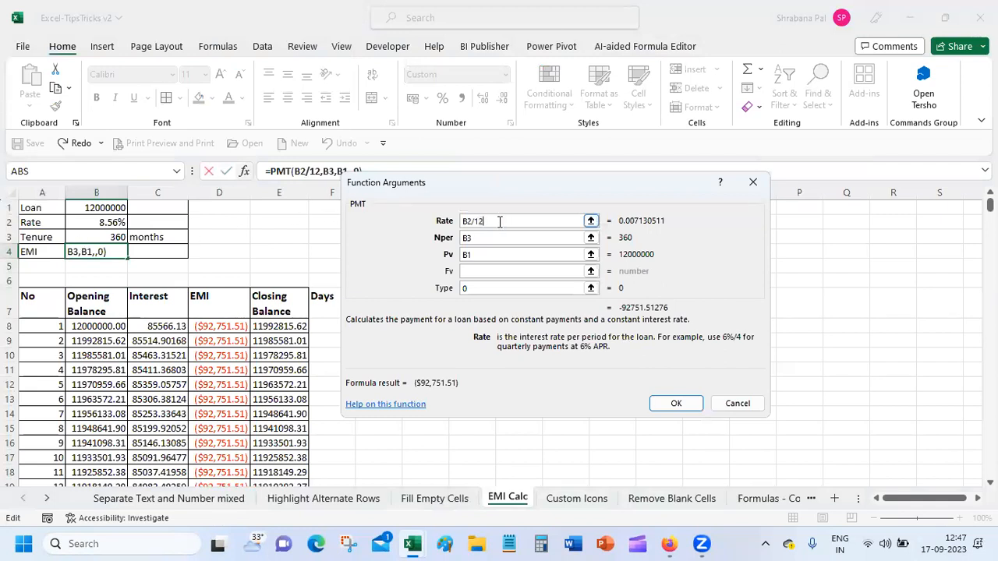
left_click(499, 241)
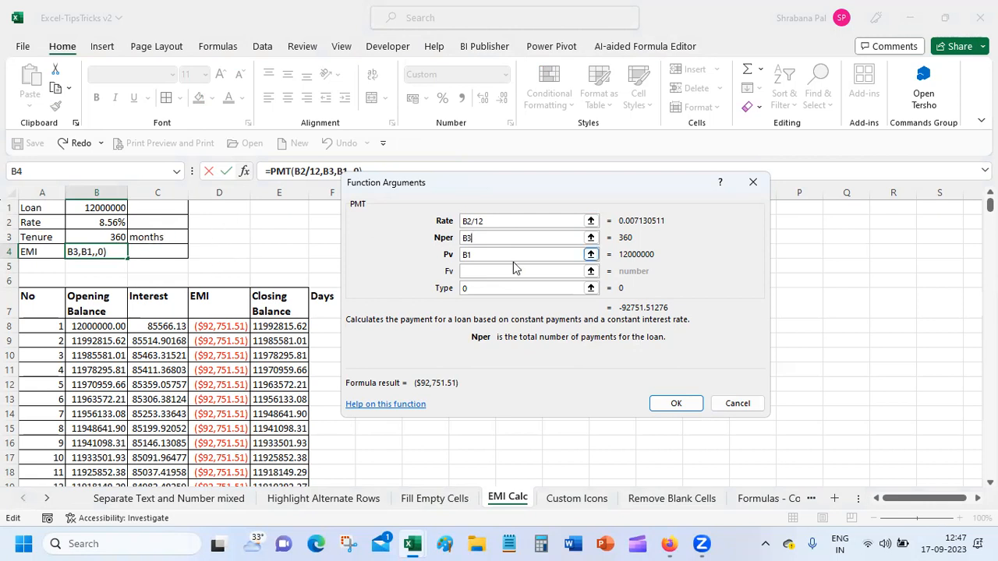
left_click(490, 270)
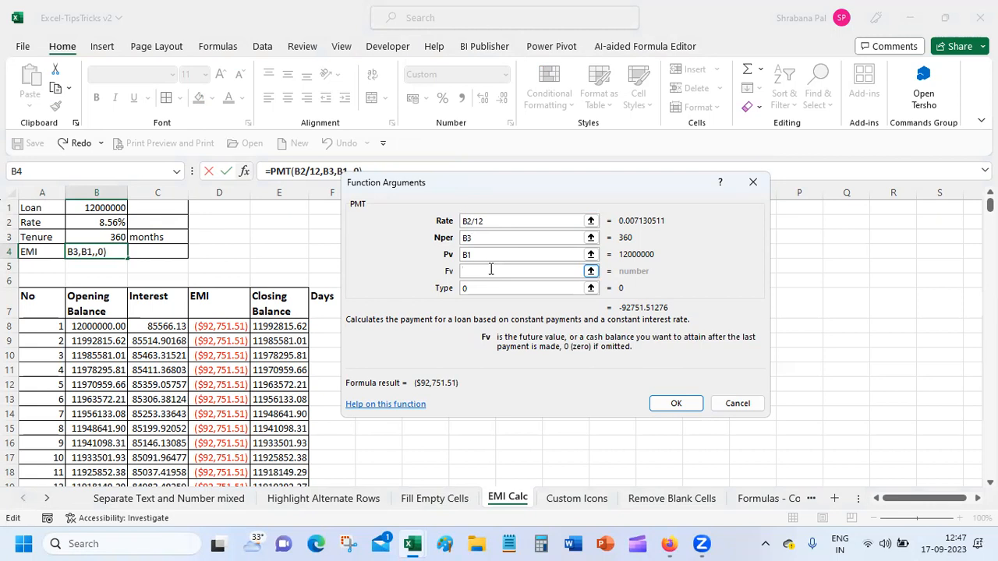
left_click(489, 288)
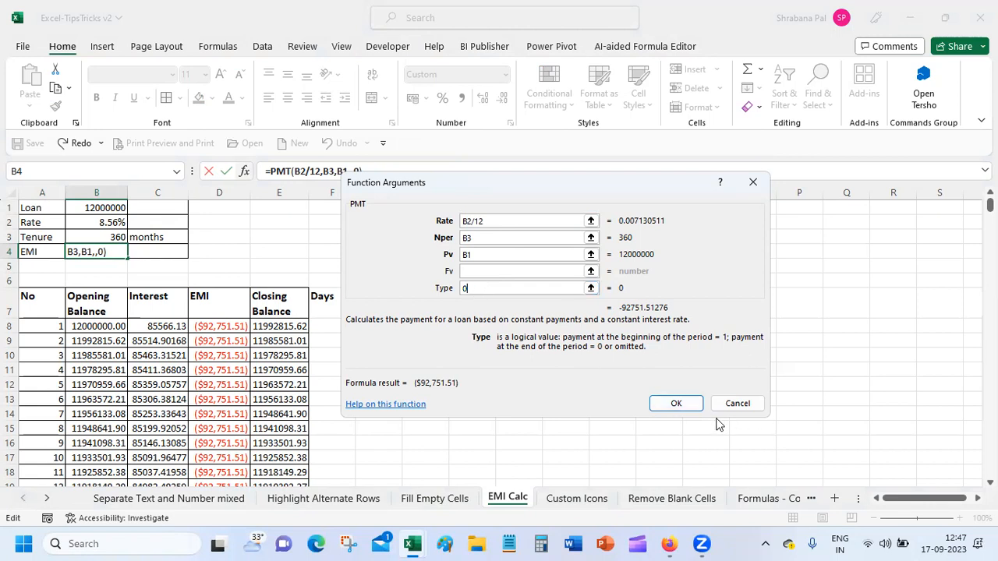
left_click(674, 404)
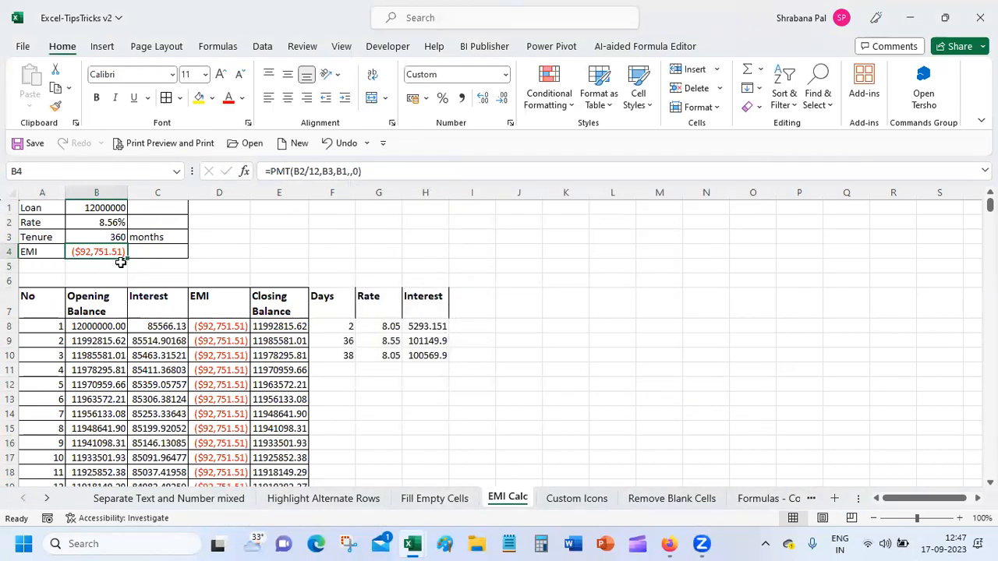
Label the loan rate as 'annual' in C2.
left_click(151, 226)
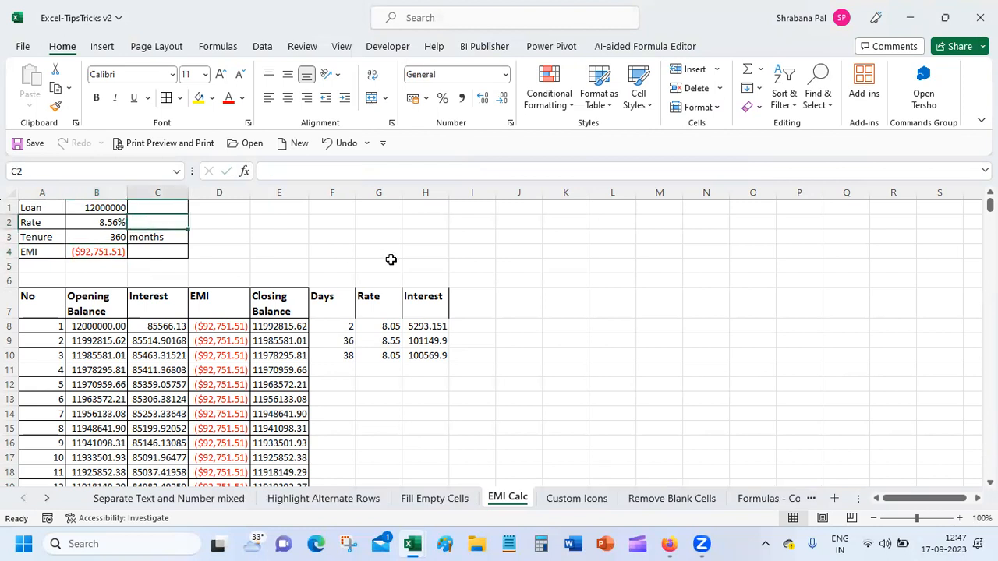
type("annual")
key("Return")
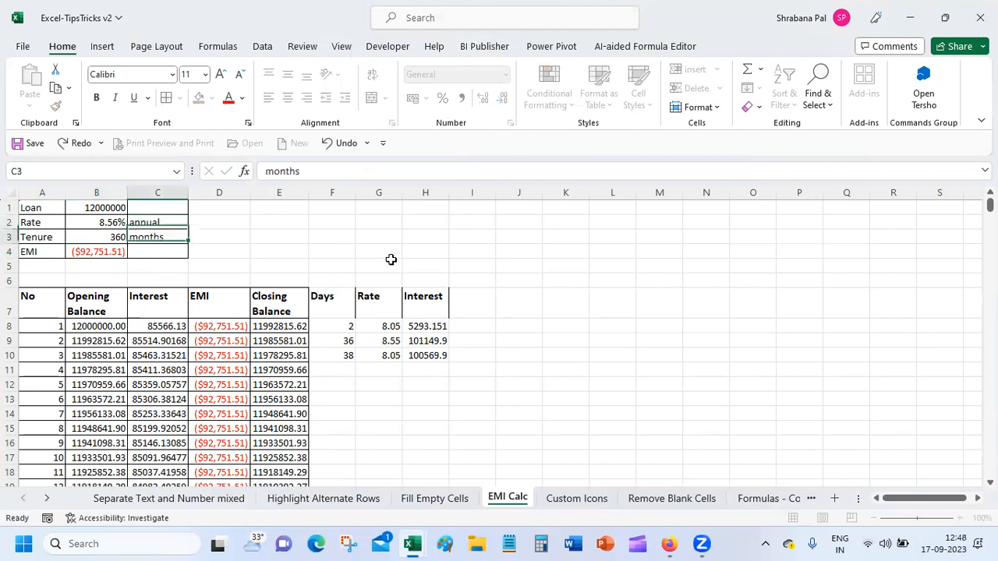
left_click(155, 252)
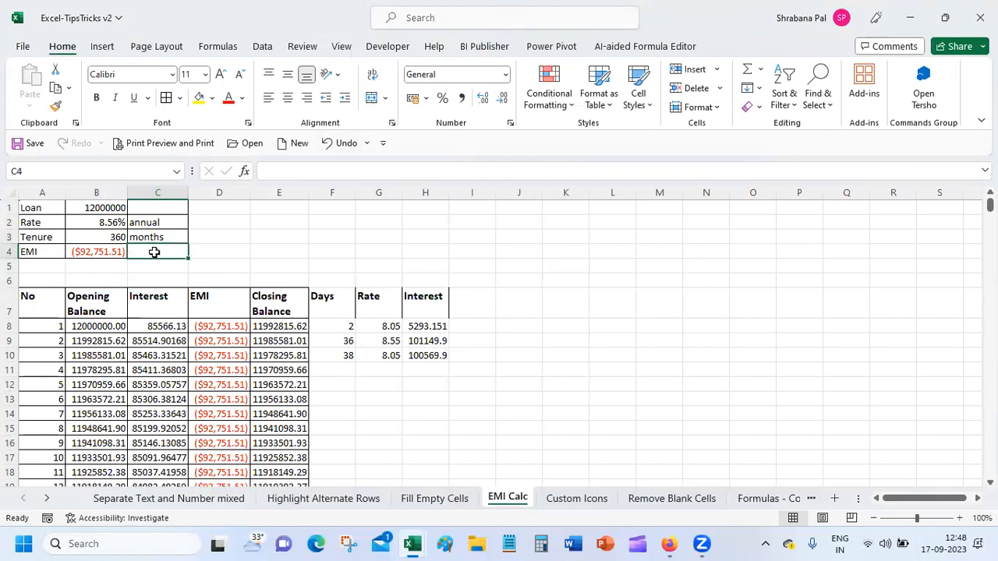
Inspect the opening balance, interest, EMI and closing balance formulas in B8:E8.
left_click(90, 329)
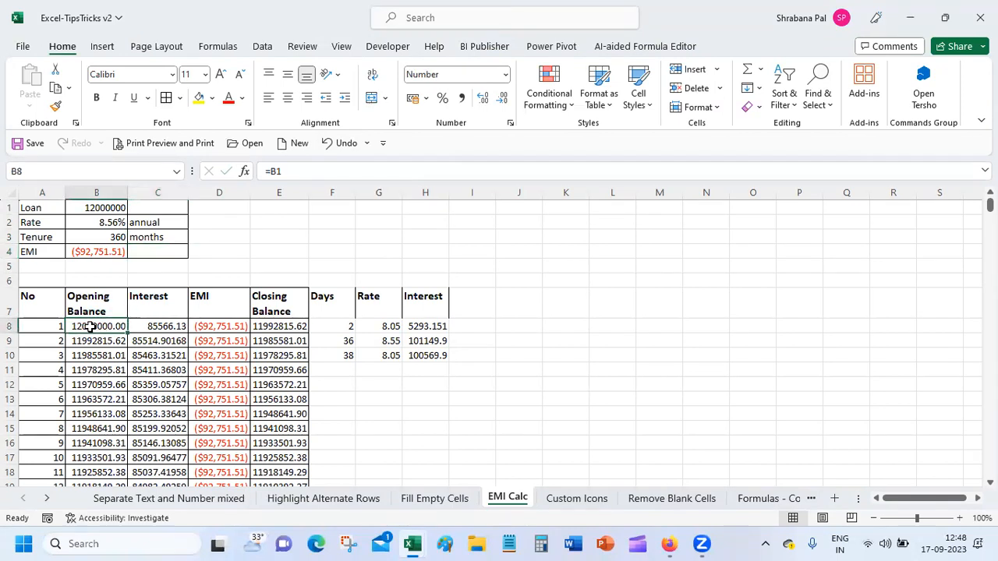
left_click(168, 328)
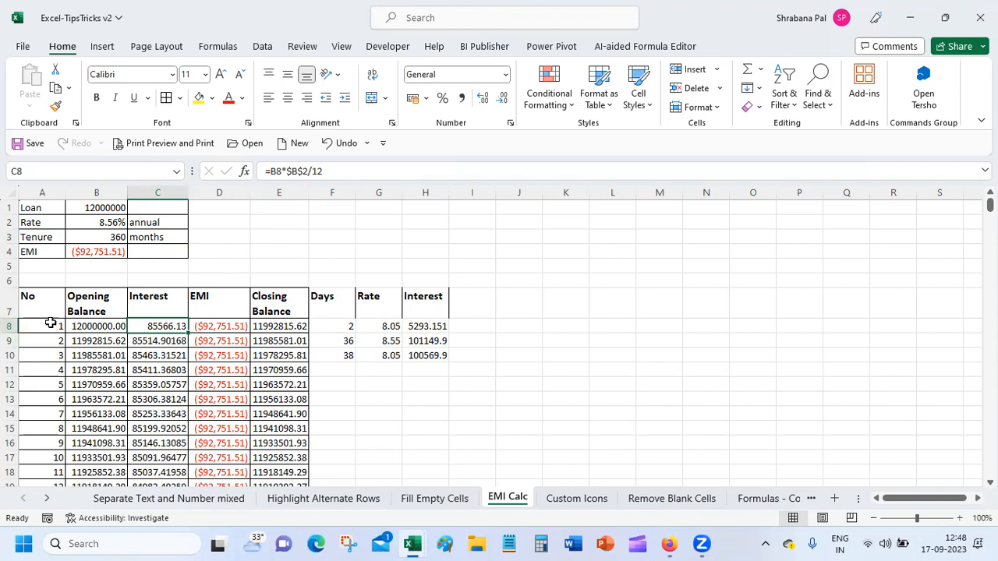
left_click(206, 323)
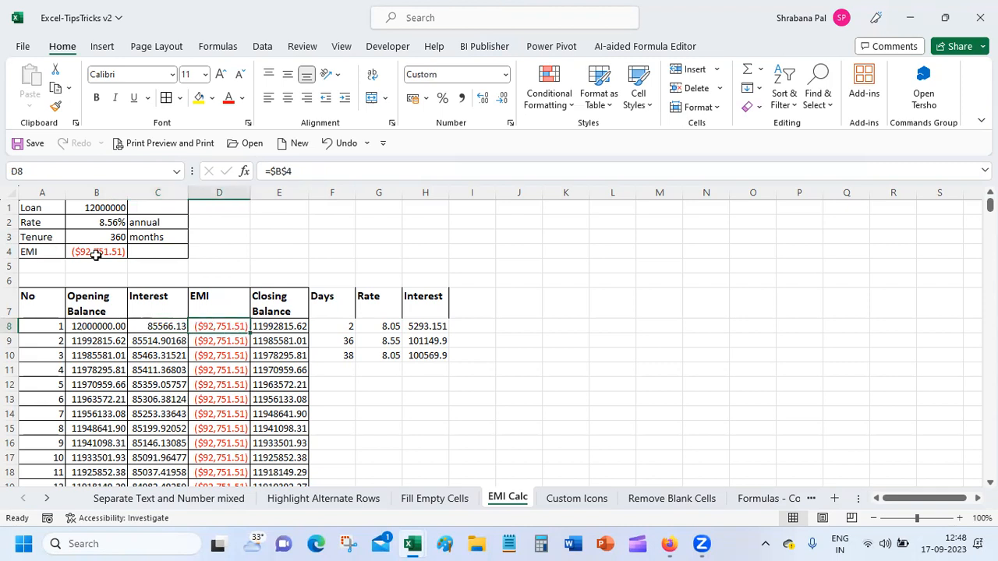
left_click(100, 326)
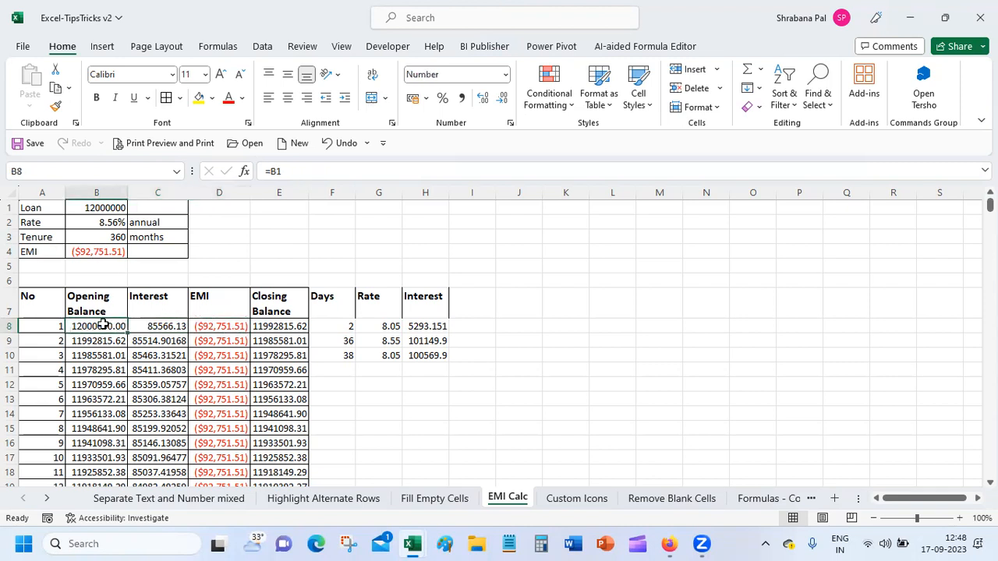
left_click(157, 327)
left_click(215, 325)
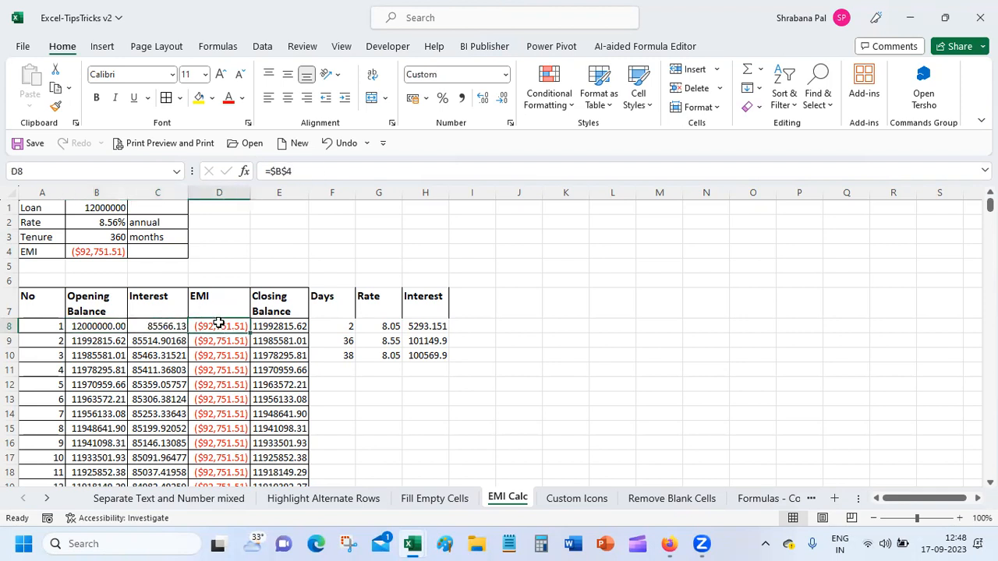
left_click(265, 326)
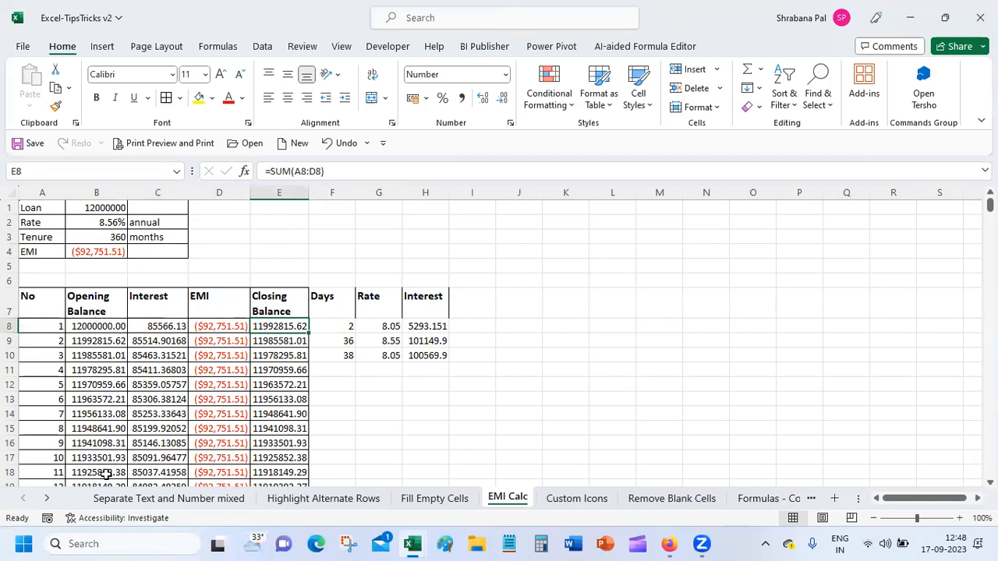
mouse_move(989, 205)
left_mouse_down()
mouse_move(939, 521)
mouse_move(985, 205)
left_mouse_up()
left_click_drag(94, 327, 279, 326)
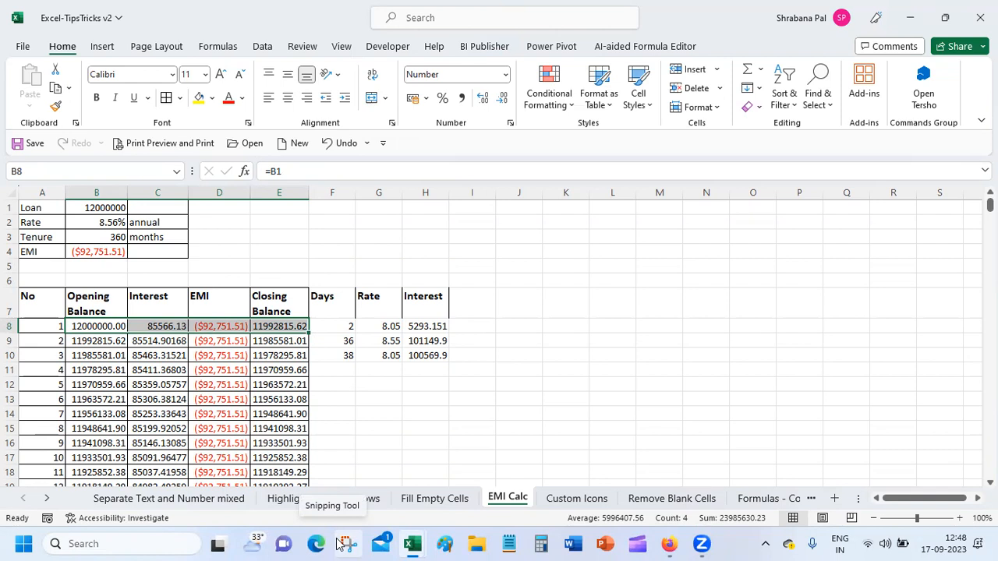
Inspect the B9:E9 formulas, then the Days value in F8 and interest formula in H8.
left_click(99, 341)
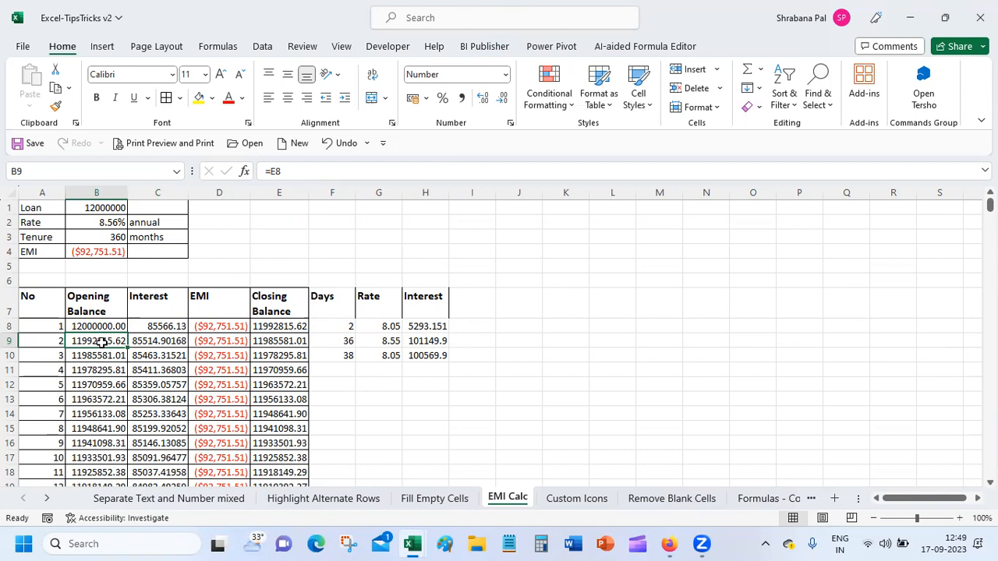
left_click(174, 341)
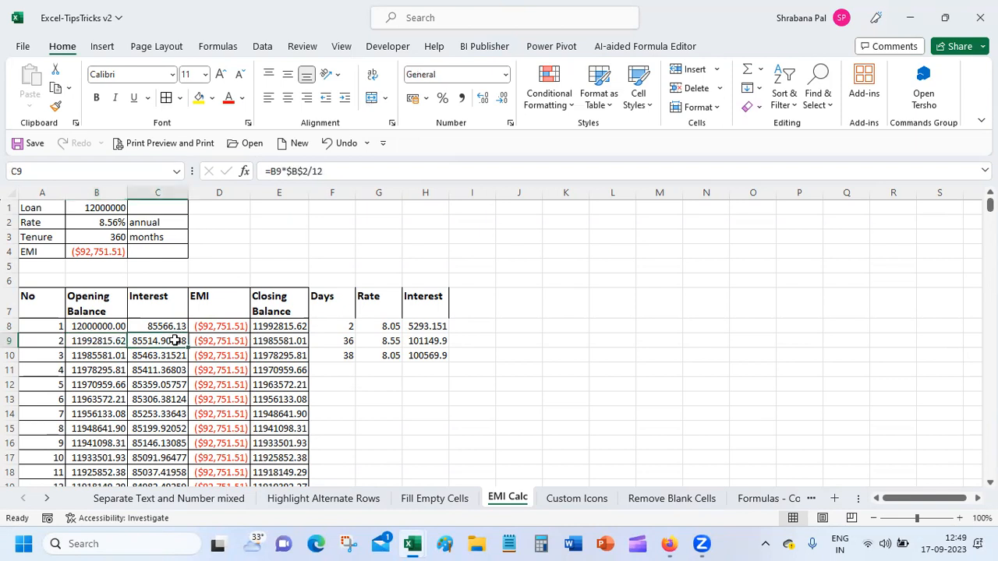
left_click(224, 340)
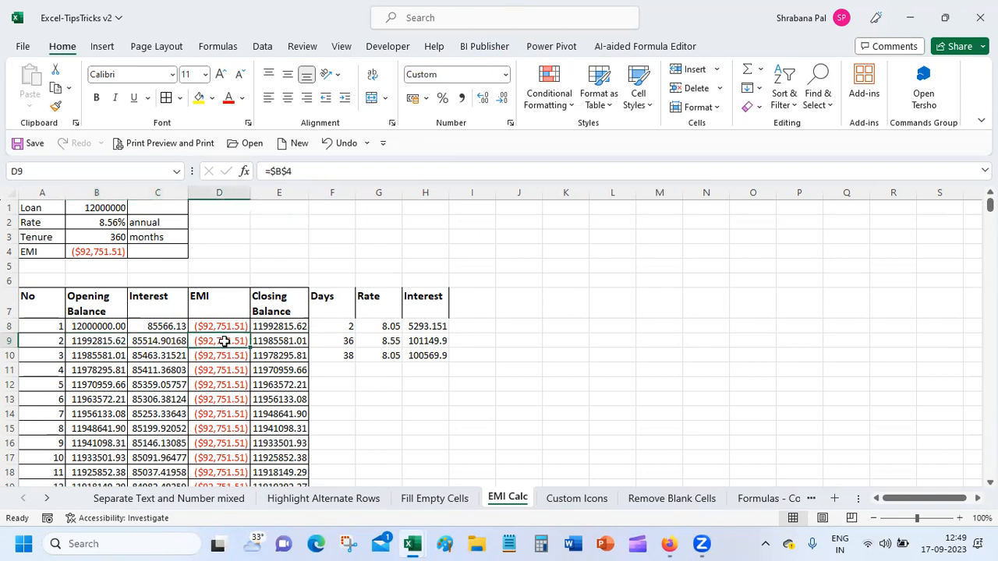
left_click(301, 340)
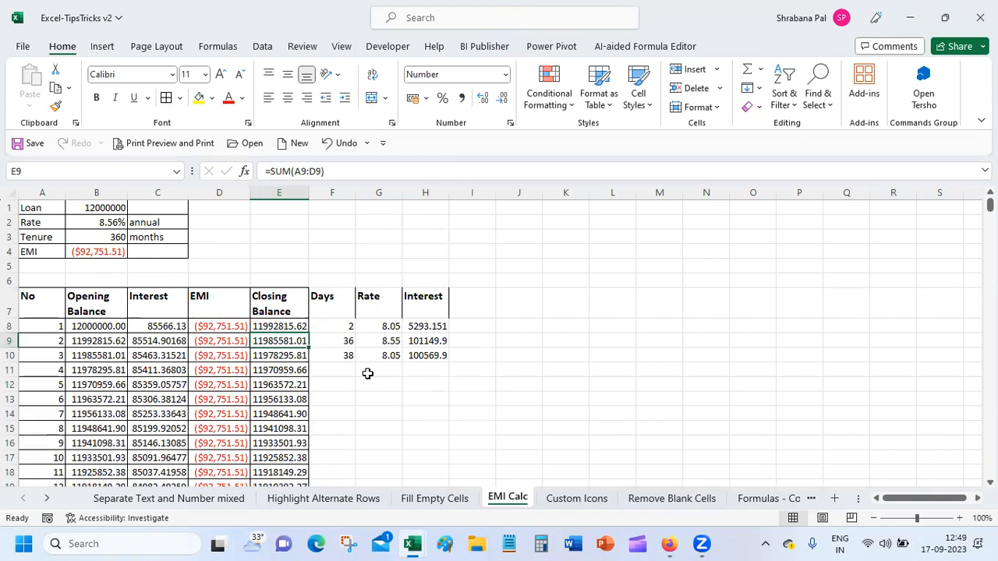
left_click(347, 327)
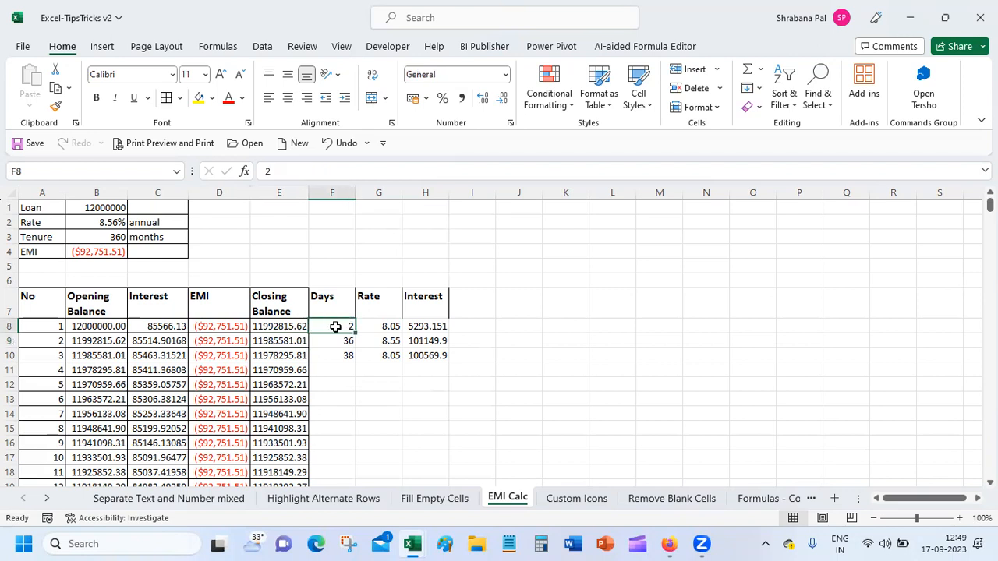
left_click(415, 322)
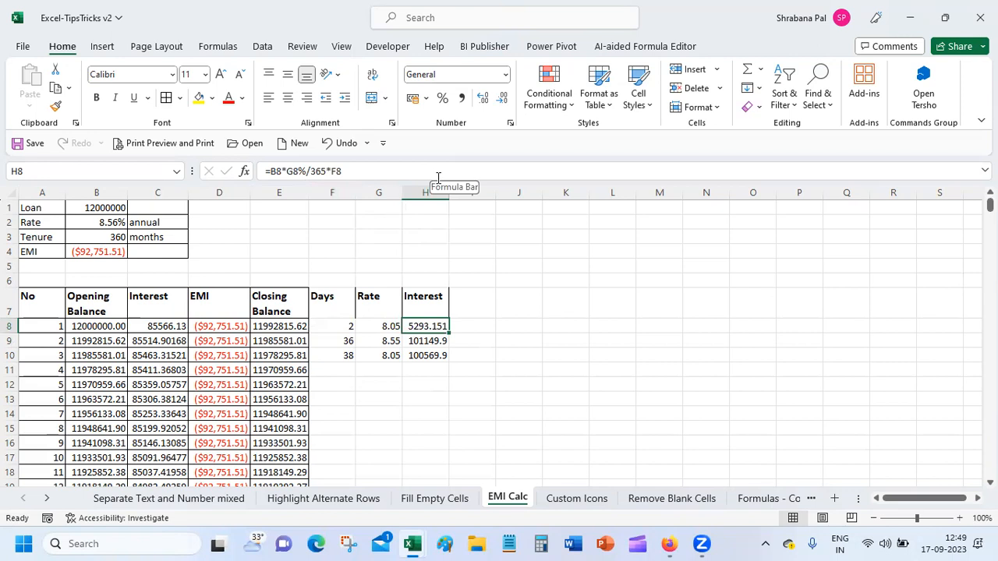
Clear the side table in F6:I12 and check E8's =SUM(A8:D8) closing balance formula.
left_click_drag(326, 280, 467, 375)
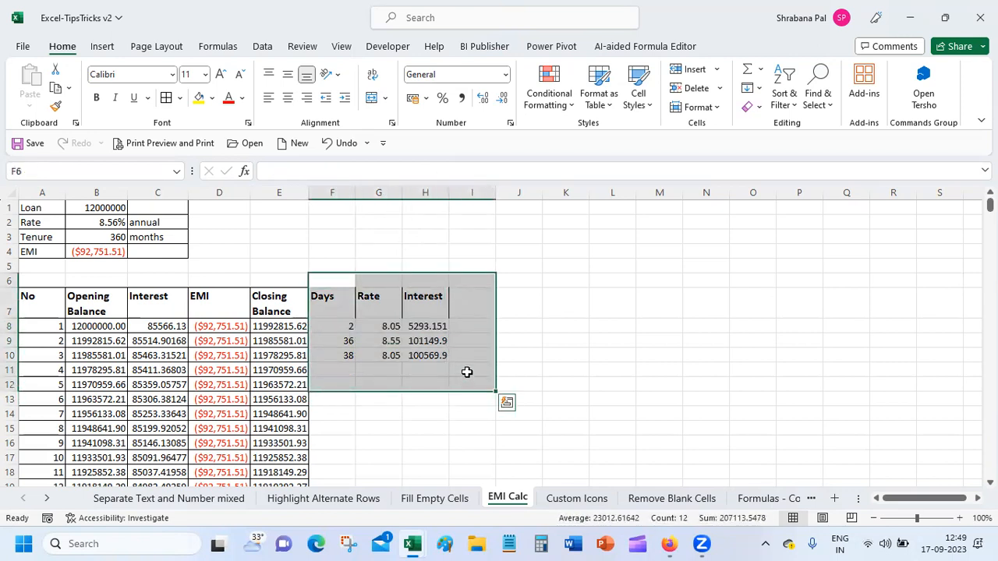
key("Delete")
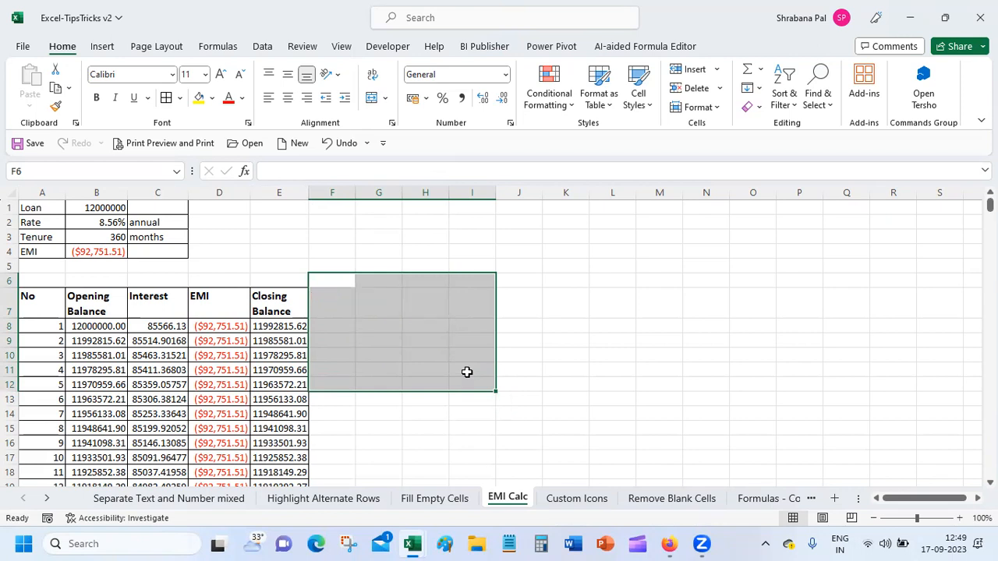
left_click(407, 358)
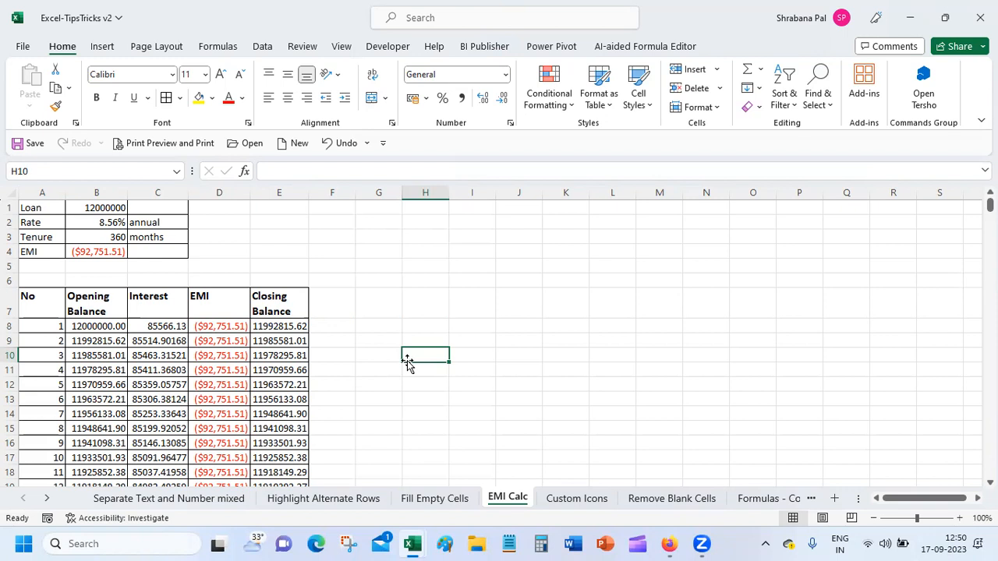
left_click(279, 327)
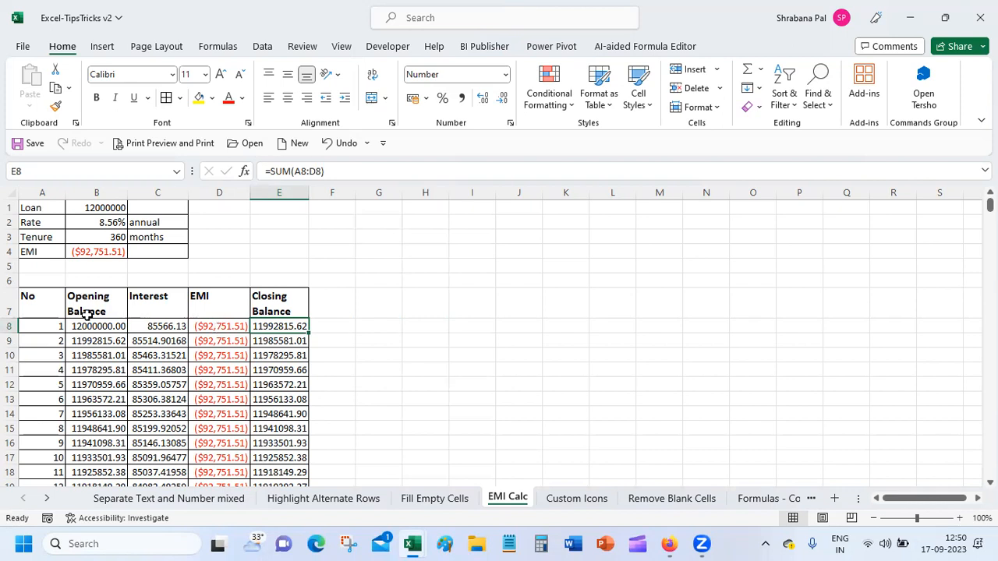
left_click(96, 249)
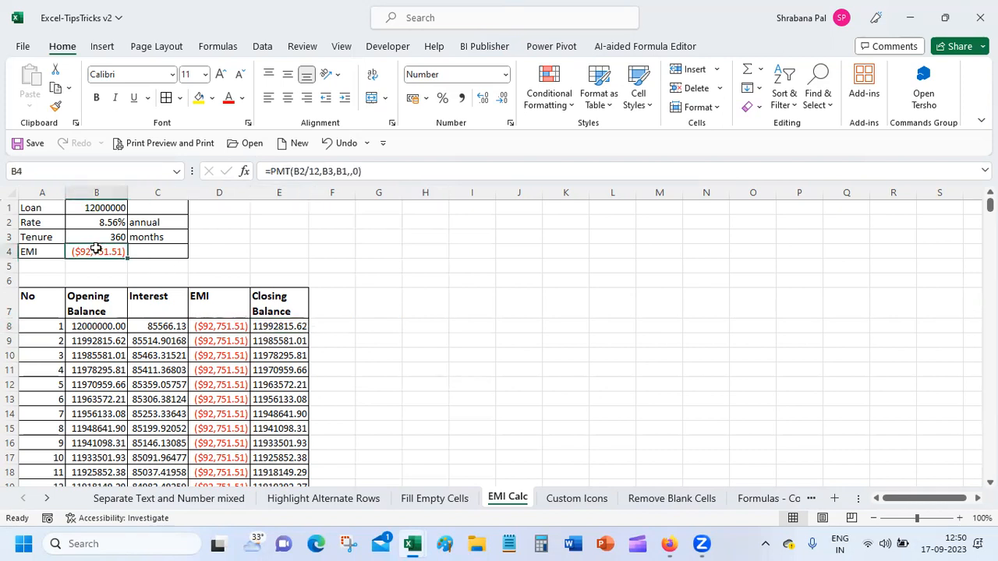
left_click(220, 331)
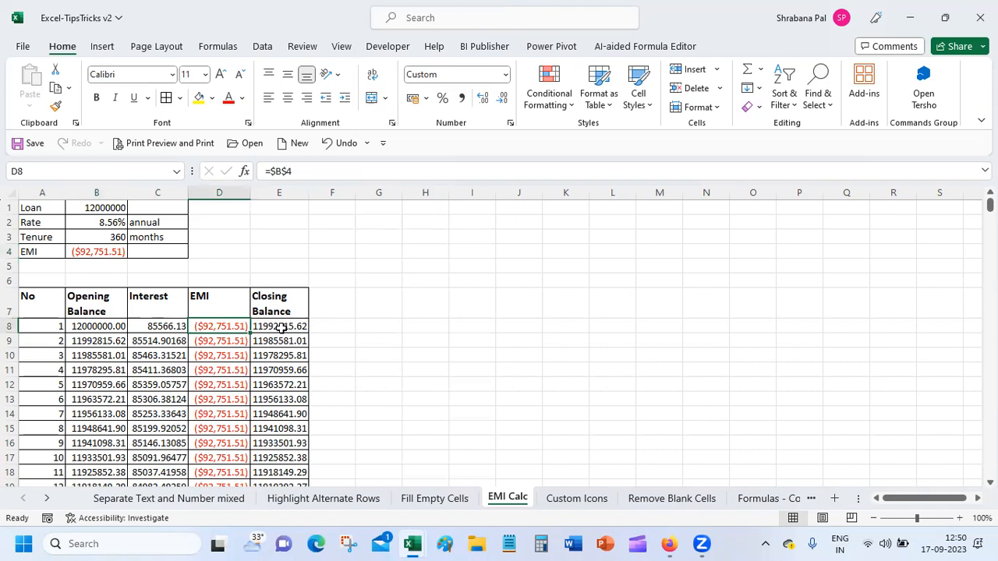
left_click(162, 324)
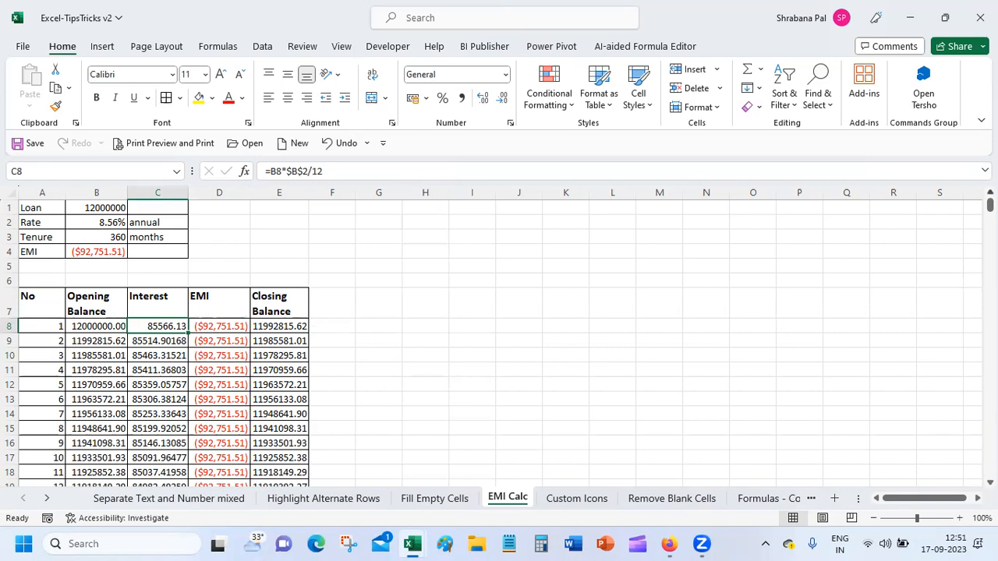
left_click(37, 207)
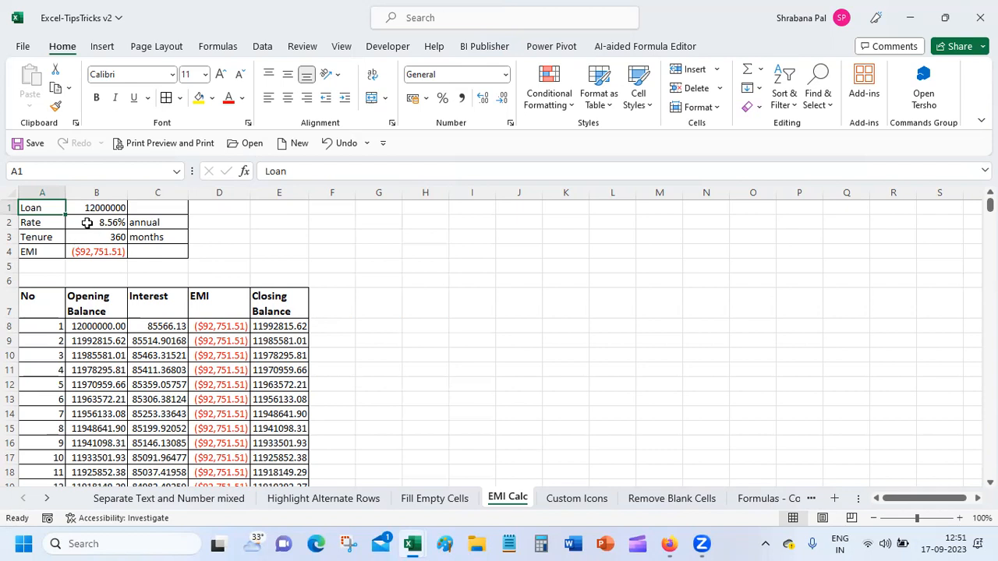
left_click(88, 222)
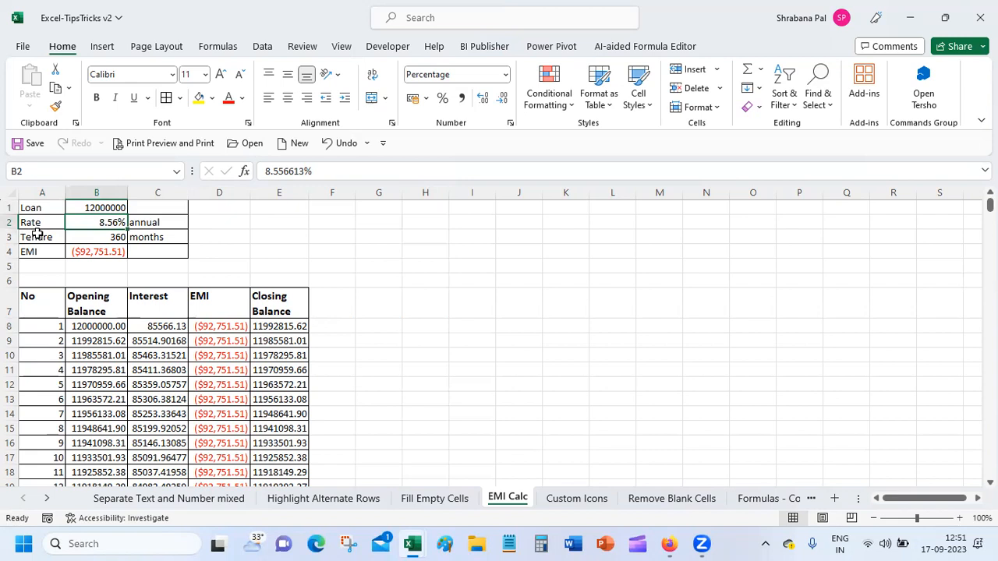
left_click(93, 236)
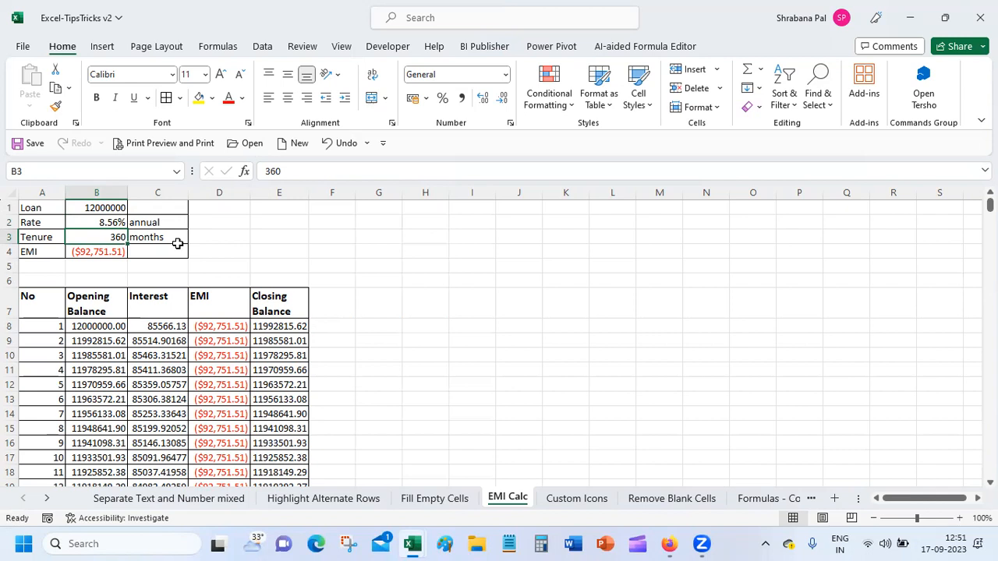
left_click(97, 252)
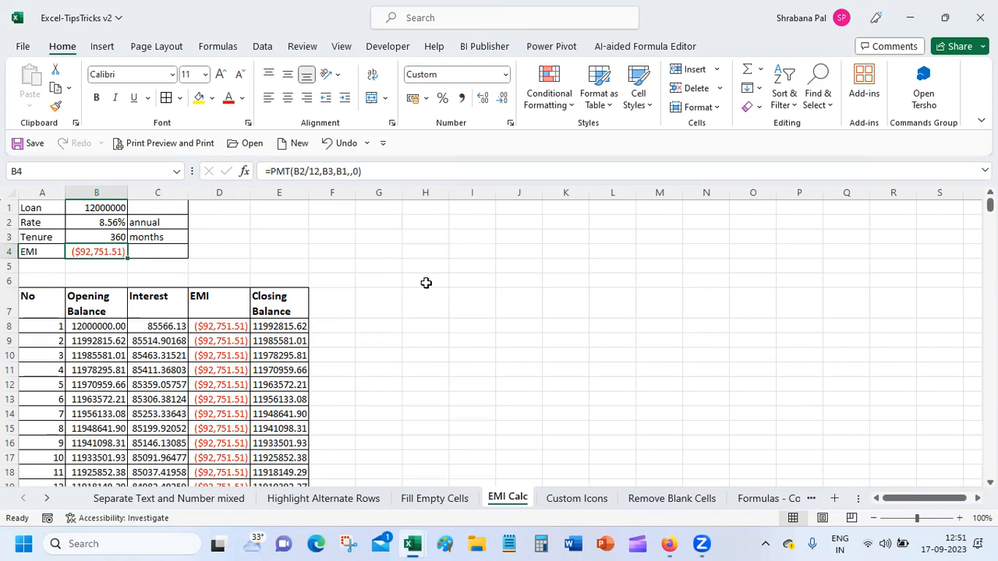
left_click(244, 171)
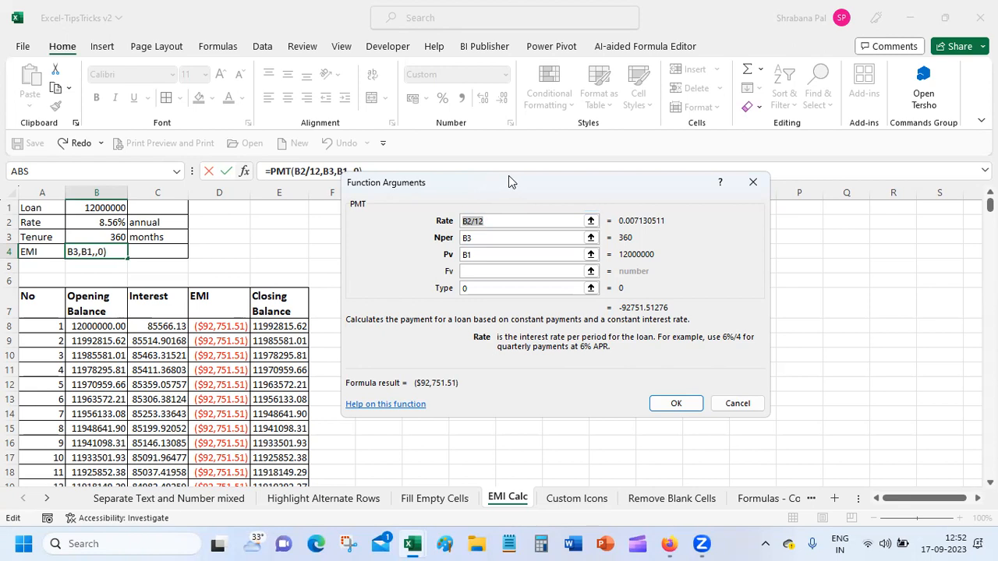
left_click_drag(508, 182, 580, 183)
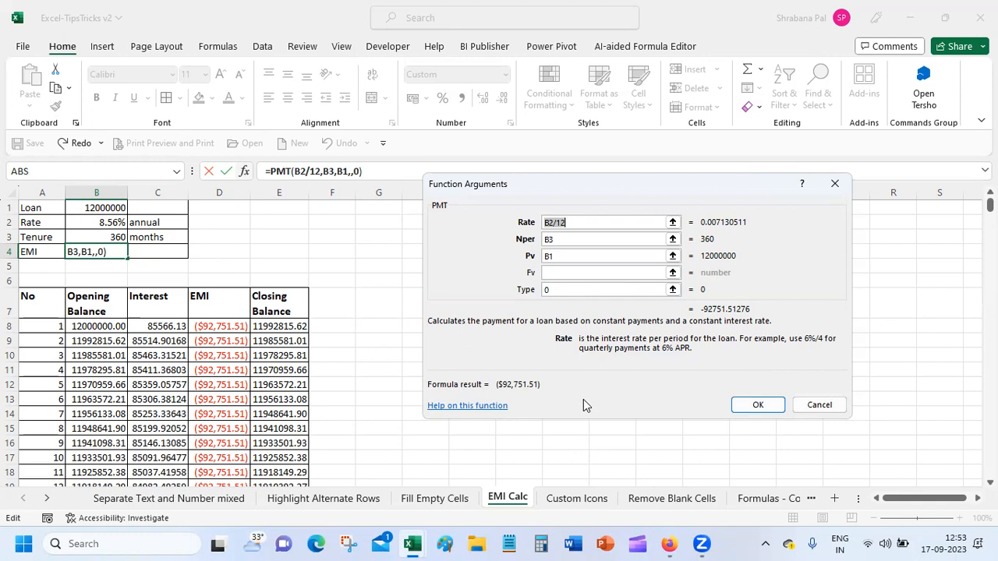
left_click(572, 289)
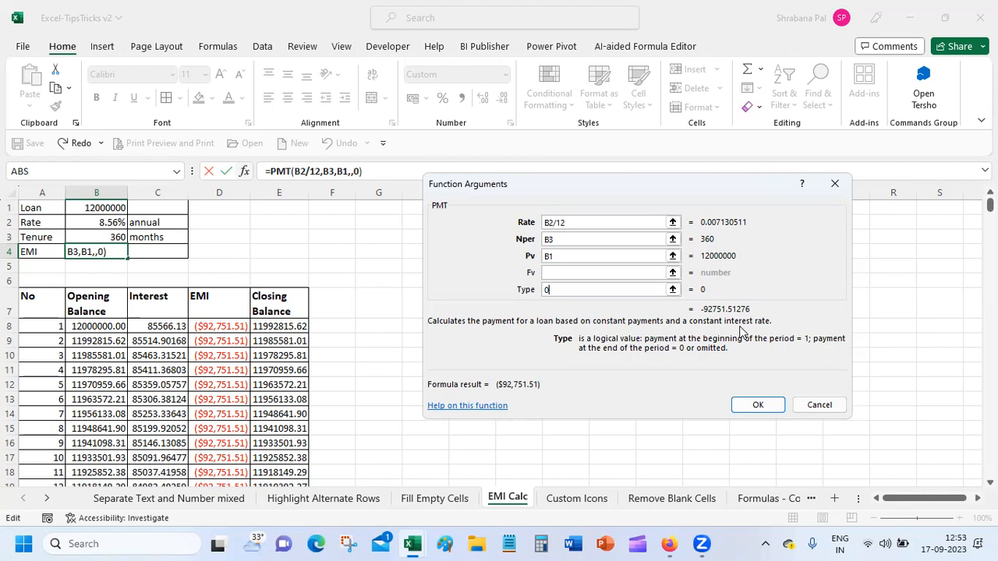
left_click(757, 406)
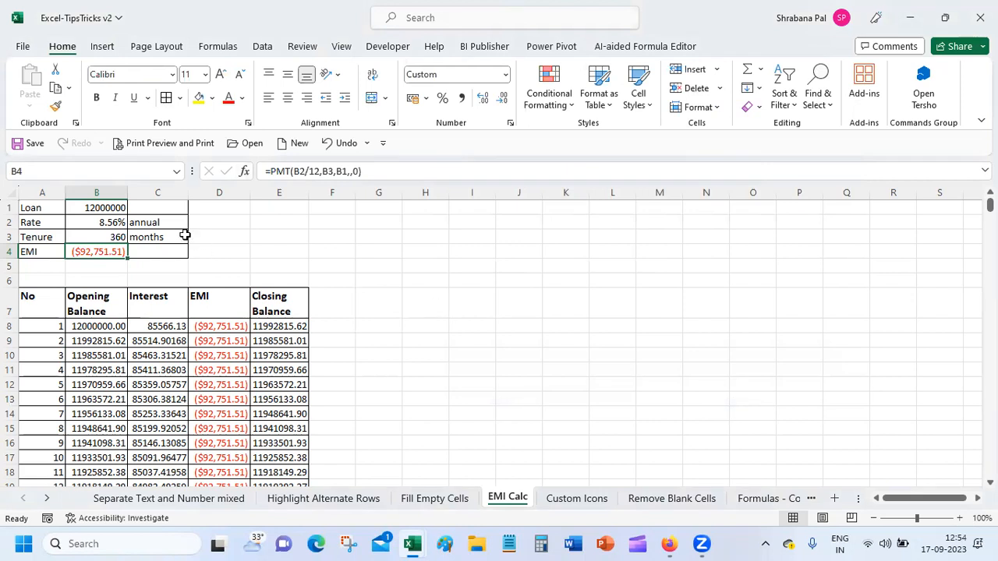
Convert 15 years to months in J4 with =15*12, giving 180.
left_click(116, 236)
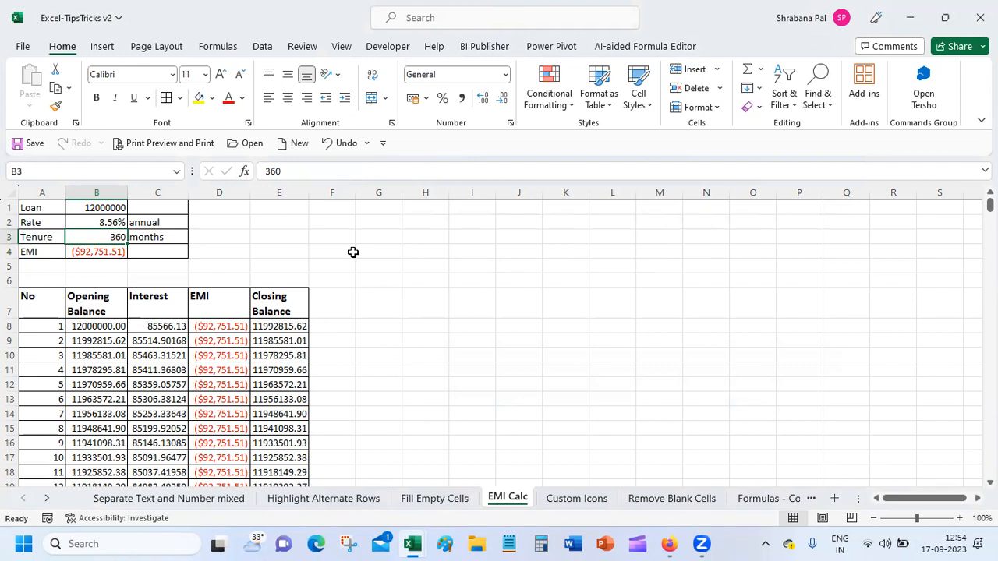
left_click(534, 256)
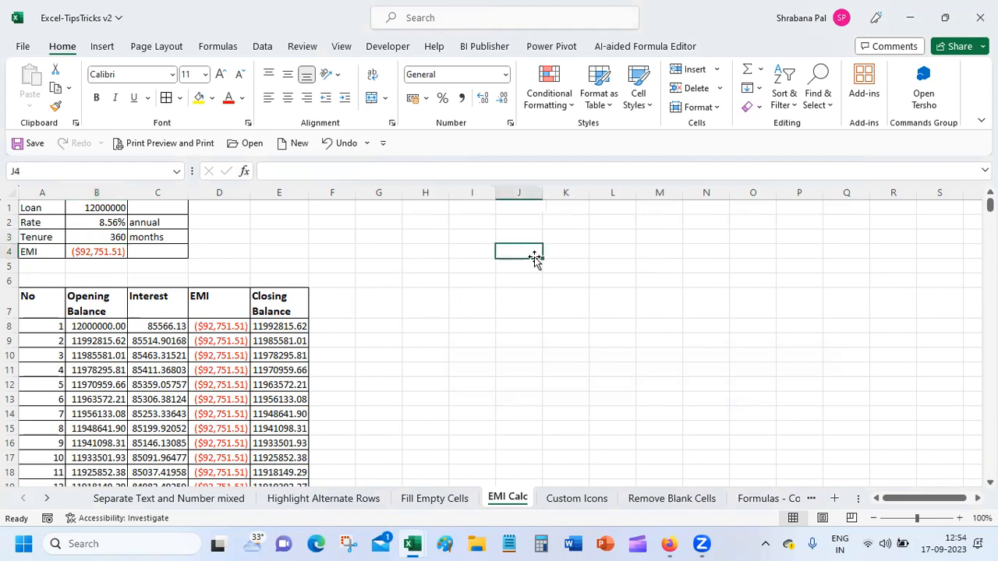
type("=")
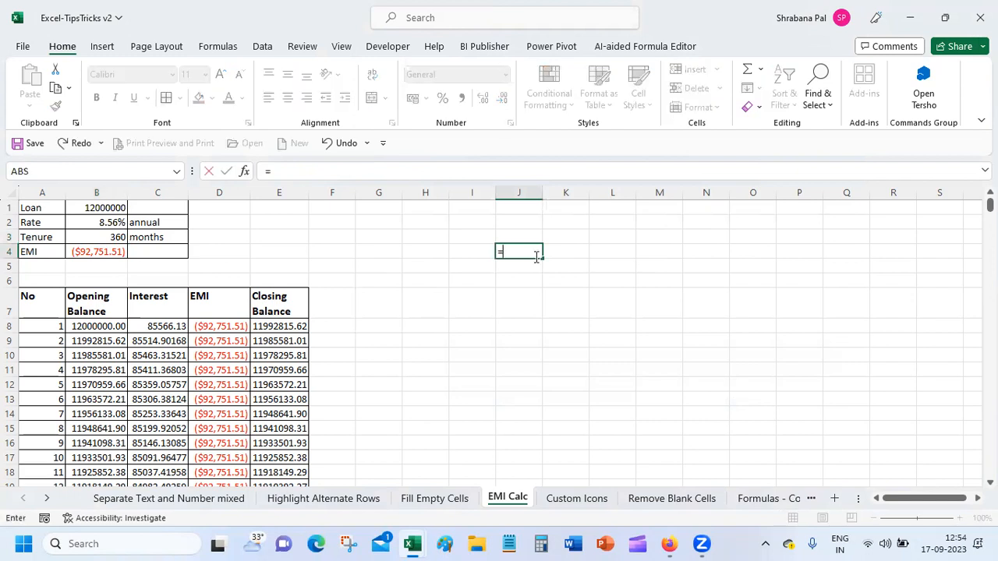
key("End")
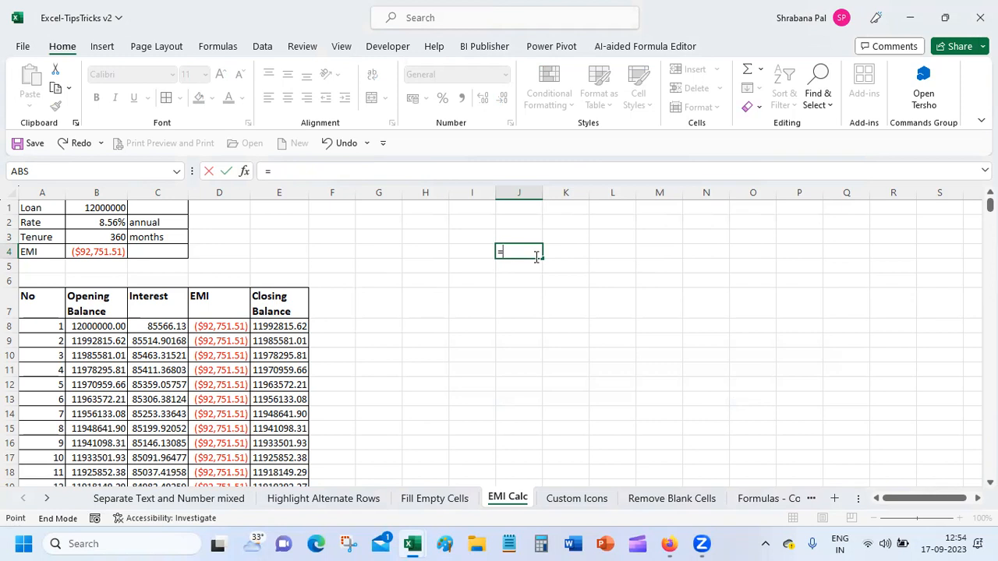
key("End")
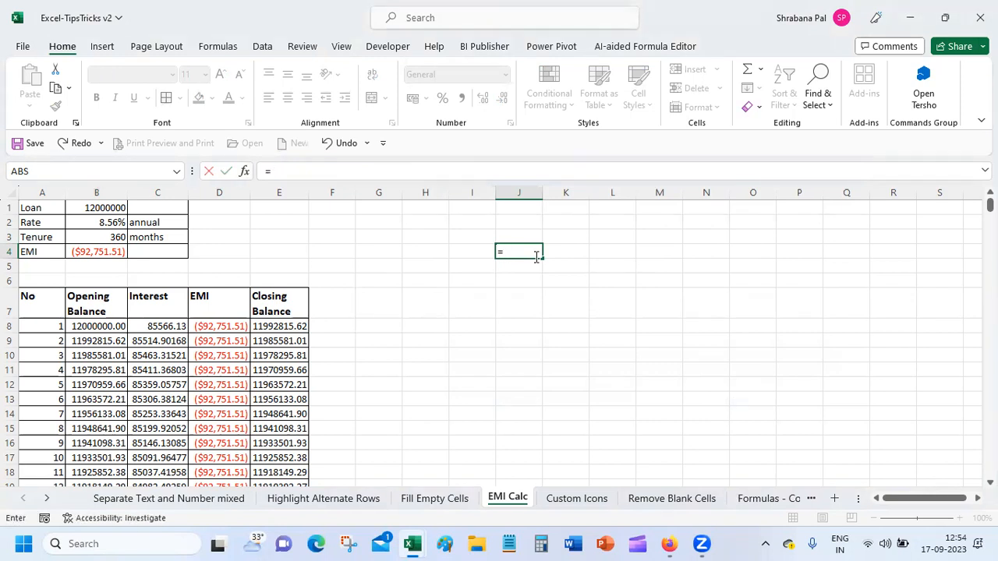
key("End")
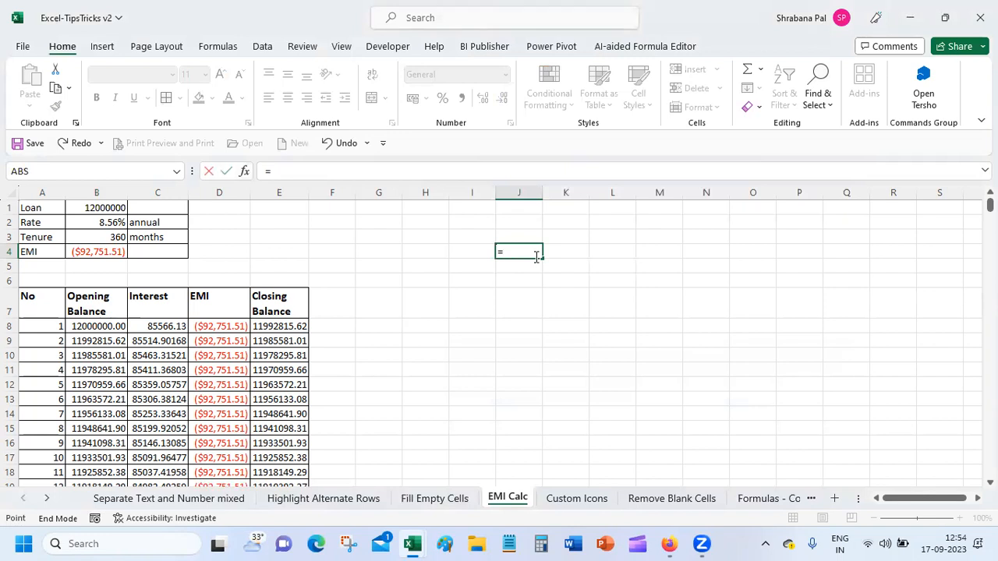
key("End")
key("BackSpace")
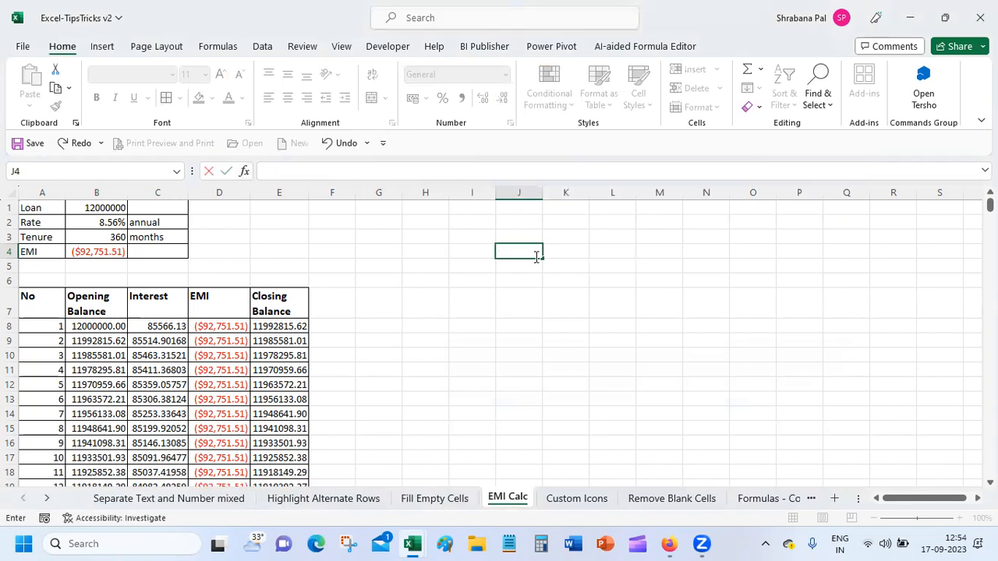
type("=")
key("End")
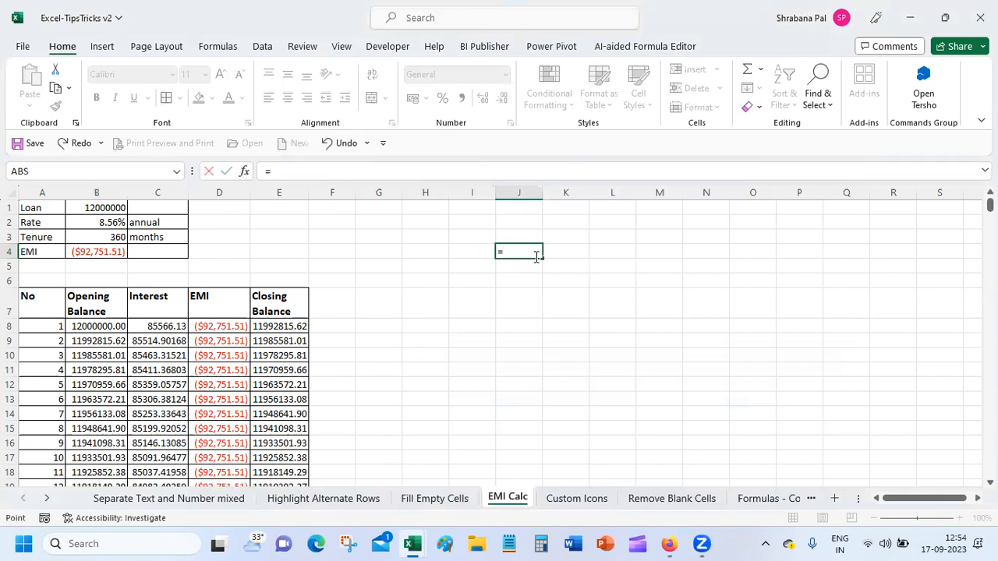
type("\"")
key("End")
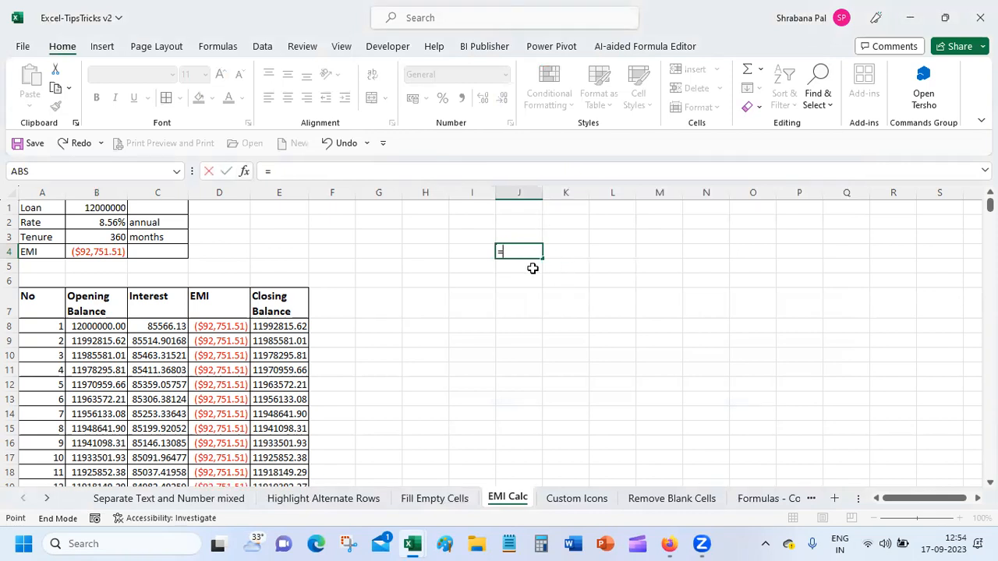
type("15")
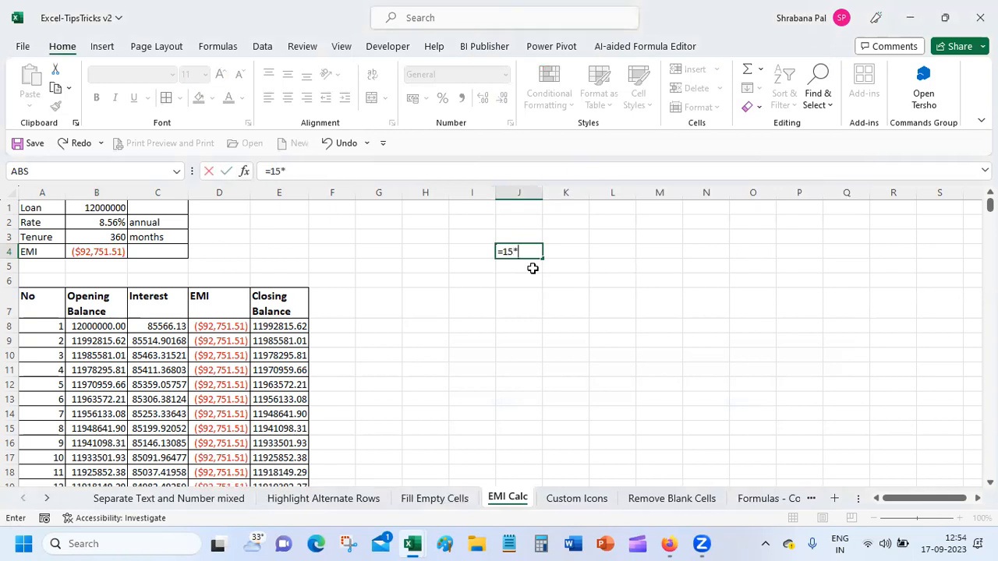
type("*12")
key("Return")
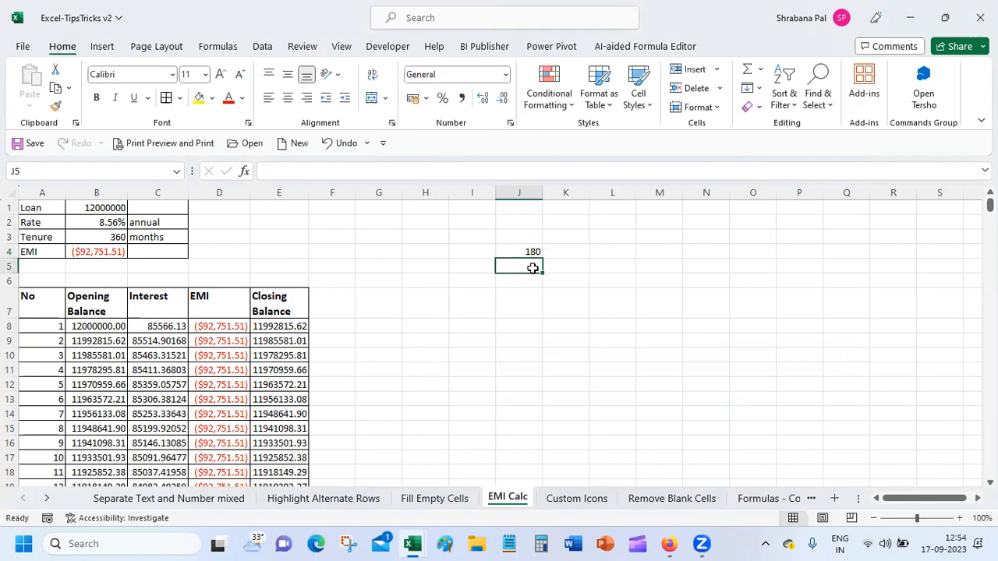
Set the loan tenure in B3 to 180 months.
left_click(109, 238)
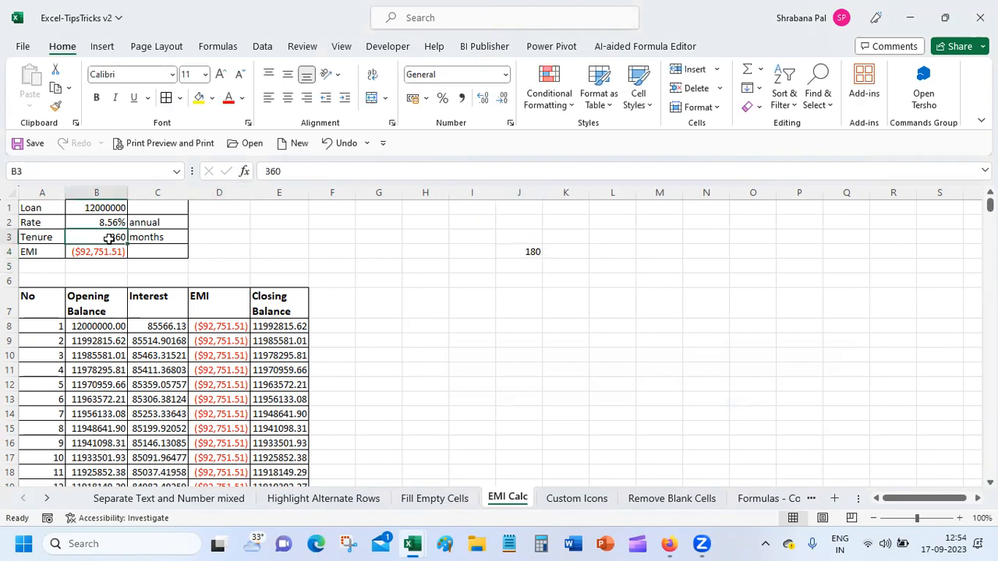
type("180")
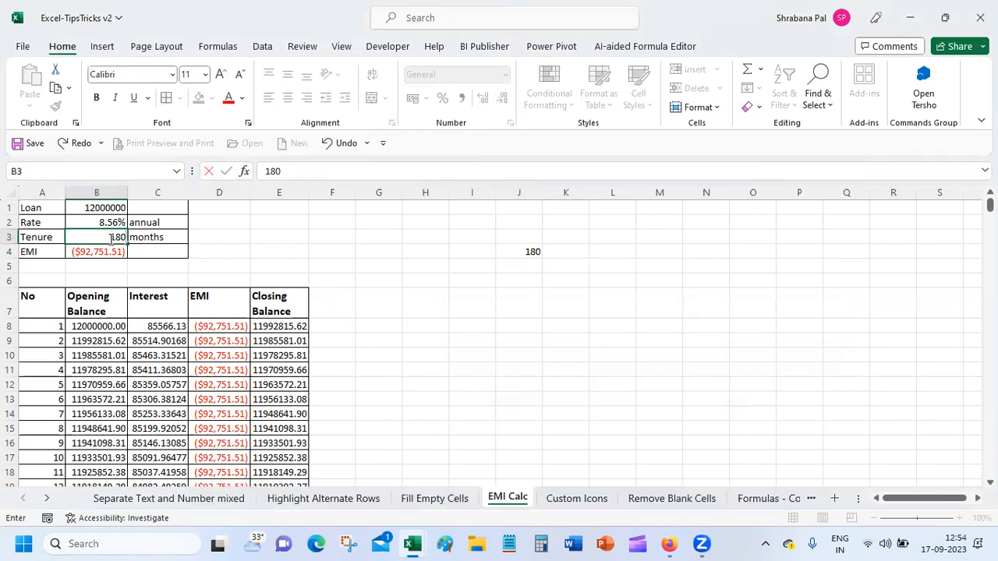
key("Return")
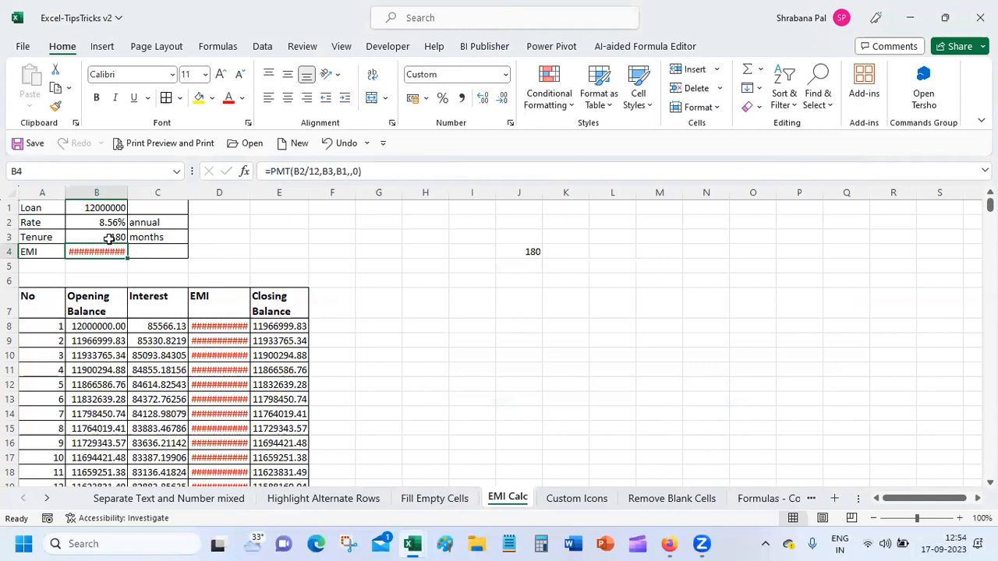
Autofit columns B and D so the ($1,18,567.30) EMI values show instead of hashes.
double_click(127, 191)
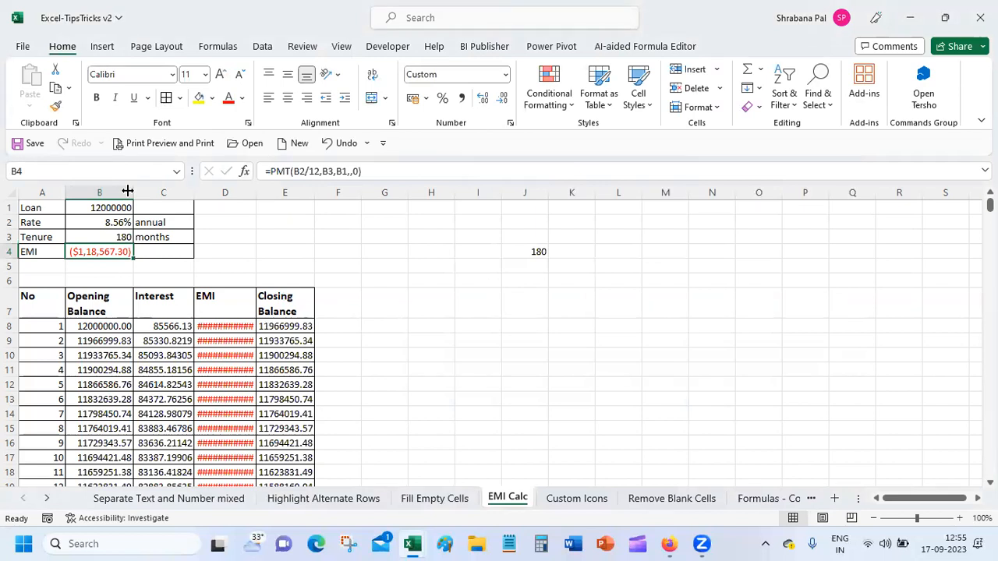
double_click(255, 193)
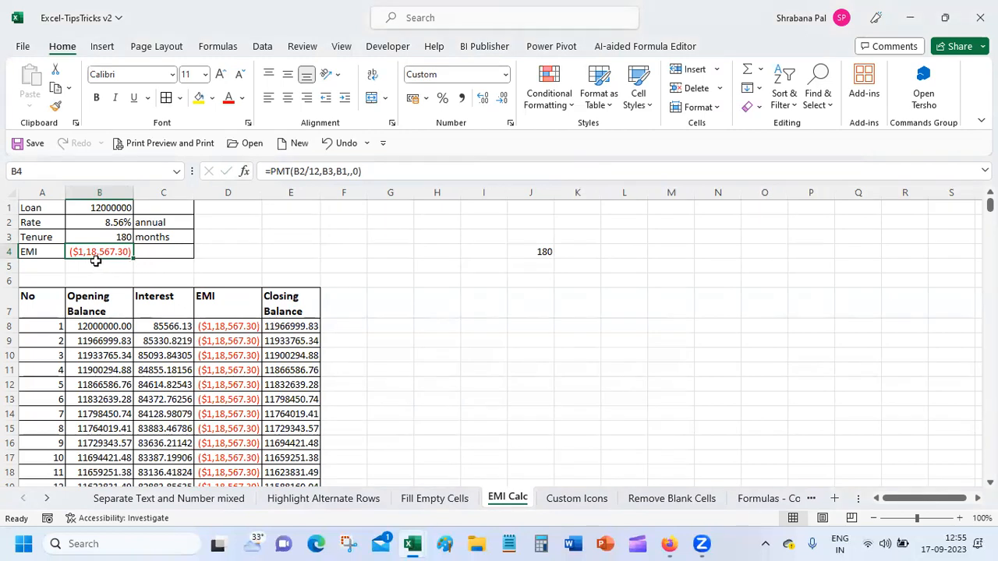
left_click(115, 207)
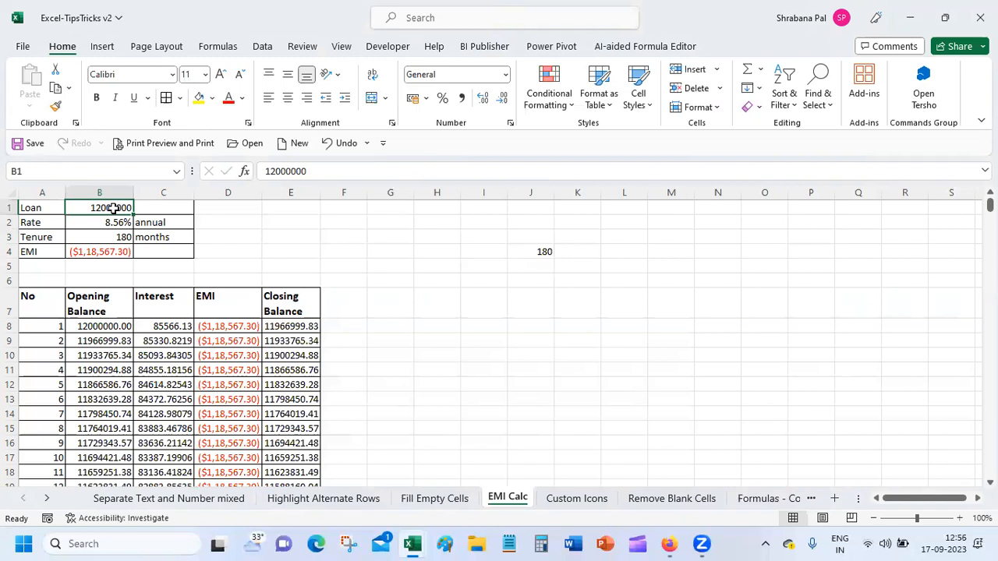
Enter 6000000 as the loan amount in B1, dropping the EMI to ($59,283.65).
type("6000000")
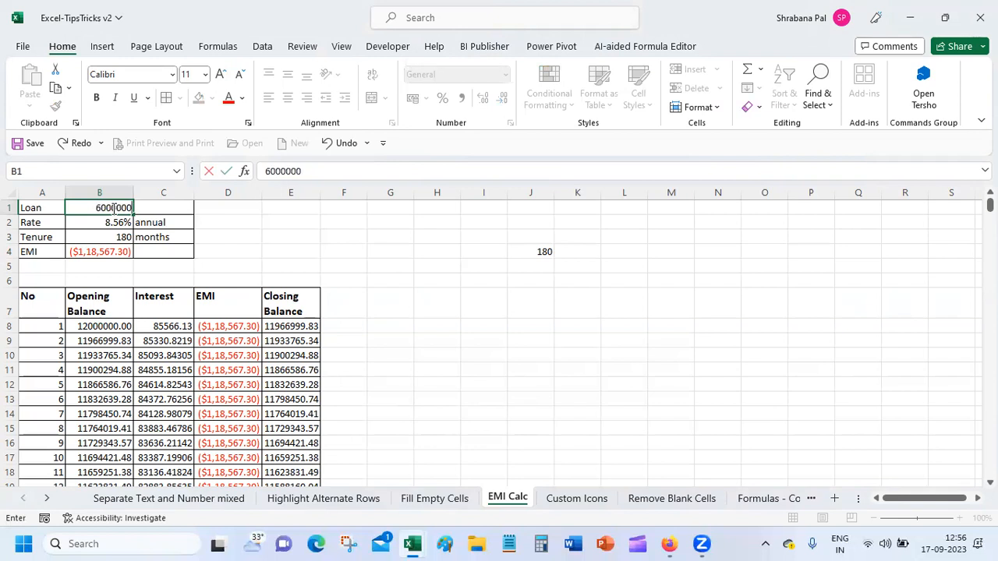
key("Return")
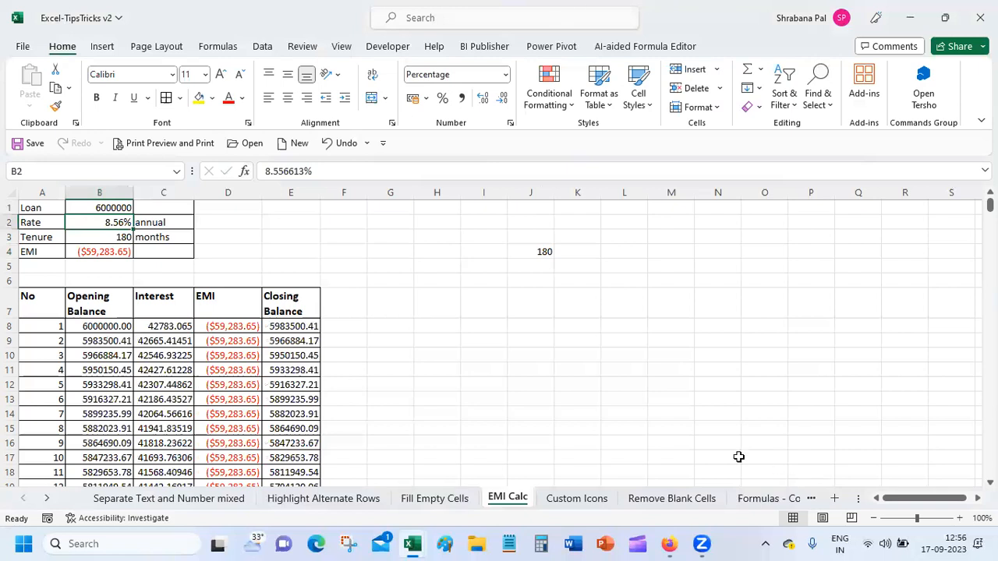
left_click(587, 500)
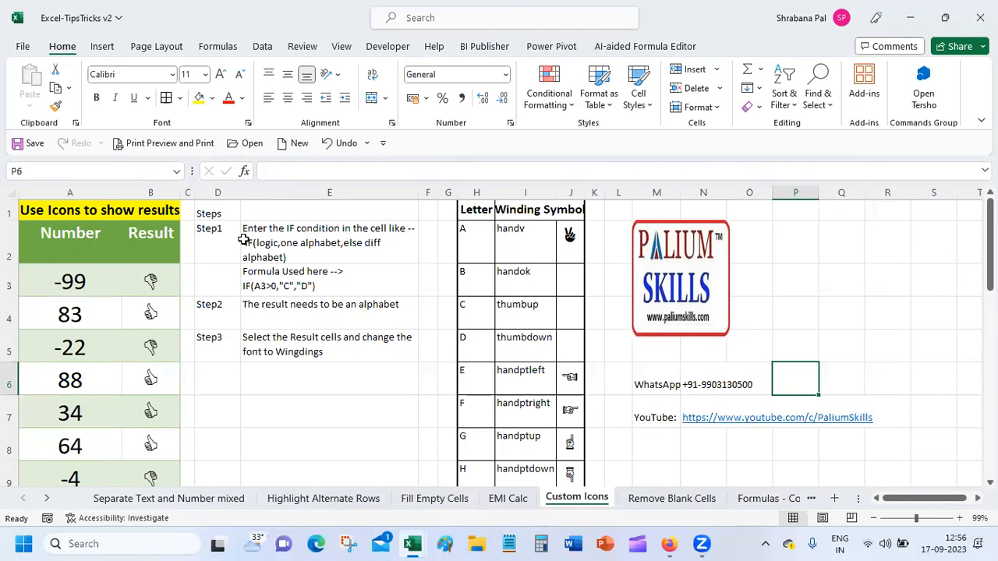
Inspect B3's =IF(A3>0,"C","D") Wingdings formula and the hand symbols in column J.
left_click(85, 287)
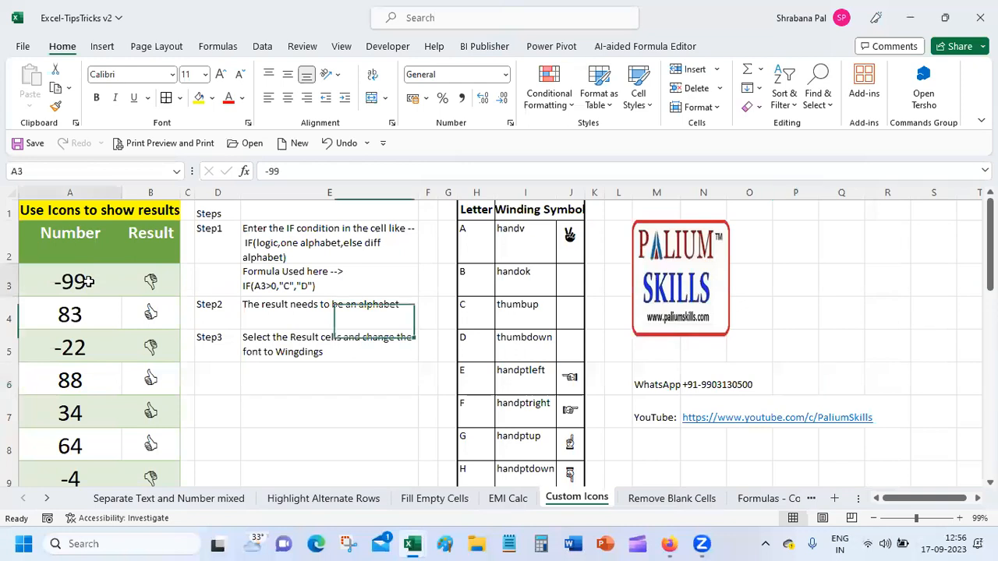
left_click(154, 285)
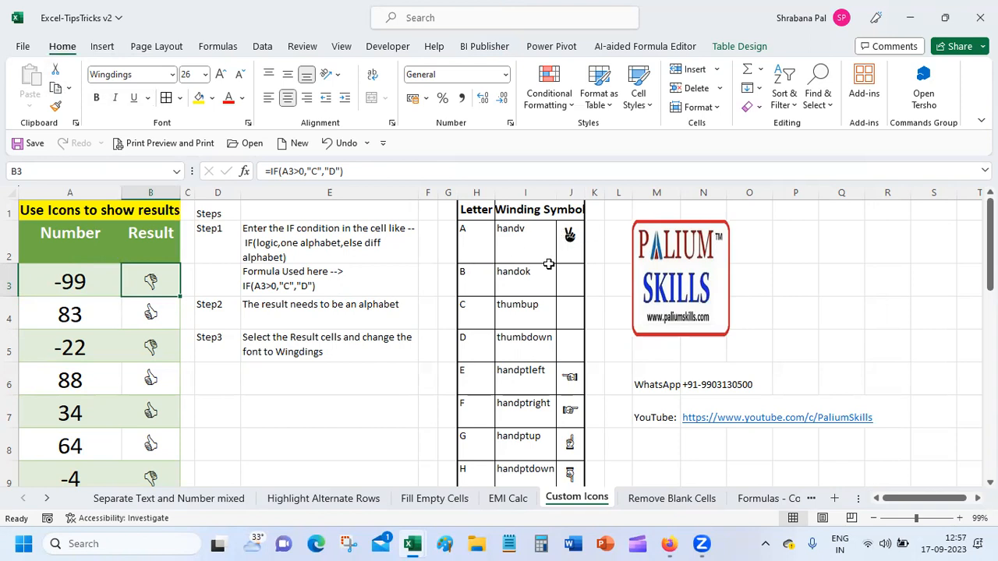
left_click(484, 380)
left_click(573, 376)
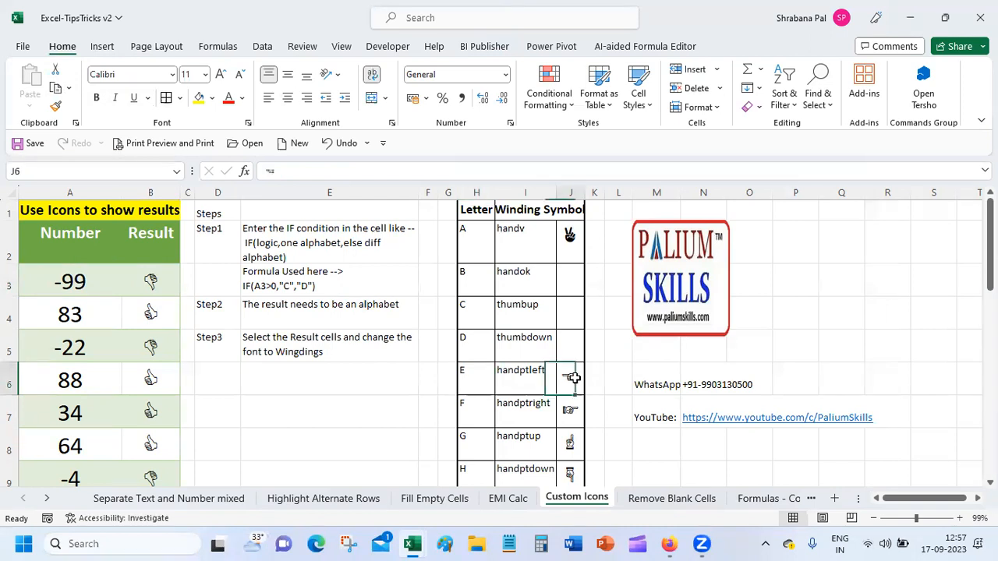
left_click(577, 411)
left_click(576, 438)
left_click(574, 472)
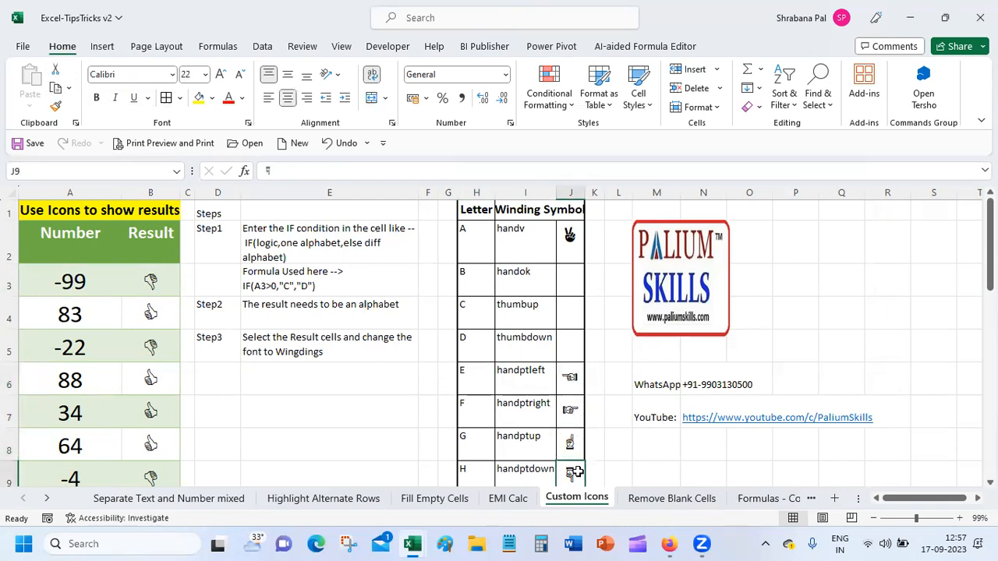
left_click(152, 282)
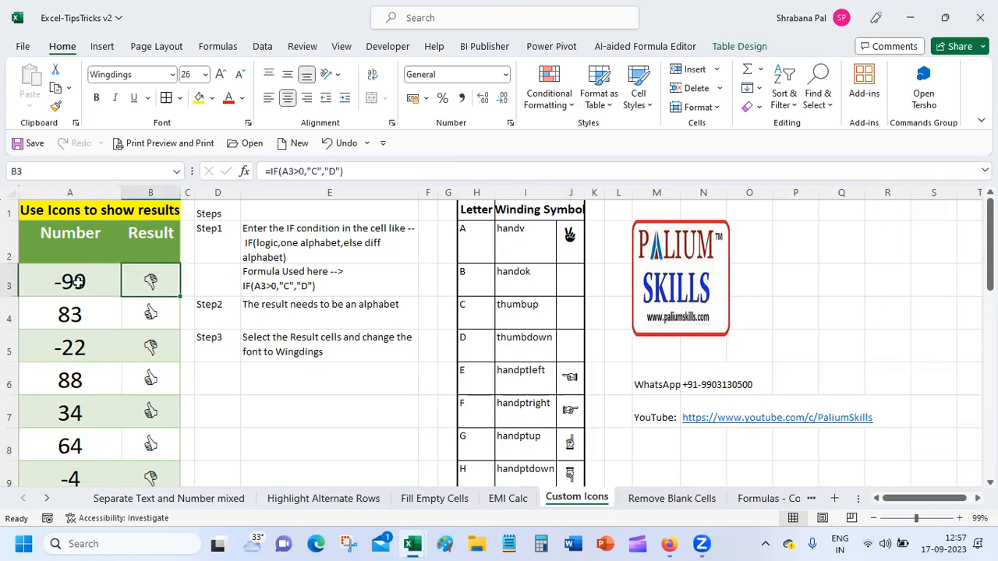
left_click(243, 173)
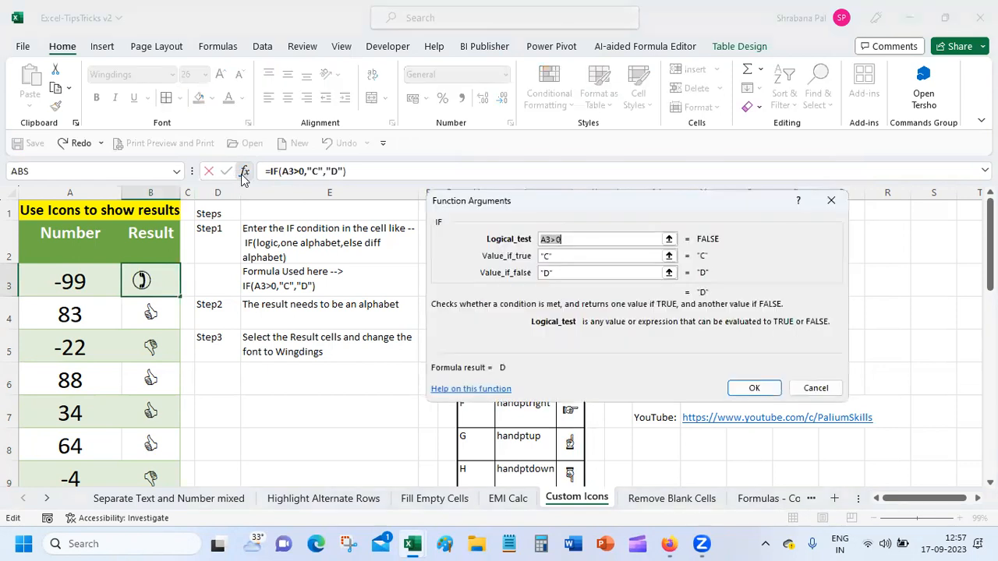
left_click(561, 240)
left_click(564, 256)
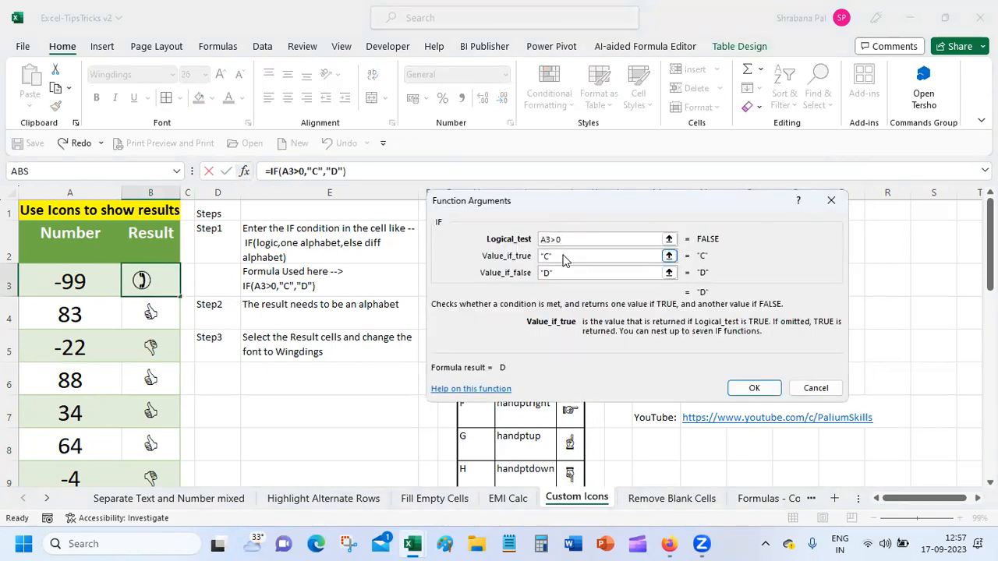
left_click(564, 272)
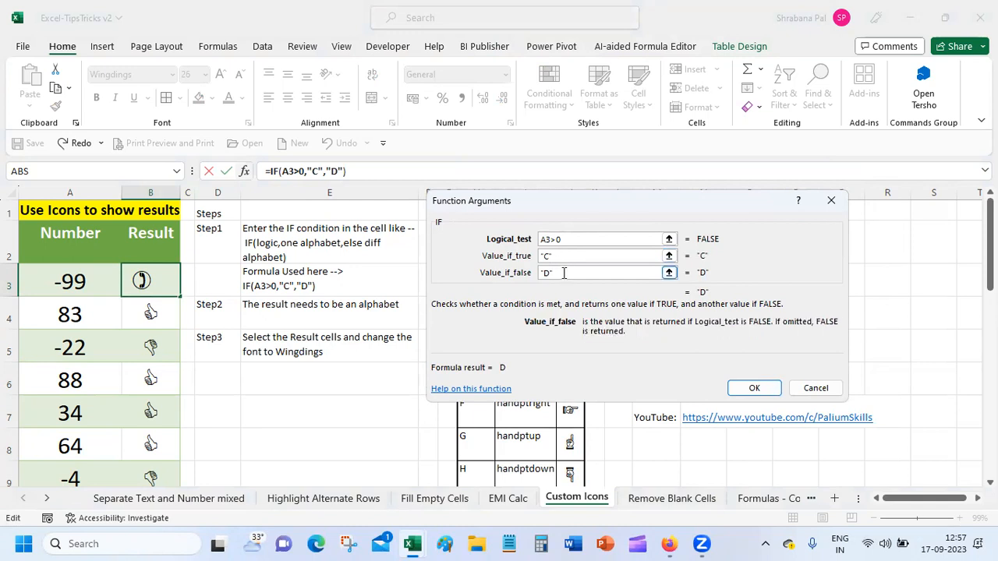
left_click(815, 388)
left_click(148, 319)
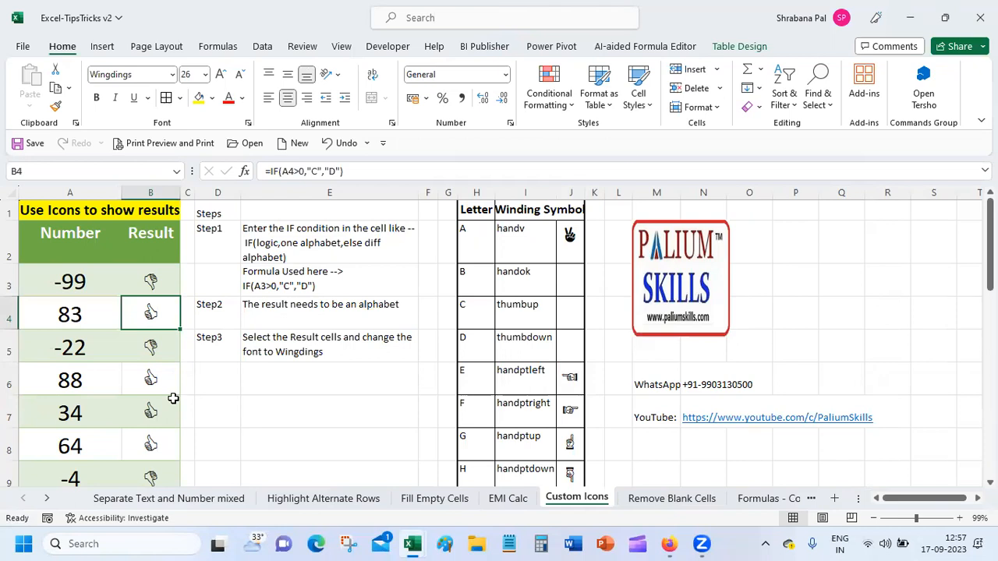
left_click(144, 286)
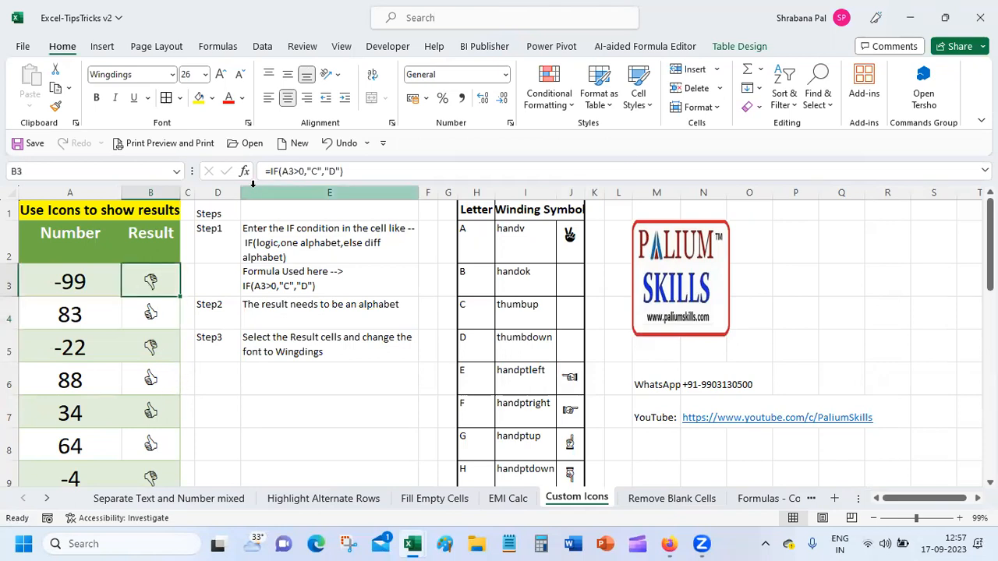
left_click(69, 279)
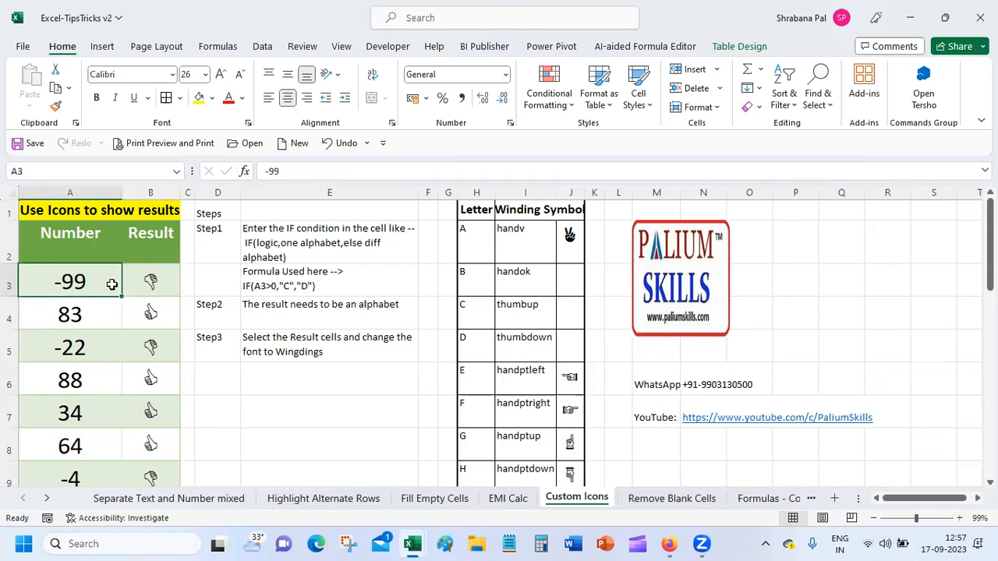
left_click(143, 284)
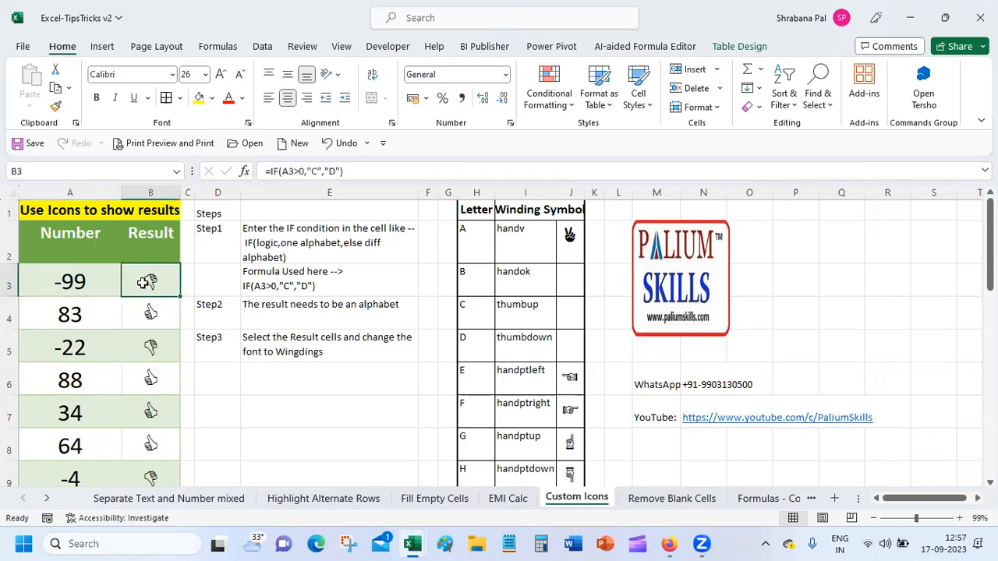
left_click(245, 171)
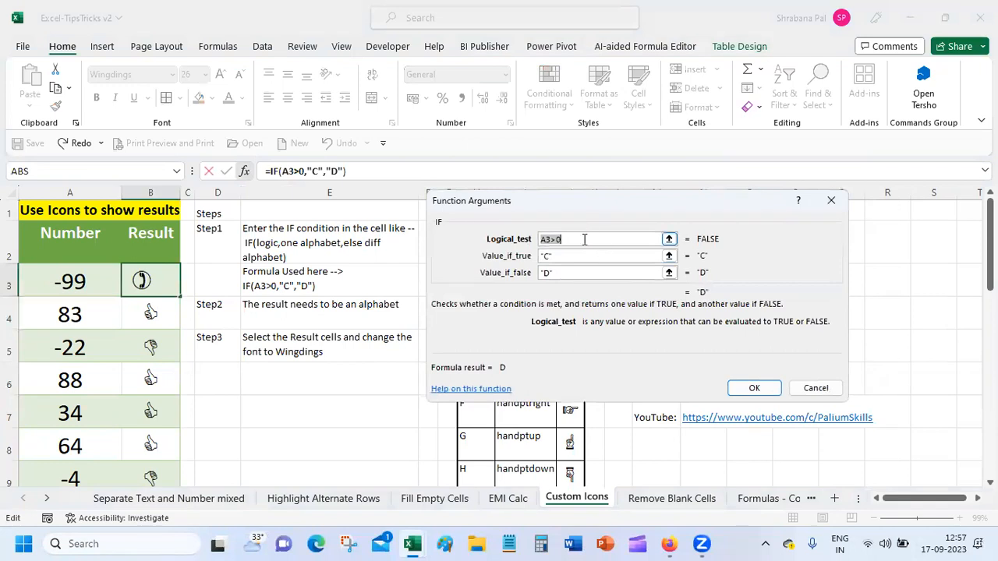
left_click(558, 256)
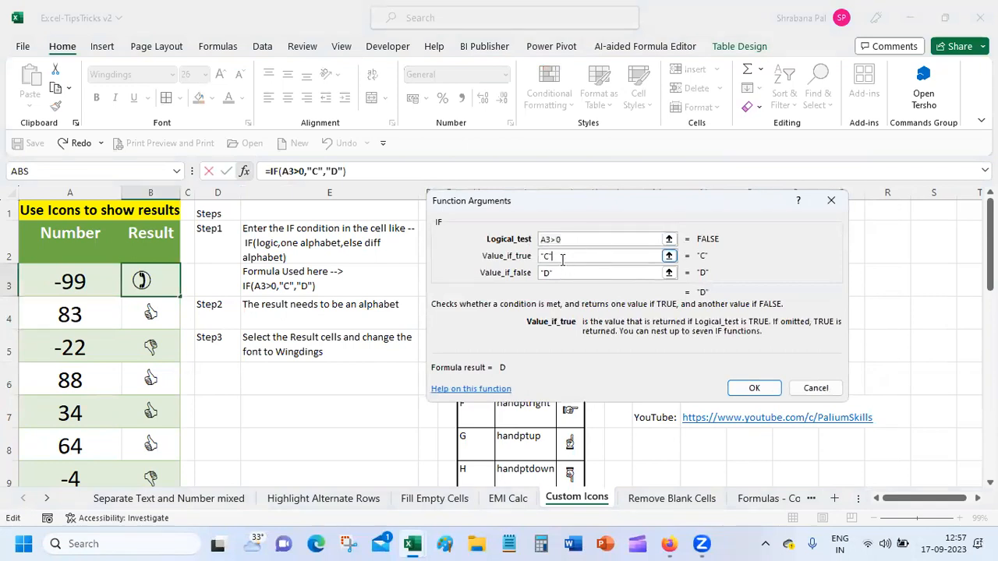
left_click(562, 272)
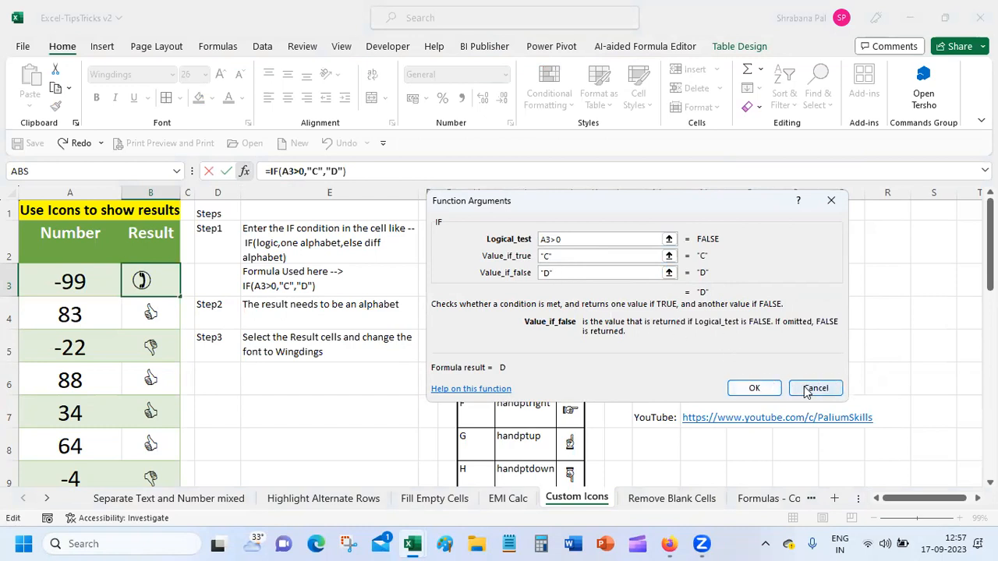
left_click(811, 388)
left_click(153, 313)
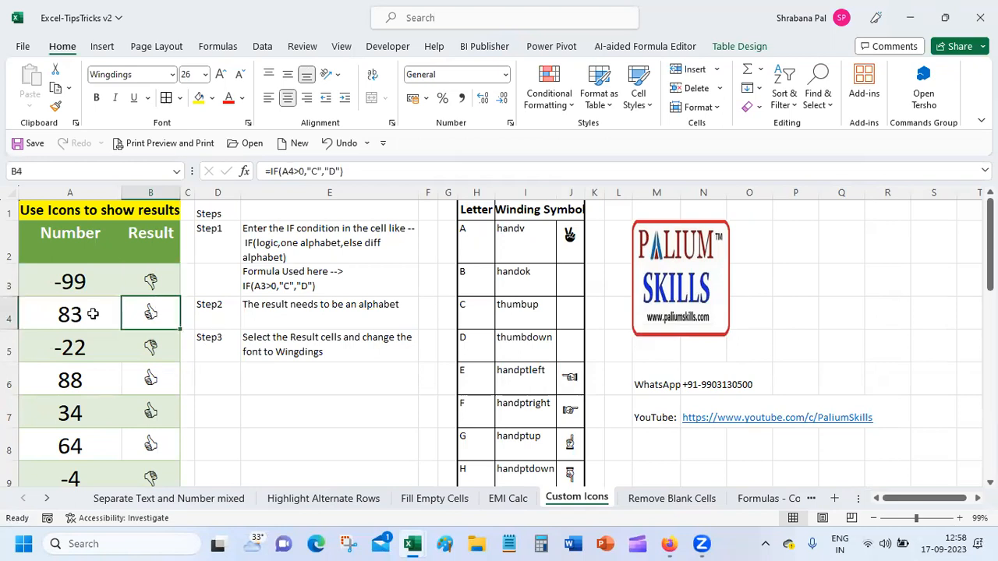
left_click(245, 171)
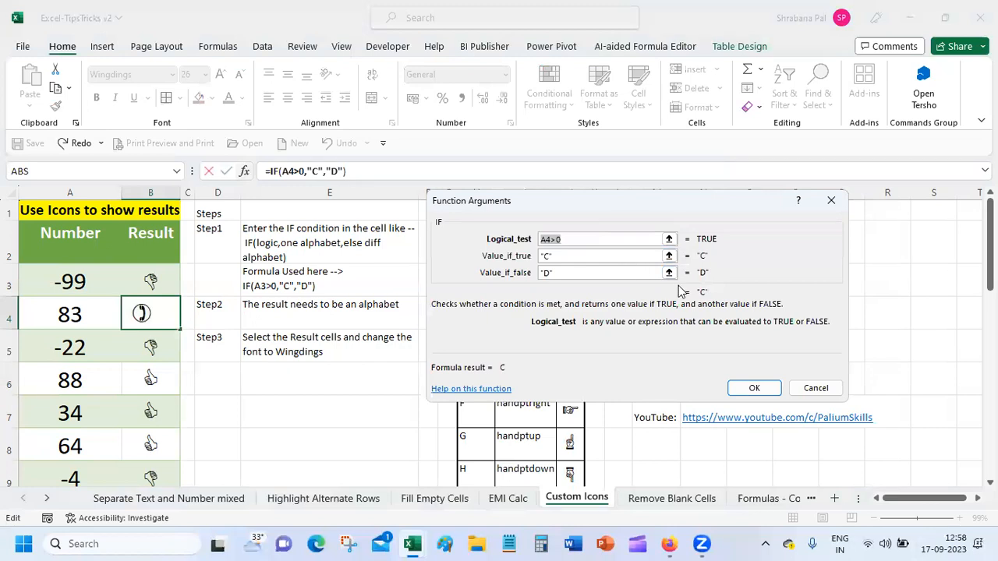
left_click(754, 385)
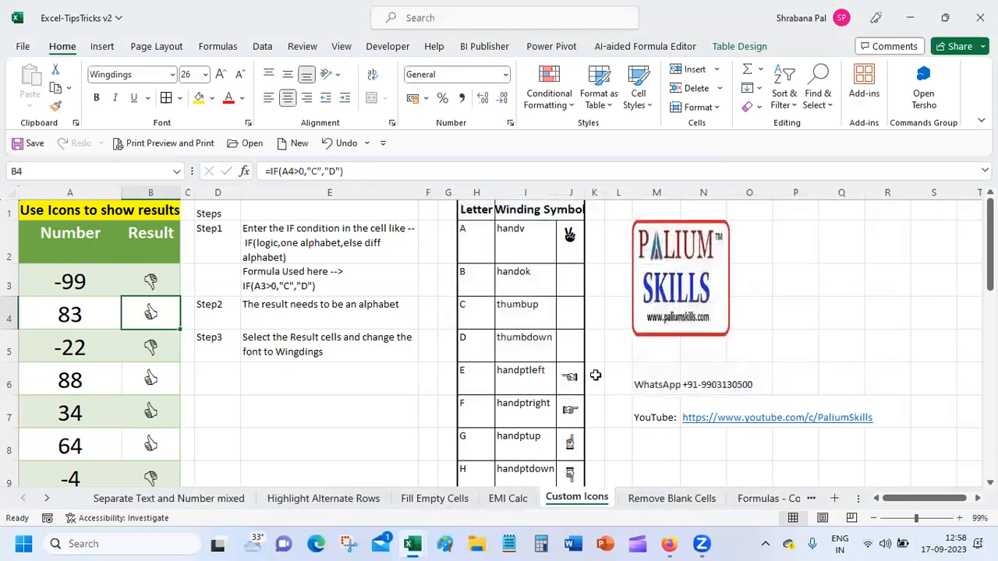
left_click(469, 321)
left_click(567, 305)
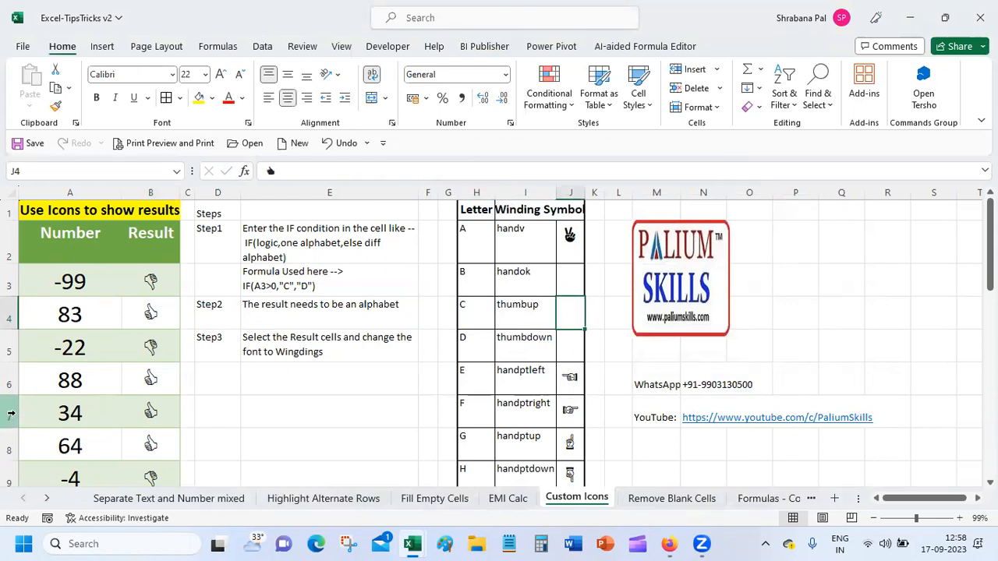
left_click(150, 282)
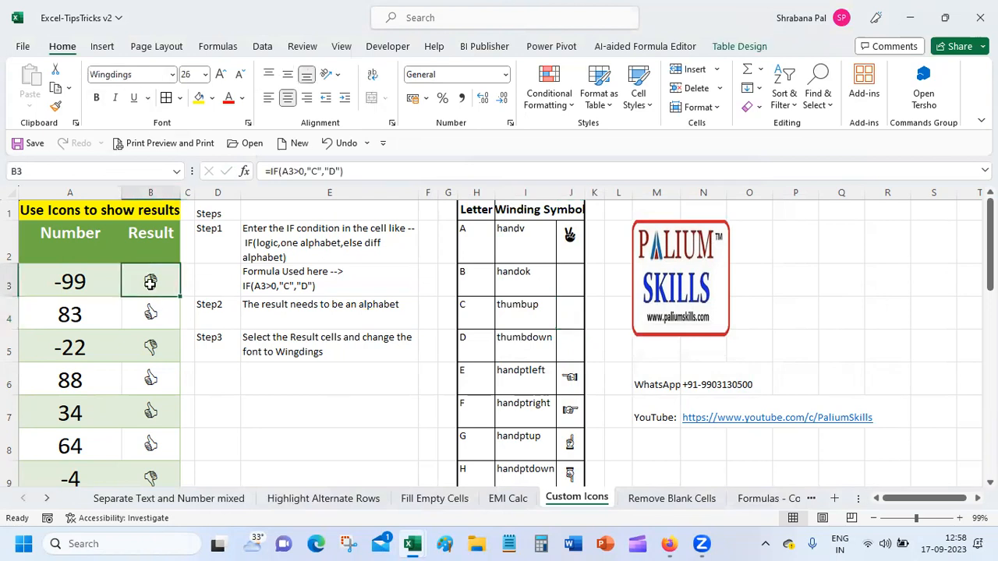
left_click_drag(150, 282, 151, 466)
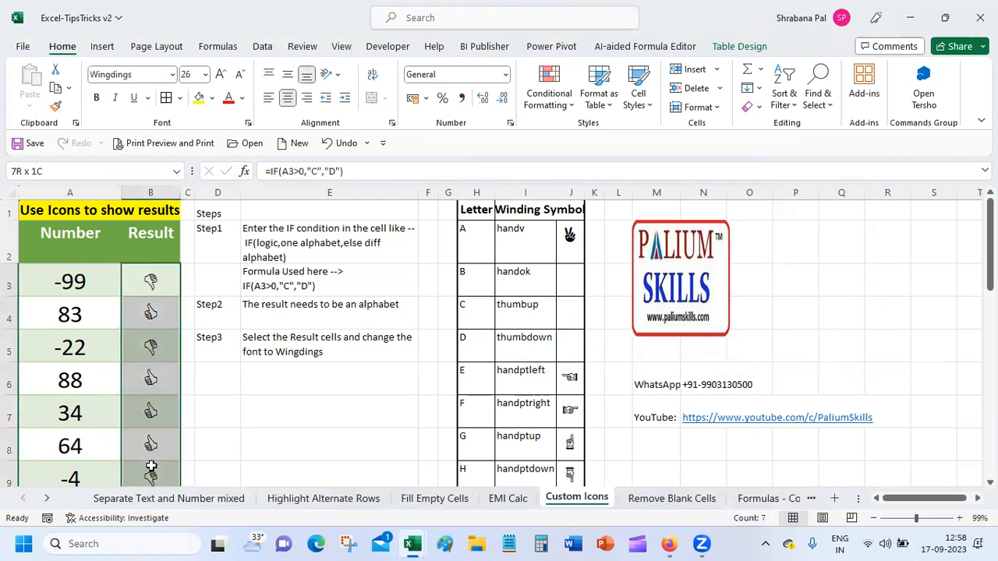
left_click(173, 75)
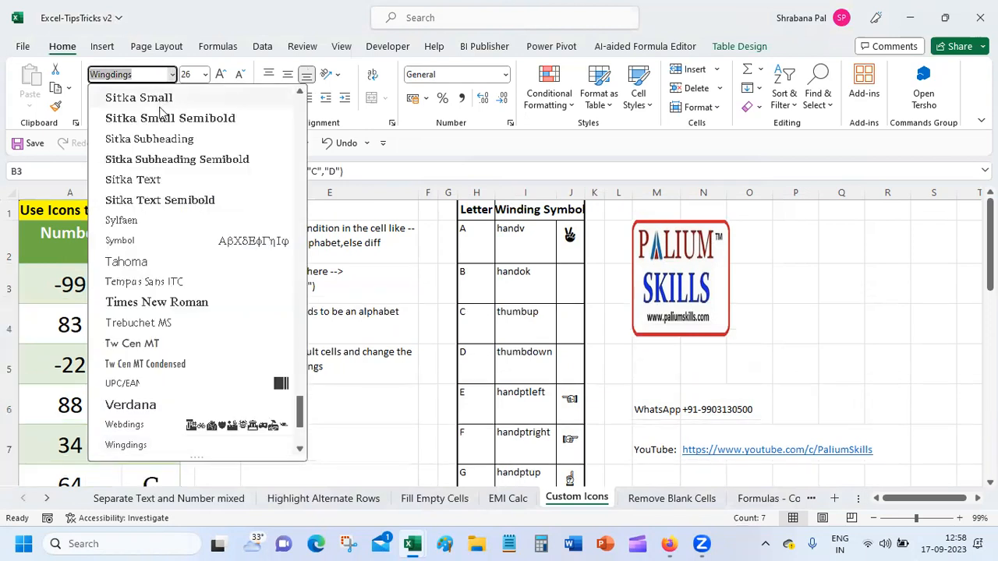
left_click(177, 304)
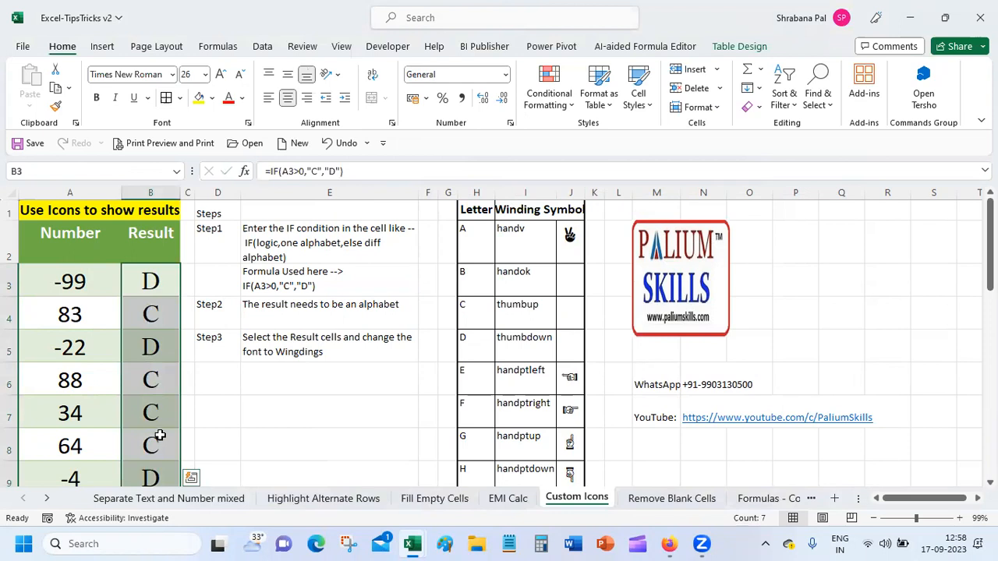
left_click(172, 75)
left_click_drag(302, 388, 306, 438)
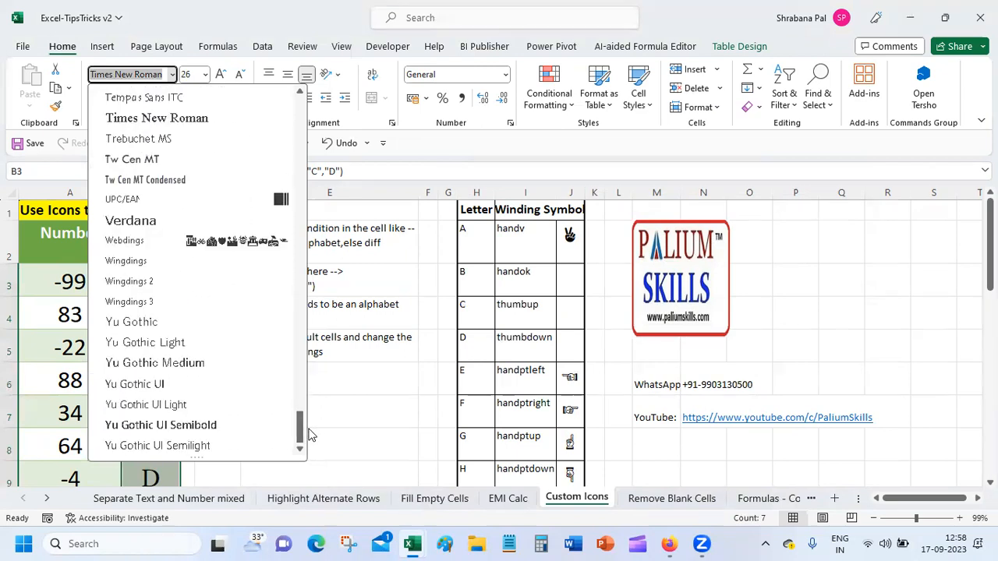
left_click(144, 261)
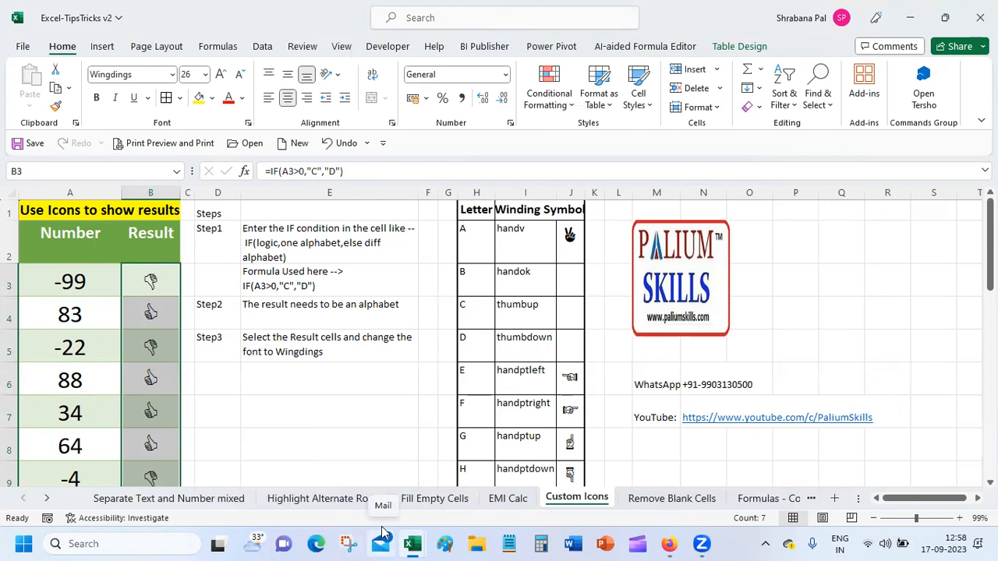
Autofit the DoB column on the Remove Blank Cells sheet and save the workbook.
left_click(671, 498)
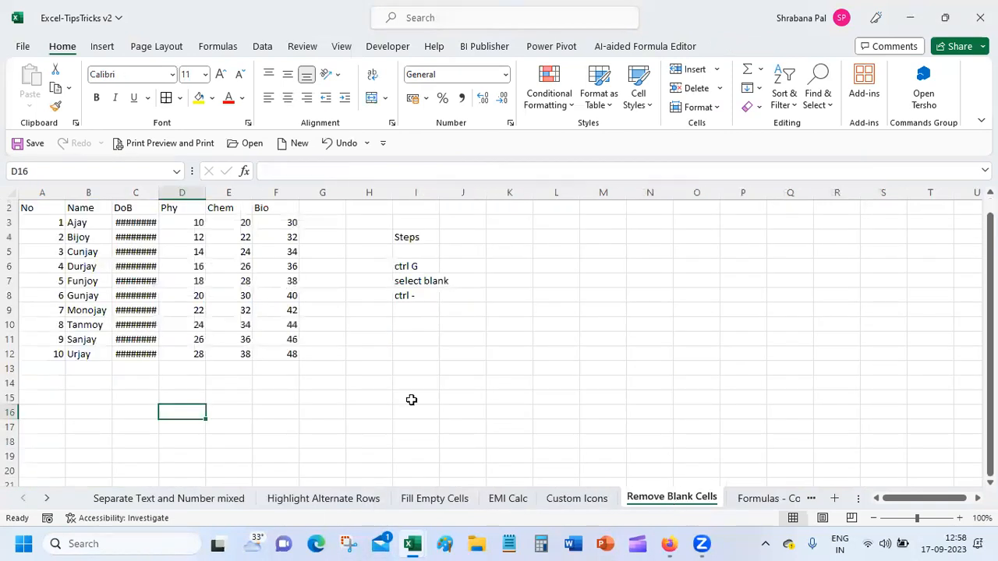
double_click(158, 192)
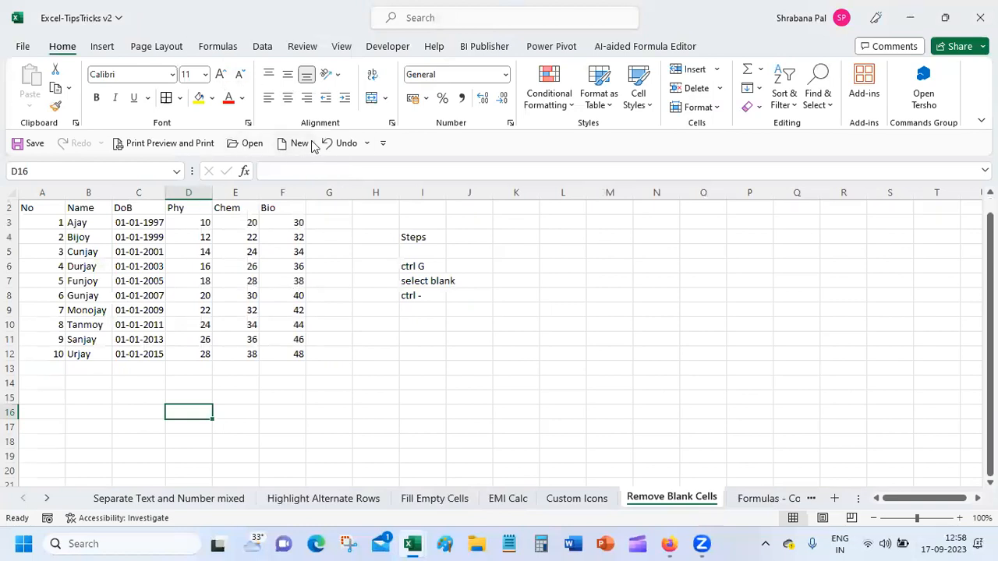
left_click(23, 143)
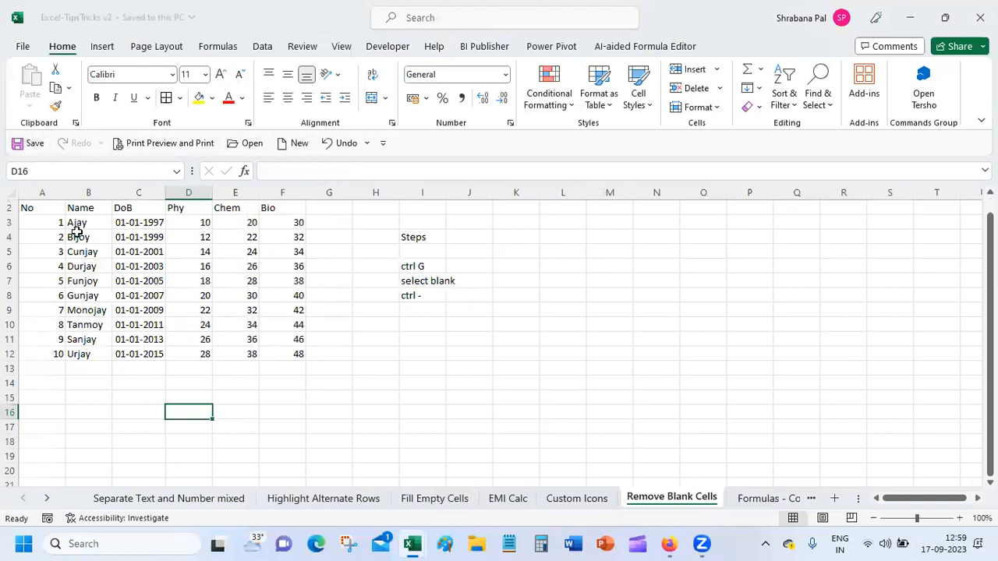
Insert blank rows above the Bijoy, Cunjay, Durjay, Funjoy and Gunjay records.
left_click(36, 236)
left_click_drag(37, 236, 277, 237)
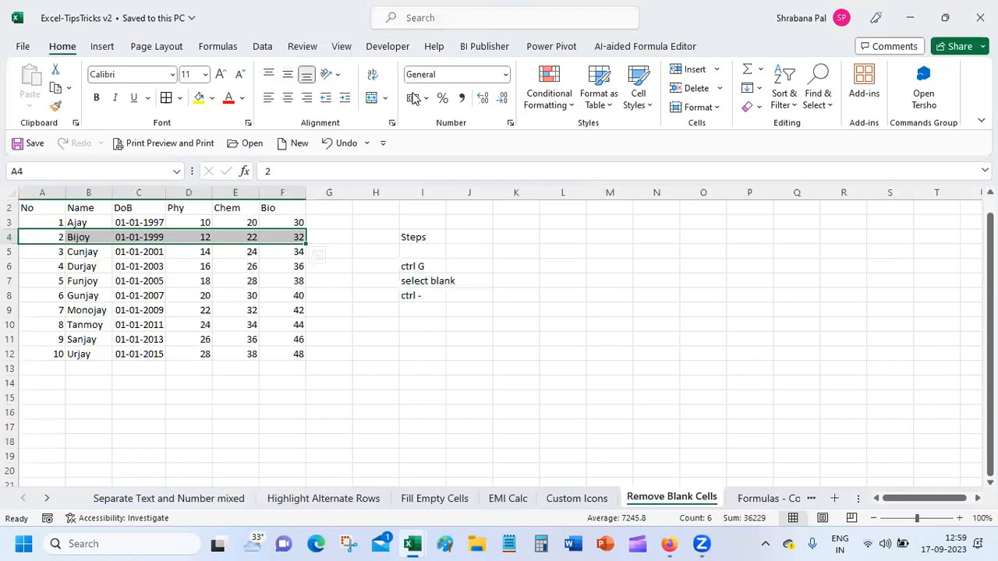
left_click(693, 74)
left_click_drag(35, 265, 295, 271)
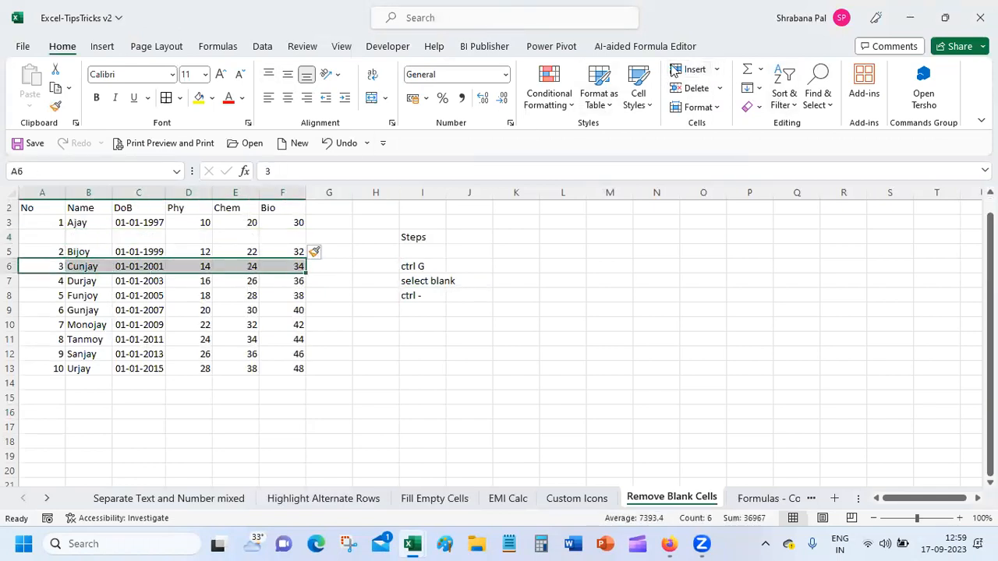
left_click(694, 74)
left_click_drag(49, 289, 294, 296)
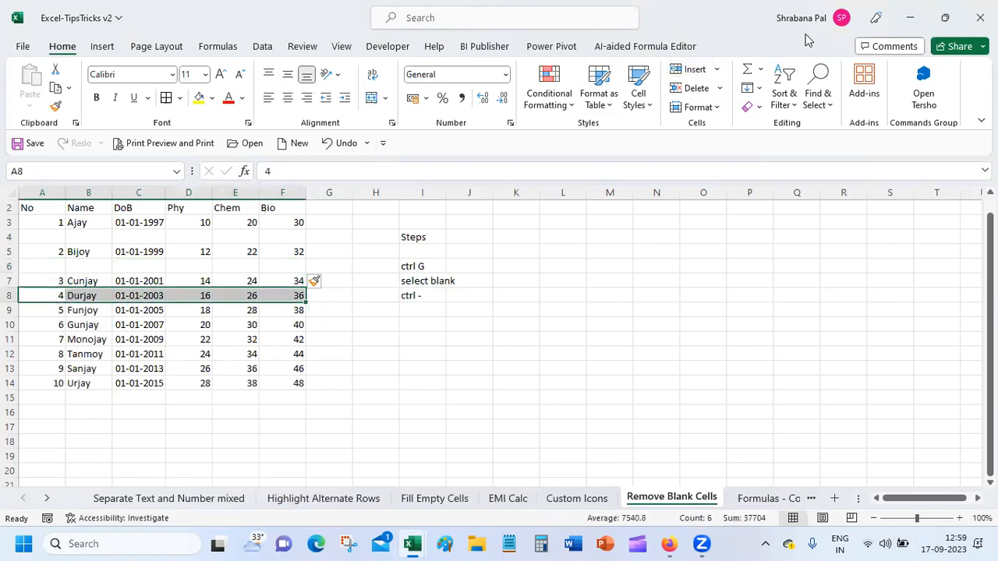
left_click(694, 70)
left_click_drag(32, 327, 292, 326)
left_click(692, 70)
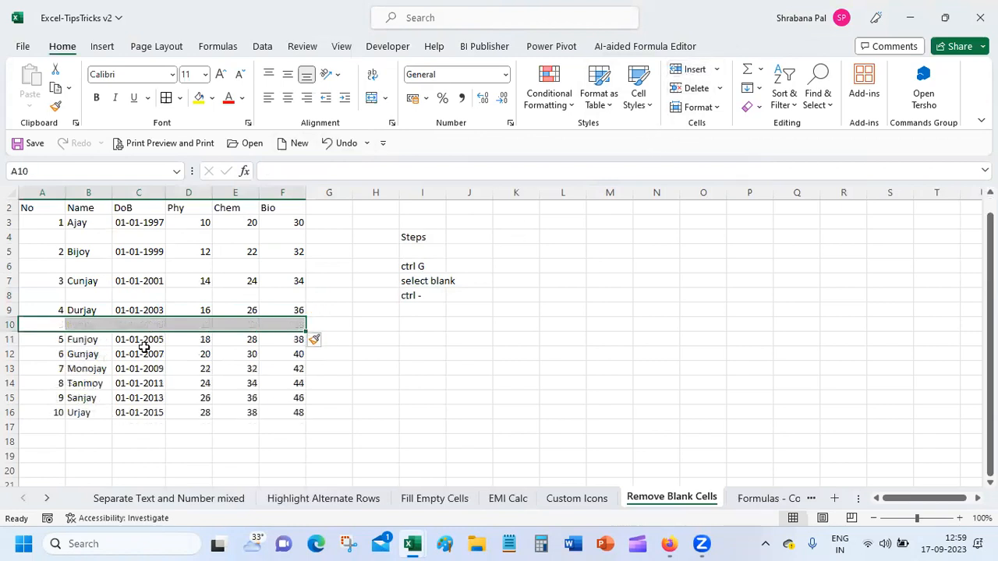
left_click(65, 355)
left_click_drag(66, 355, 296, 353)
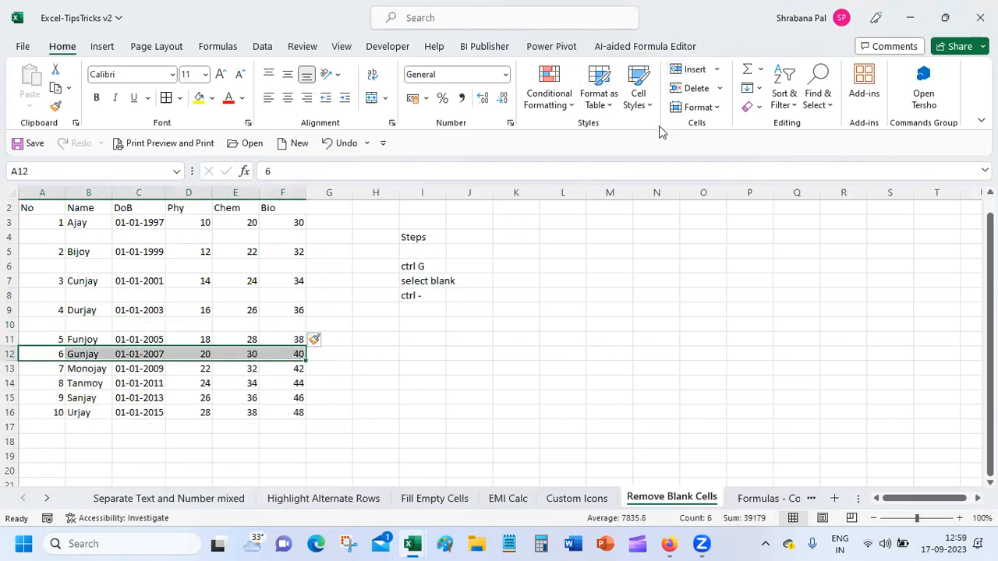
left_click(692, 70)
Insert blank rows above the Monojay, Tanmoy, Sanjay and Urjay records.
left_click_drag(40, 383, 300, 383)
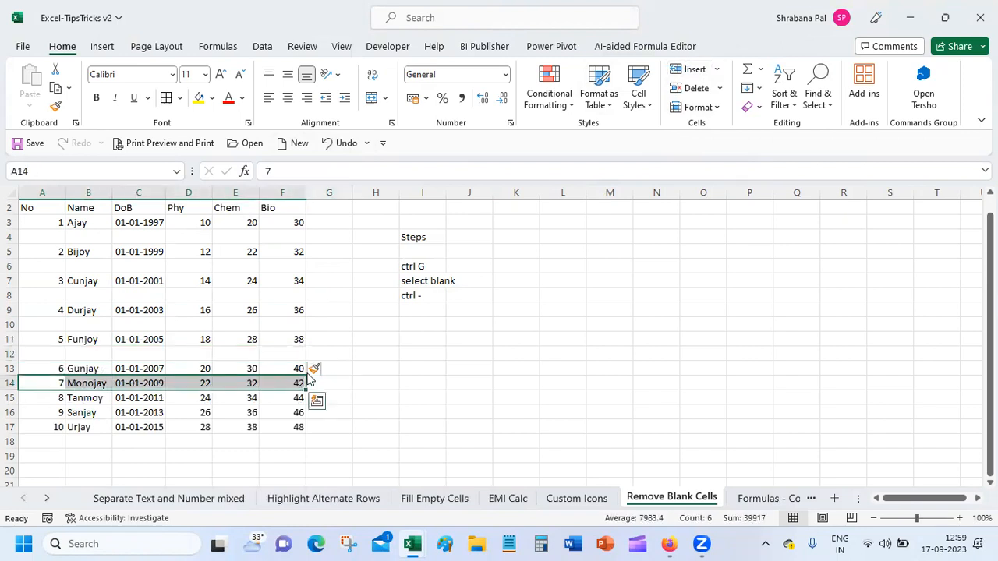
left_click(673, 69)
left_click_drag(35, 412, 304, 411)
left_click(674, 68)
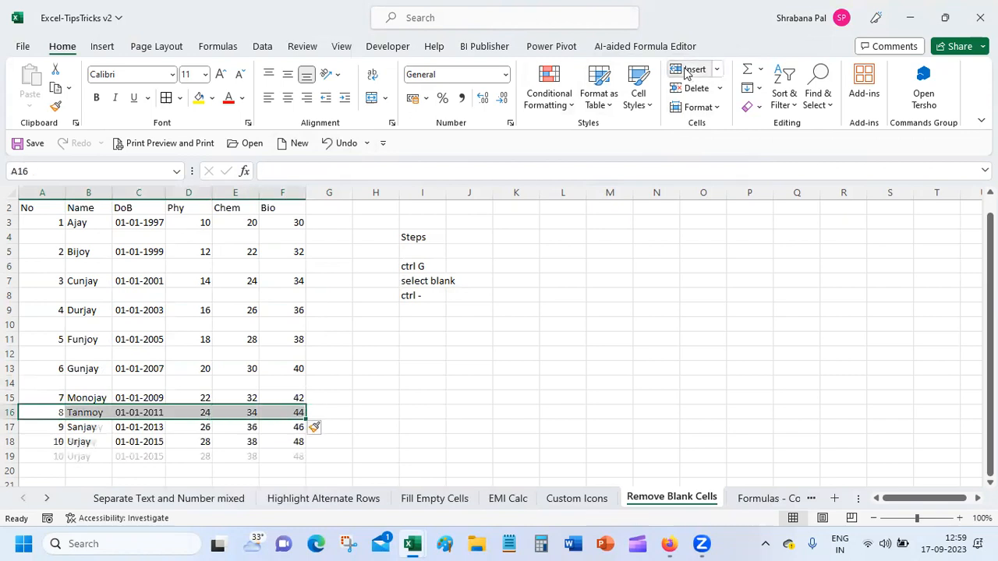
left_click_drag(45, 439, 294, 439)
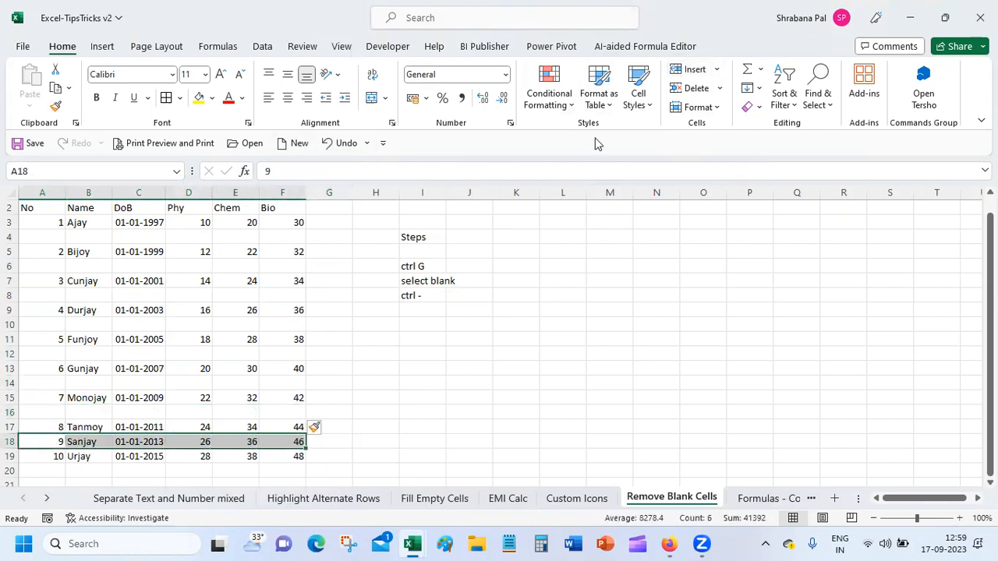
left_click(673, 69)
left_click_drag(29, 470, 303, 471)
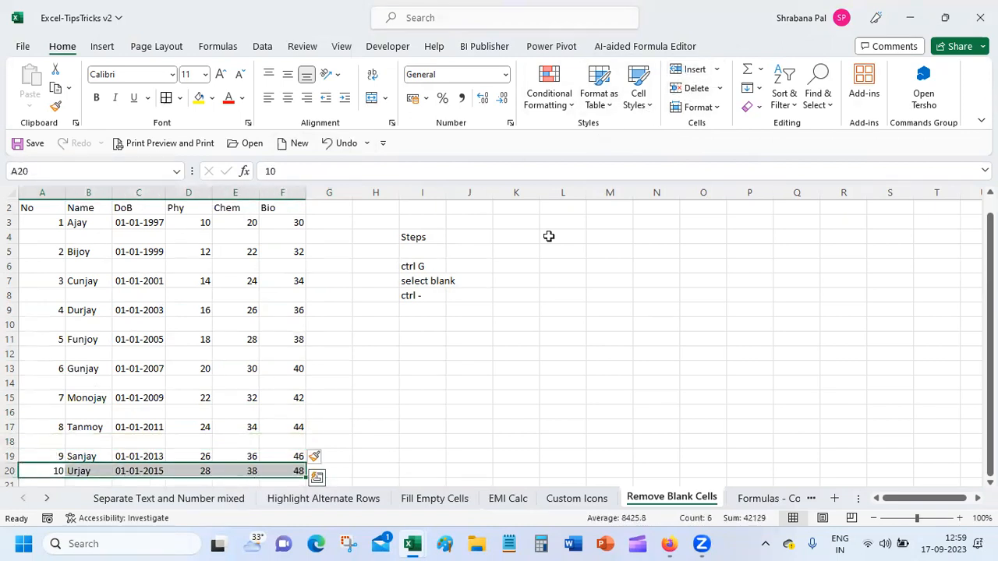
left_click(677, 71)
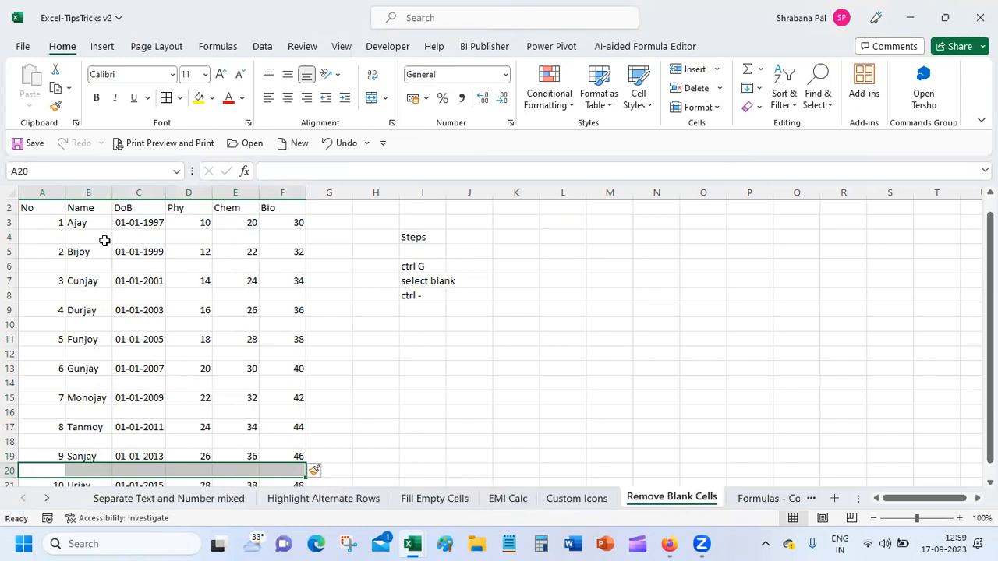
Check cells A3 to A7 to confirm the alternating blank rows.
left_click(23, 222)
left_click(38, 239)
left_click(37, 253)
left_click(38, 279)
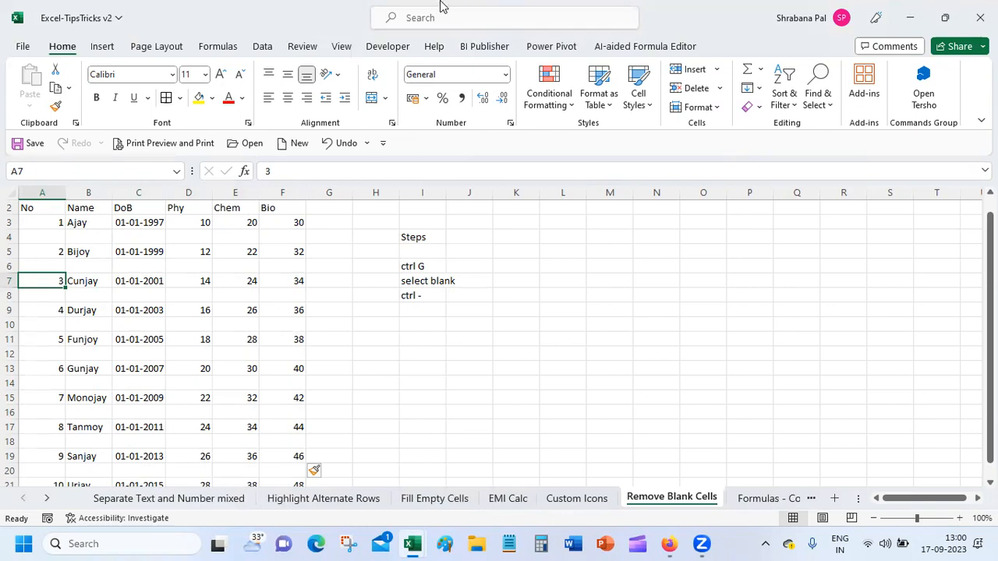
Sort A3:F21 smallest to largest to gather blank rows, then undo the sort.
left_click(49, 221)
left_click_drag(49, 221, 290, 461)
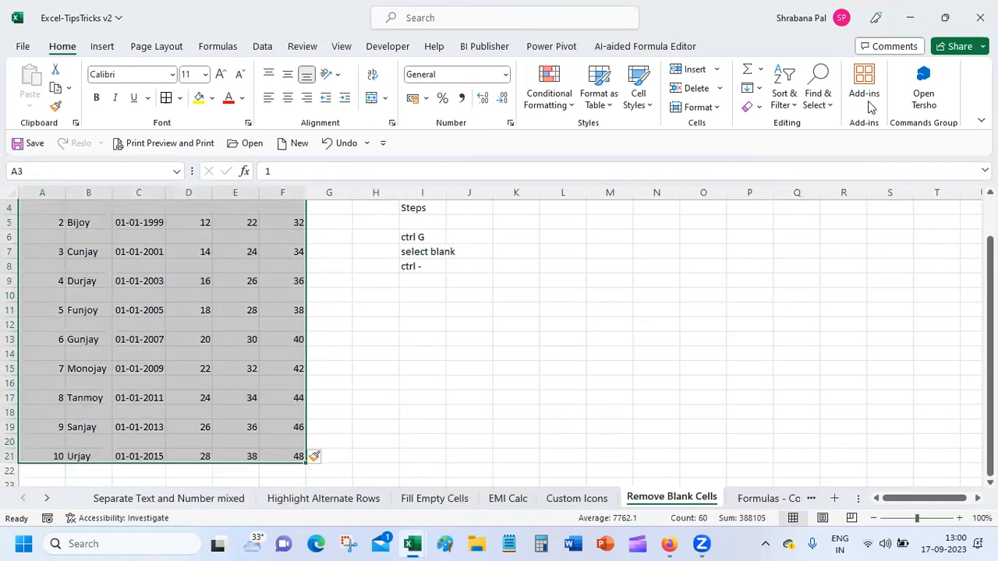
left_click(785, 106)
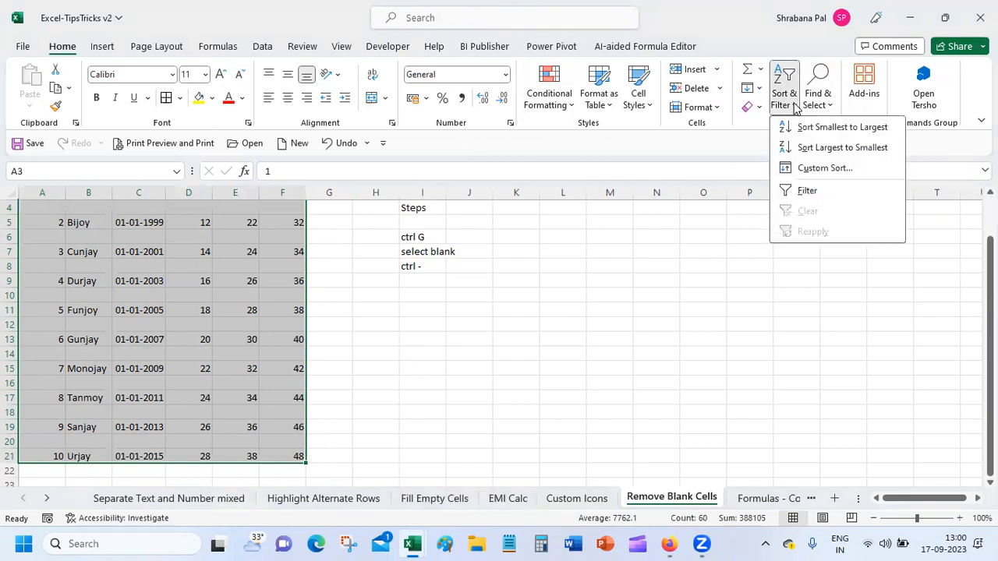
left_click(819, 128)
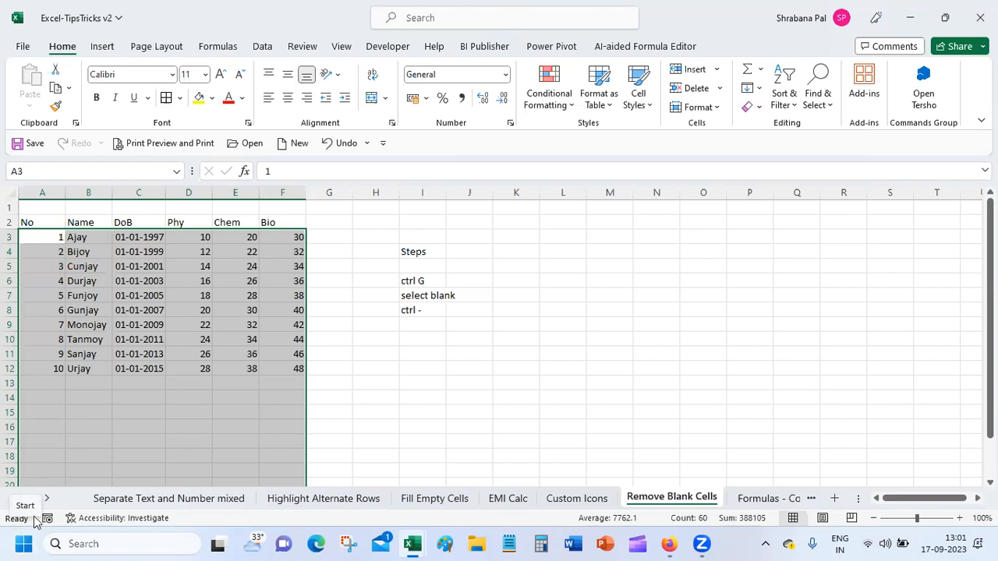
key("ctrl+z")
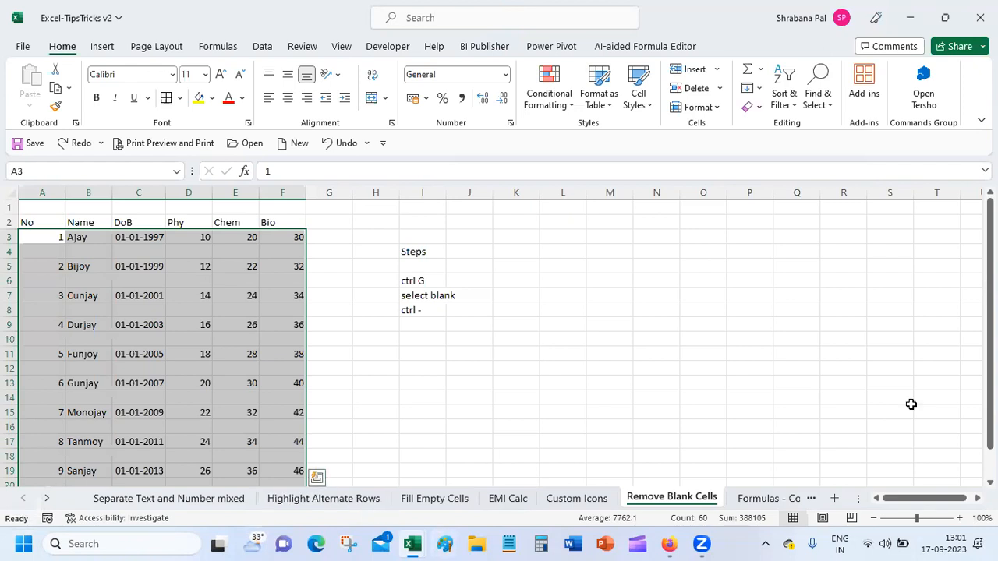
left_click(768, 499)
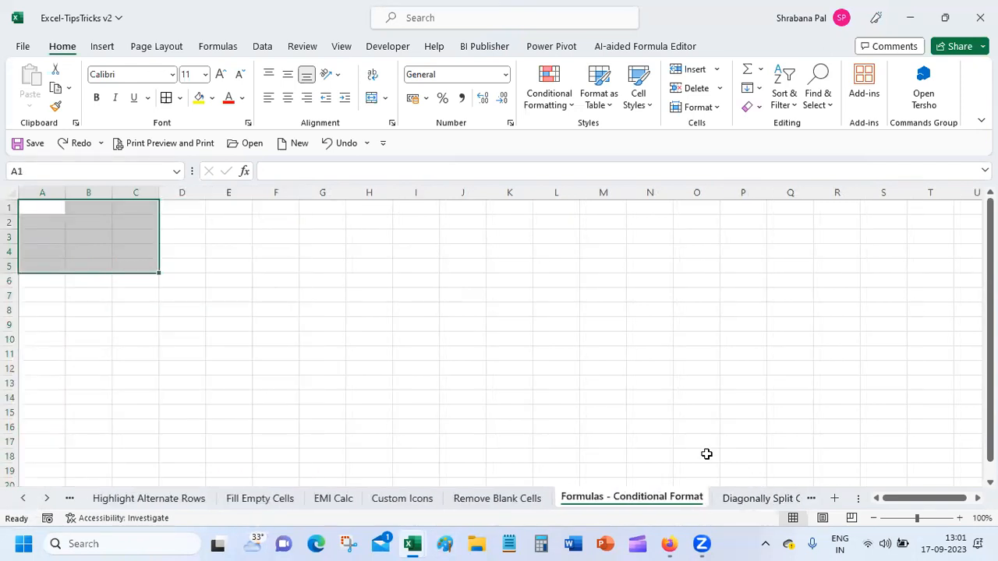
Go to the empty sheet after Conditional Format and bring up Excel's recent-workbooks list.
left_click(756, 497)
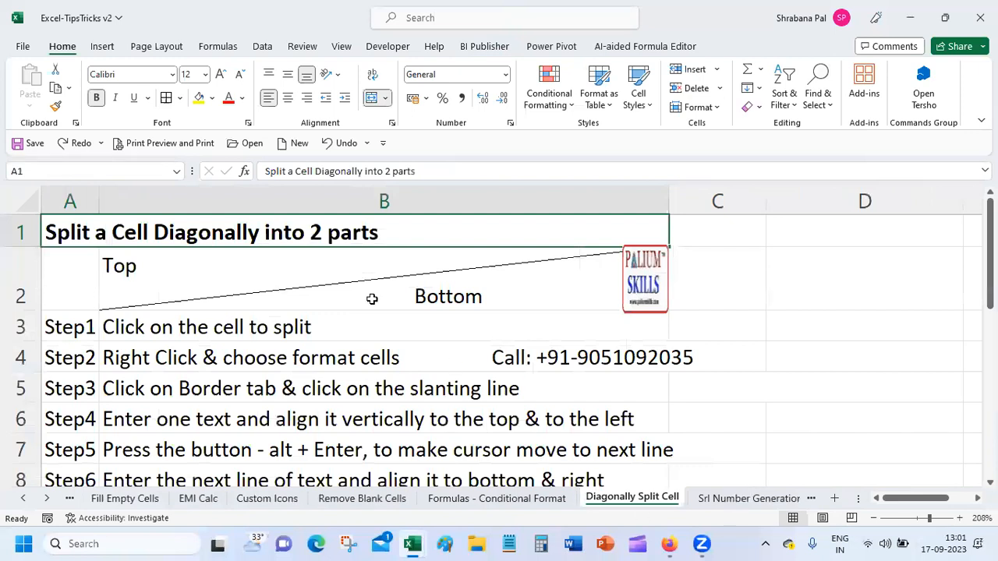
left_click(740, 500)
left_click(759, 499)
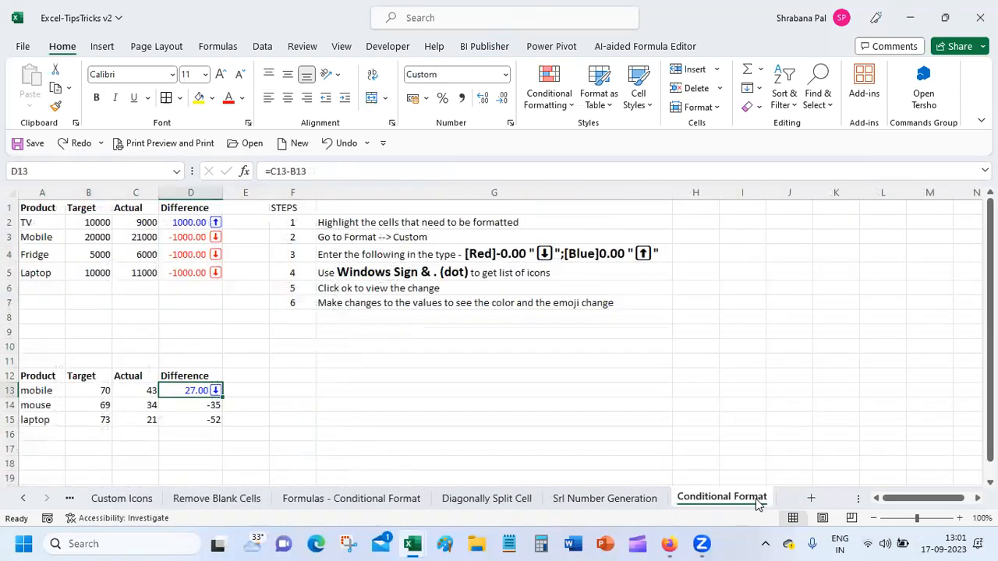
left_click(810, 499)
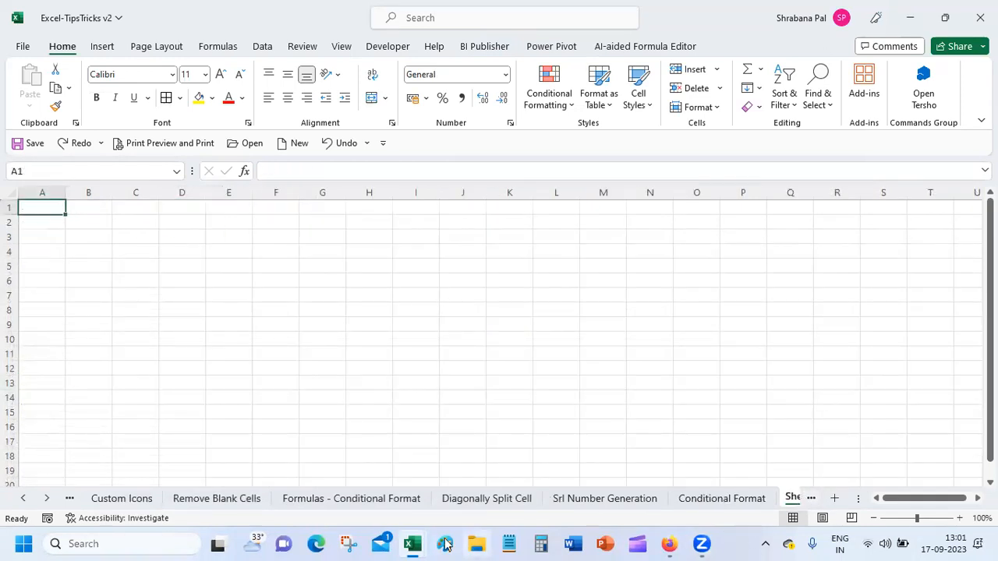
left_click(413, 543)
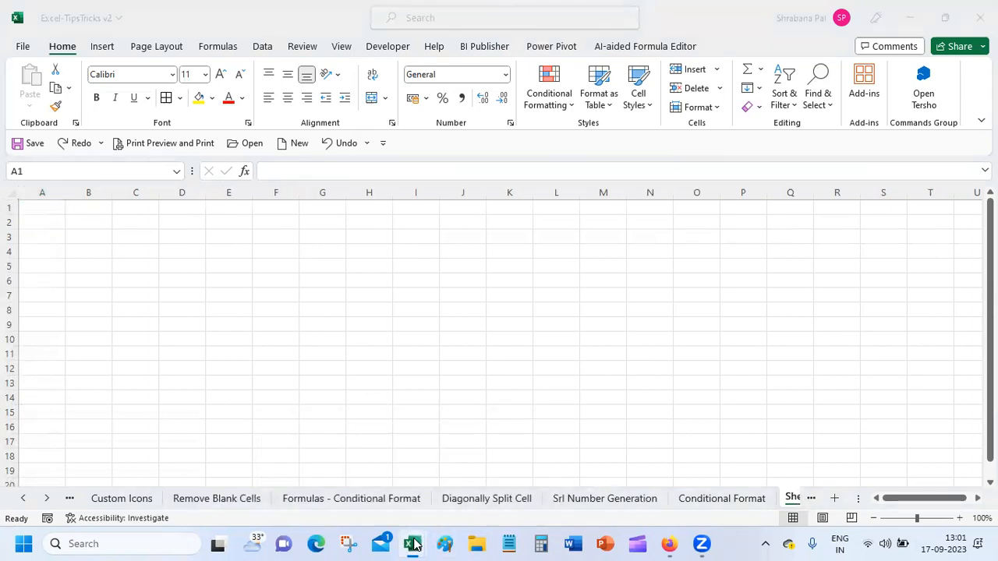
right_click(413, 544)
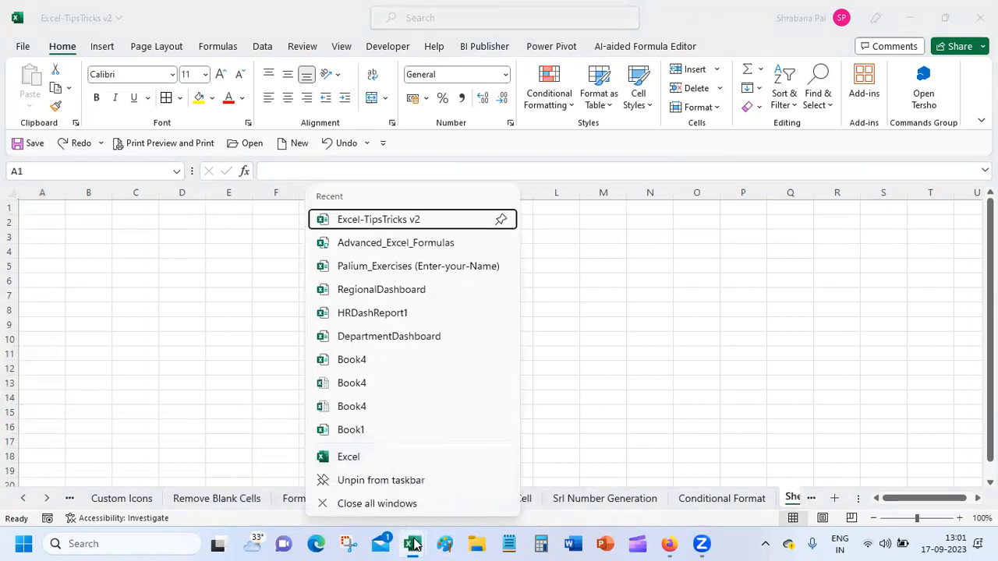
Open the Palium_Exercises workbook and go to its Sales Data_2 sheet.
left_click(408, 269)
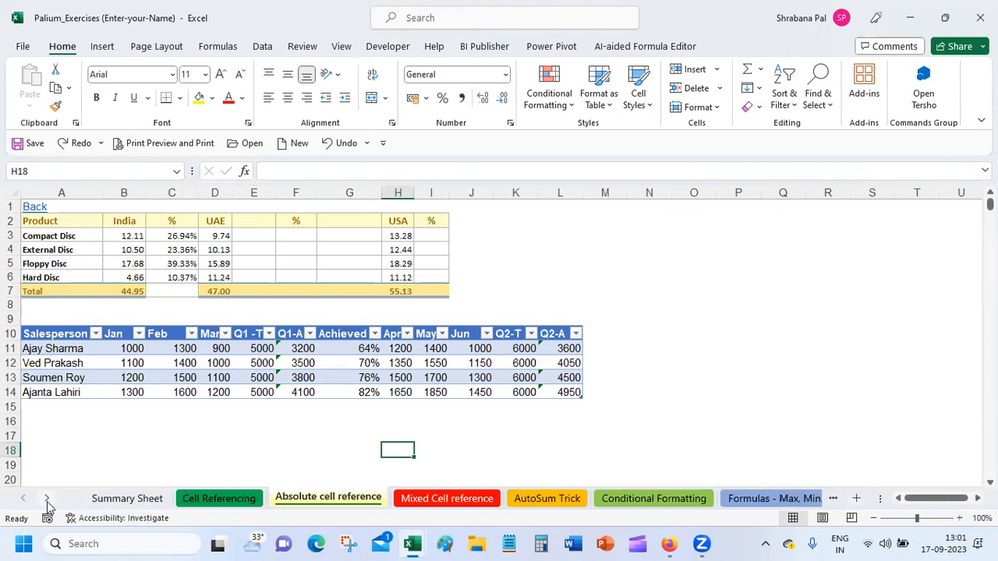
right_click(47, 503)
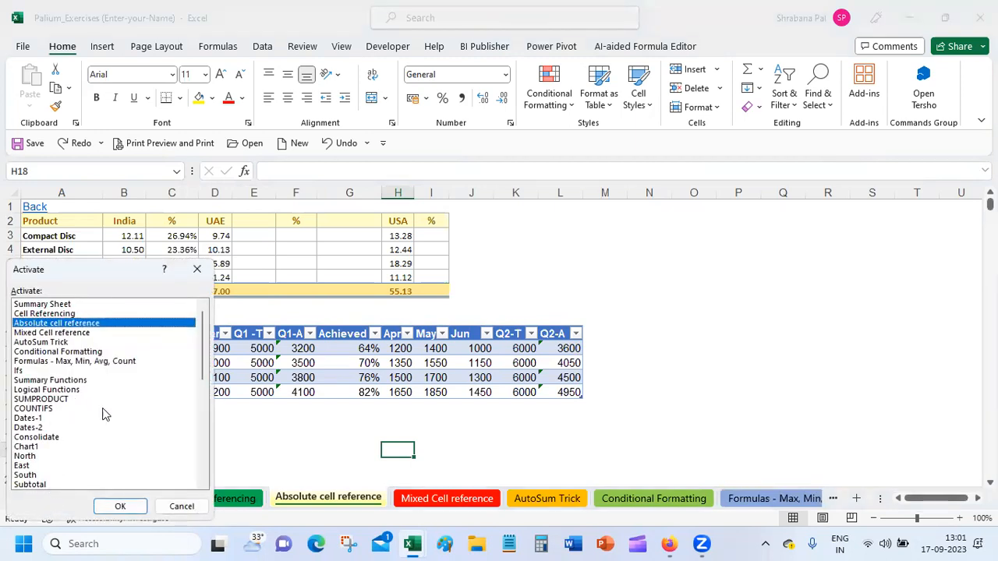
left_click_drag(201, 366, 198, 421)
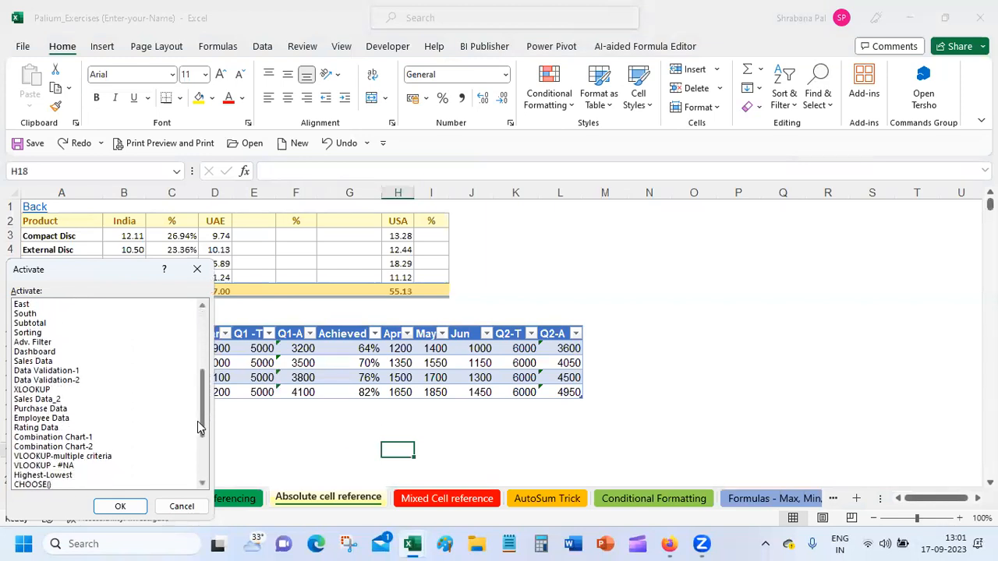
left_click(66, 400)
double_click(66, 398)
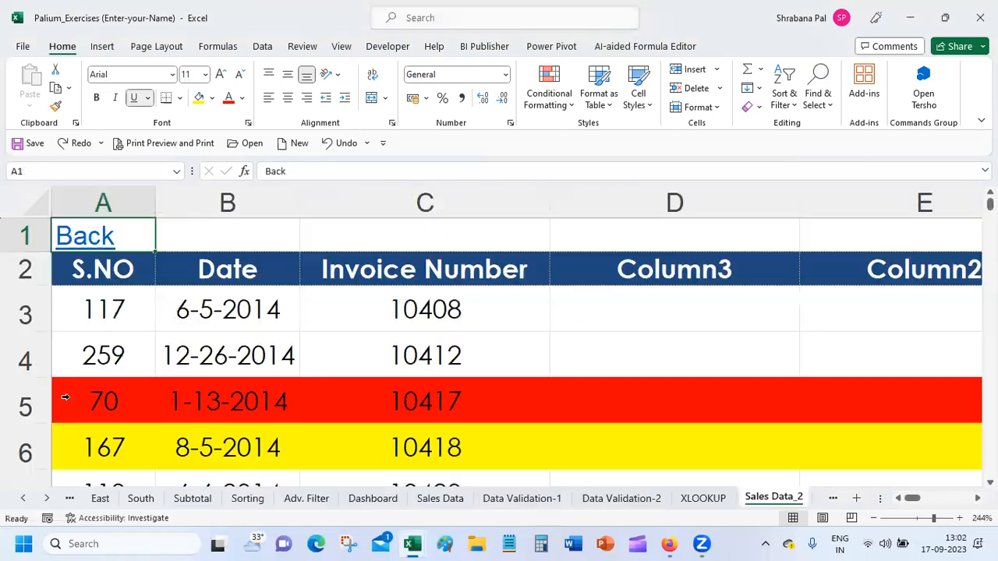
Copy the whole sales table starting from the S.NO header in A2.
left_click(97, 273)
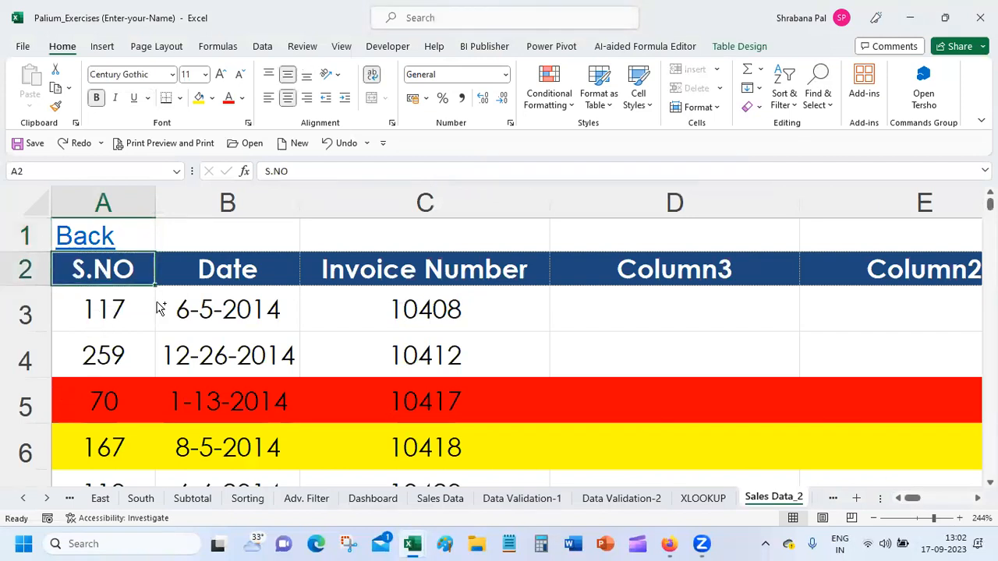
key("ctrl+shift+Down")
key("ctrl+shift+Right")
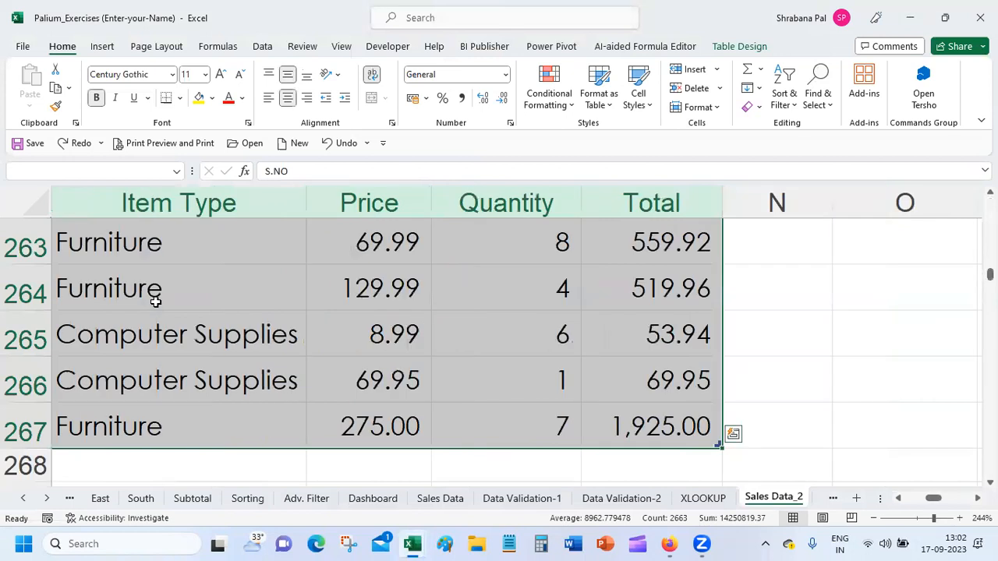
key("ctrl+c")
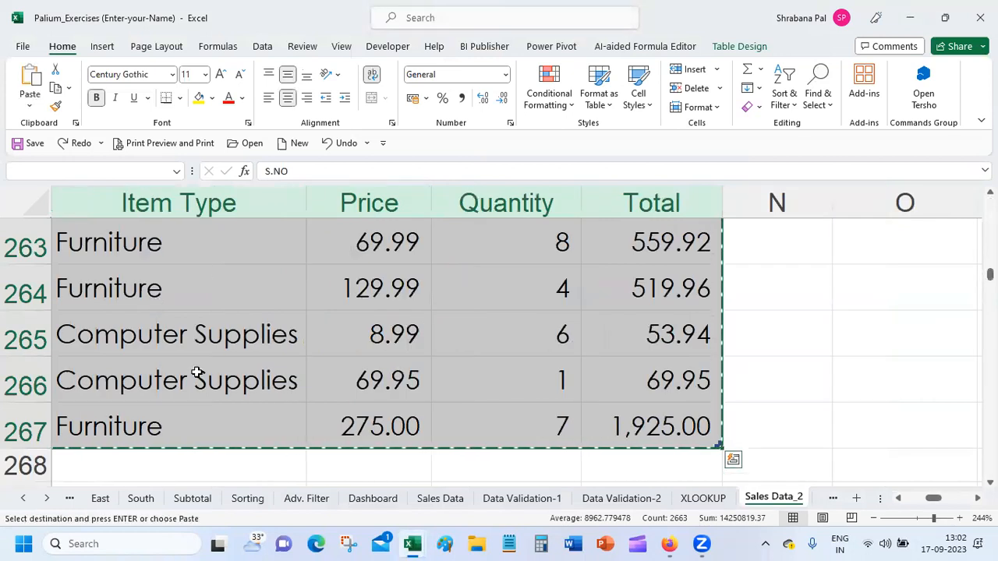
Paste the sales table at A3 of the blank sheet in Excel-TipsTricks v2.
mouse_move(413, 543)
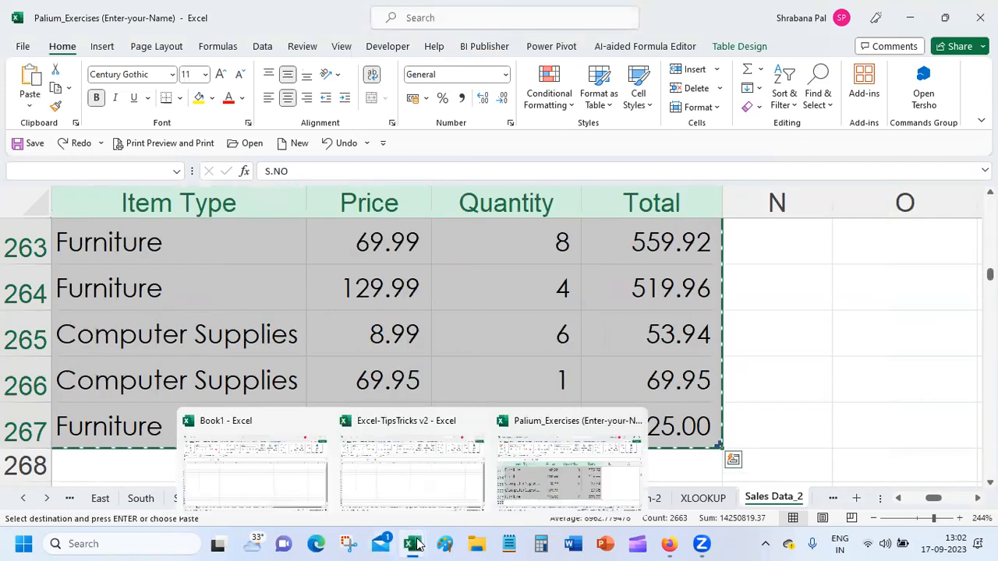
left_click(435, 474)
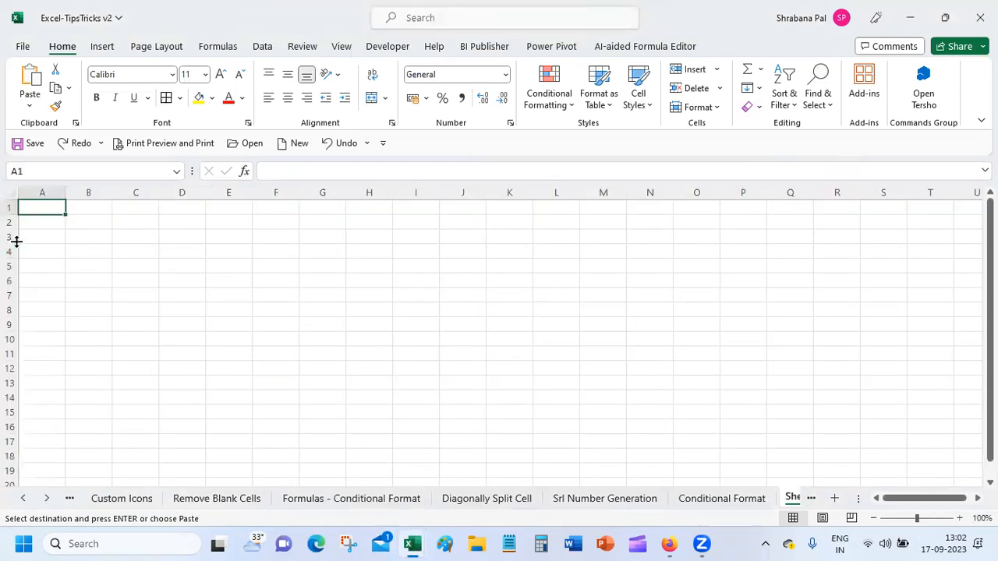
left_click(47, 235)
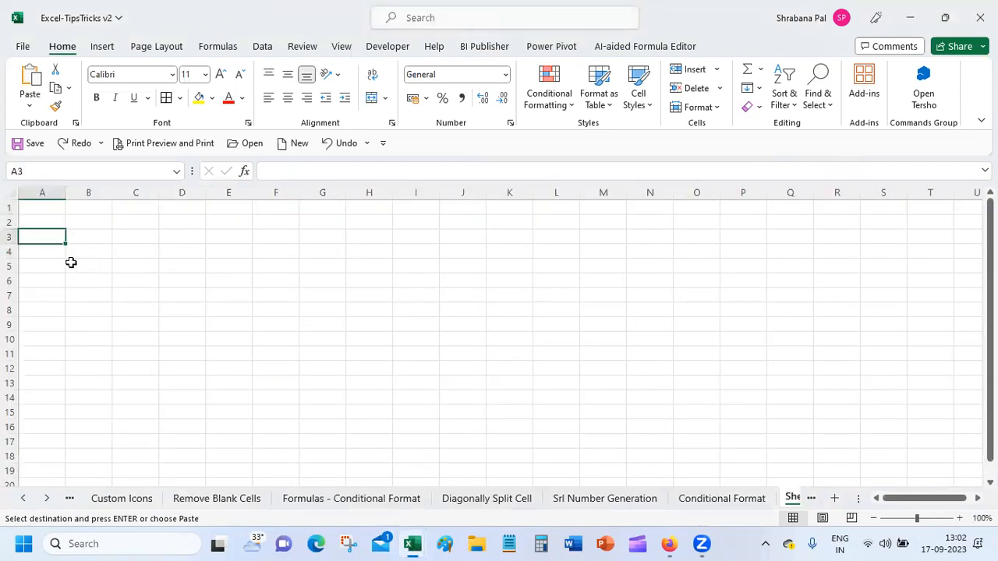
key("ctrl+v")
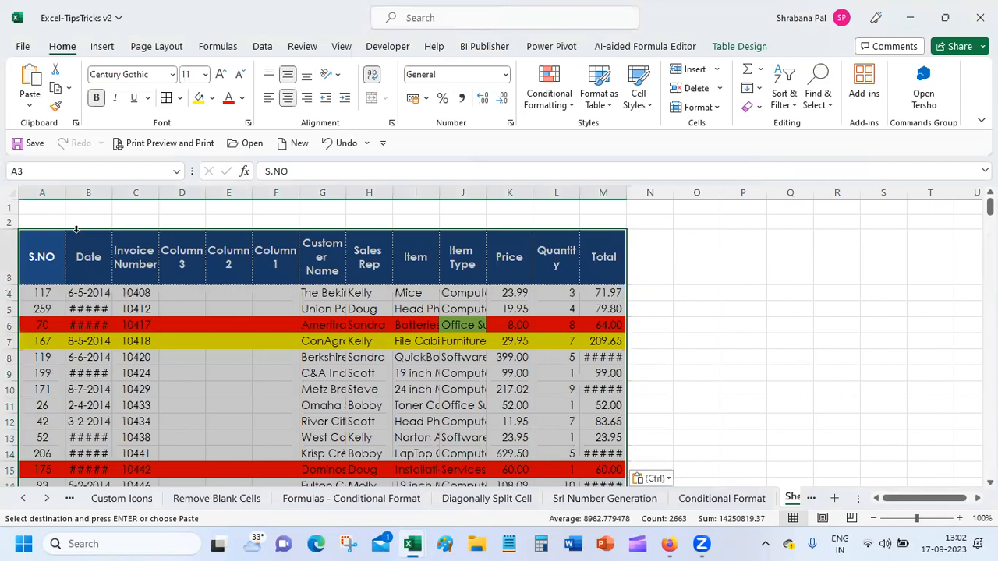
left_click(175, 418)
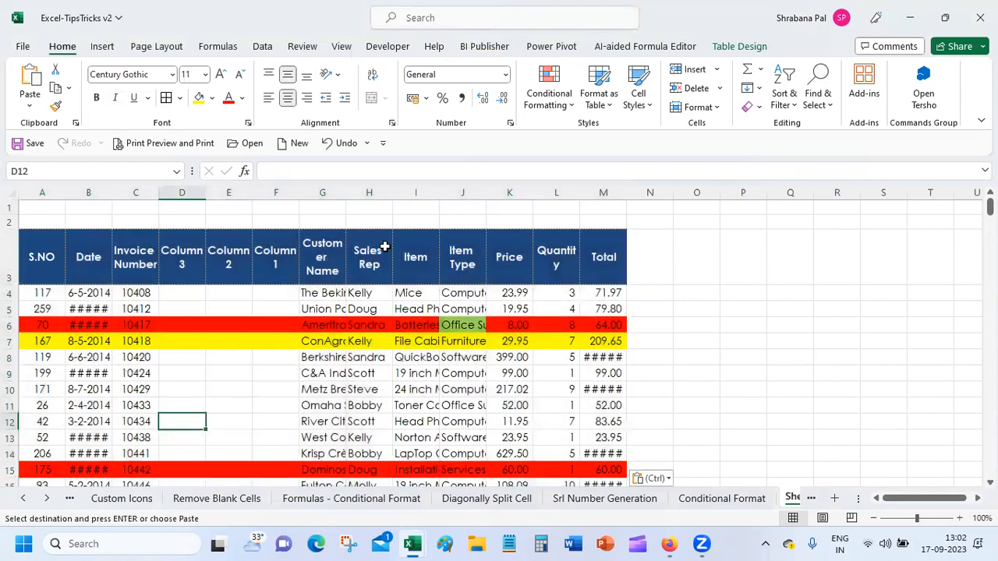
Autofit columns I and C and delete the empty columns D through F.
double_click(438, 192)
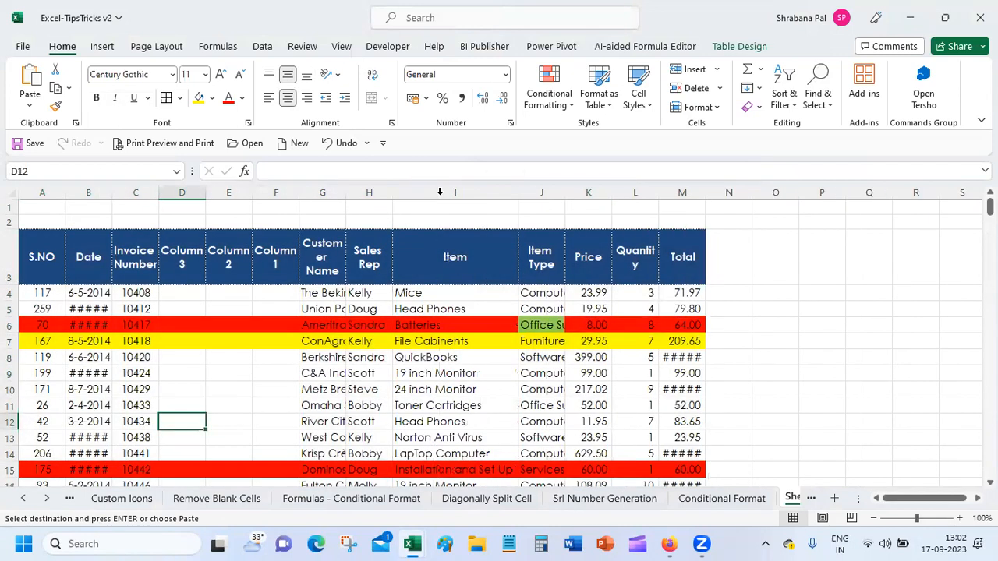
double_click(158, 192)
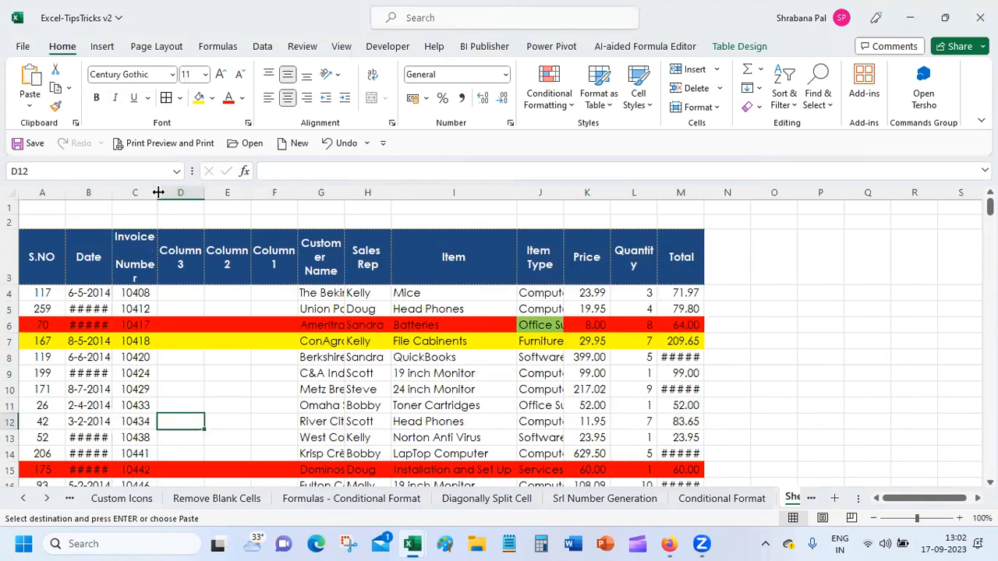
left_click_drag(180, 192, 267, 194)
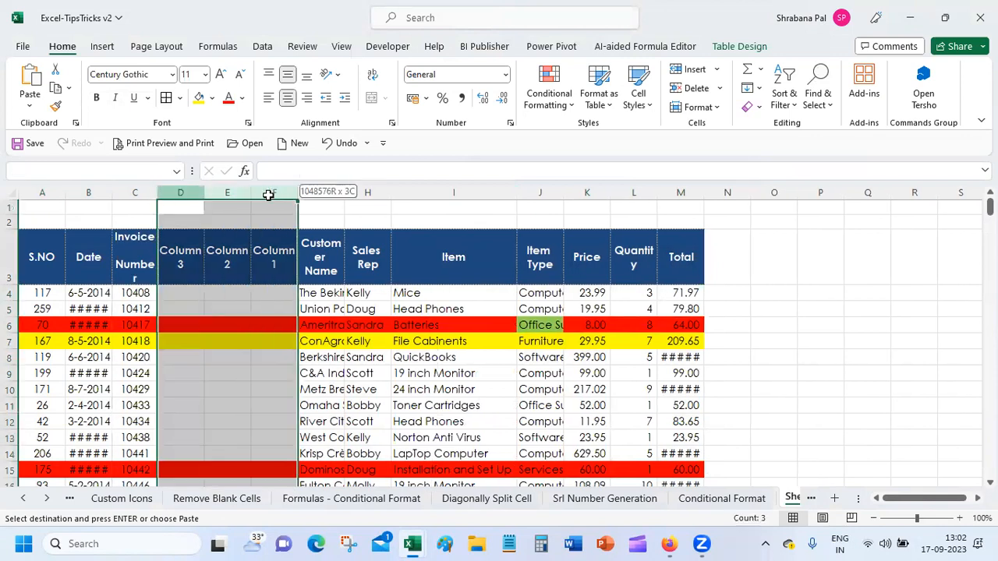
right_click(268, 199)
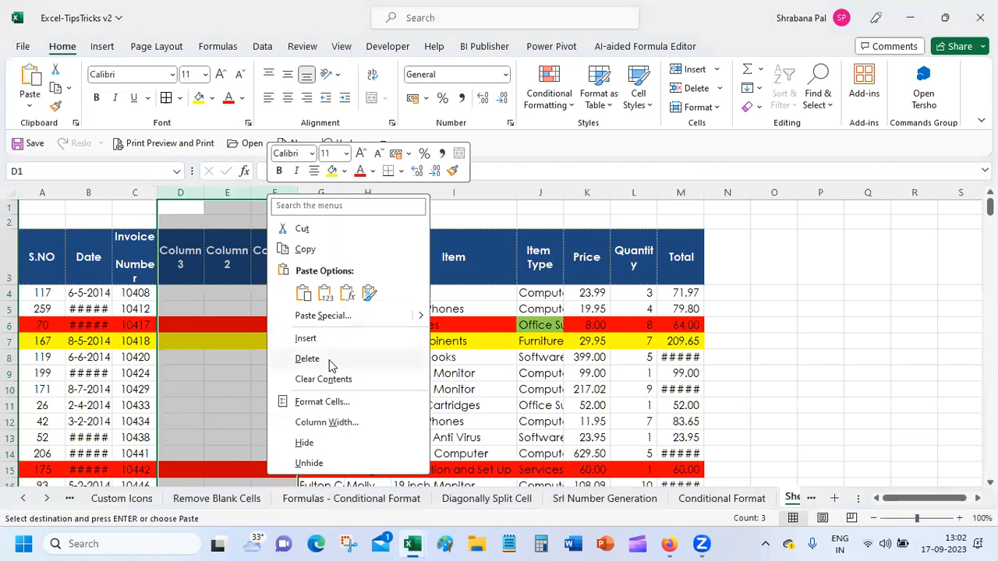
left_click(327, 363)
left_click(234, 343)
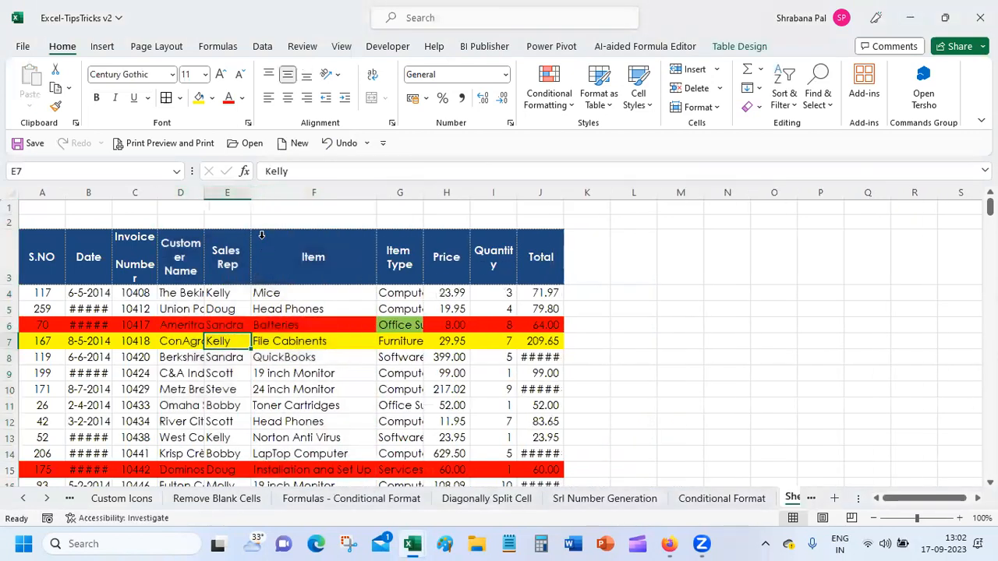
Insert a blank row above the table and type 'Invoice No' in A1.
left_click(10, 222)
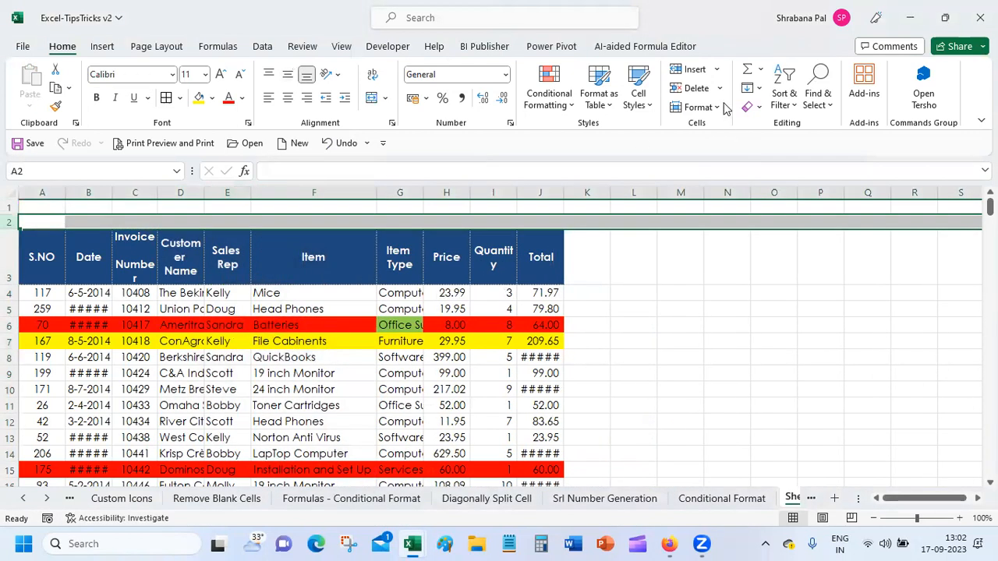
left_click(687, 70)
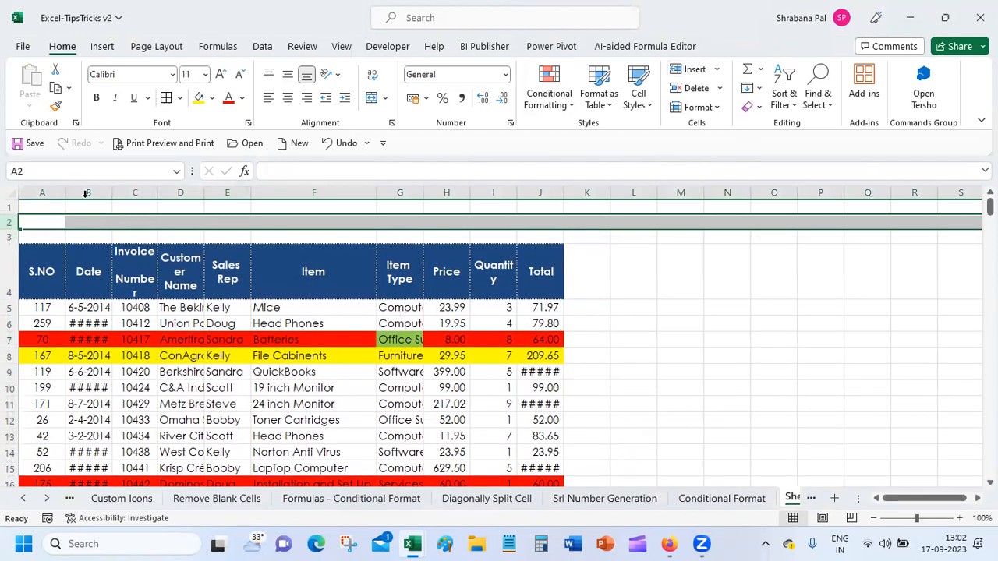
left_click(37, 221)
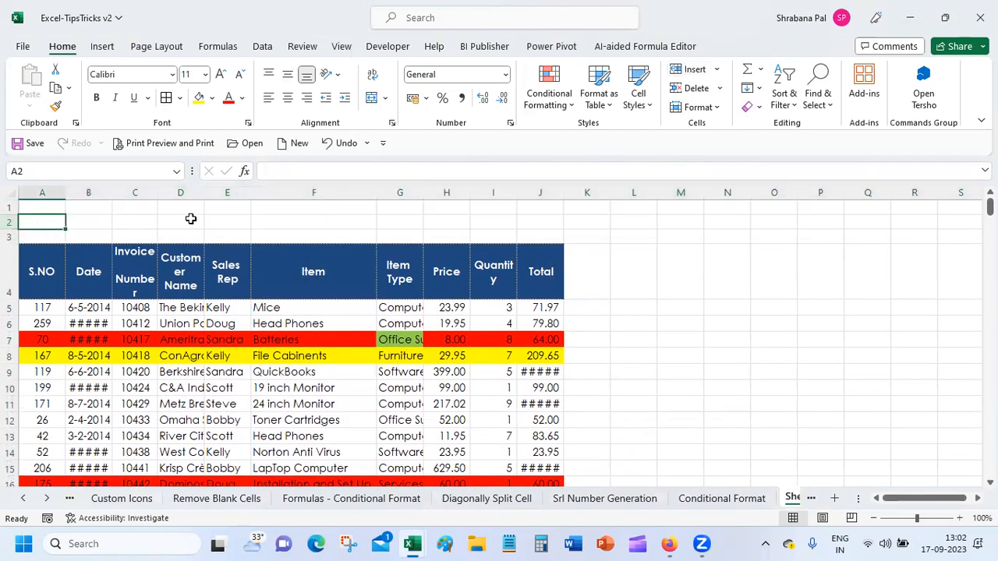
key("Up")
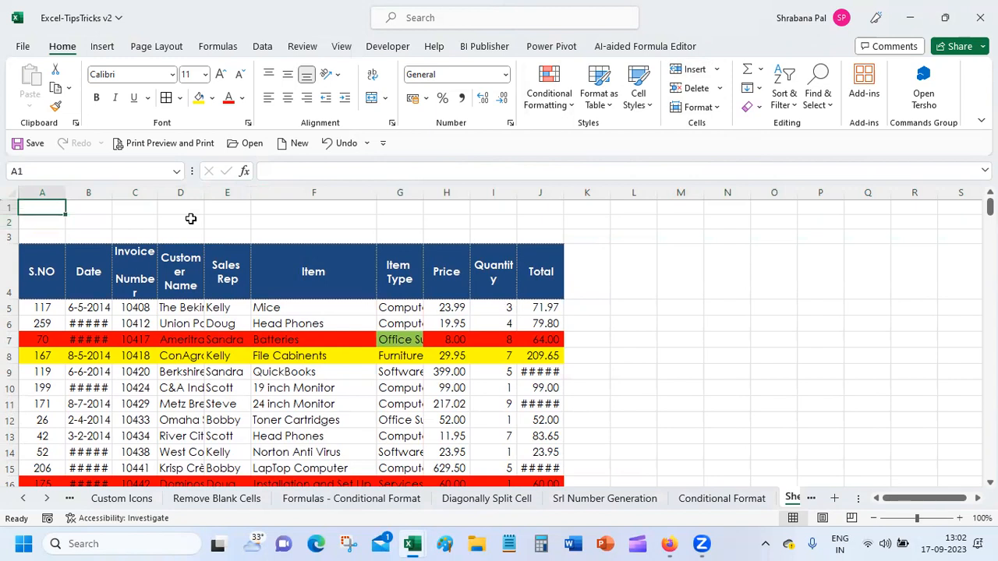
type("Invoice No.")
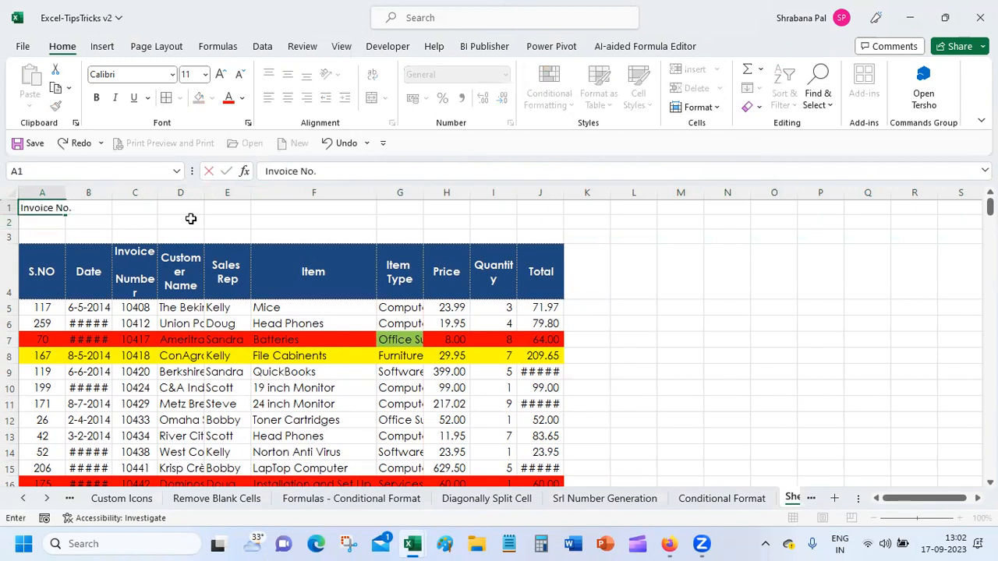
Enter headers Customer Name, SalesRep, Item and Item Type in B1 through E1.
key("Tab")
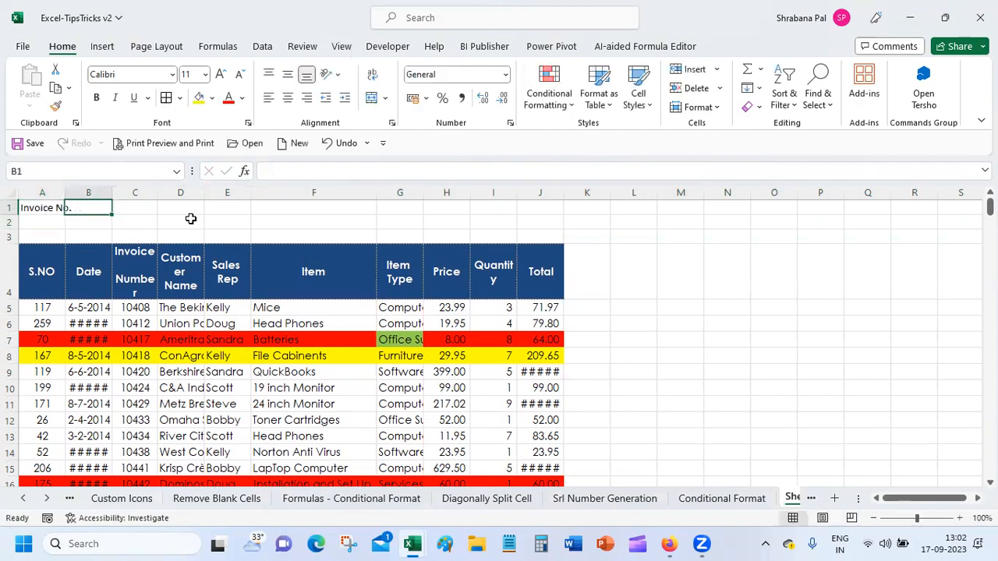
type("Customer Name")
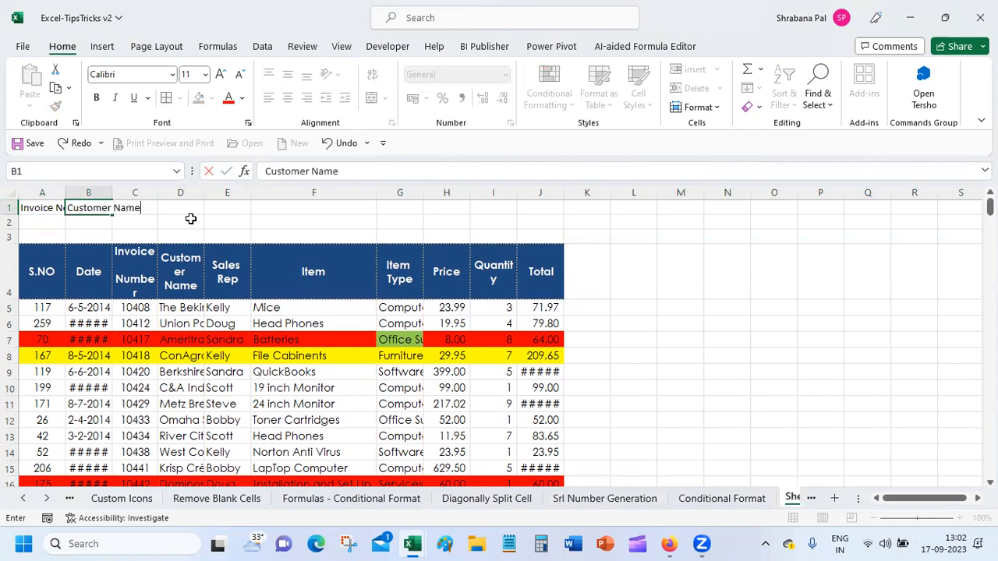
key("Tab")
type("Sales")
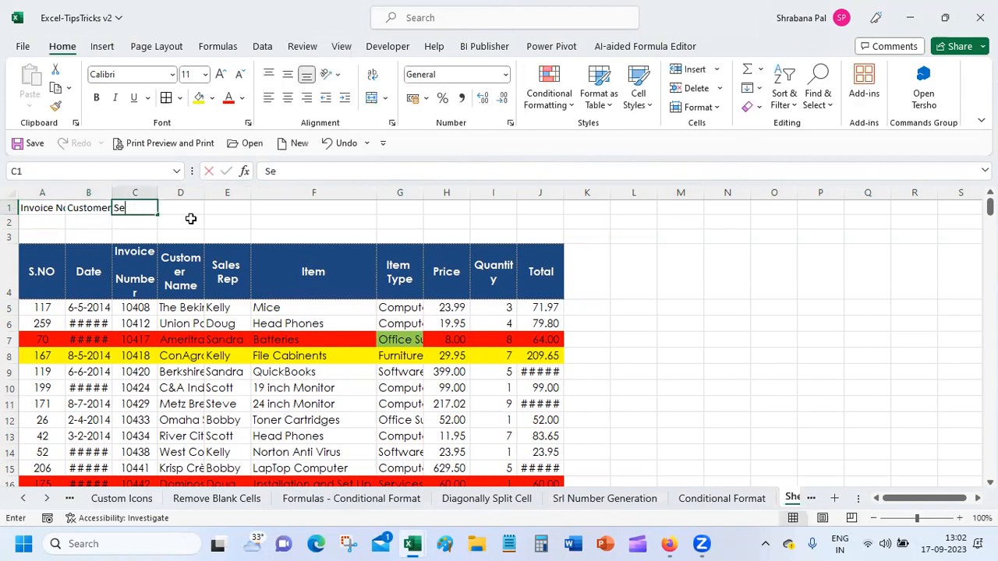
type("Rep")
key("Tab")
type("U")
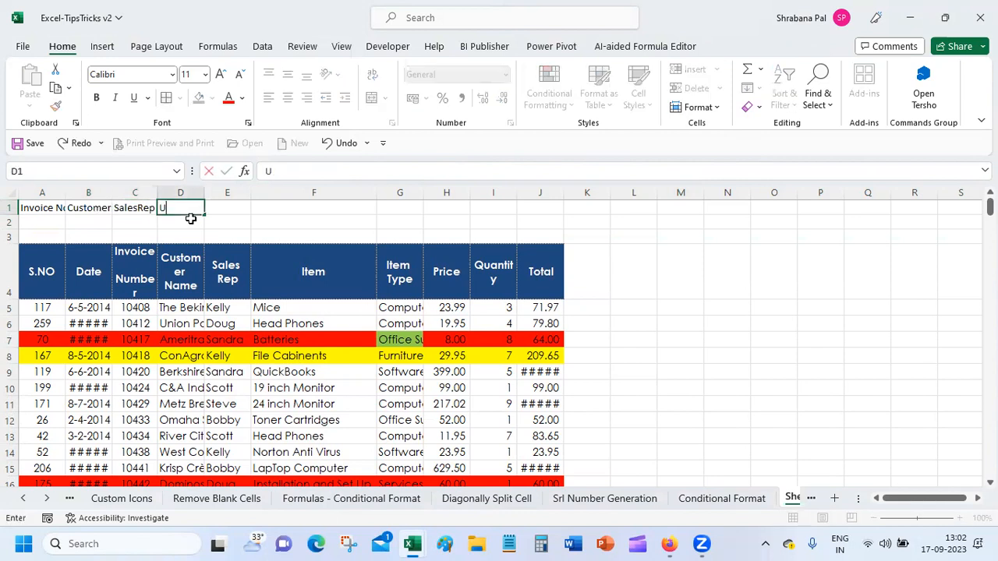
key("BackSpace")
type("Item")
key("Tab")
type("Item")
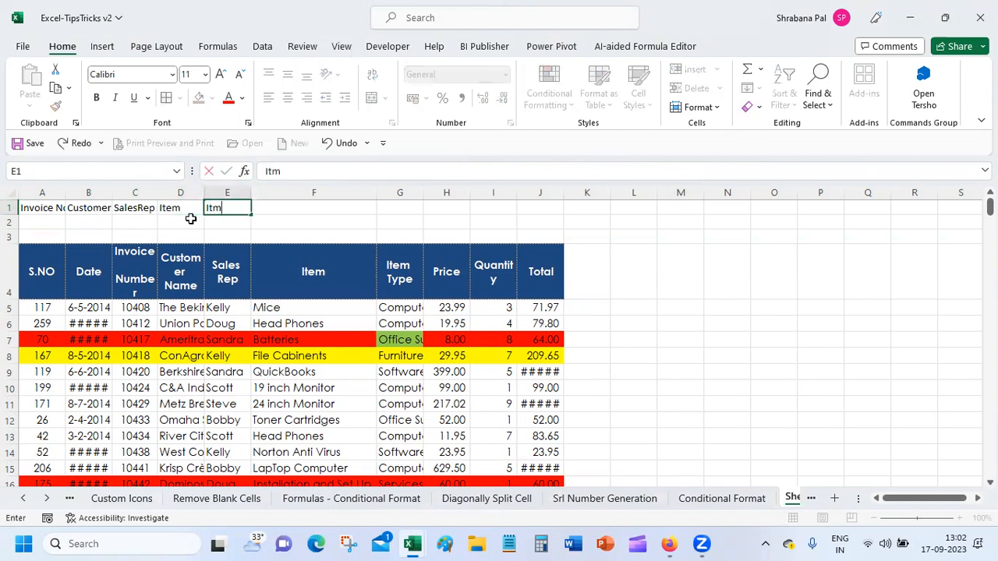
type(" Type")
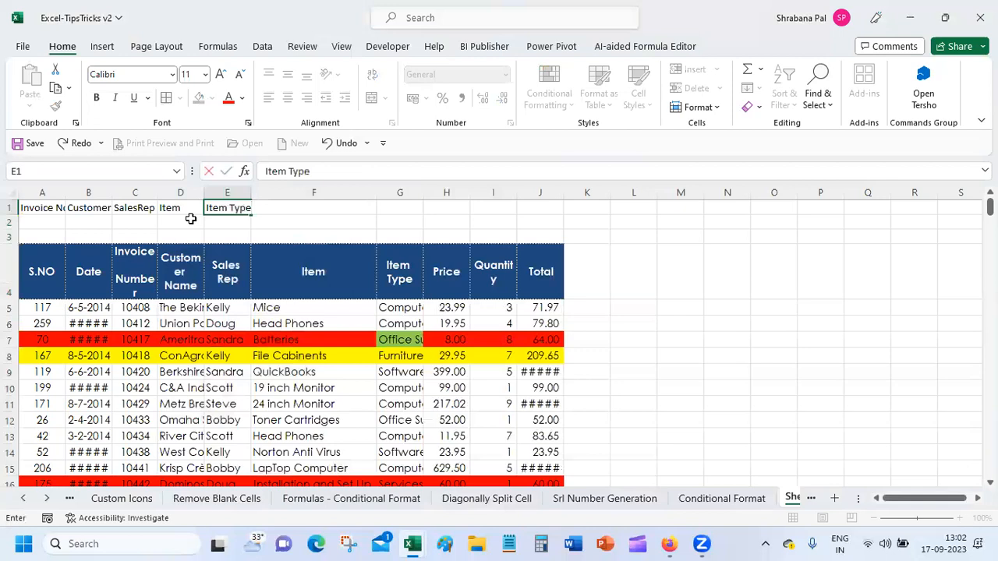
key("Tab")
Add the Price, Quantity and Total headers in F1, G1 and H1.
type("Price")
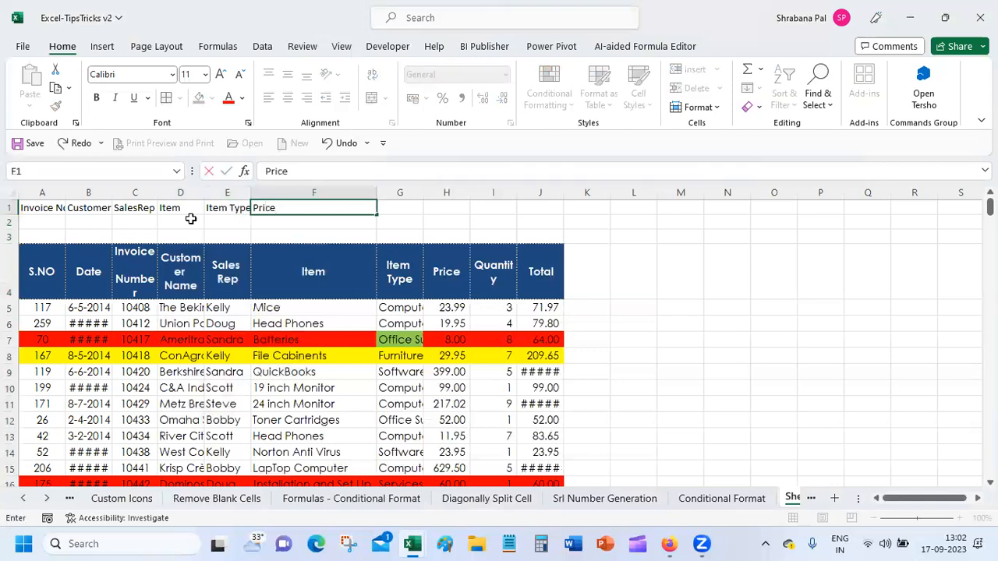
key("Tab")
type("Qu")
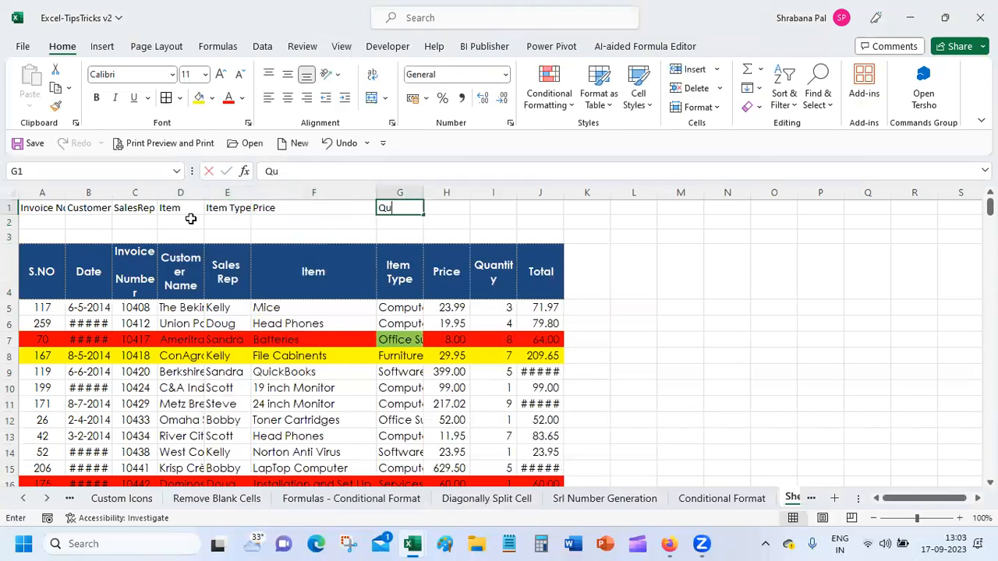
type("anit")
key("BackSpace")
key("BackSpace")
type("tity")
key("Tab")
type("Total")
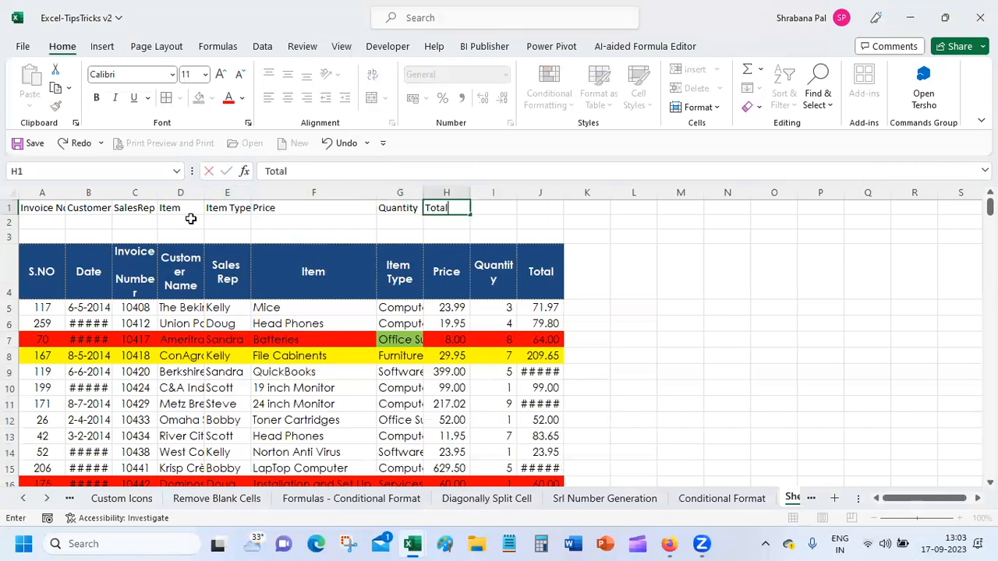
key("Return")
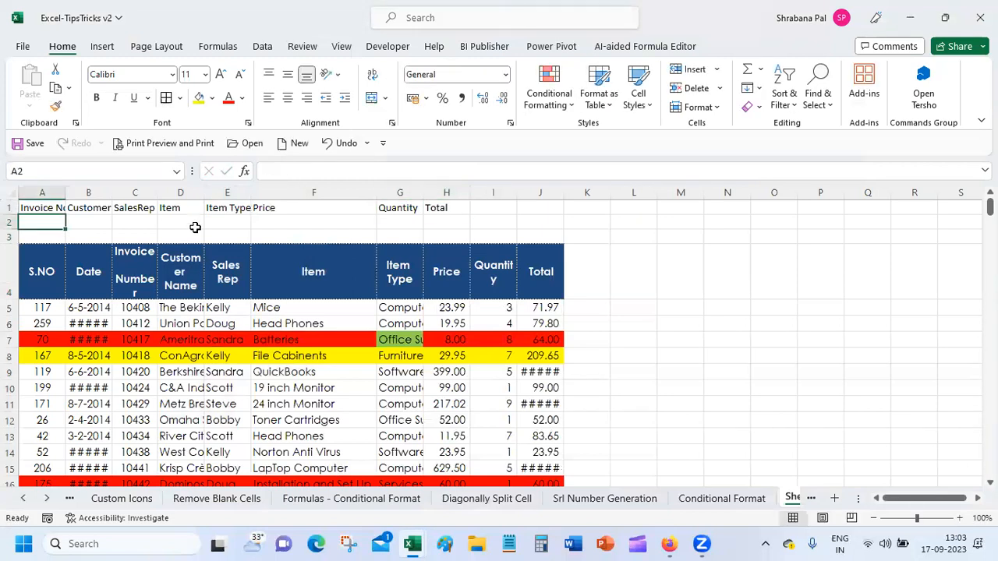
AutoFit columns A, B, D, E and J to their contents, then select the row 1 headers.
double_click(67, 191)
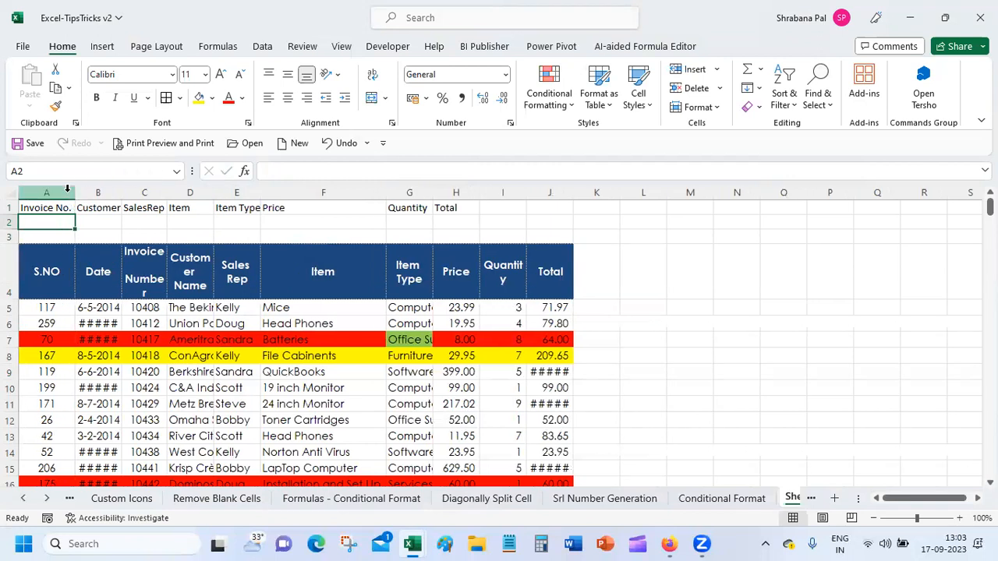
double_click(121, 193)
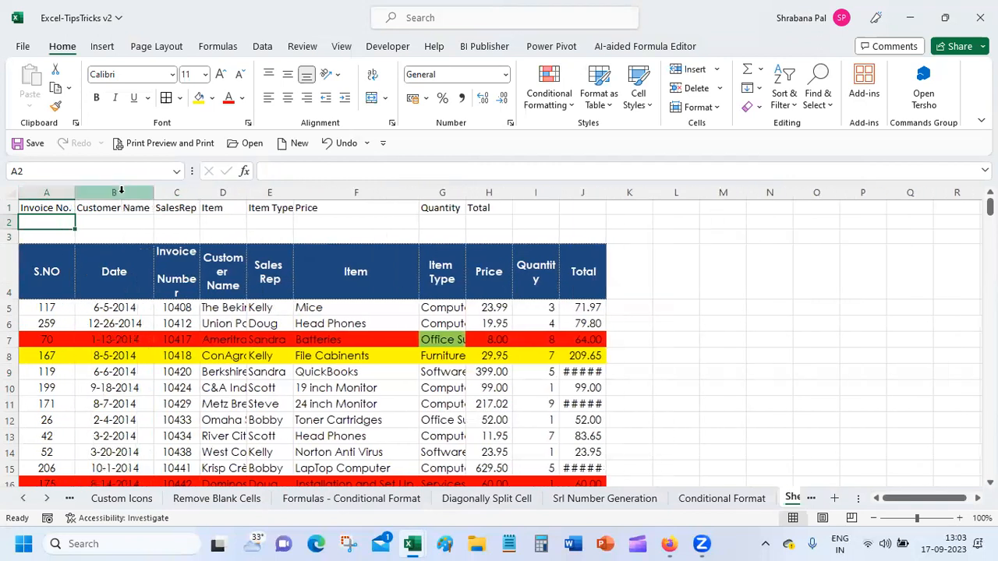
double_click(247, 193)
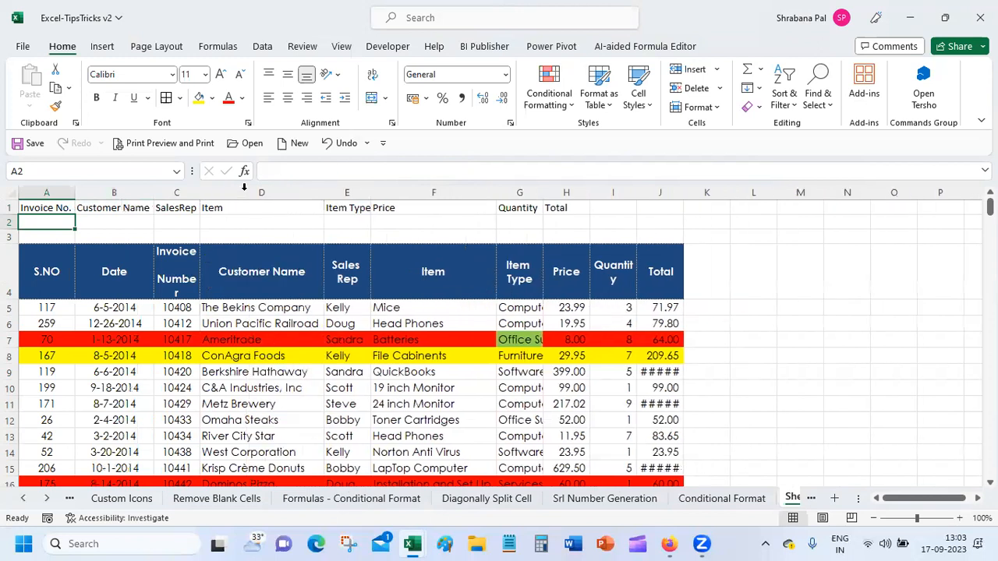
double_click(370, 192)
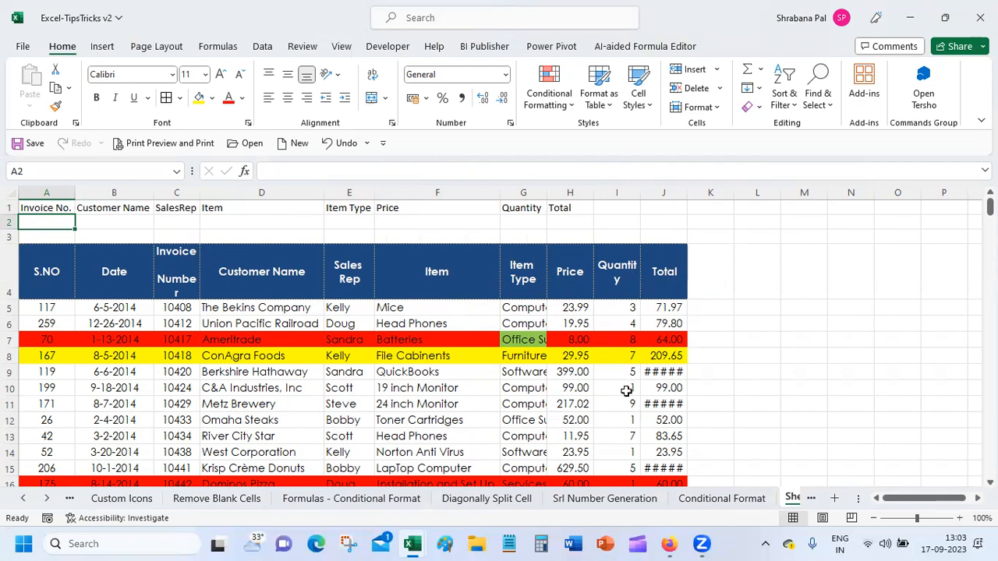
double_click(688, 192)
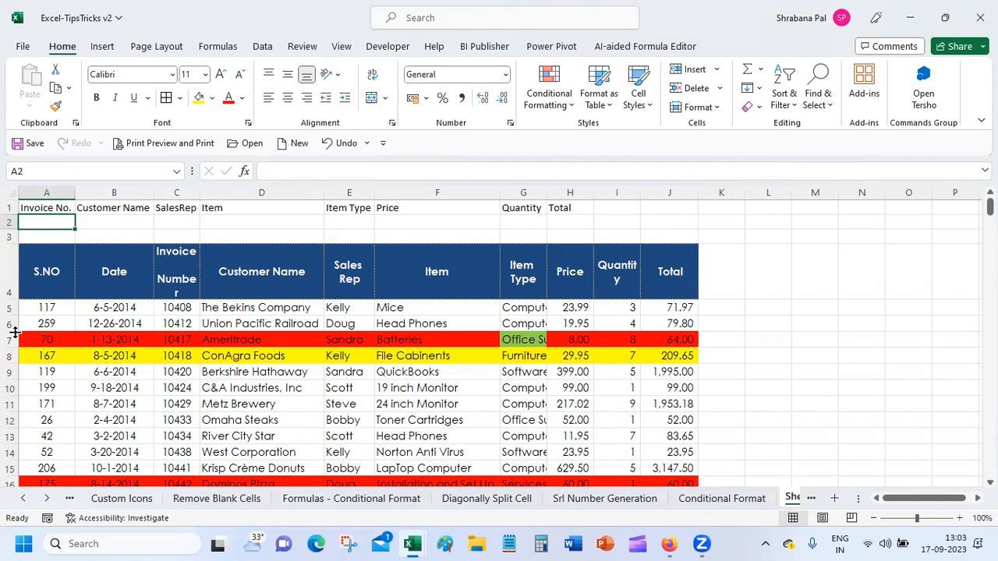
left_click_drag(54, 209, 559, 203)
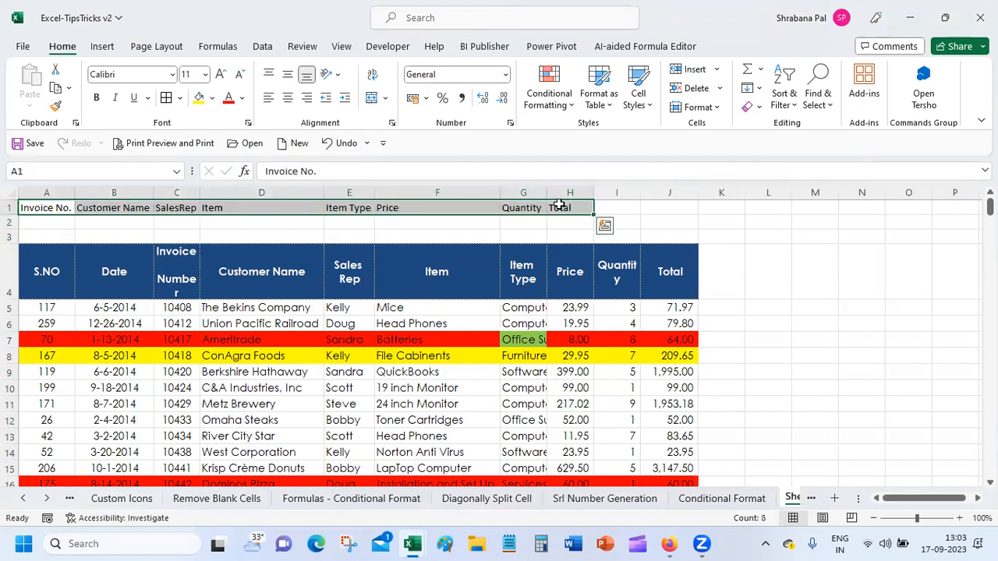
Give headers A1:H1 a dark blue-grey fill with white font.
left_click(212, 99)
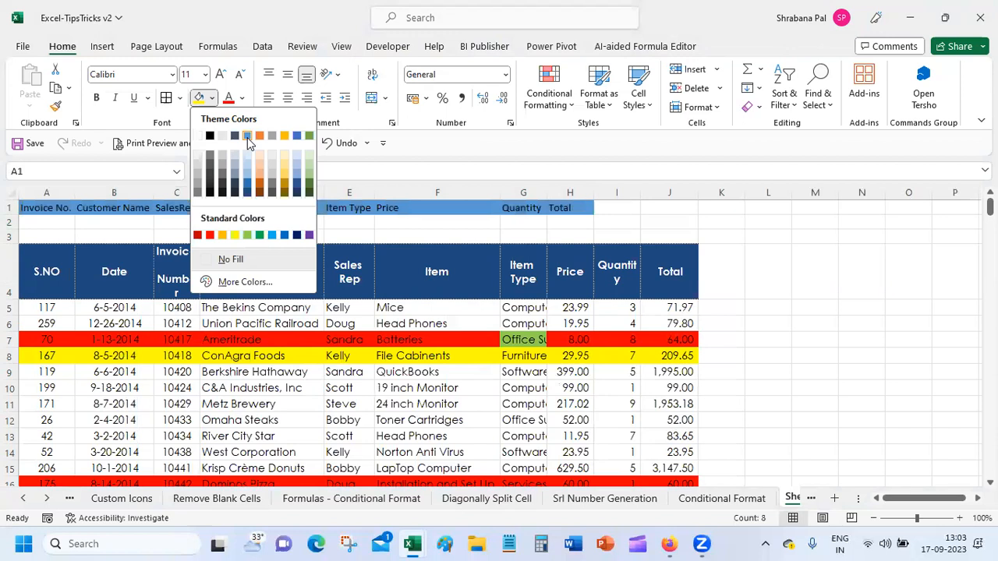
left_click(233, 181)
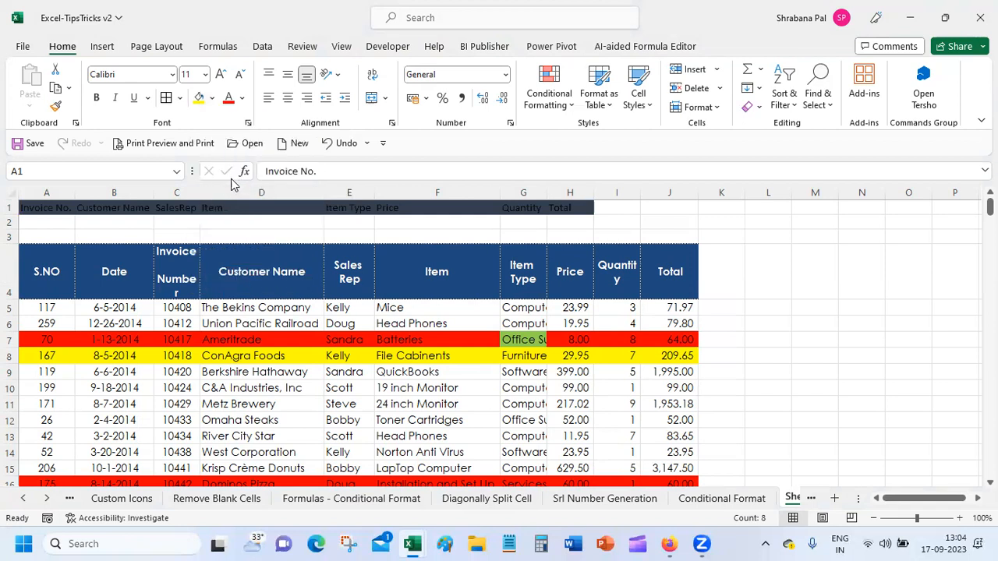
left_click(243, 99)
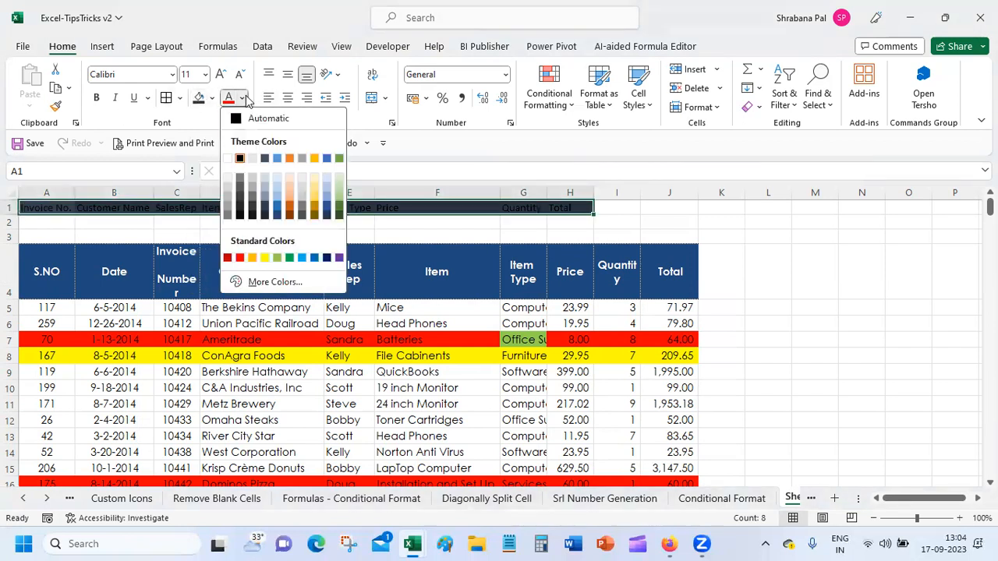
left_click(228, 158)
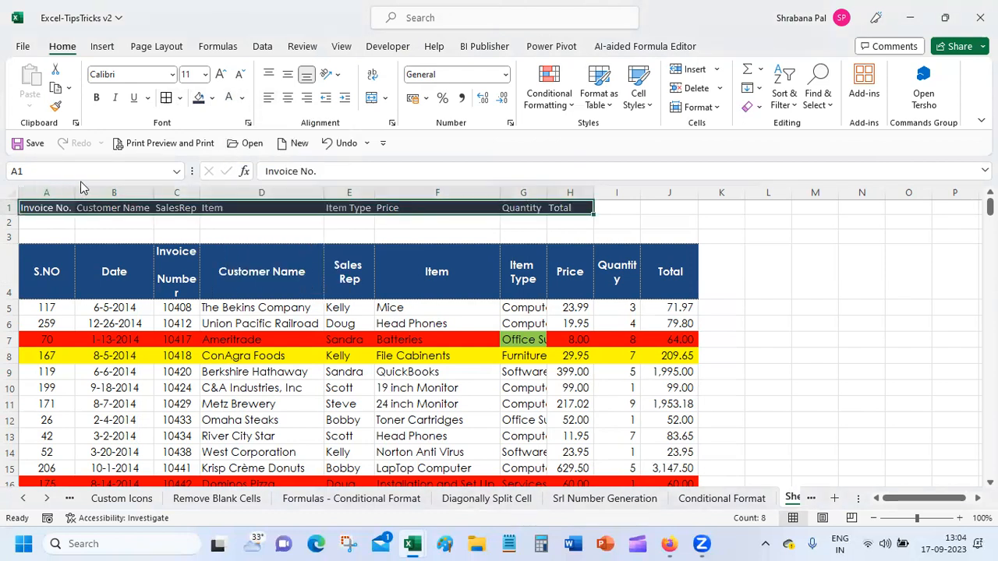
left_click(35, 223)
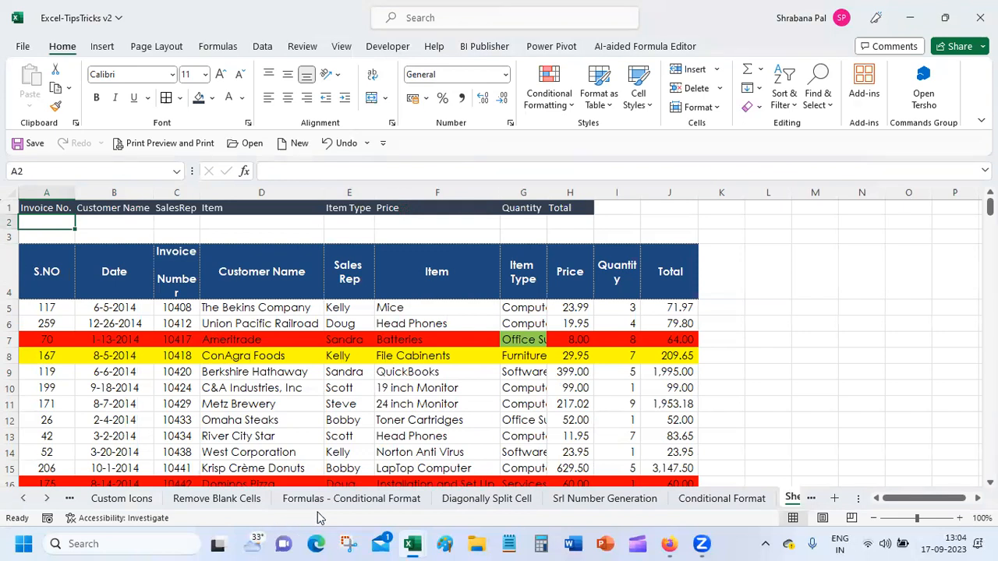
mouse_move(421, 543)
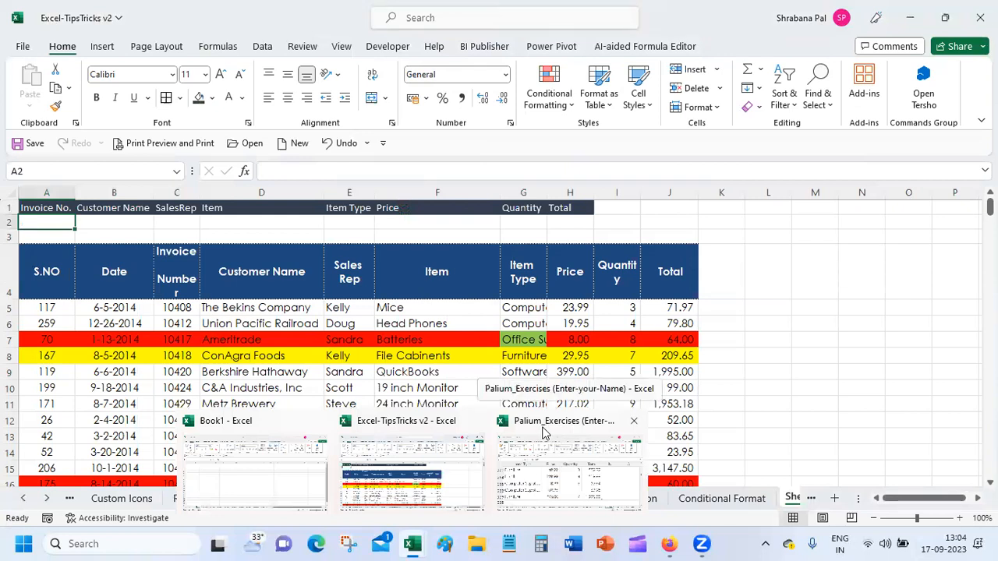
left_click(553, 486)
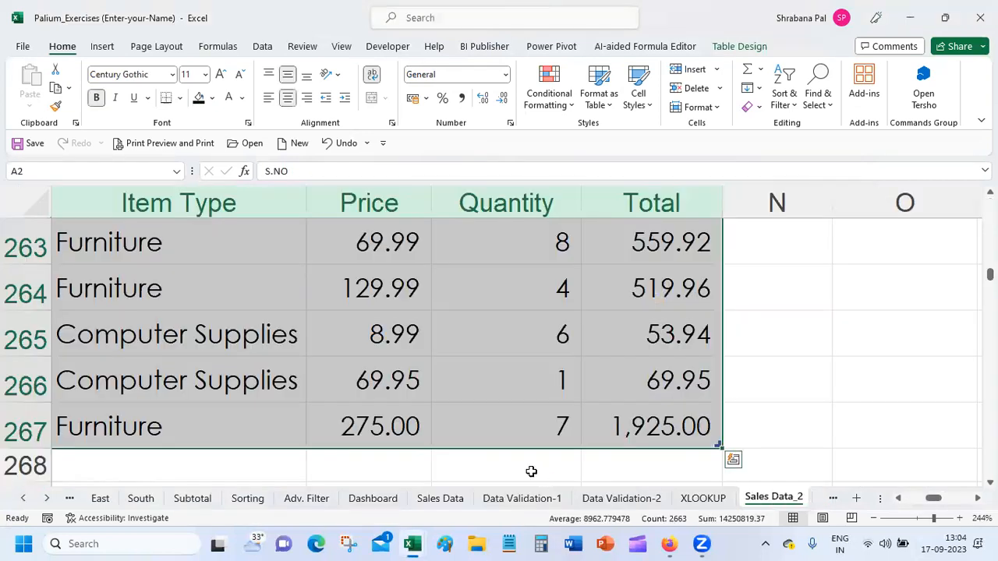
left_click(328, 379)
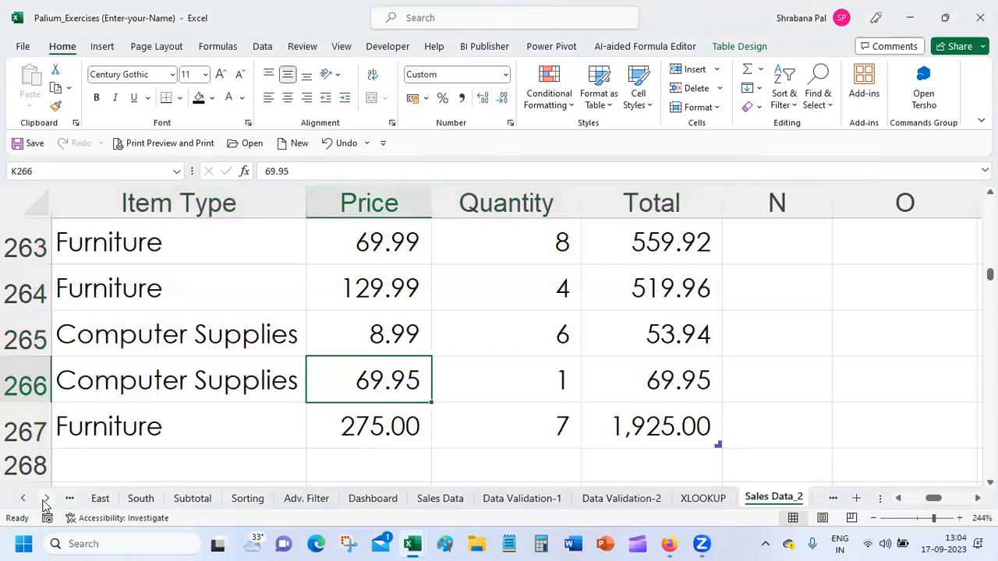
right_click(45, 505)
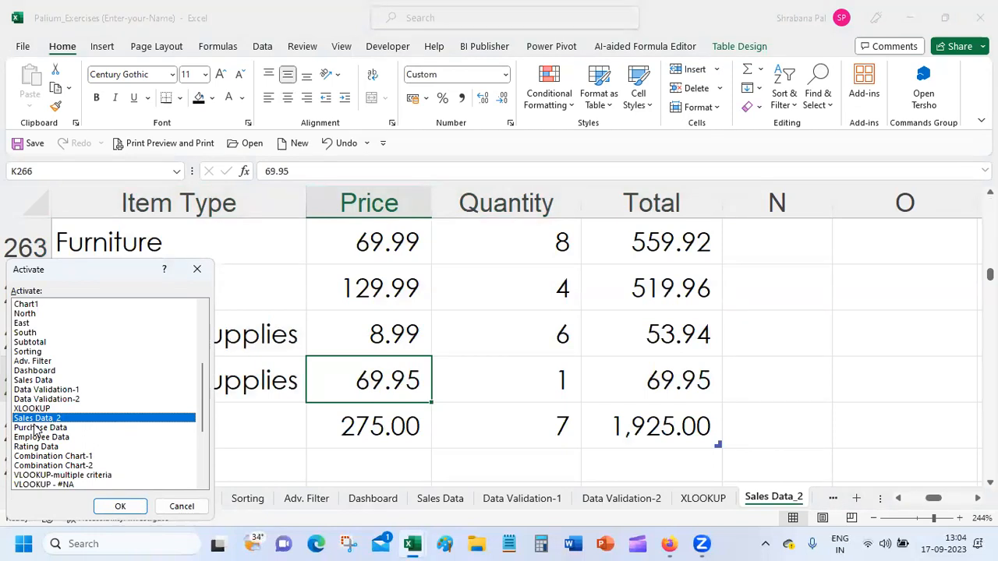
left_click(180, 506)
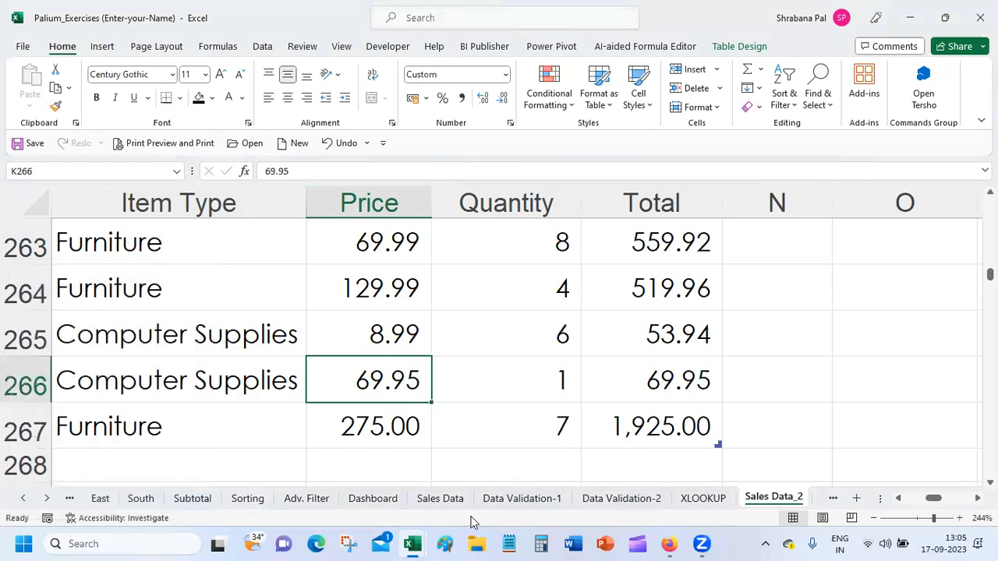
mouse_move(414, 544)
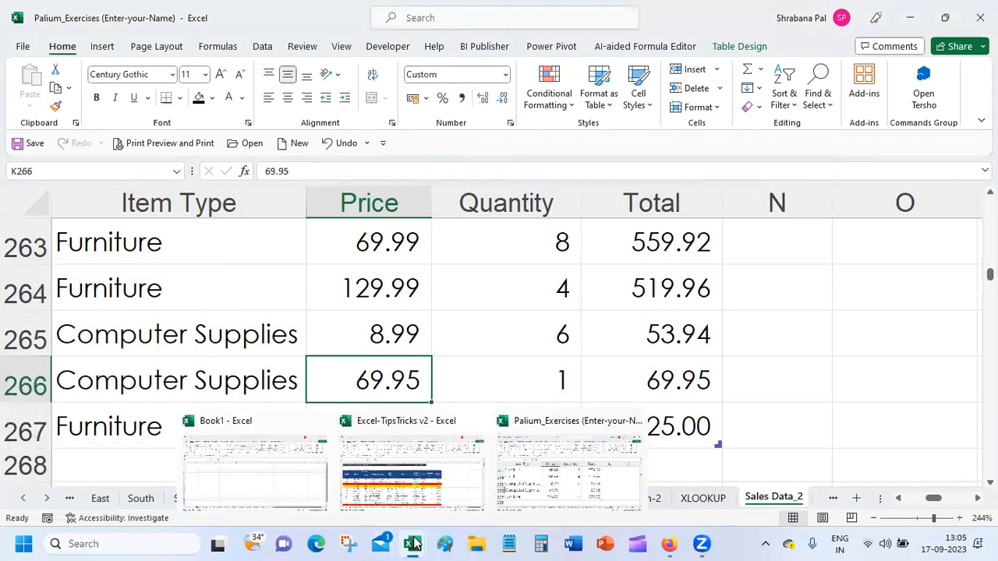
left_click(413, 489)
left_click(390, 342)
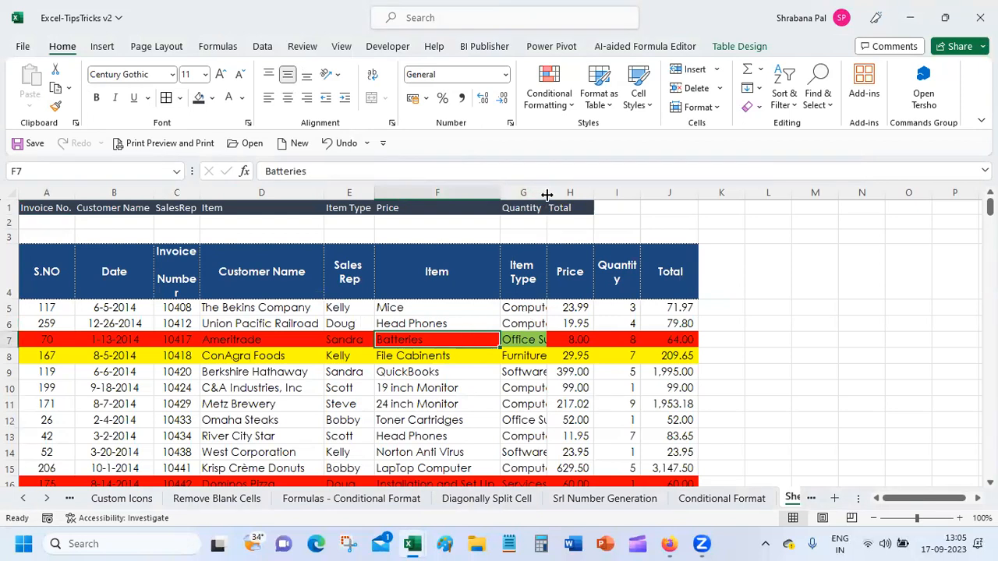
AutoFit column G to fit 'Computer Supplies' and set rows 6 onward to No Fill.
double_click(547, 195)
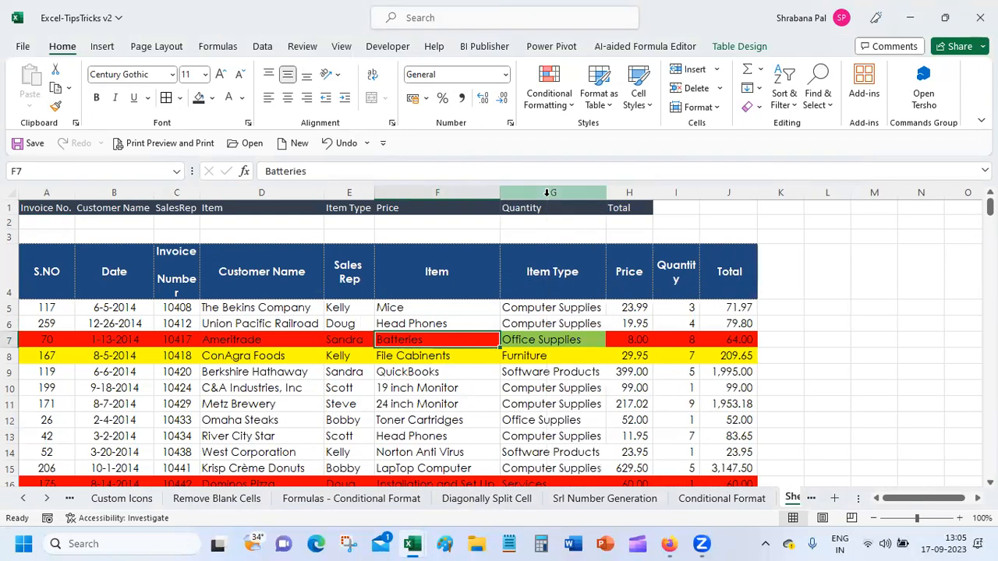
left_click(550, 328)
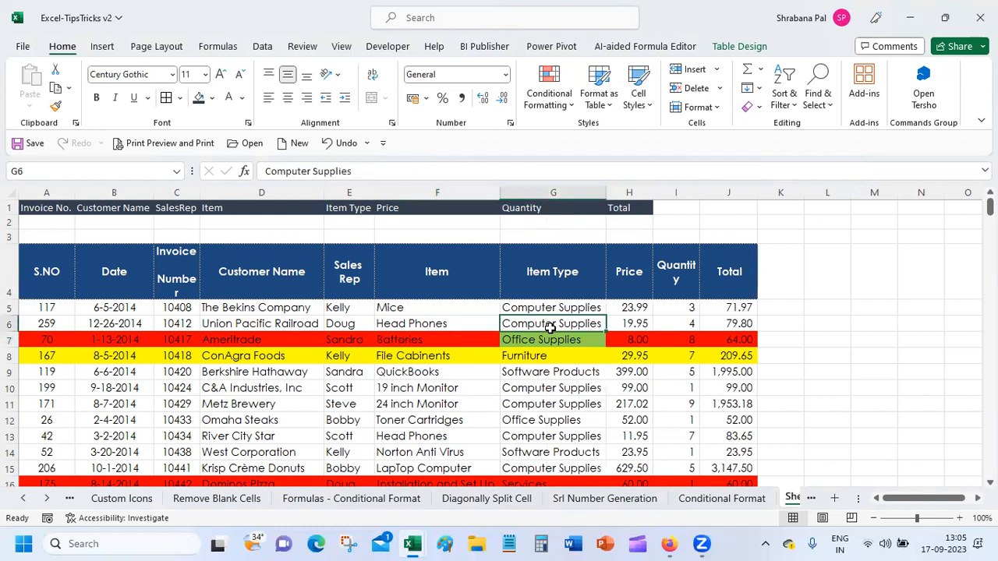
left_click(5, 323)
left_click_drag(6, 324, 14, 449)
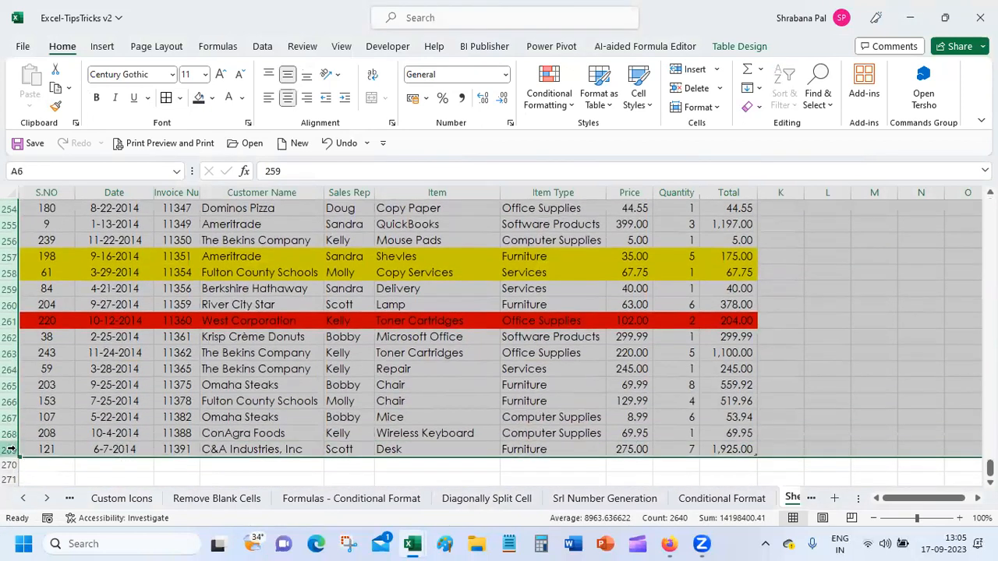
left_click(212, 102)
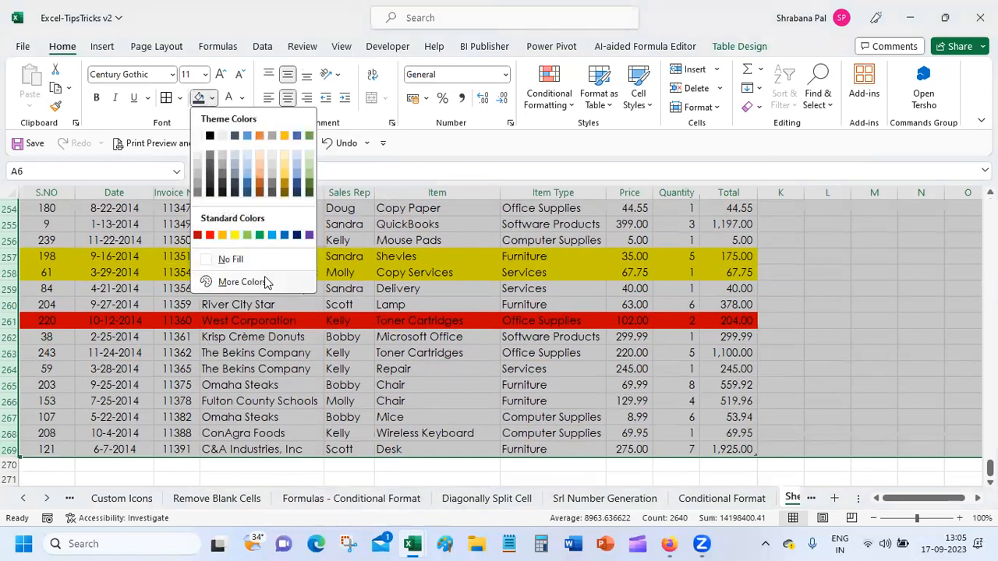
left_click(234, 258)
scroll(251, 291, "up", 4)
left_click(225, 307)
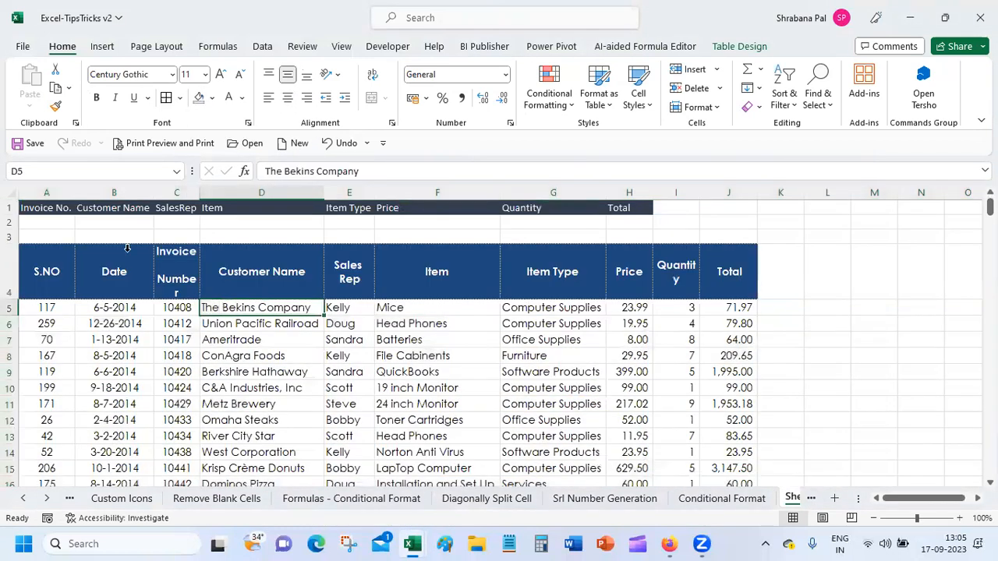
left_click(66, 225)
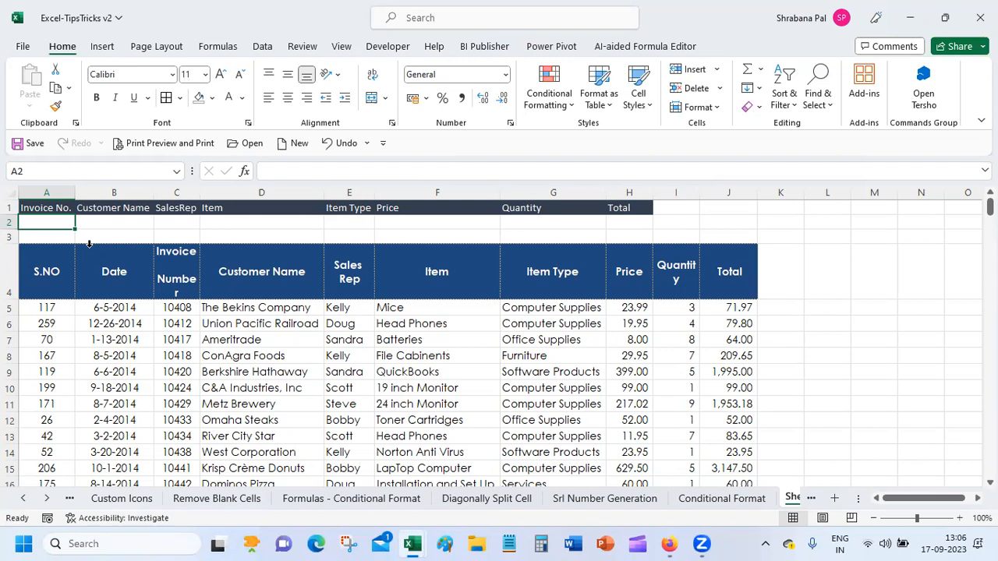
Type =xlookup into cell A2 to start the lookup formula.
type("=xl")
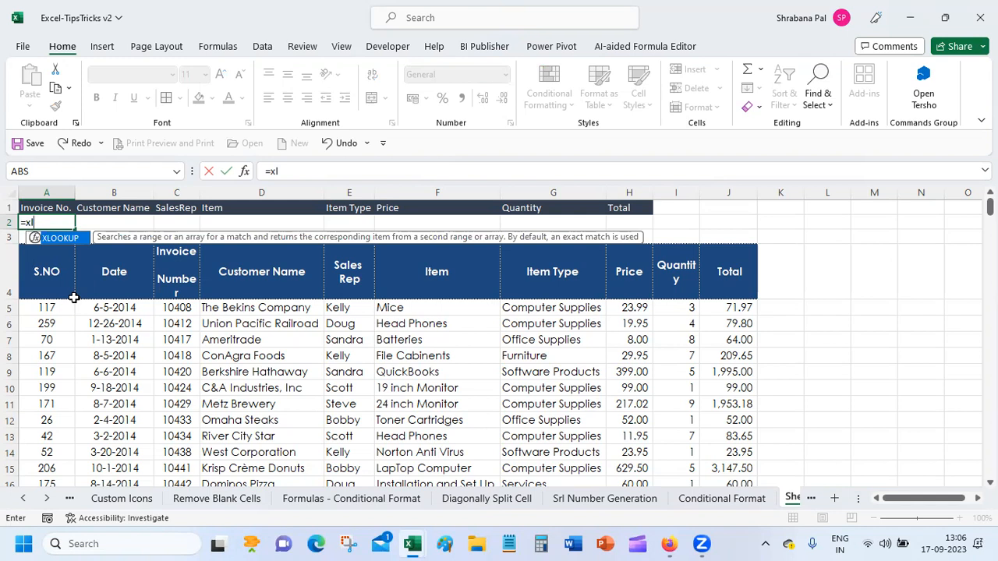
type("ooku")
type("p")
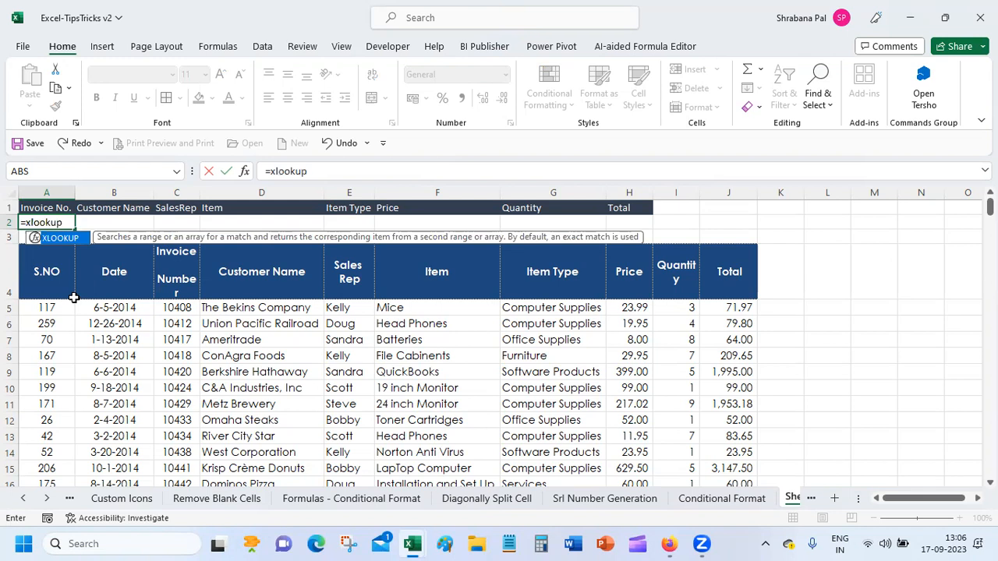
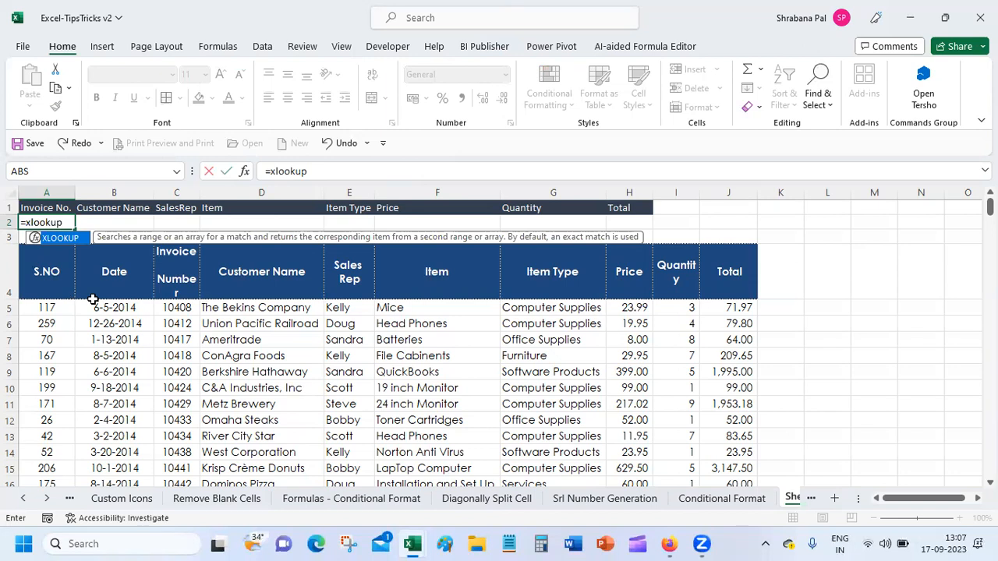
Delete the unfinished =xlookup entry so cell A2 is empty, then reselect A2.
key("BackSpace")
key("BackSpace")
key("BackSpace")
key("BackSpace")
key("BackSpace")
key("BackSpace")
key("BackSpace")
key("BackSpace")
key("Return")
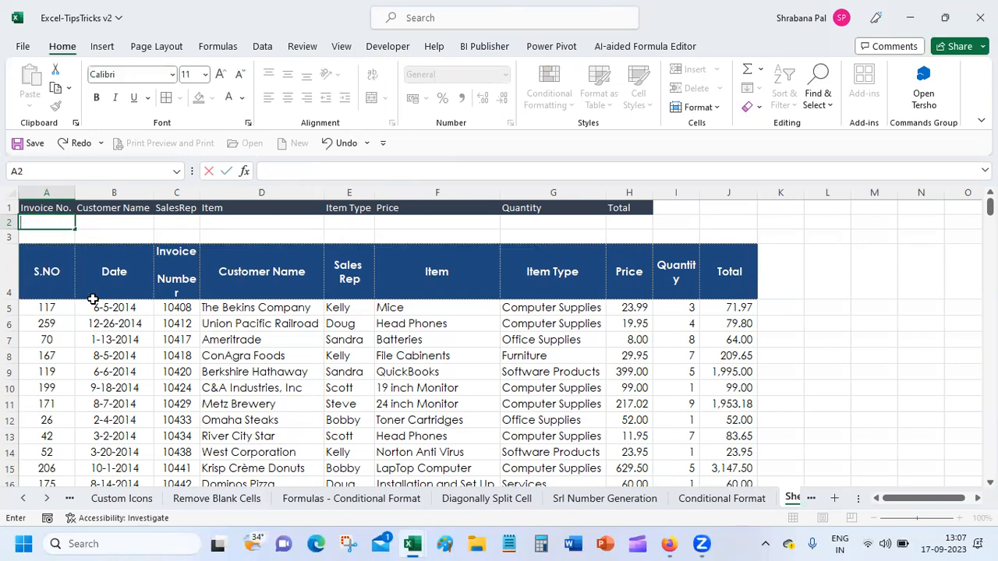
left_click(59, 225)
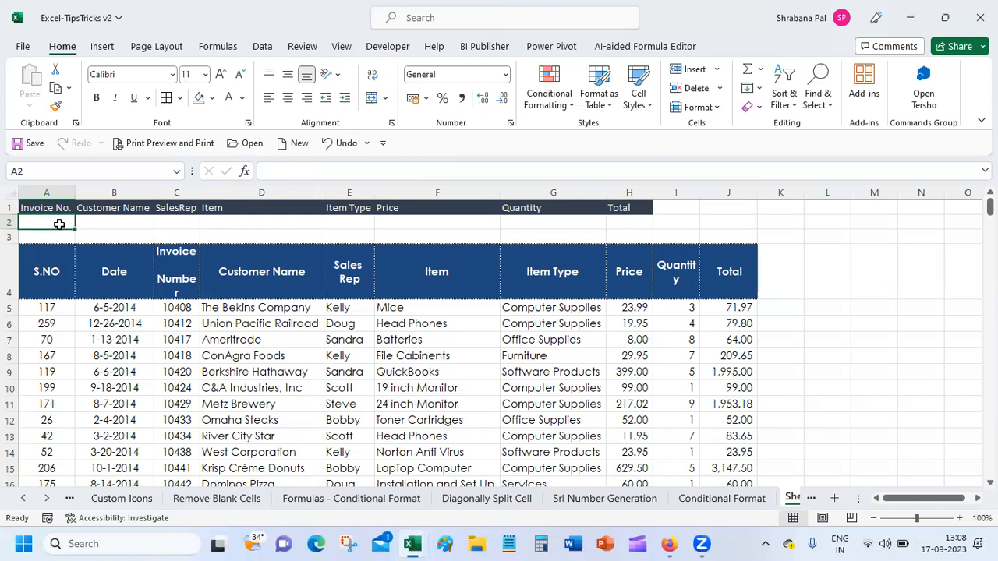
Add List data validation to A2 sourced from the invoice numbers in C5:C269.
left_click(265, 48)
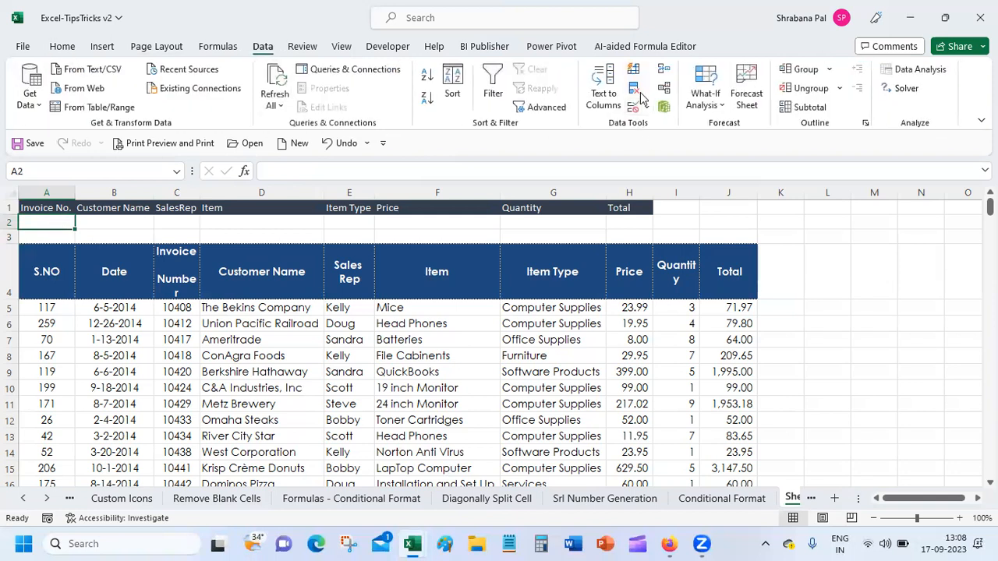
left_click(635, 114)
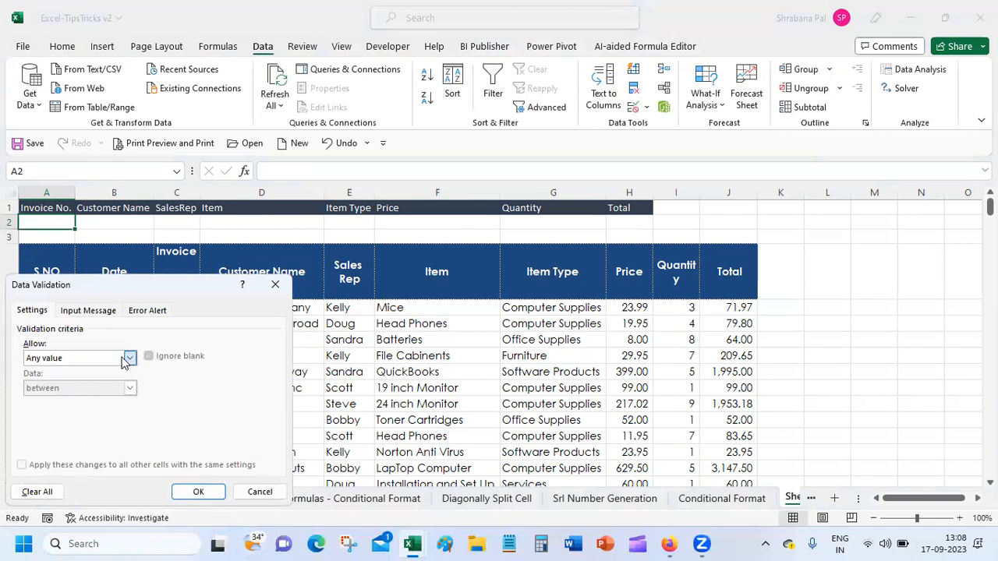
left_click(123, 359)
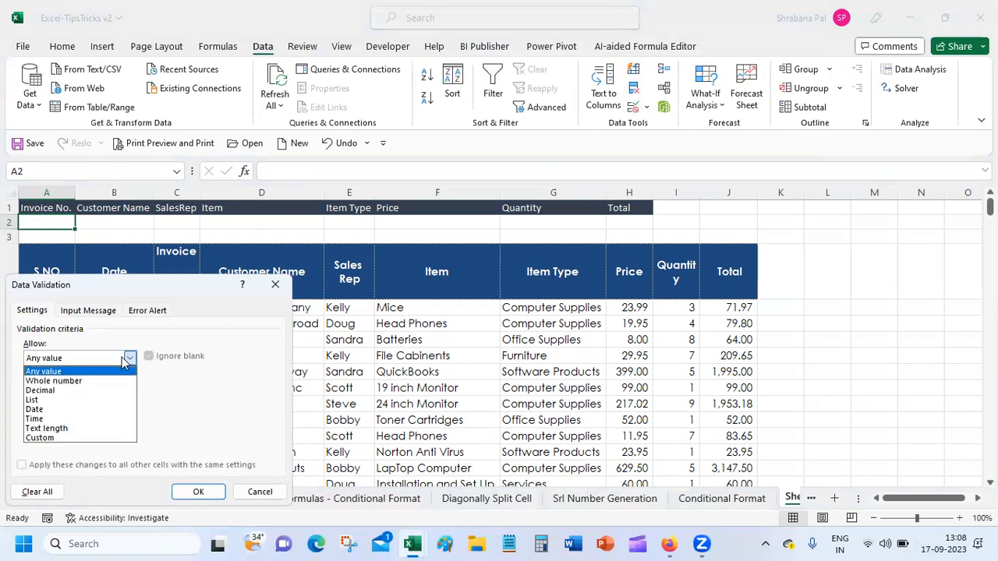
left_click(105, 400)
left_click(98, 417)
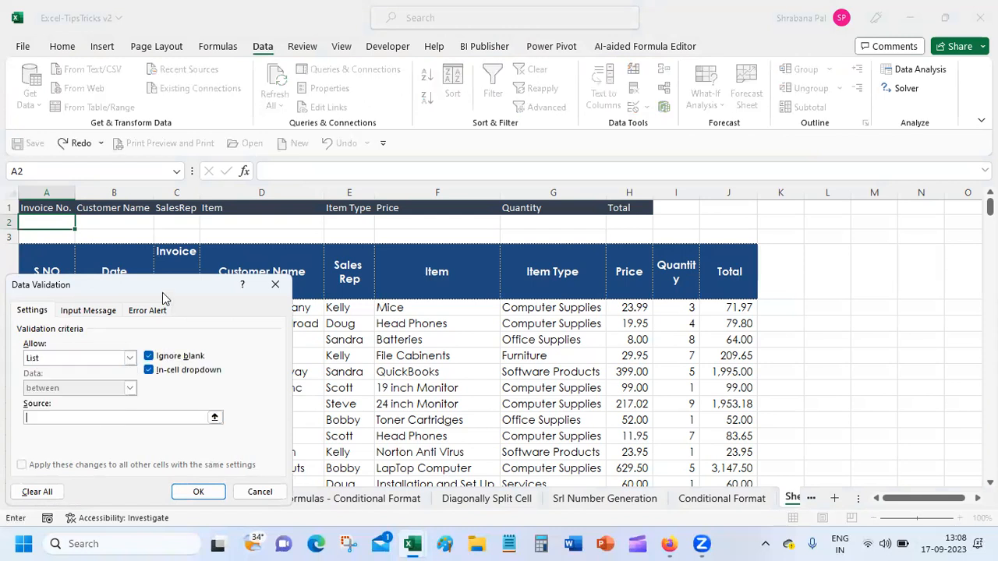
left_click_drag(162, 292, 703, 174)
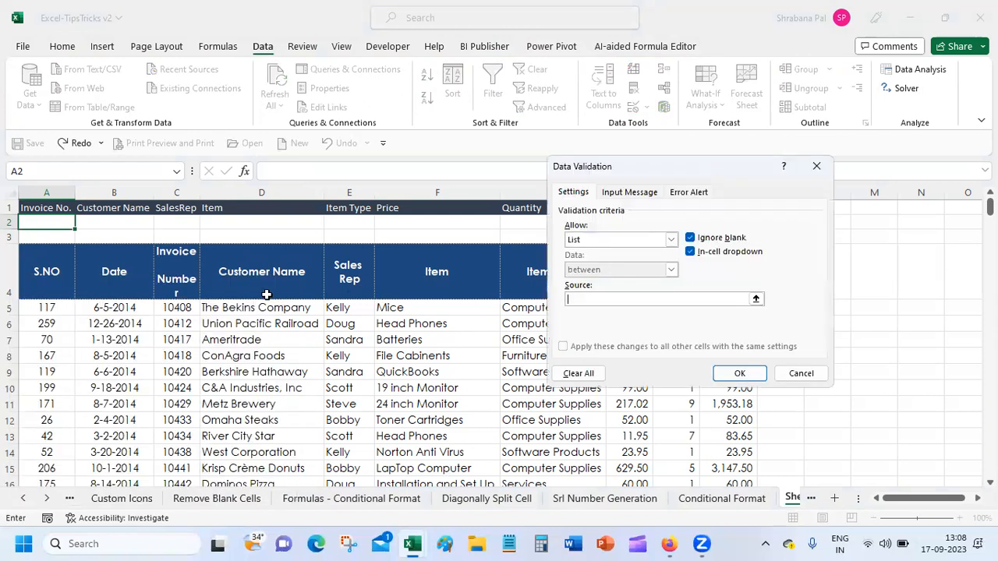
left_click(186, 311)
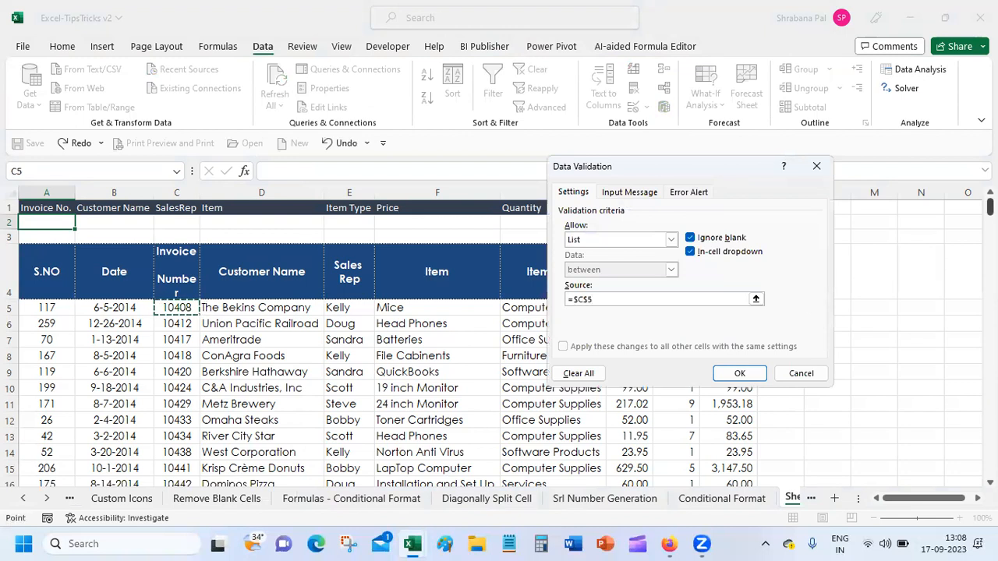
left_click_drag(988, 206, 988, 468)
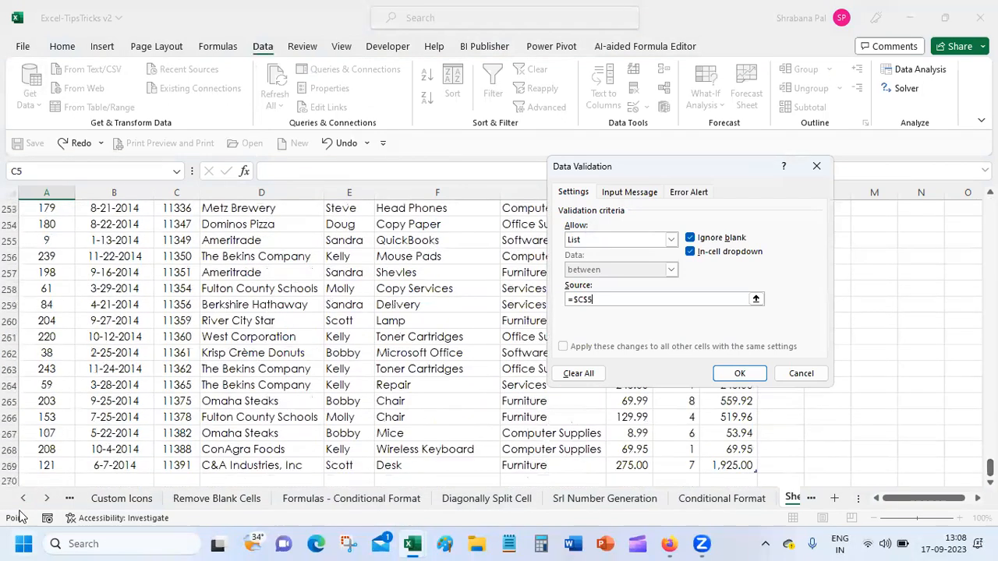
left_click(181, 465, "shift")
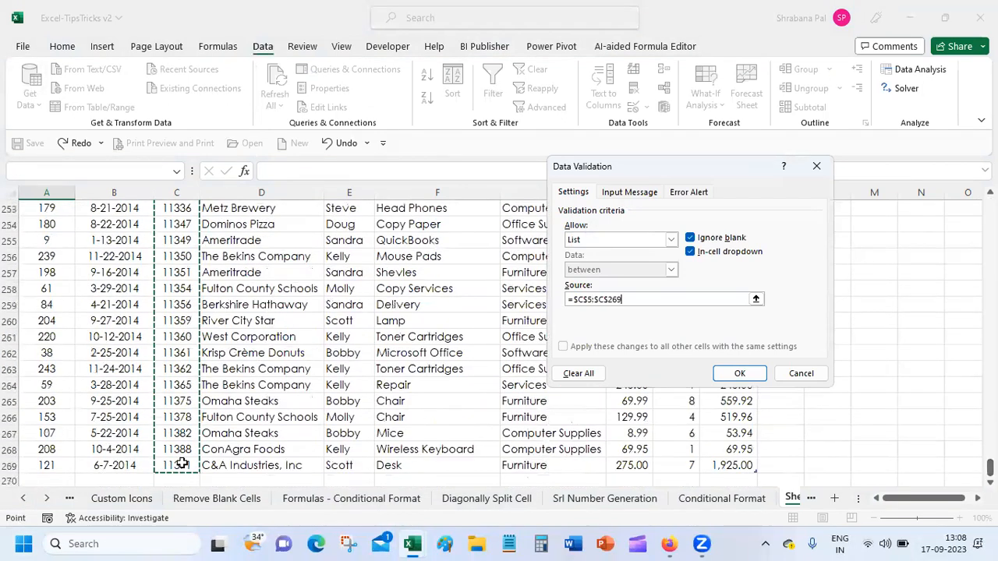
left_click(741, 373)
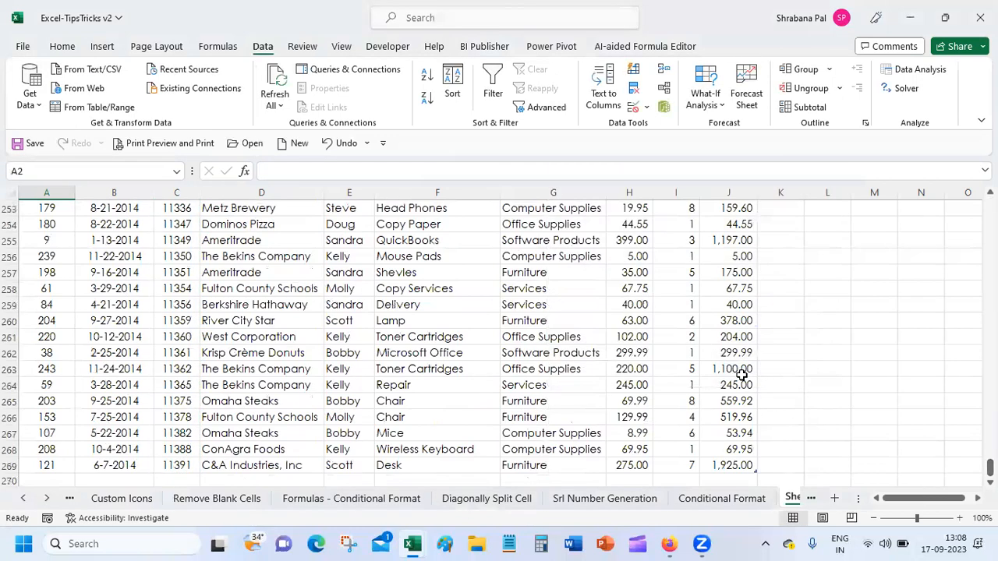
Choose invoice 10418 from A2's dropdown list.
scroll(499, 343, "up", 20)
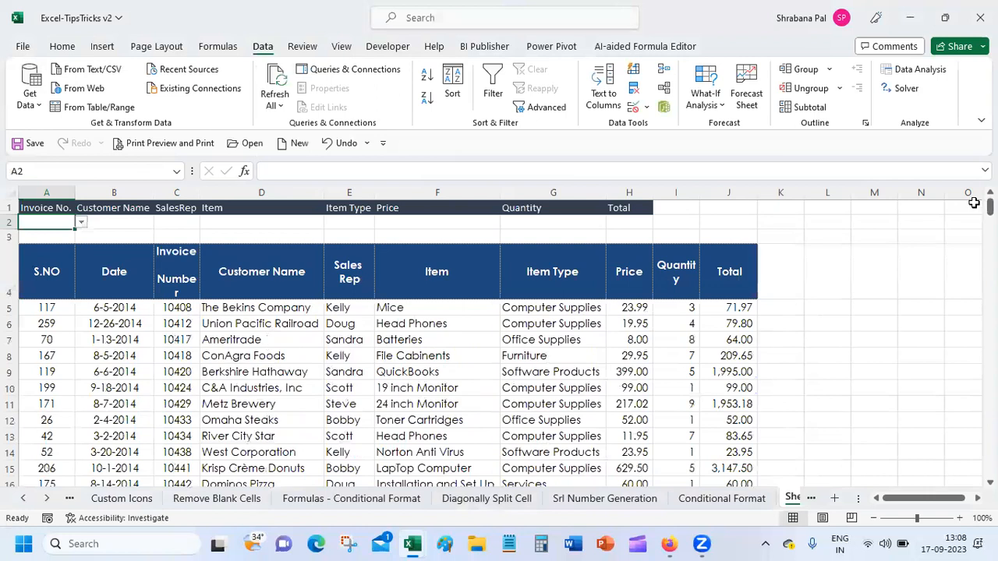
left_click(81, 223)
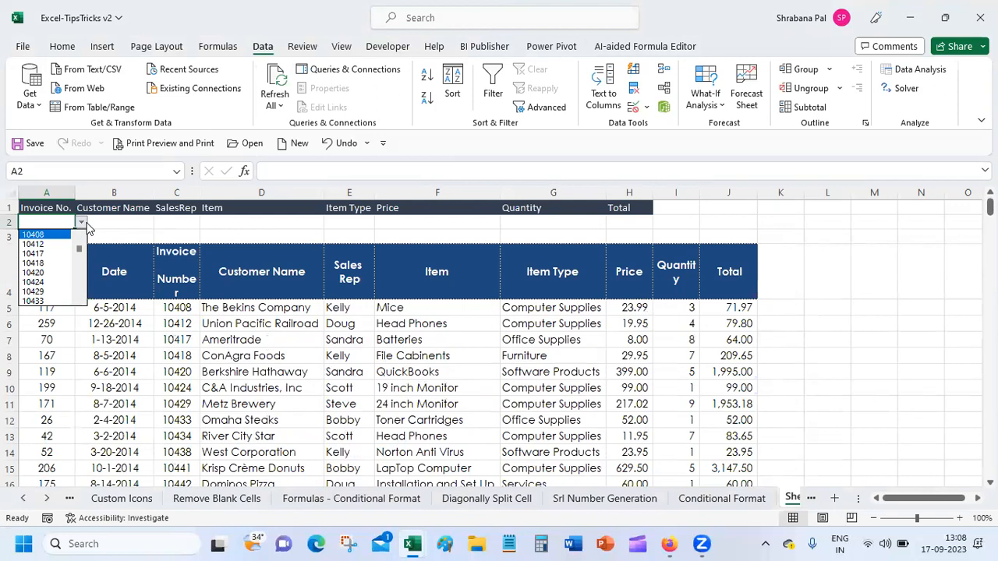
left_click(36, 263)
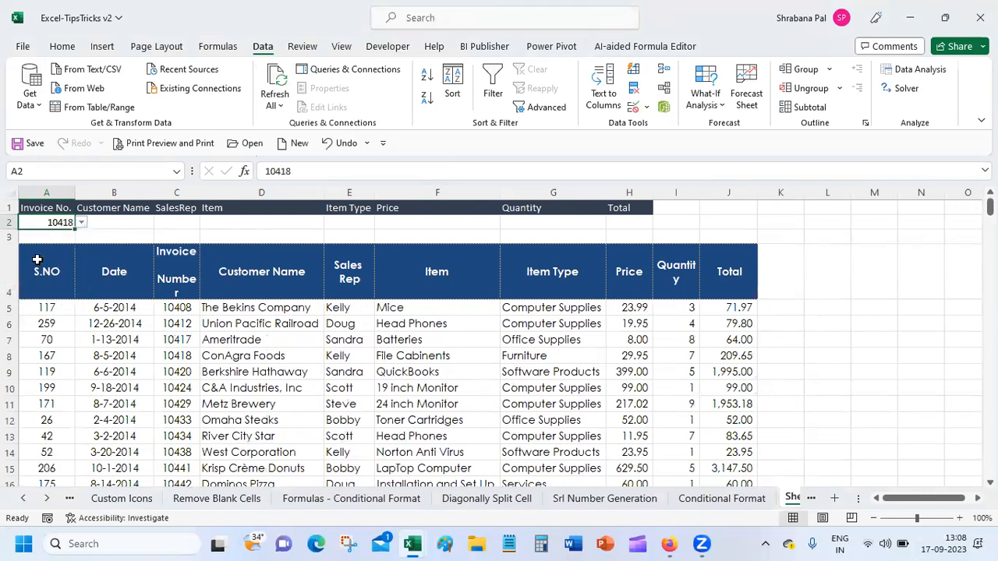
left_click(117, 222)
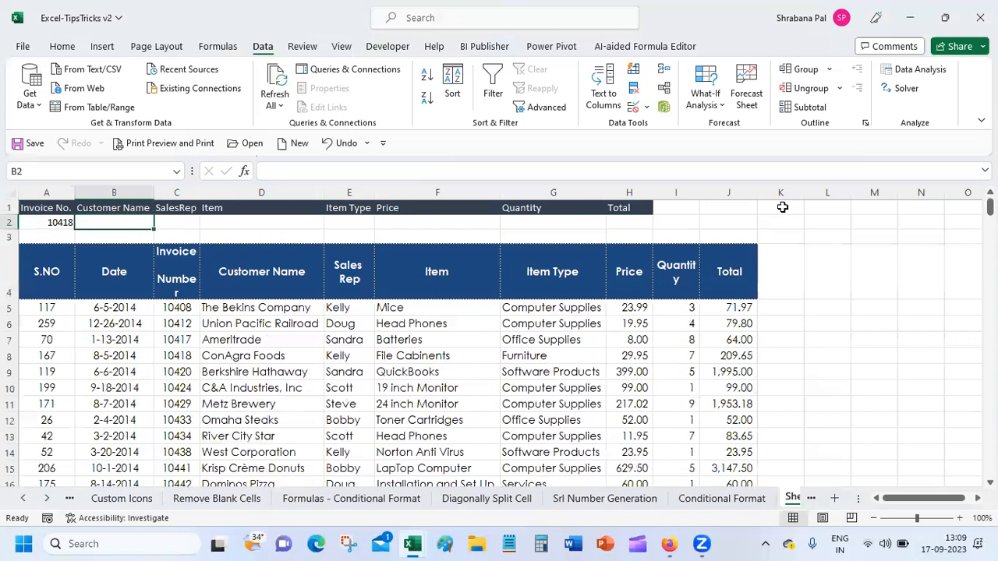
Start a VLOOKUP in B2 with A2 as lookup value and the sales table from A5 as range.
type("=vl")
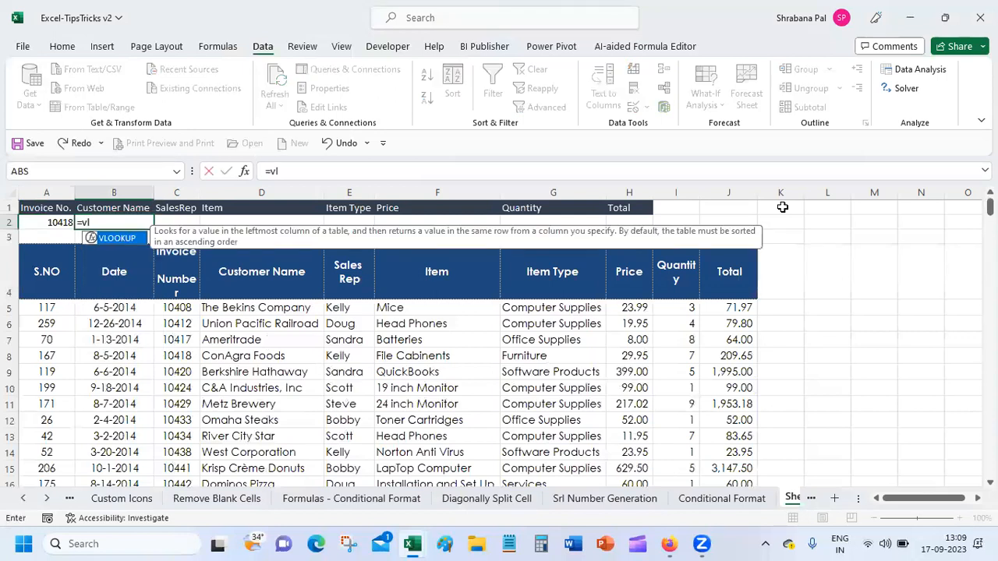
double_click(117, 239)
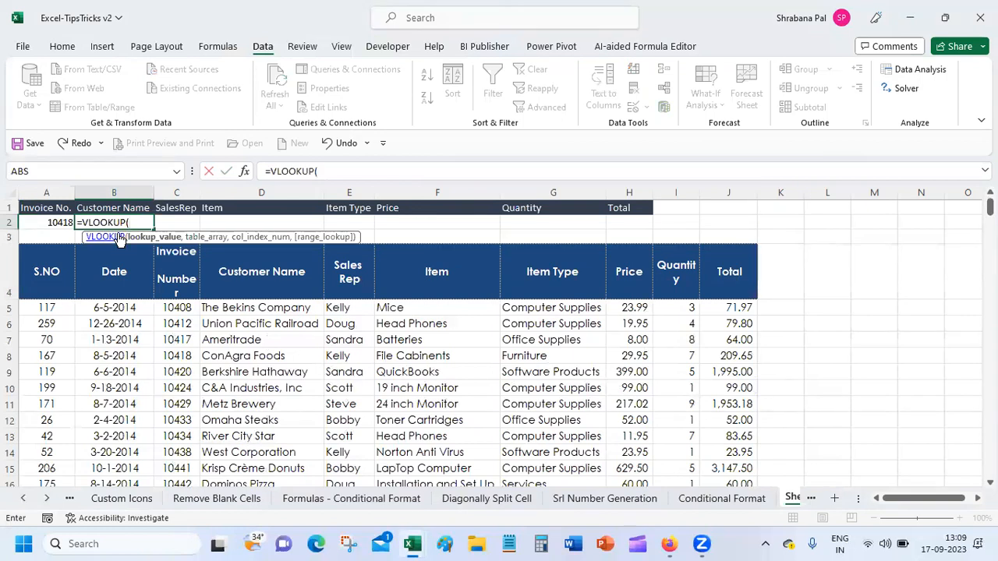
left_click(41, 223)
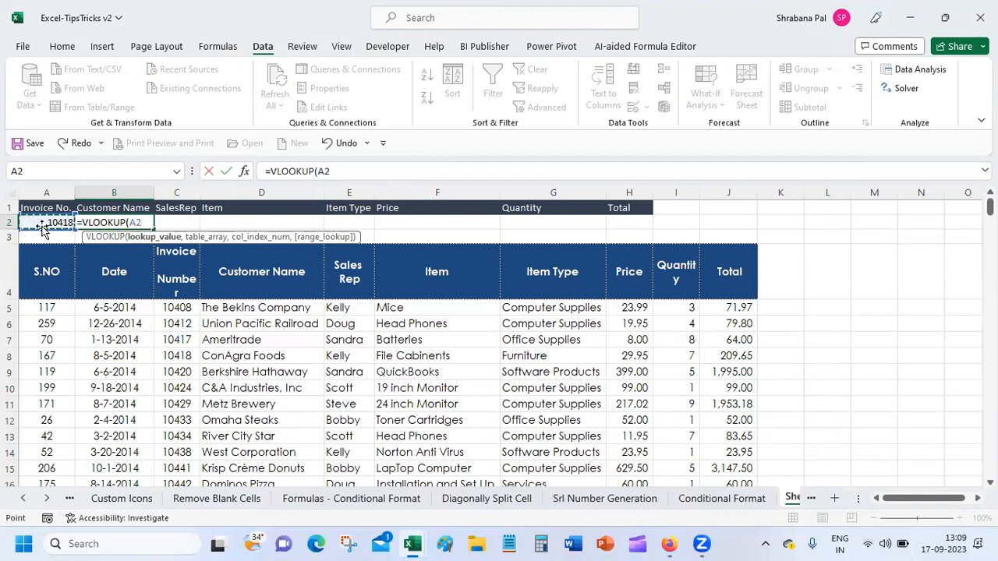
type(",")
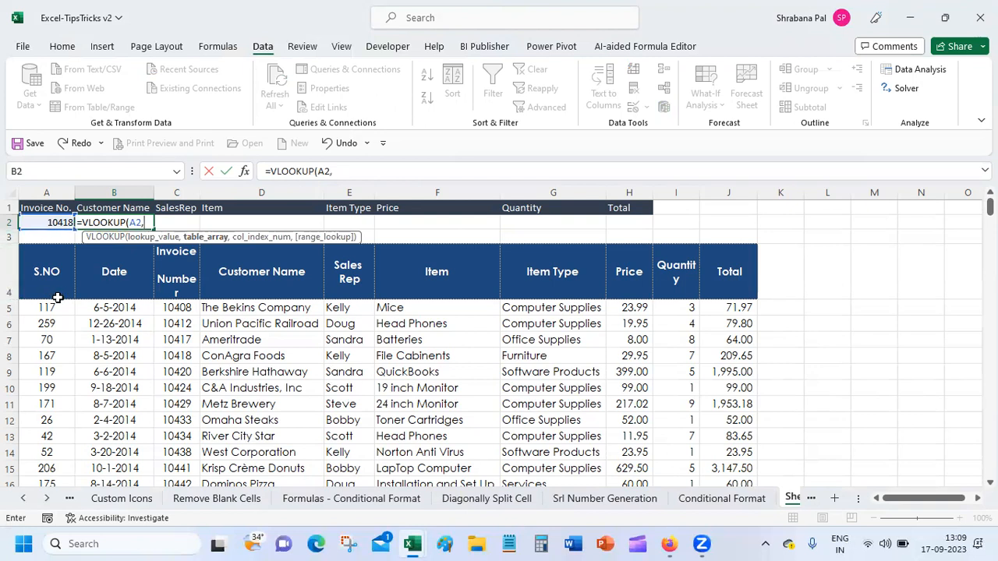
left_click(52, 307)
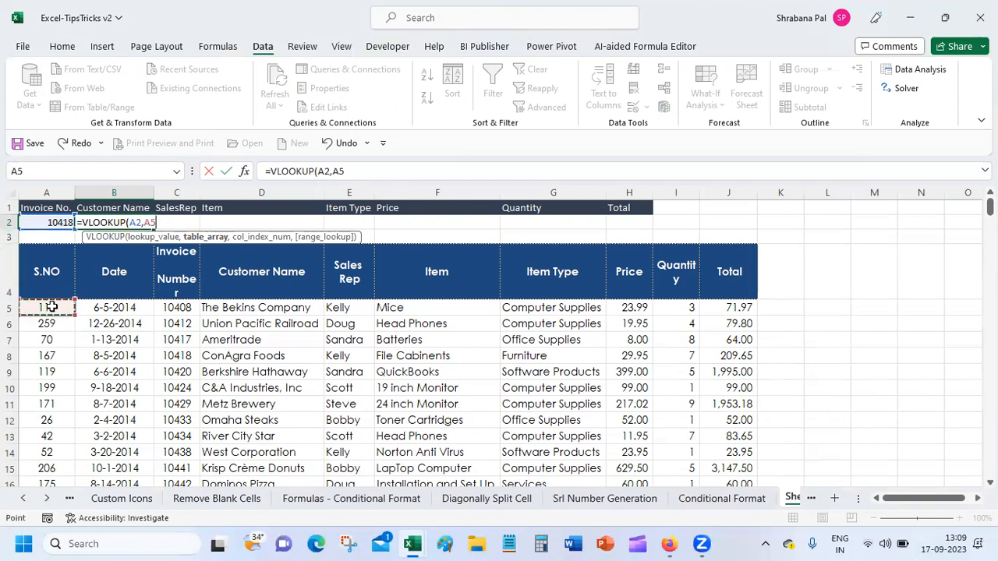
left_click_drag(51, 307, 753, 312)
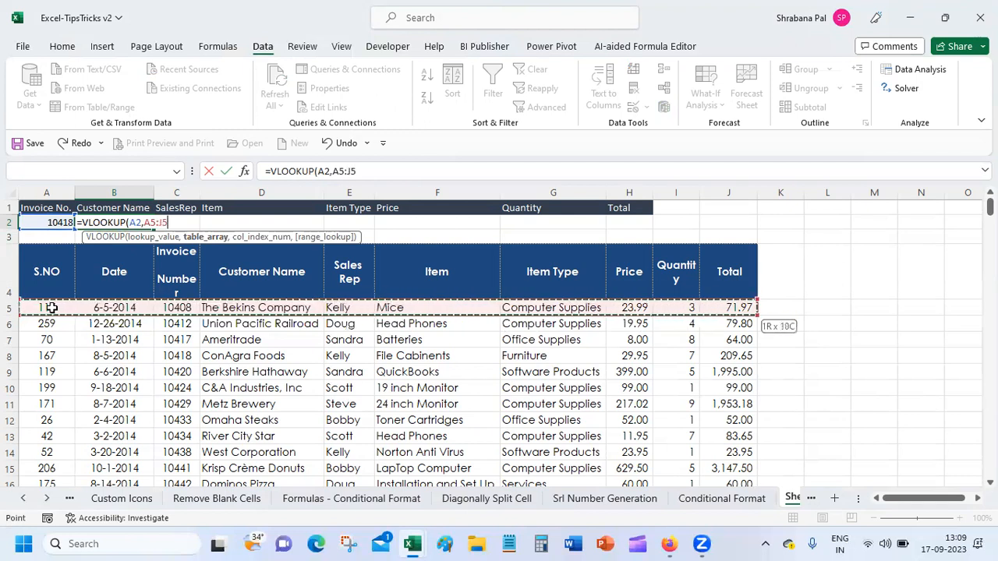
key("ctrl+shift+Down")
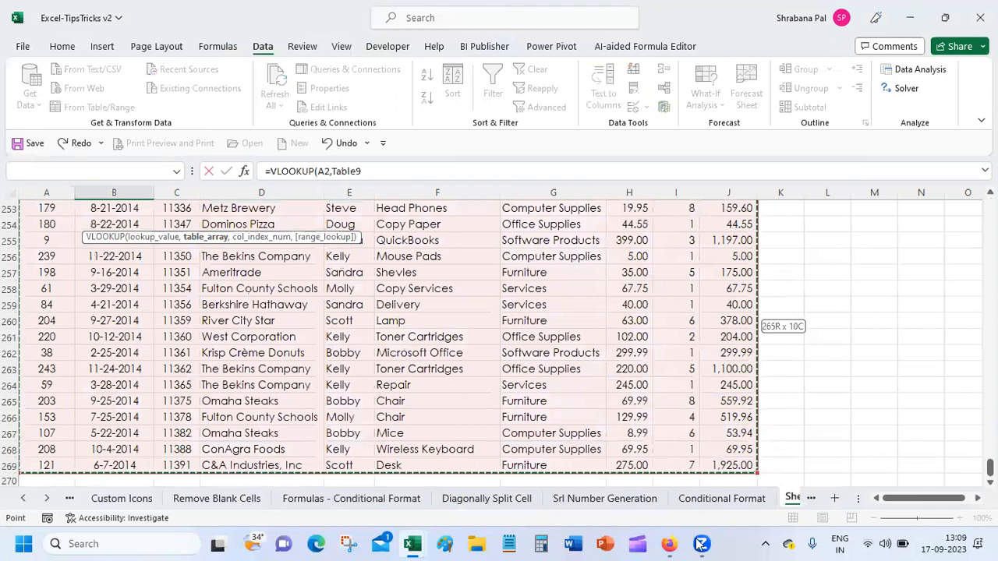
left_click_drag(989, 468, 989, 206)
Continue the formula text with a comma, removing a stray curly brace and T.
left_click(387, 171)
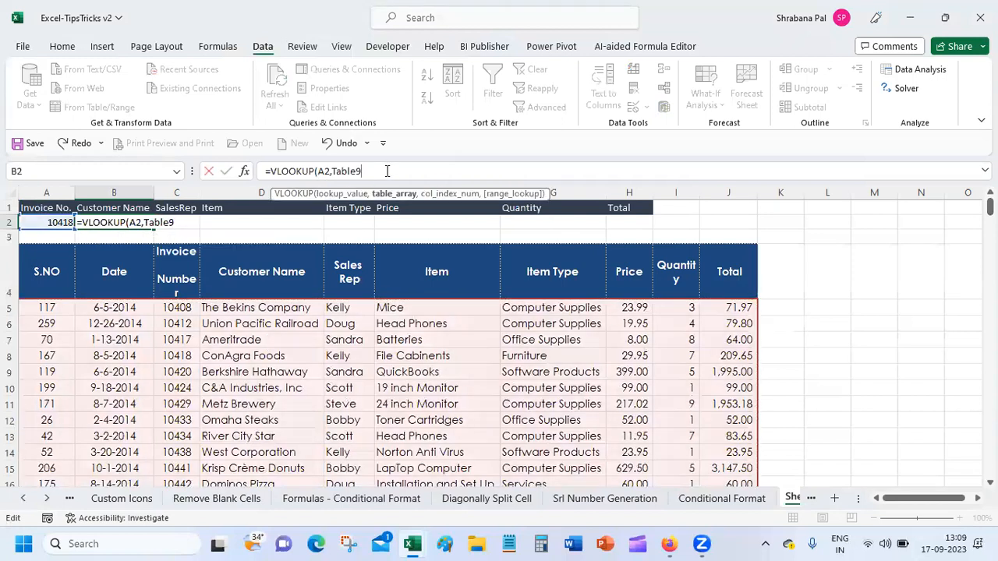
type(",")
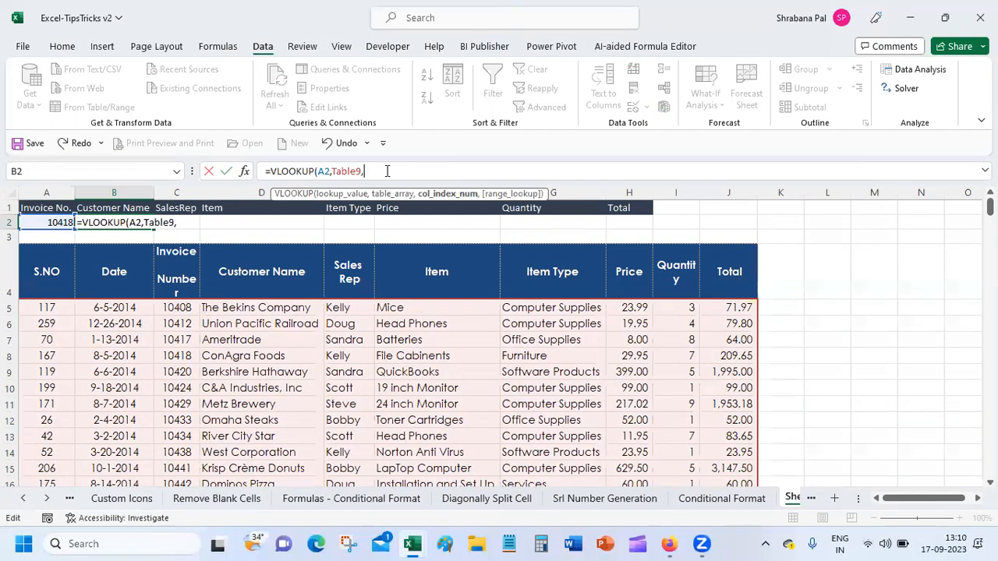
type("{")
key("BackSpace")
key("BackSpace")
key("BackSpace")
key("BackSpace")
key("BackSpace")
key("BackSpace")
key("BackSpace")
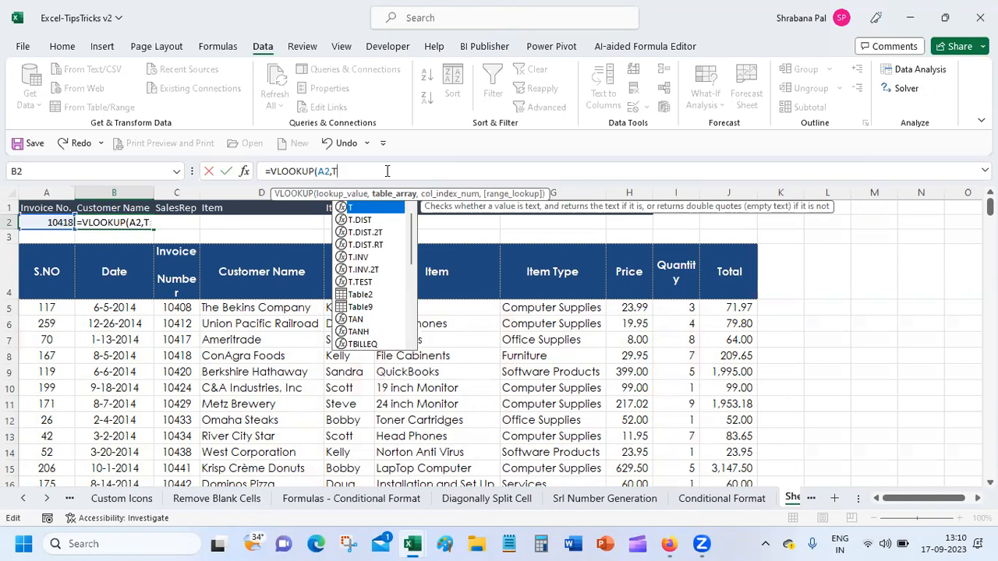
key("BackSpace")
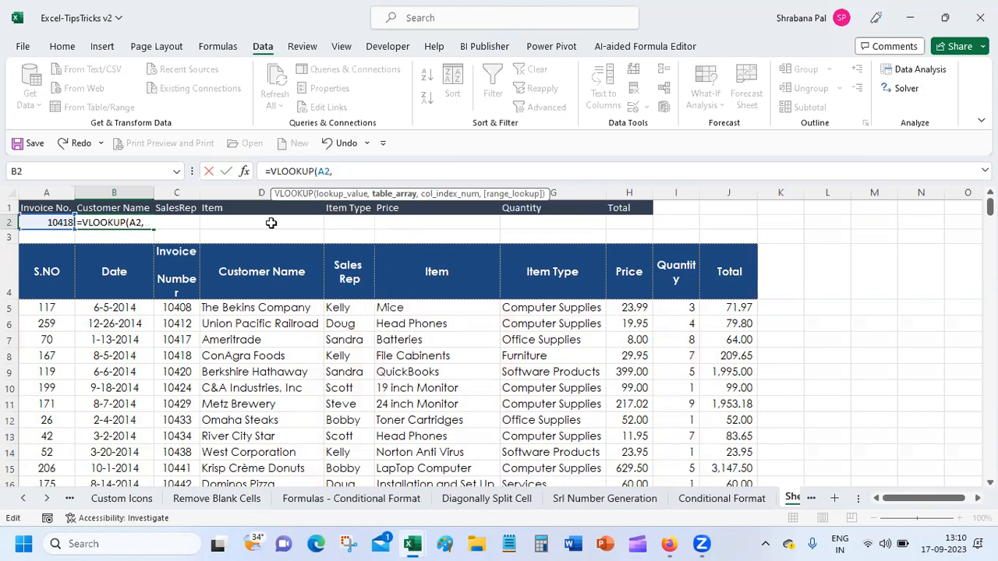
Finish the VLOOKUP with column array {2,3,4,5,6,7,8} and FALSE exact match, then commit it.
left_click_drag(184, 308, 714, 353)
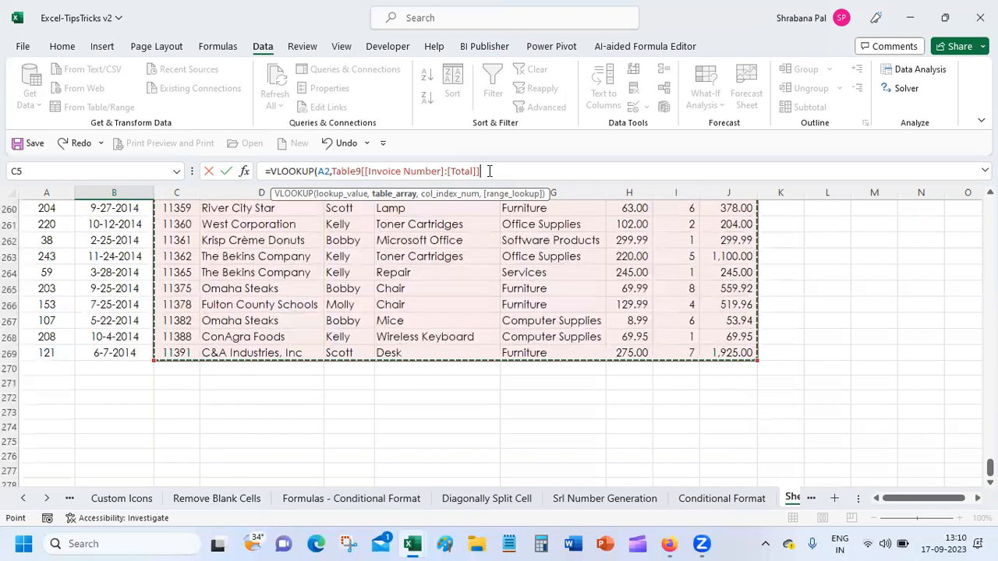
type(",")
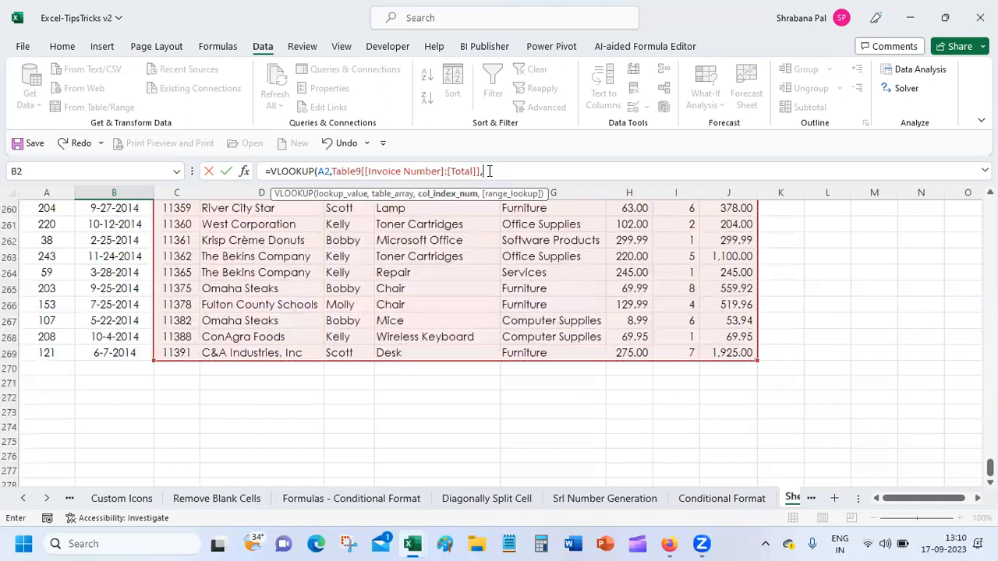
type("{")
left_click_drag(989, 468, 990, 204)
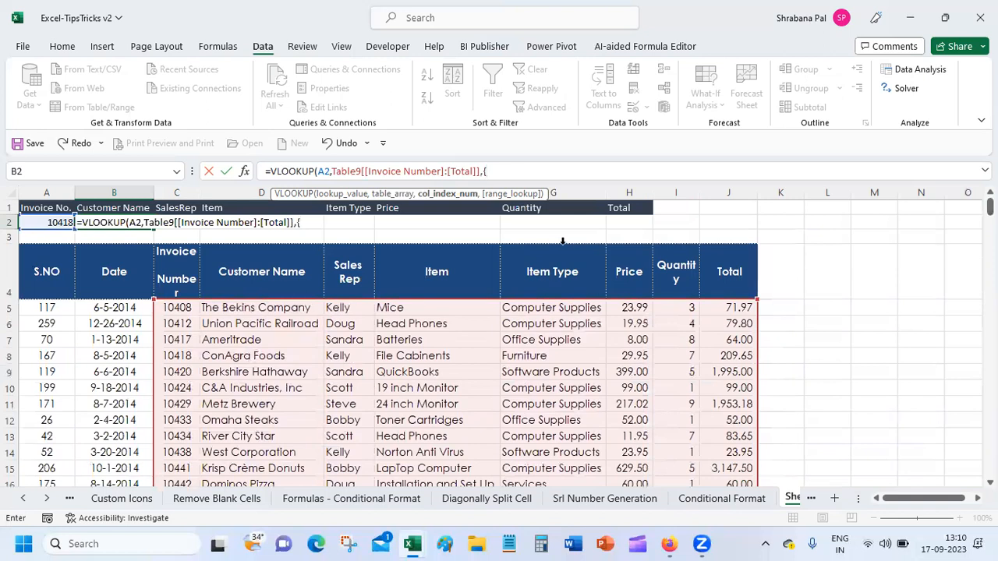
type("2,3,4,5,6,7,8")
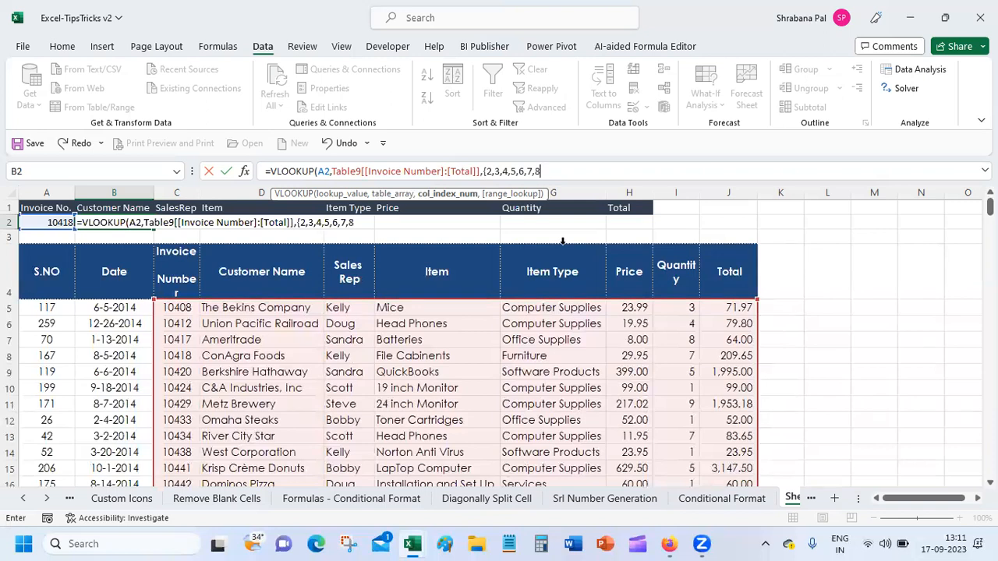
type("})")
type(",")
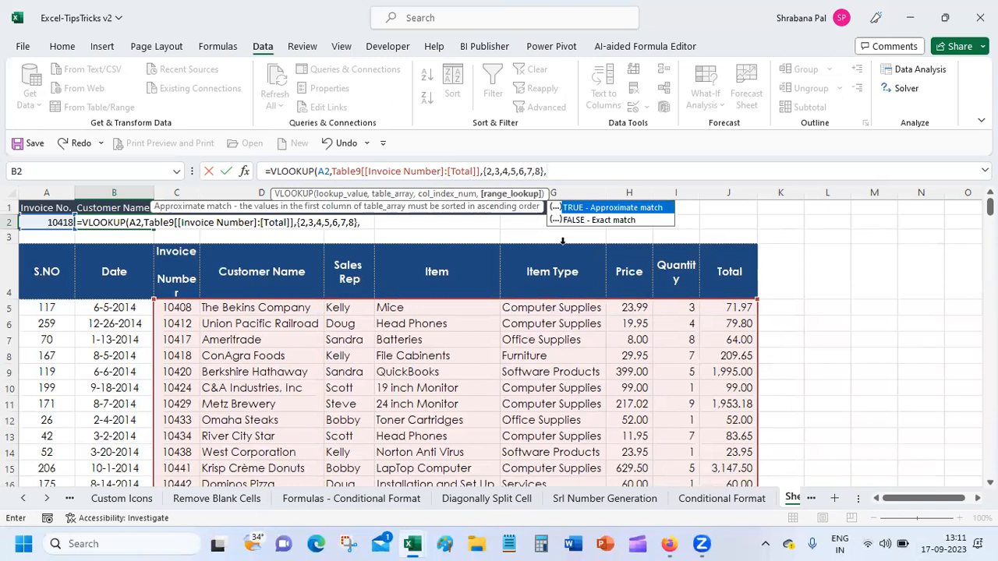
double_click(614, 221)
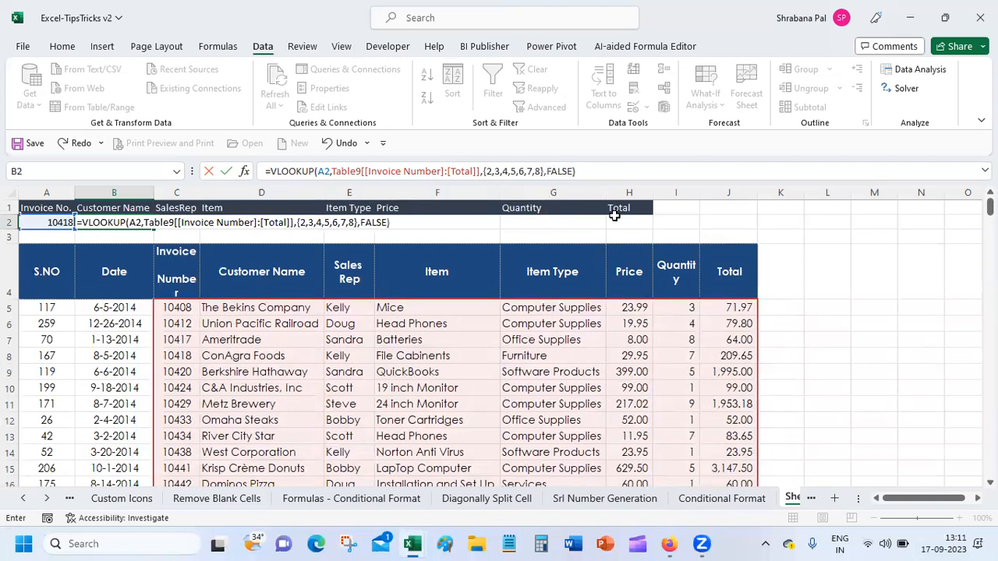
key("Return")
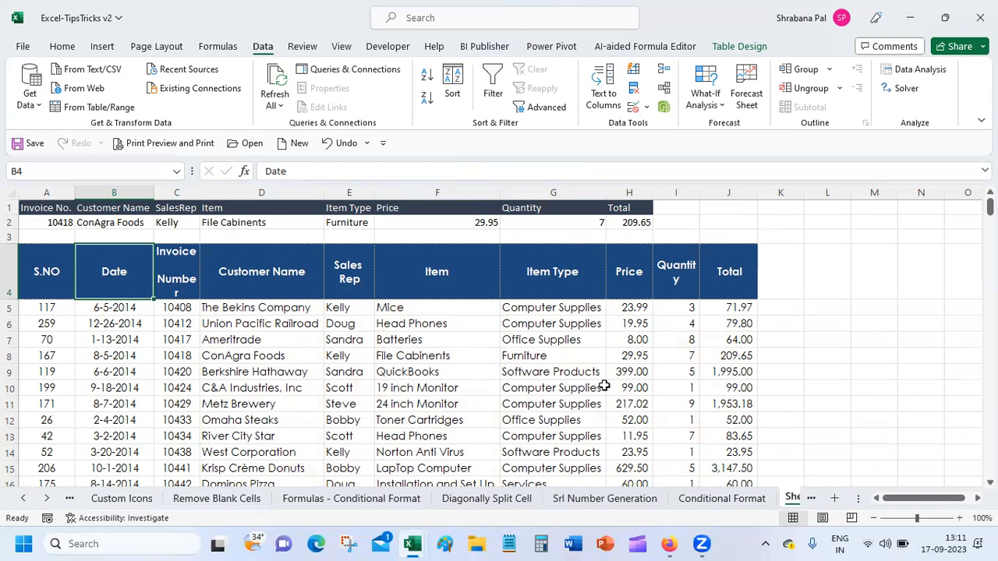
Switch A2's lookup invoice to 10433 from the dropdown.
left_click(39, 222)
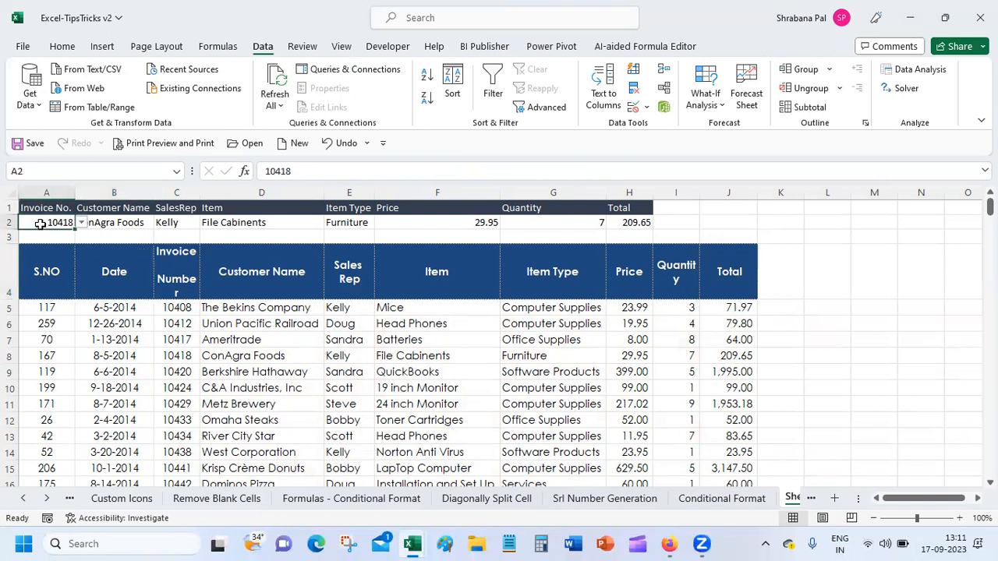
left_click(81, 223)
left_click(51, 269)
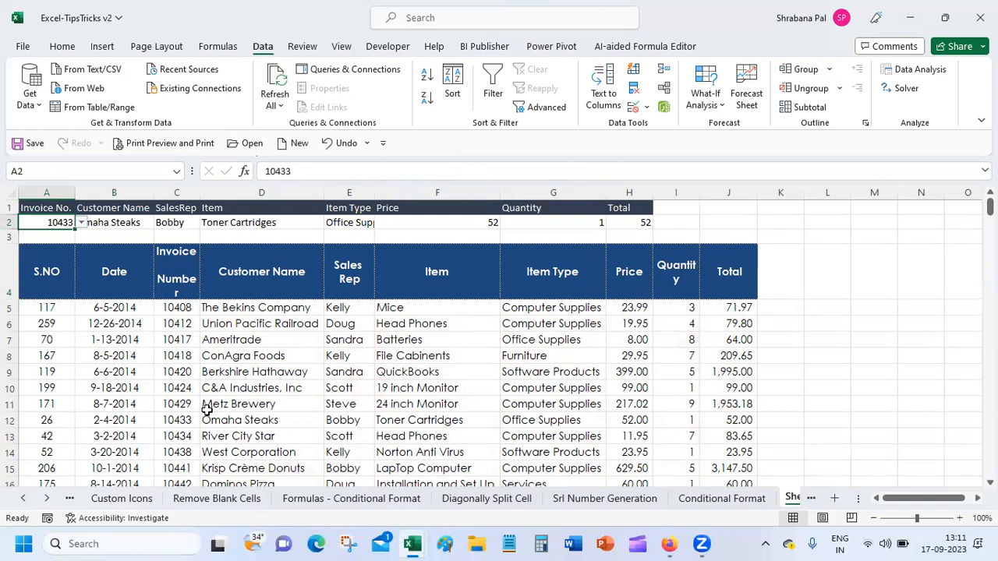
Verify against table row 12: Omaha Steaks, Toner Cartridges, Office Supplies, price 52, quantity 1, total 52.
left_click(179, 420)
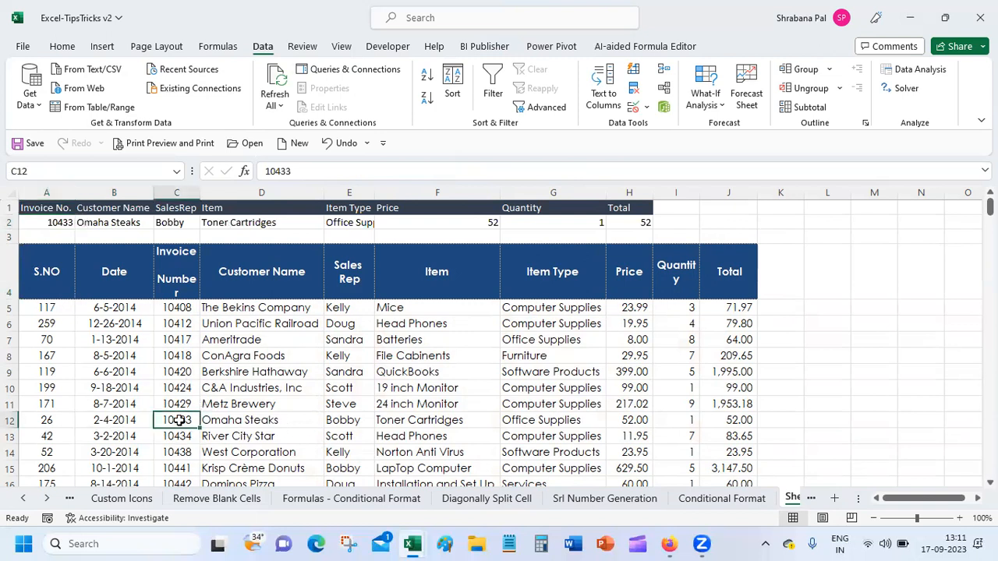
left_click(287, 419)
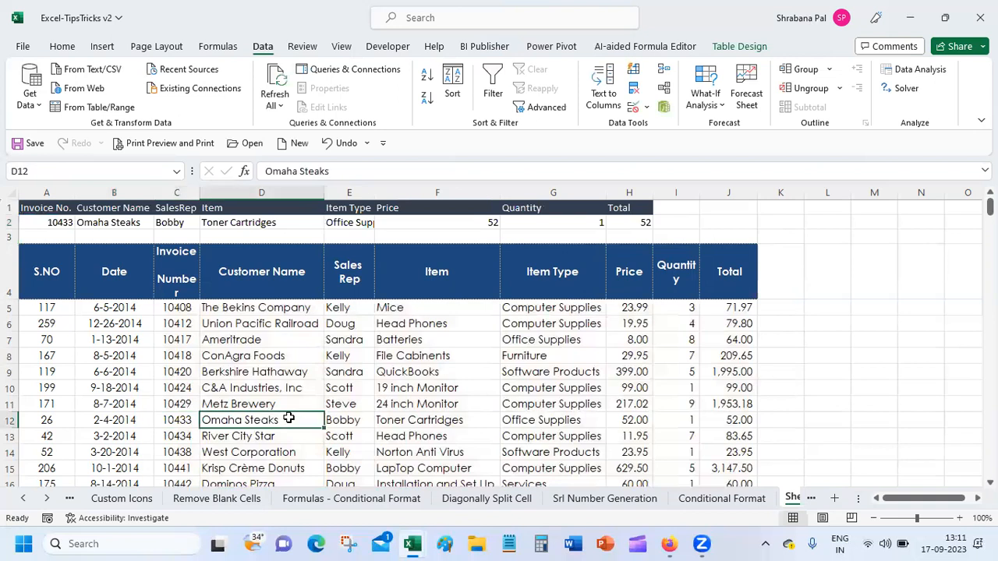
left_click(353, 419)
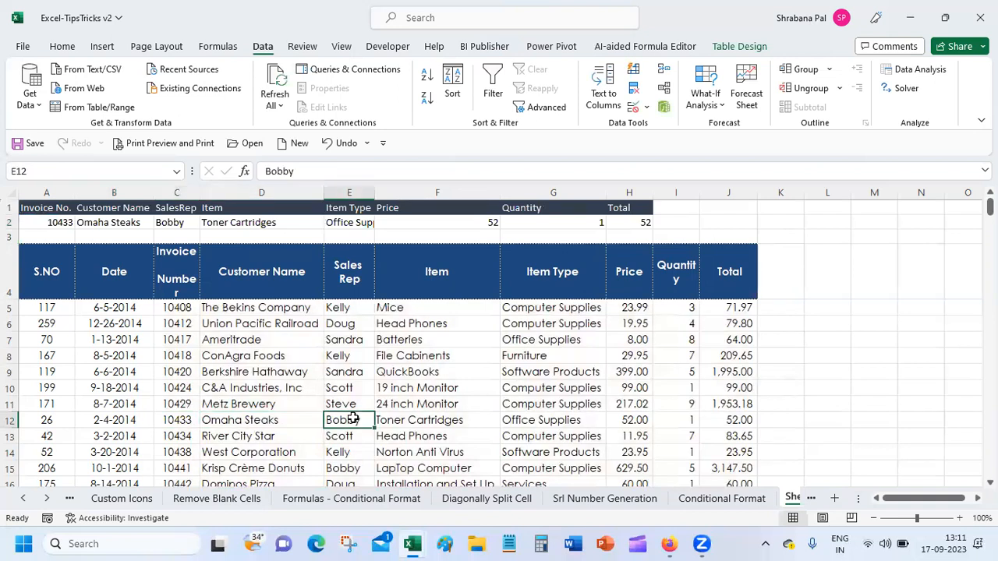
left_click(423, 416)
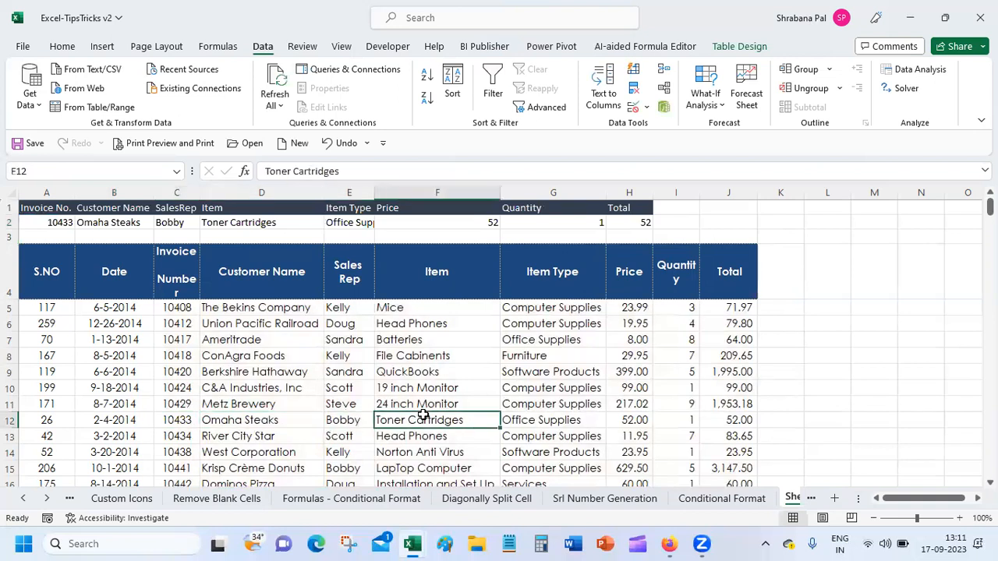
left_click(544, 419)
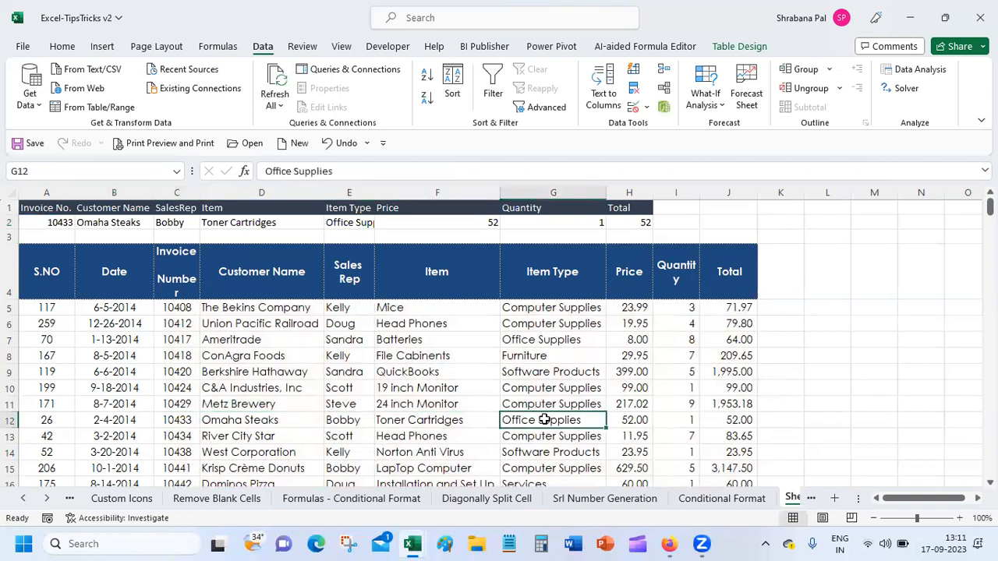
left_click(626, 419)
left_click(681, 419)
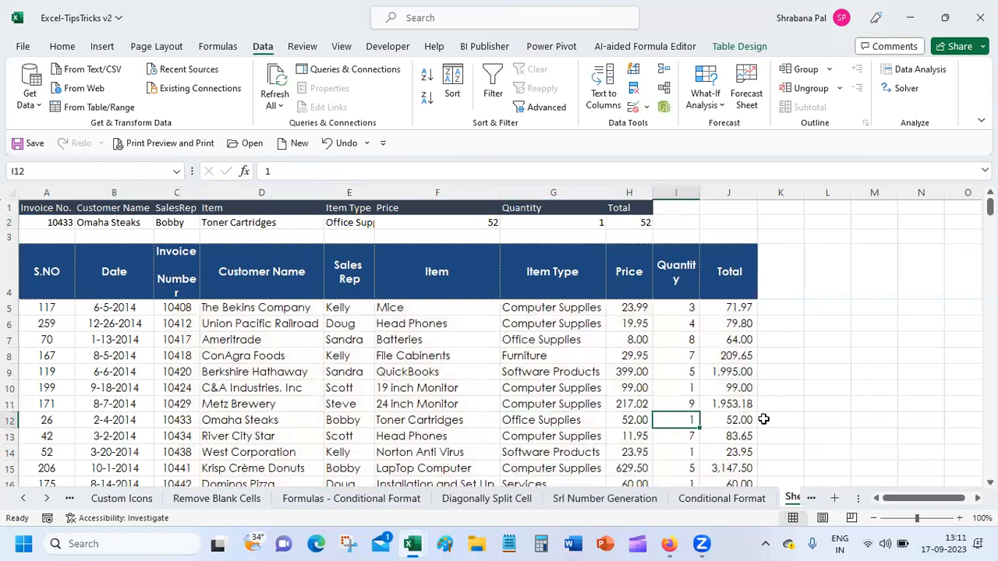
left_click(724, 418)
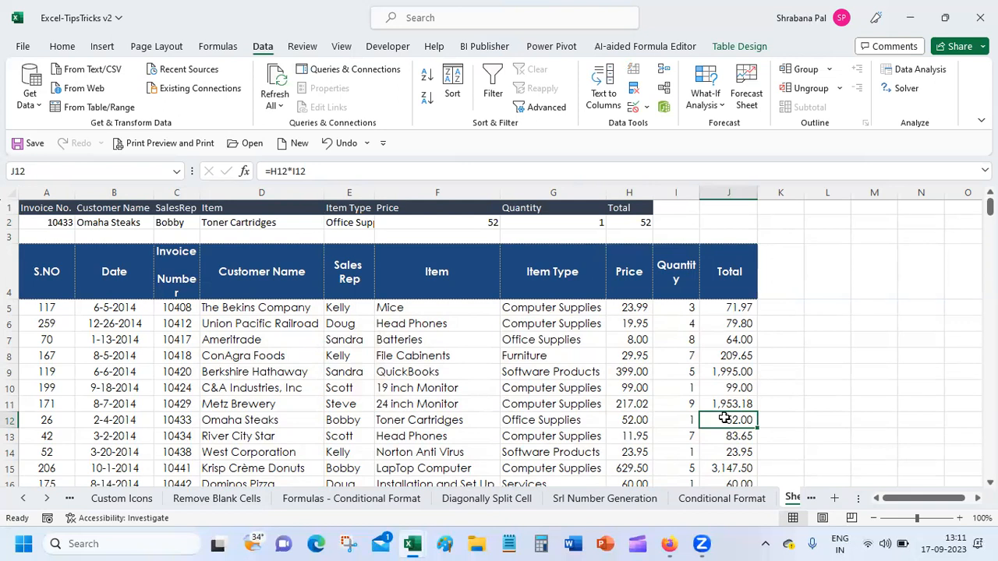
Select the invoice number and customer name cells A2:B2.
left_click(56, 222)
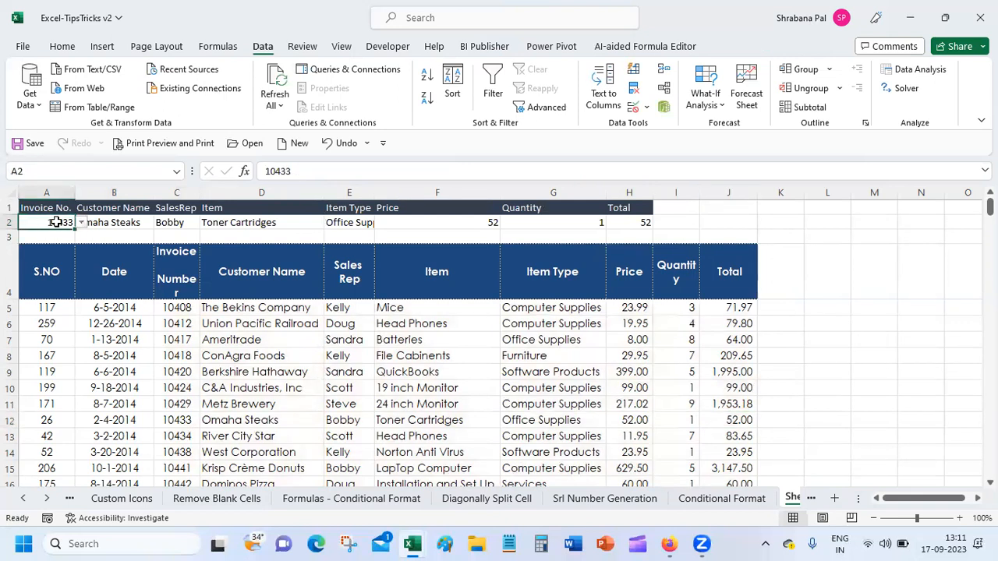
left_click(103, 222)
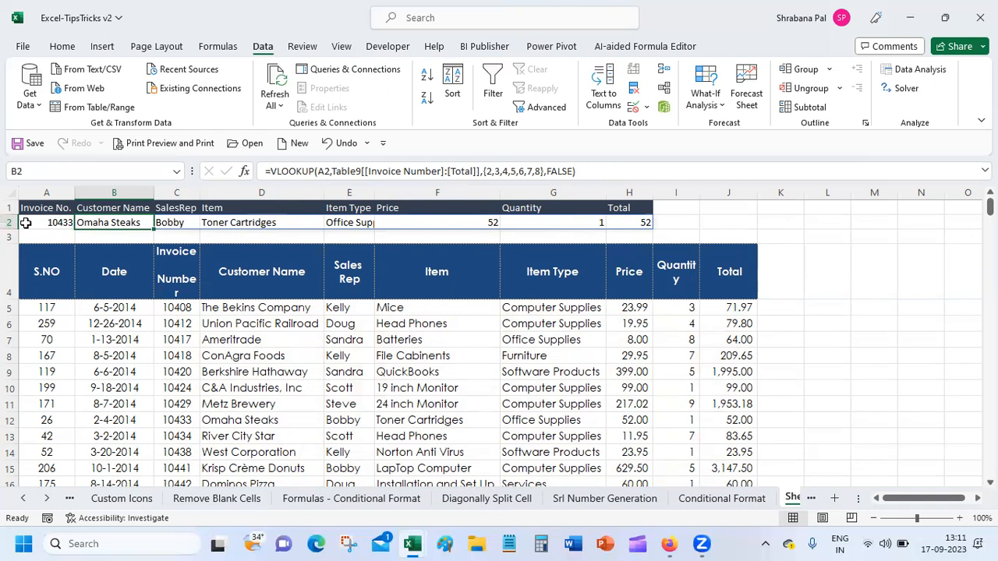
left_click_drag(29, 223, 97, 223)
Fill A2:B2 with the light green standard colour.
left_click(63, 46)
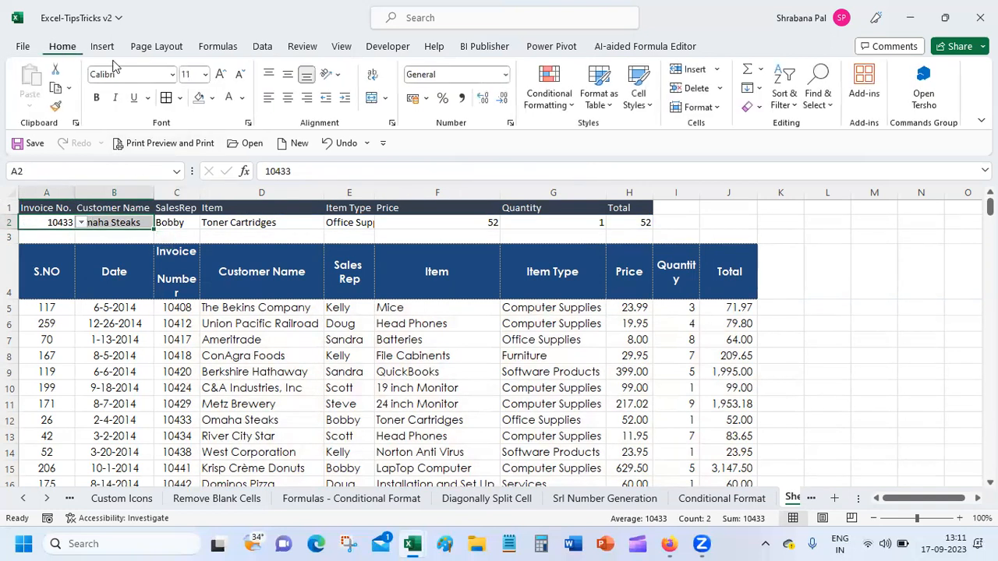
left_click(213, 98)
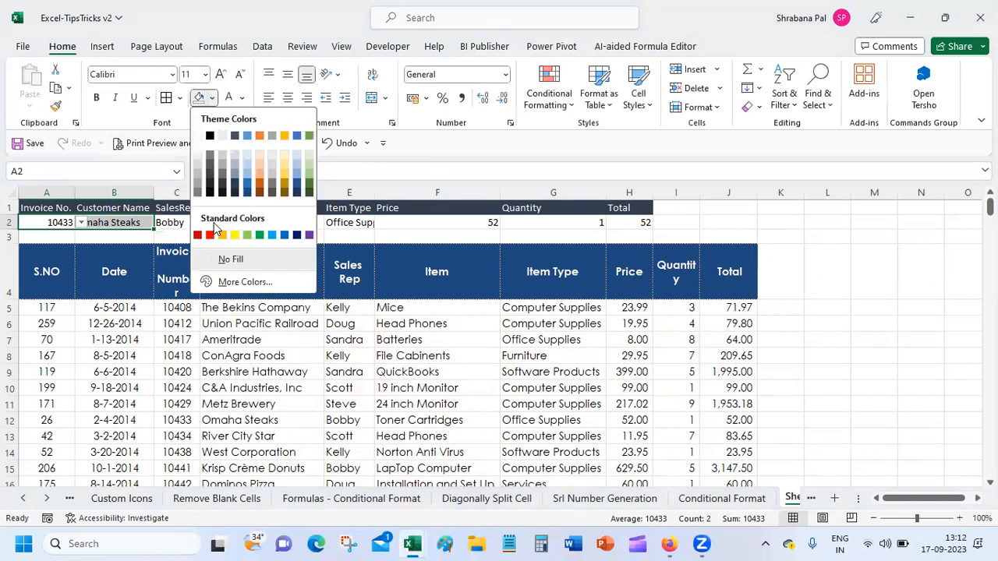
left_click(247, 235)
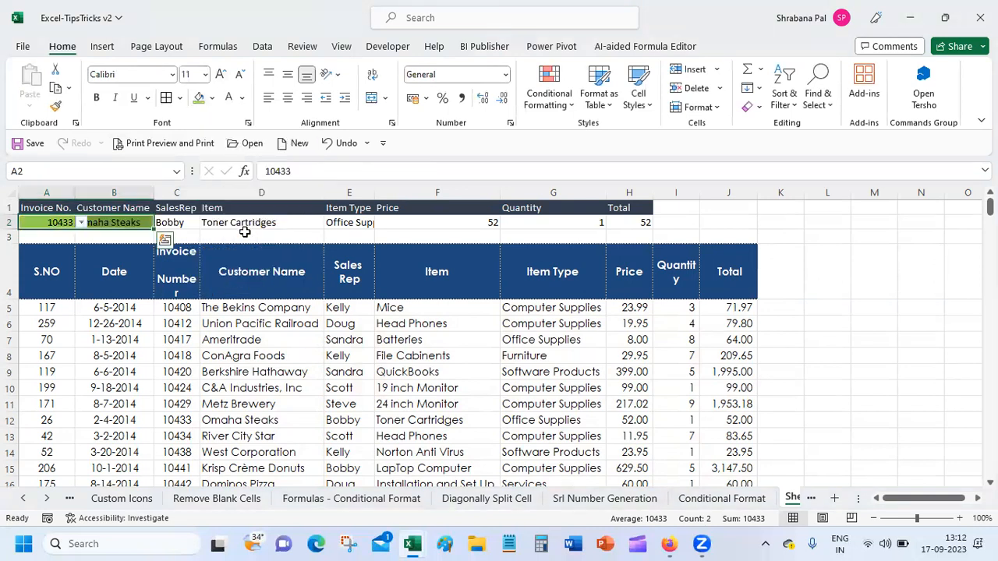
left_click(191, 226)
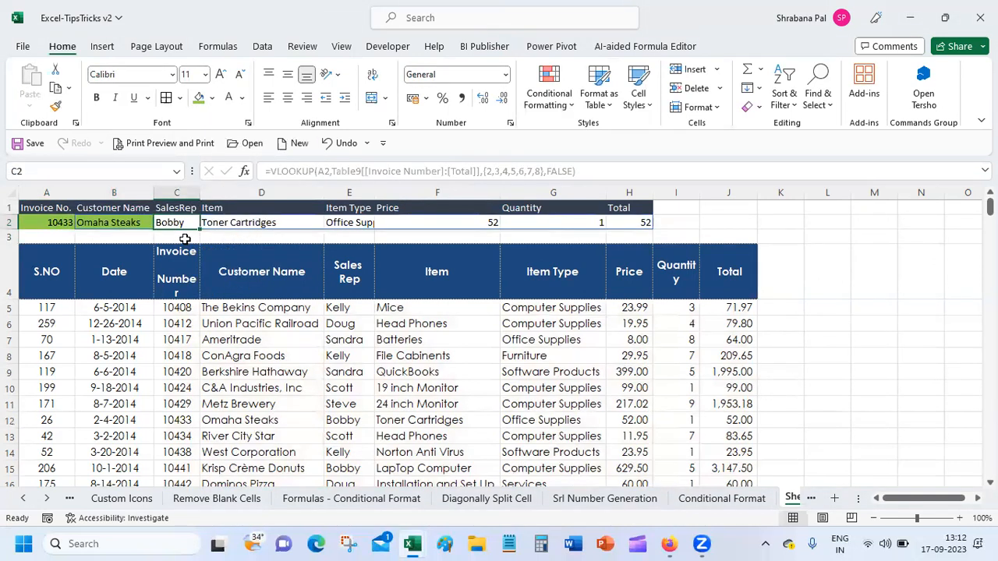
left_click(132, 221)
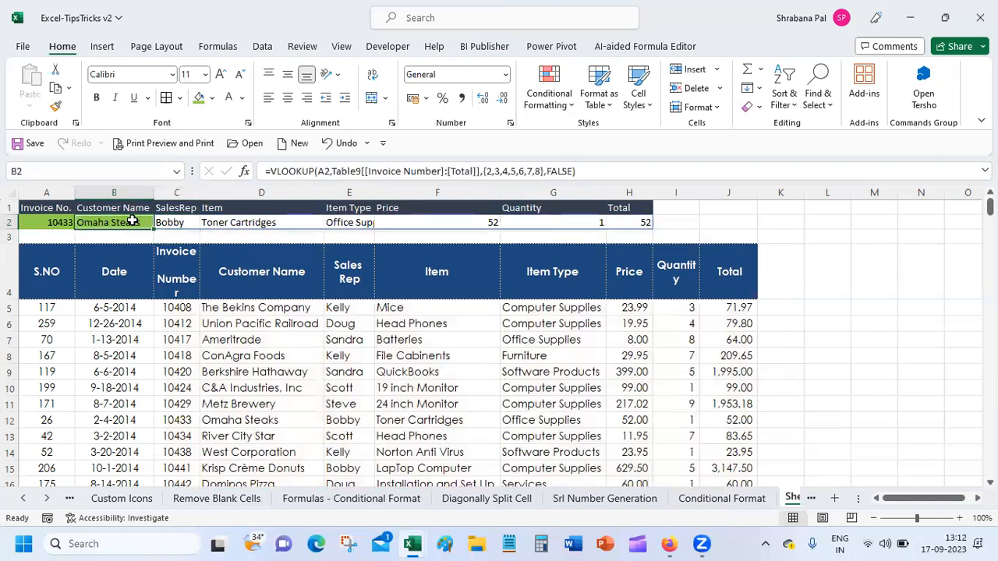
left_click(244, 171)
left_click_drag(572, 166, 240, 332)
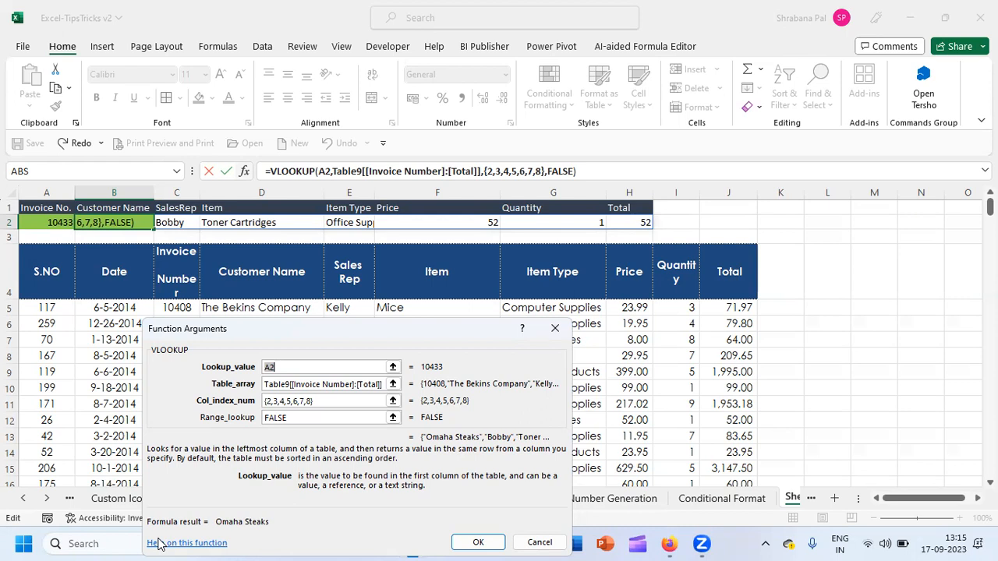
key("Return")
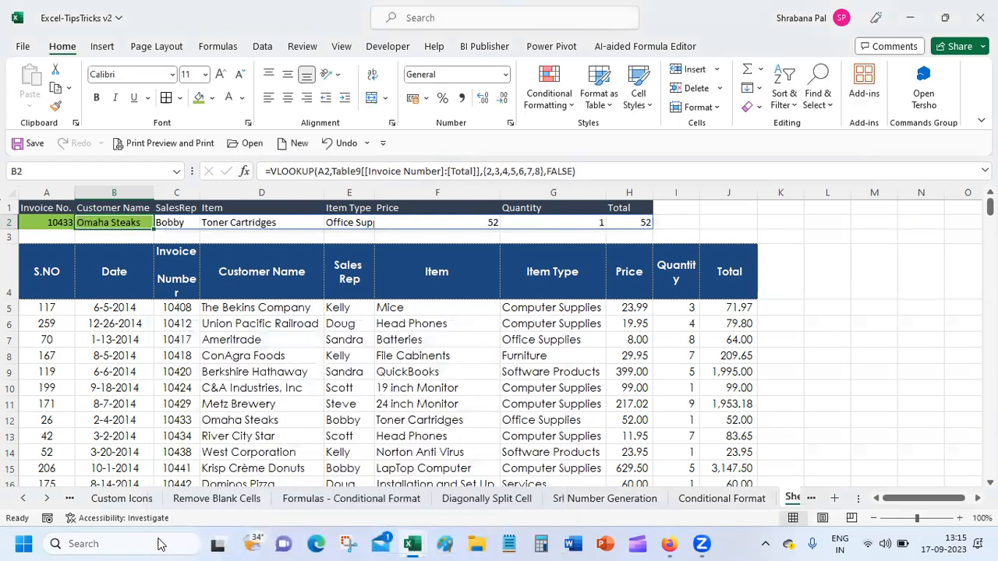
Save the workbook, then insert a blank row at row 3 below the lookup row.
key("Down")
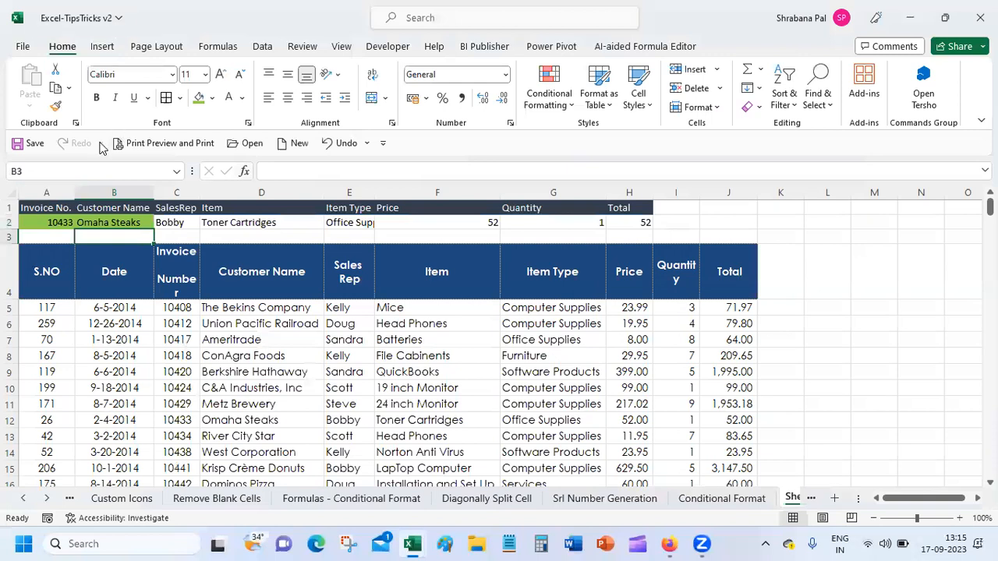
left_click(35, 144)
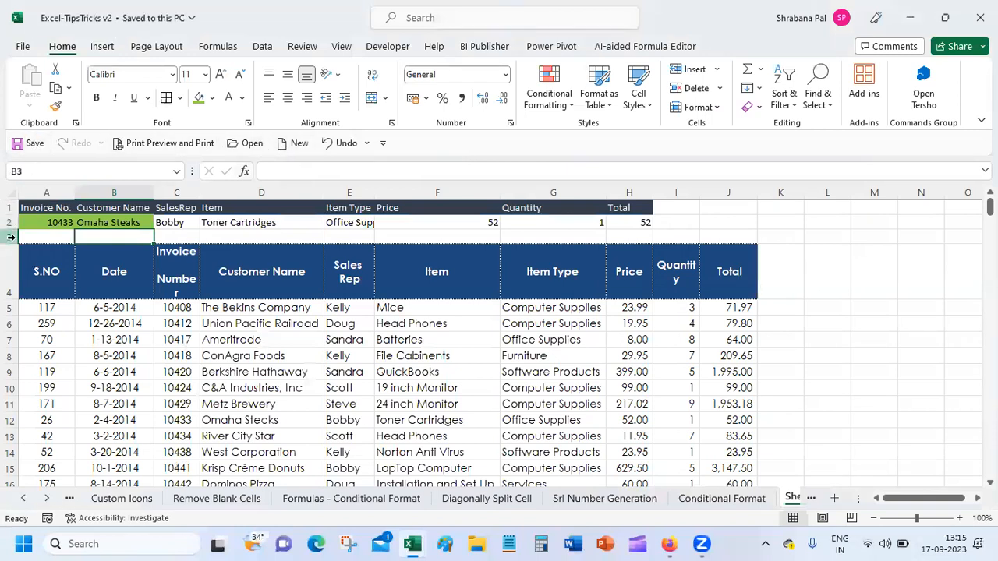
left_click(11, 237)
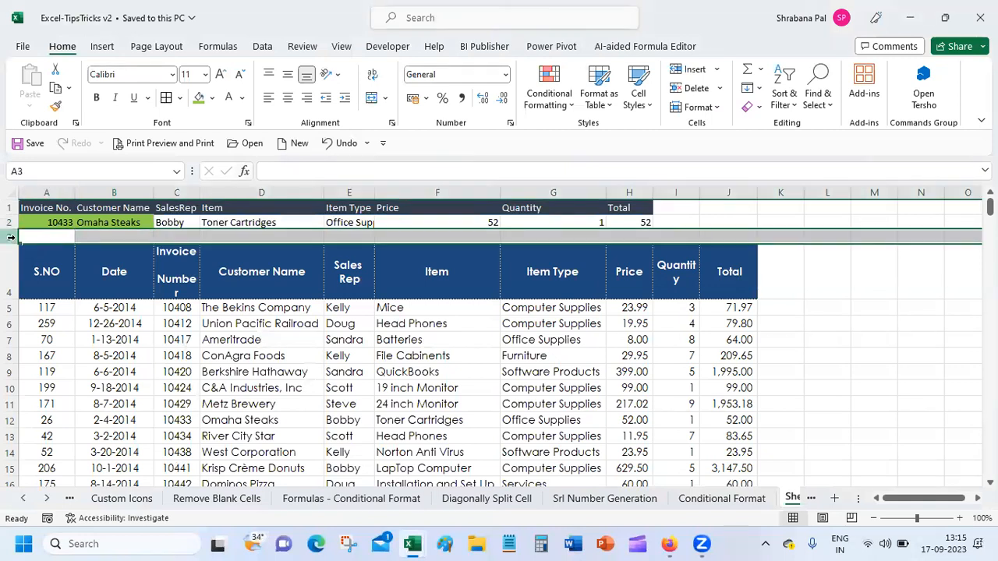
right_click(11, 237)
left_click(47, 382)
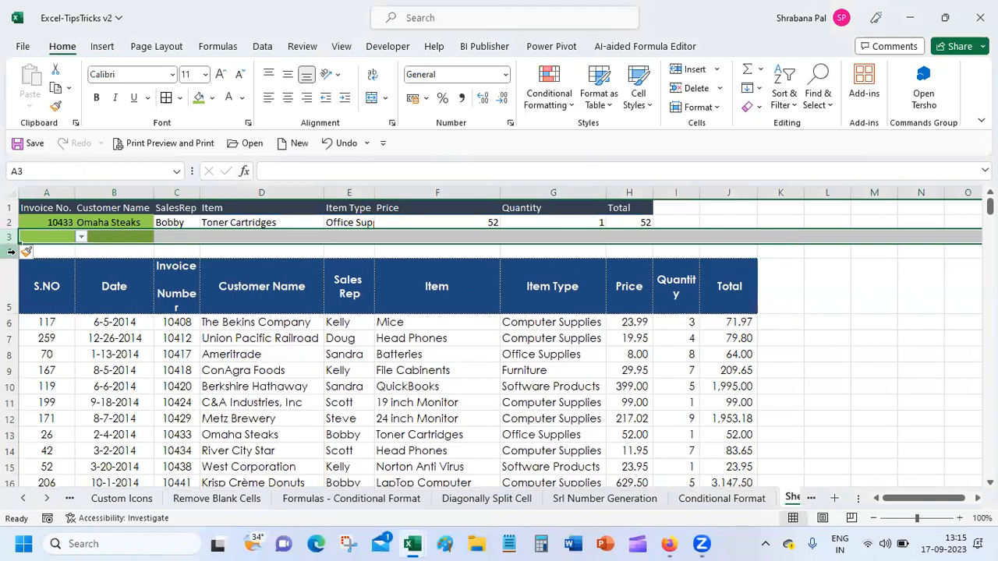
Insert a blank row above the table header, then delete the extra blank row 3.
left_click(4, 276)
right_click(3, 281)
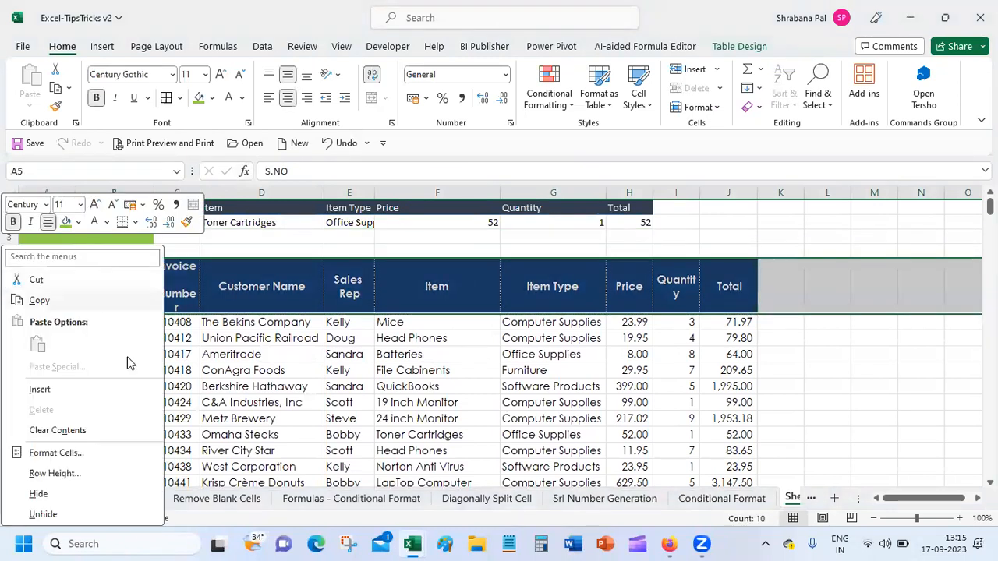
left_click(104, 390)
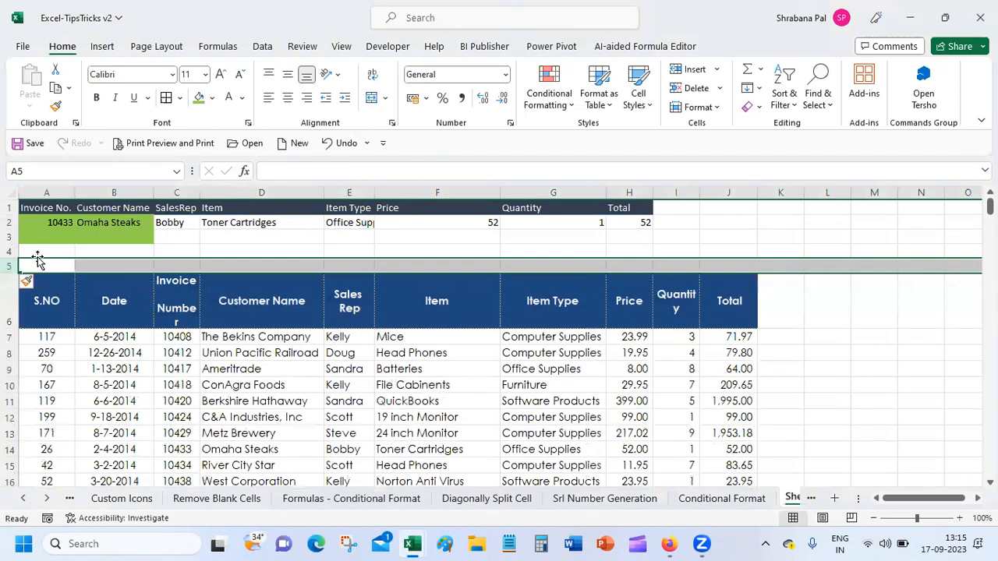
left_click(10, 251)
left_click(10, 238)
right_click(11, 238)
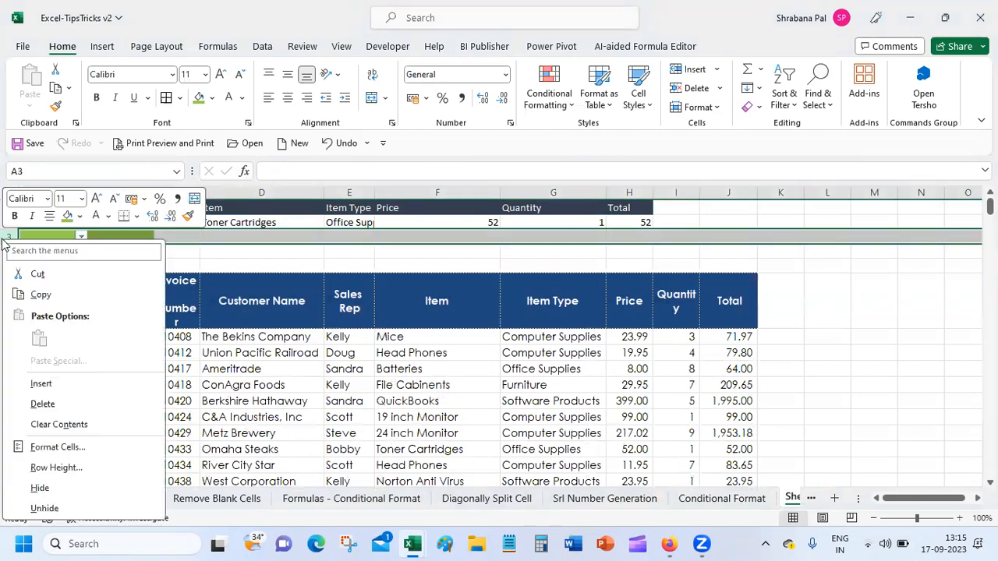
left_click(78, 405)
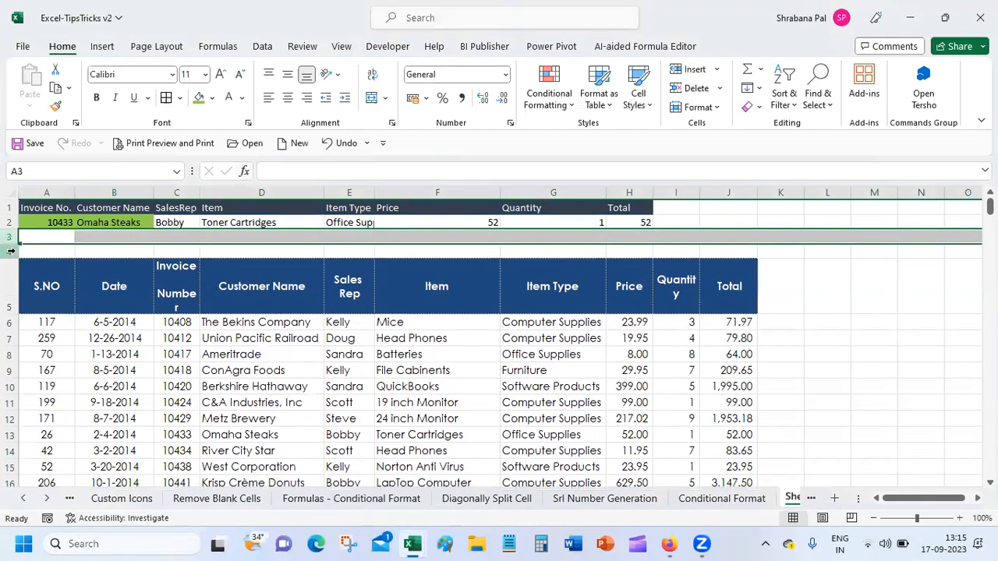
Insert another blank row at row 4 so rows 3–5 sit empty above the table.
left_click(9, 253)
right_click(10, 252)
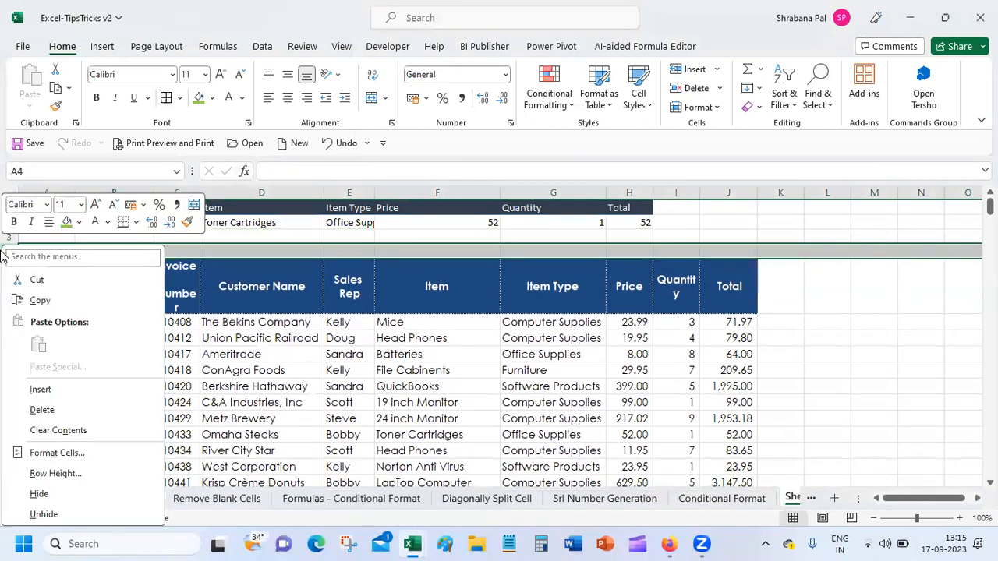
left_click(101, 391)
left_click(55, 224)
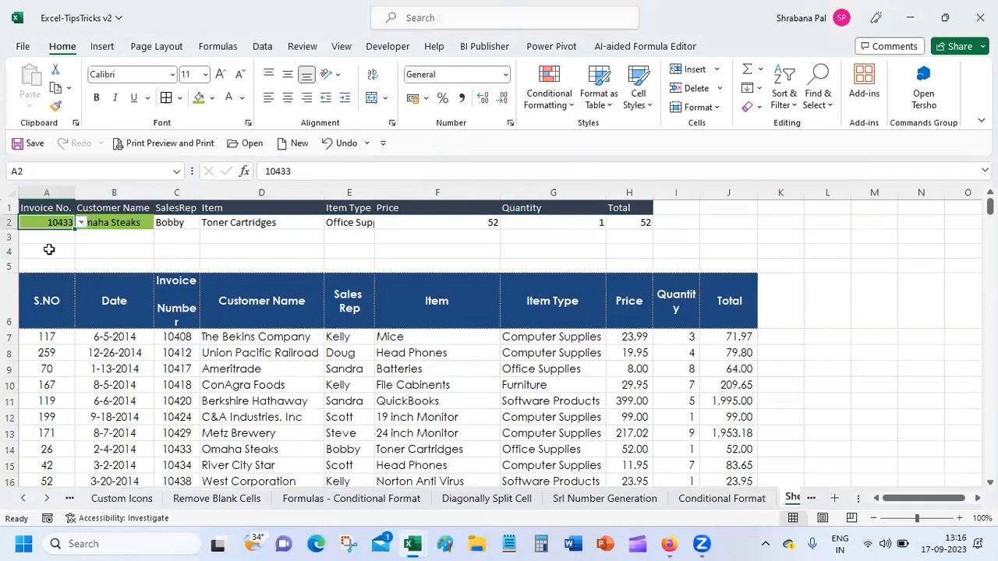
Set up List validation for A4 sourced from the invoice numbers $C$7:$C$271.
left_click(49, 249)
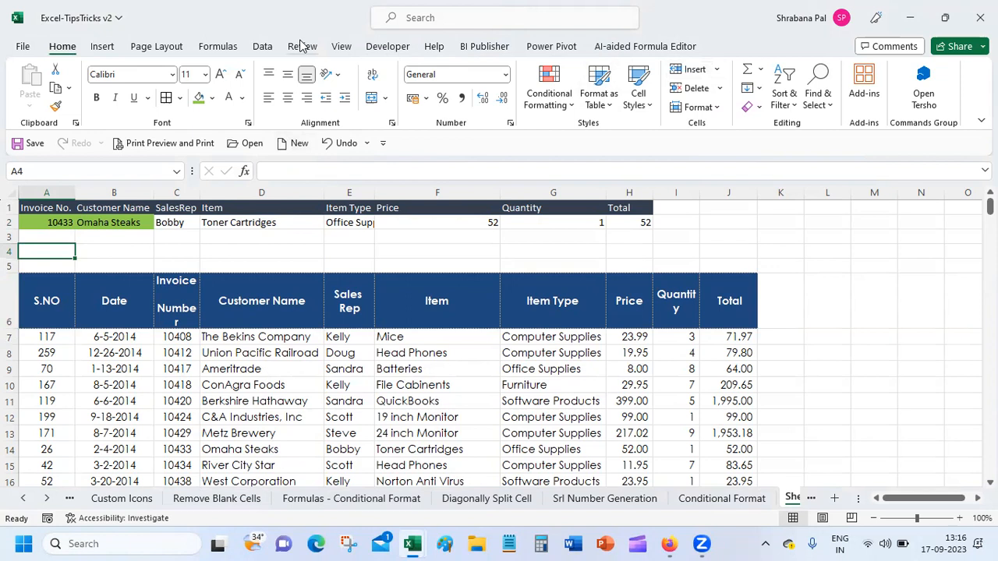
left_click(262, 46)
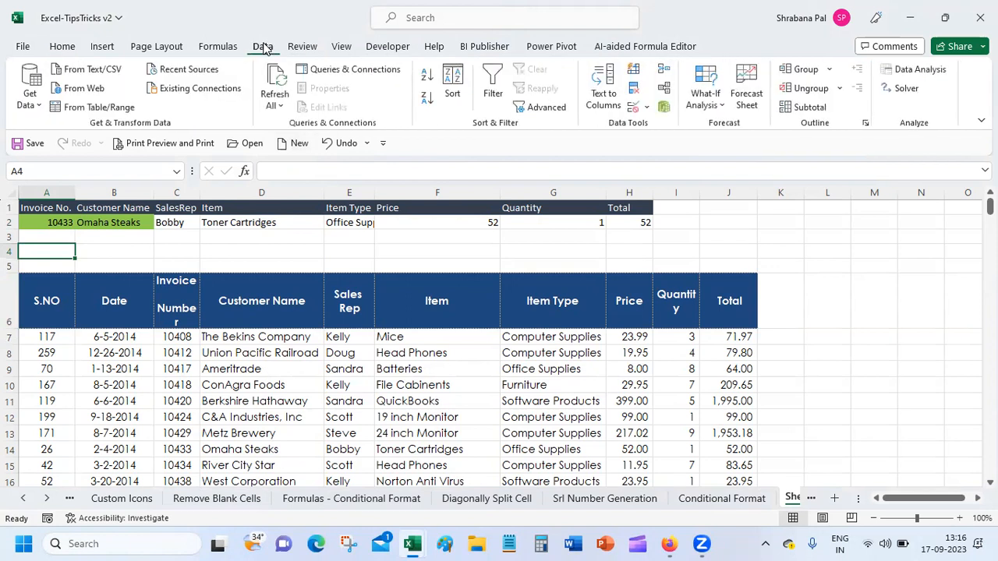
left_click(646, 108)
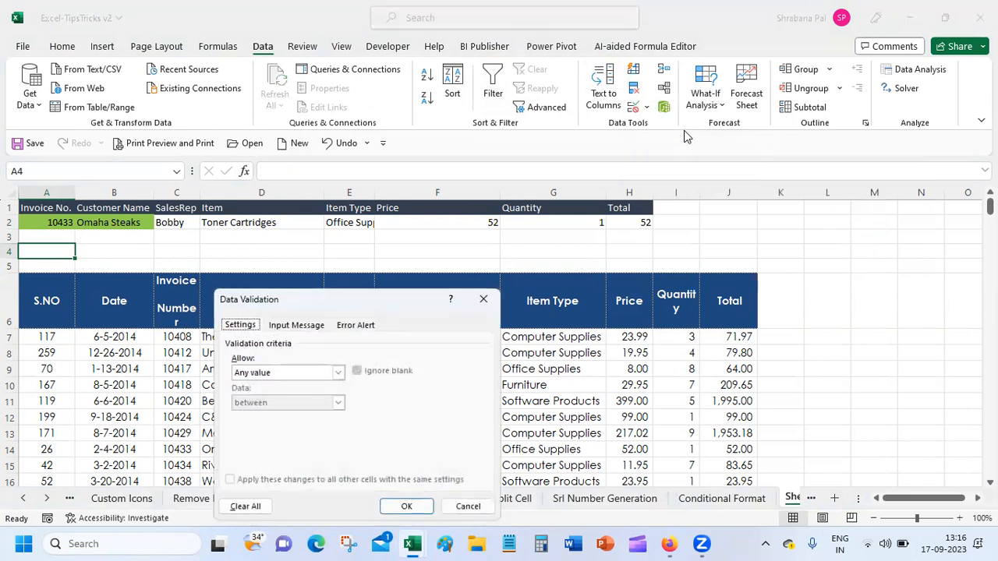
left_click(323, 378)
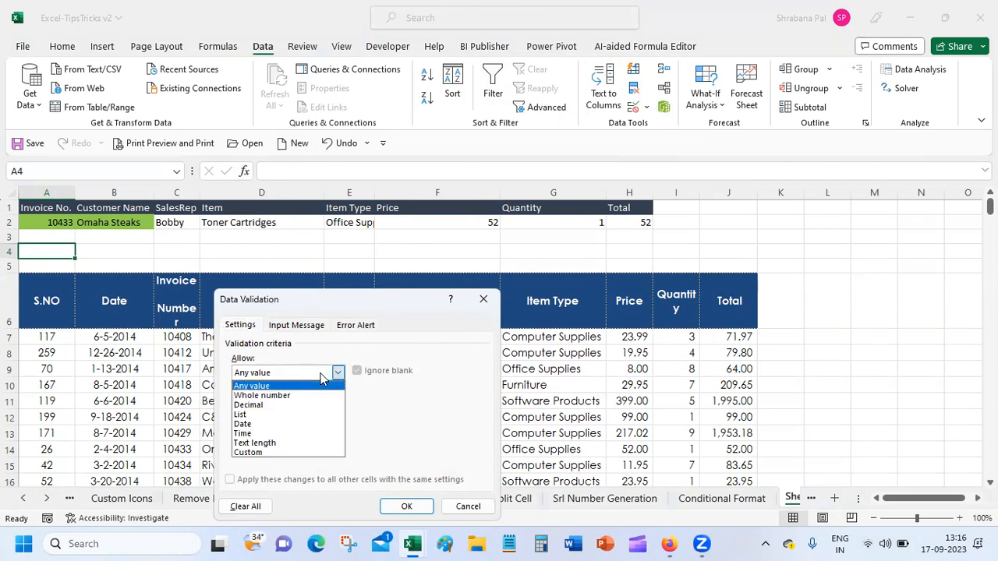
left_click(323, 378)
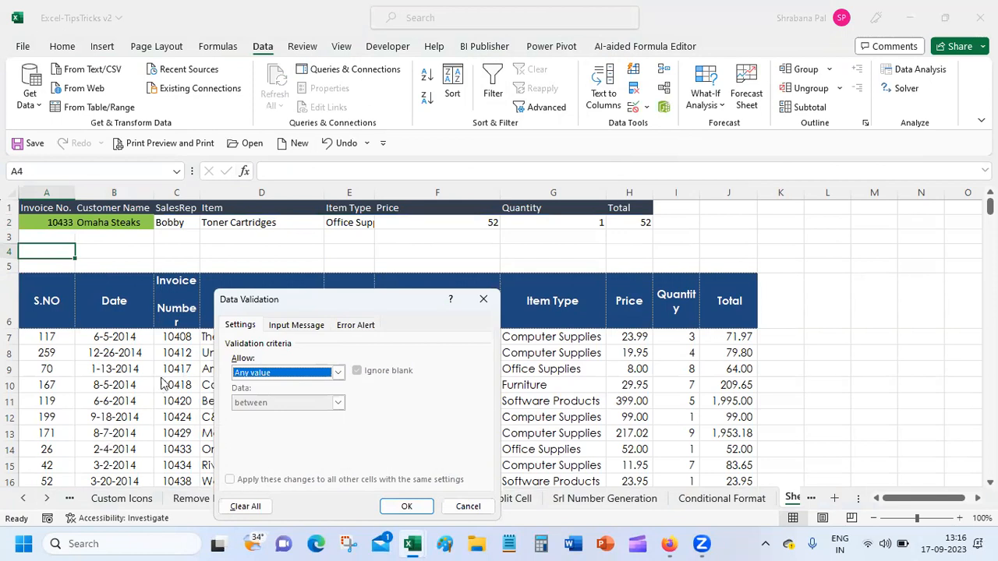
left_click(338, 373)
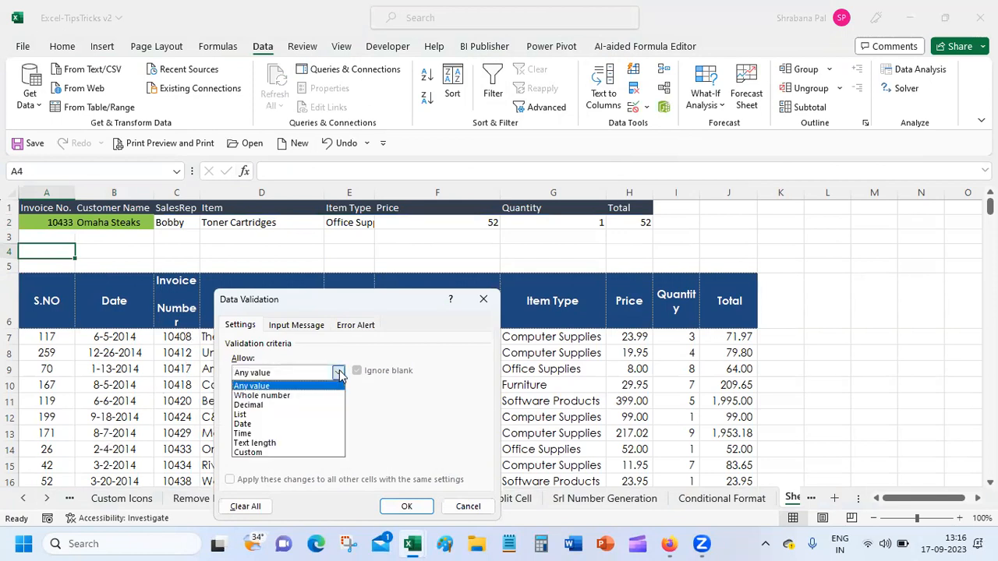
left_click(267, 413)
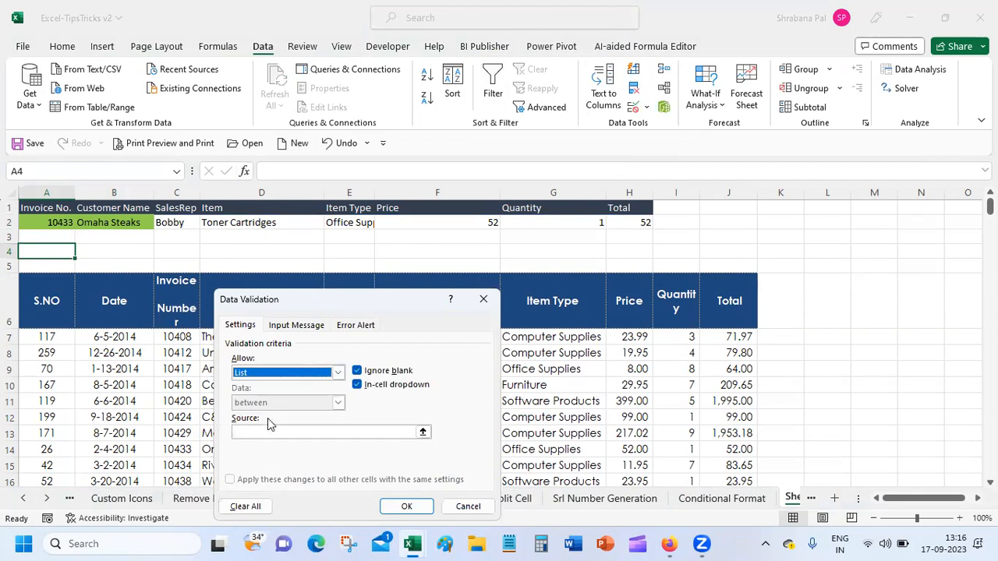
left_click(266, 431)
left_click(186, 338)
mouse_move(185, 337)
left_mouse_down()
mouse_move(185, 421)
mouse_move(185, 340)
left_mouse_up()
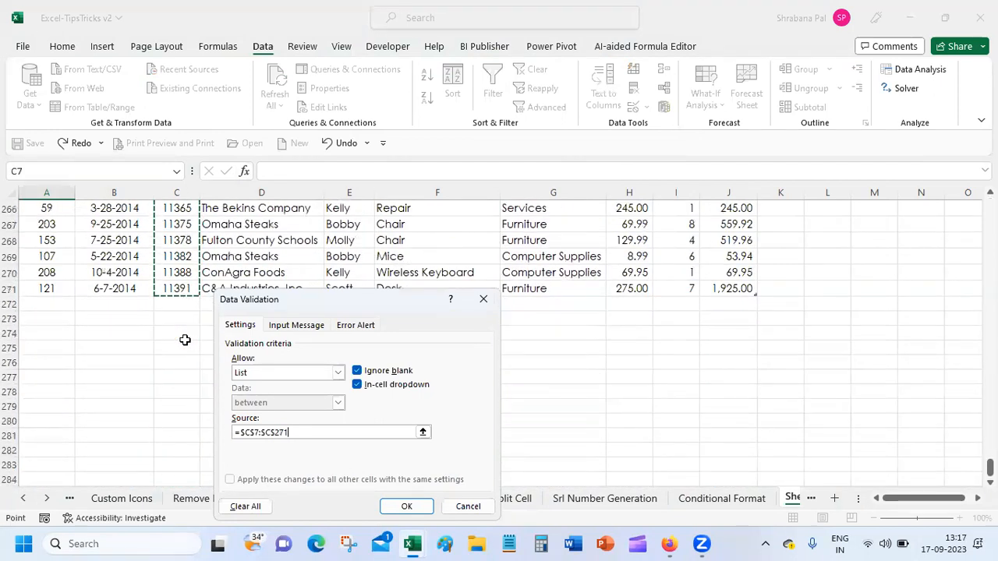
Apply the invoice dropdown to A4 and choose invoice 10412 from it.
left_click(413, 505)
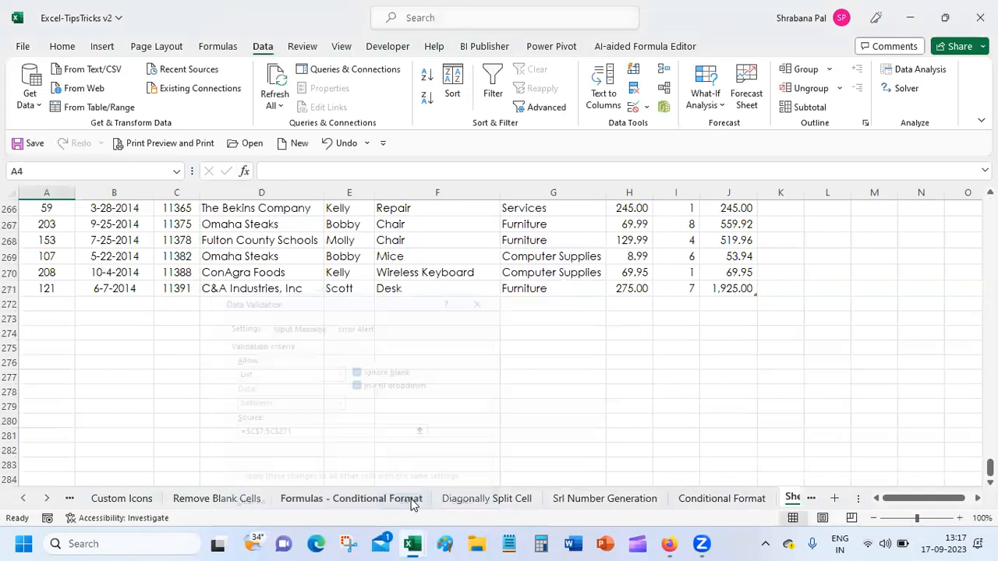
scroll(401, 405, "up", 20)
scroll(401, 405, "up", 20)
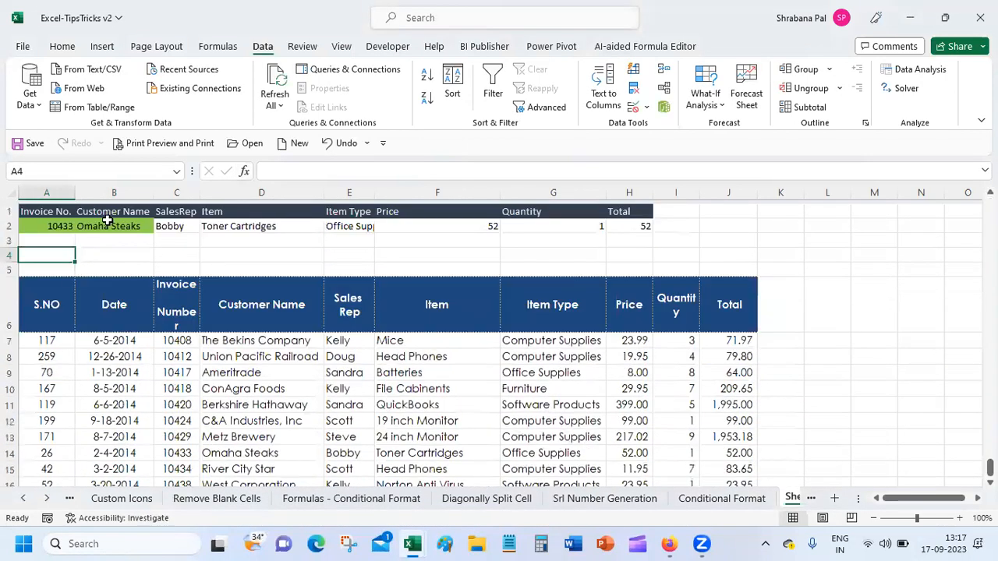
left_click(81, 251)
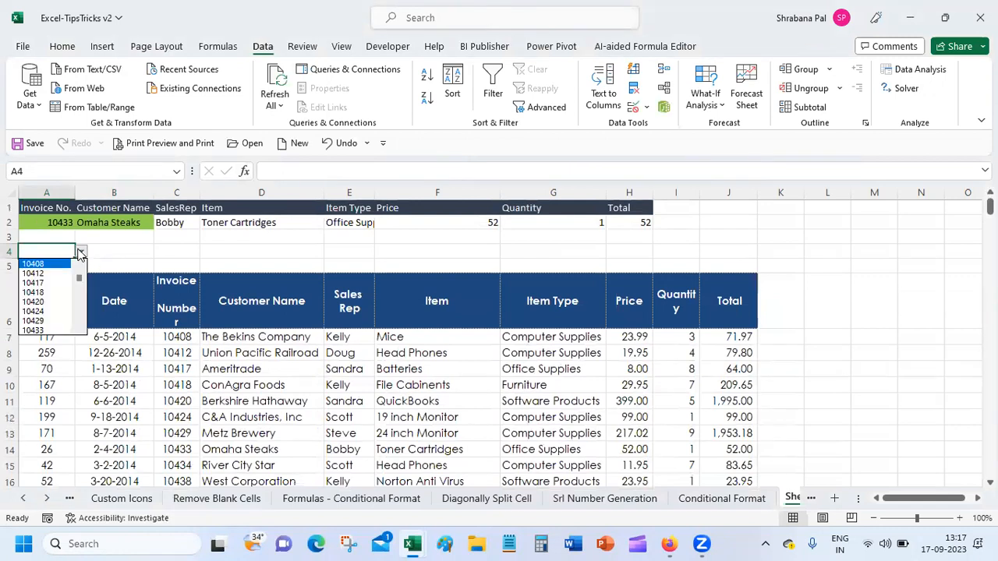
left_click(47, 272)
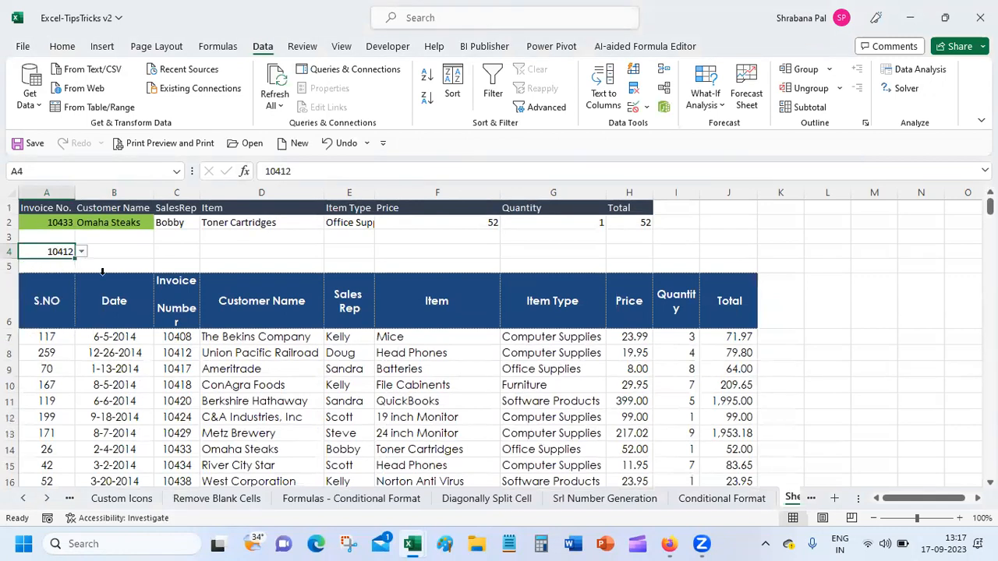
Start =vlookup( in B4 with the table's Invoice Number to Total columns as range.
left_click(125, 251)
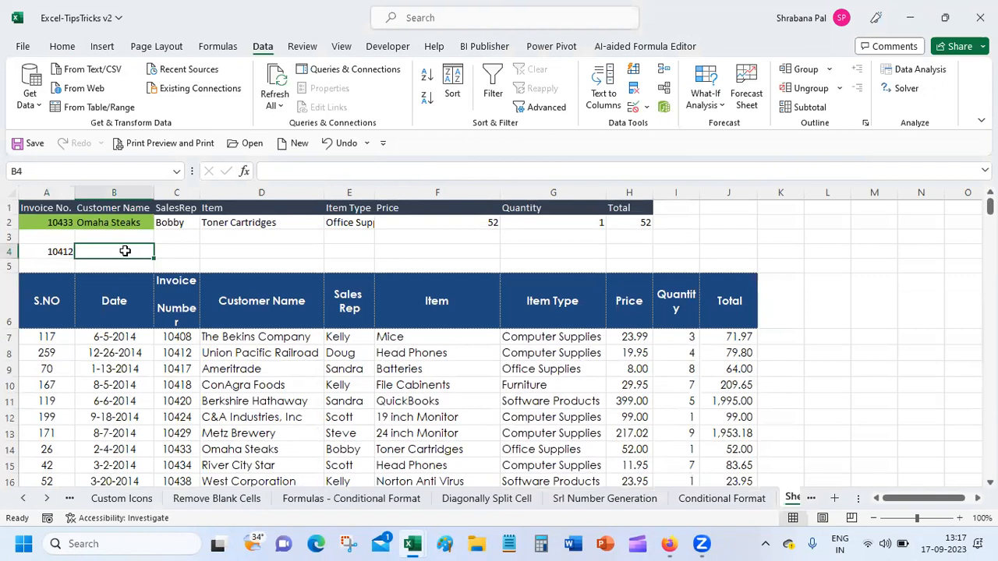
type("=")
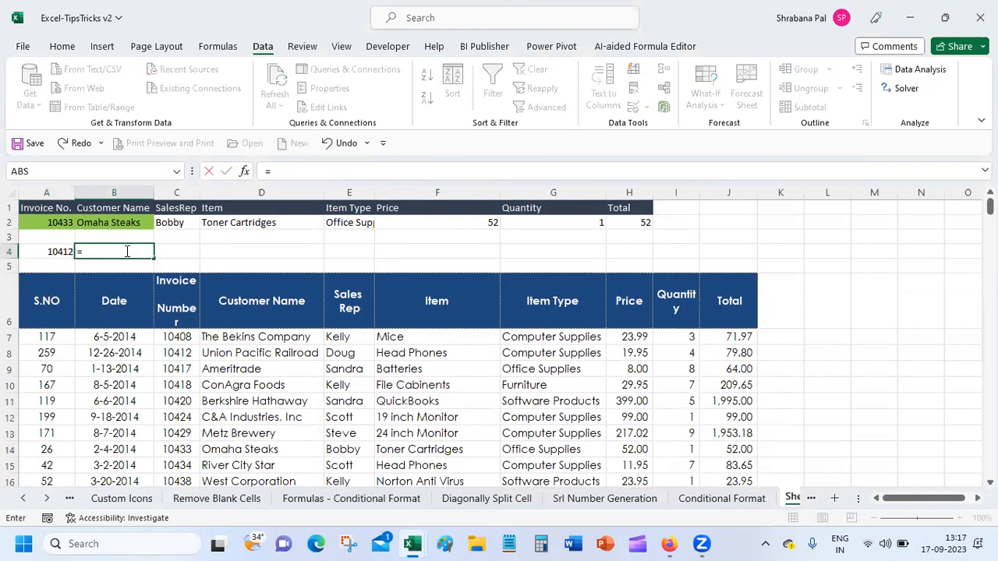
type("vll")
key("BackSpace")
key("BackSpace")
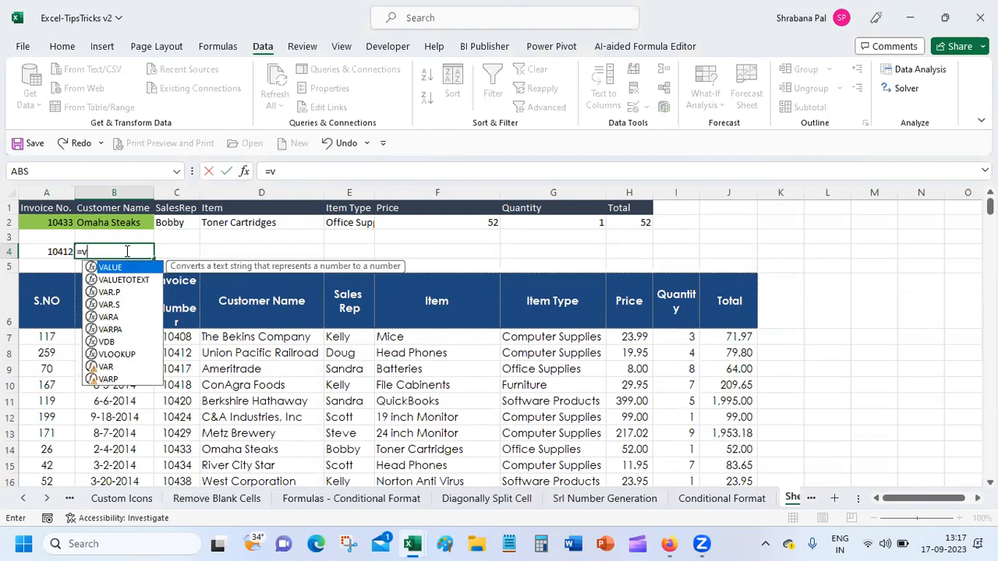
type("l")
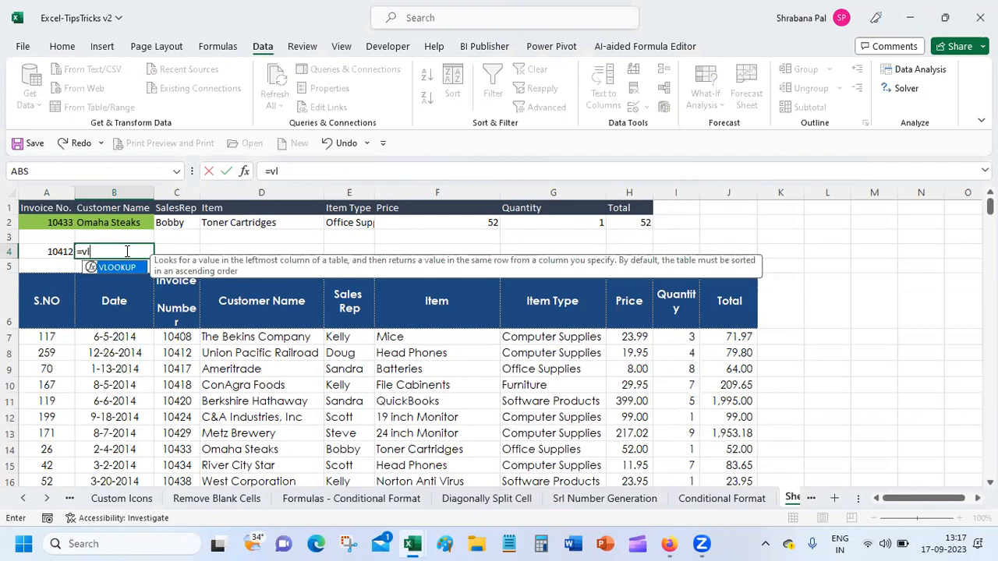
type("ookup")
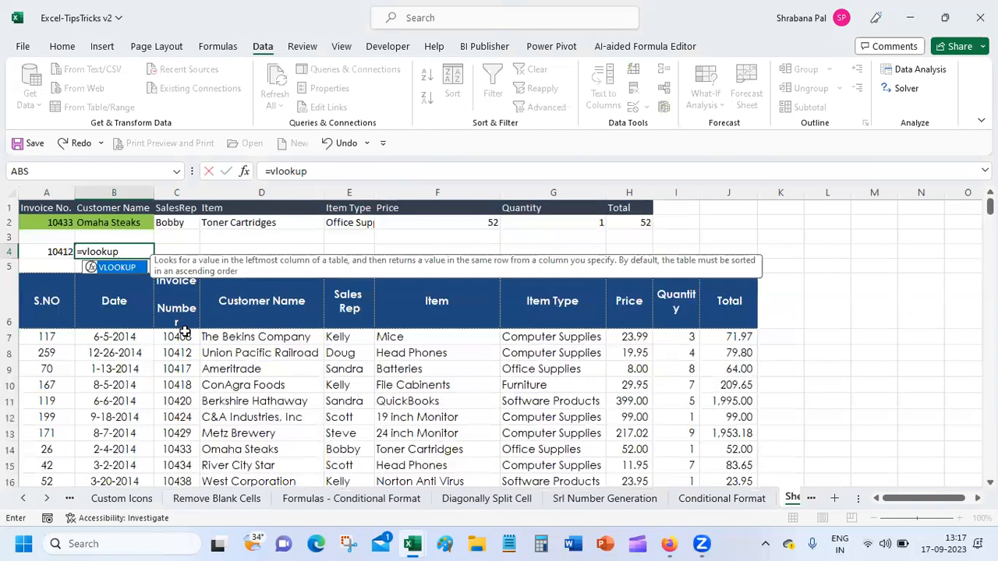
left_click(184, 334)
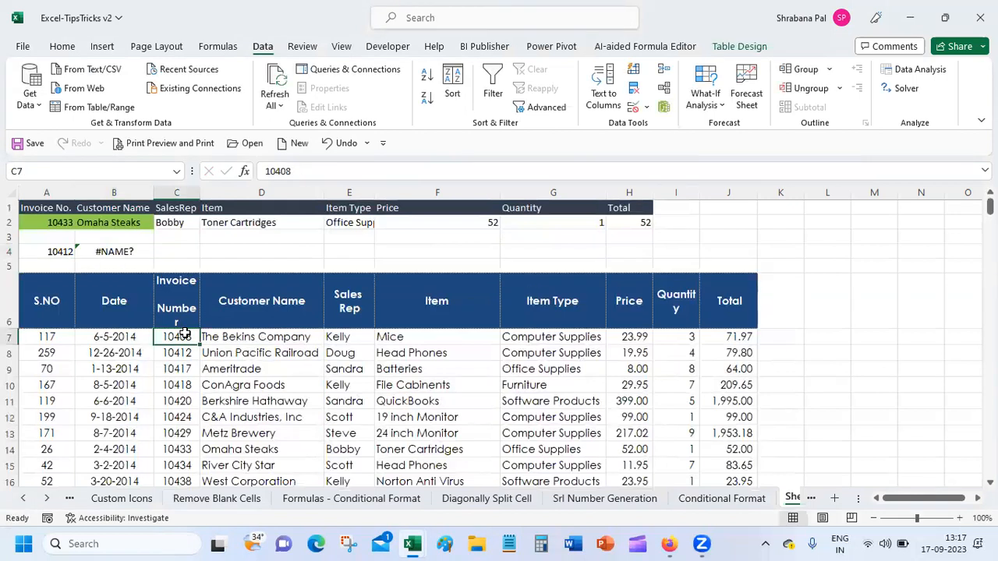
left_click(144, 251)
key("F2")
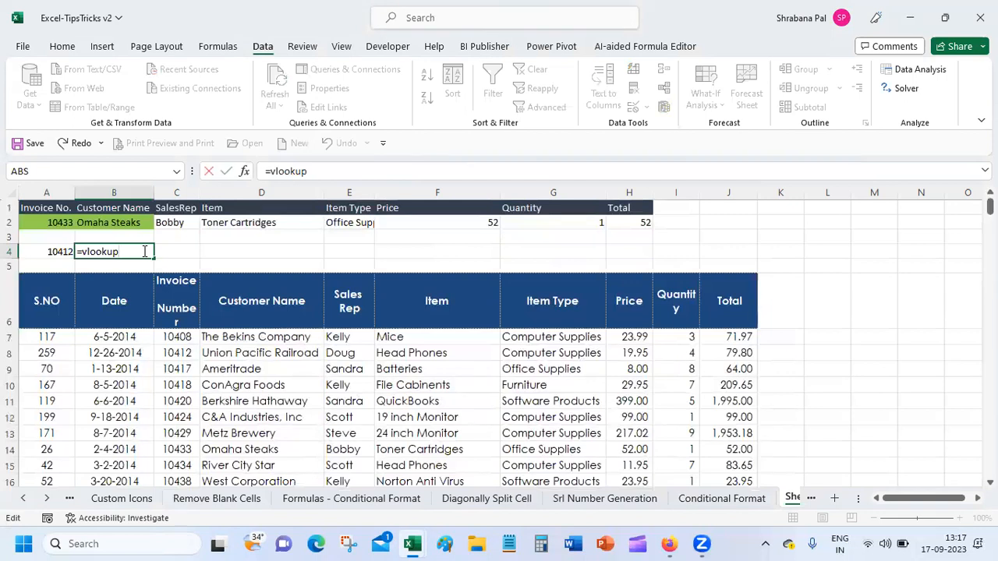
type("(")
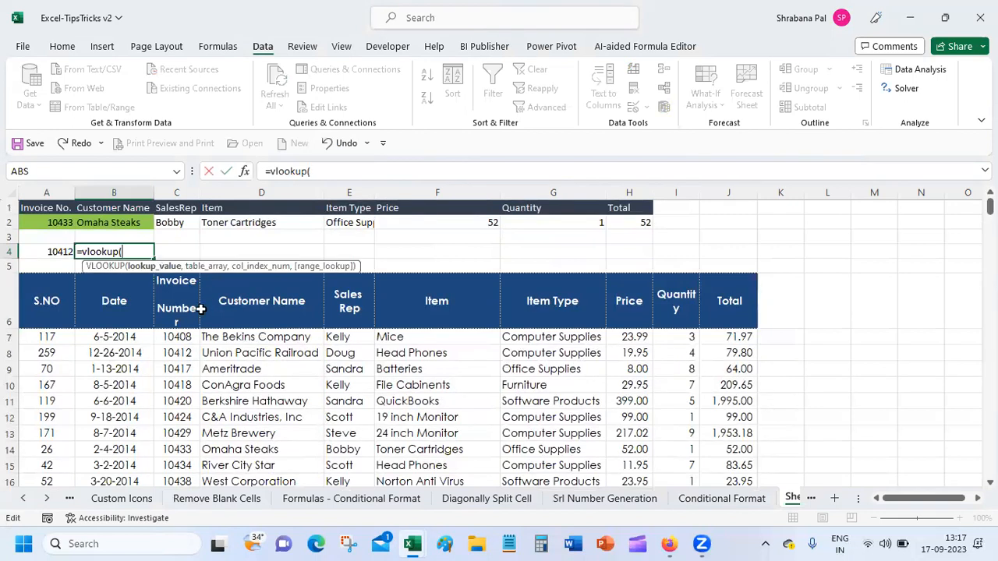
left_click_drag(178, 333, 741, 451)
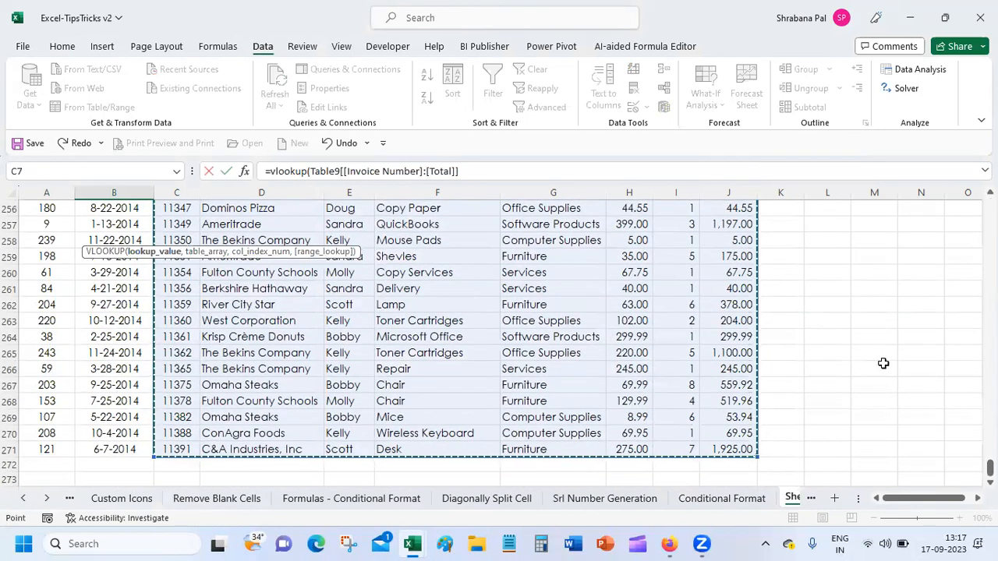
Add column array {2,3,4,5,6,7,8} and 'Fals)' and enter the formula, which Excel flags.
scroll(663, 294, "up", 18)
scroll(665, 297, "up", 20)
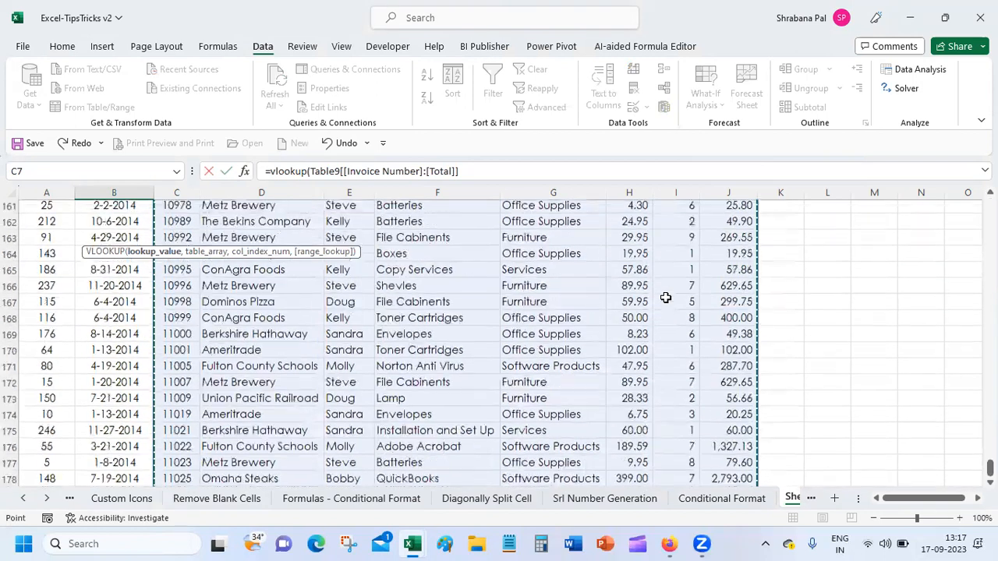
scroll(665, 297, "up", 12)
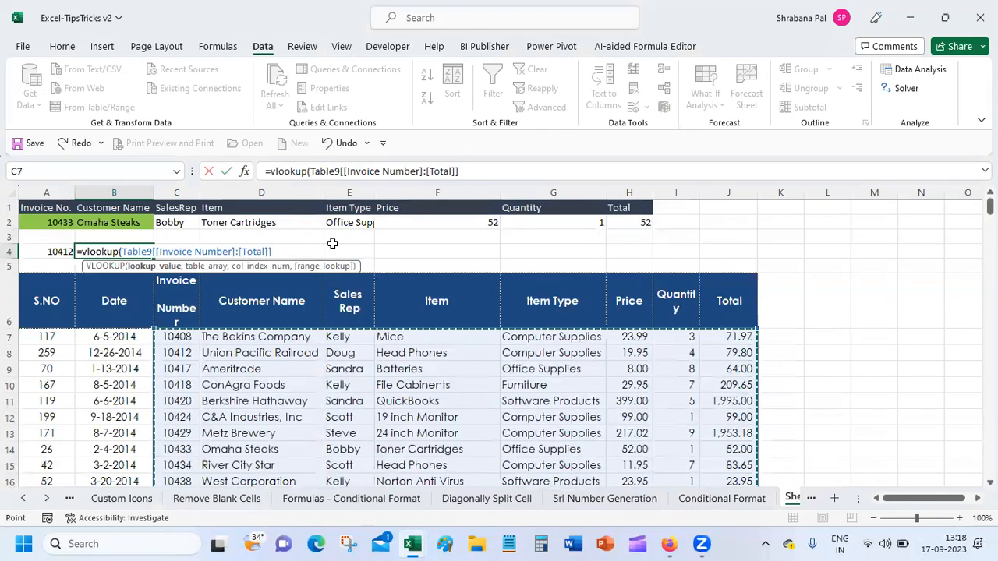
type("{")
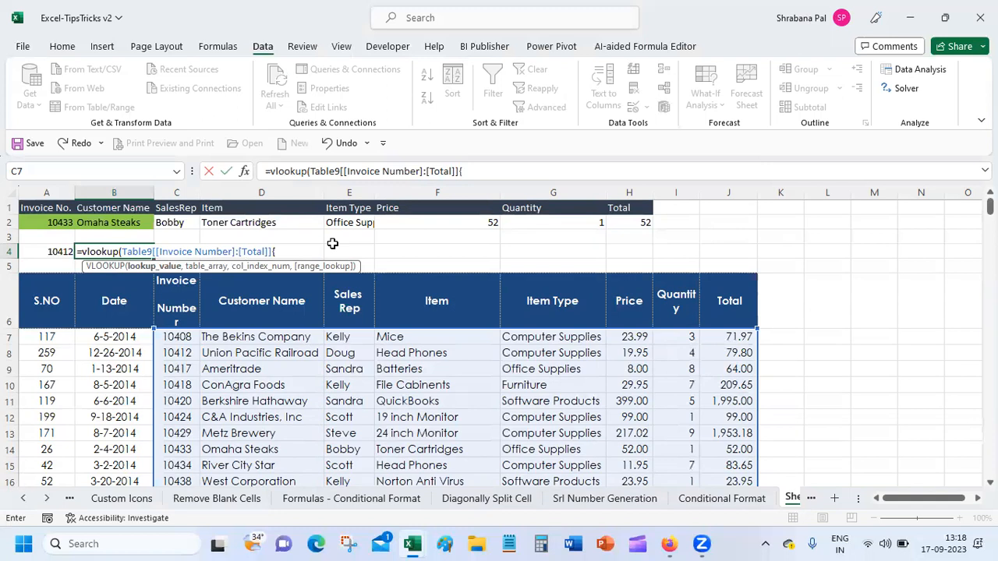
type("2,3,4,5,6,7,8,")
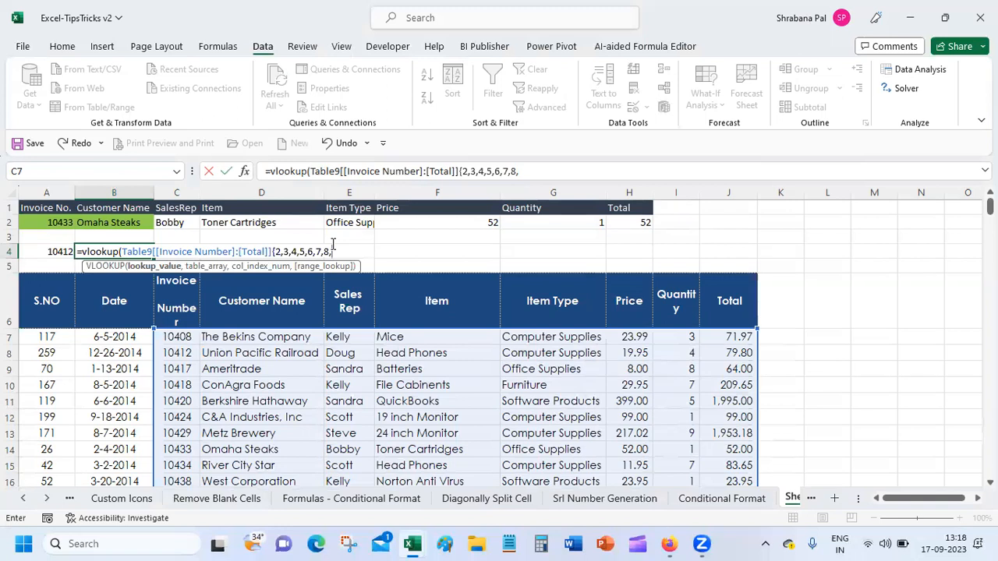
type("}")
type("F")
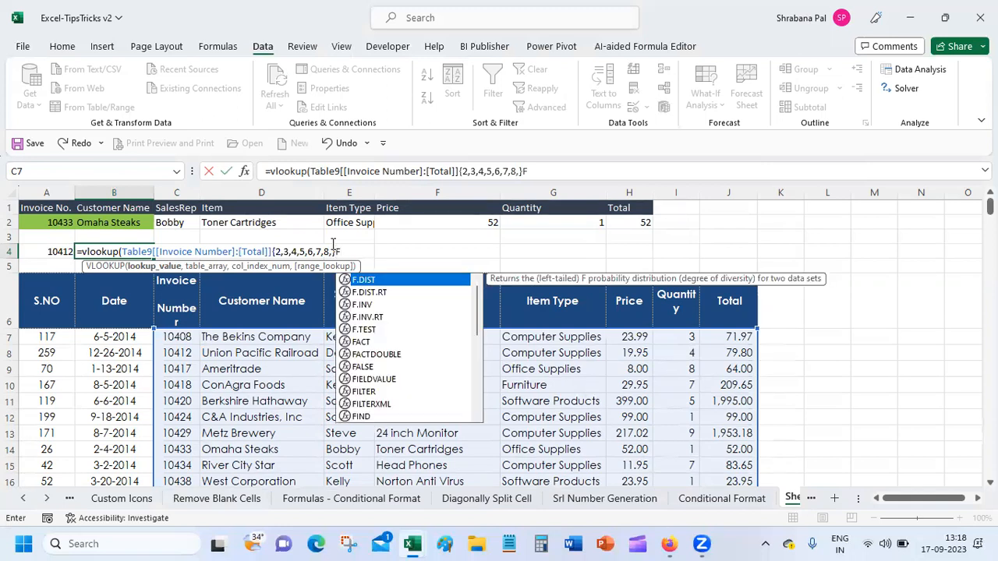
type("a")
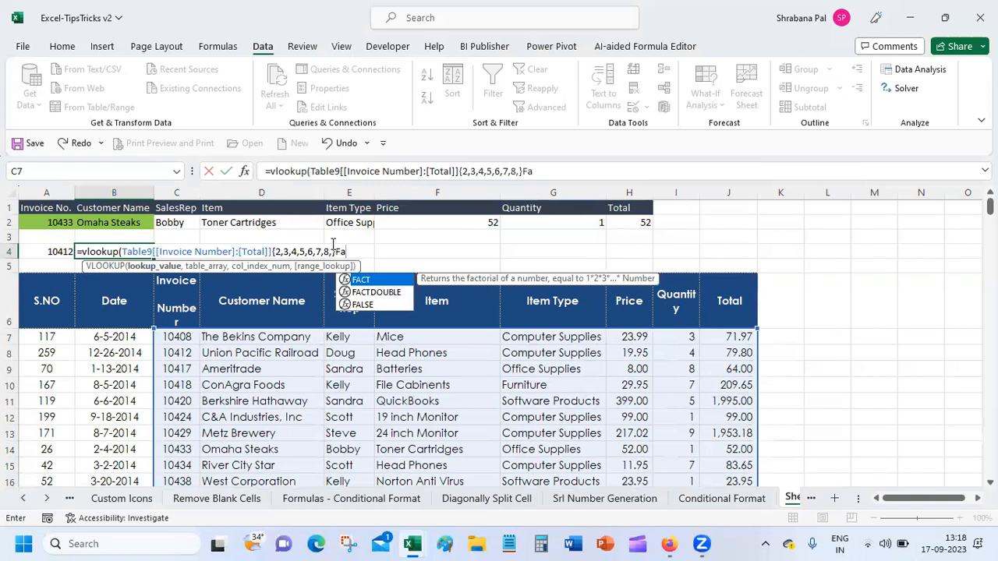
type("ls")
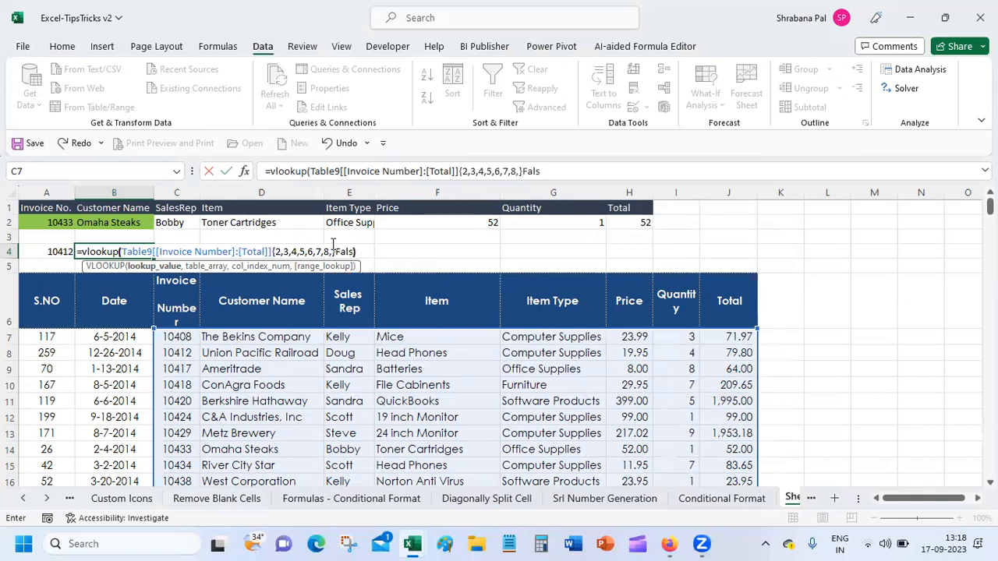
type(")")
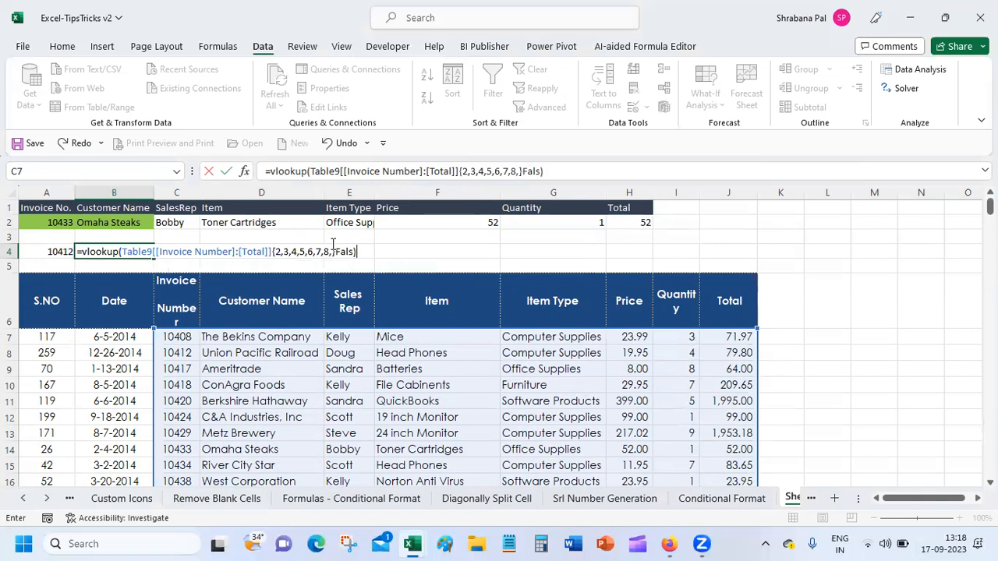
key("Return")
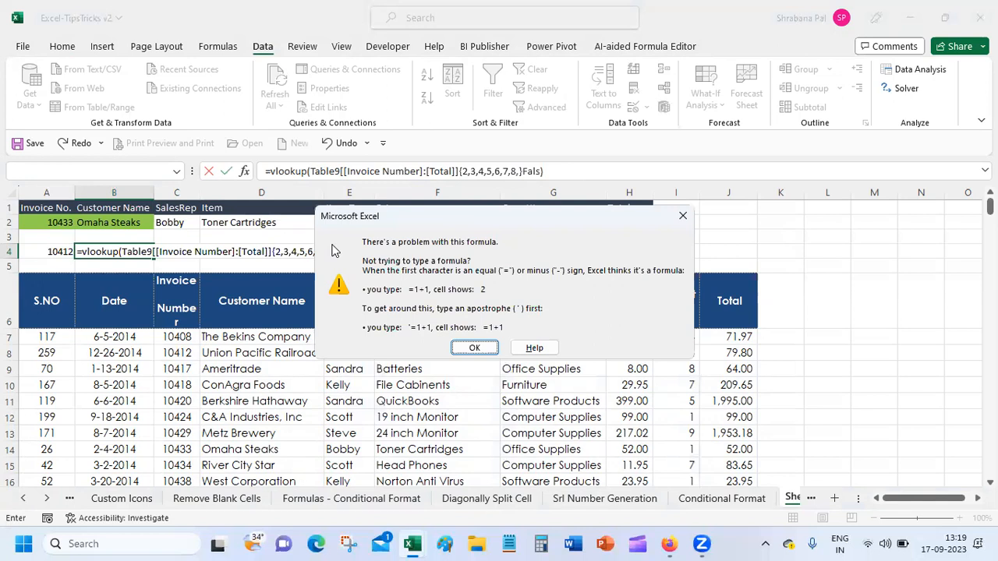
Remove the stray ')' and end B4's VLOOKUP with a False argument; Excel still rejects it.
left_click(472, 348)
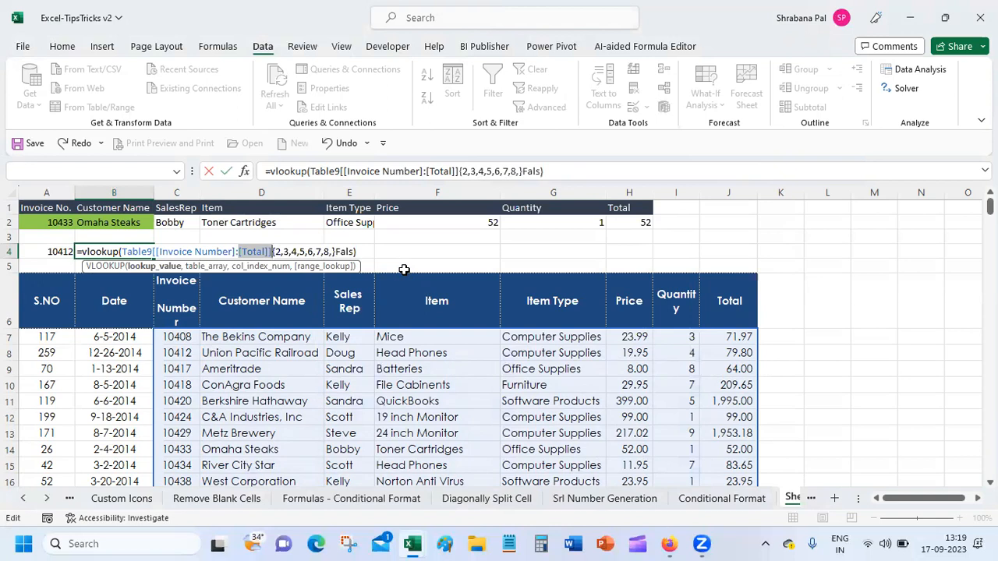
left_click(527, 172)
type(",")
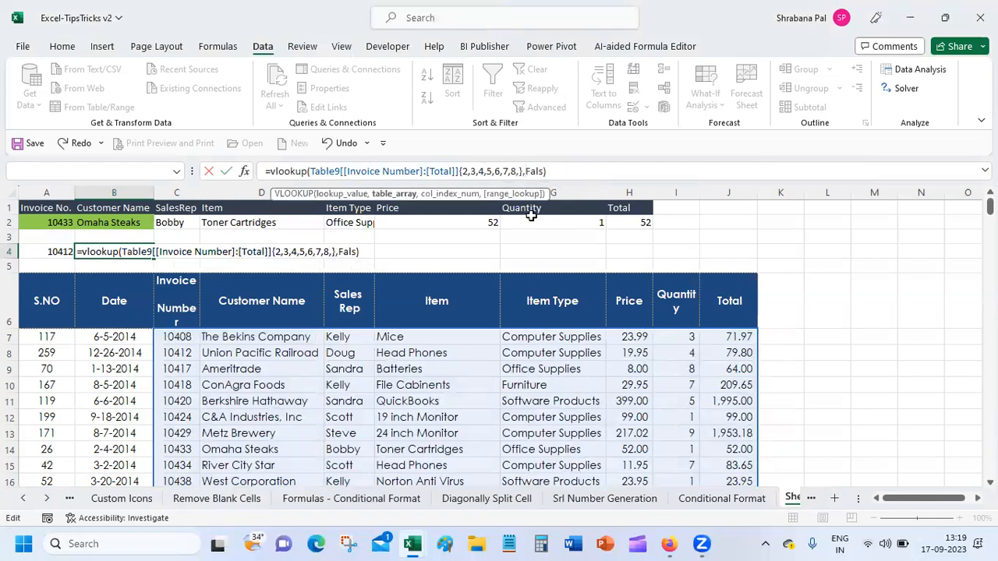
left_click(546, 170)
key("BackSpace")
type("e")
key("Return")
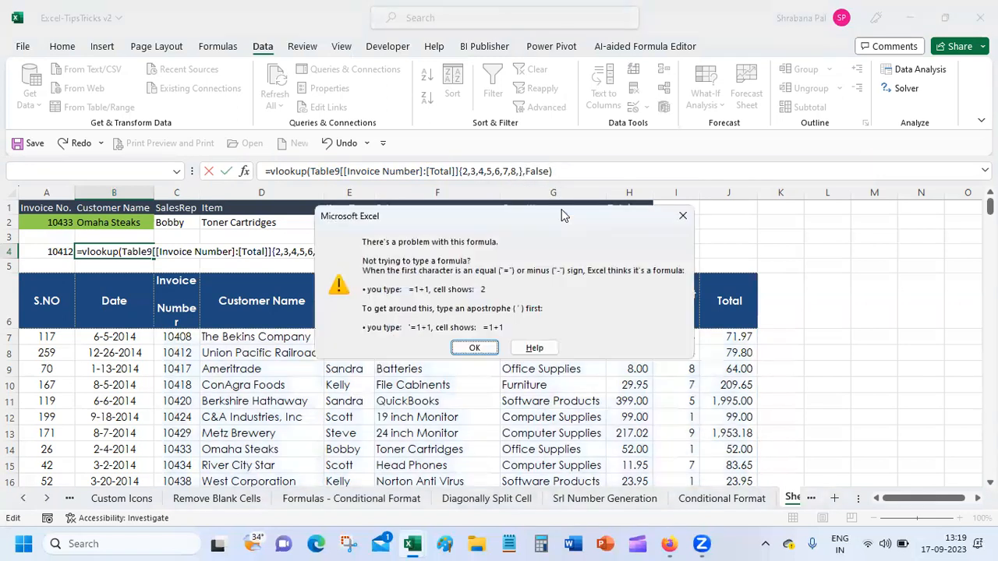
key("Return")
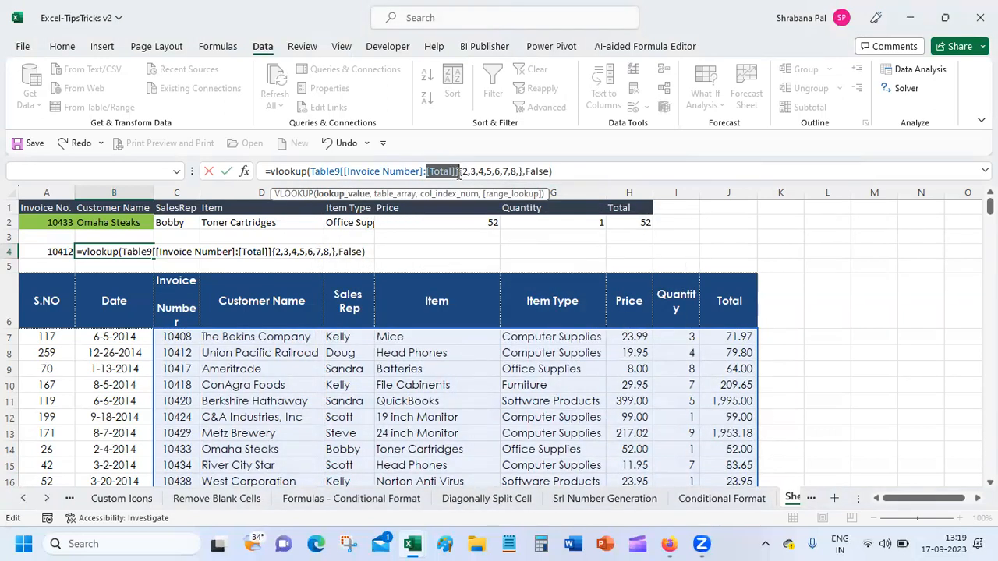
left_click(457, 172)
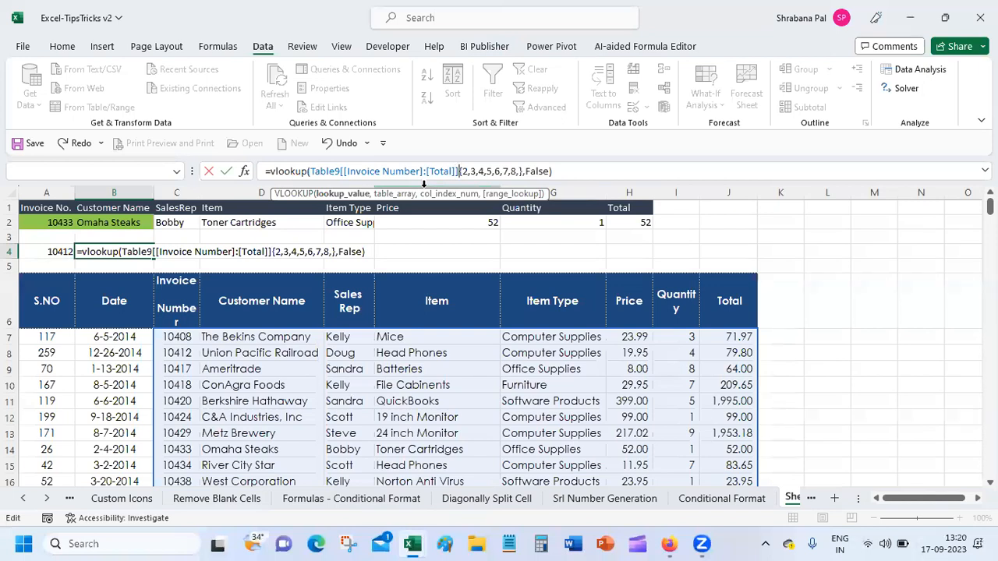
Remove the extra brackets around the Table9[[Invoice Number]:[Total]] reference in B4's VLOOKUP.
type(",")
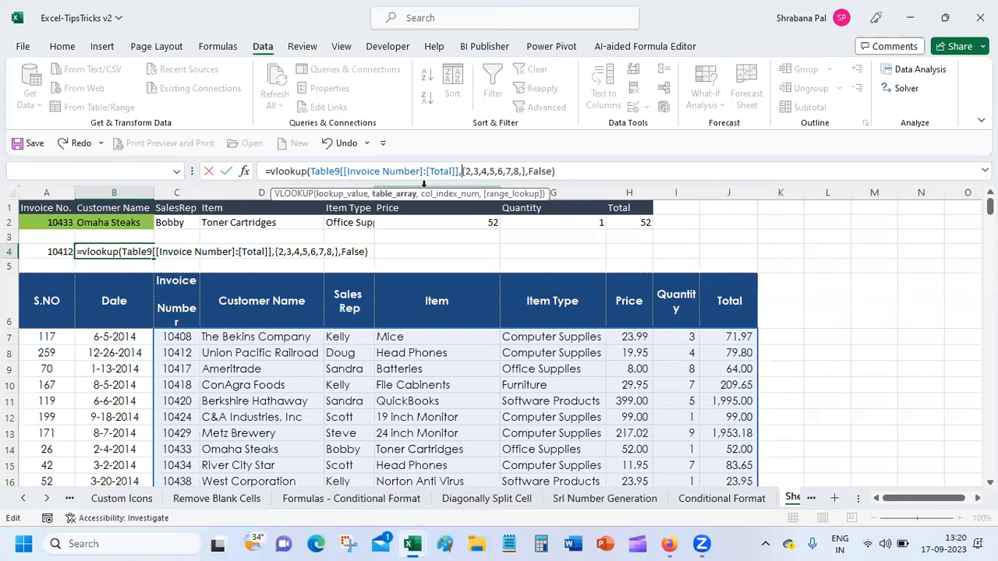
key("Return")
key("Return")
key("Left")
key("BackSpace")
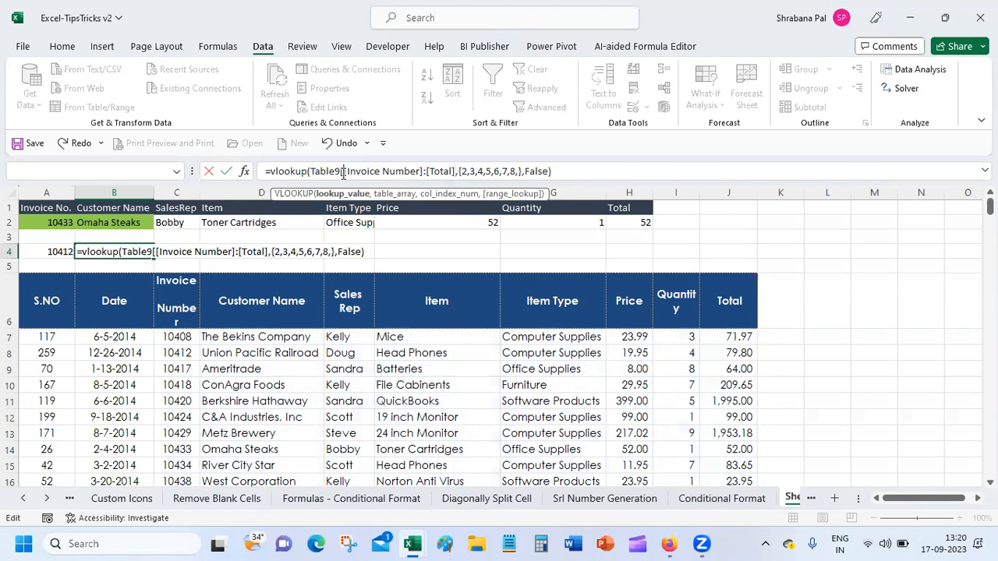
left_click(343, 173)
key("BackSpace")
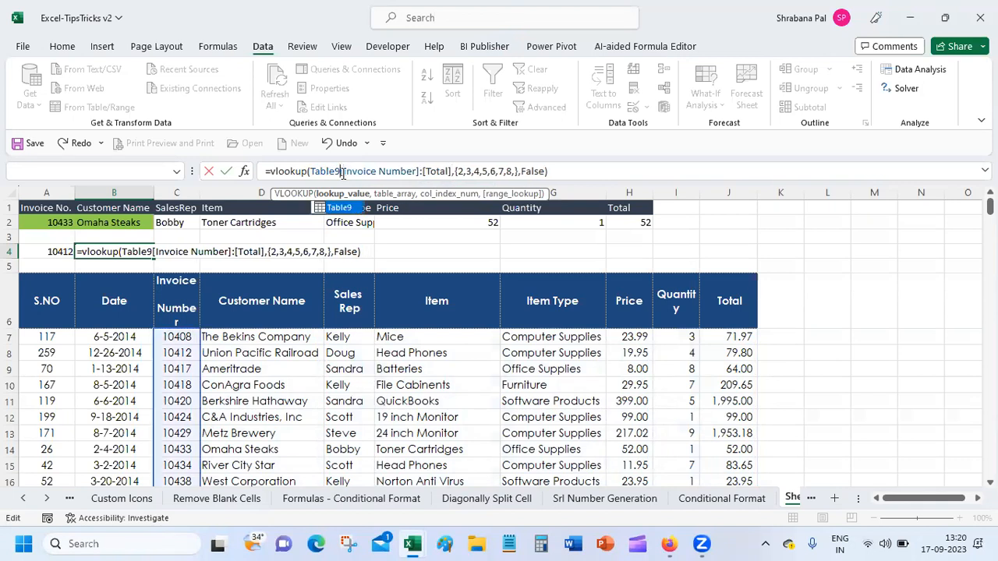
key("Return")
key("Return")
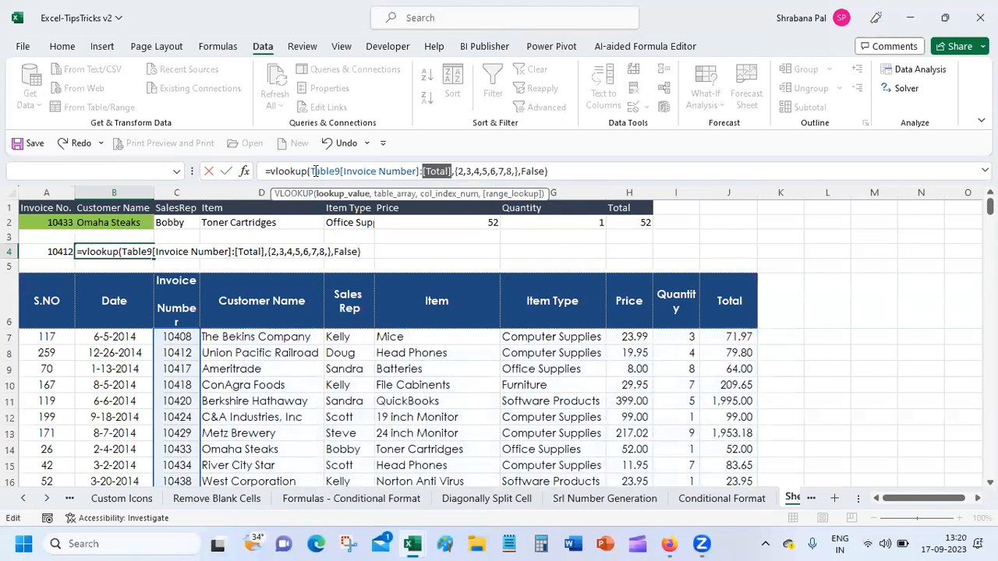
Insert A4 as the VLOOKUP's lookup value, then delete the faulty Table9 reference.
left_click_drag(311, 171, 454, 177)
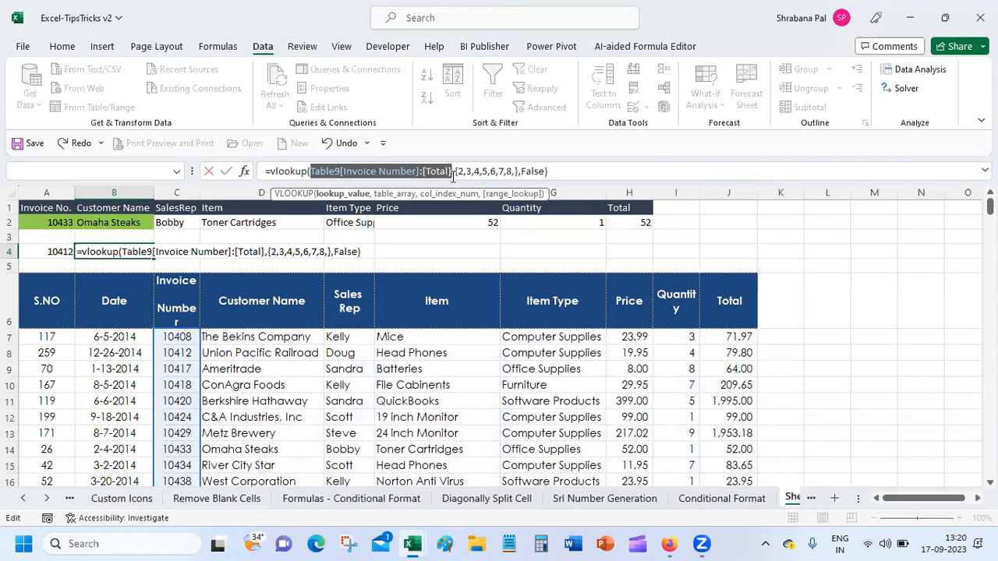
left_click(310, 171)
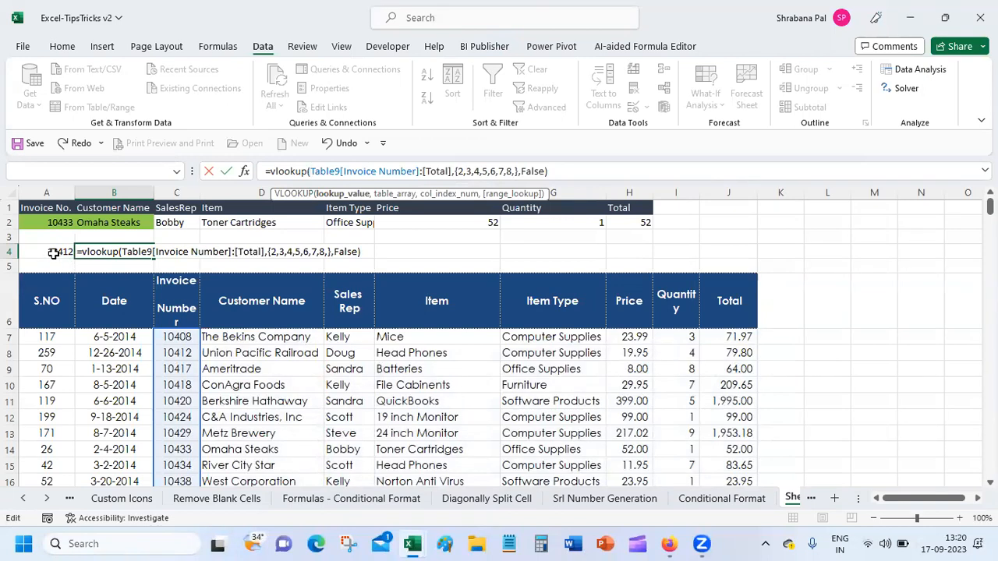
left_click(53, 253)
type(",")
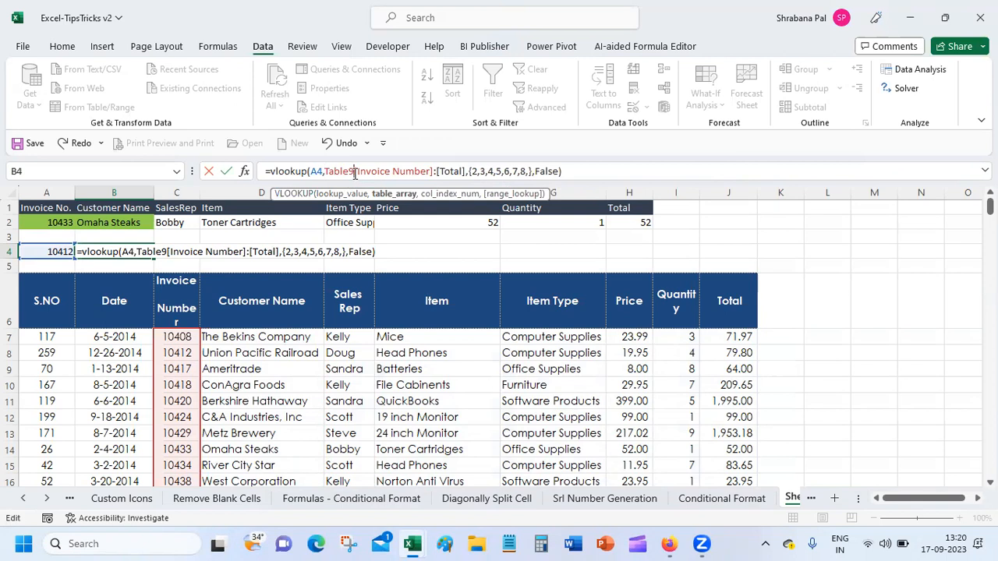
type("[")
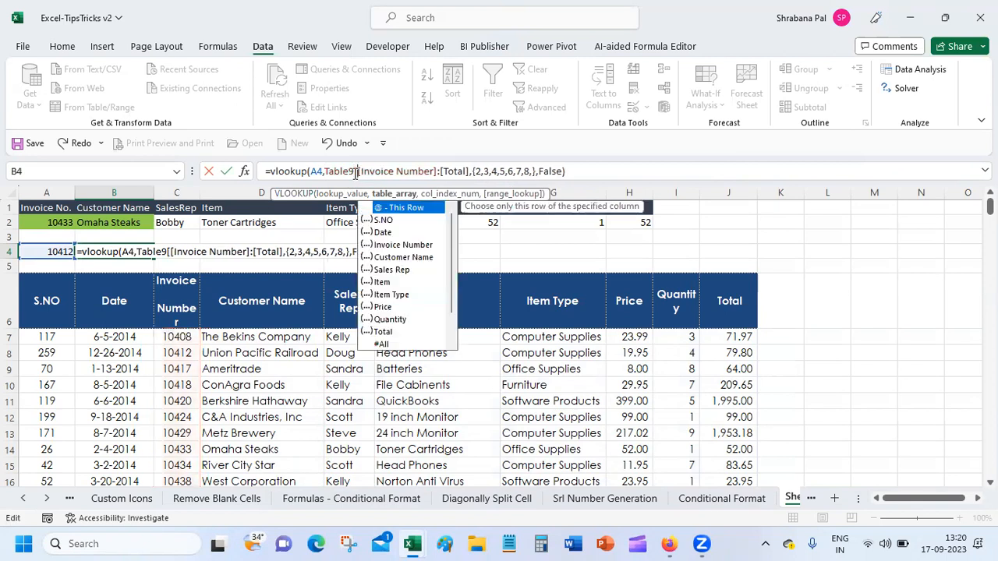
left_click(468, 173)
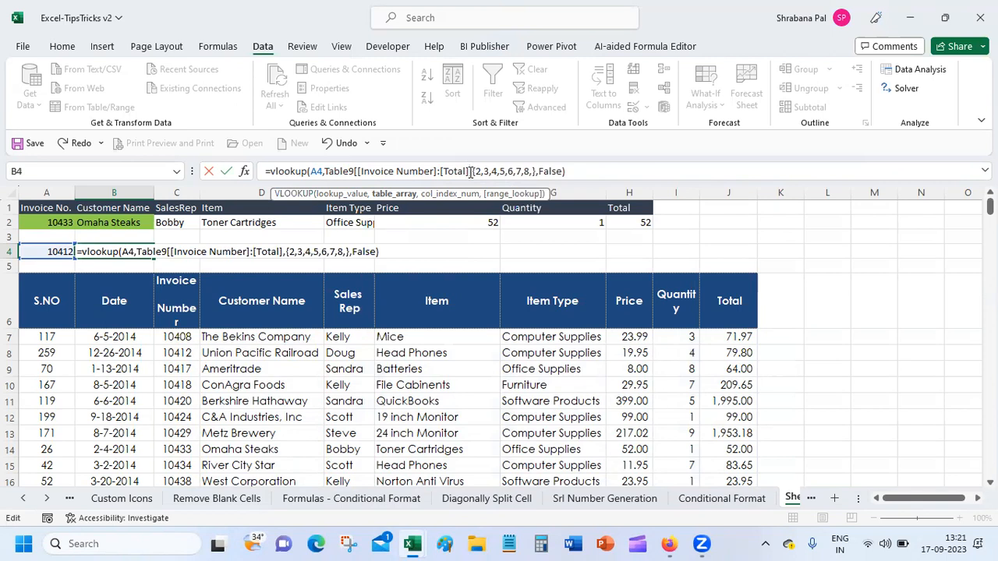
type("],")
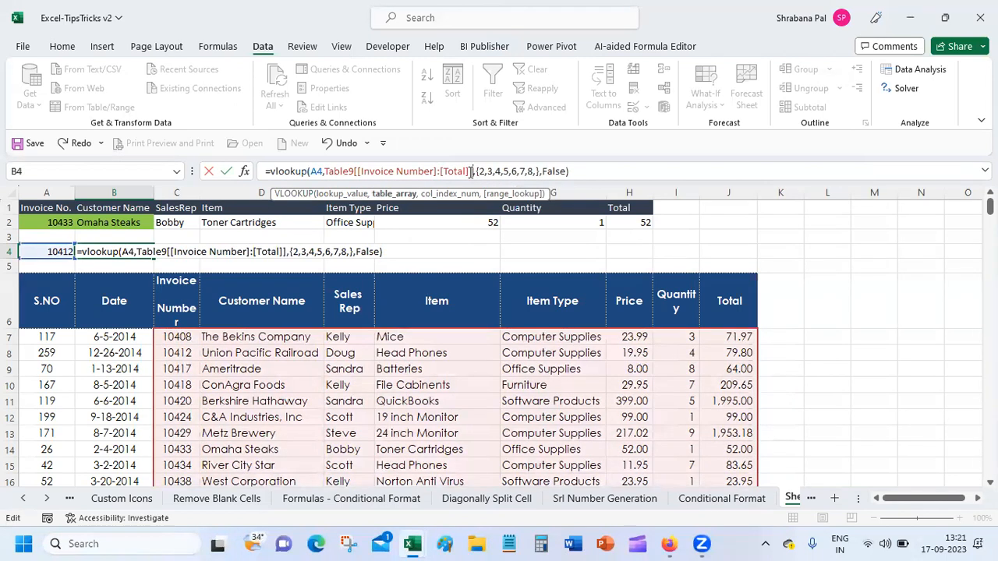
key("Return")
key("Return")
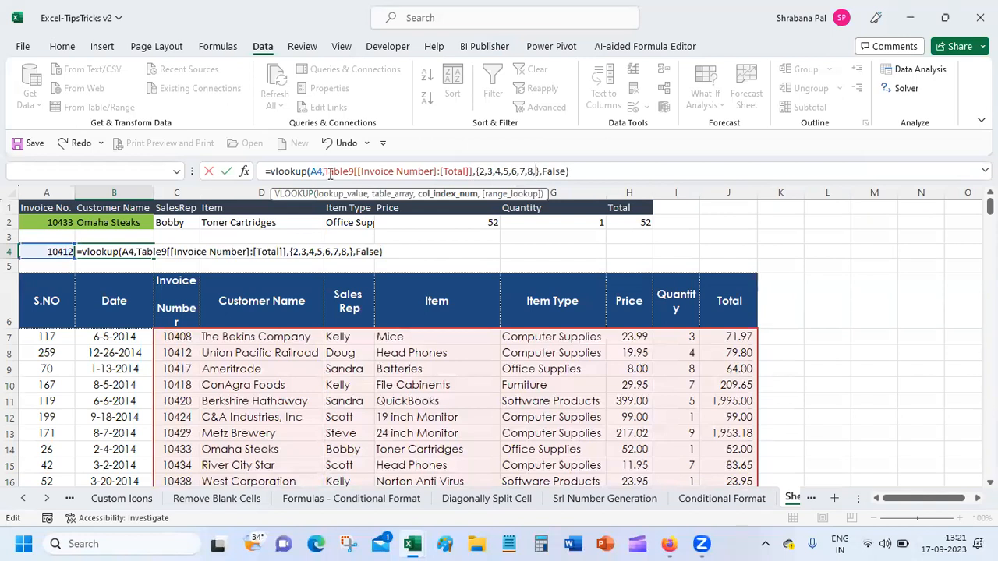
left_click_drag(333, 171, 473, 172)
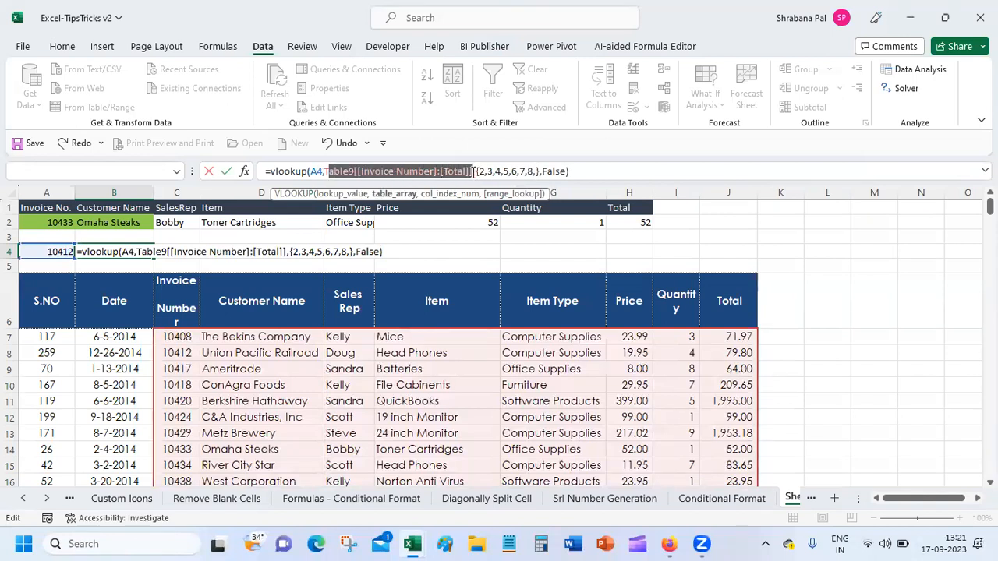
key("BackSpace")
key("BackSpace")
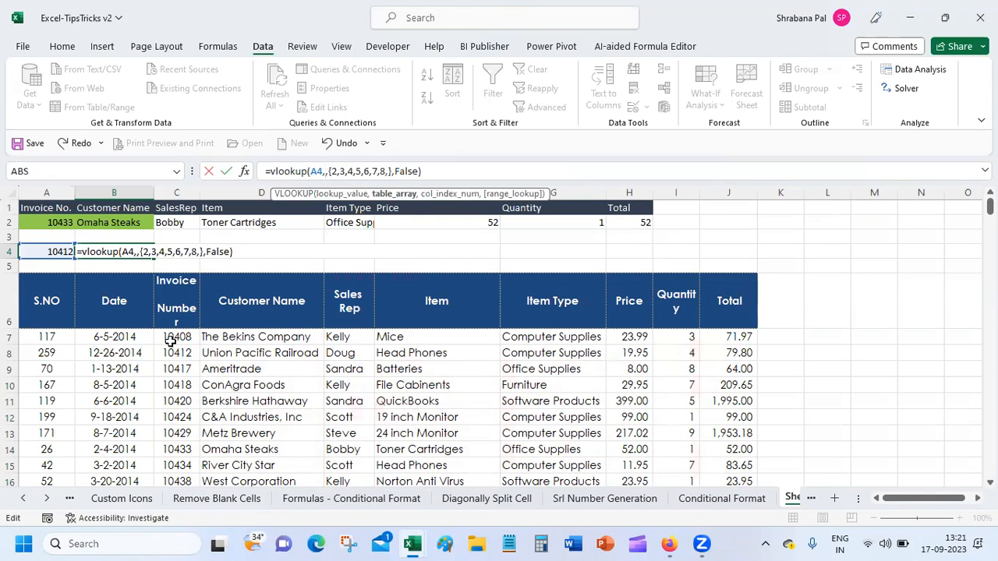
Use C7:J271 as the table array and drop the trailing comma so row 4 returns invoice 10412's details.
left_click_drag(174, 336, 746, 334)
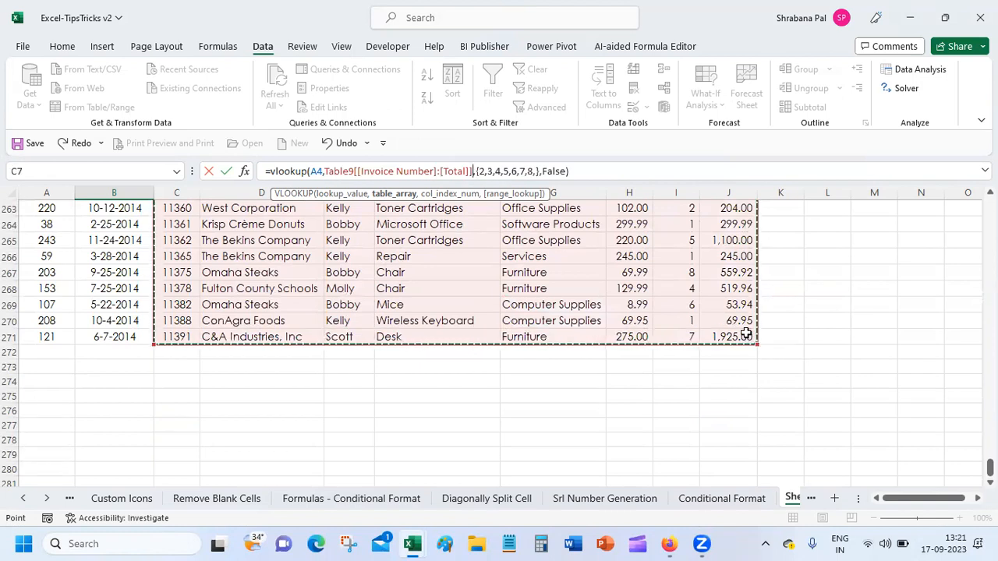
key("Return")
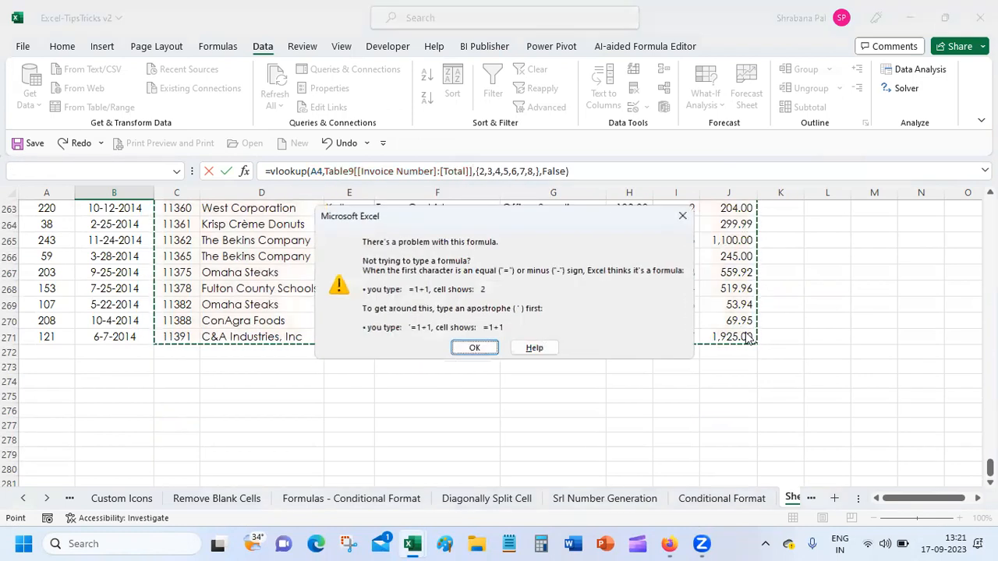
key("Return")
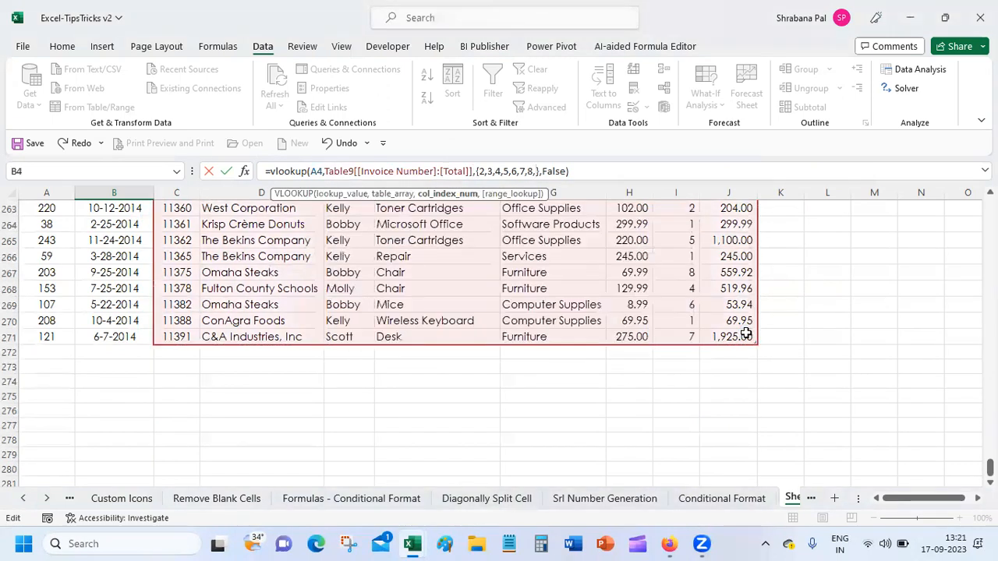
key("BackSpace")
key("Return")
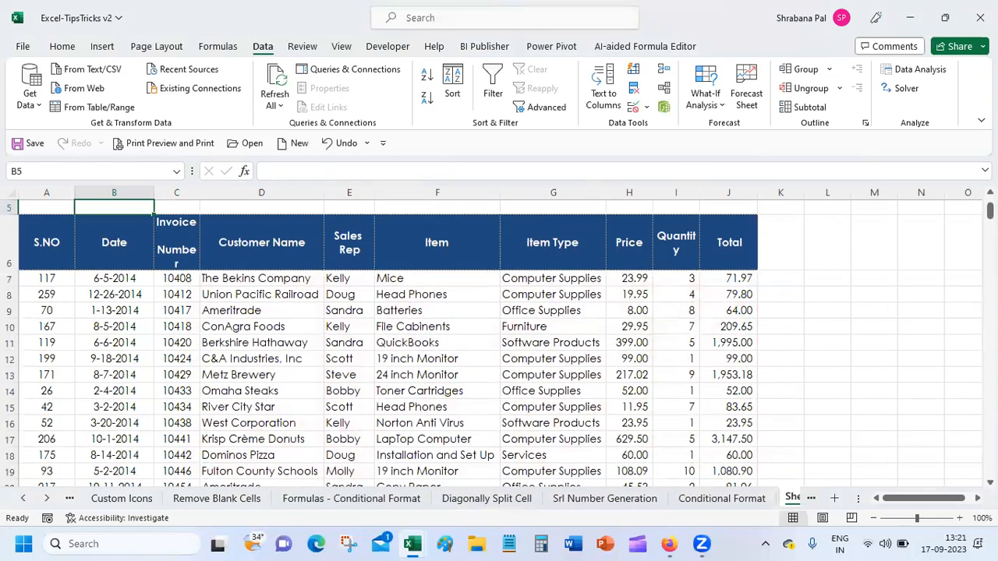
scroll(499, 342, "up", 2)
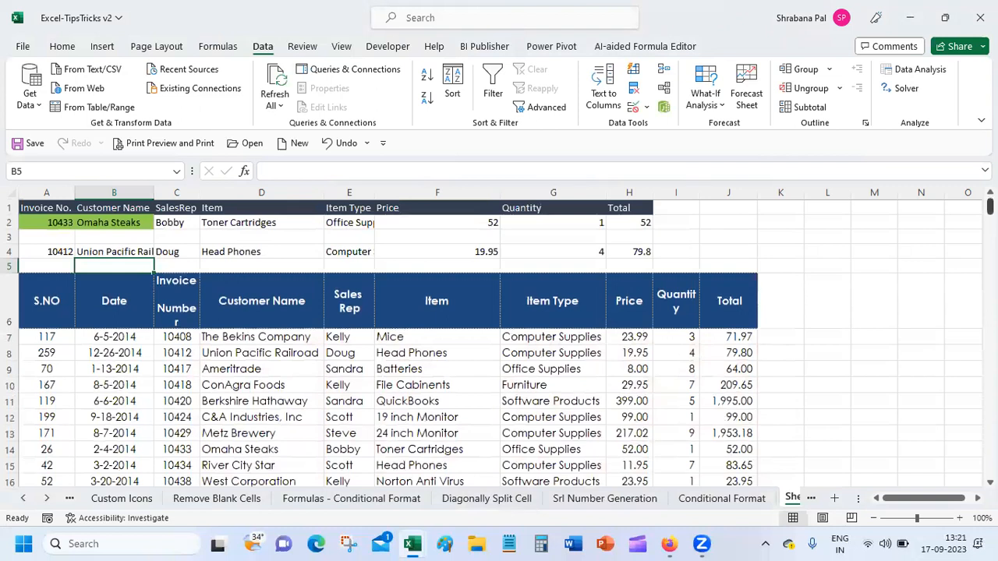
left_click(667, 544)
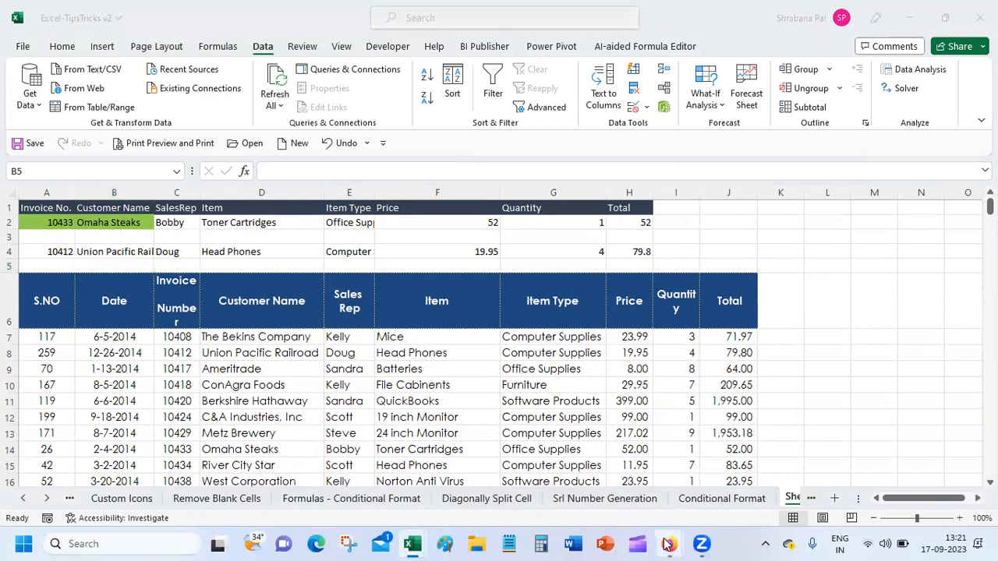
left_click(588, 477)
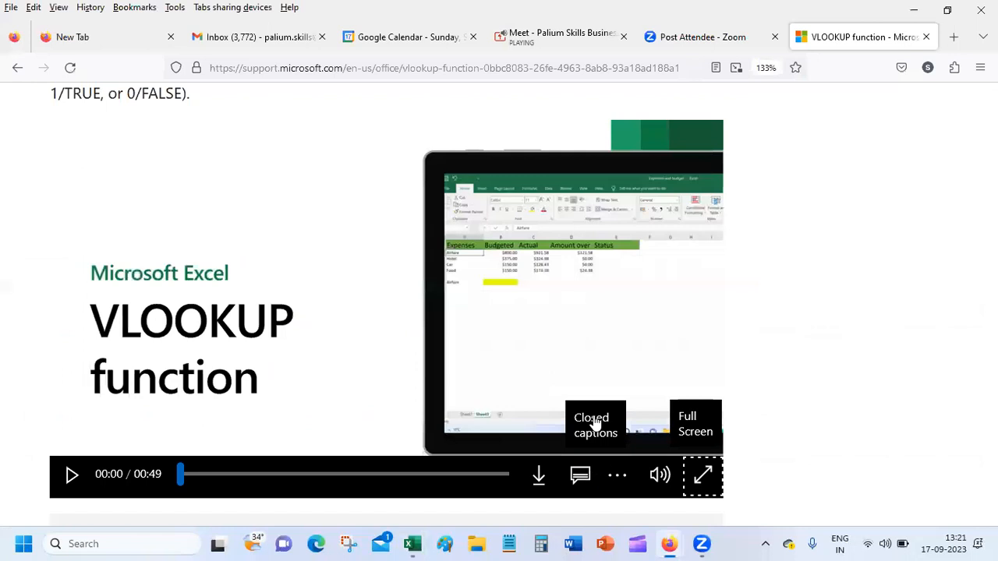
left_click(545, 38)
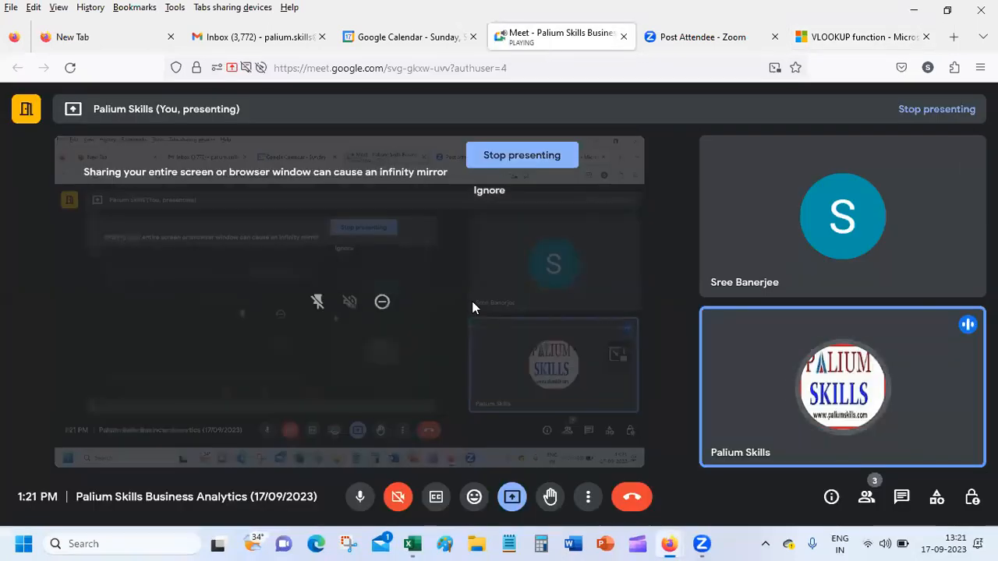
left_click(509, 155)
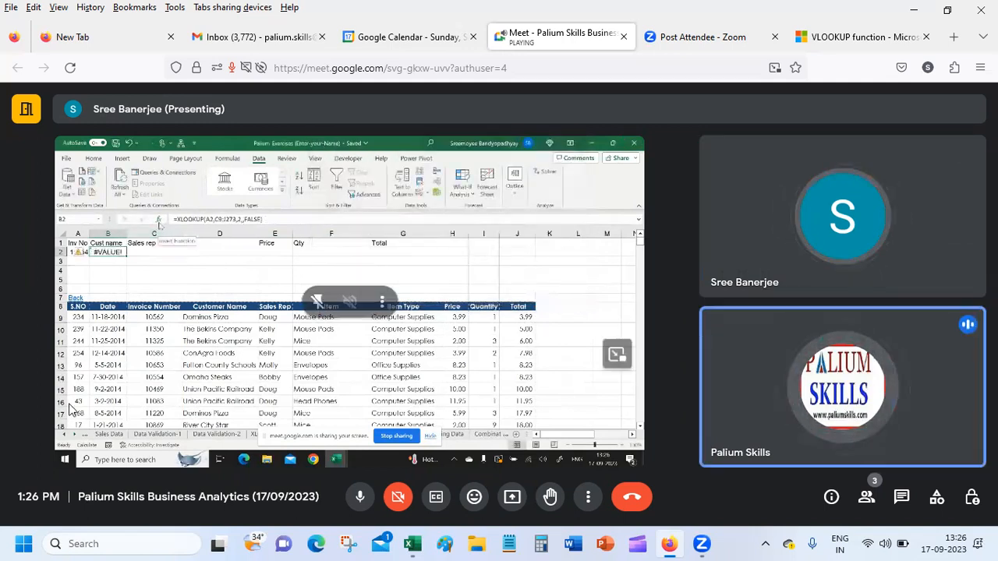
Take over presenting in Google Meet with the entire screen, then bring Palium_Exercises to the front.
left_click(520, 499)
left_click(606, 336)
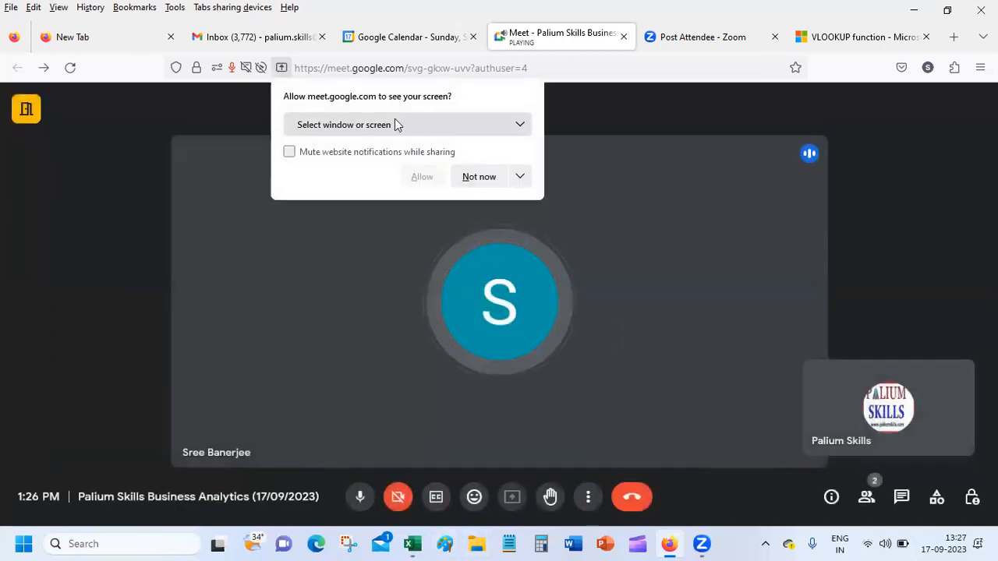
left_click(395, 122)
left_click(381, 290)
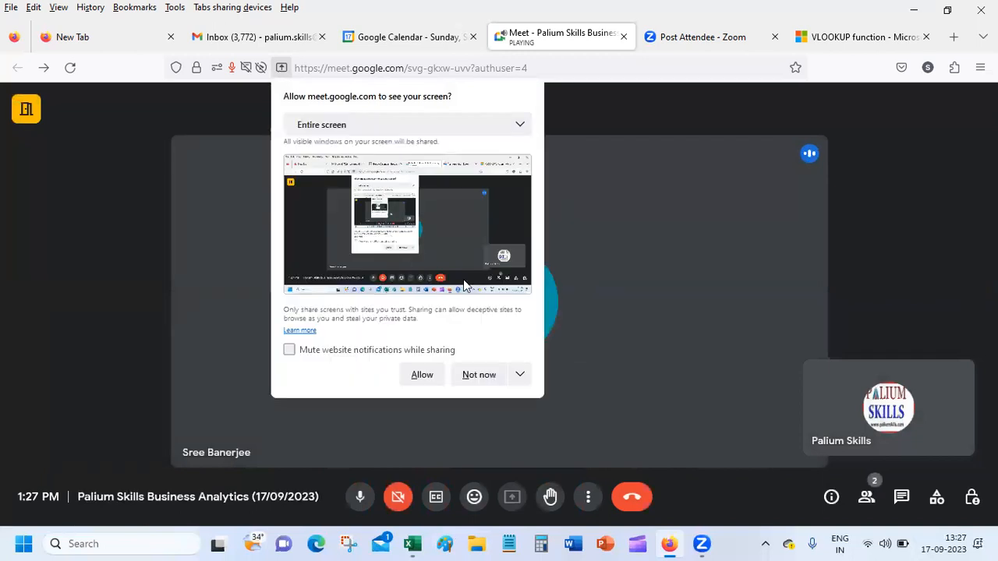
left_click(420, 375)
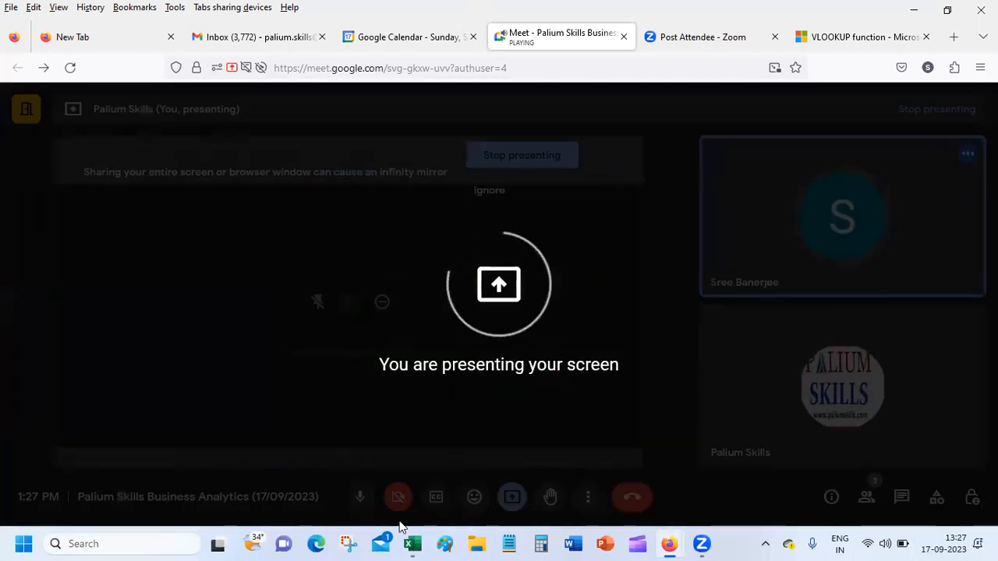
mouse_move(413, 544)
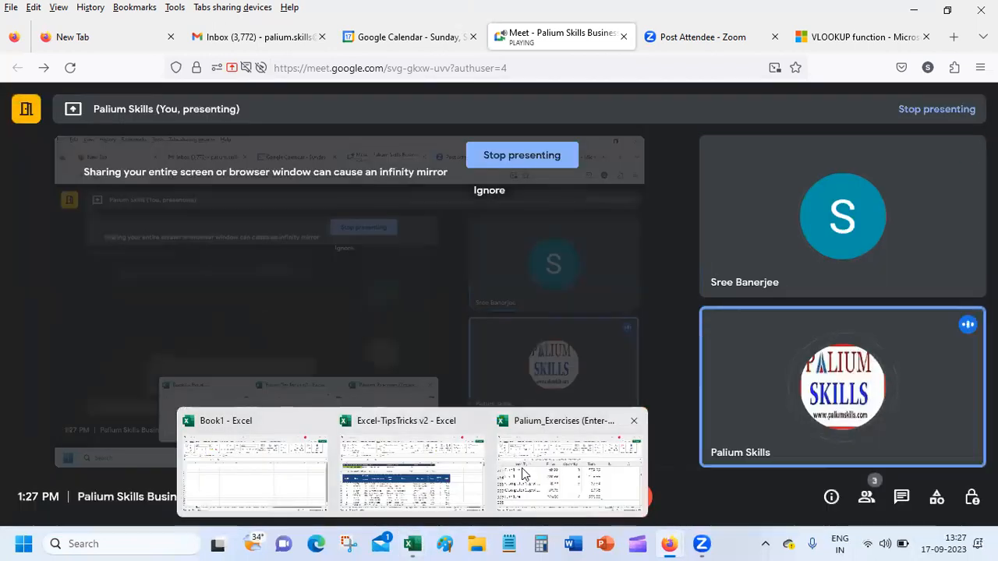
left_click(522, 470)
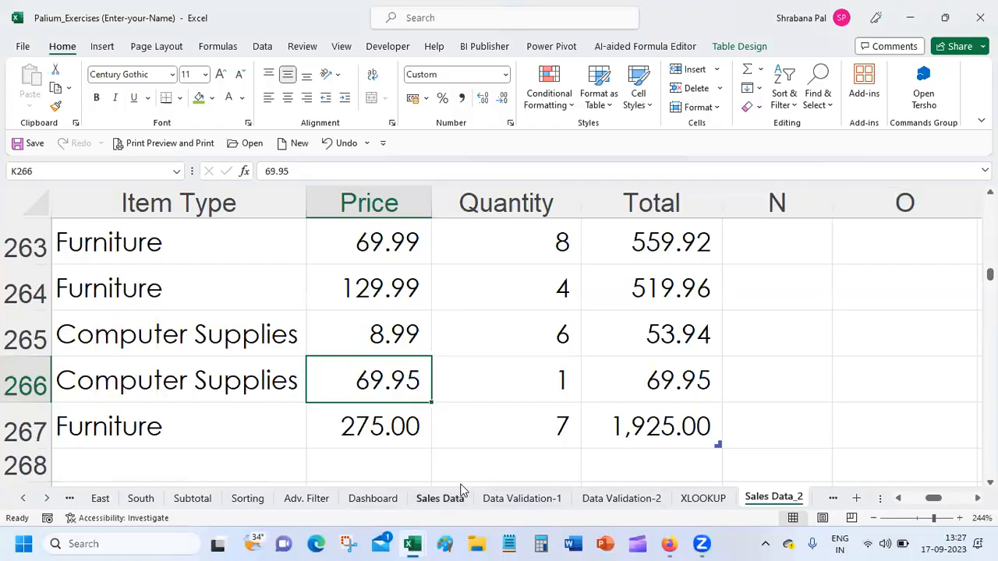
Switch to the Excel-TipsTricks v2 workbook and insert a blank row at row 3.
mouse_move(424, 544)
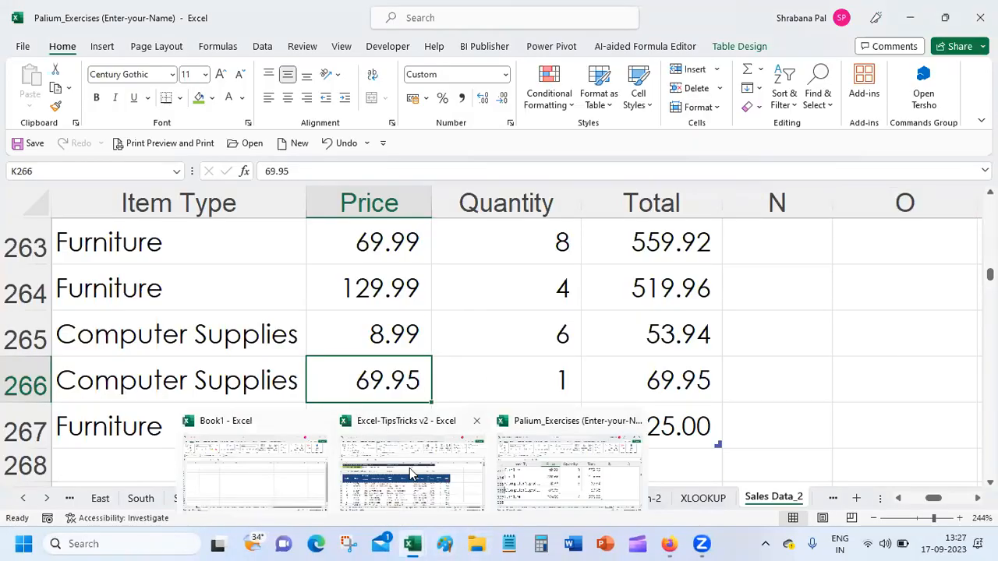
left_click(411, 472)
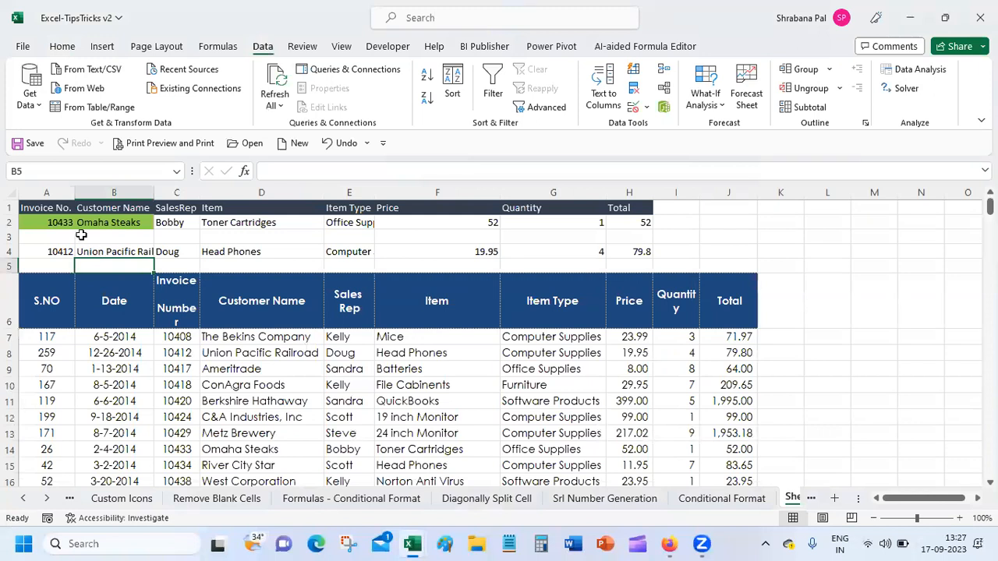
left_click(106, 235)
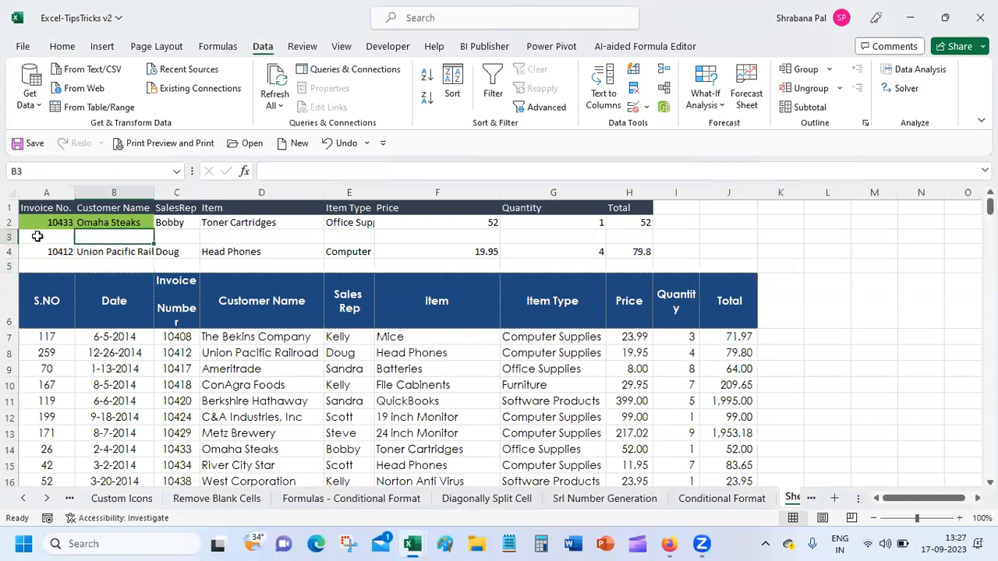
left_click(37, 237)
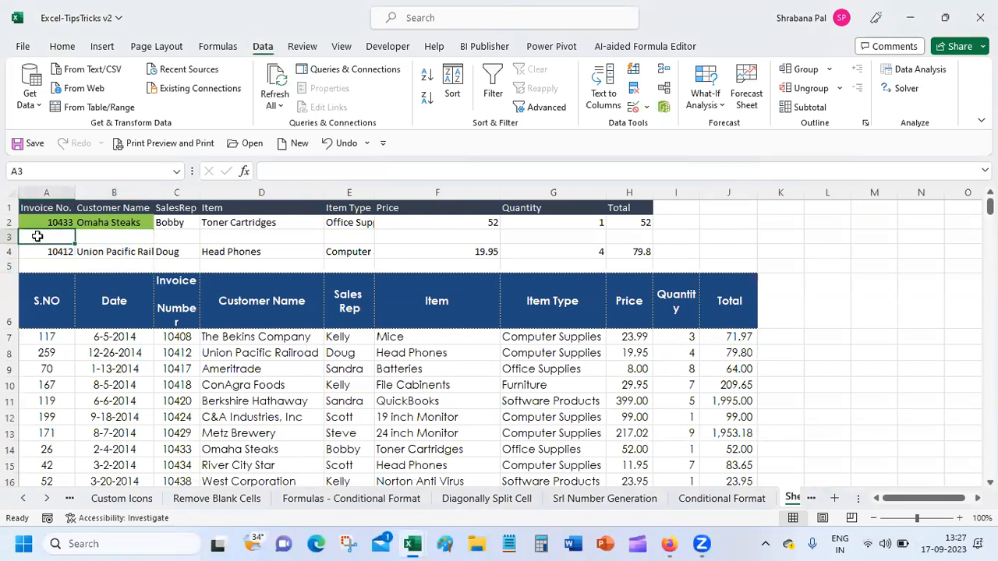
left_click(10, 236)
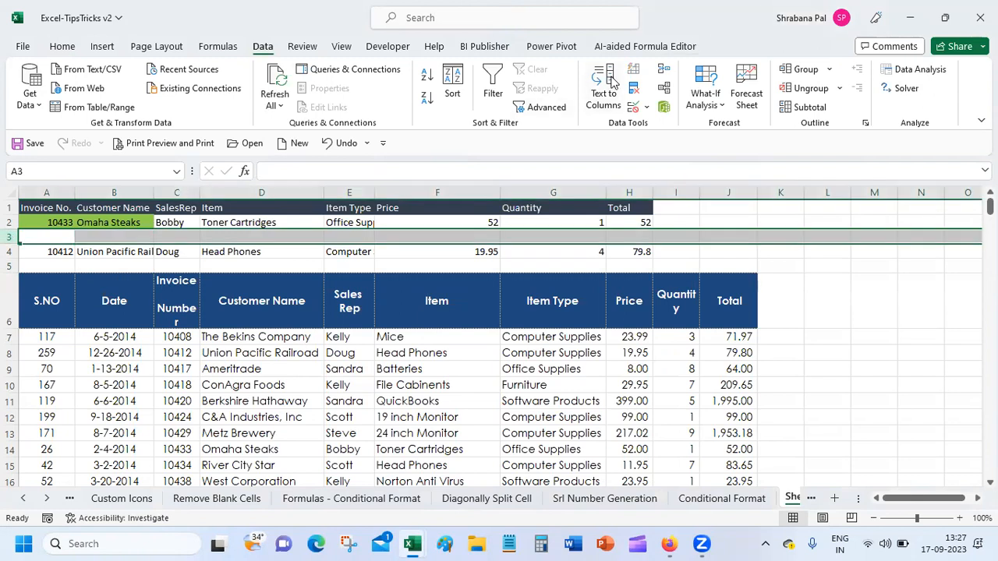
left_click(62, 47)
left_click(695, 69)
Choose invoice 10412 from A3's dropdown list.
left_click(54, 238)
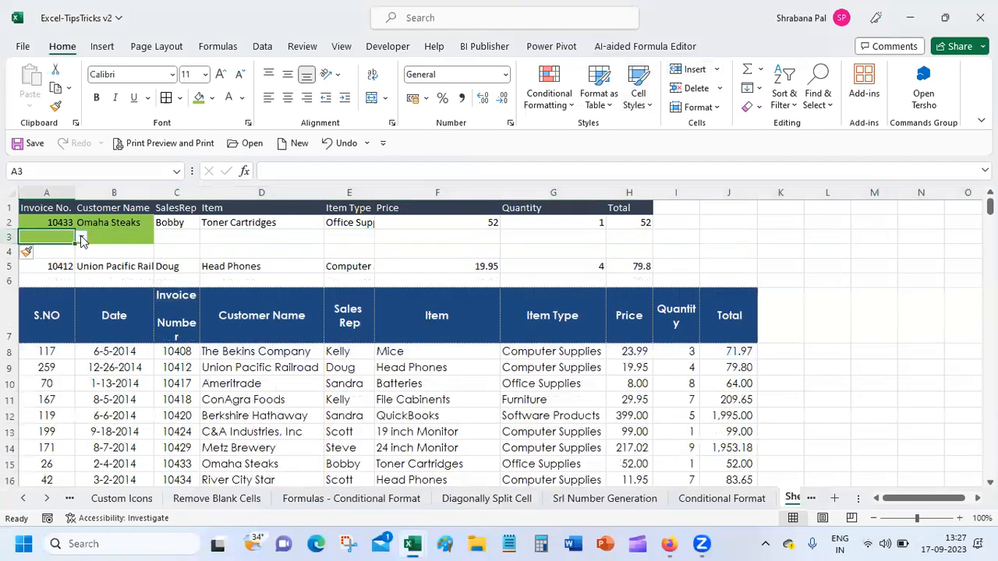
left_click(81, 236)
left_click(45, 259)
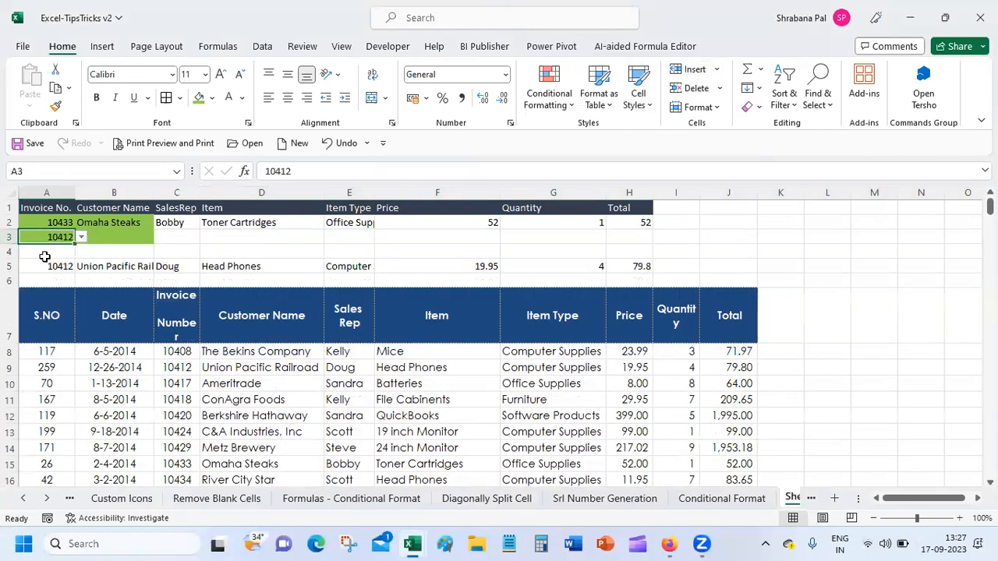
left_click(140, 237)
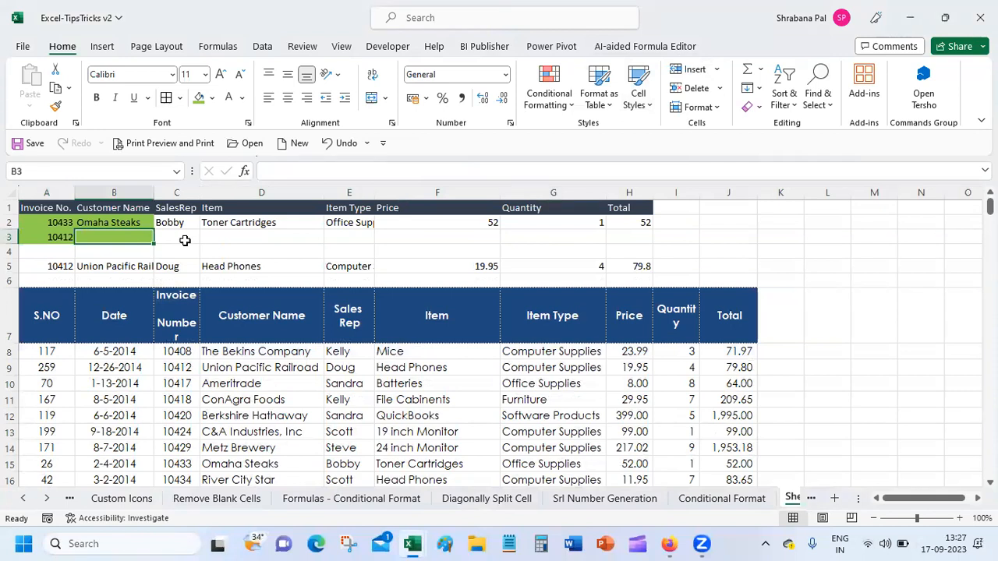
Start B3's XLOOKUP with A3 as lookup value and the table's Invoice Number to Total columns as lookup array.
type("=xx")
key("BackSpace")
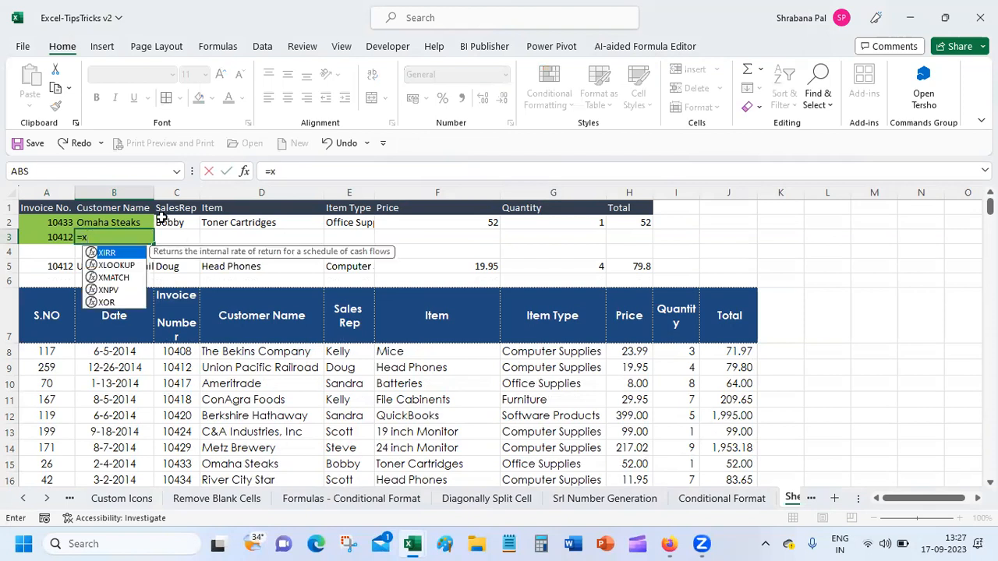
double_click(113, 265)
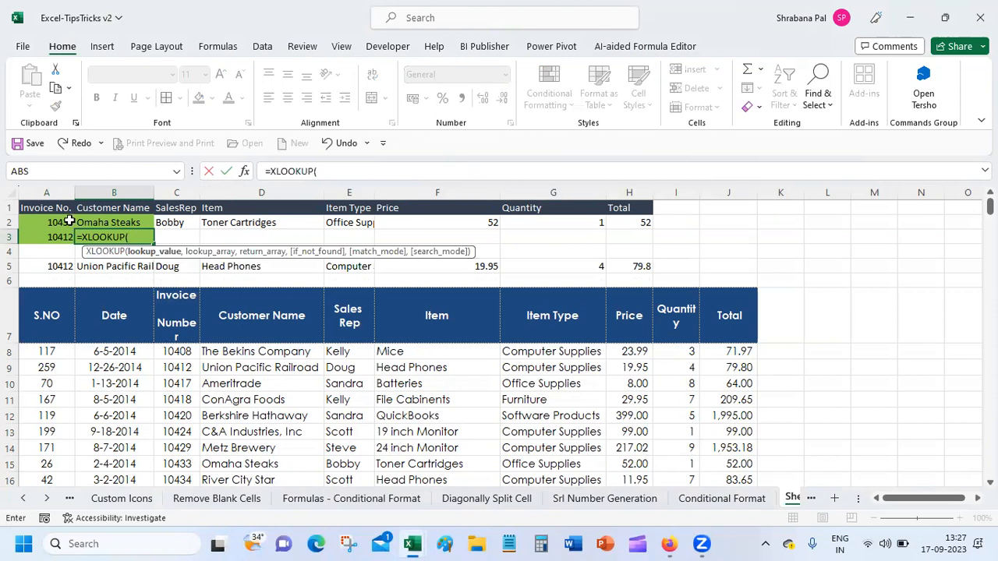
left_click(45, 236)
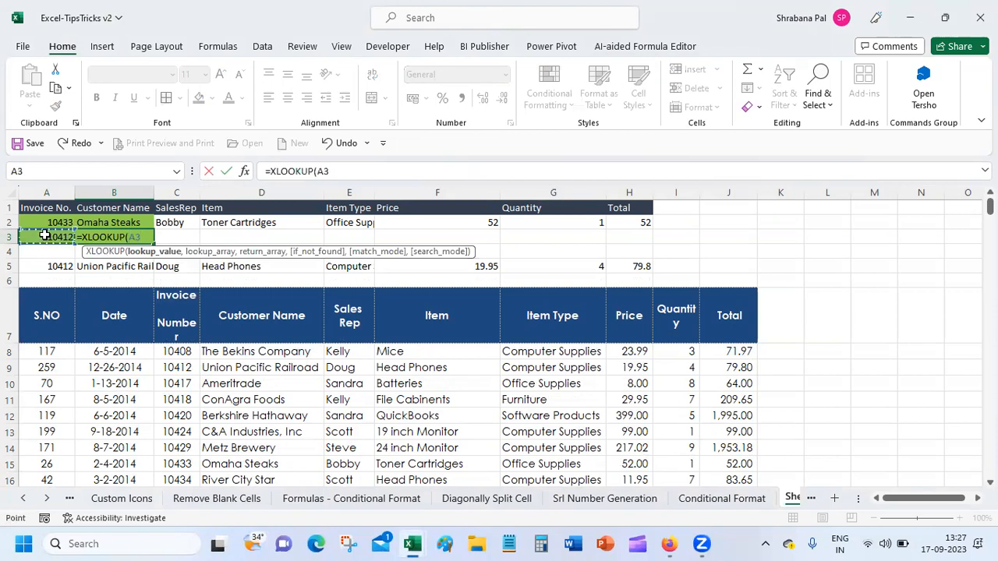
type(",")
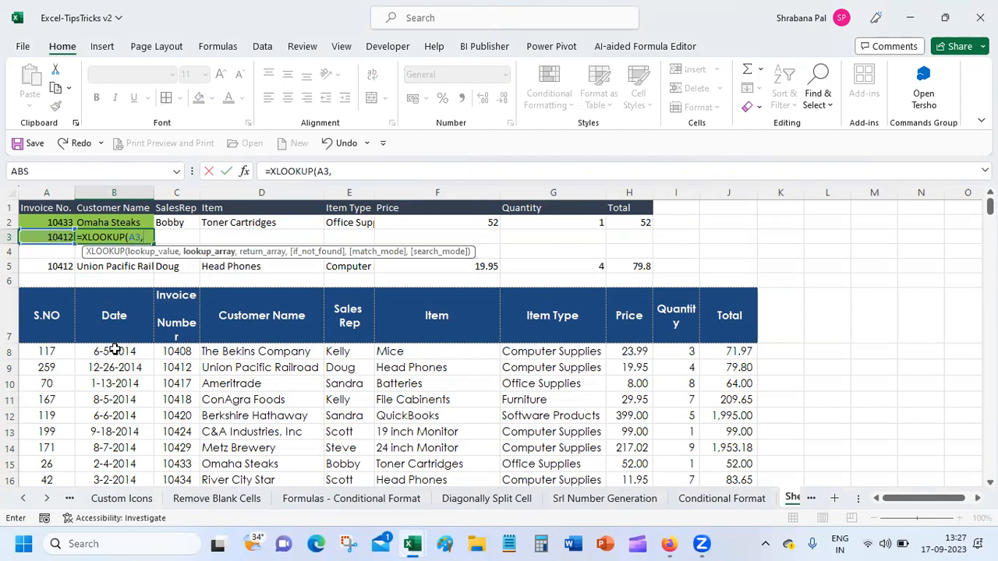
left_click(175, 352)
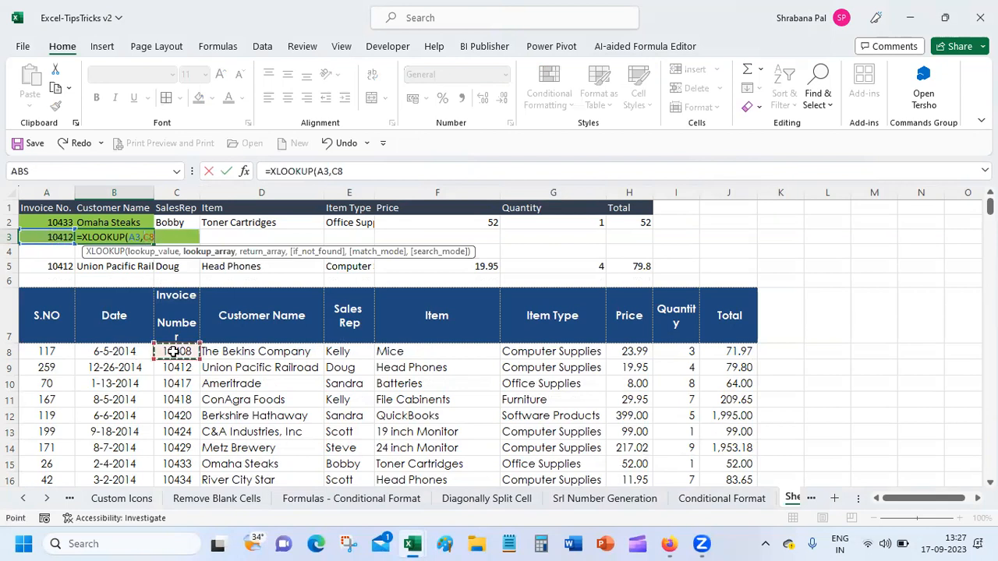
left_click_drag(174, 352, 756, 355)
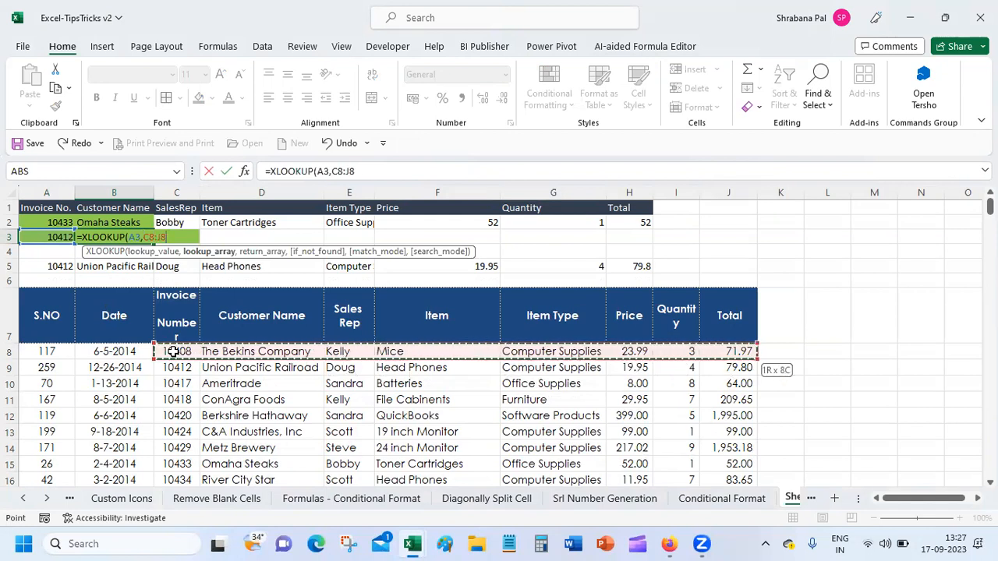
key("ctrl+shift+Down")
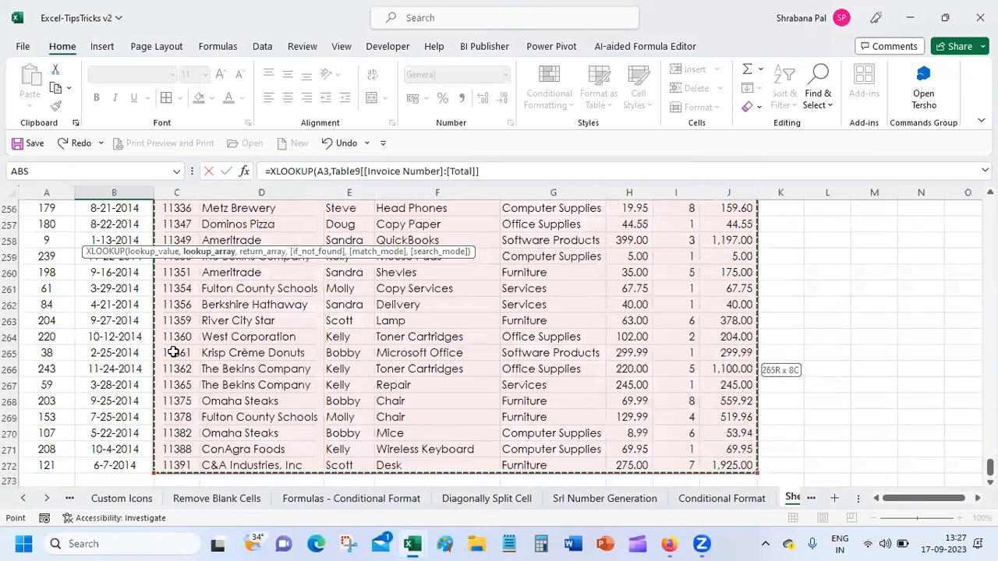
left_click(244, 171)
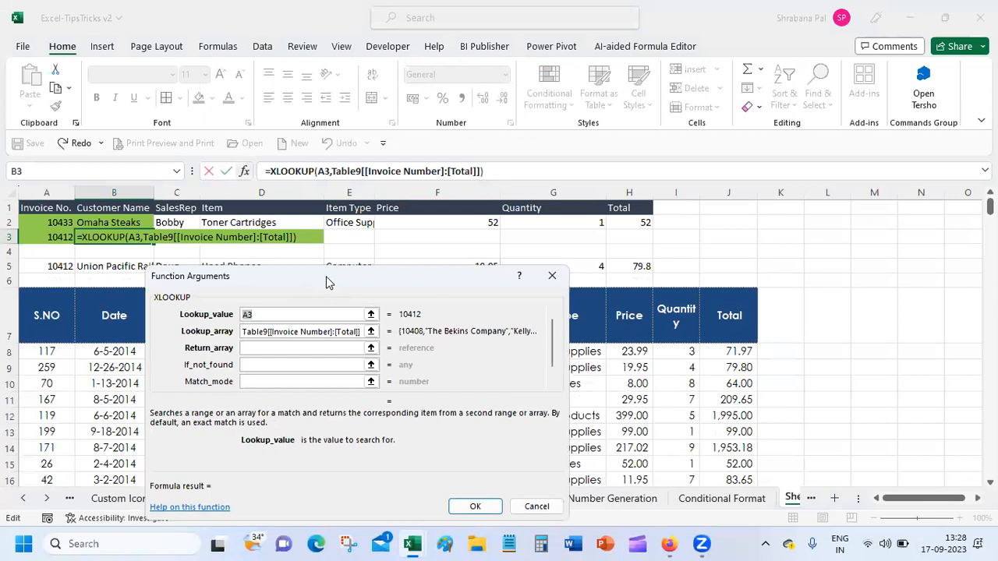
In Function Arguments, enter 2,3,4,5,6,7,8 as the return array and "na" as the if-not-found value.
left_click_drag(326, 276, 621, 190)
left_click(577, 263)
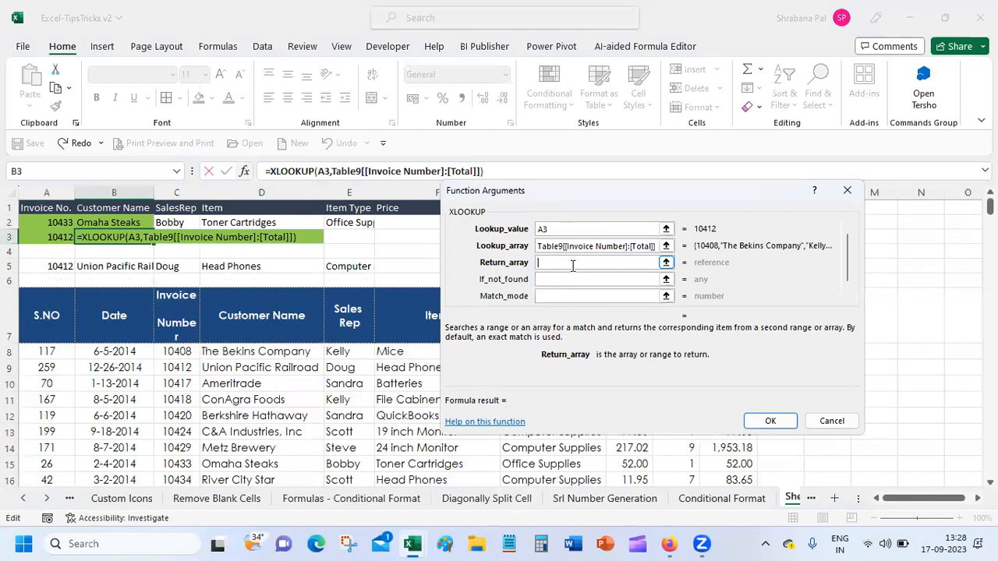
type("2,3,4,5,6,7")
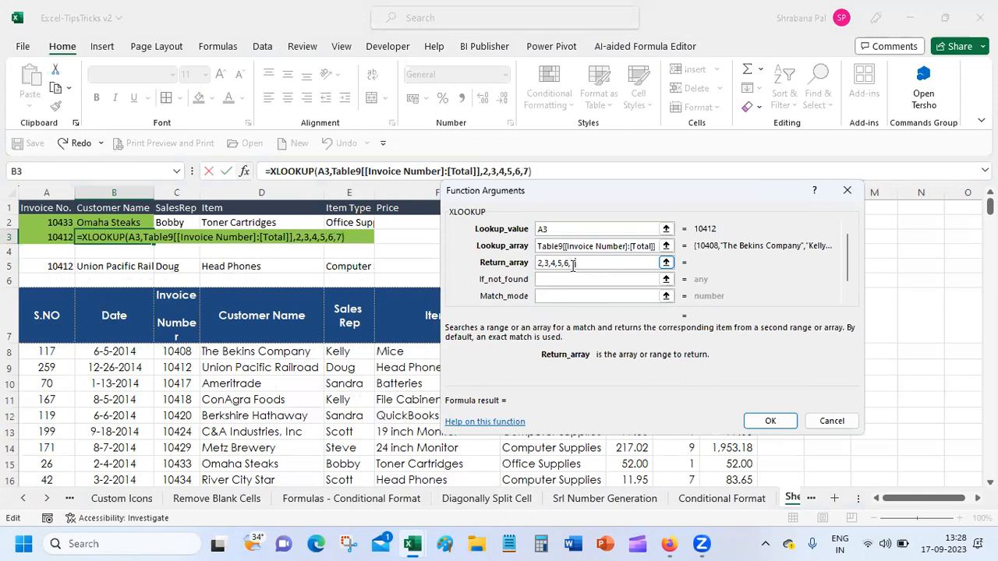
type(",8")
left_click(595, 278)
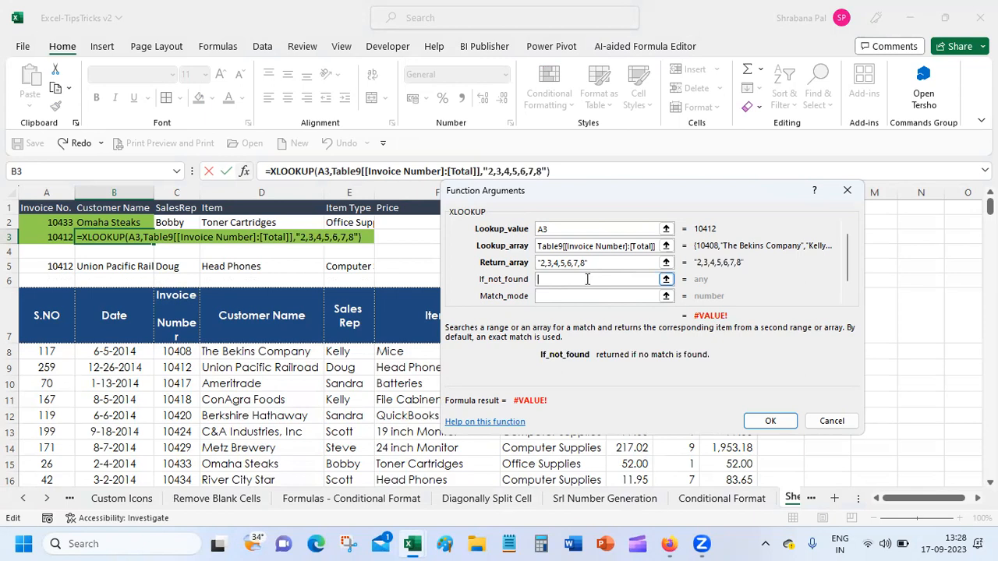
type("\"na\"")
key("Tab")
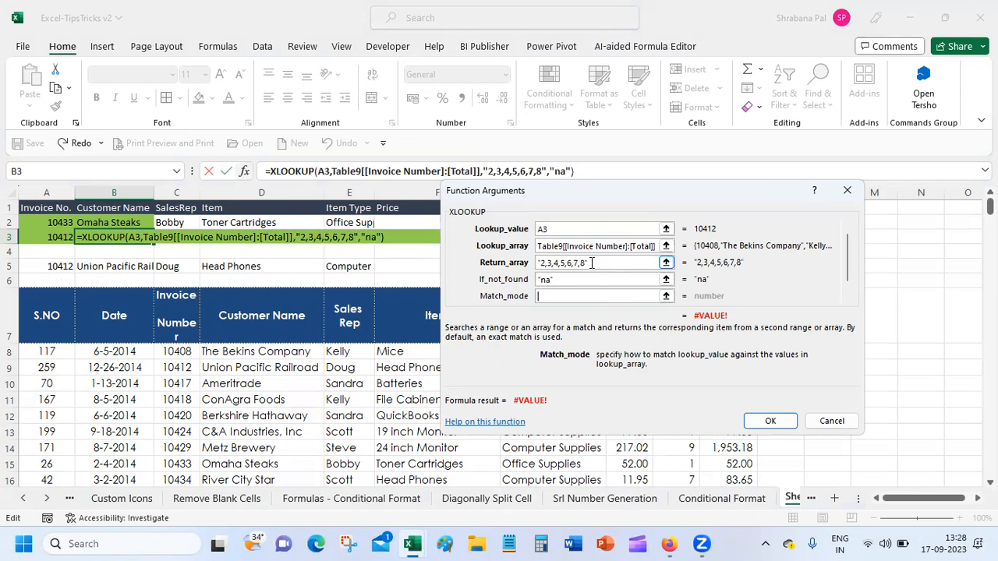
Wrap the return array in braces as {2,3,4,5,6,7,8} and apply the XLOOKUP, which shows #VALUE!
left_click(592, 263)
key("BackSpace")
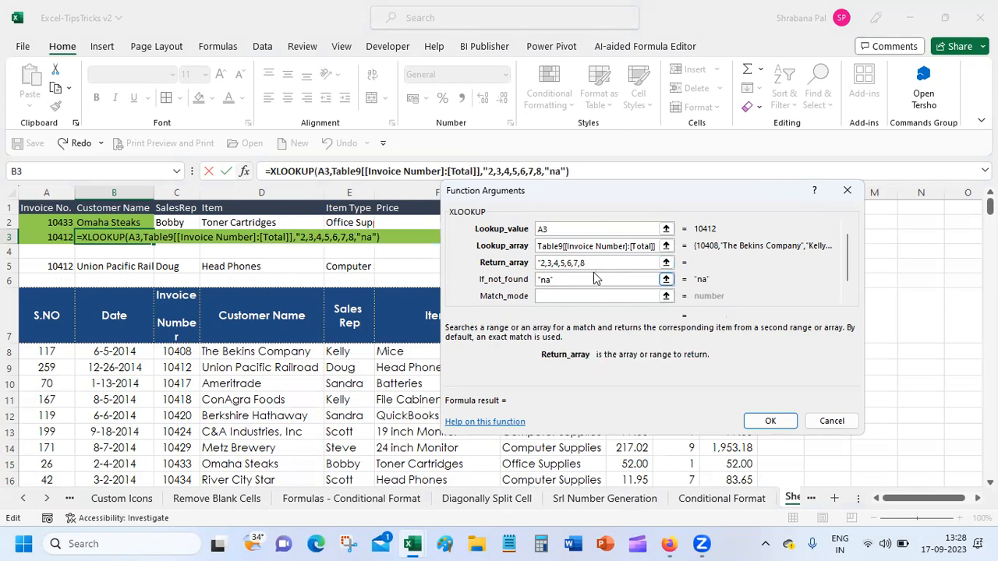
type("}\"")
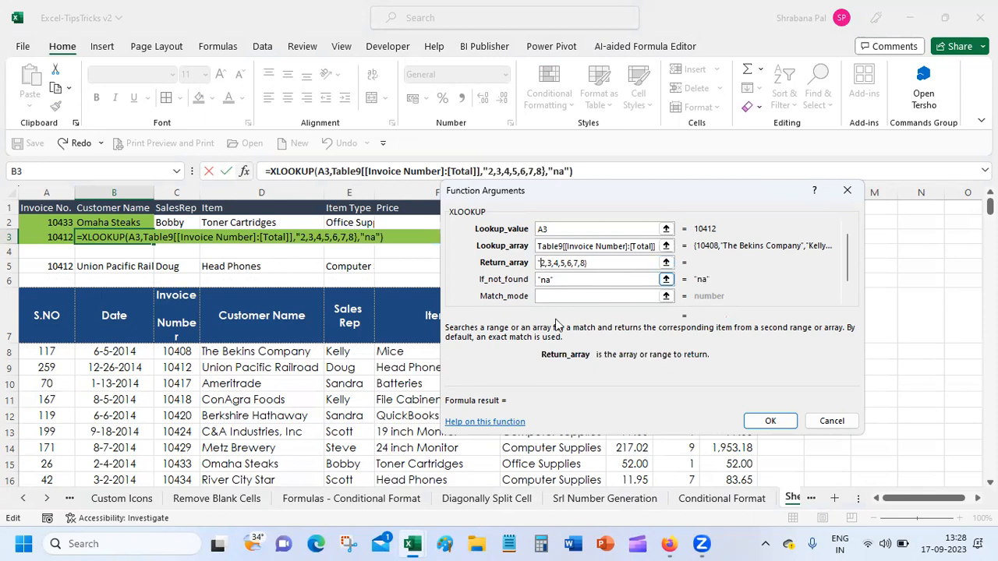
key("BackSpace")
type("{")
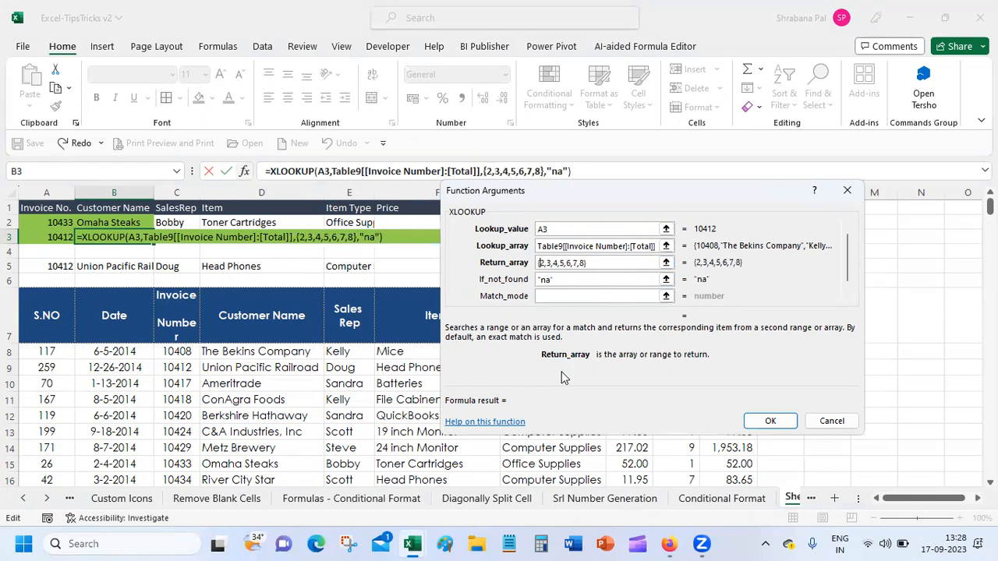
left_click(574, 279)
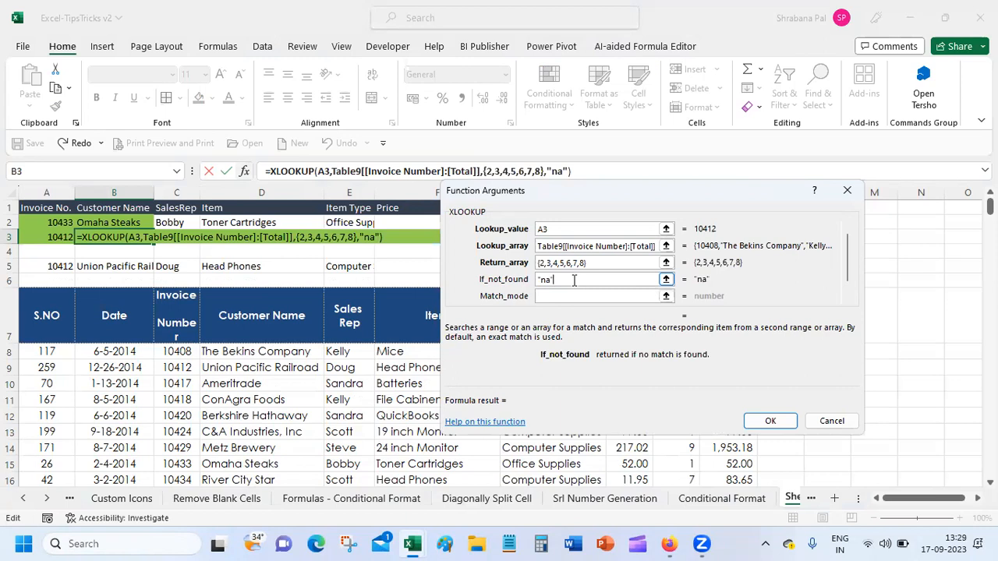
left_click(780, 421)
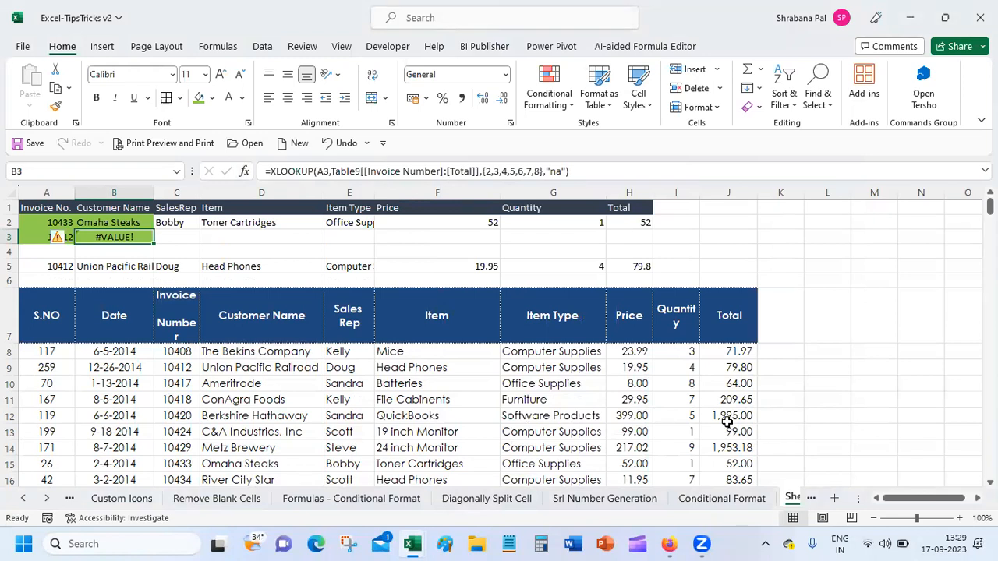
left_click(244, 171)
Open Microsoft's XLOOKUP help article and scroll to Example 3's "ID not found" if_not_found argument.
left_click(501, 422)
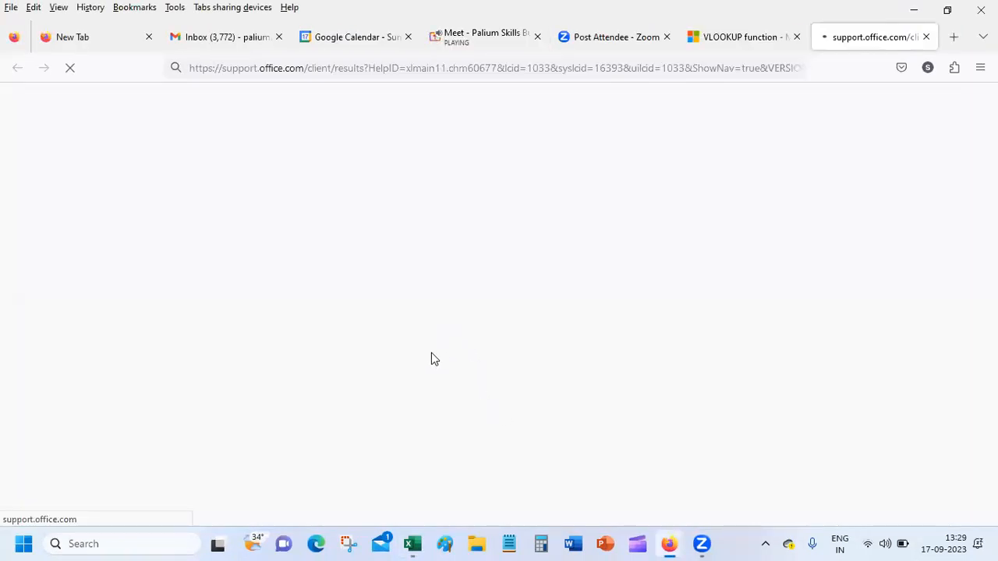
left_click(796, 37)
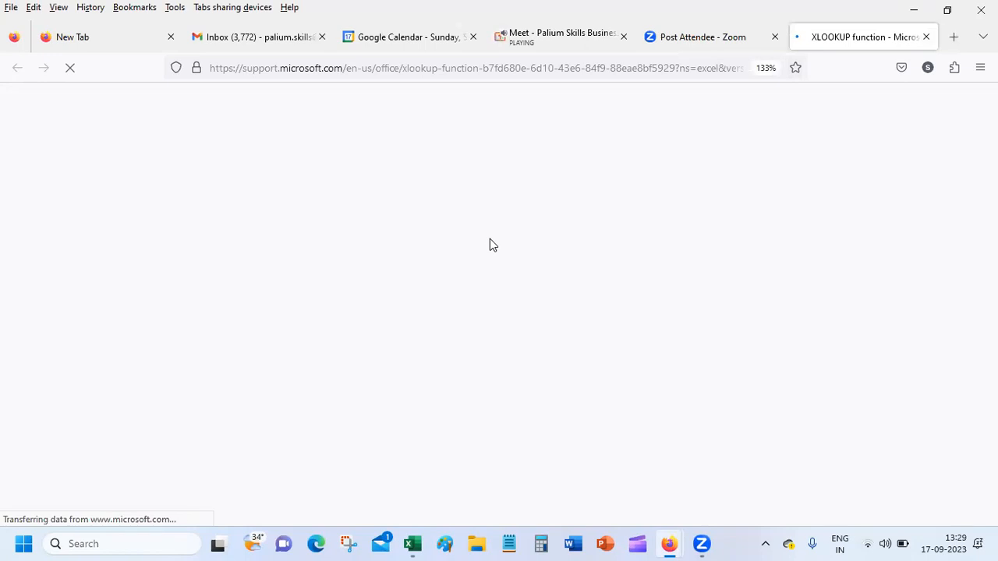
scroll(489, 239, "down", 5)
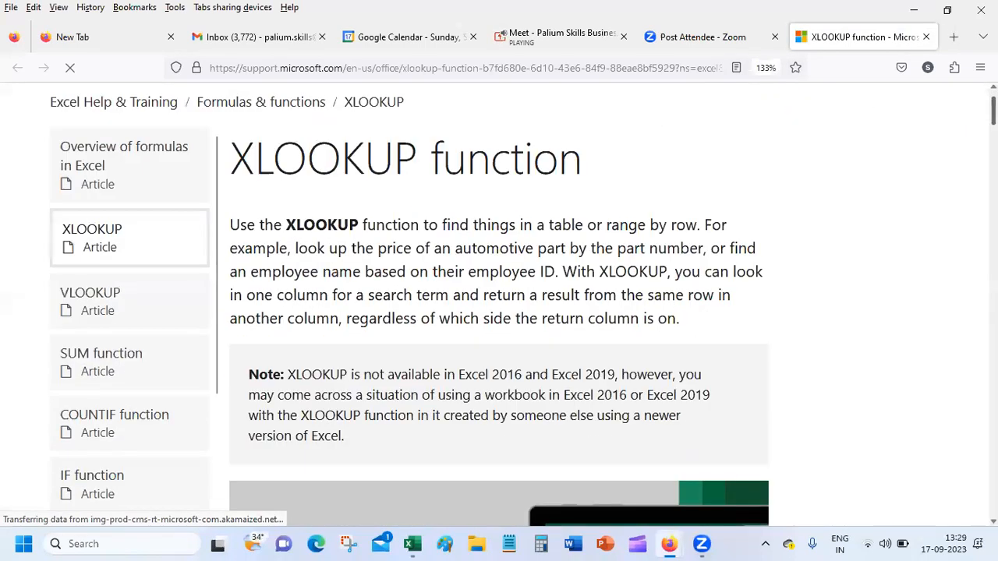
scroll(499, 296, "down", 8)
scroll(499, 297, "up", 3)
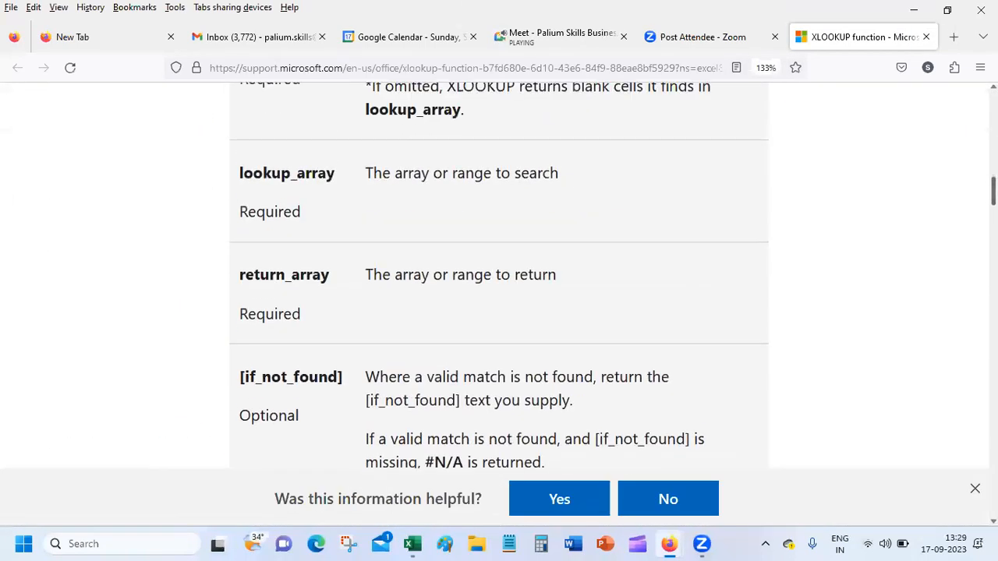
scroll(499, 273, "down", 2)
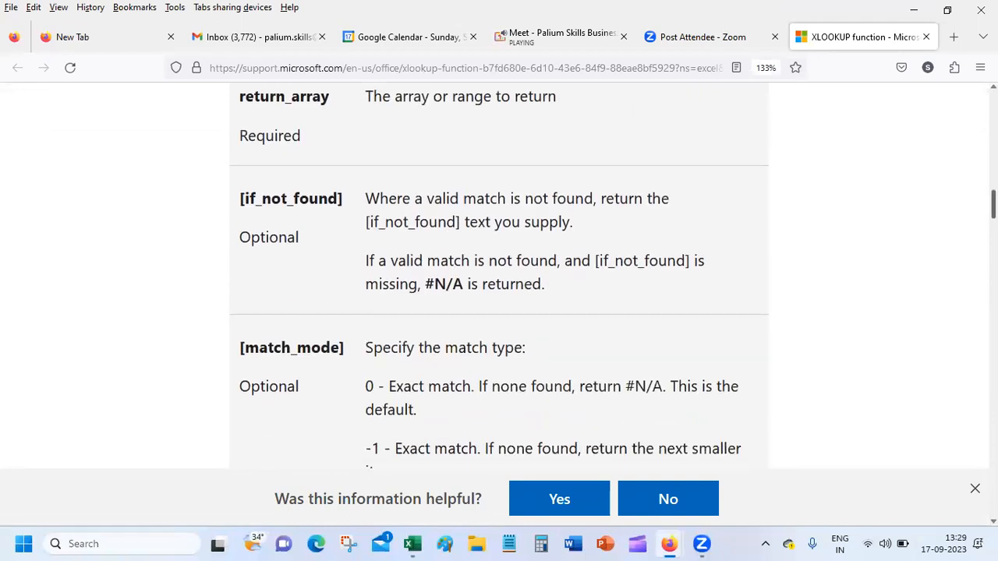
scroll(499, 273, "up", 1)
scroll(499, 273, "down", 10)
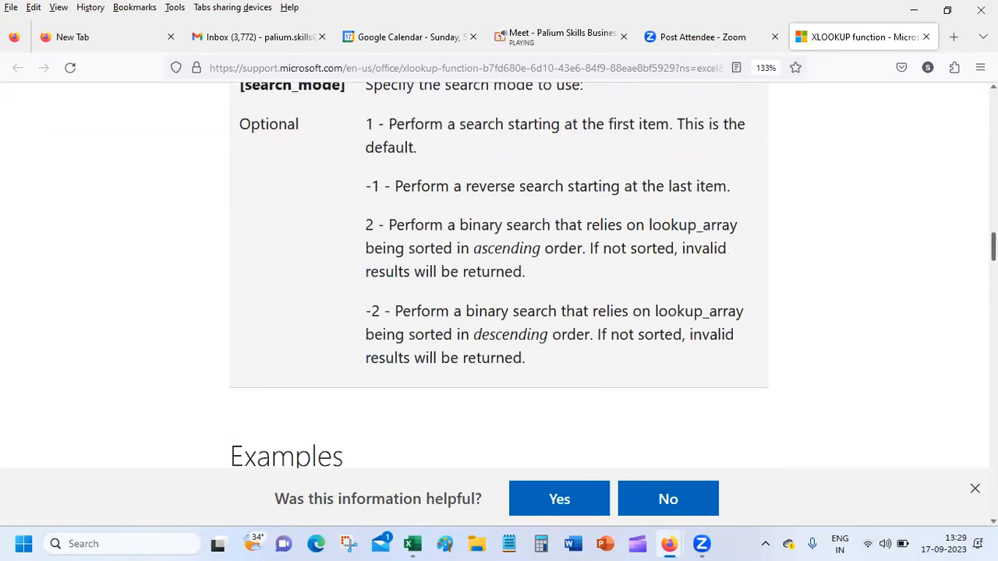
scroll(499, 273, "down", 5)
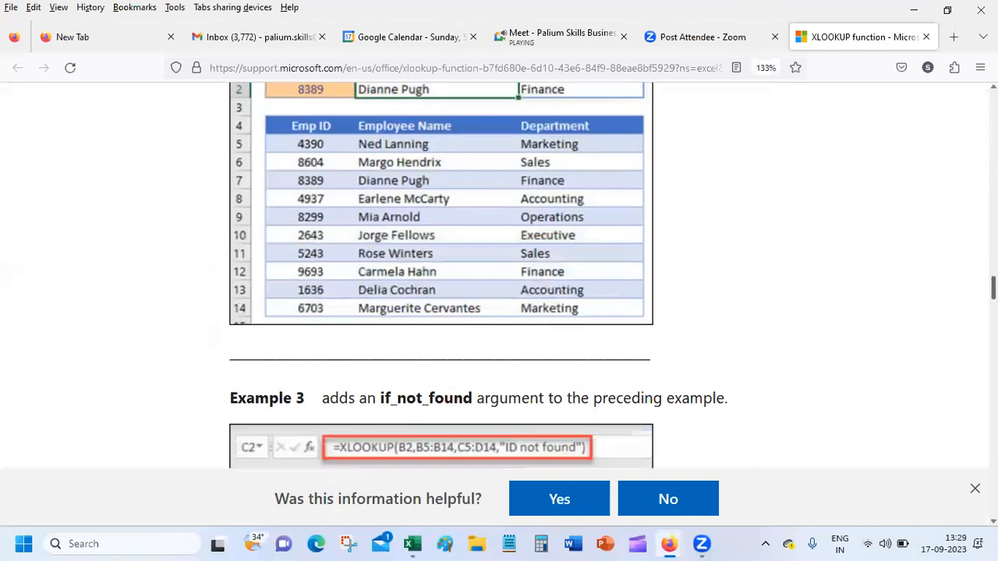
scroll(499, 273, "down", 3)
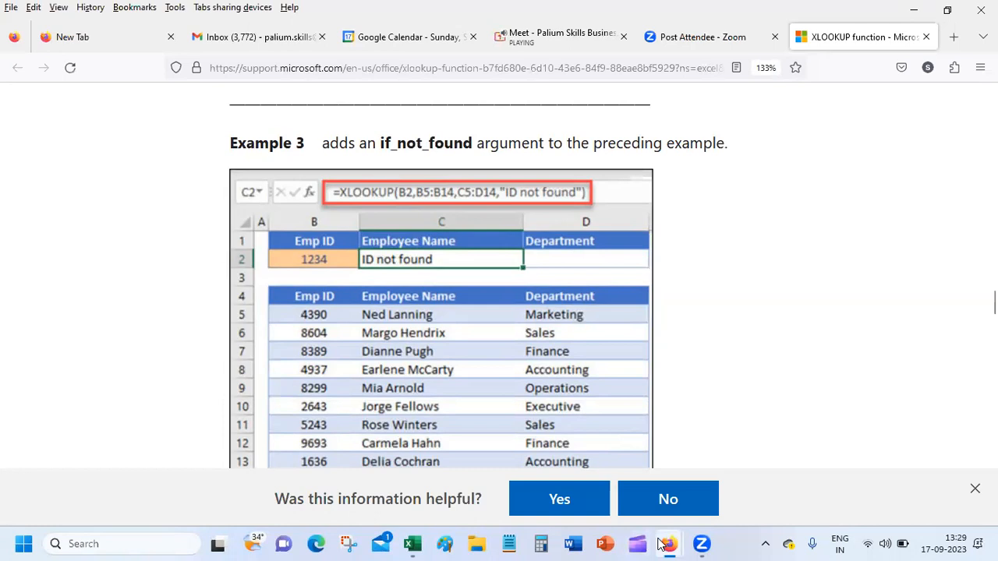
mouse_move(660, 544)
Replace B3's XLOOKUP return list with the range D8:J8, keeping "na"; the cell still shows #VALUE!
mouse_move(422, 544)
left_click(426, 477)
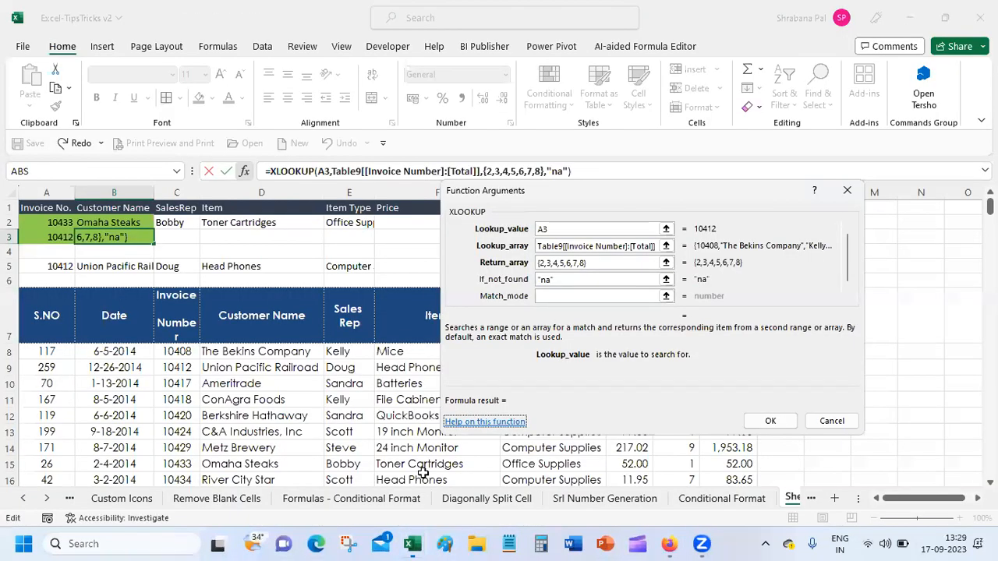
left_click(483, 262)
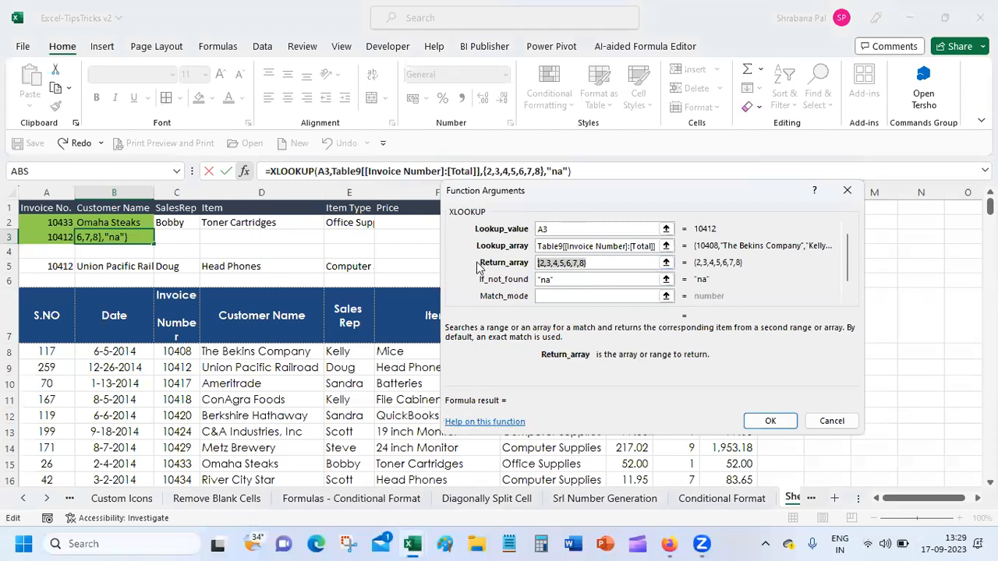
key("BackSpace")
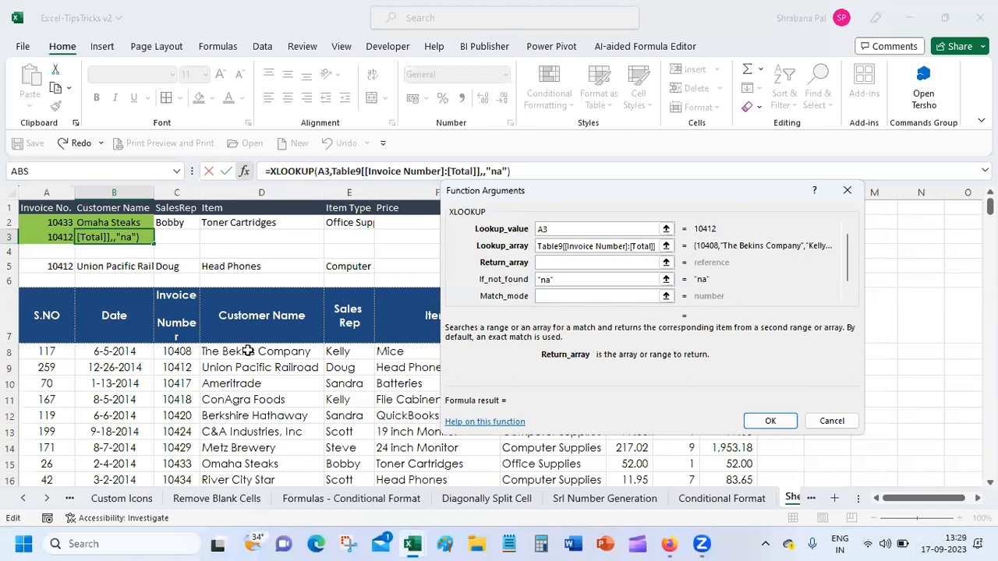
left_click_drag(247, 352, 729, 348)
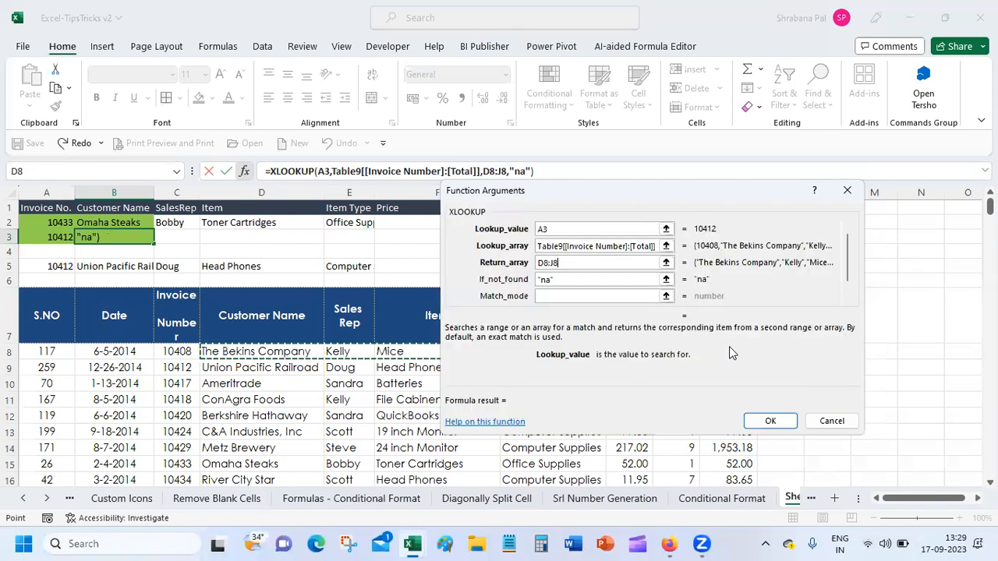
left_click(584, 279)
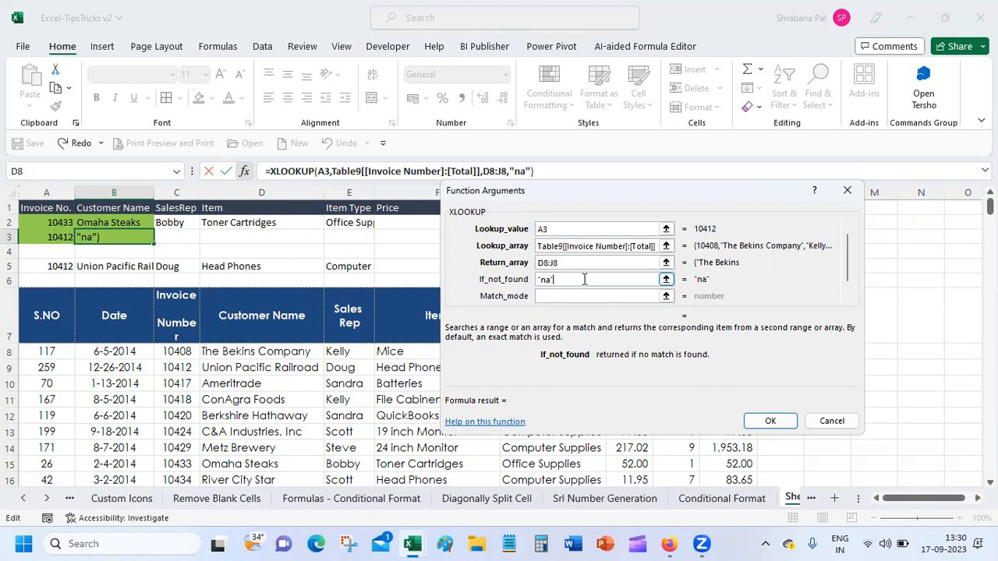
left_click(610, 264)
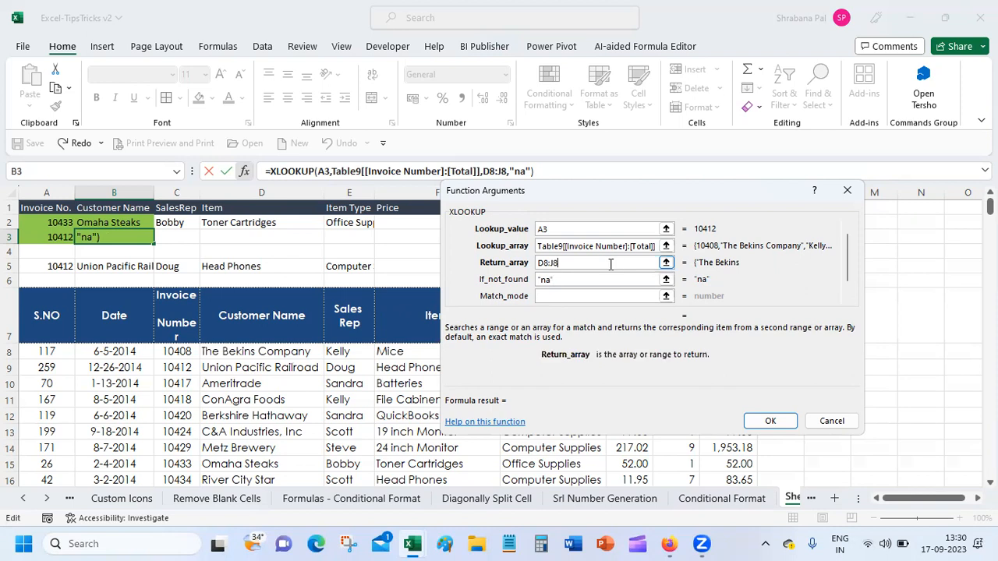
key("BackSpace")
key("BackSpace")
key("BackSpace")
key("BackSpace")
key("BackSpace")
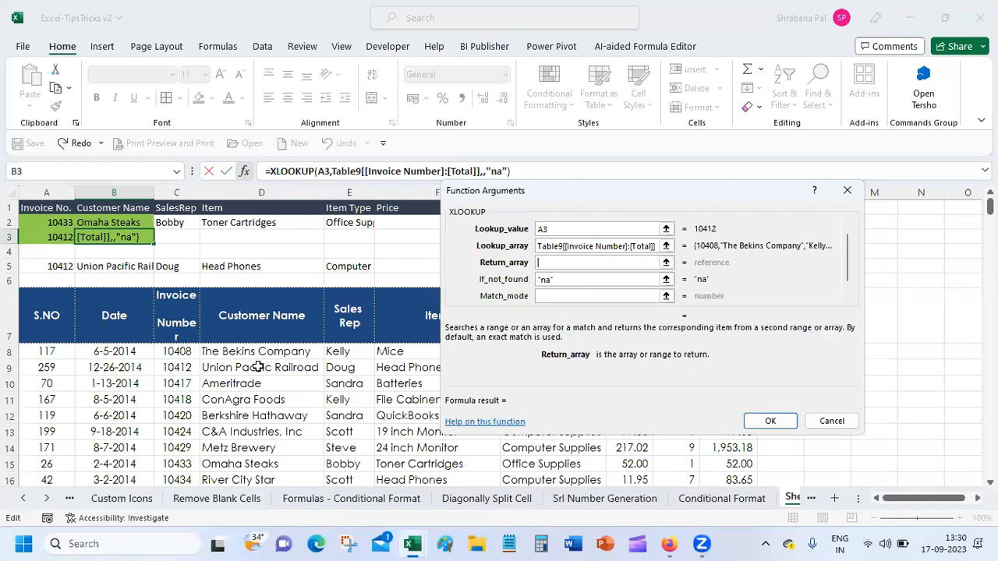
left_click(250, 352)
left_click_drag(250, 353, 711, 352)
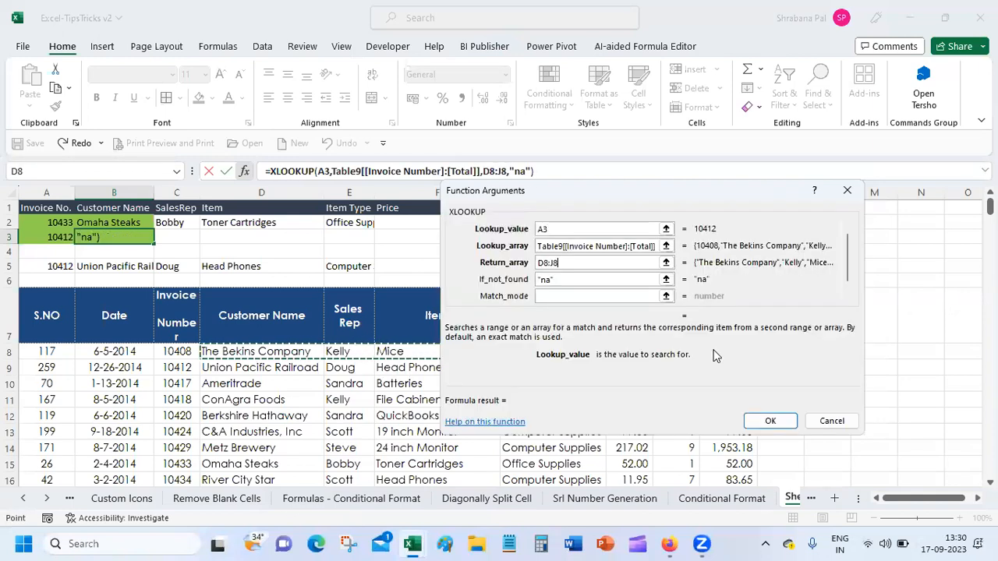
left_click(758, 419)
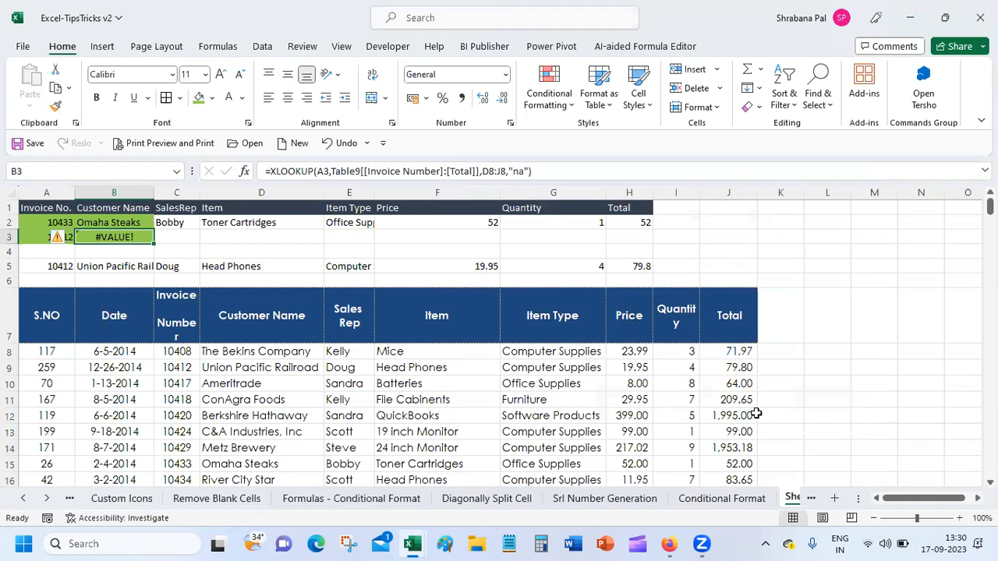
left_click(481, 172)
Wrap D8:J8 in braces within B3's XLOOKUP formula; Excel rejects it as having a problem.
left_click(481, 173)
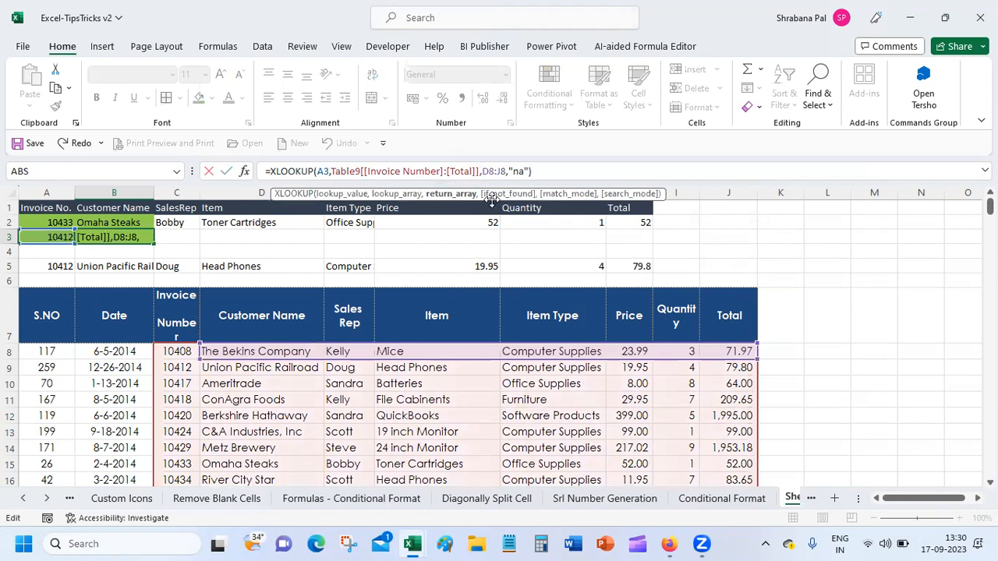
type("(")
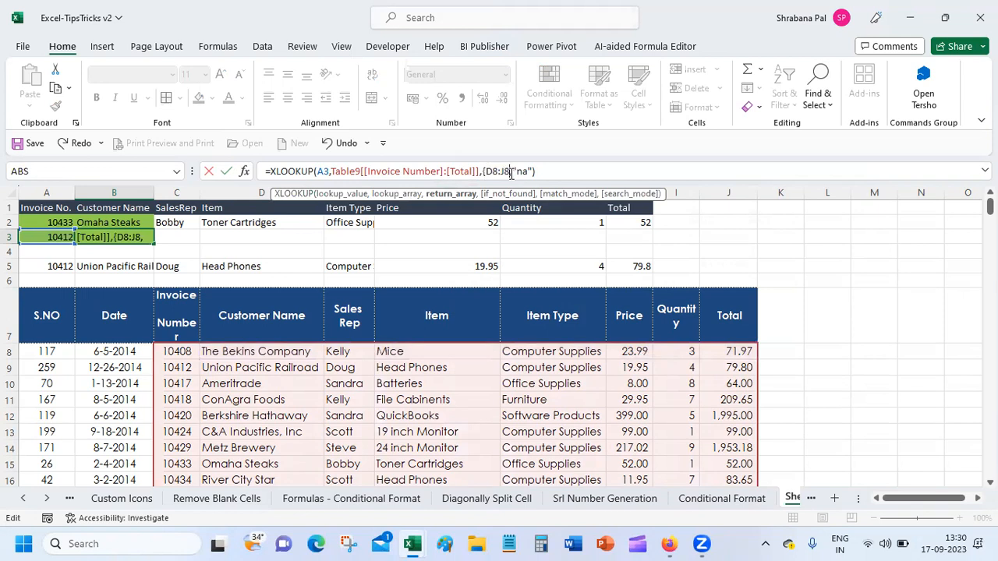
type("}")
key("Return")
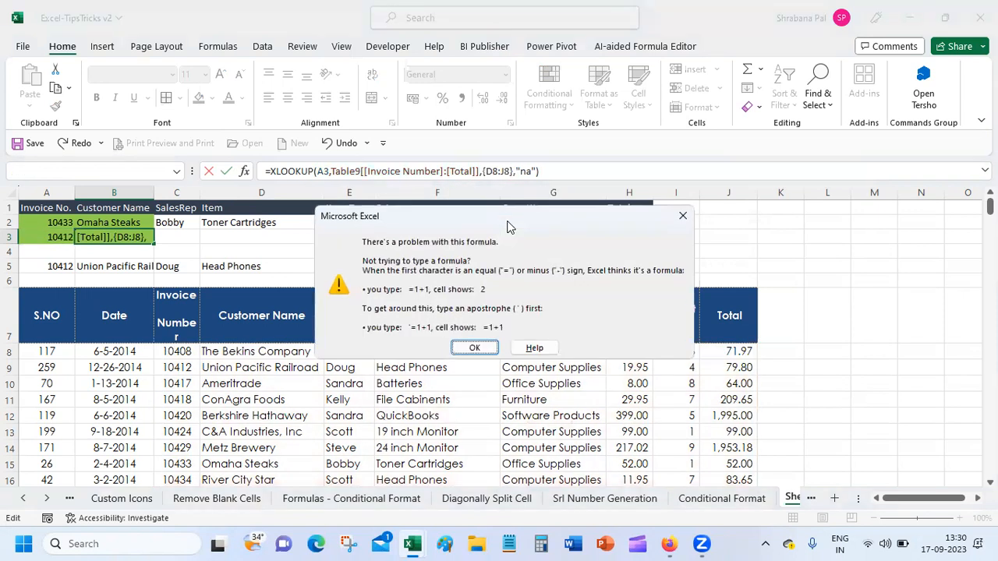
key("Return")
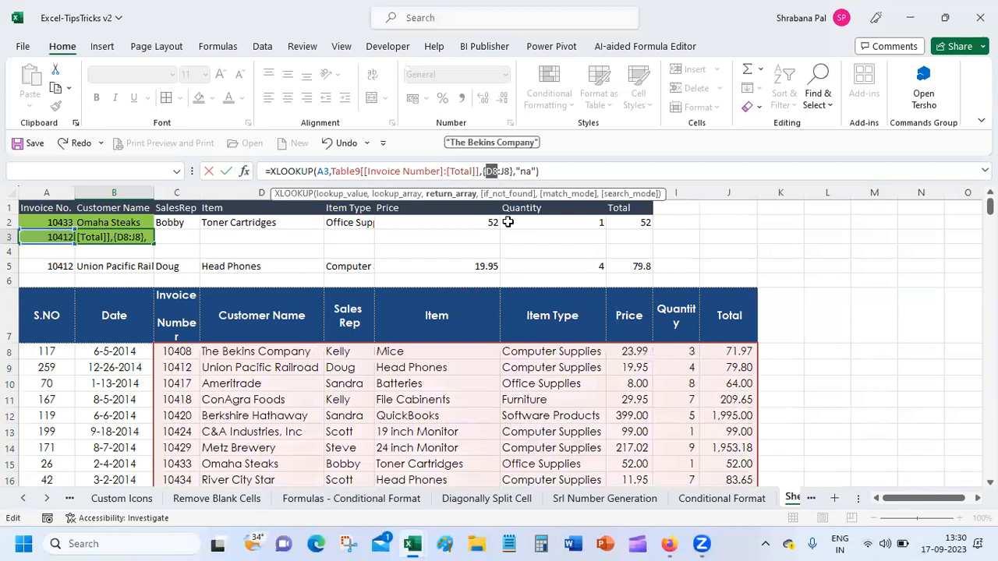
In B3's XLOOKUP arguments, swap the D8:J8 return array for {2,3} and commit.
left_click(244, 171)
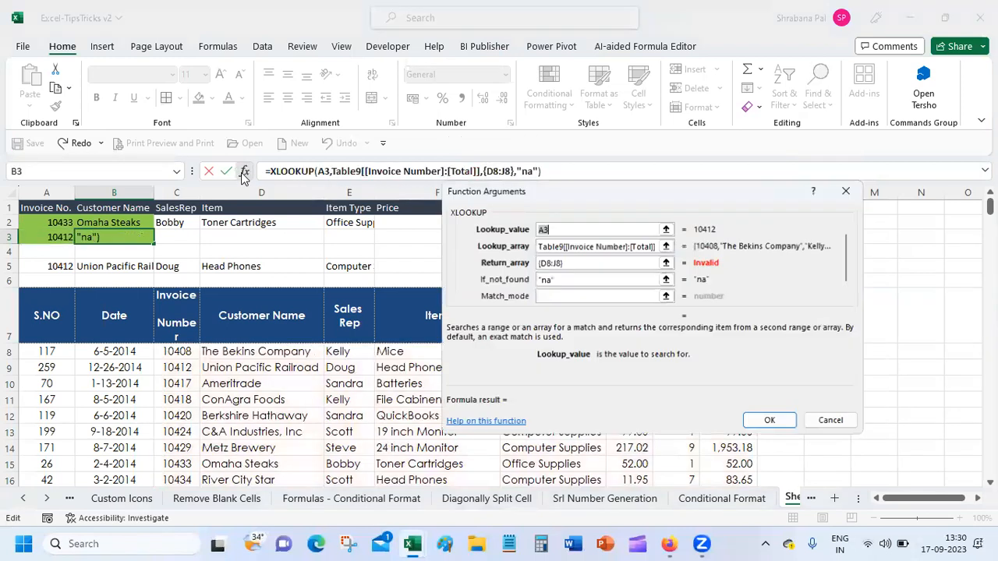
left_click(594, 262)
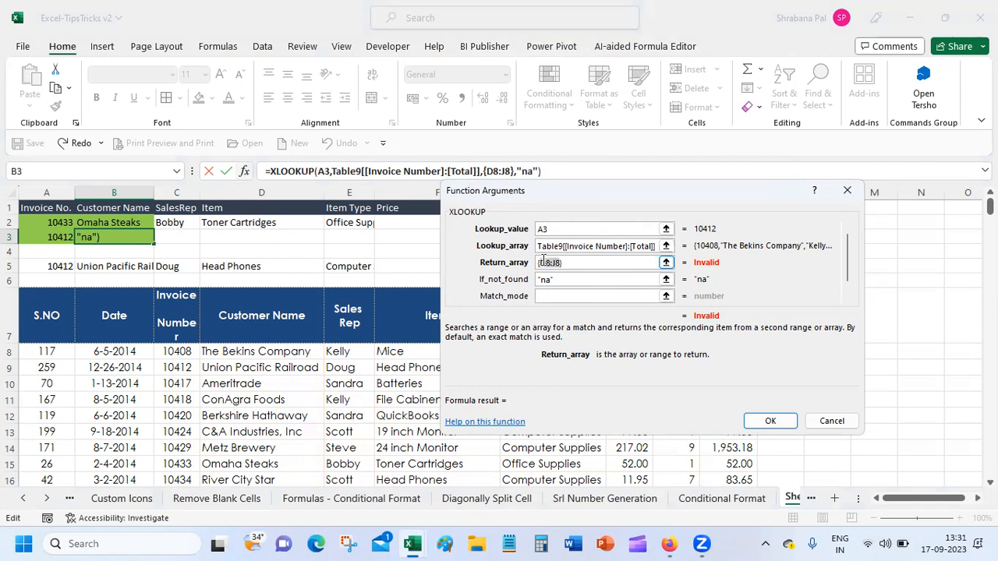
key("BackSpace")
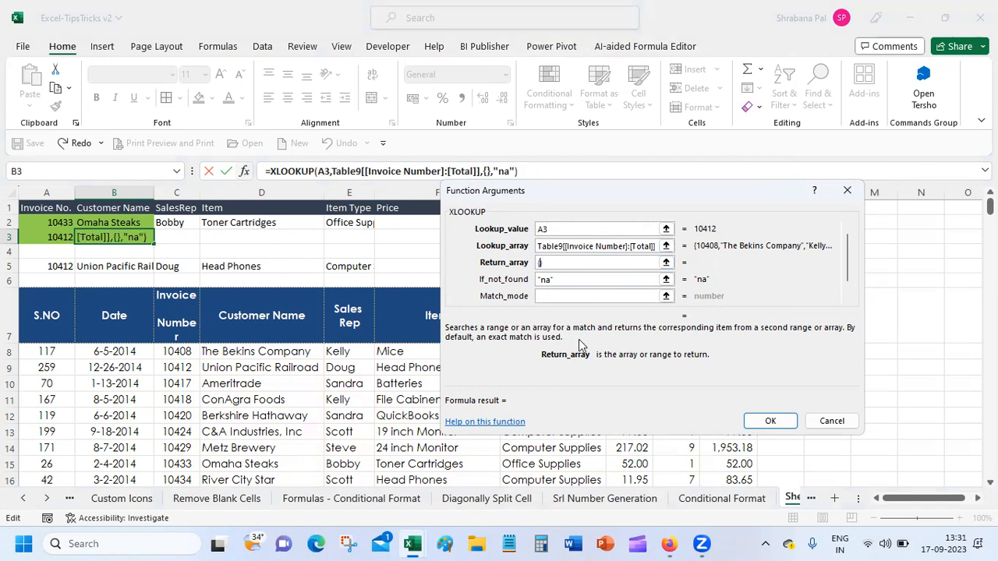
type("2")
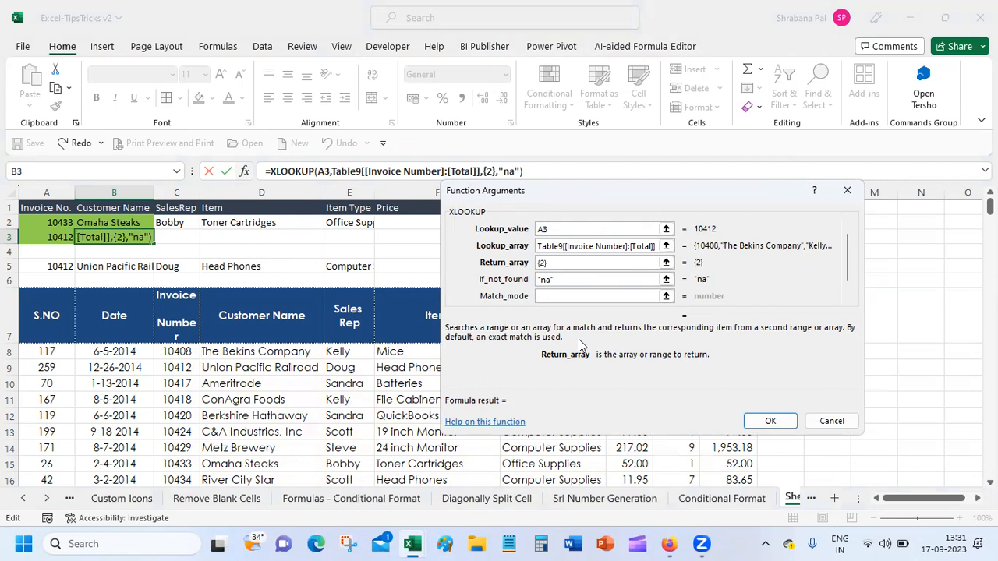
type(",3")
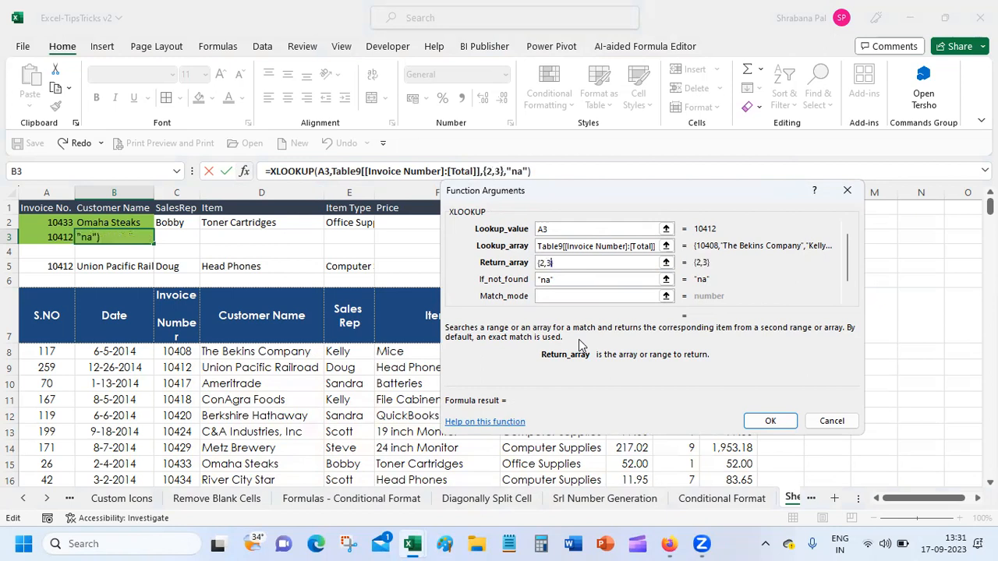
key("Return")
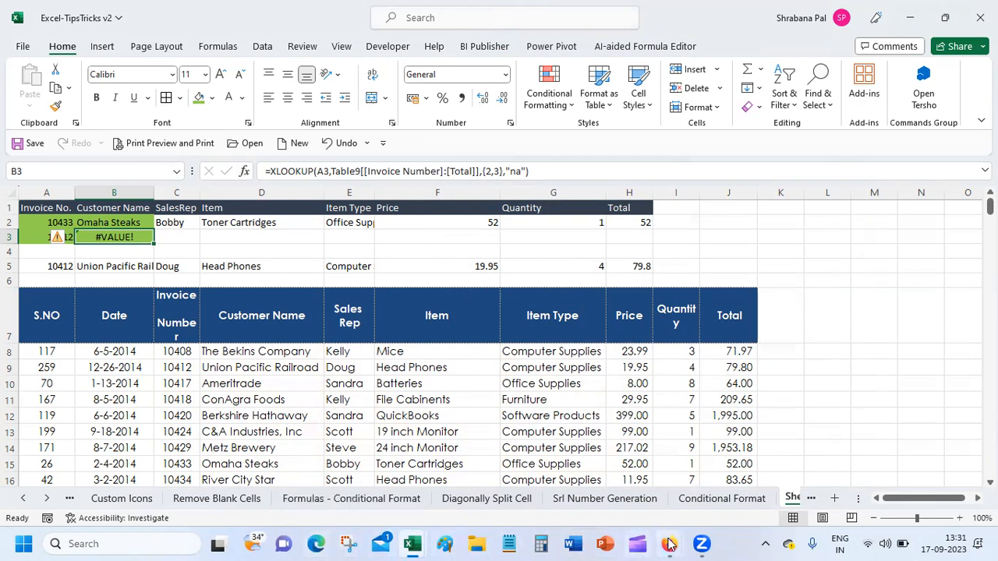
Bring up the Firefox XLOOKUP help page and skim Examples 4–6, then scroll back up.
mouse_move(668, 544)
left_click(633, 424)
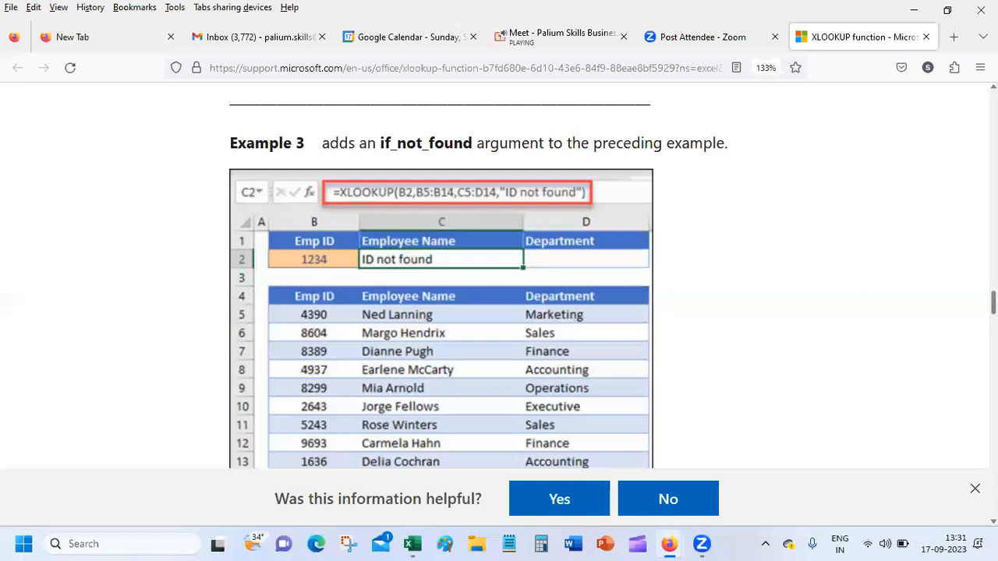
scroll(498, 273, "down", 9)
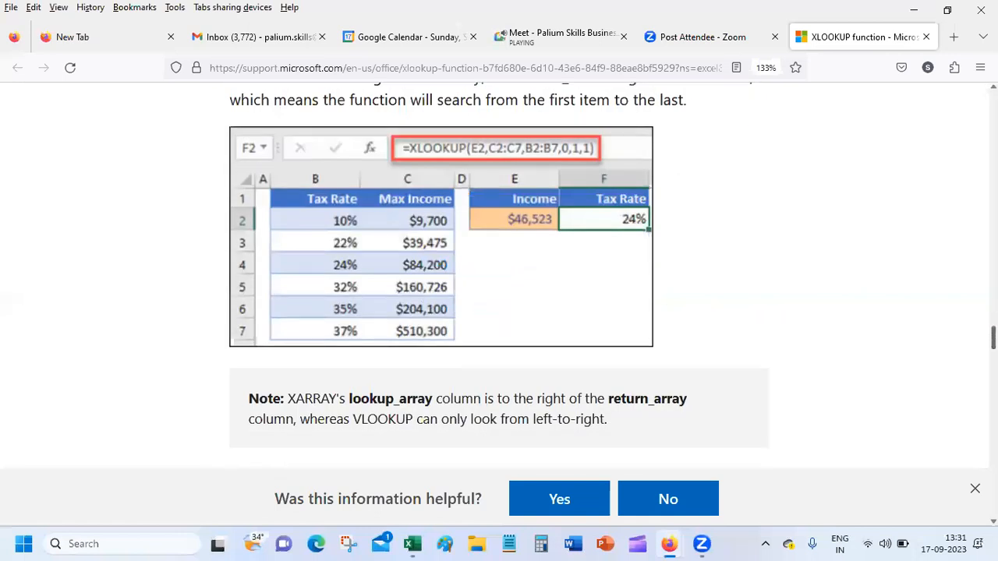
scroll(498, 272, "down", 6)
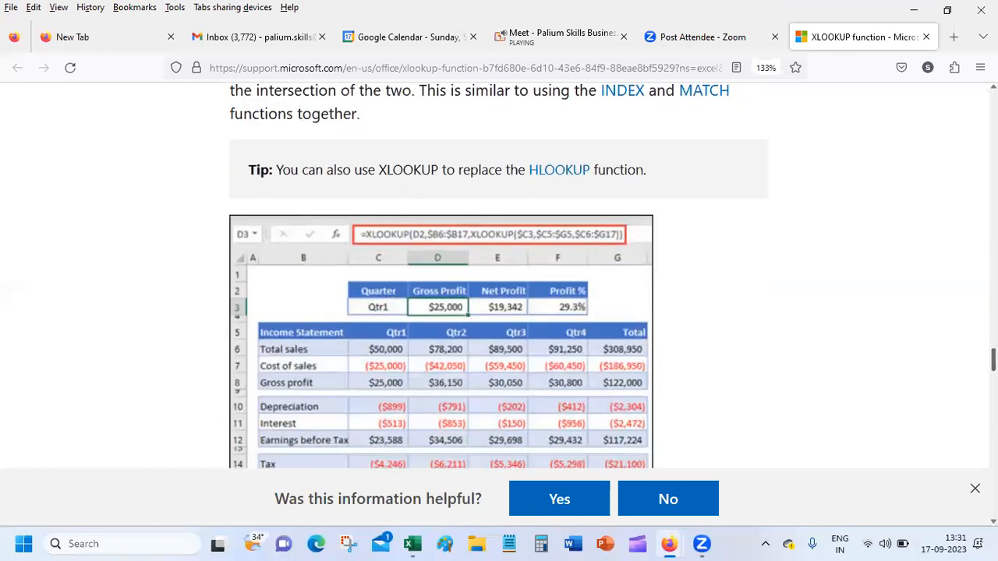
scroll(499, 273, "down", 5)
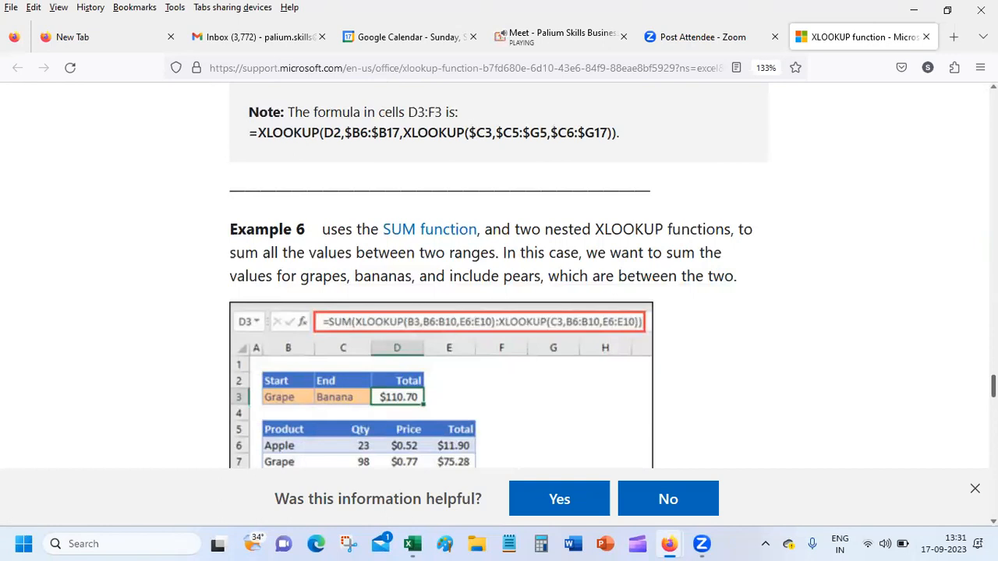
scroll(499, 273, "down", 5)
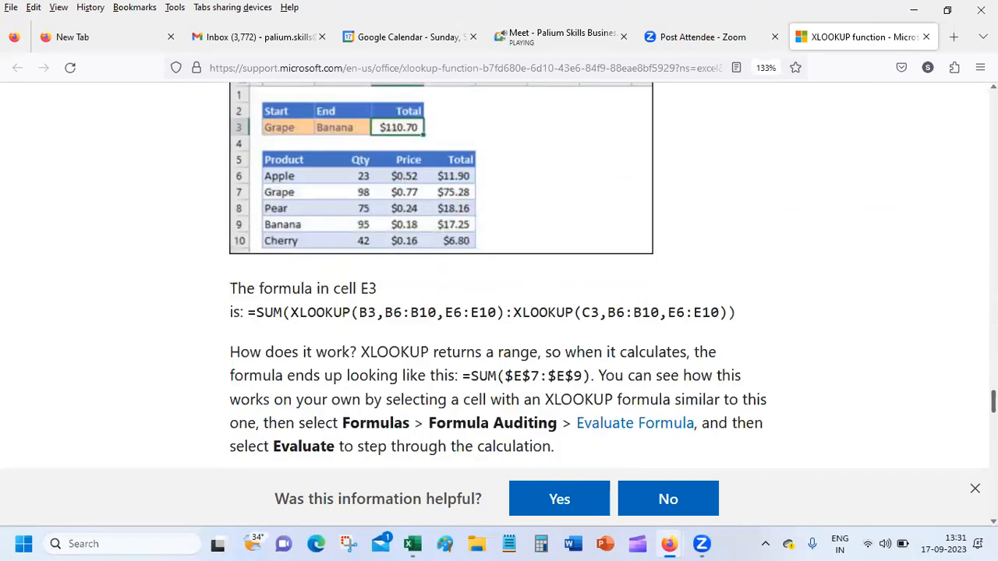
scroll(499, 273, "down", 10)
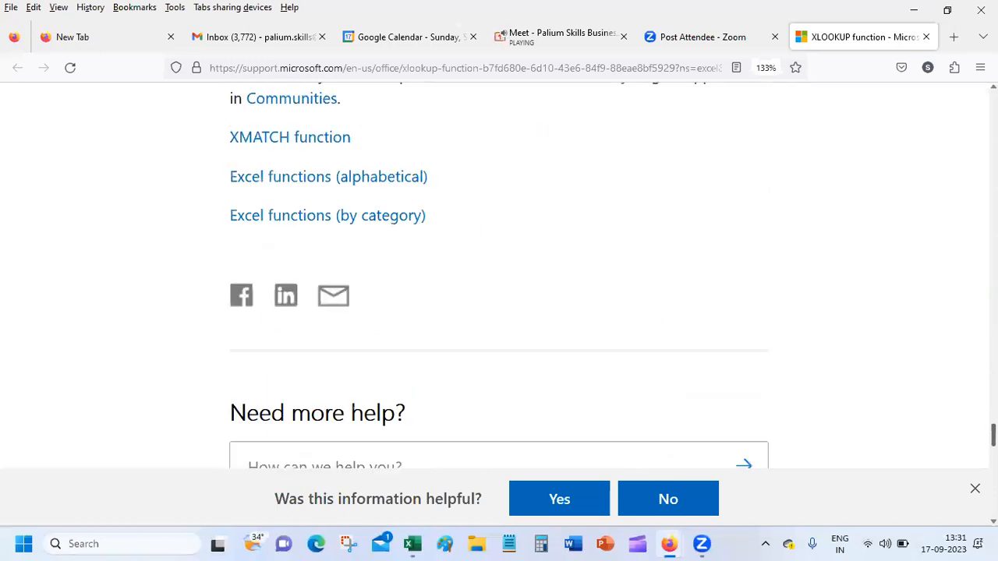
scroll(499, 272, "up", 2)
scroll(499, 273, "down", 5)
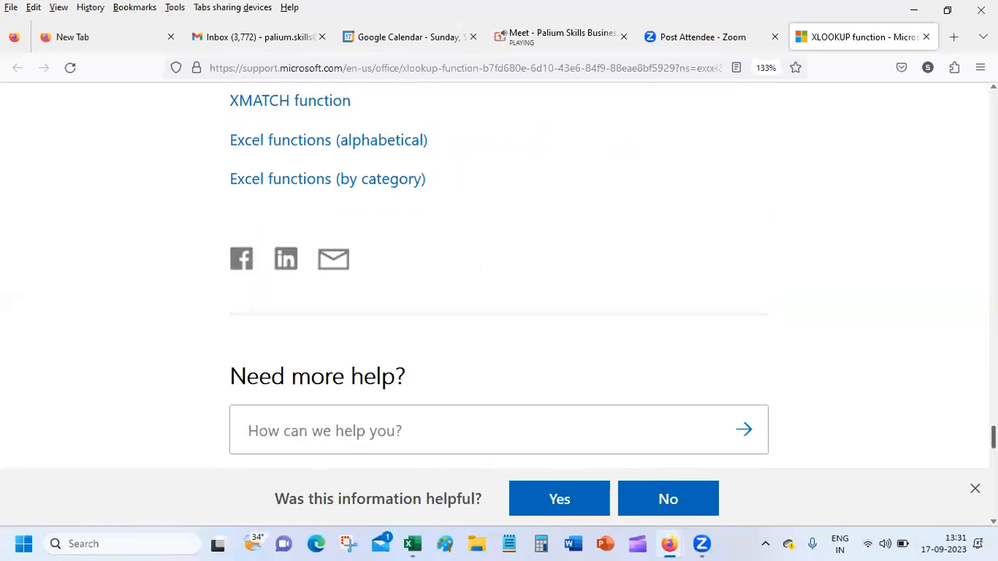
scroll(499, 273, "up", 15)
scroll(499, 273, "up", 20)
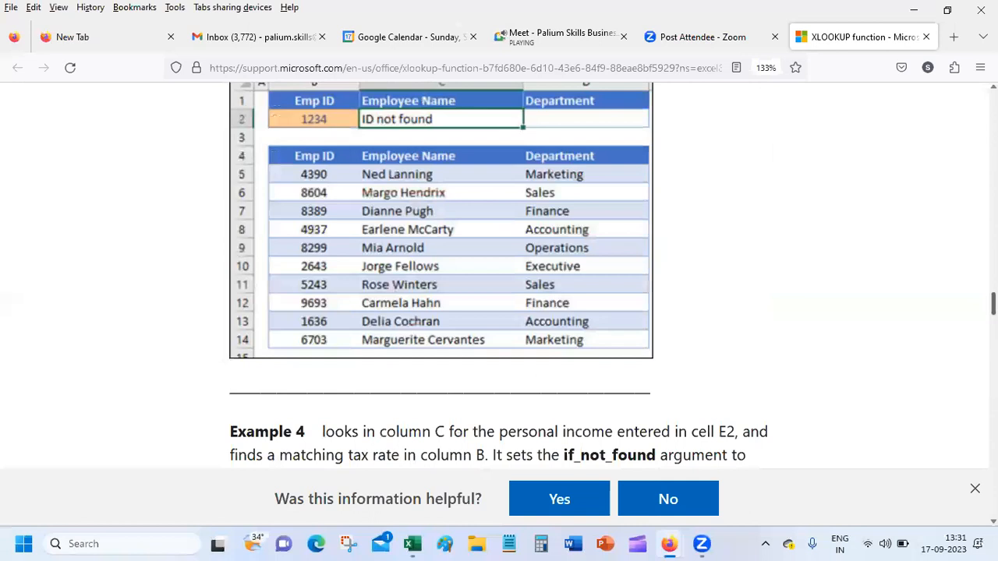
scroll(499, 273, "up", 6)
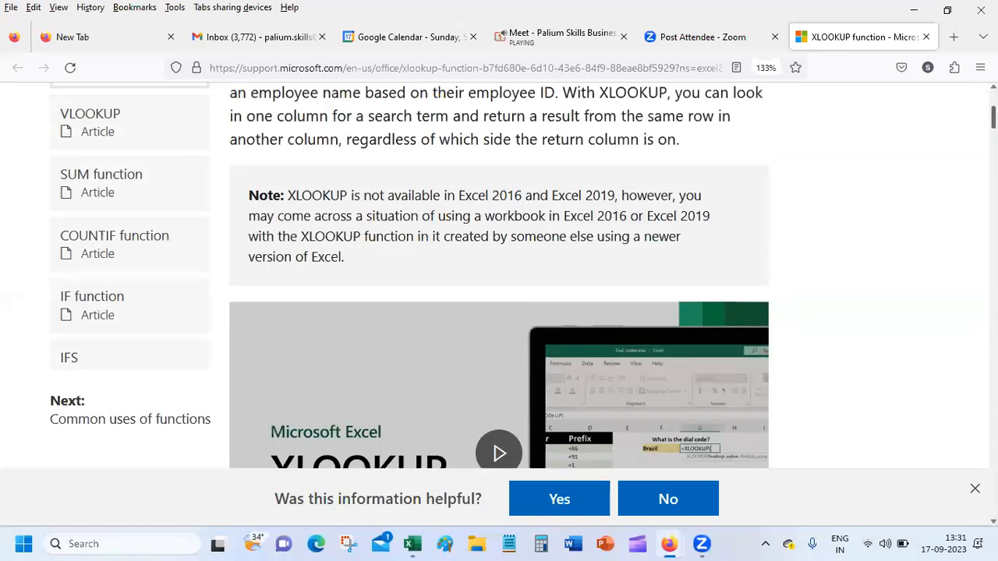
scroll(499, 273, "down", 3)
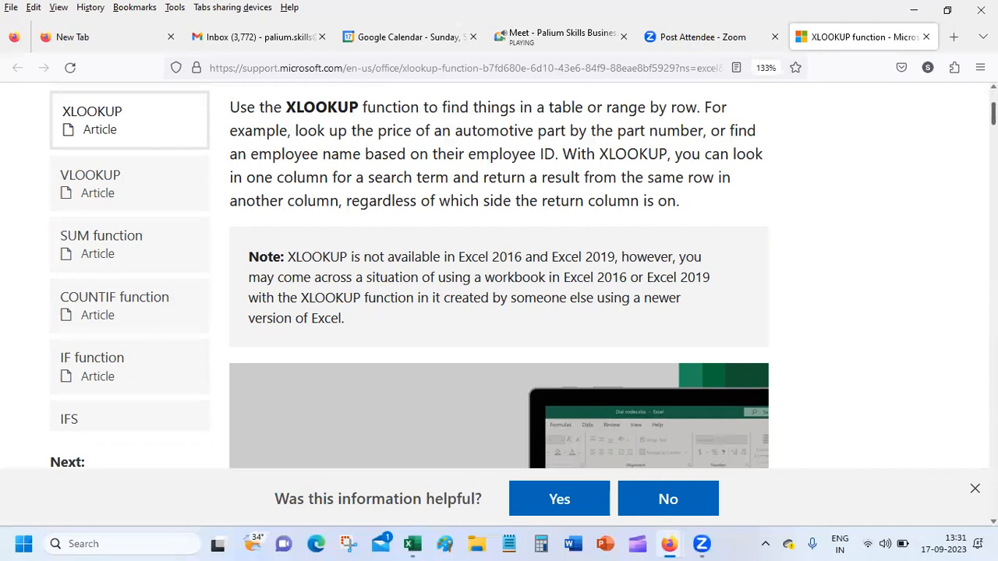
scroll(499, 273, "down", 9)
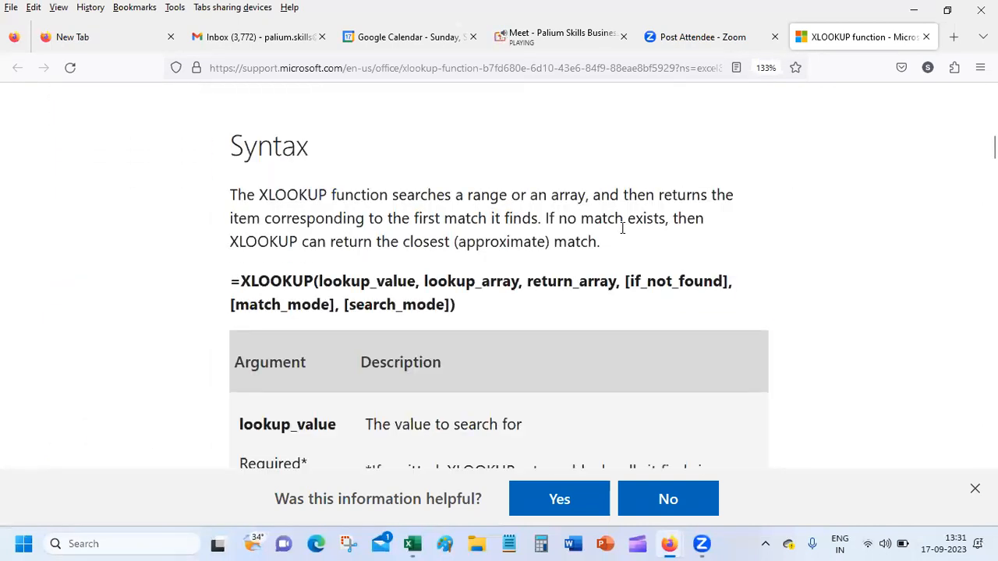
Highlight return_array in the syntax and scroll through the arguments to Example 1's dial-code lookup.
left_click_drag(528, 282, 615, 283)
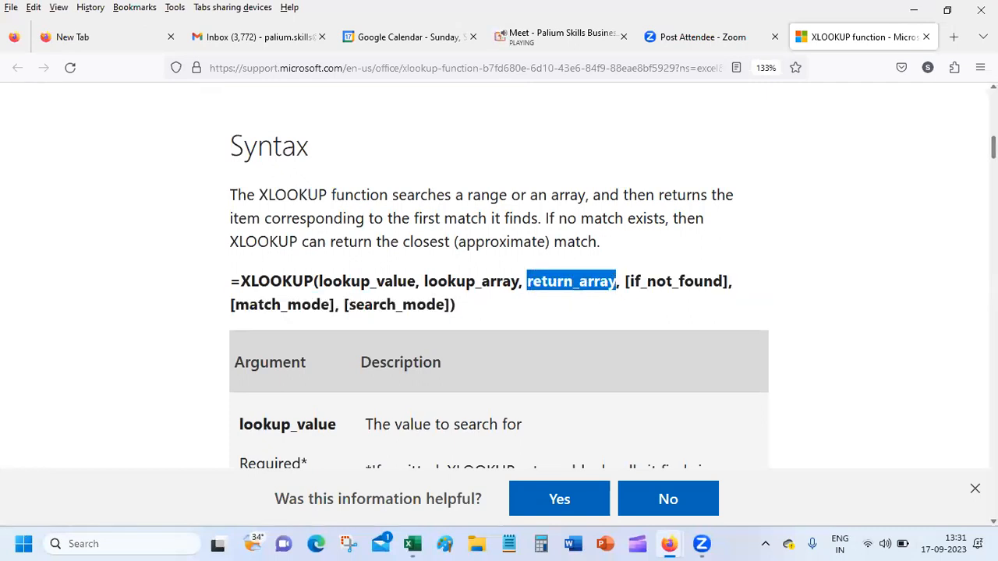
scroll(616, 282, "down", 2)
scroll(499, 273, "down", 5)
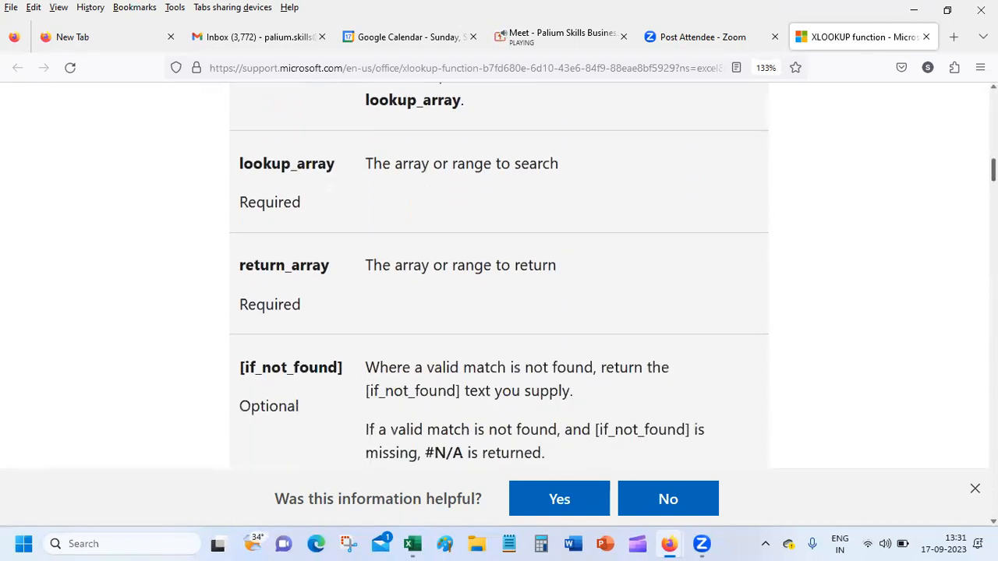
scroll(499, 273, "down", 2)
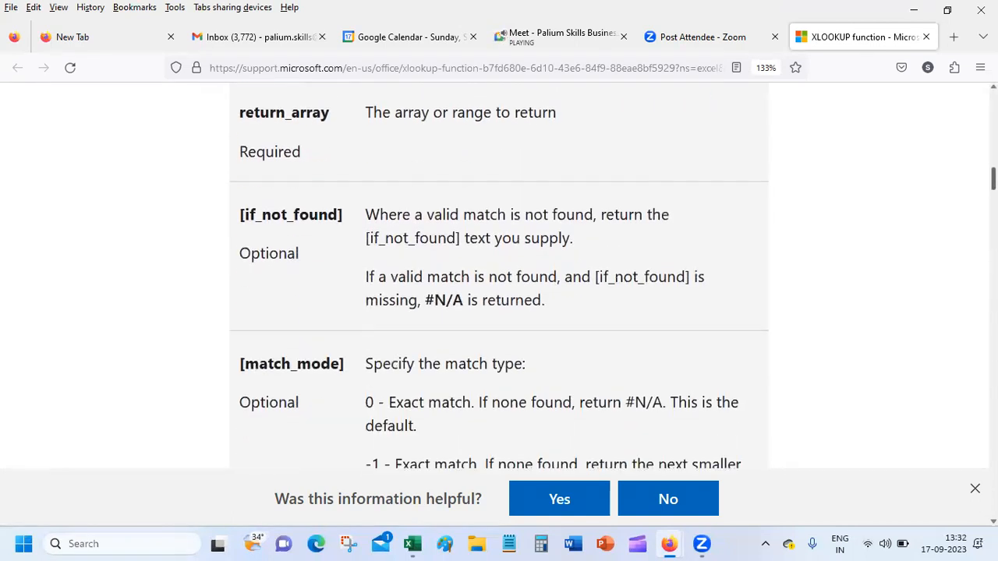
scroll(499, 273, "down", 1)
scroll(499, 273, "down", 1)
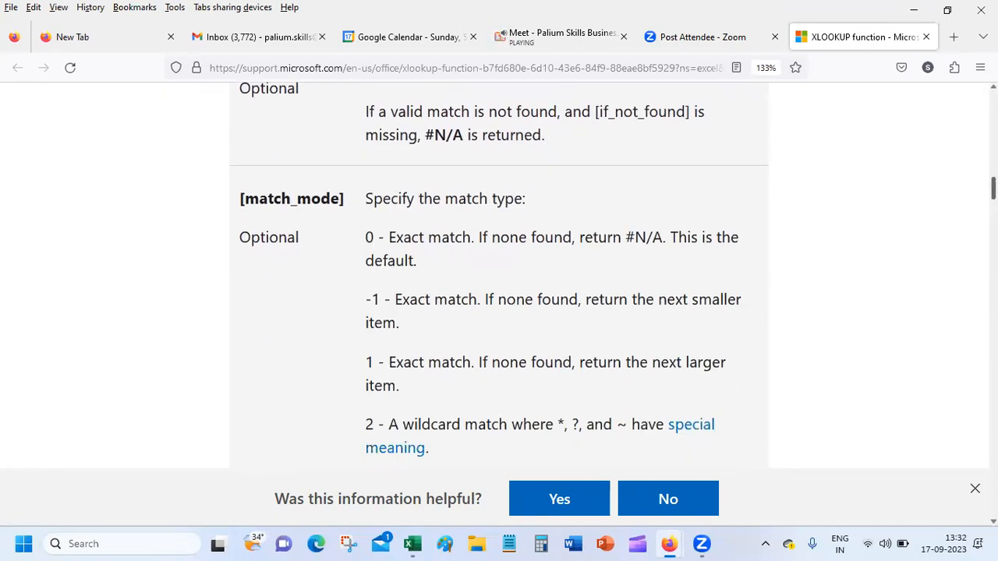
scroll(498, 273, "down", 3)
scroll(498, 272, "up", 2)
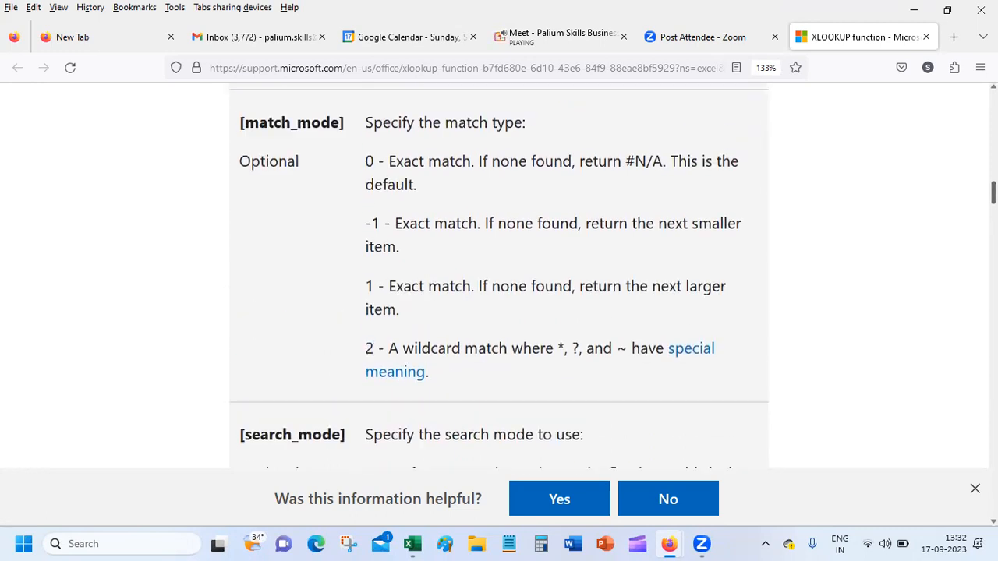
scroll(499, 273, "down", 4)
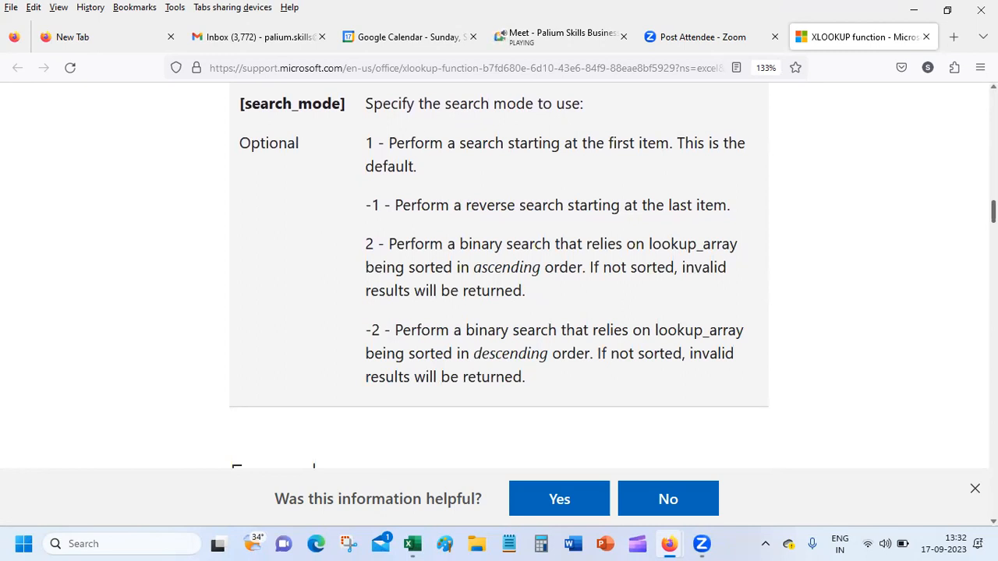
scroll(499, 273, "down", 4)
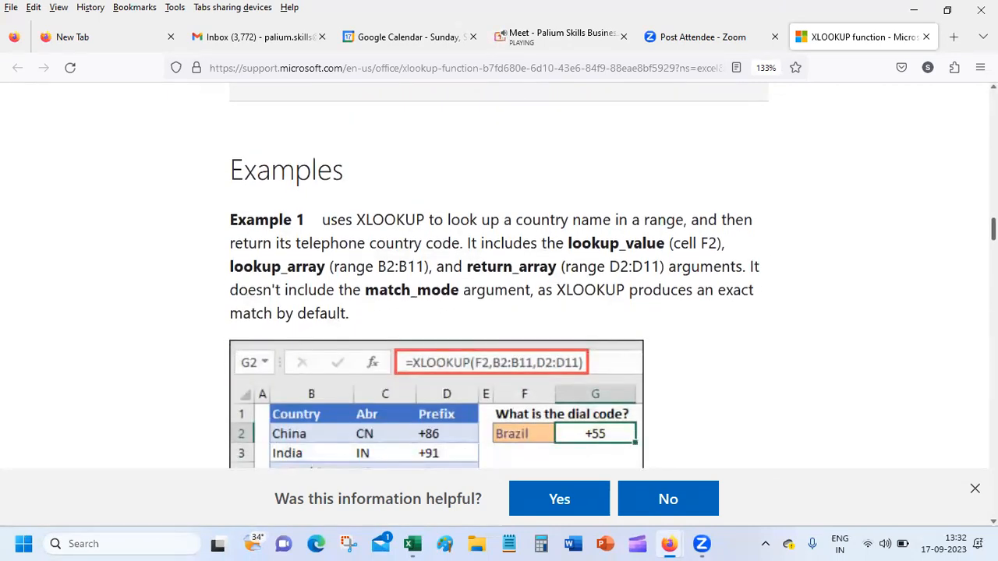
scroll(499, 273, "down", 1)
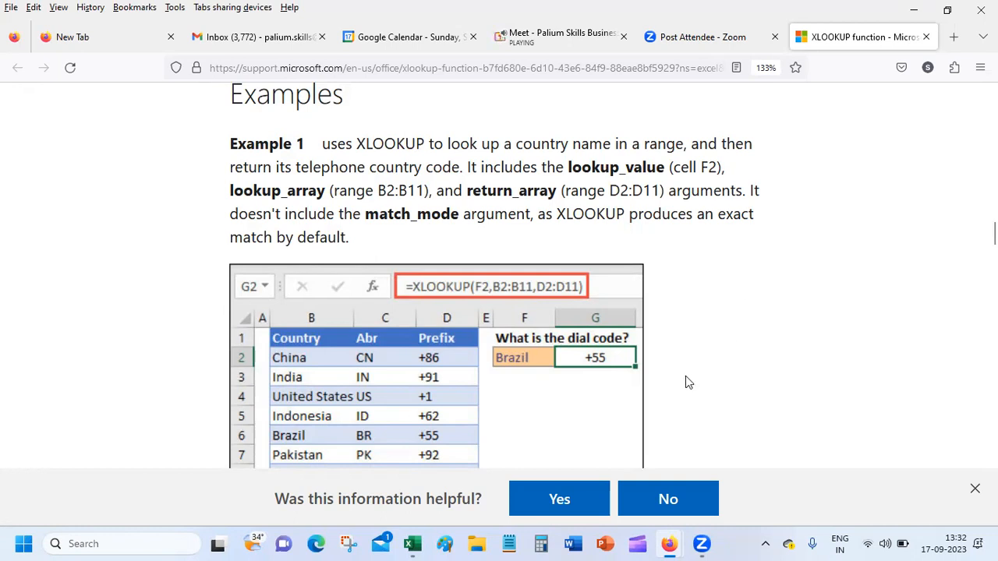
Back in the workbook, trim B3's return array from {2,3} to {2} and commit.
mouse_move(427, 542)
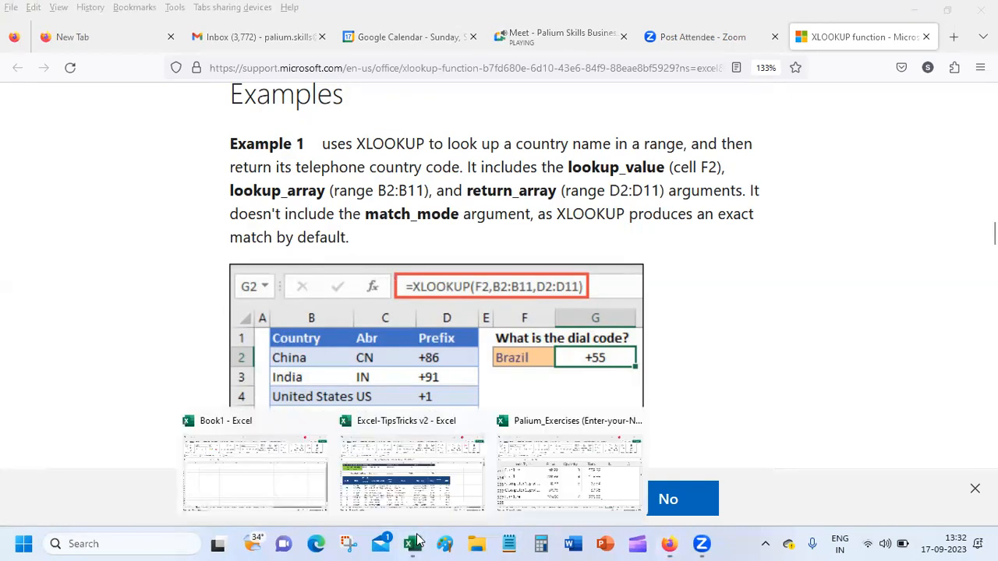
left_click(421, 491)
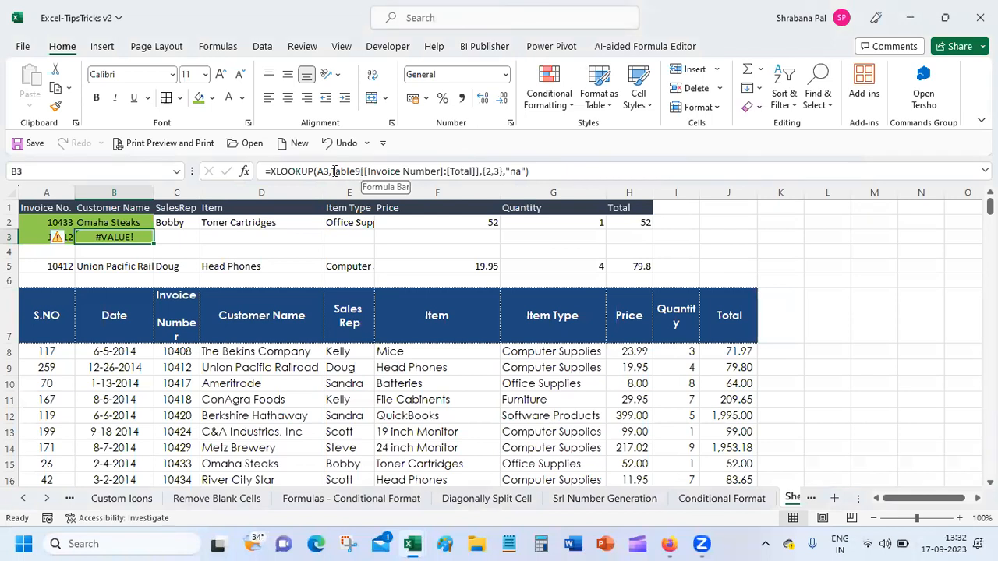
left_click(501, 170)
key("BackSpace")
key("BackSpace")
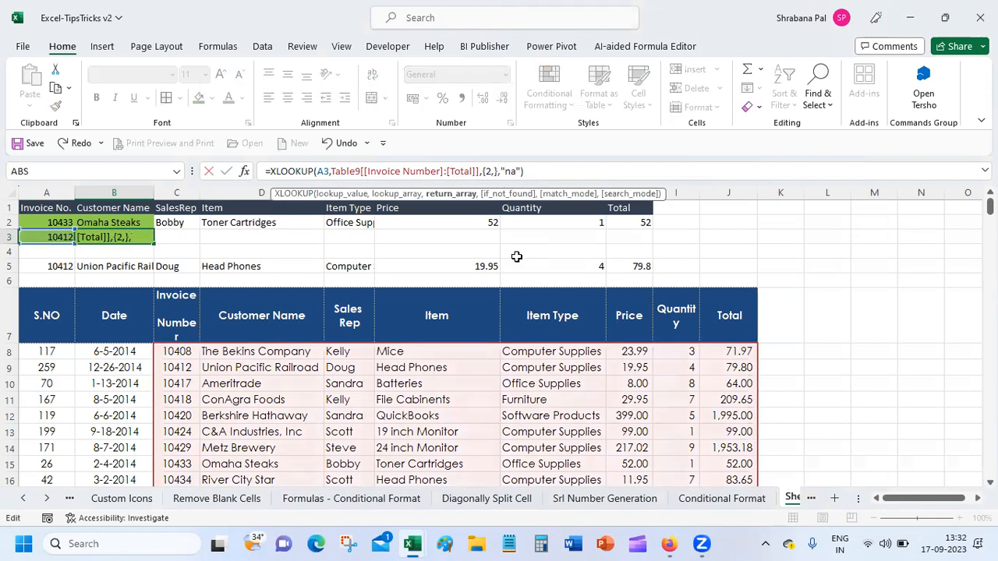
key("Return")
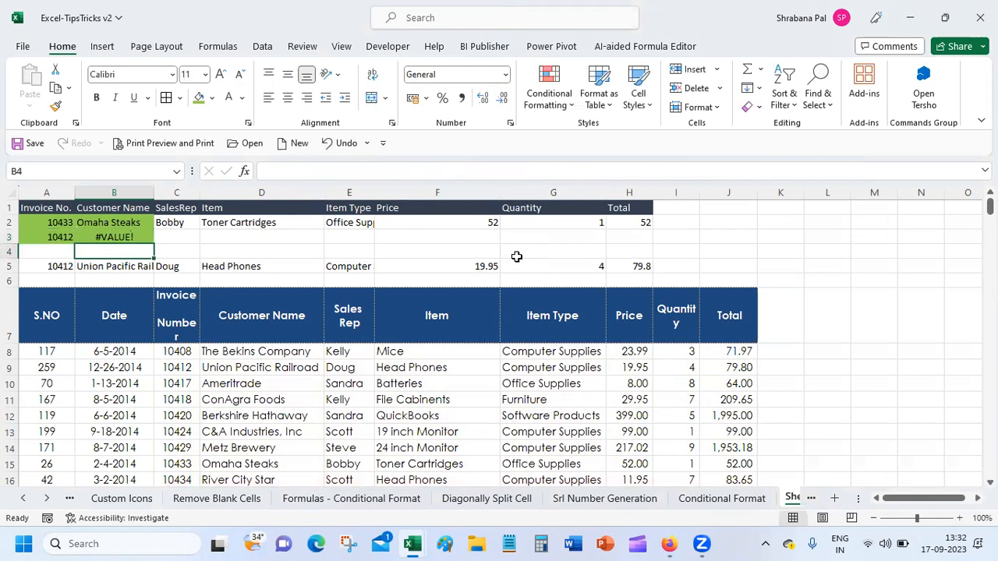
key("Up")
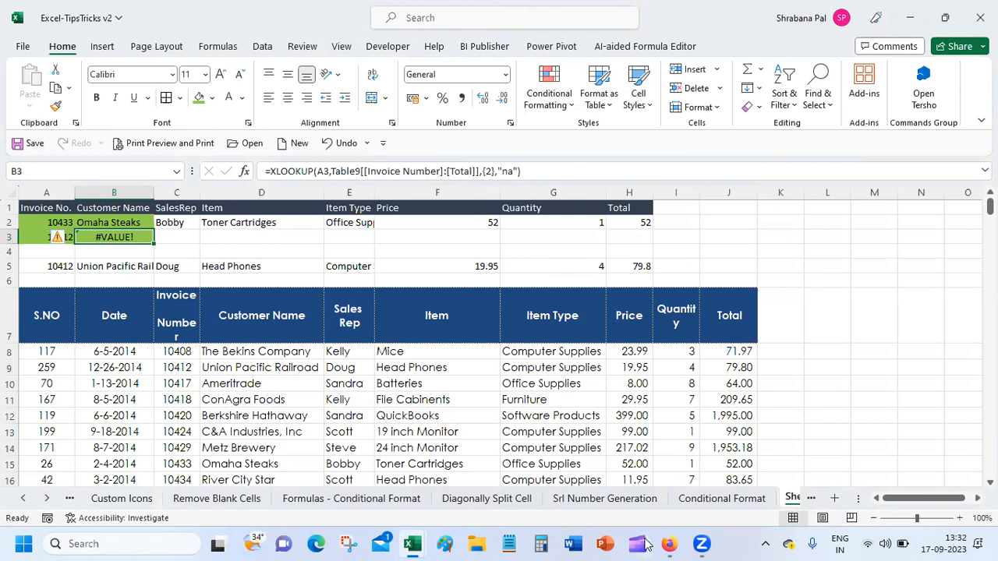
Check the XLOOKUP help page in Firefox, then return to the workbook.
left_click(669, 543)
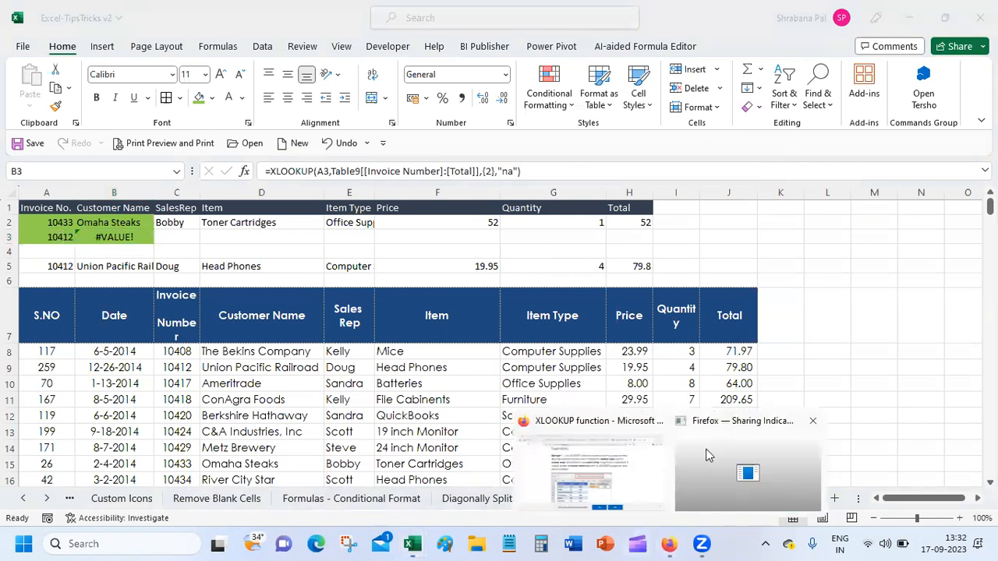
left_click(589, 472)
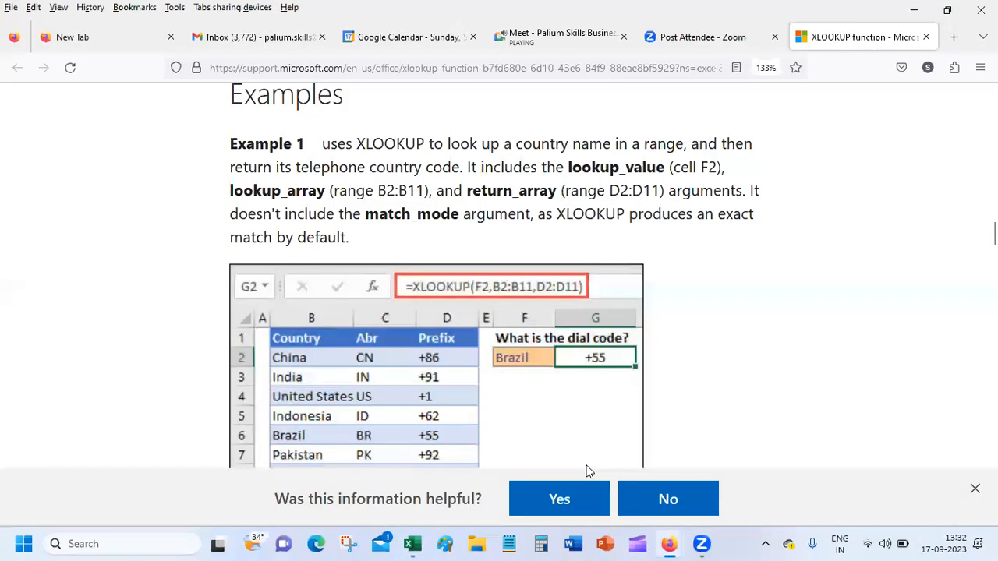
left_click(915, 10)
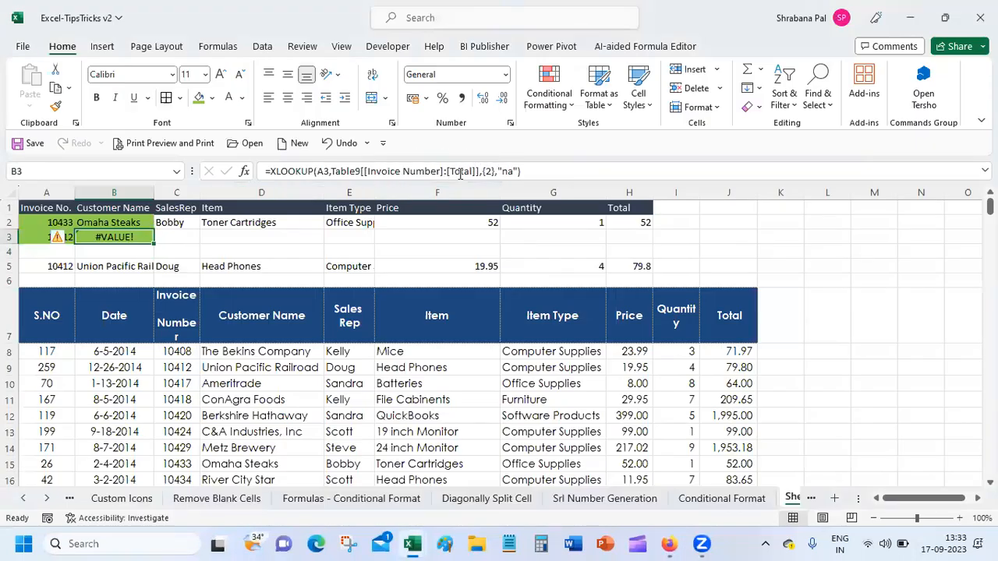
Replace {2} with D8:J8 as B3's return array and re-enter the formula.
left_click(494, 171)
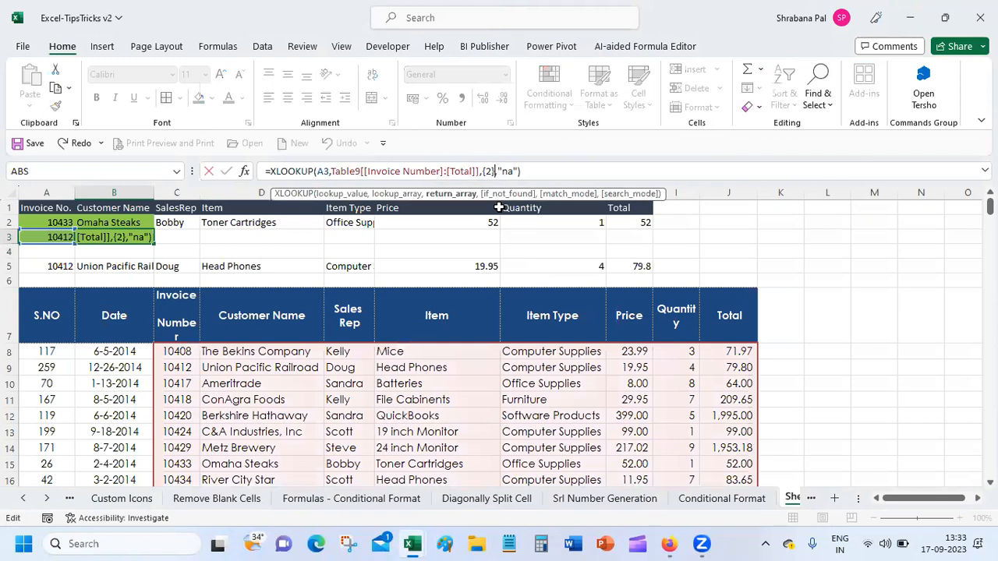
key("BackSpace")
key("BackSpace")
key("BackSpace")
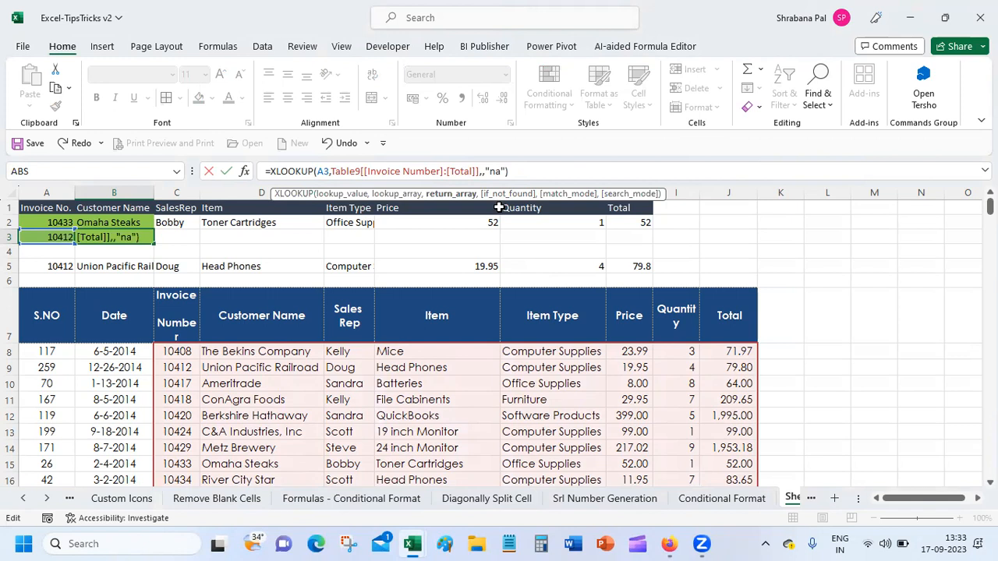
type("d")
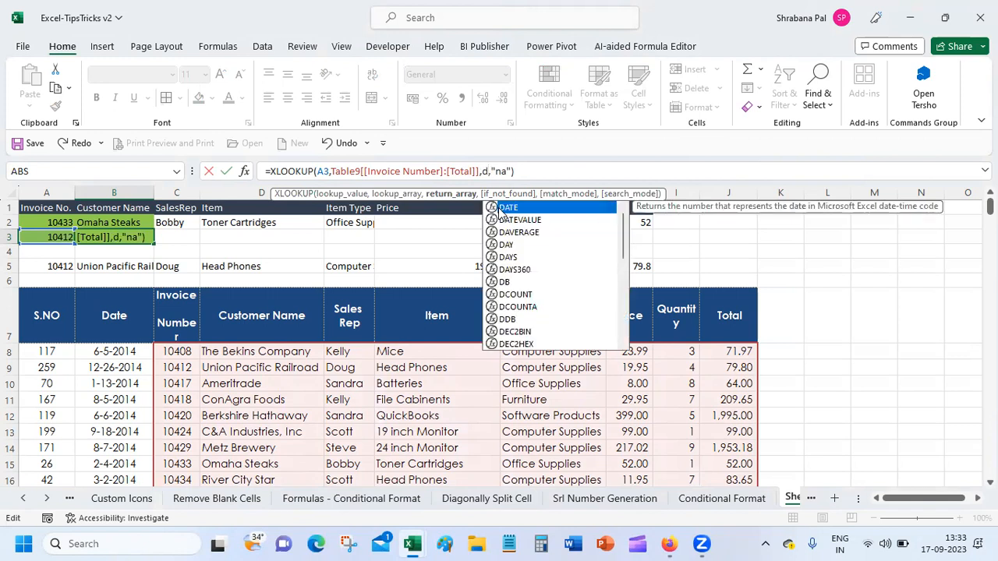
type("8")
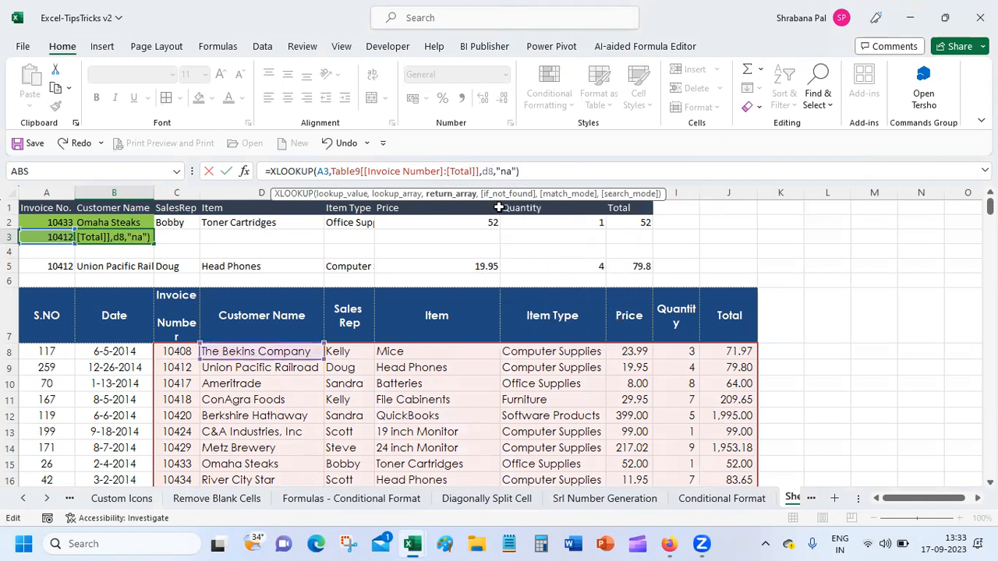
type(":j")
type("8")
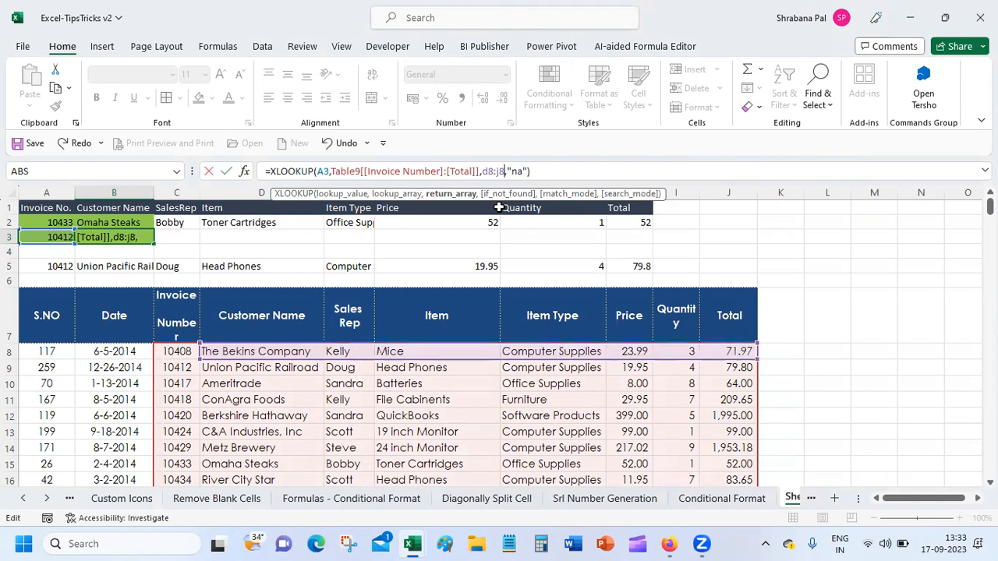
key("Return")
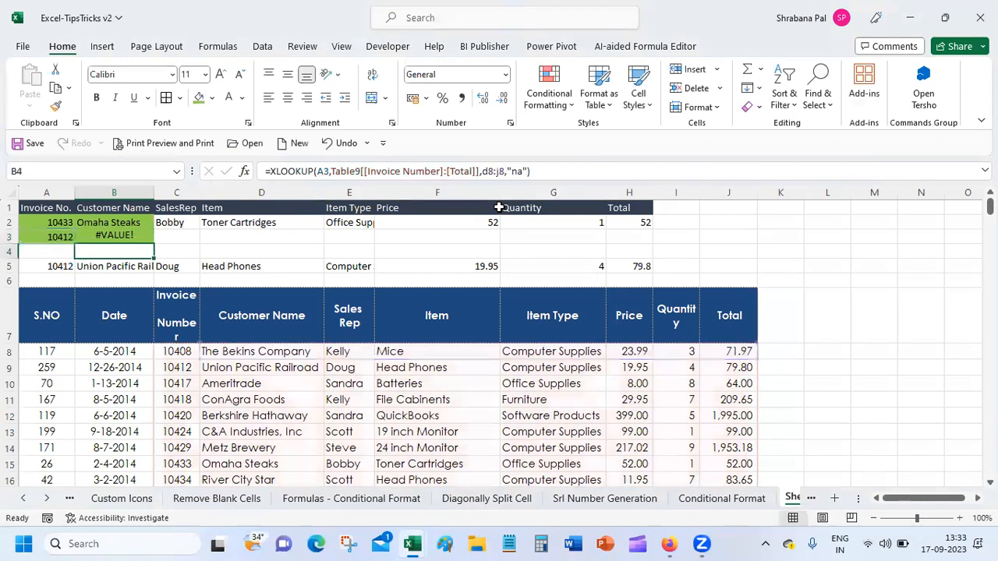
key("Up")
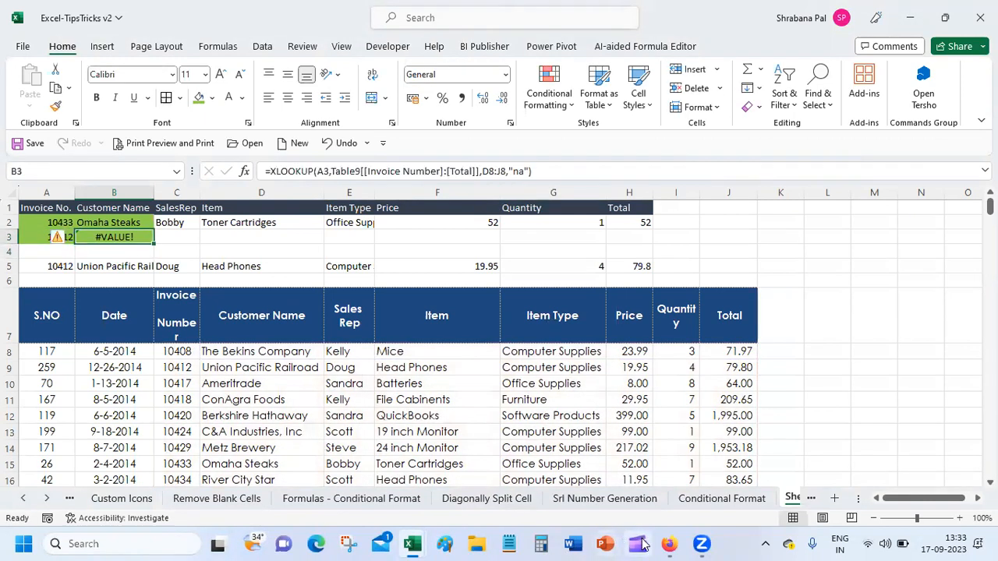
Scroll the XLOOKUP help page to Example 2, returning employee name and department together.
mouse_move(662, 543)
left_click(608, 468)
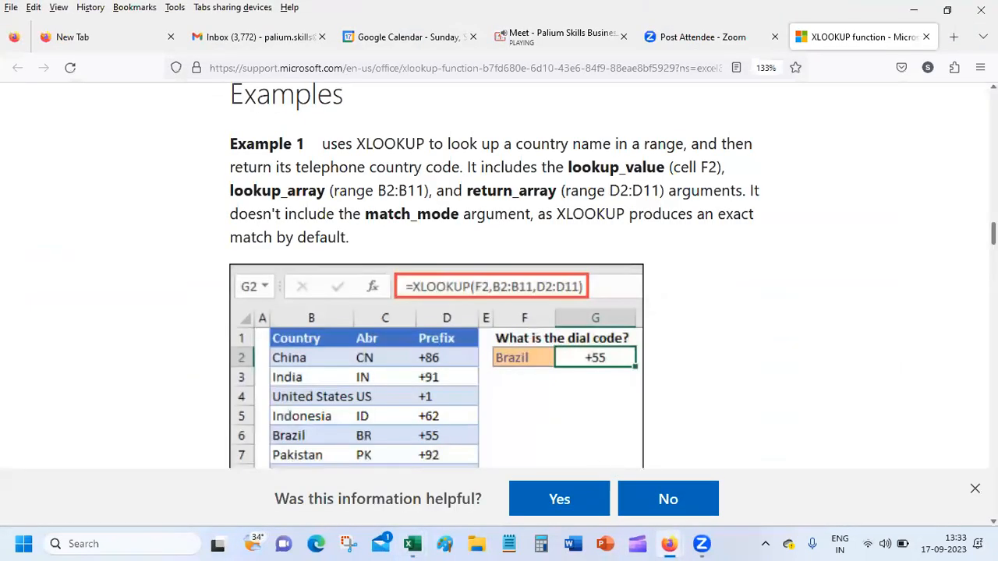
scroll(746, 421, "down", 2)
scroll(499, 275, "down", 5)
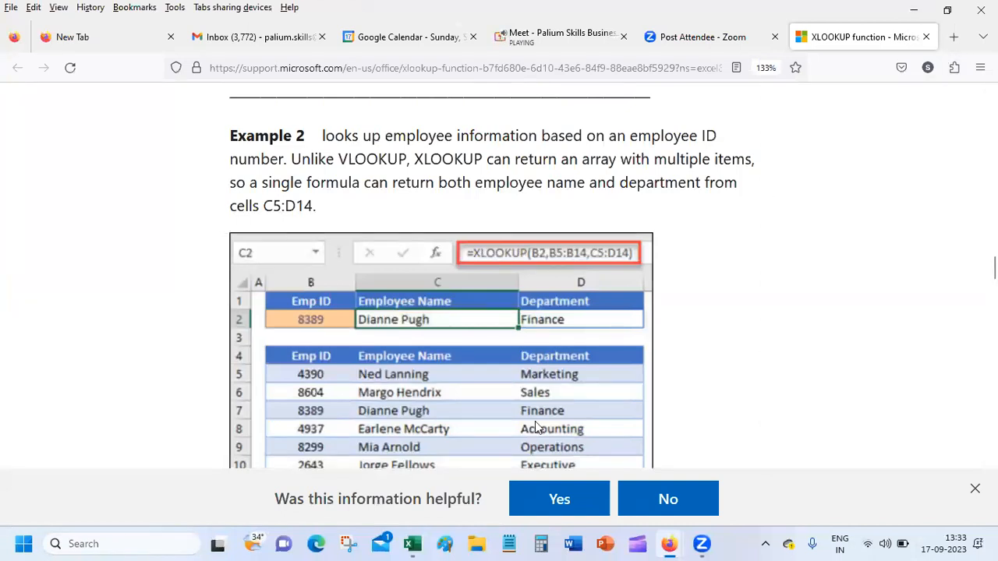
Extend B3's XLOOKUP return range to D8:J272.
mouse_move(671, 544)
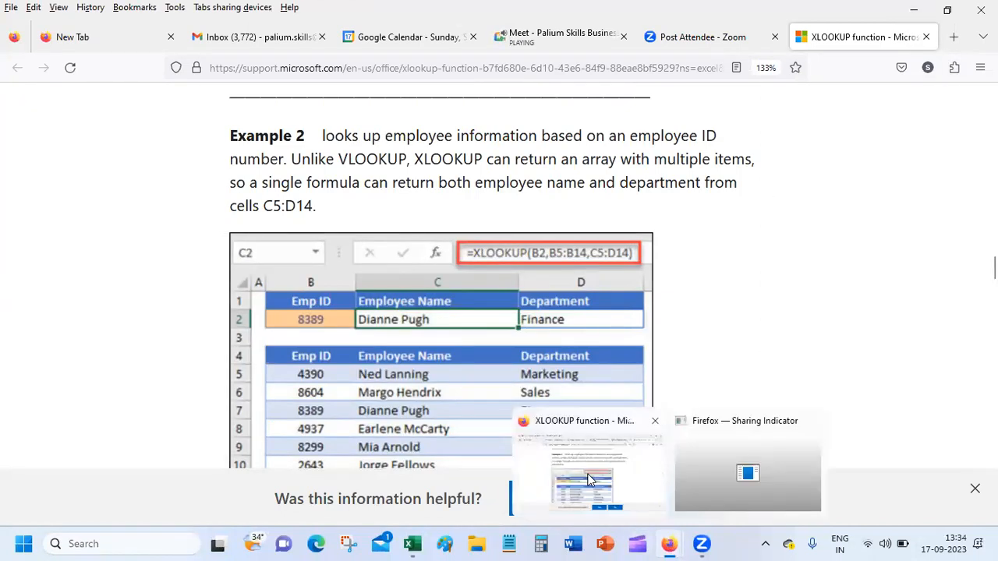
mouse_move(413, 544)
left_click(430, 480)
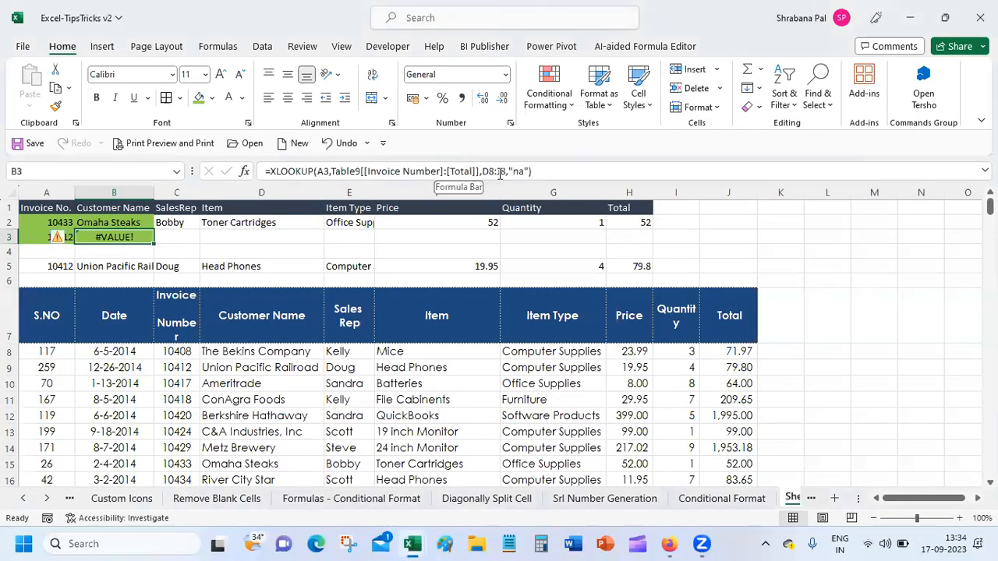
mouse_move(988, 206)
left_mouse_down()
mouse_move(989, 468)
mouse_move(989, 204)
left_mouse_up()
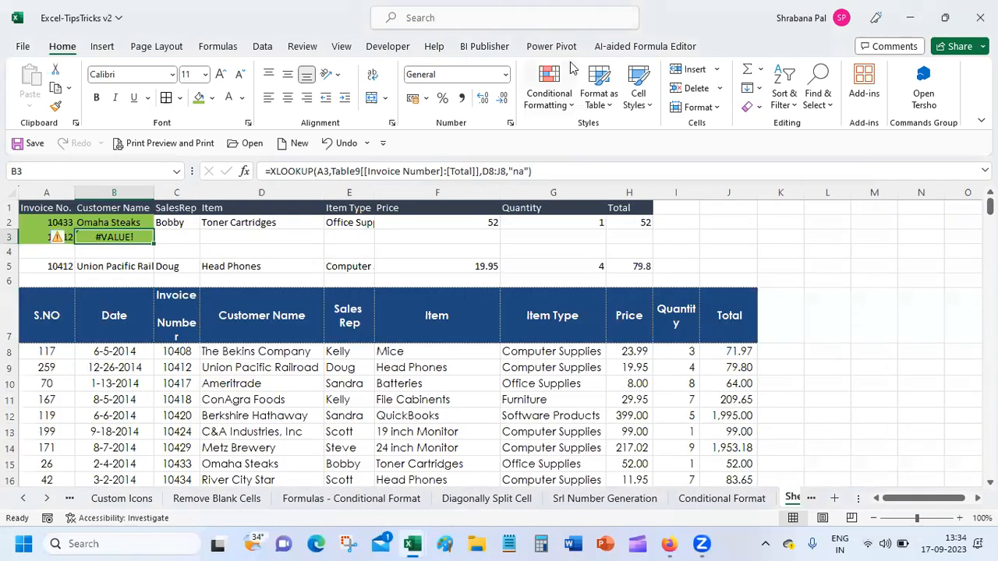
left_click(501, 172)
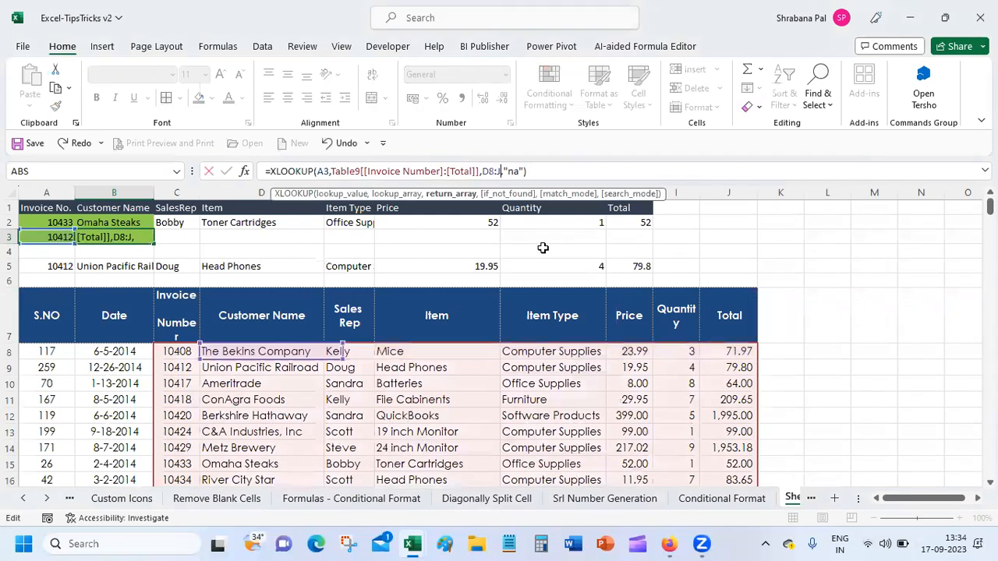
type("272")
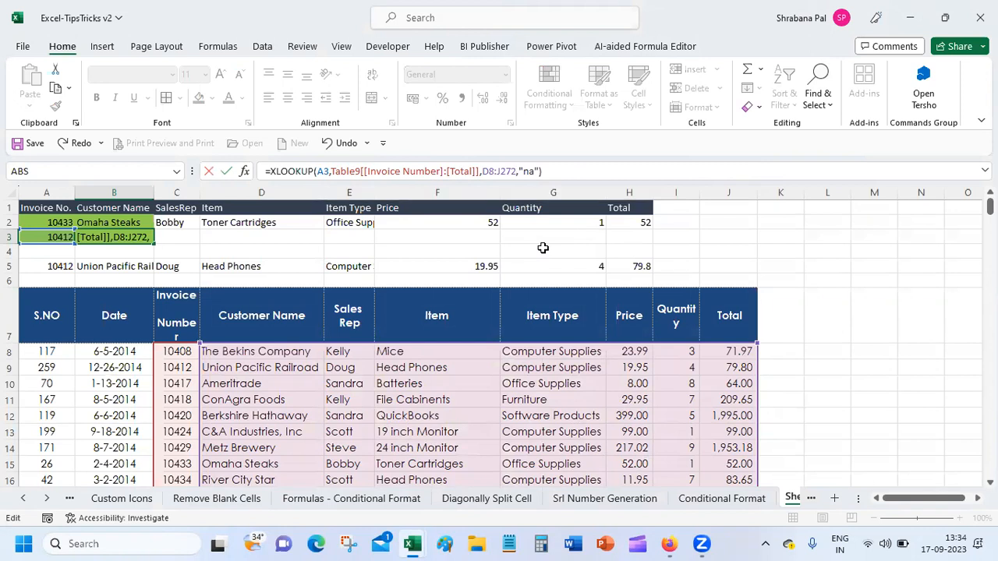
key("Return")
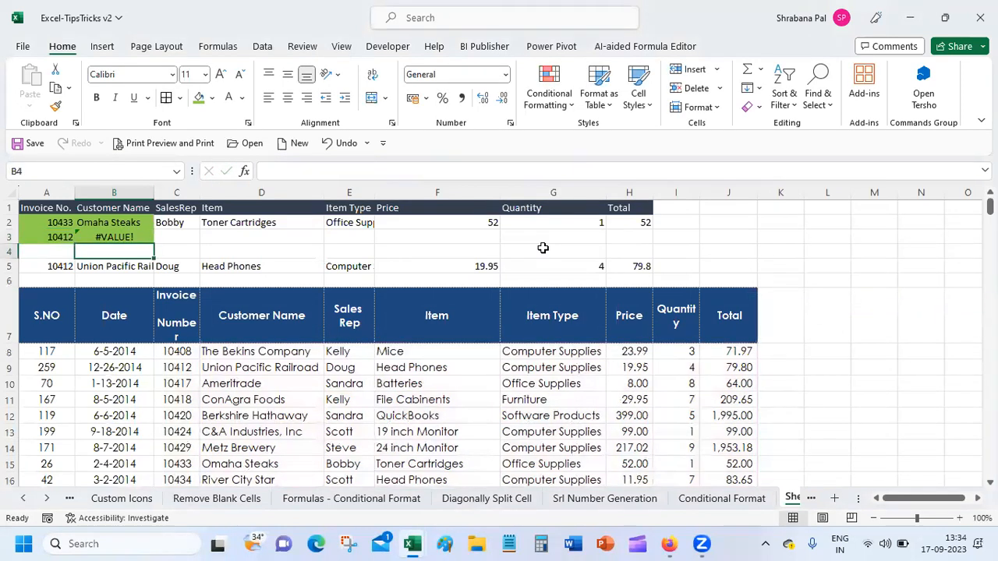
key("Up")
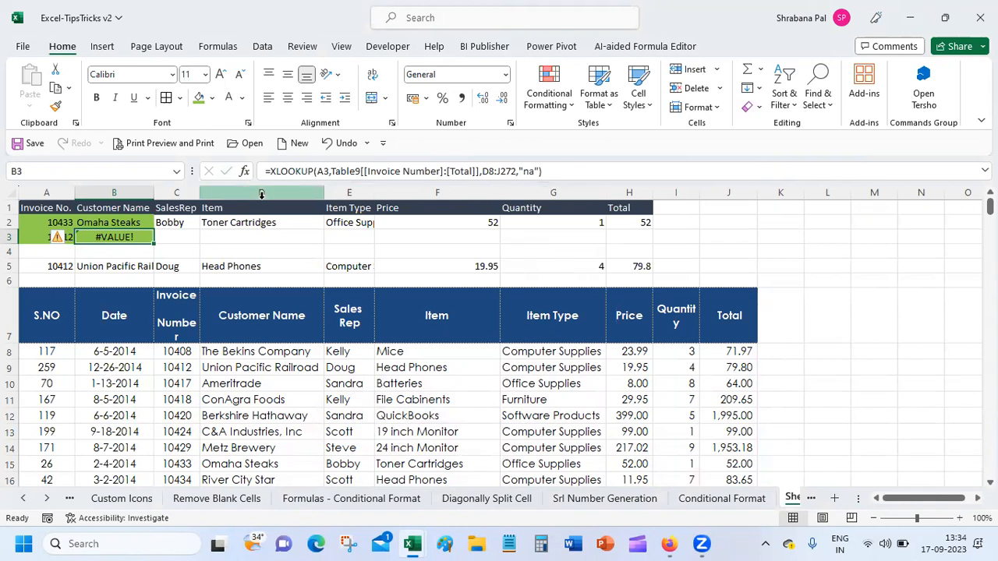
Delete [[Invoice Number]:[Total]] so the lookup array is the whole Table9.
left_click_drag(331, 171, 481, 173)
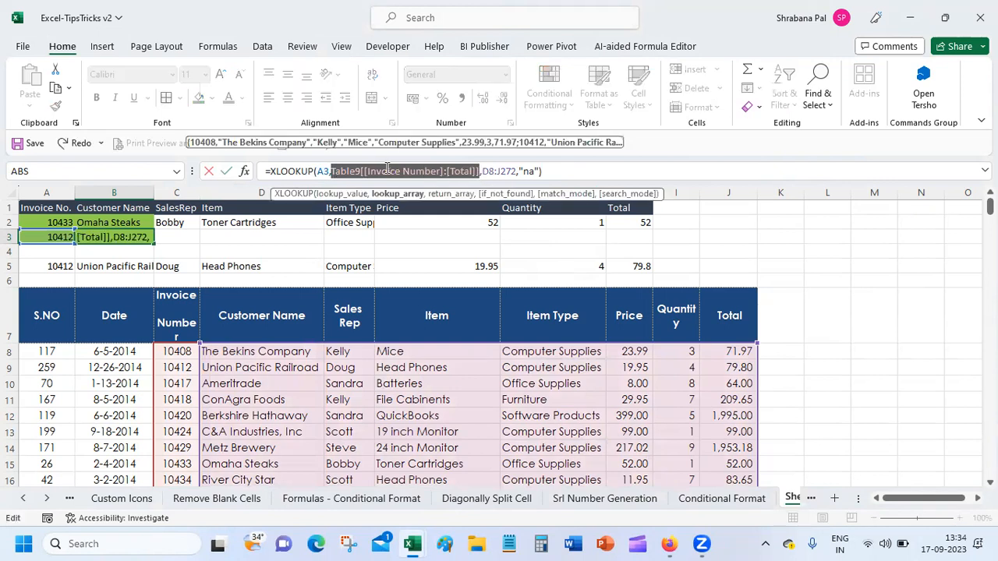
left_click(363, 171)
left_click_drag(363, 170, 479, 174)
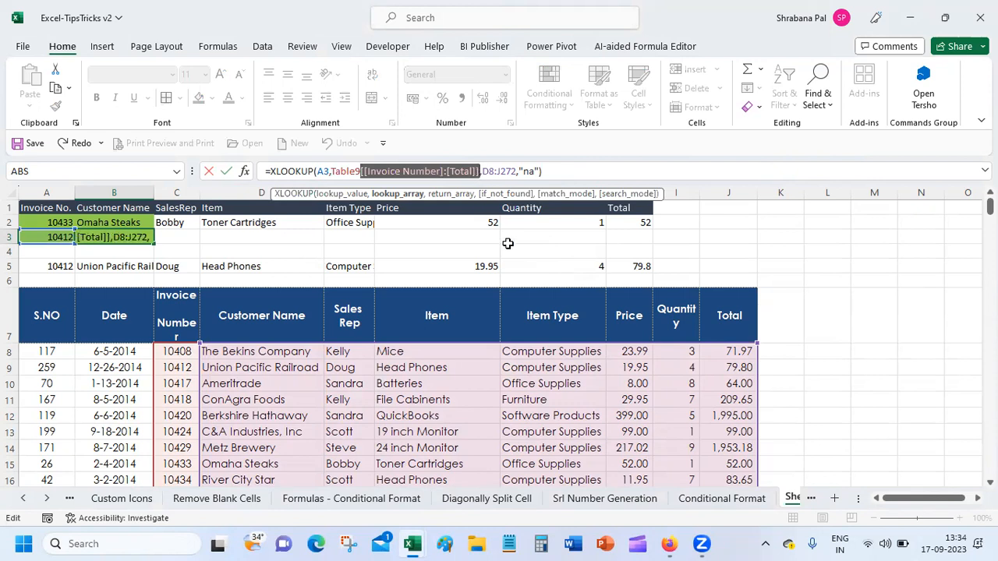
key("BackSpace")
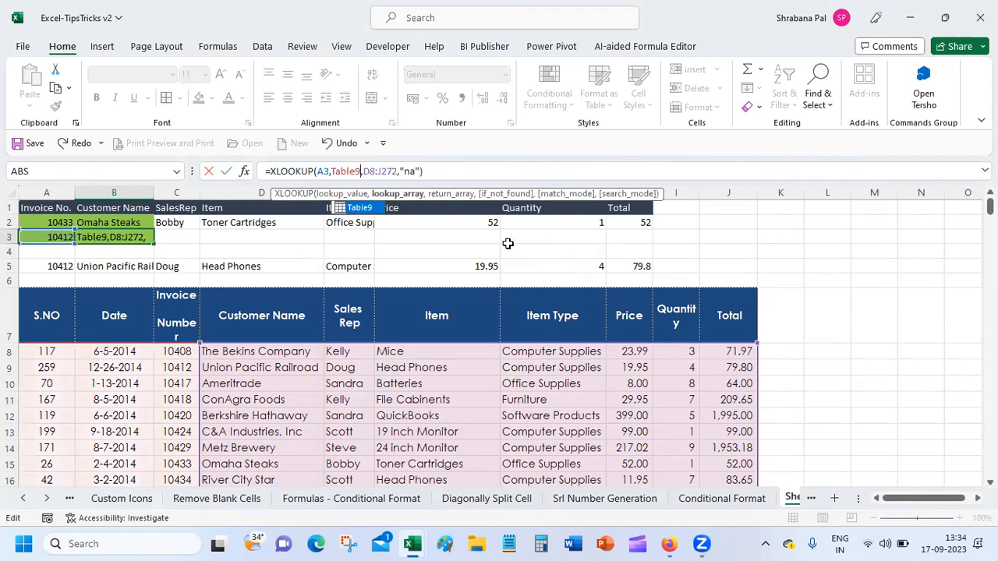
key("Return")
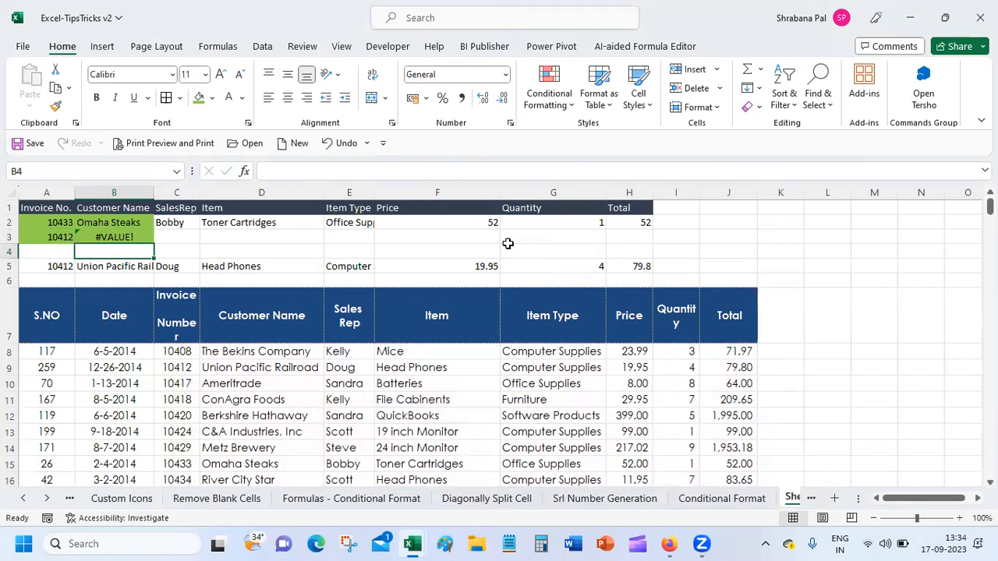
Append match mode 0 (Exact match) and search mode 1 (first-to-last) to B3's XLOOKUP.
key("Up")
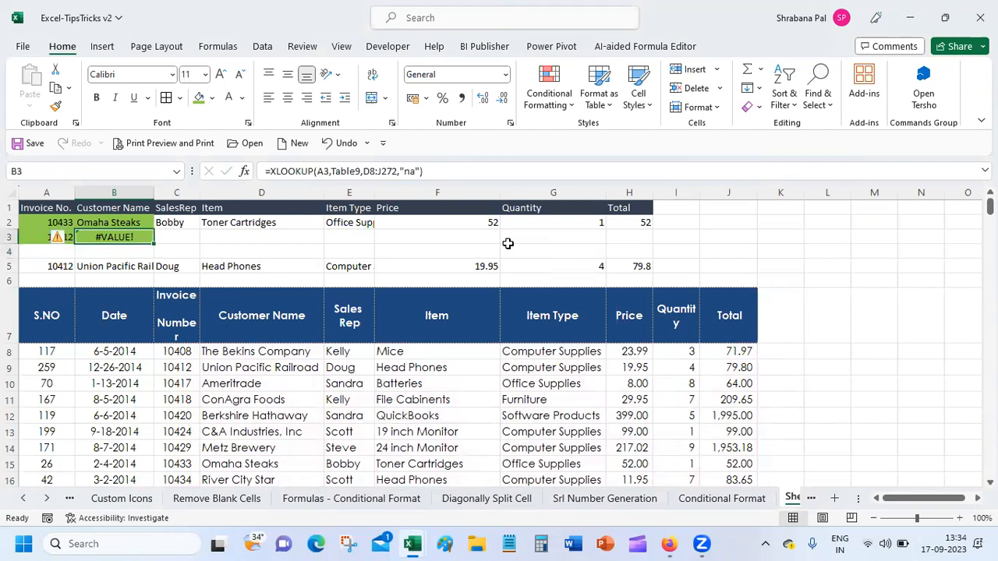
left_click(421, 172)
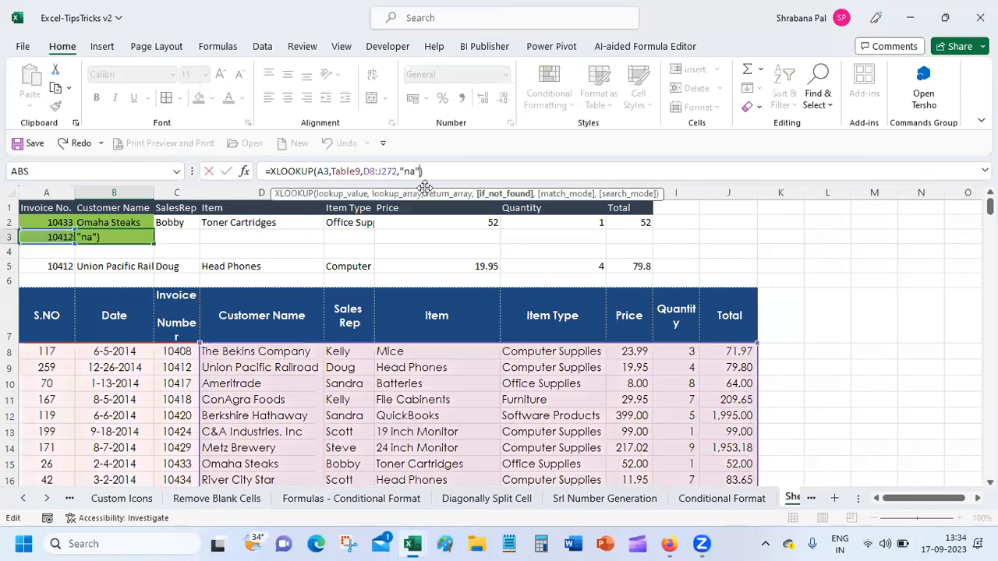
type(",")
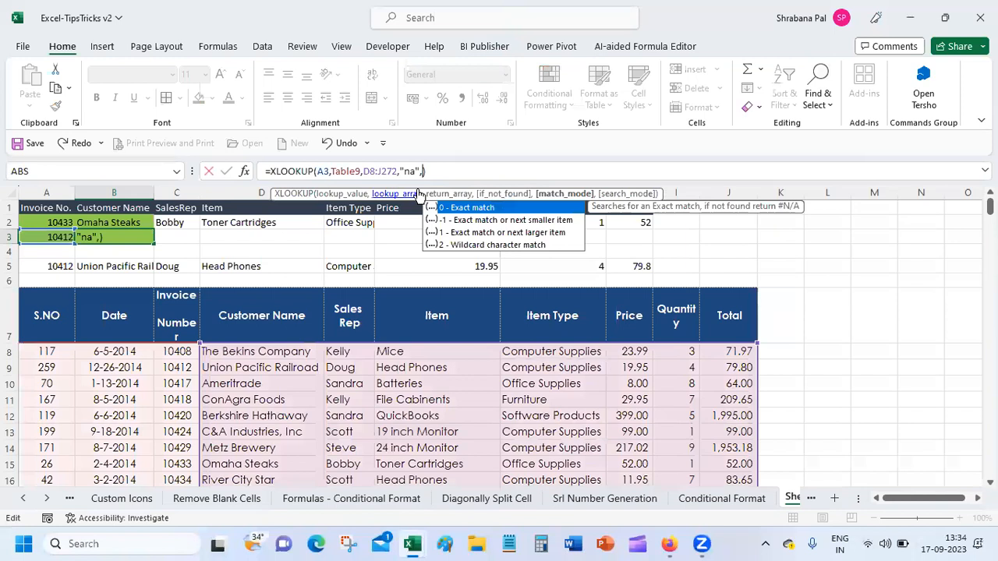
double_click(482, 207)
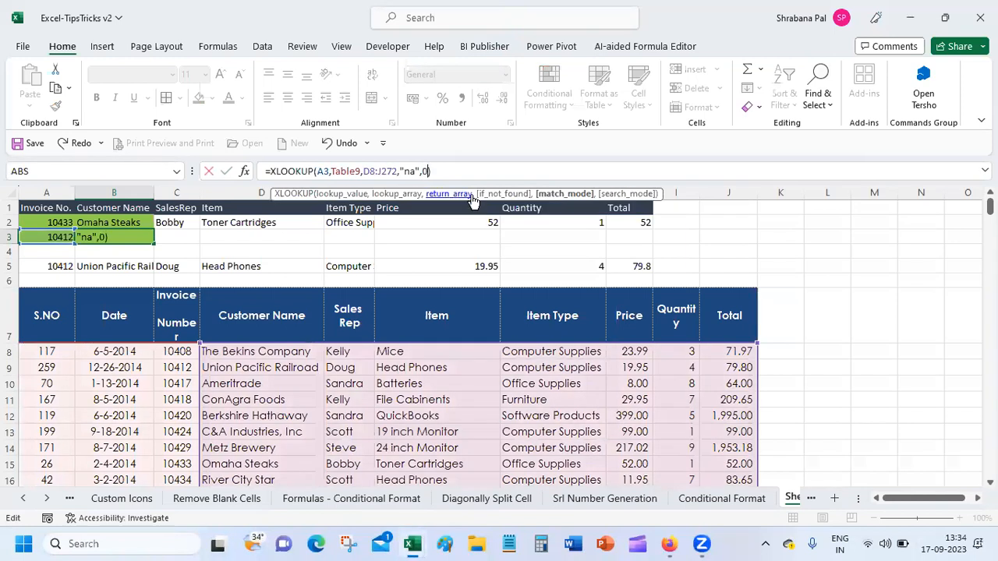
type(",")
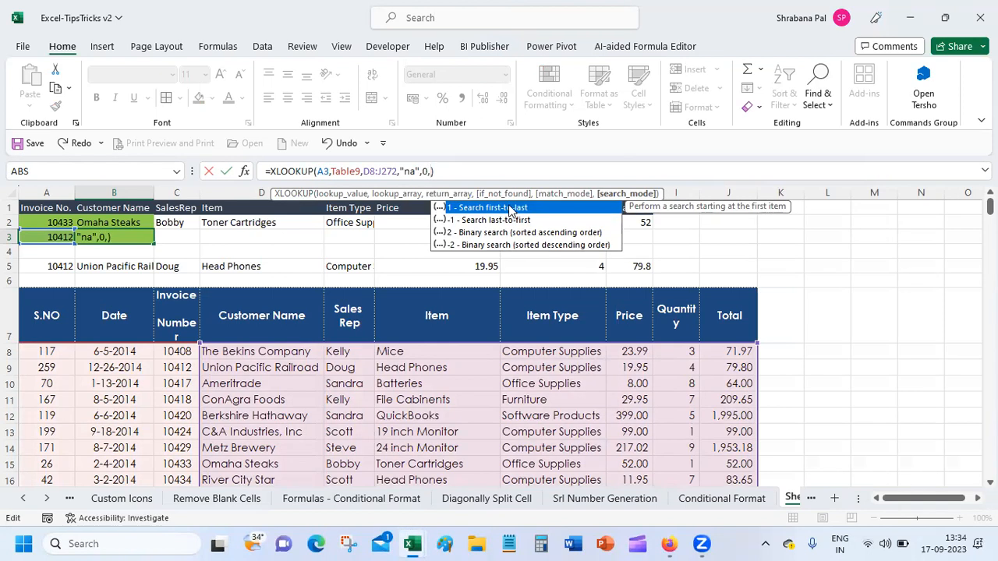
double_click(508, 207)
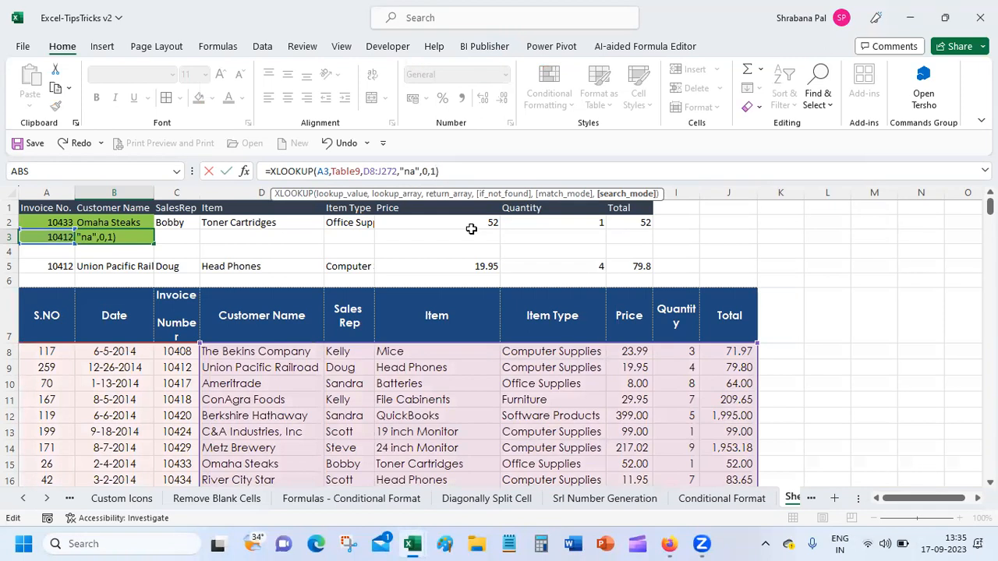
key("Return")
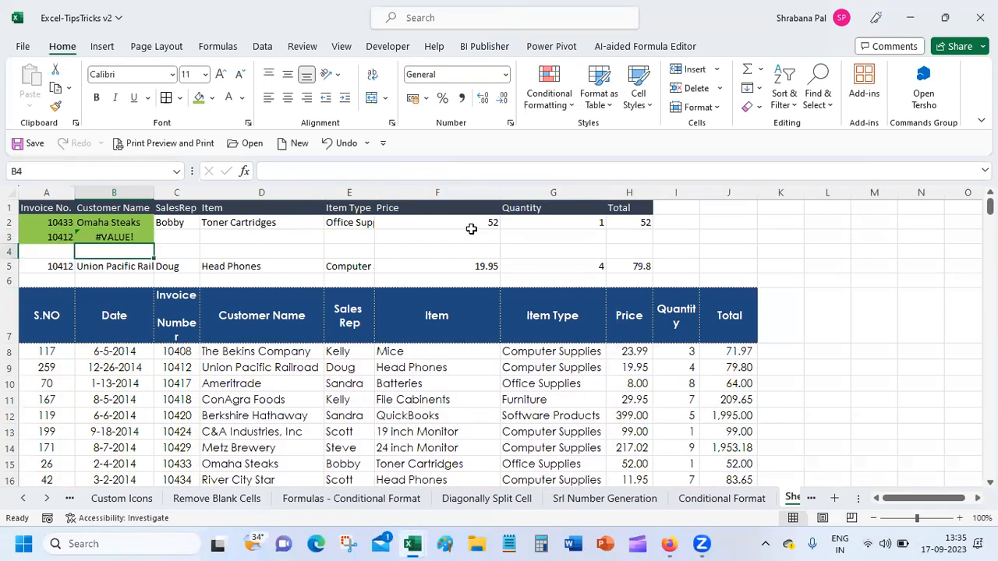
key("Up")
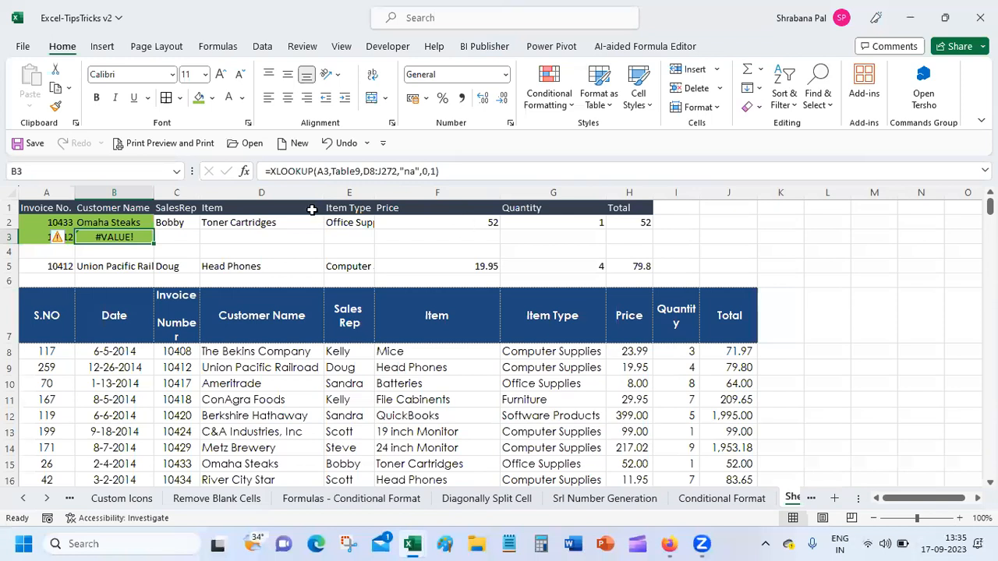
left_click(244, 172)
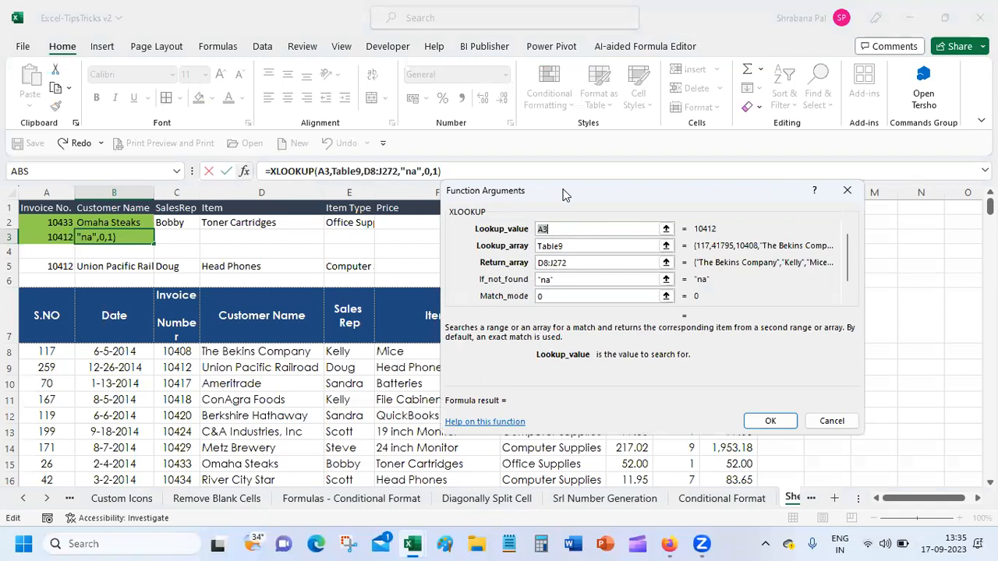
left_click(584, 263)
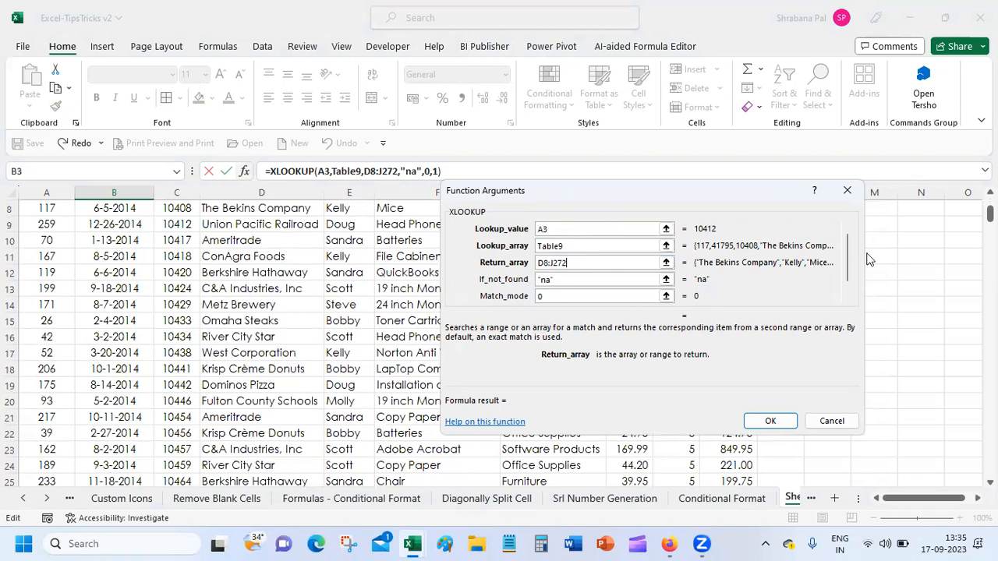
scroll(853, 286, "down", 1)
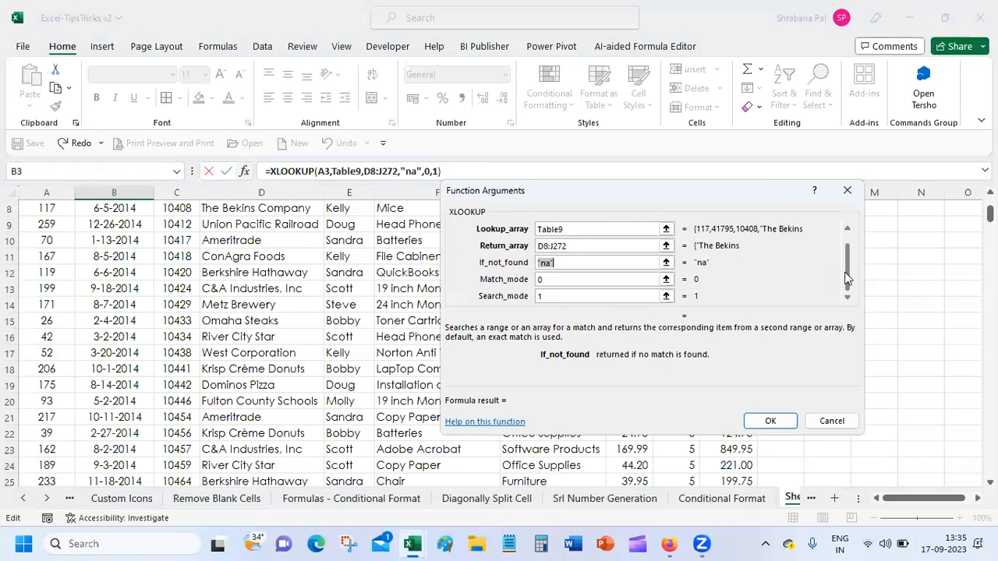
left_click(620, 246)
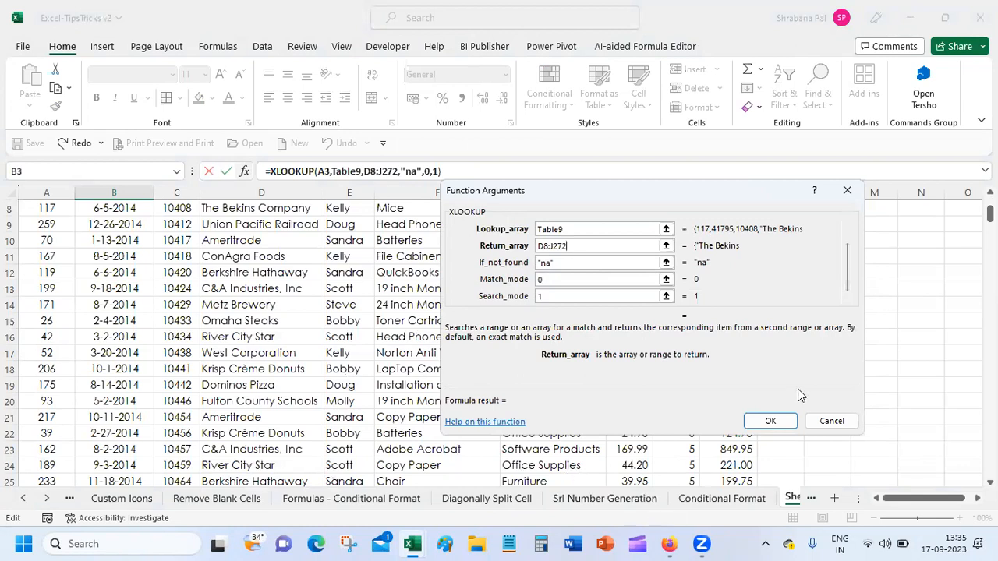
left_click(832, 421)
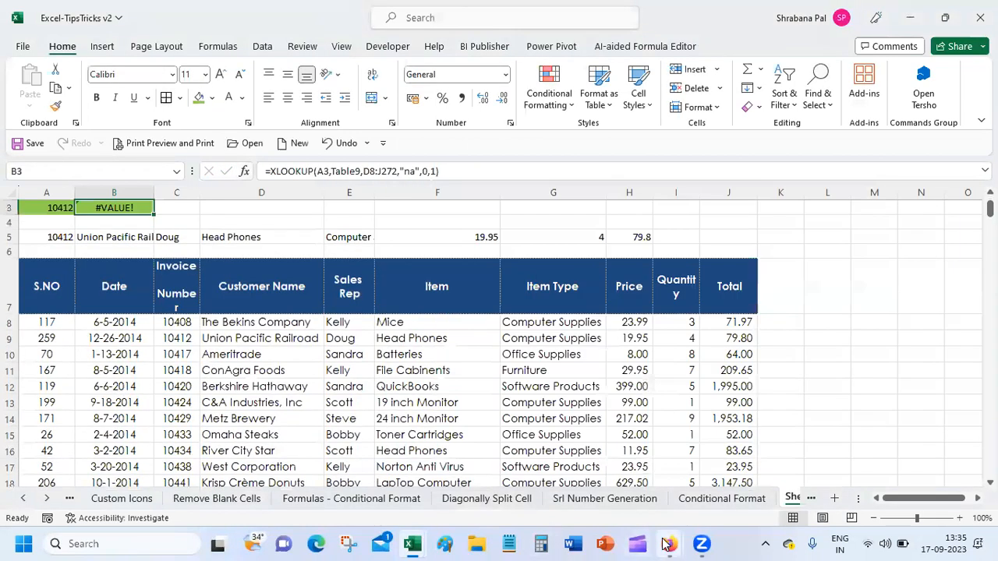
View the help page's Example 2, where one XLOOKUP returns several columns.
mouse_move(668, 544)
left_click(636, 475)
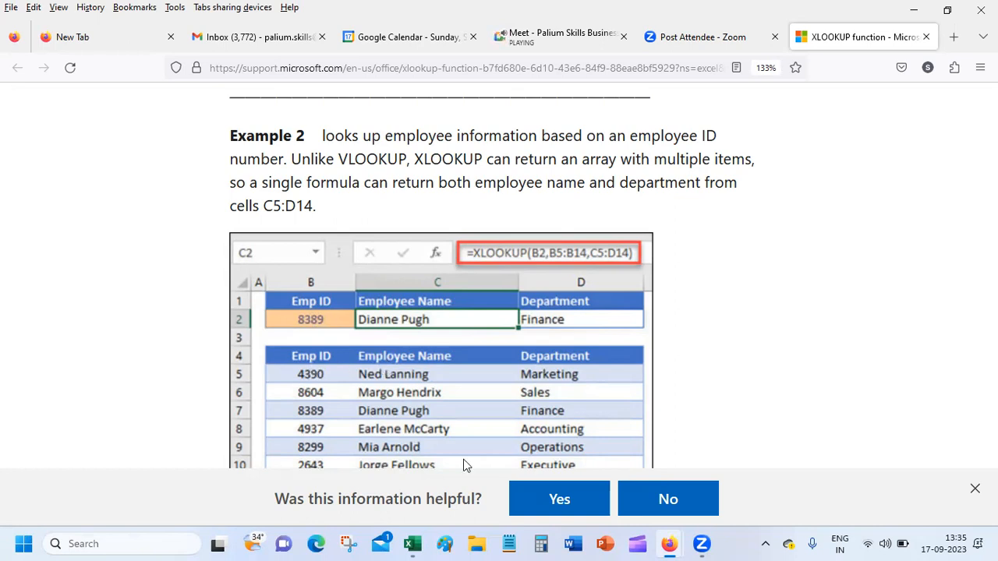
mouse_move(670, 543)
Replace Table9 in B3's formula with the Invoice Number column, Table9[Invoice Number].
mouse_move(413, 543)
left_click(432, 480)
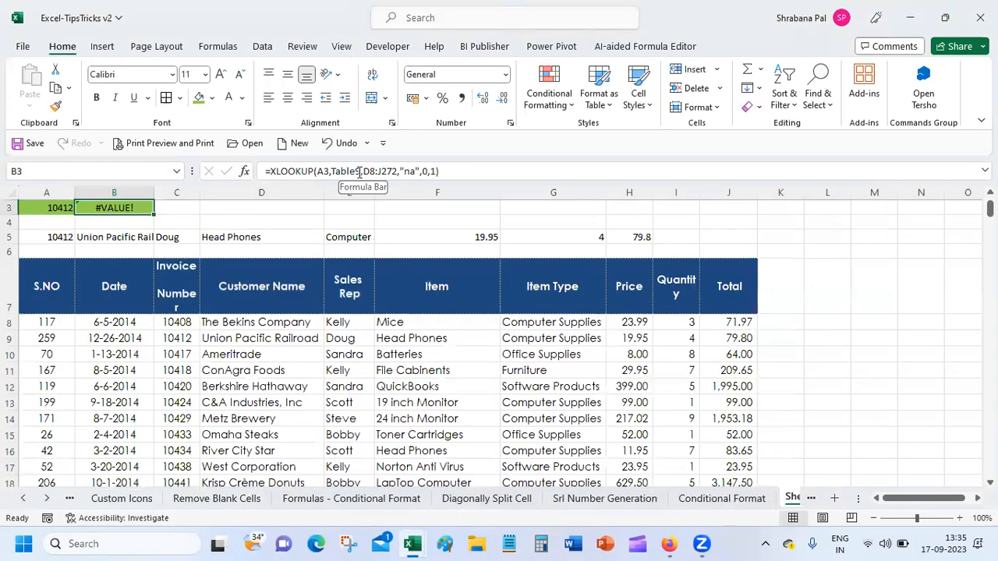
left_click_drag(331, 171, 359, 171)
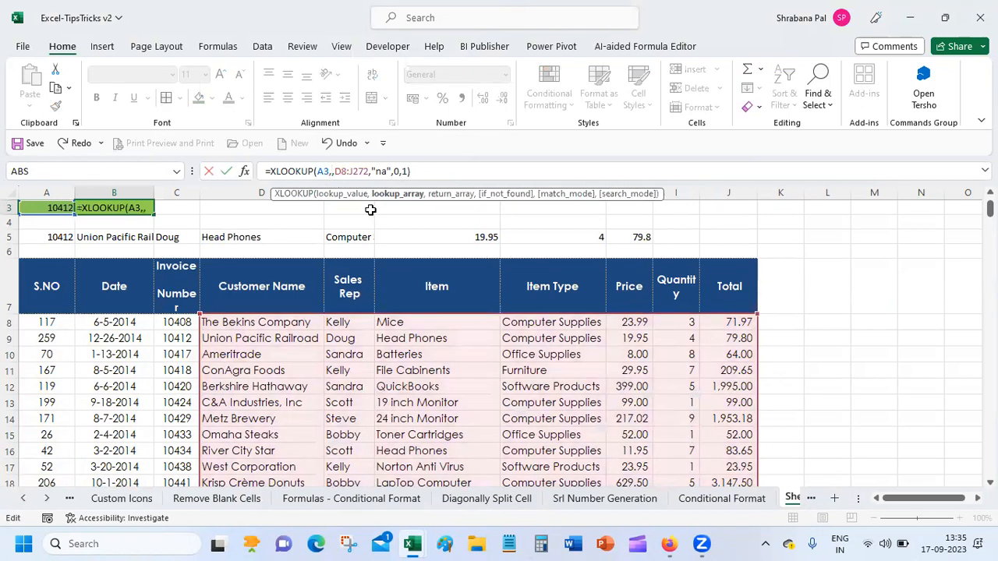
left_click(179, 322)
left_click_drag(178, 322, 173, 442)
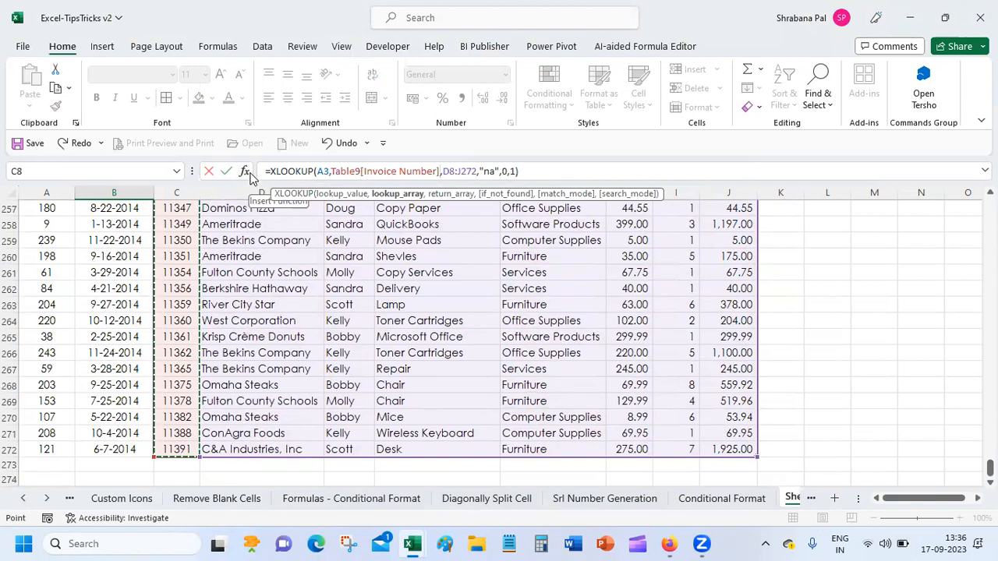
key("Escape")
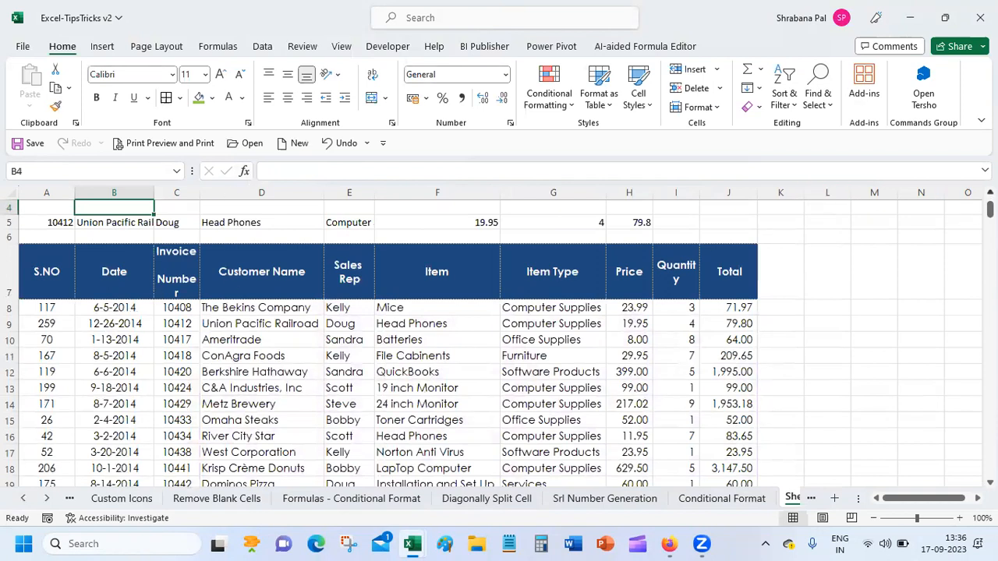
scroll(499, 342, "up", 1)
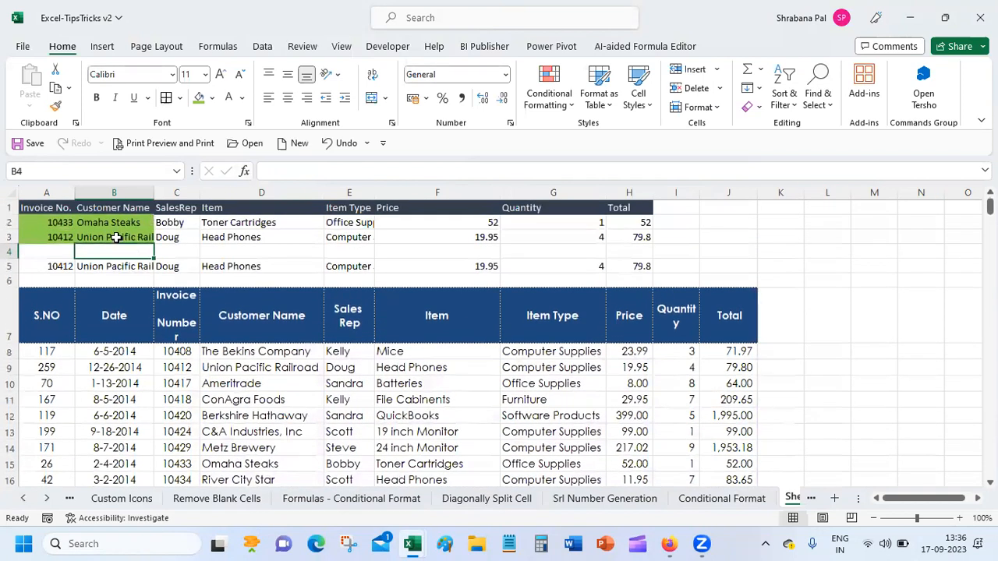
Open Function Arguments for B3's XLOOKUP and inspect the Table9[Invoice Number] lookup array.
left_click(115, 237)
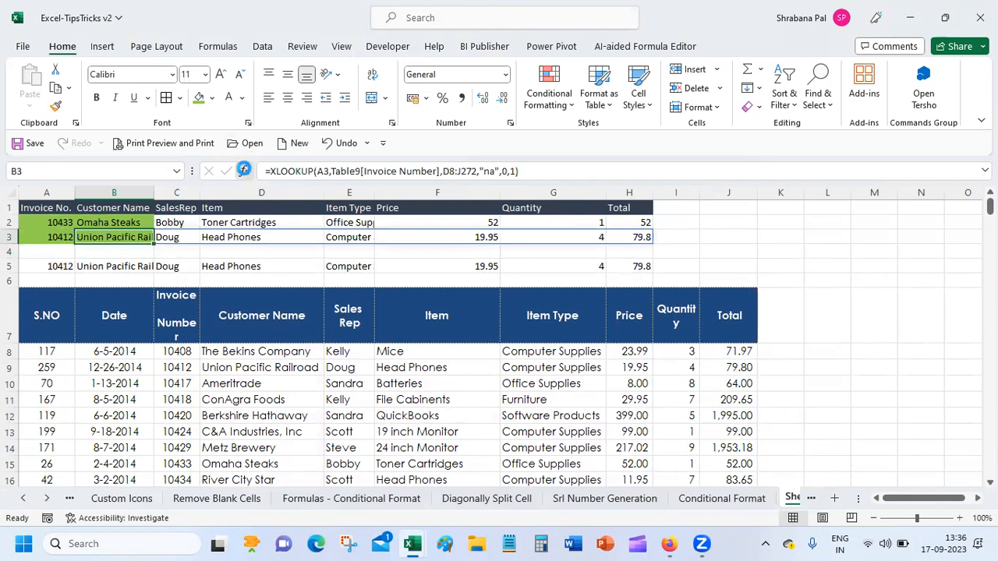
left_click(245, 170)
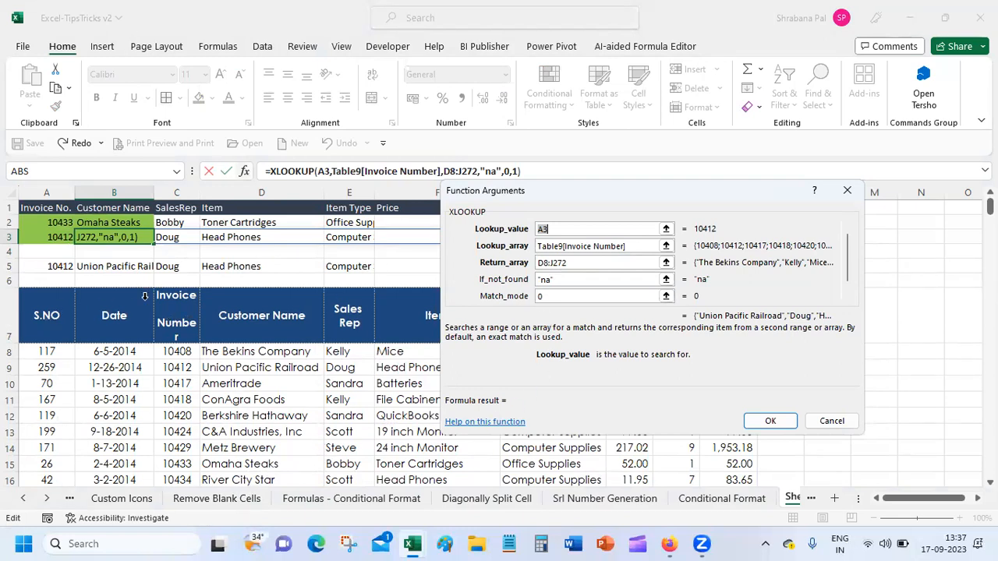
left_click(544, 246)
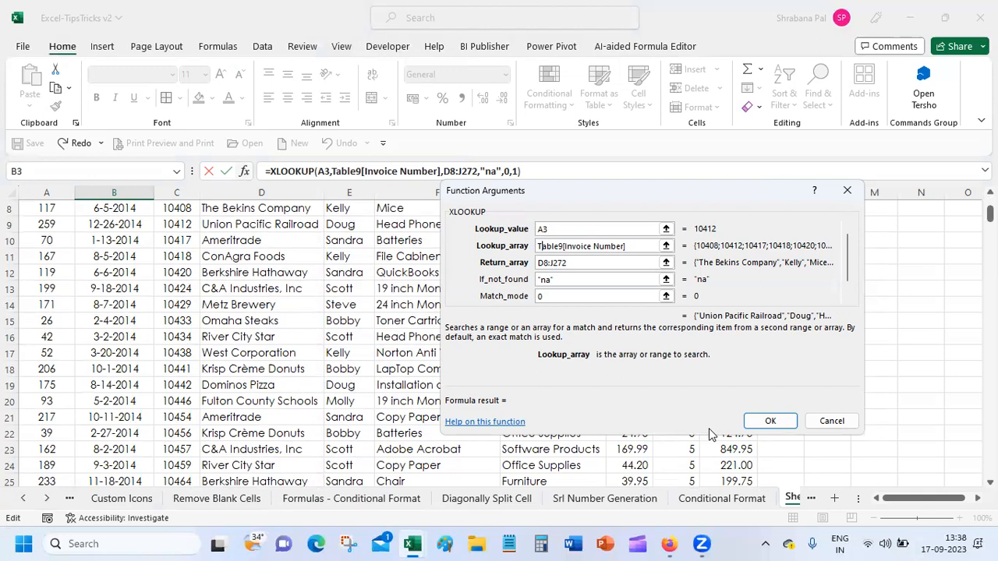
Confirm B3's XLOOKUP, review the VLOOKUP results in B5 and C5, and save the workbook.
left_click(770, 420)
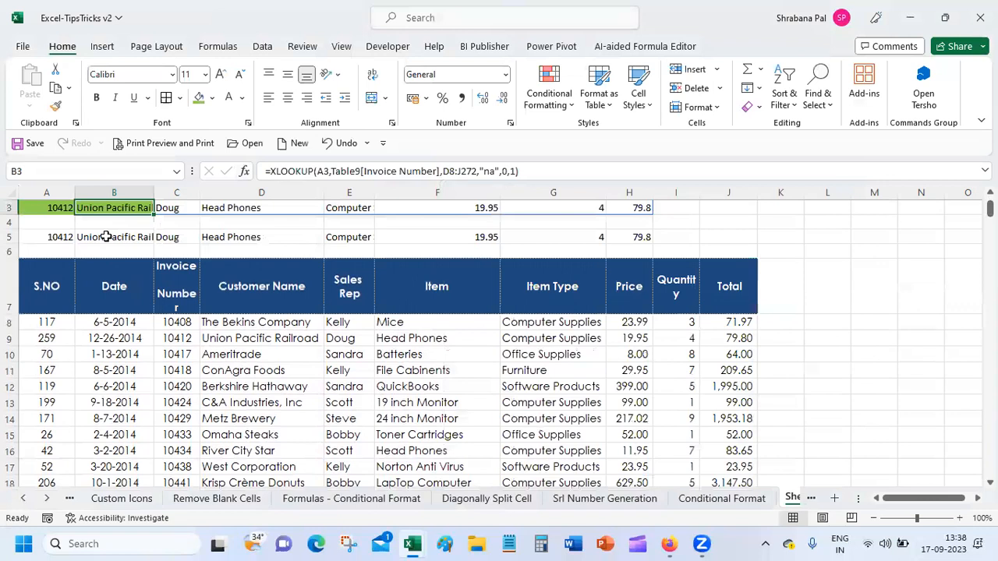
left_click(106, 237)
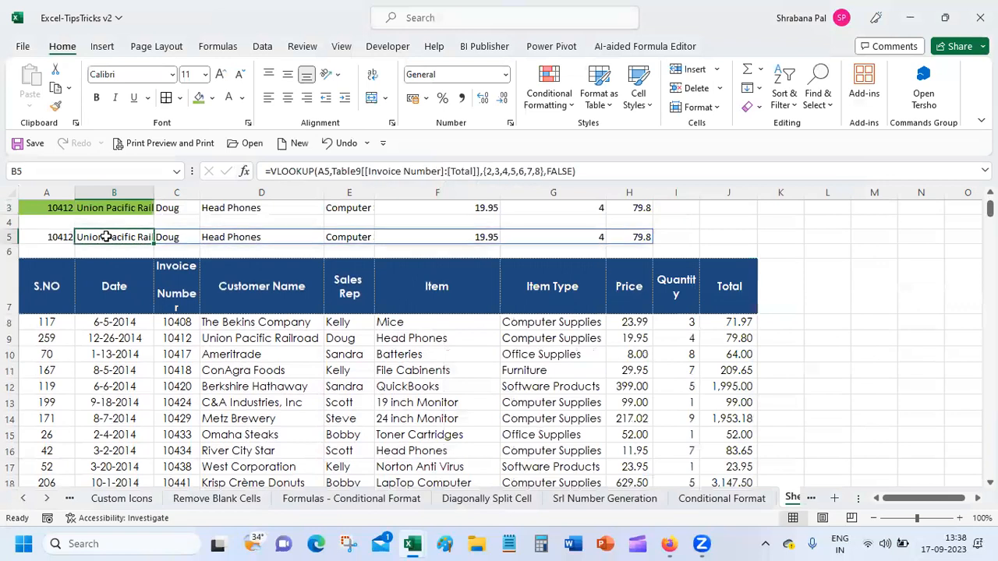
left_click(164, 237)
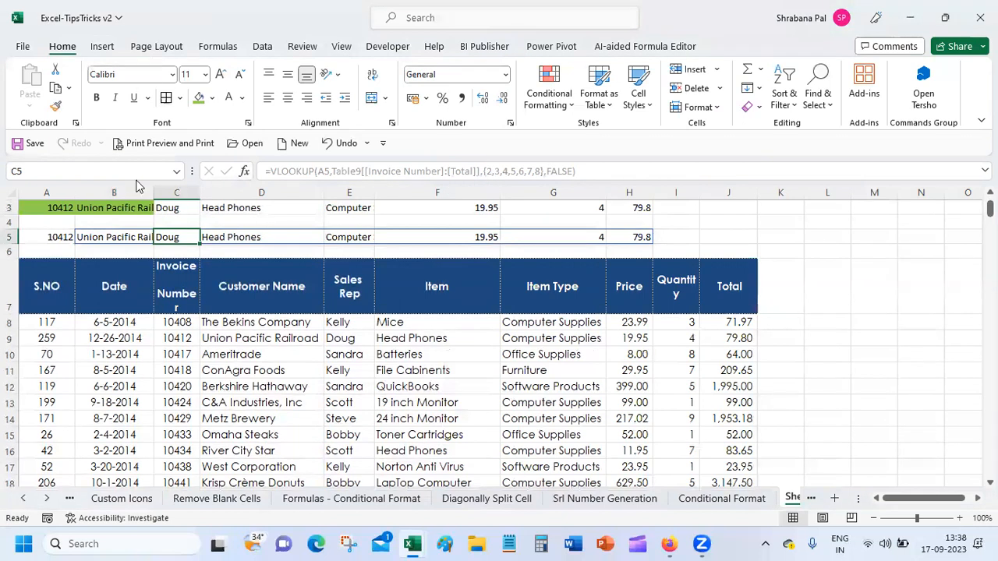
left_click(31, 143)
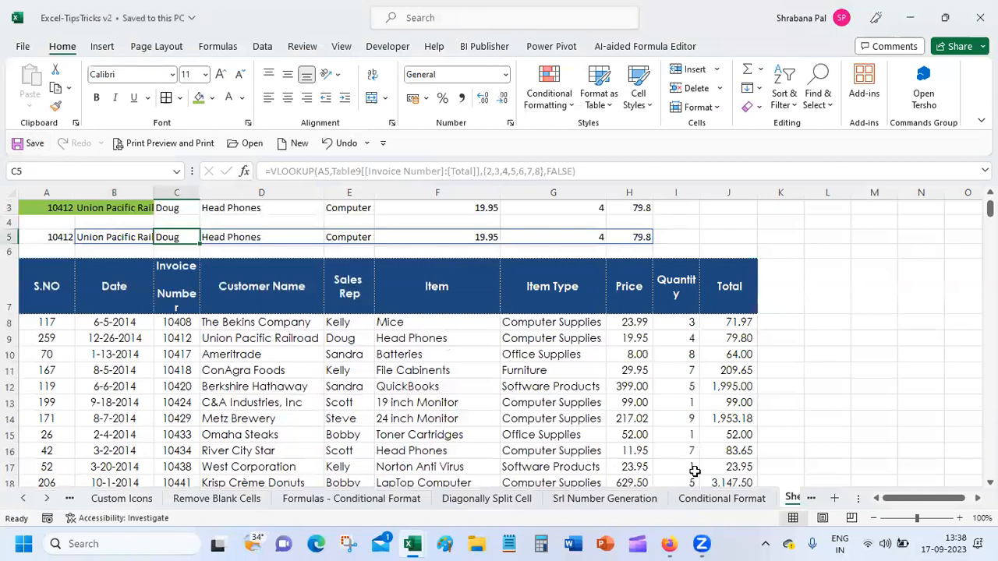
Widen the sheet-tab area and rename Sheet1 to 'lookup multiple values'.
left_click_drag(857, 497, 934, 497)
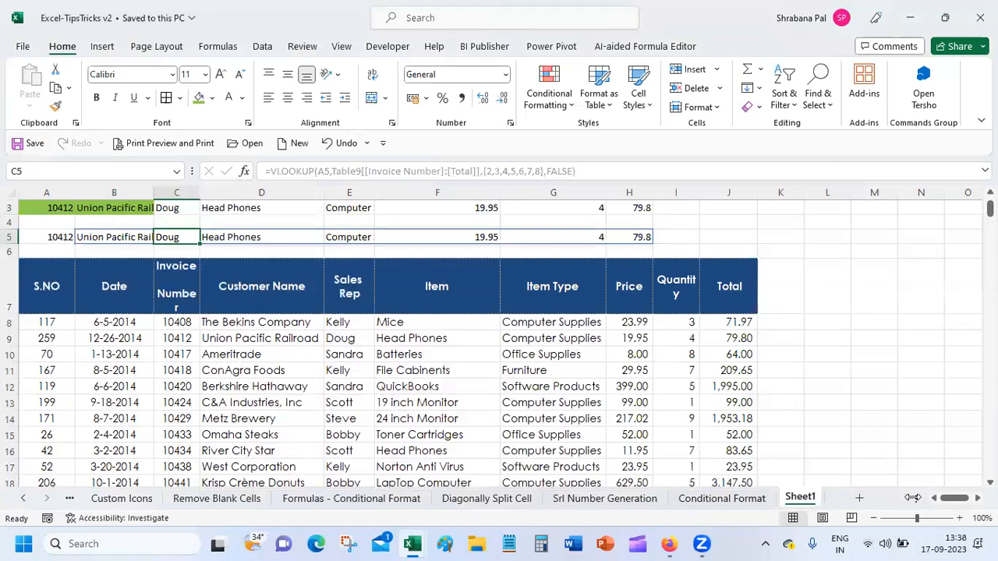
double_click(799, 497)
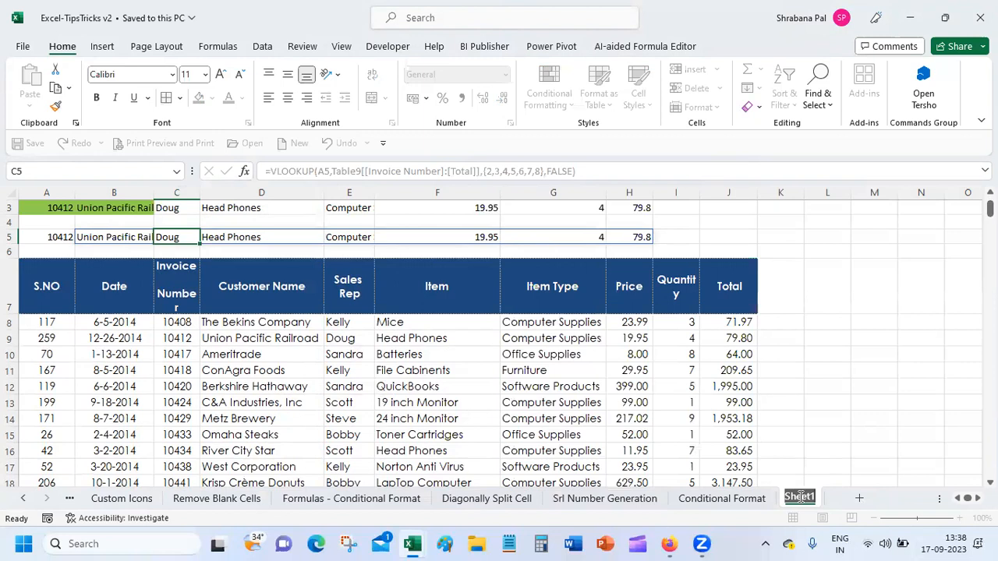
type("lo")
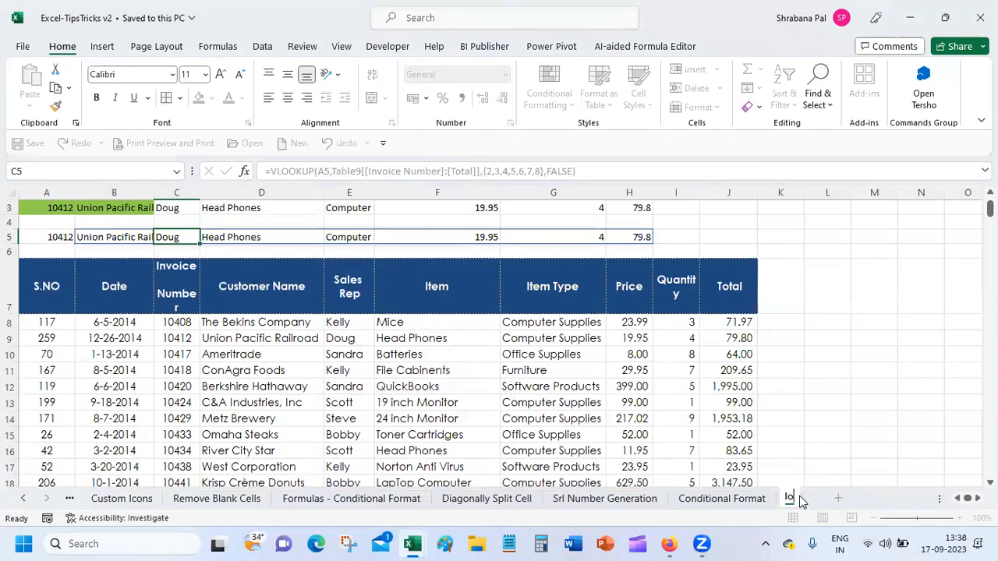
type("okup")
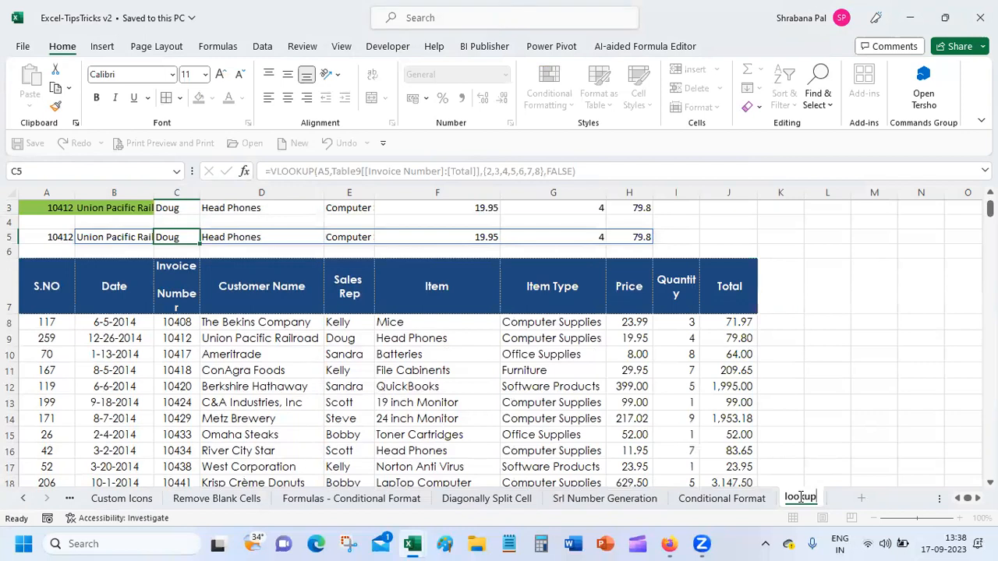
type(" multiple values")
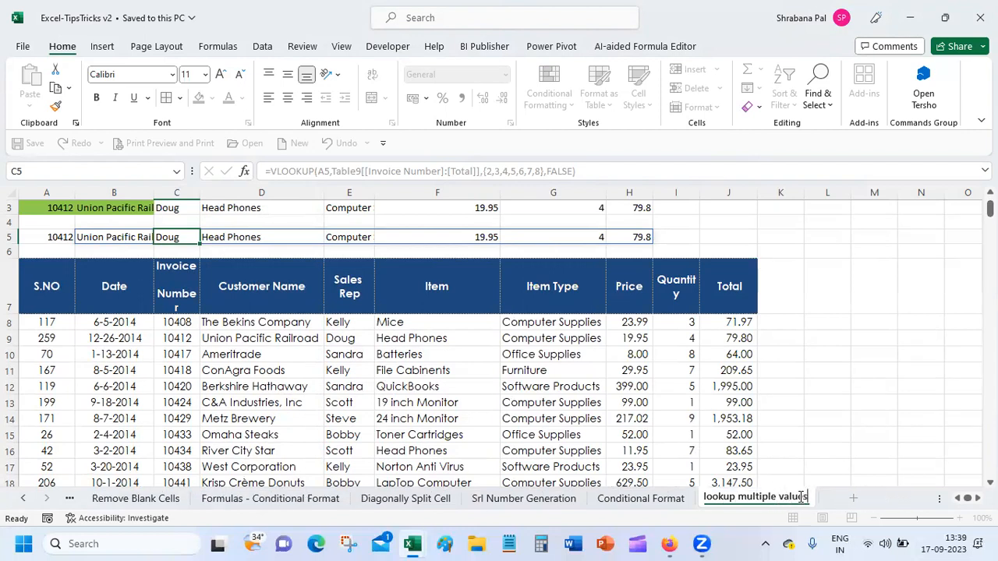
key("Return")
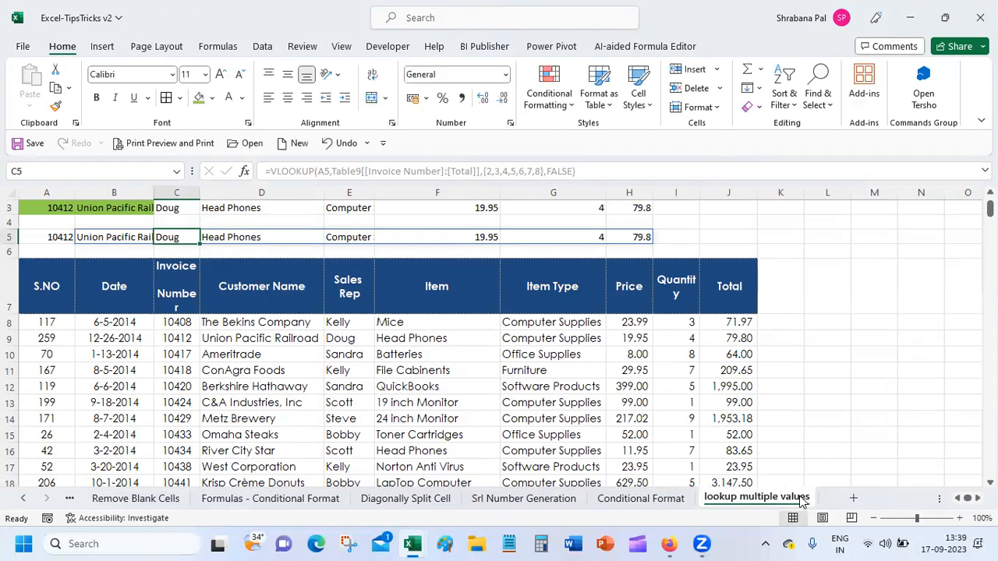
Review B3's XLOOKUP formula, save the workbook, and select the Union Pacific Railroad entry in D9.
left_click(392, 253)
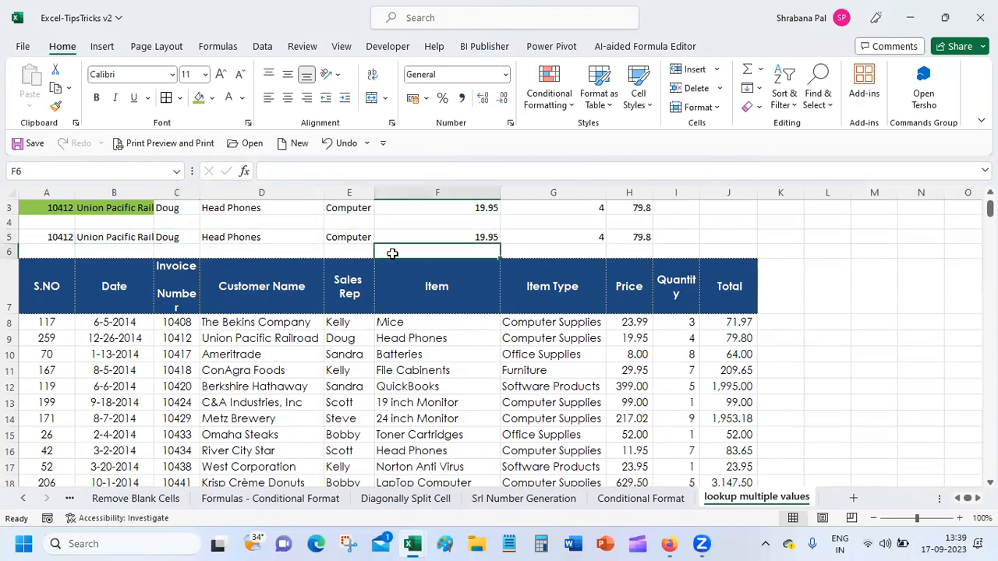
scroll(605, 274, "up", 1)
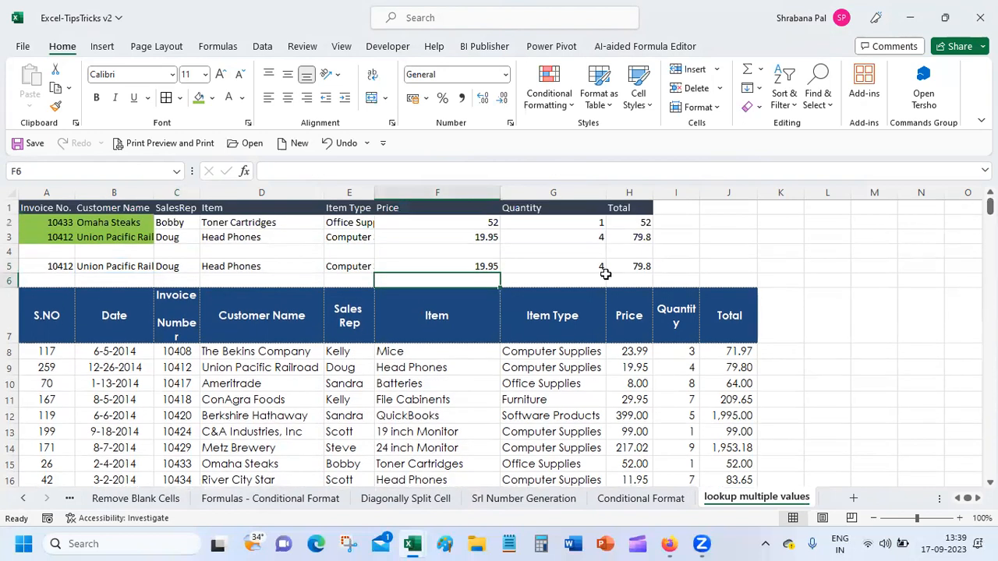
left_click(109, 236)
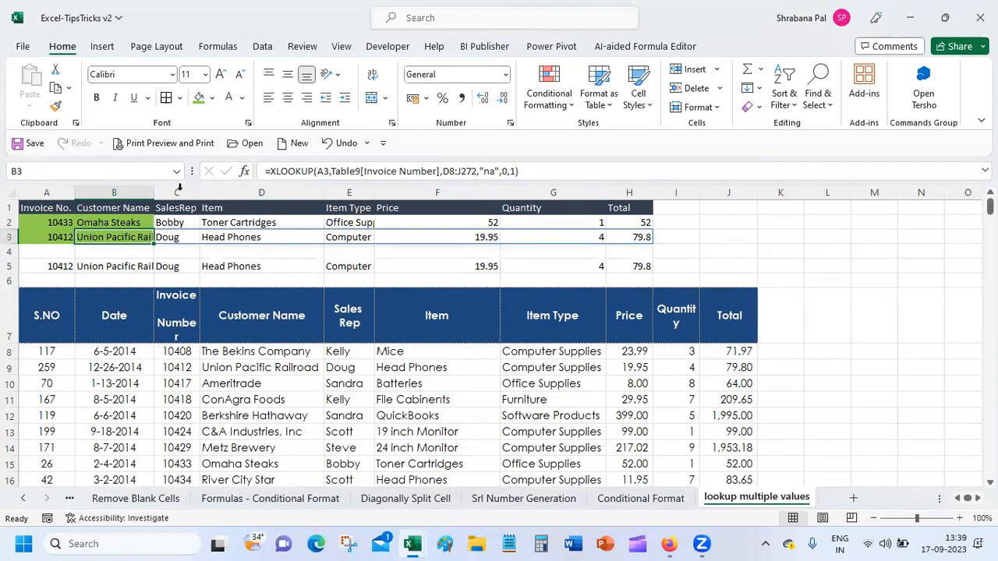
left_click(17, 149)
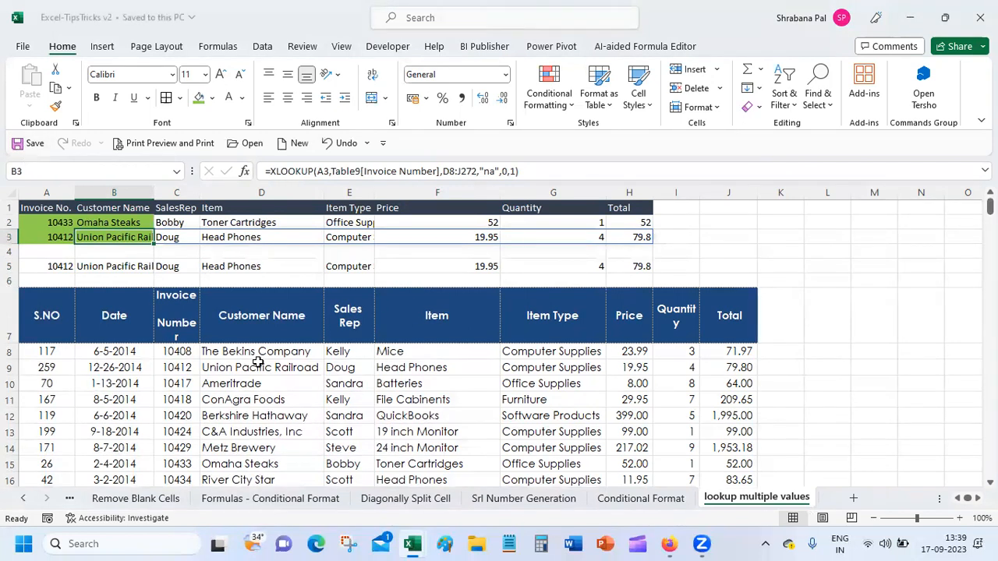
left_click(306, 371)
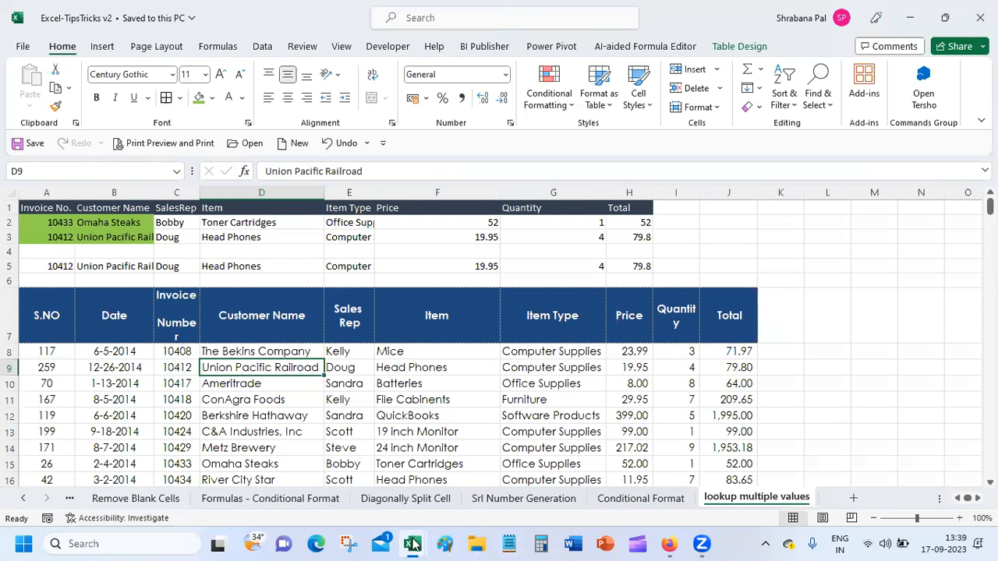
Switch to Firefox, leave the Google Meet call, and close the meeting tab.
left_click(669, 543)
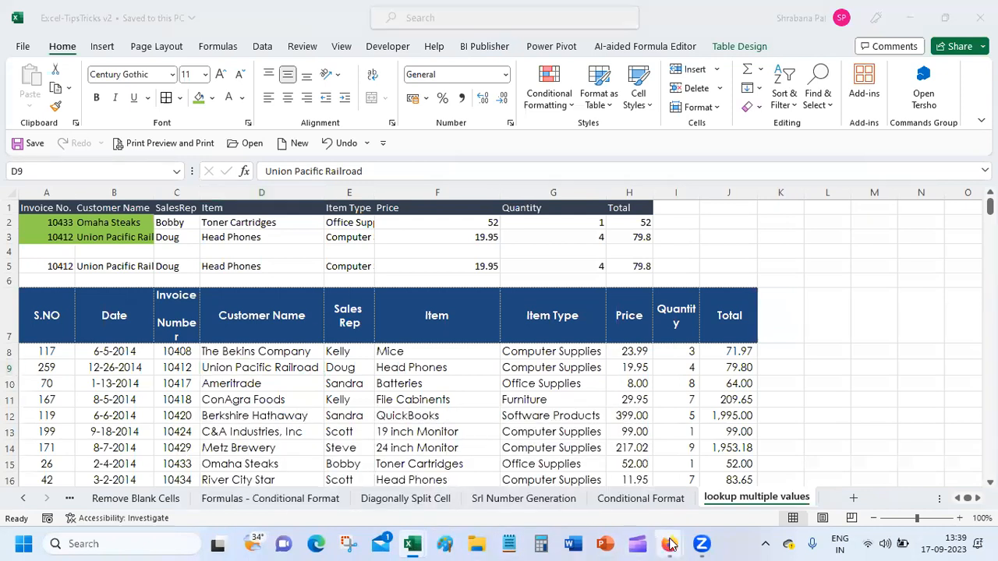
left_click(628, 461)
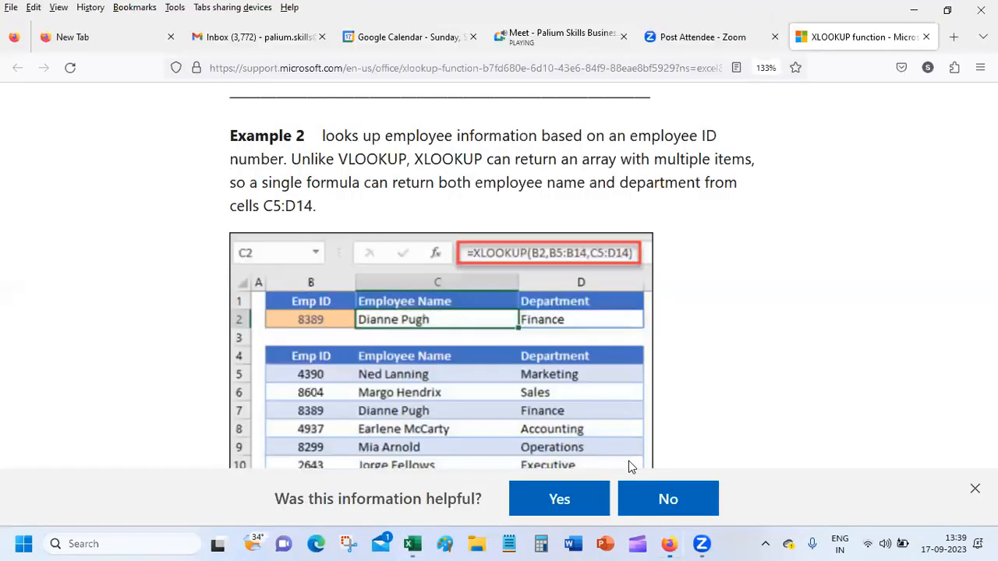
left_click(548, 34)
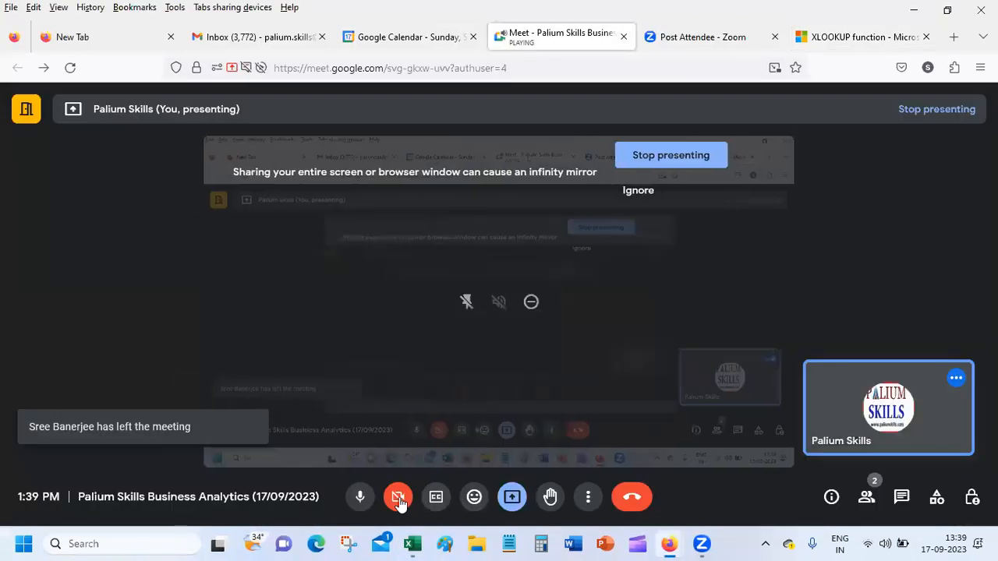
left_click(631, 496)
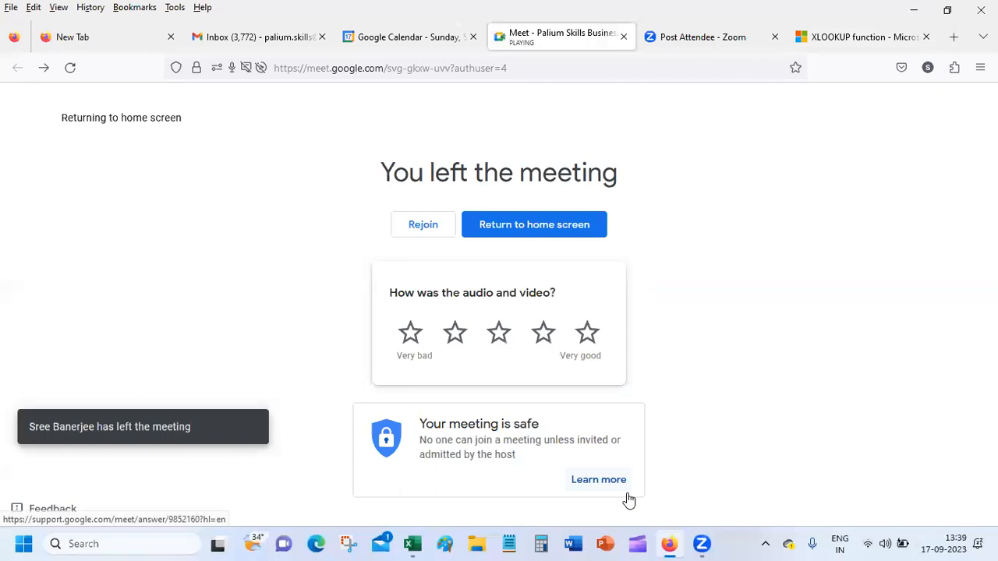
left_click(622, 37)
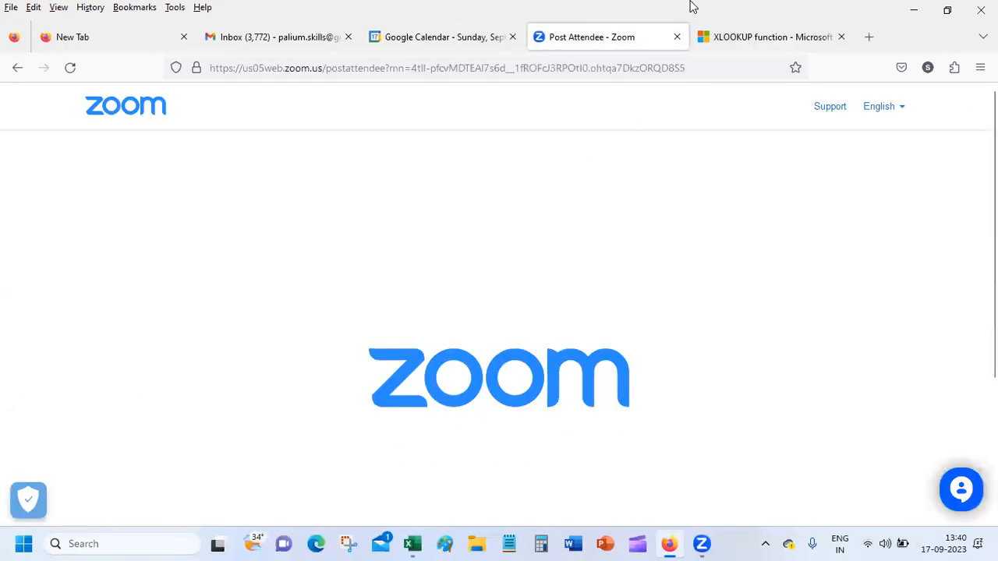